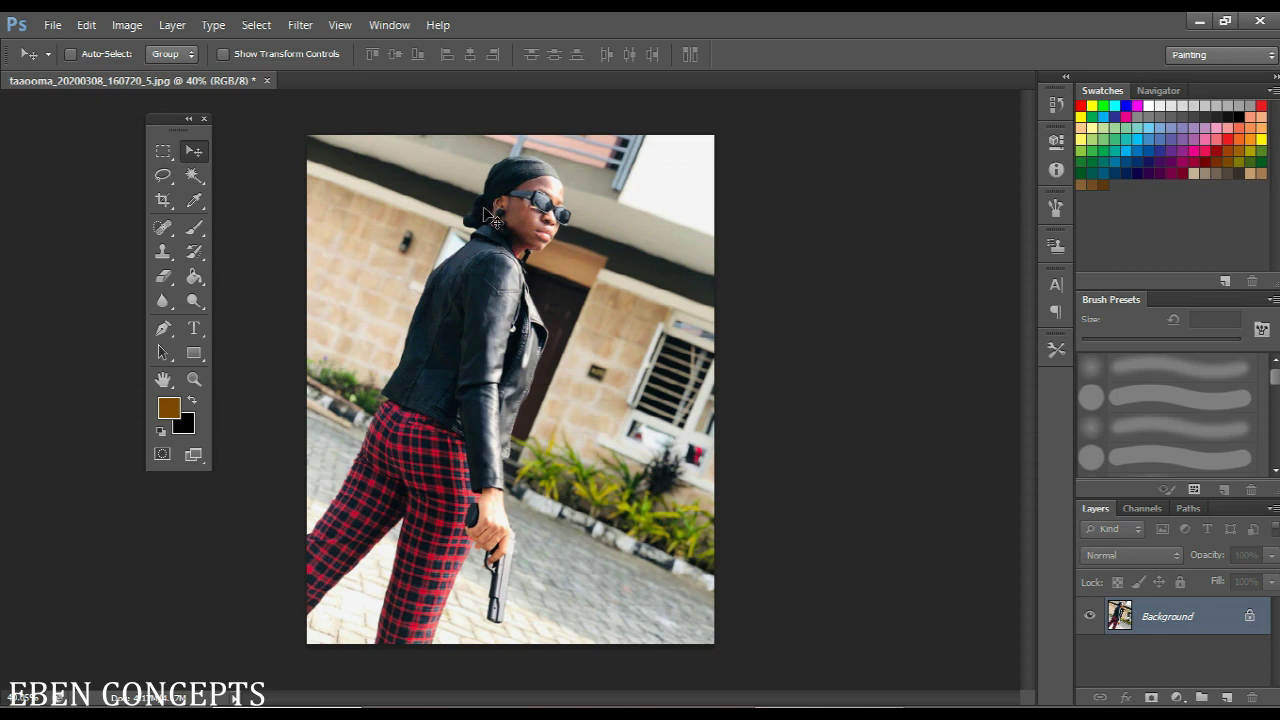
Convert the locked Background photo into an editable layer named Layer 0
scroll(492, 218, "up", 6)
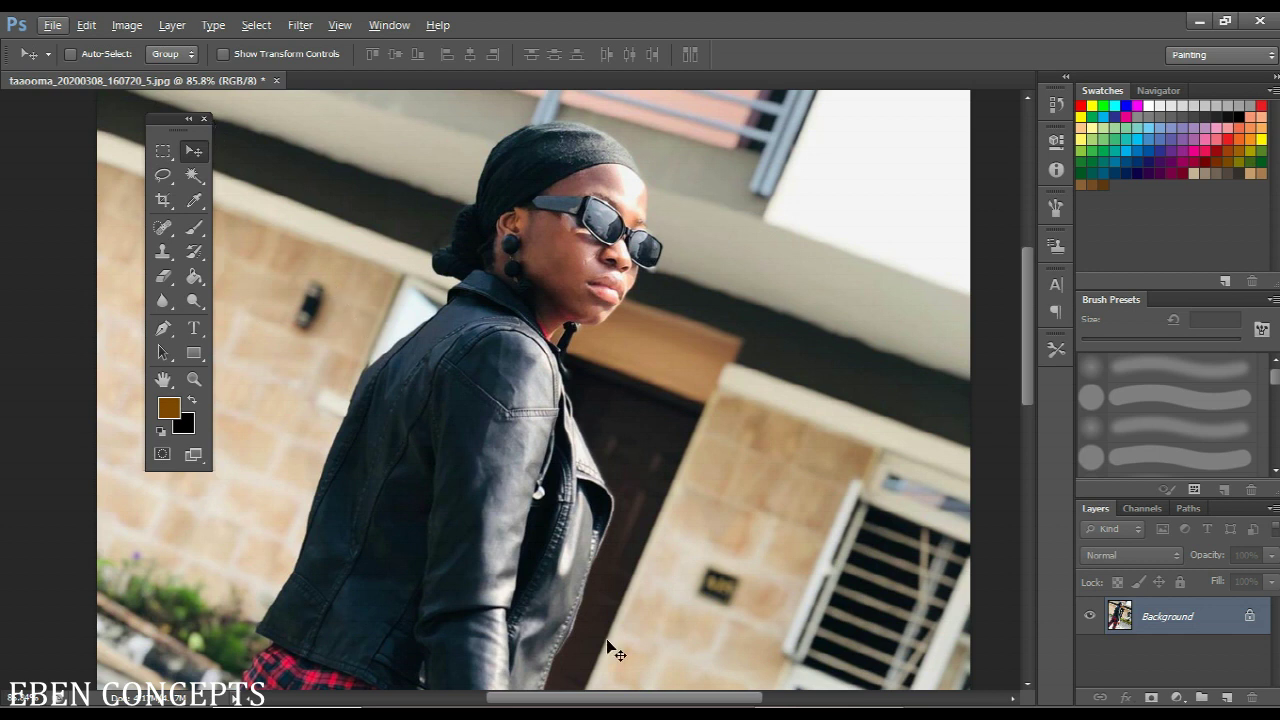
double_click(1189, 624)
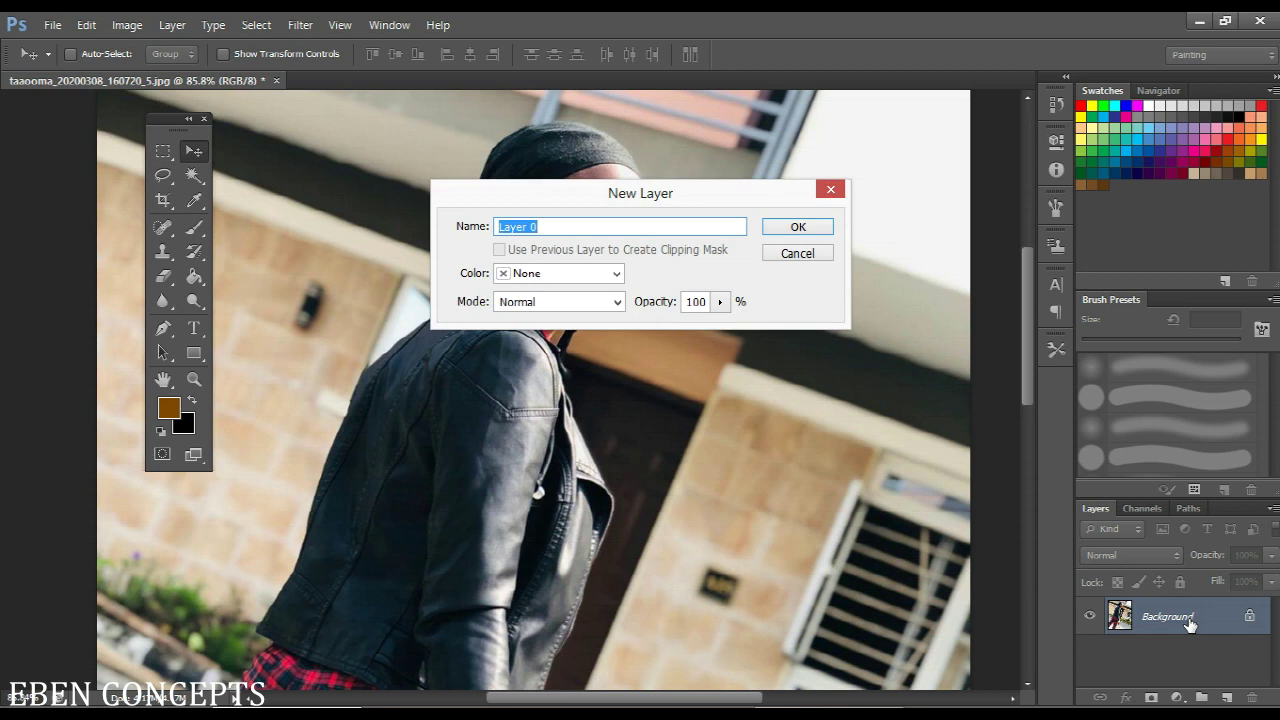
key("Return")
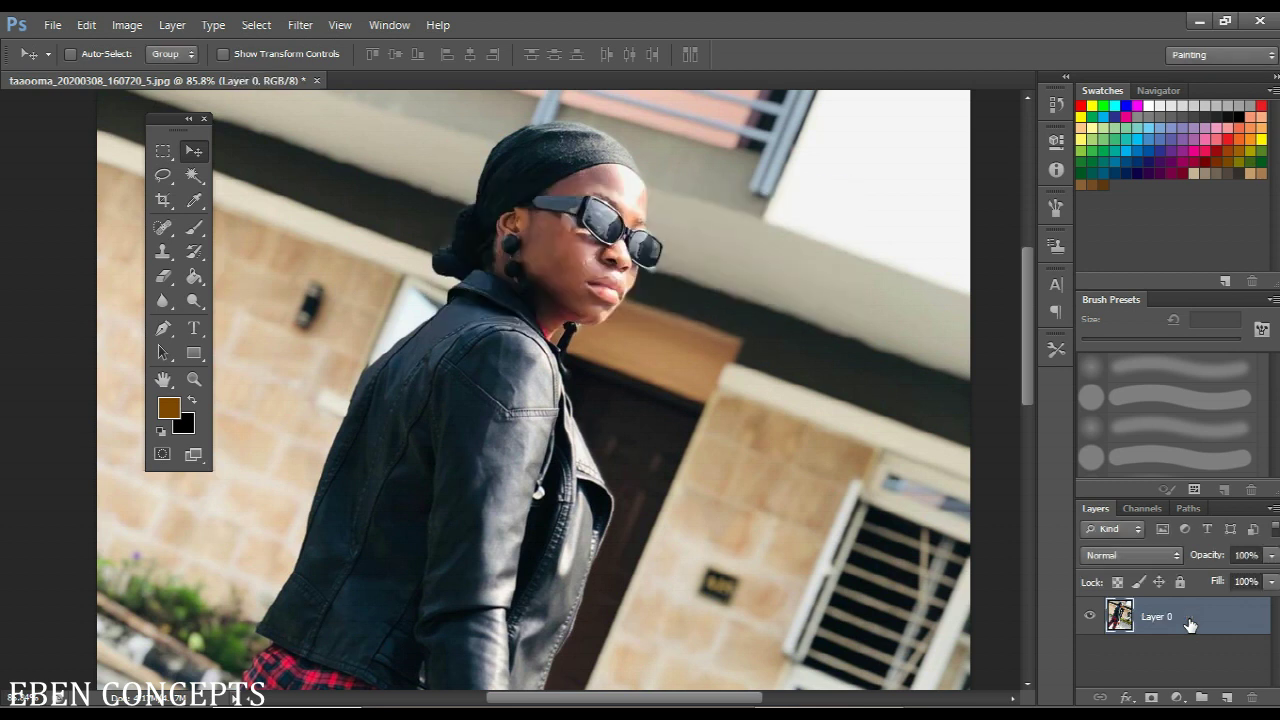
Create a new layer named Lines above Layer 0
left_click(173, 25)
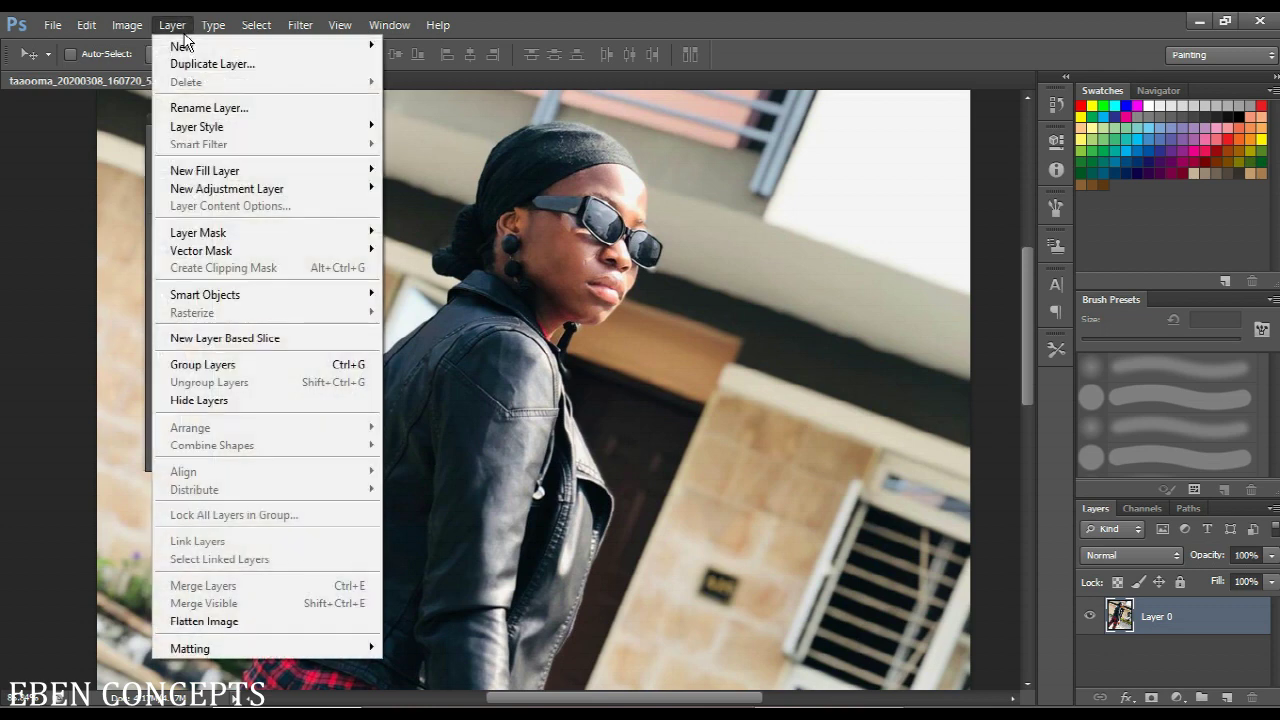
mouse_move(186, 46)
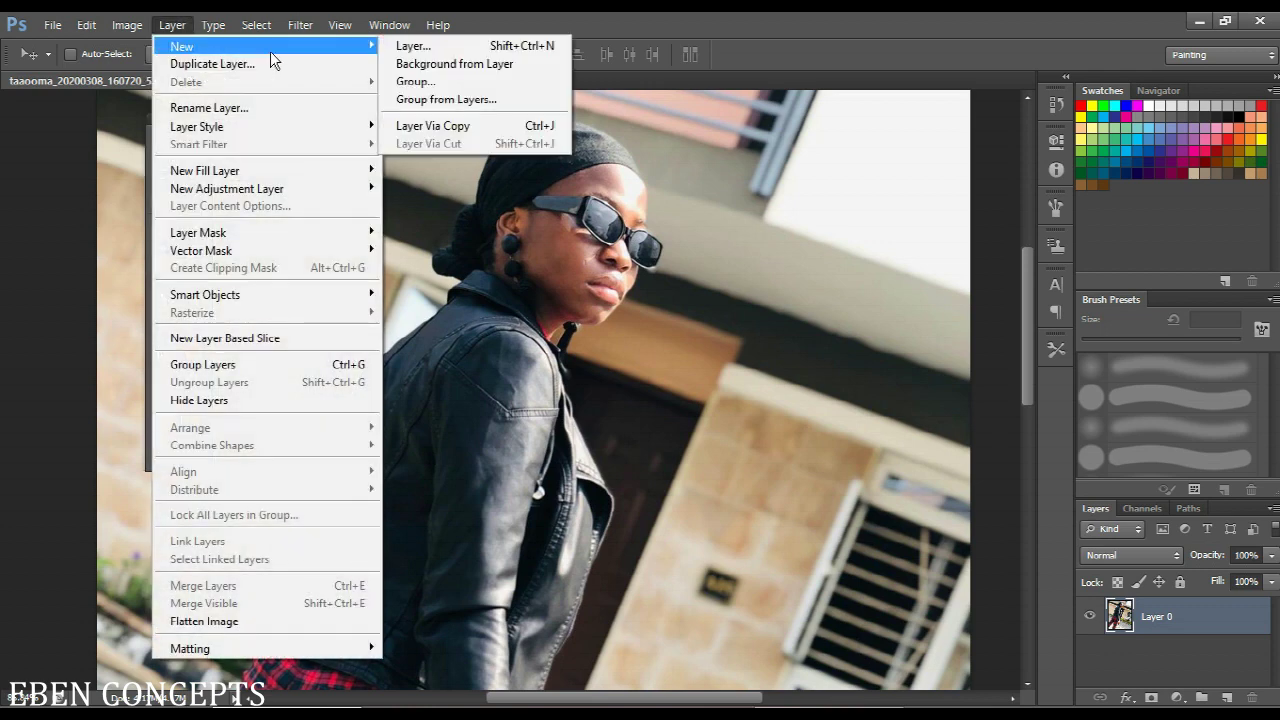
left_click(400, 48)
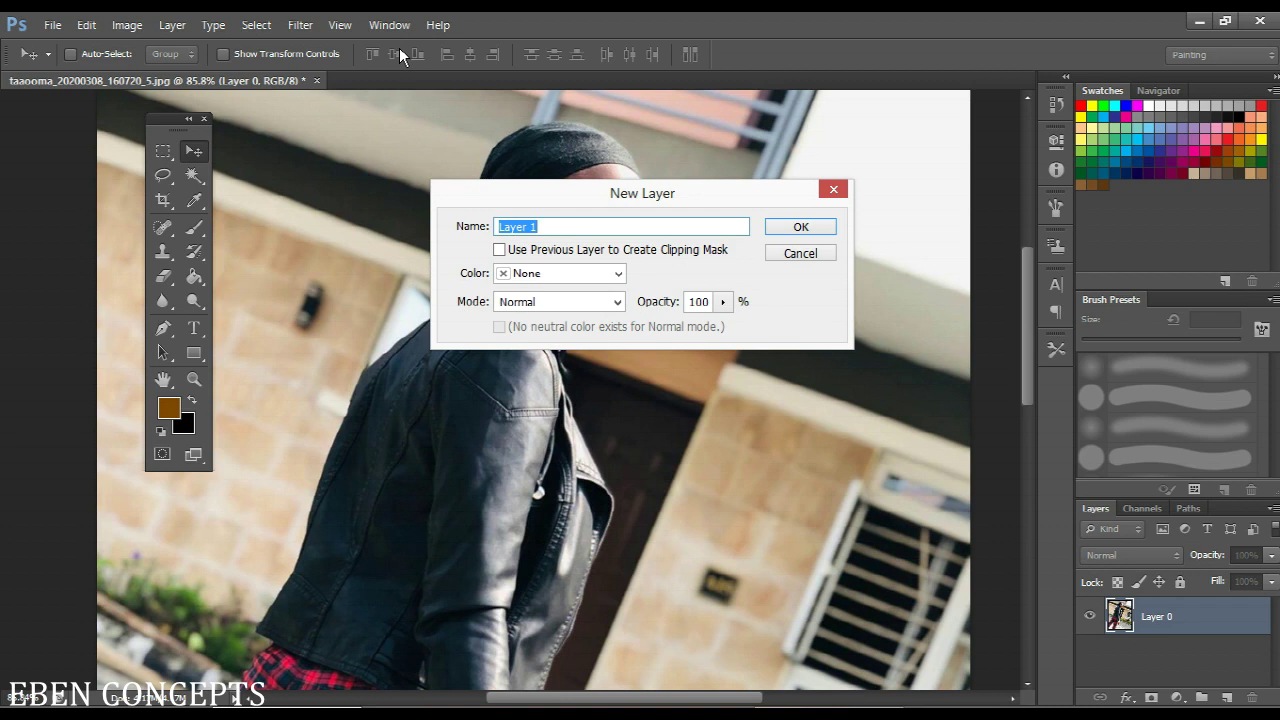
type("Lines")
key("Return")
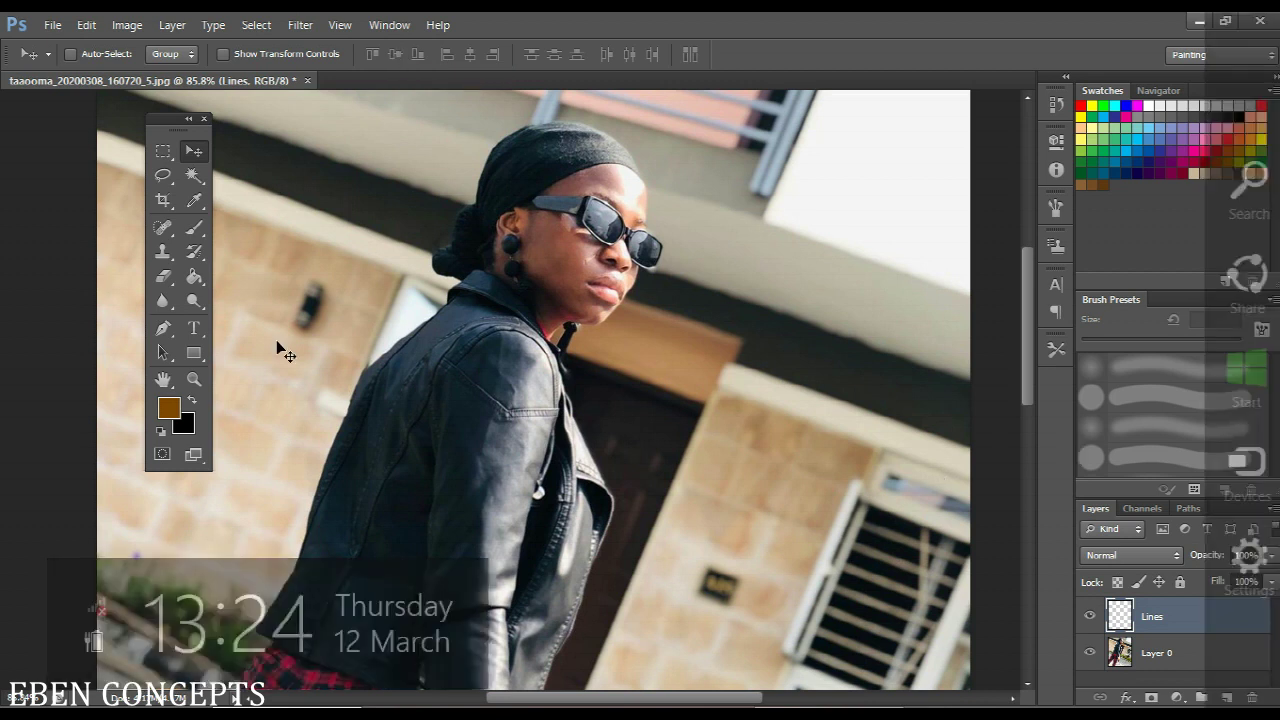
Set the foreground colour to black and the background colour to white
key("x")
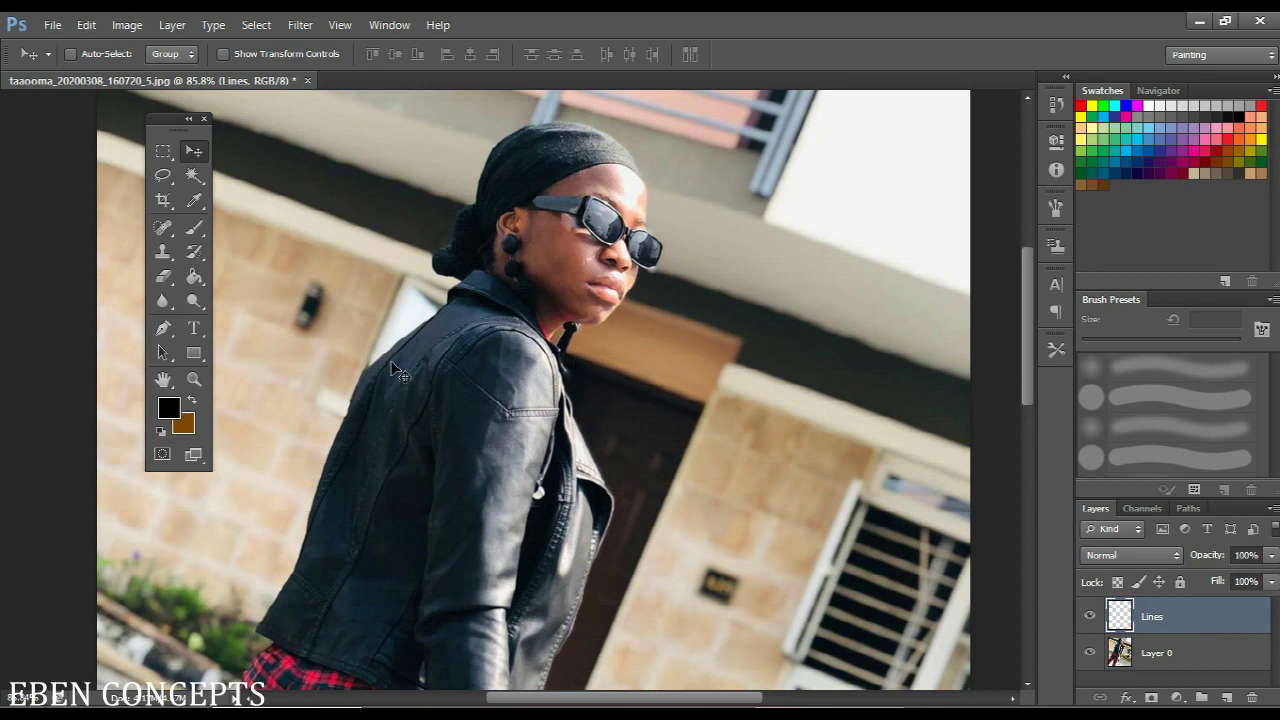
key("x")
left_click(1149, 106)
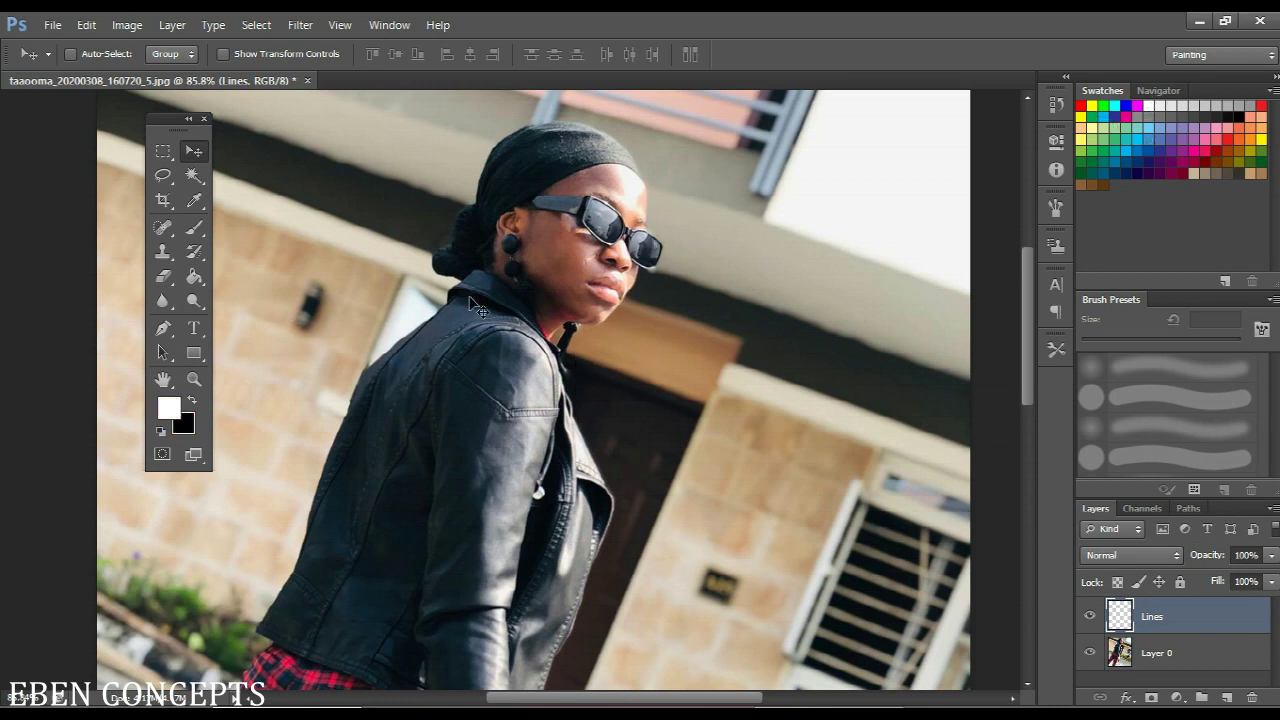
key("x")
Choose the pointed, tapered bristle tip for the Brush tool and set its size to 8 px
left_click(193, 228)
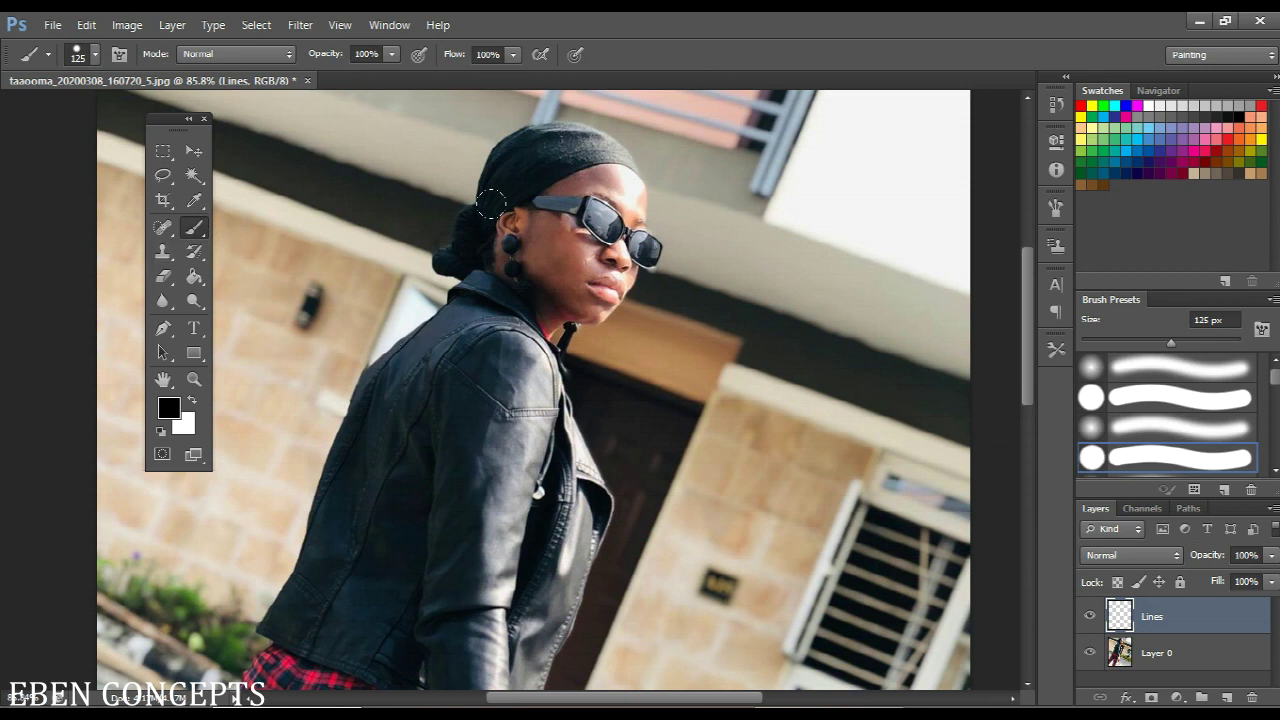
right_click(527, 218)
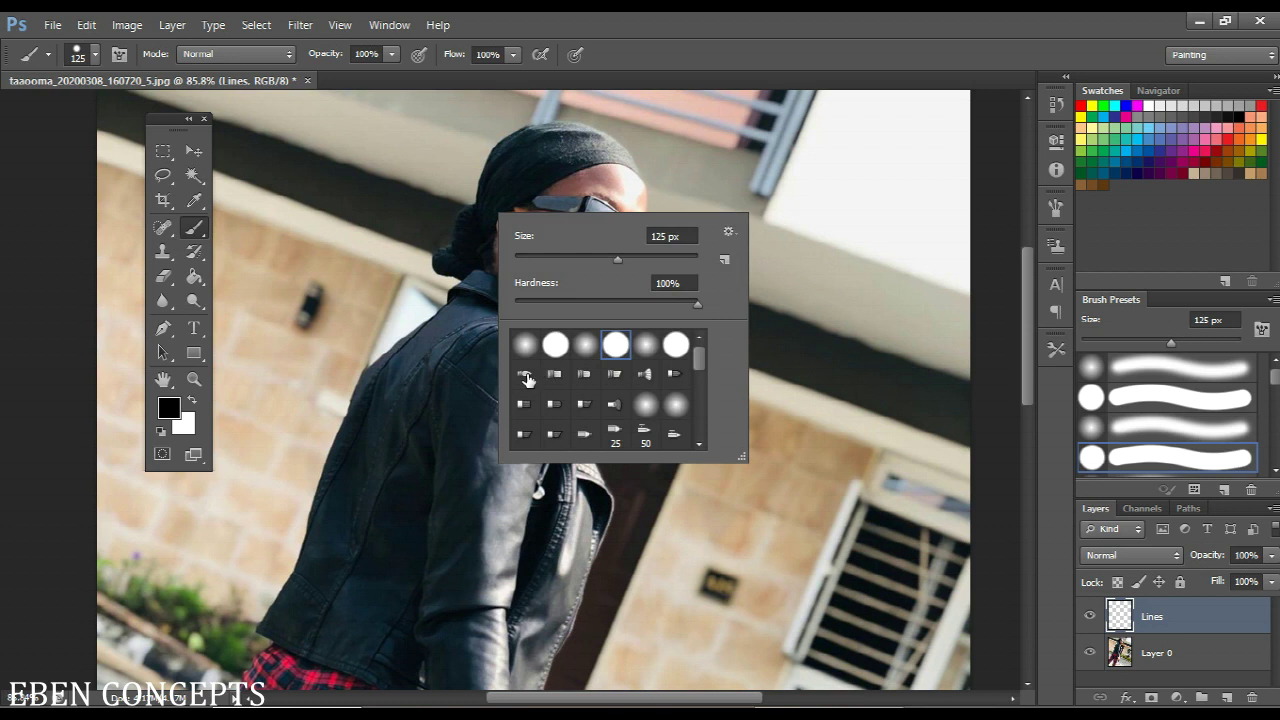
left_click(526, 375)
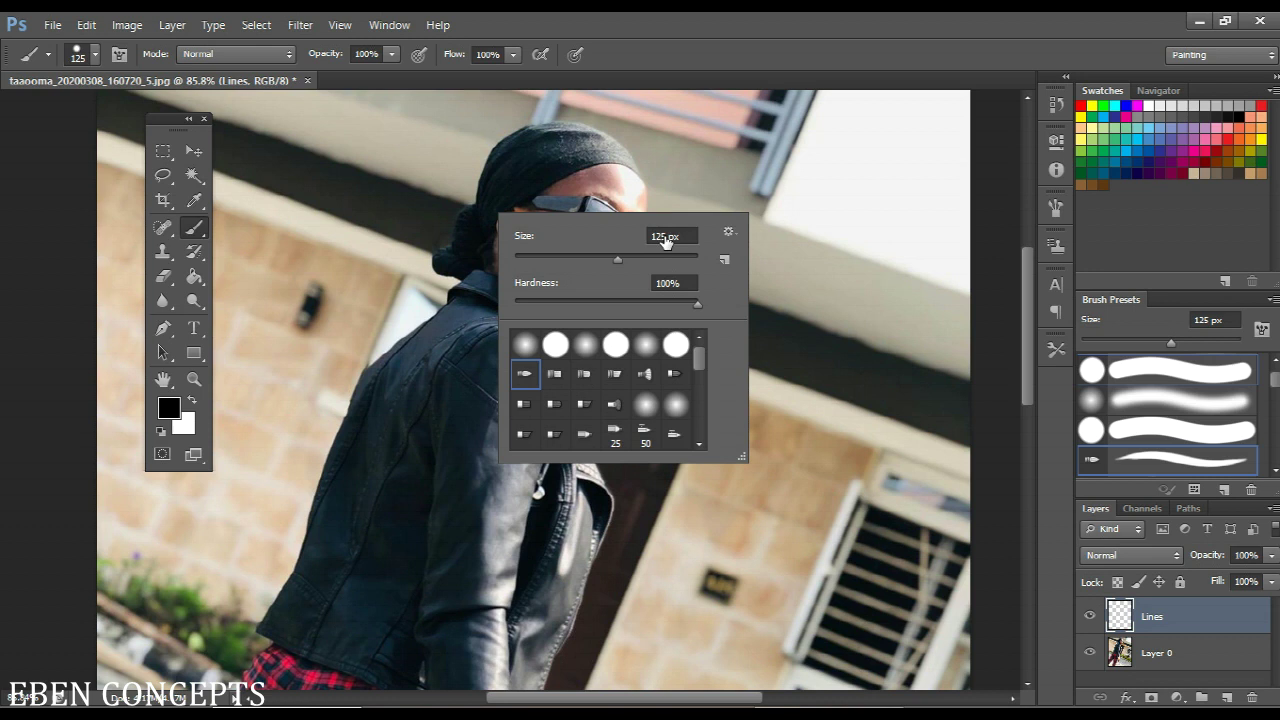
double_click(667, 238)
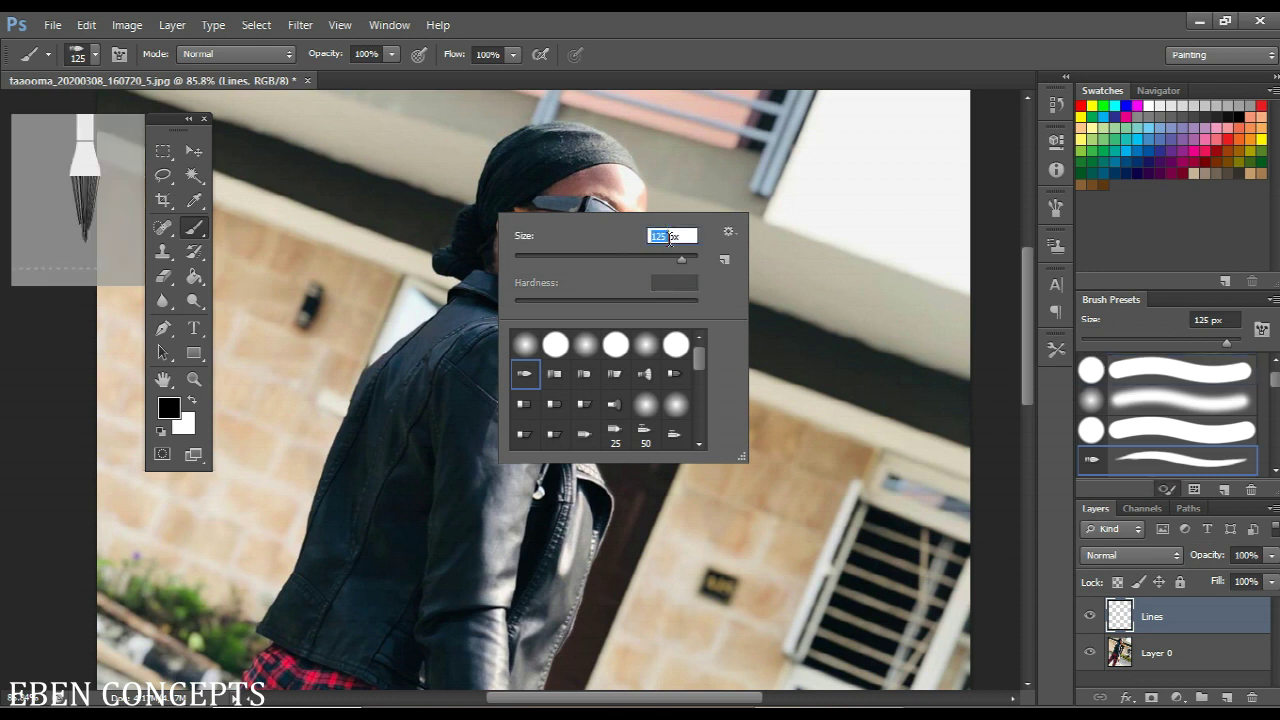
type("8")
key("Return")
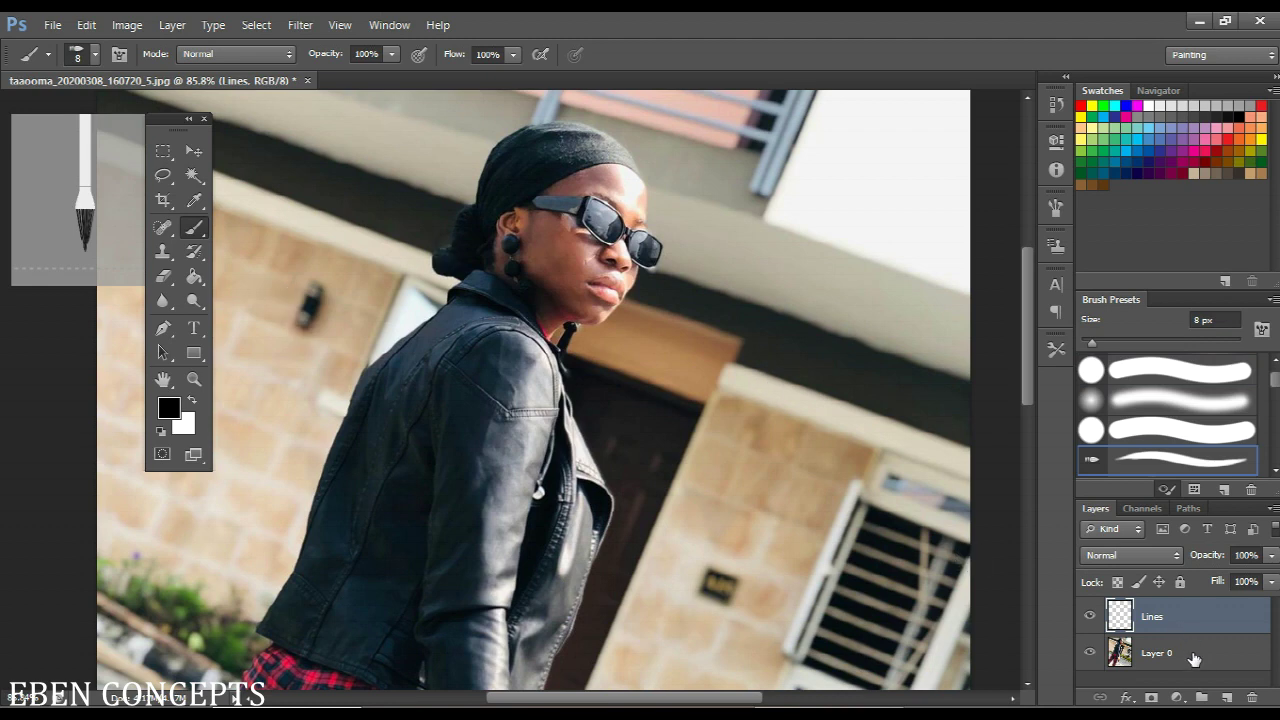
Select Layer 0 and resample the image to a resolution of 300 pixels/inch
key("alt+bracketleft")
left_click(127, 24)
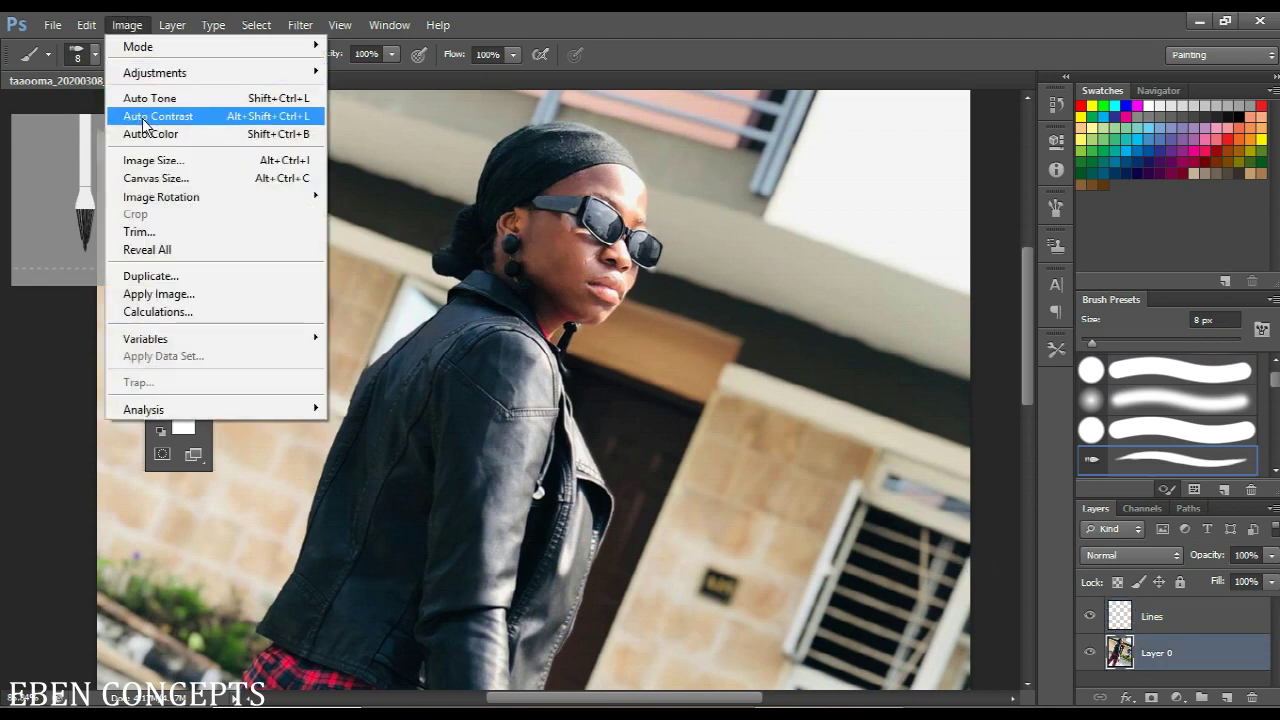
left_click(164, 160)
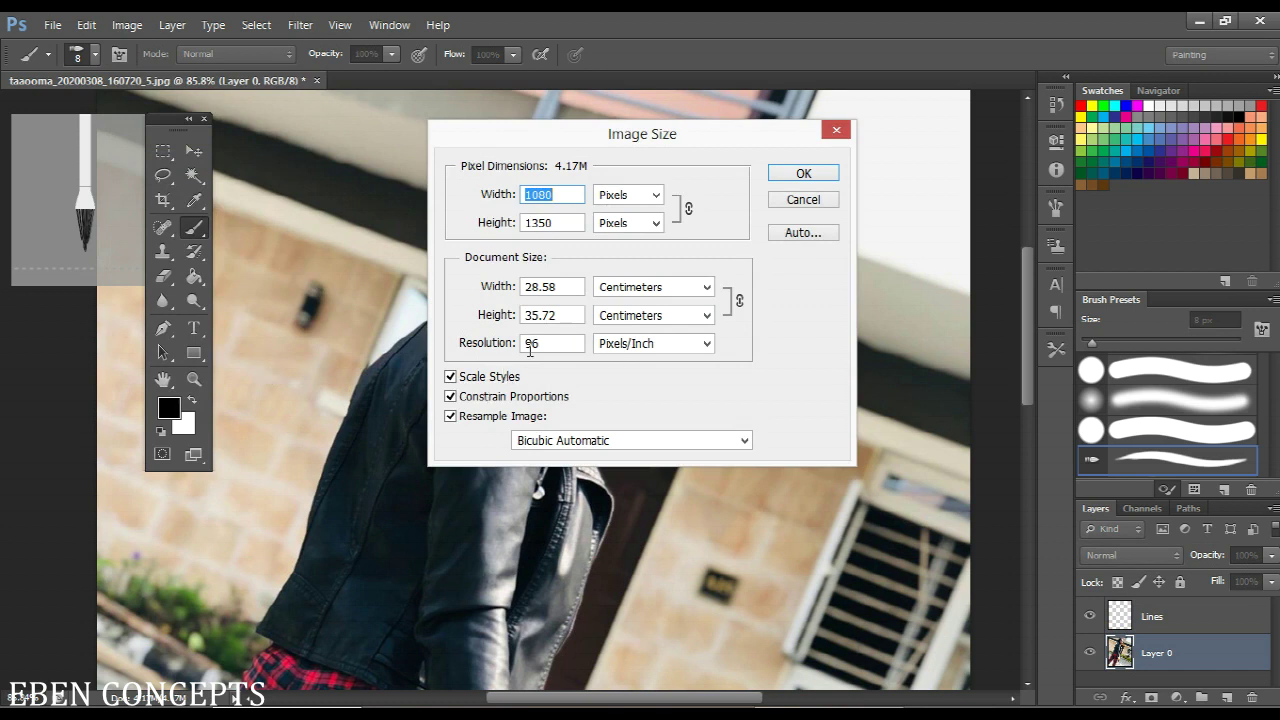
left_click_drag(549, 344, 509, 347)
type("300")
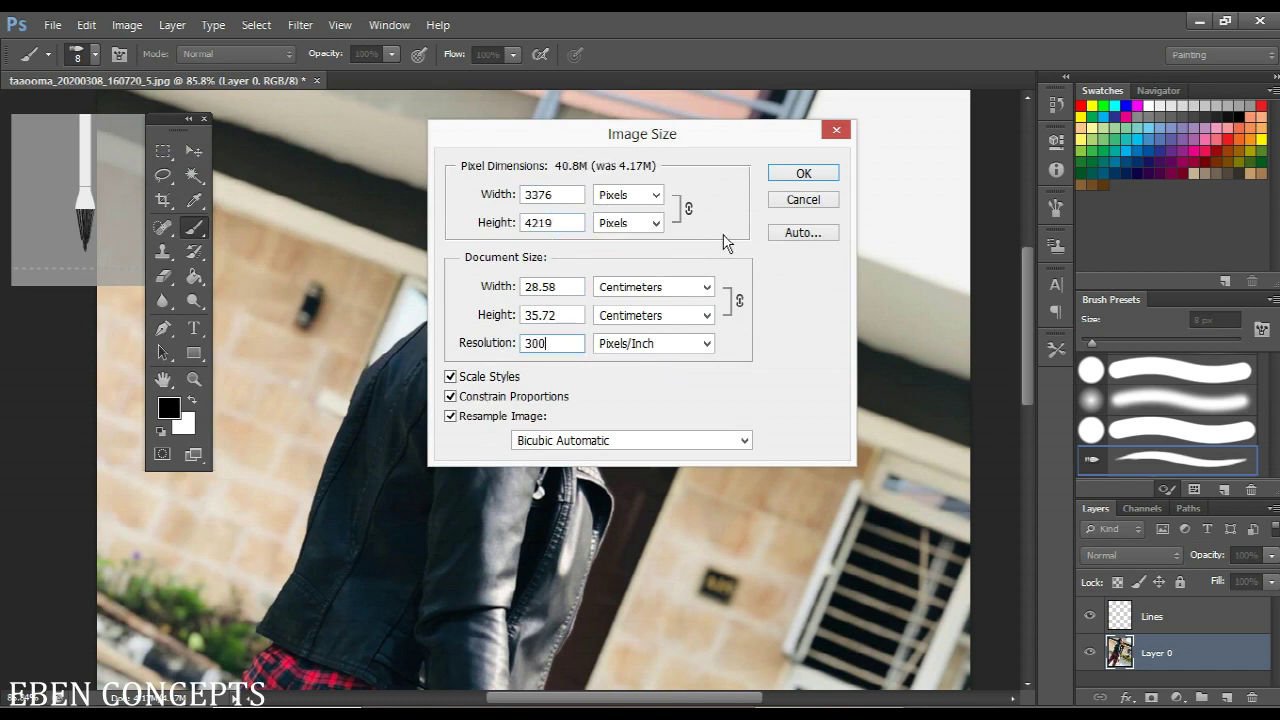
left_click(784, 176)
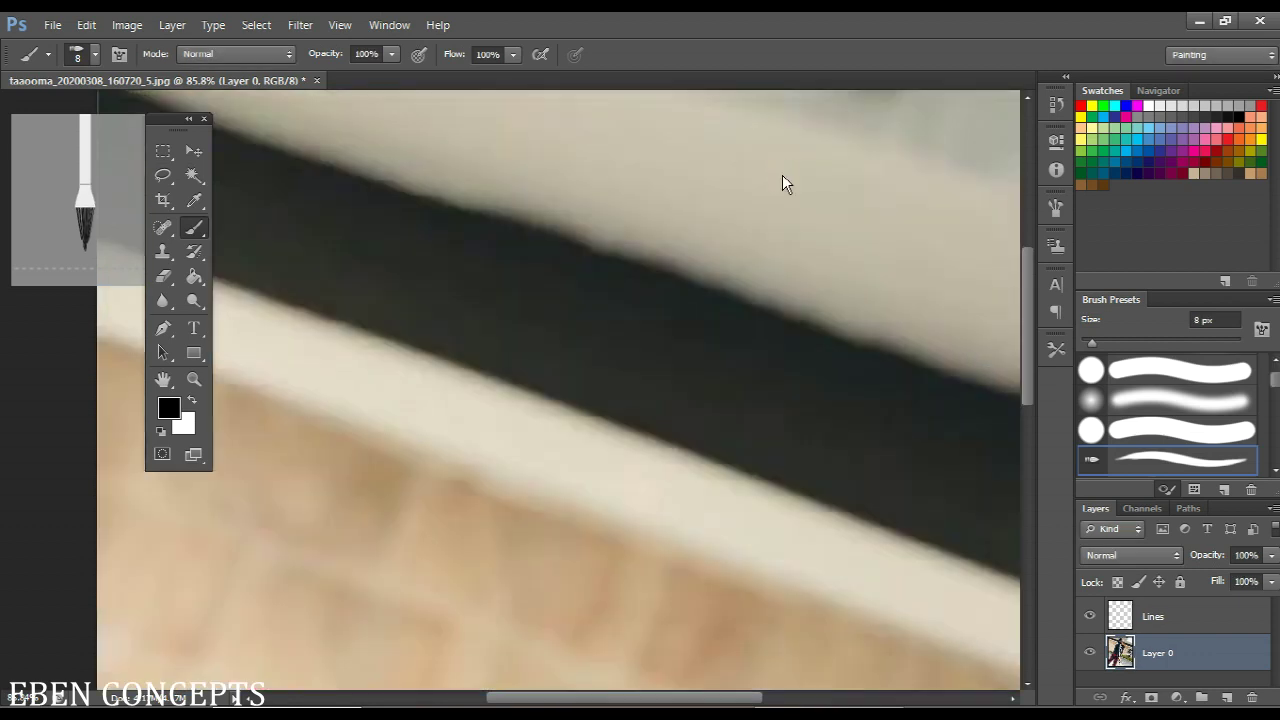
Make the Lines layer active and switch to the Pen tool, ready to trace the woman's headscarf
scroll(722, 222, "down", 5)
scroll(722, 225, "down", 1)
left_click_drag(722, 350, 316, 356)
scroll(590, 340, "up", 6)
left_click_drag(612, 414, 608, 332)
scroll(608, 333, "down", 3)
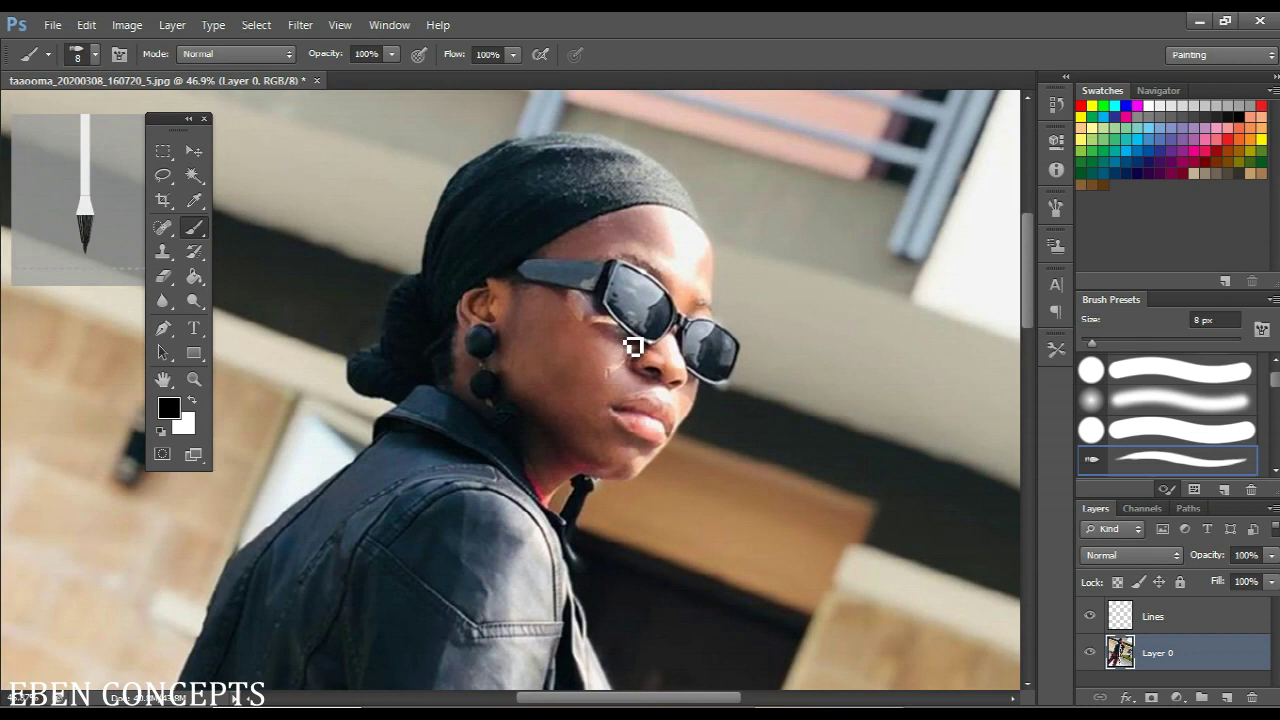
left_click(1217, 628)
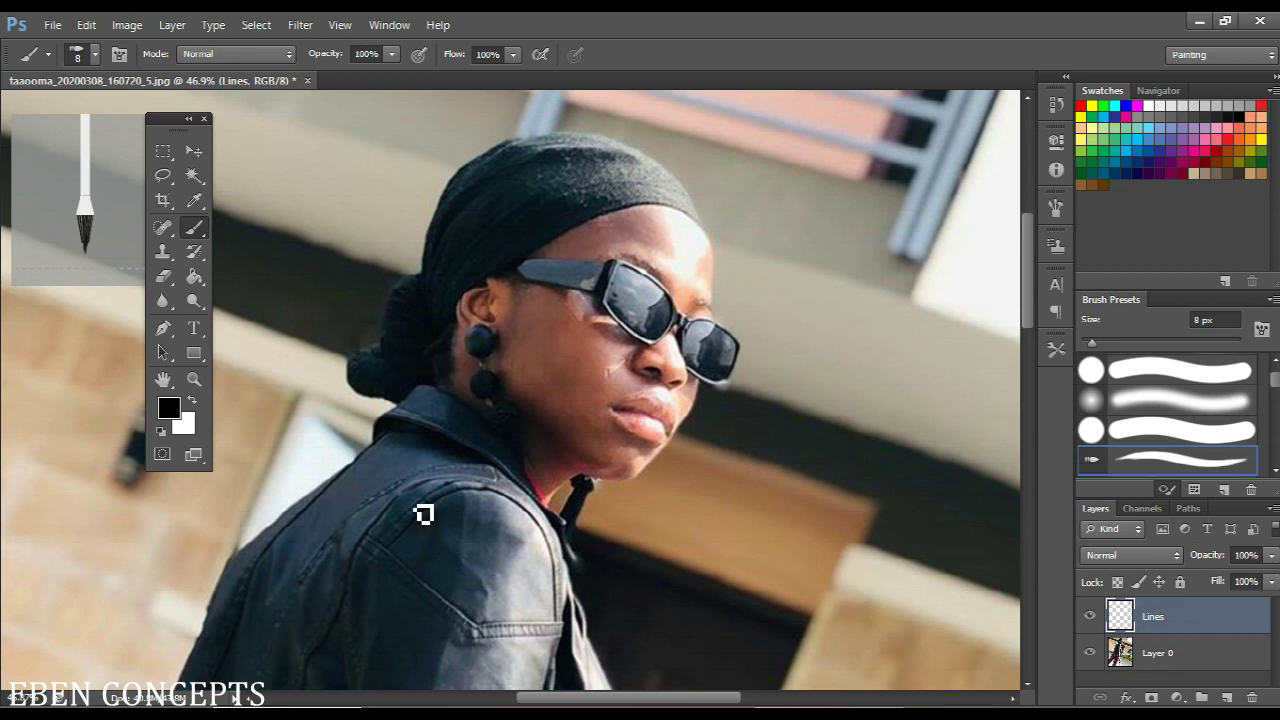
left_click(164, 329)
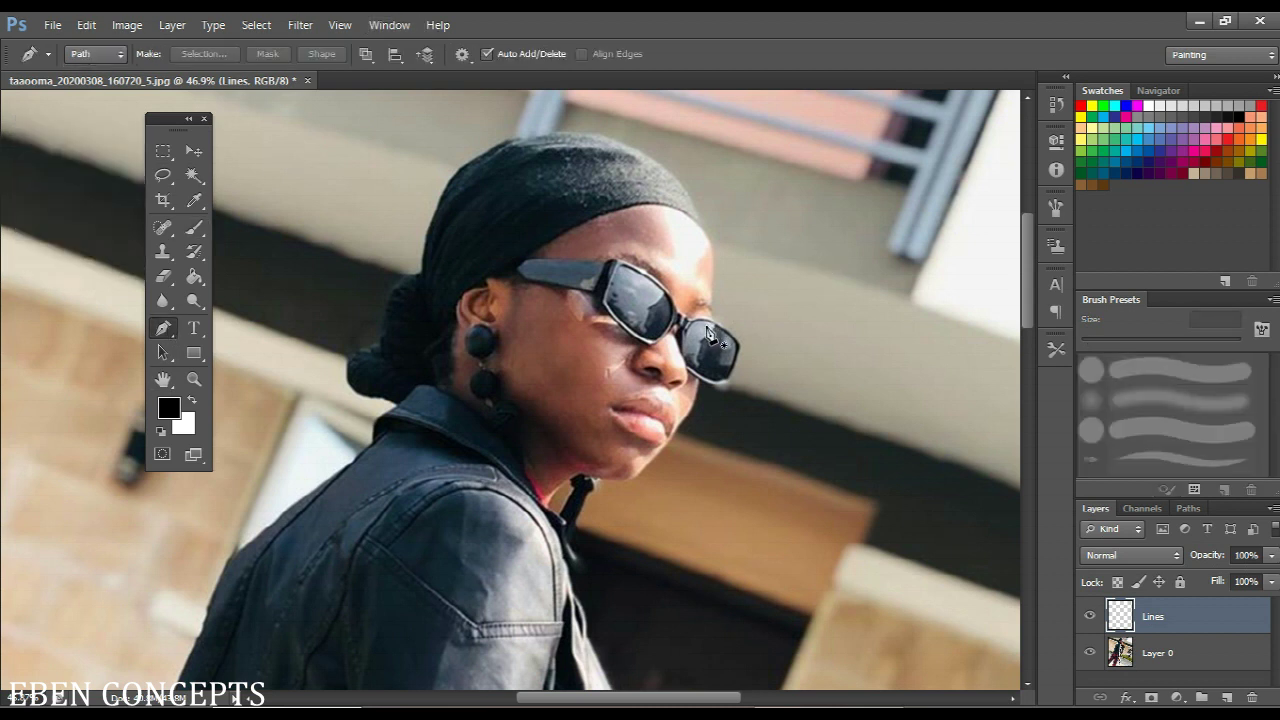
scroll(729, 193, "up", 3)
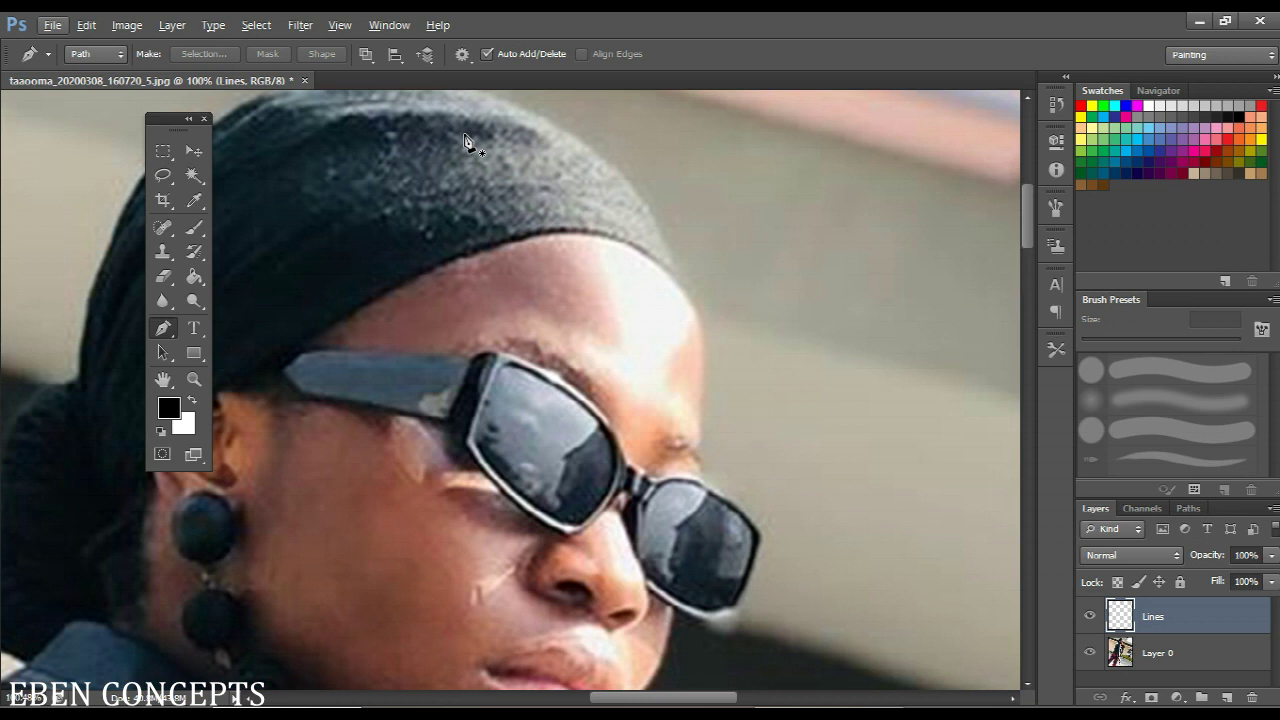
left_click_drag(463, 138, 604, 233)
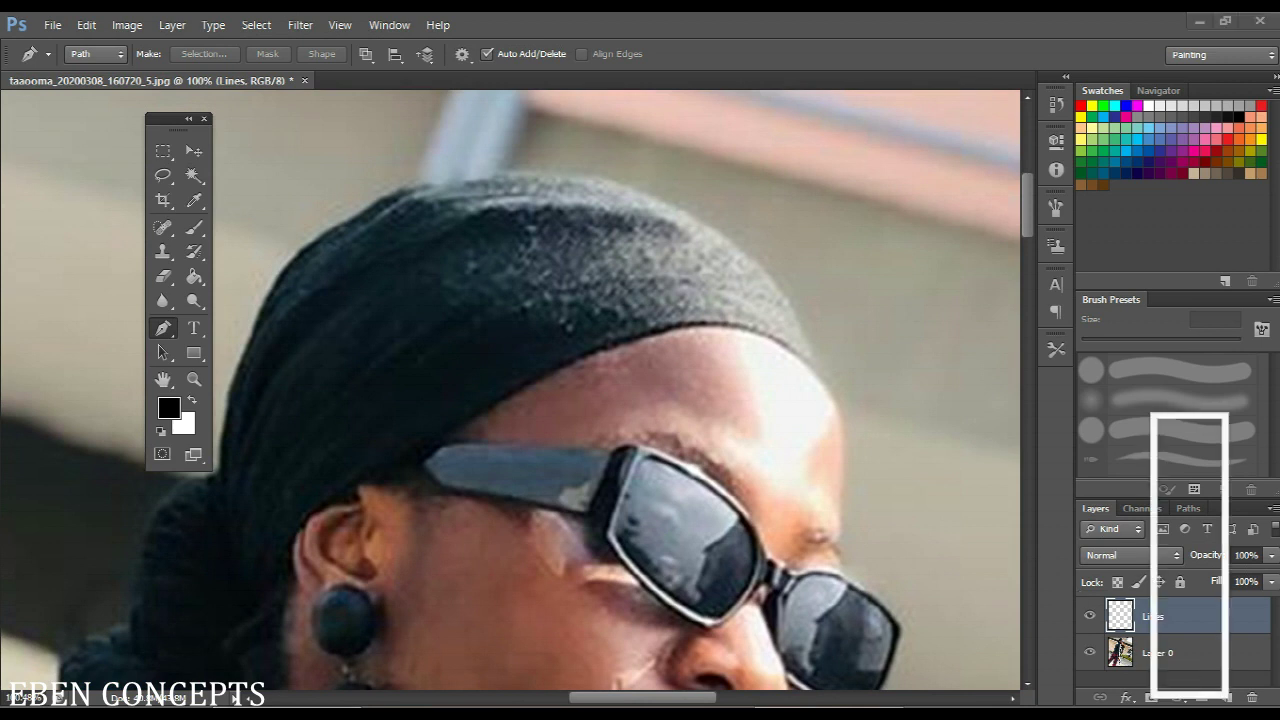
Turn the System Sounds volume down to the minimum in the Windows Volume Mixer
left_click(1187, 679)
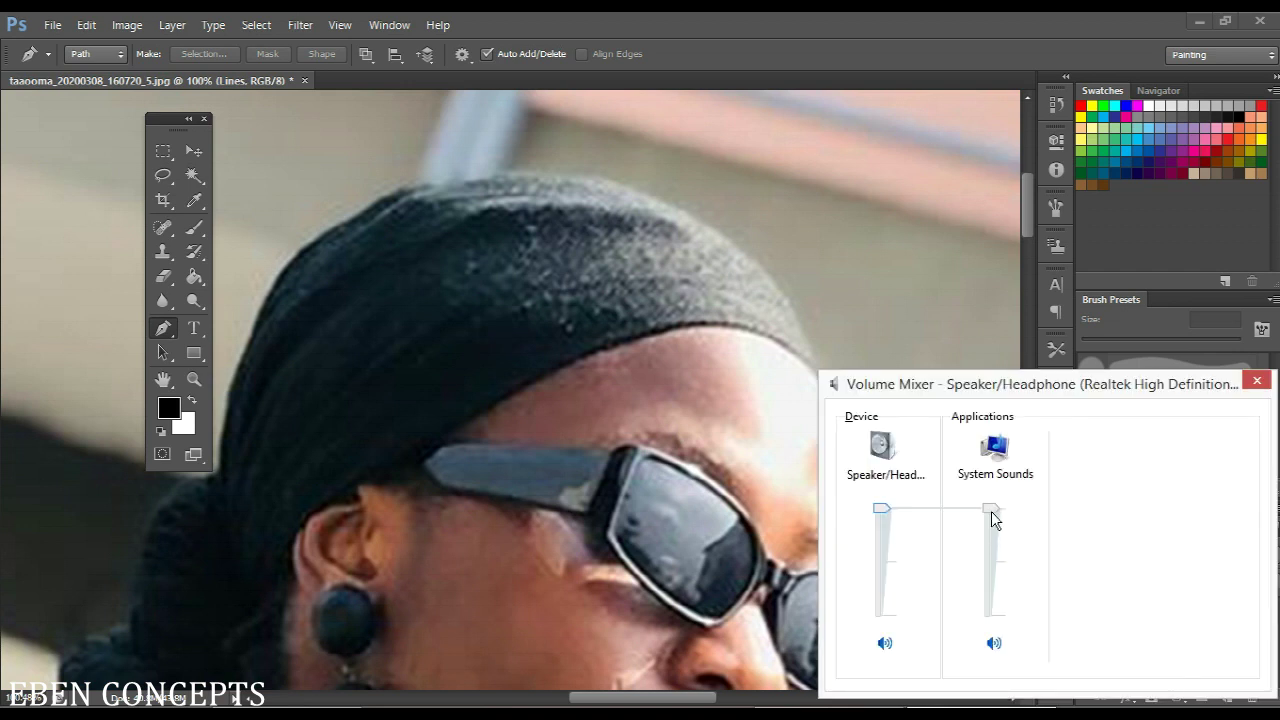
left_click_drag(991, 517, 991, 612)
left_click(1257, 381)
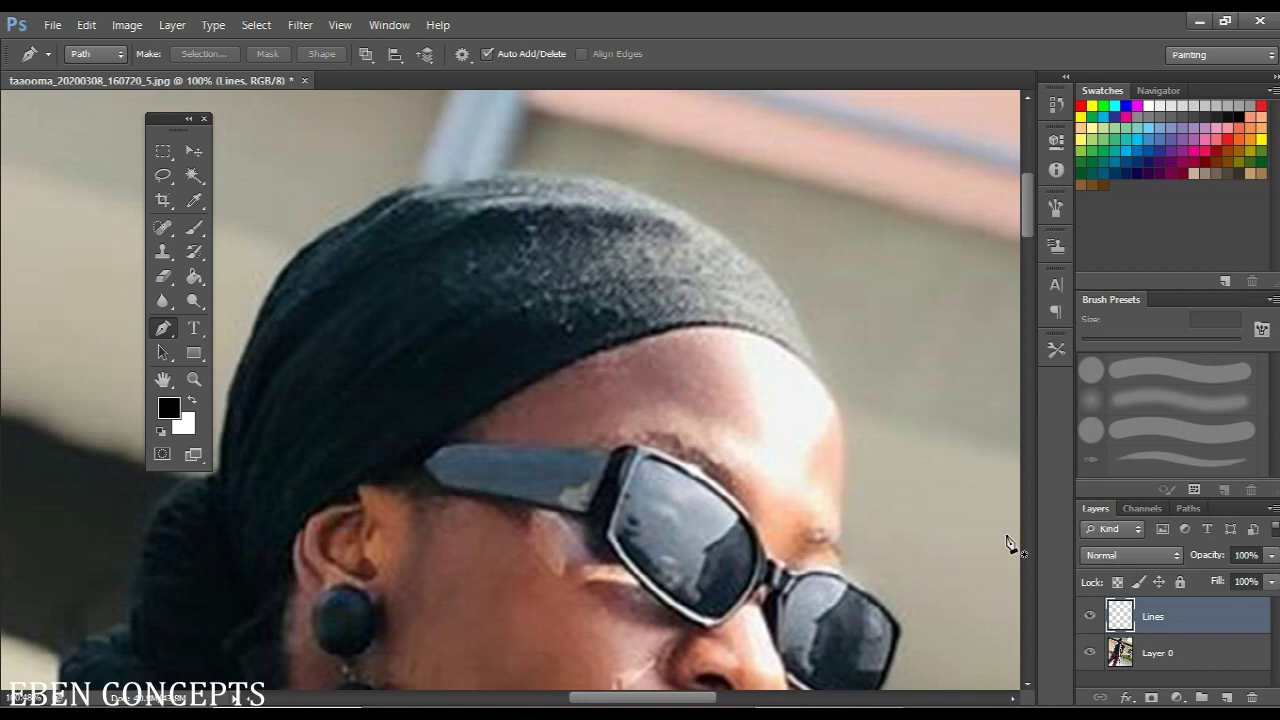
Start a path at the headscarf's front tip on the forehead and trace its curved upper edge to the crown
scroll(816, 345, "up", 2)
scroll(821, 365, "up", 1)
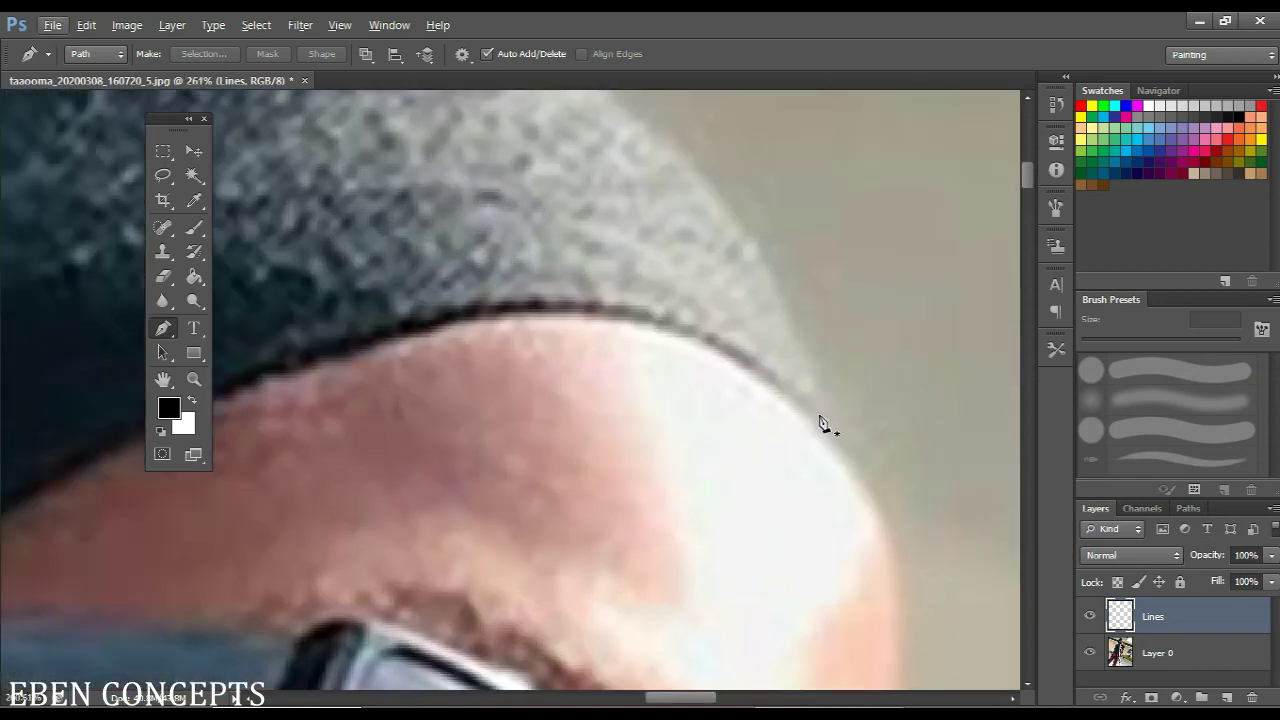
scroll(858, 583, "up", 1)
left_click_drag(858, 583, 874, 653)
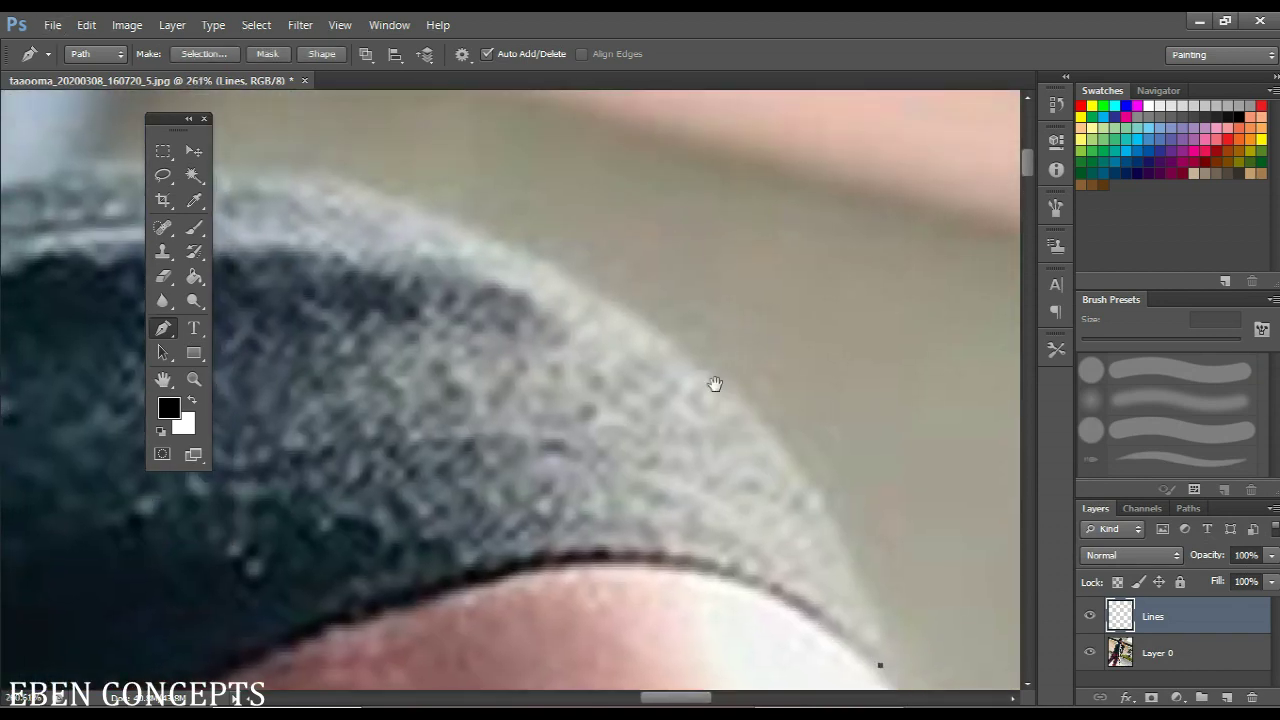
left_click_drag(706, 371, 883, 483)
left_click_drag(511, 369, 297, 369)
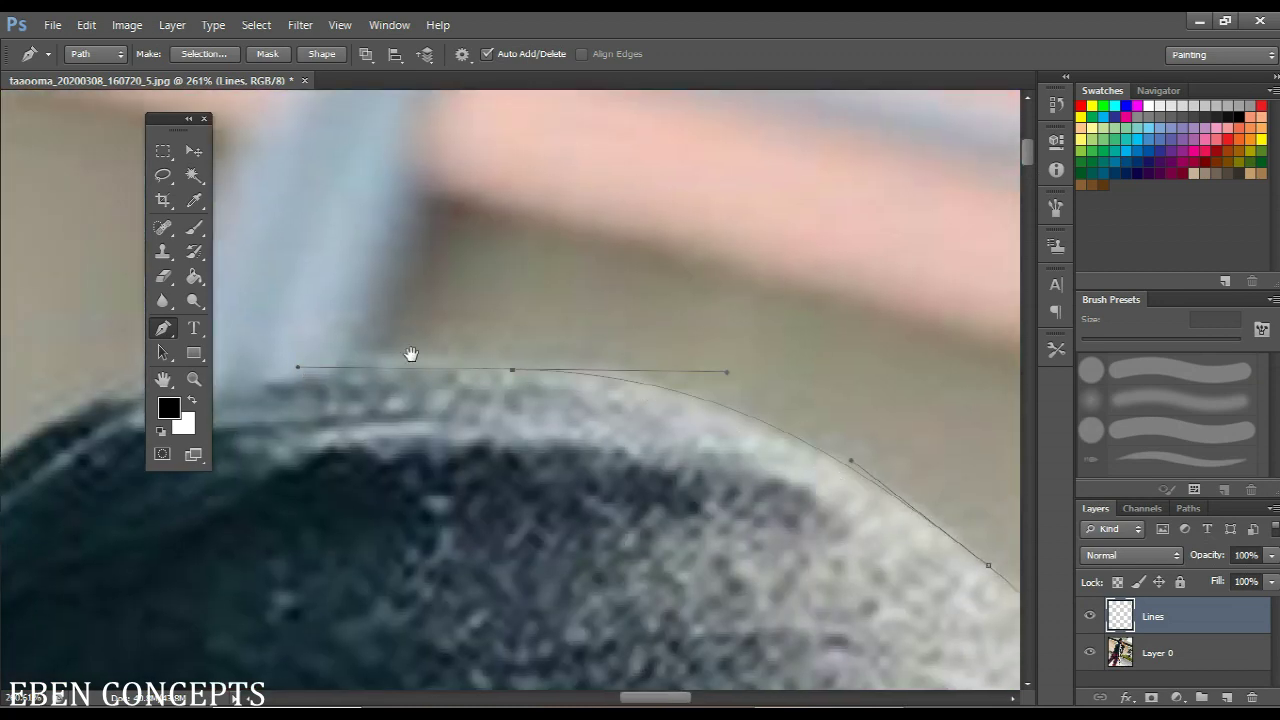
left_click_drag(411, 354, 1003, 347)
Continue the path down the back edge of the headscarf to where it meets the bun
left_click_drag(634, 418, 571, 456)
left_click_drag(449, 545, 397, 587)
left_click_drag(399, 585, 590, 241)
left_click_drag(478, 483, 568, 222)
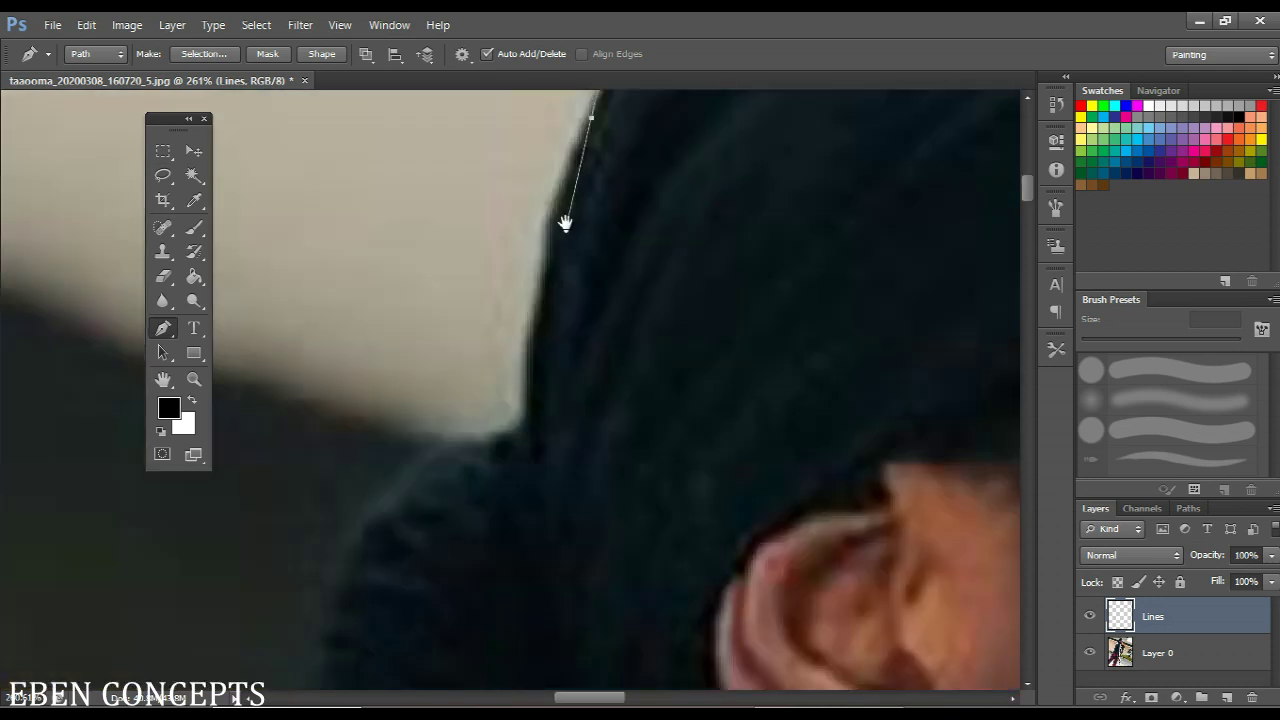
left_click_drag(533, 370, 515, 409)
left_click_drag(500, 454, 568, 132)
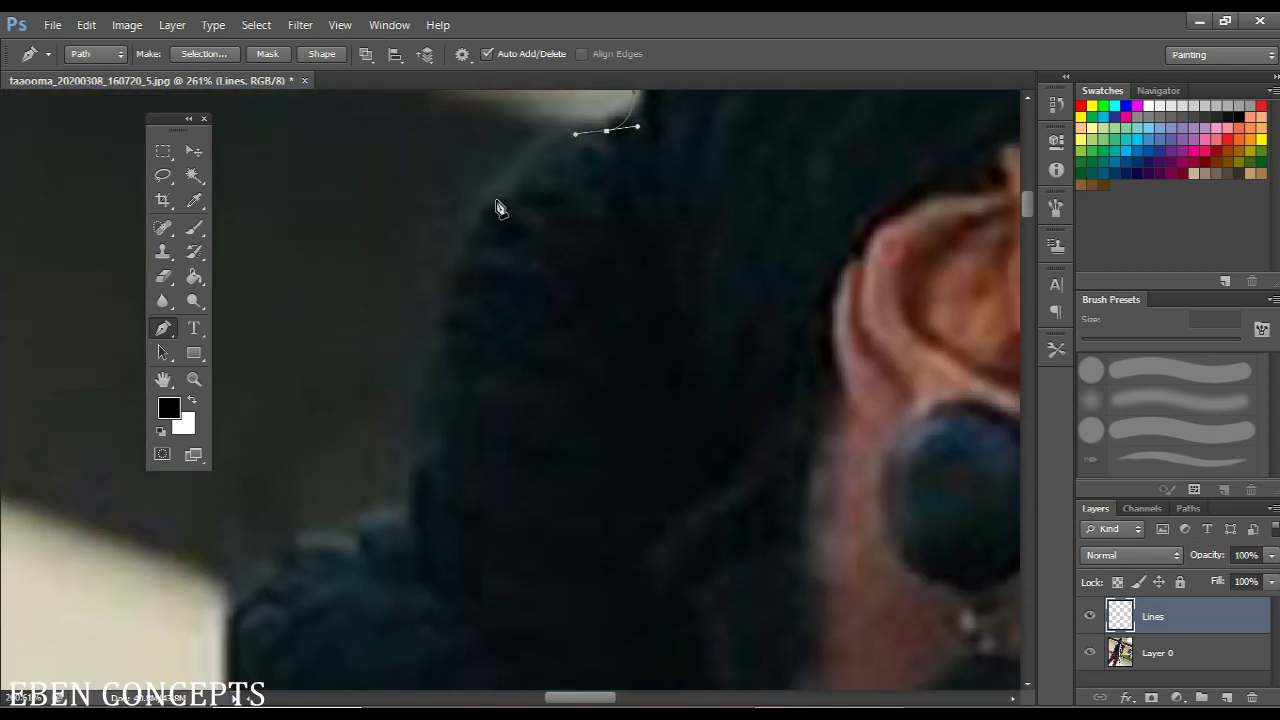
Trace the path around the outside of the bun and under it to the jacket collar
left_click_drag(446, 277, 440, 349)
left_click_drag(400, 510, 517, 270)
left_click_drag(391, 352, 390, 410)
left_click_drag(436, 515, 507, 545)
left_click_drag(603, 562, 653, 590)
left_click(665, 585)
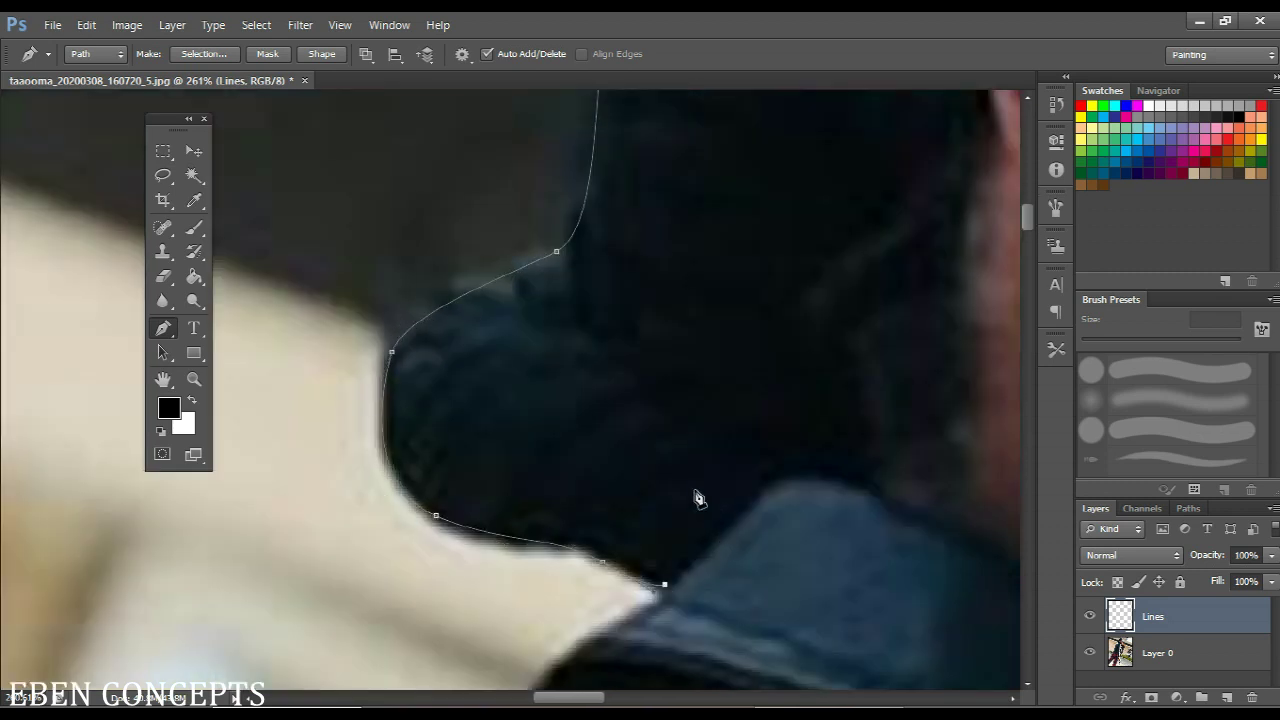
Extend the path across the collar, up the neck behind the ear and over the top of the ear
scroll(694, 490, "down", 5)
left_click_drag(694, 489, 400, 568)
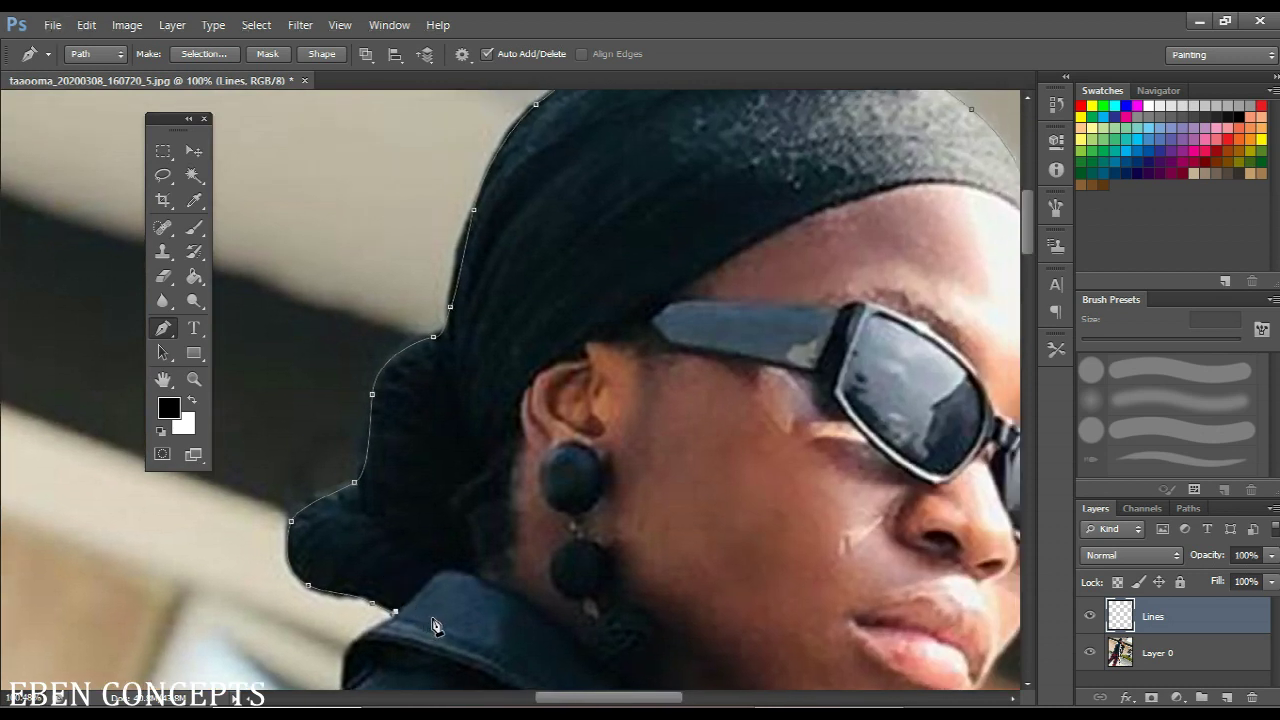
left_click(467, 632)
left_click_drag(487, 586, 485, 559)
left_click_drag(513, 473, 513, 421)
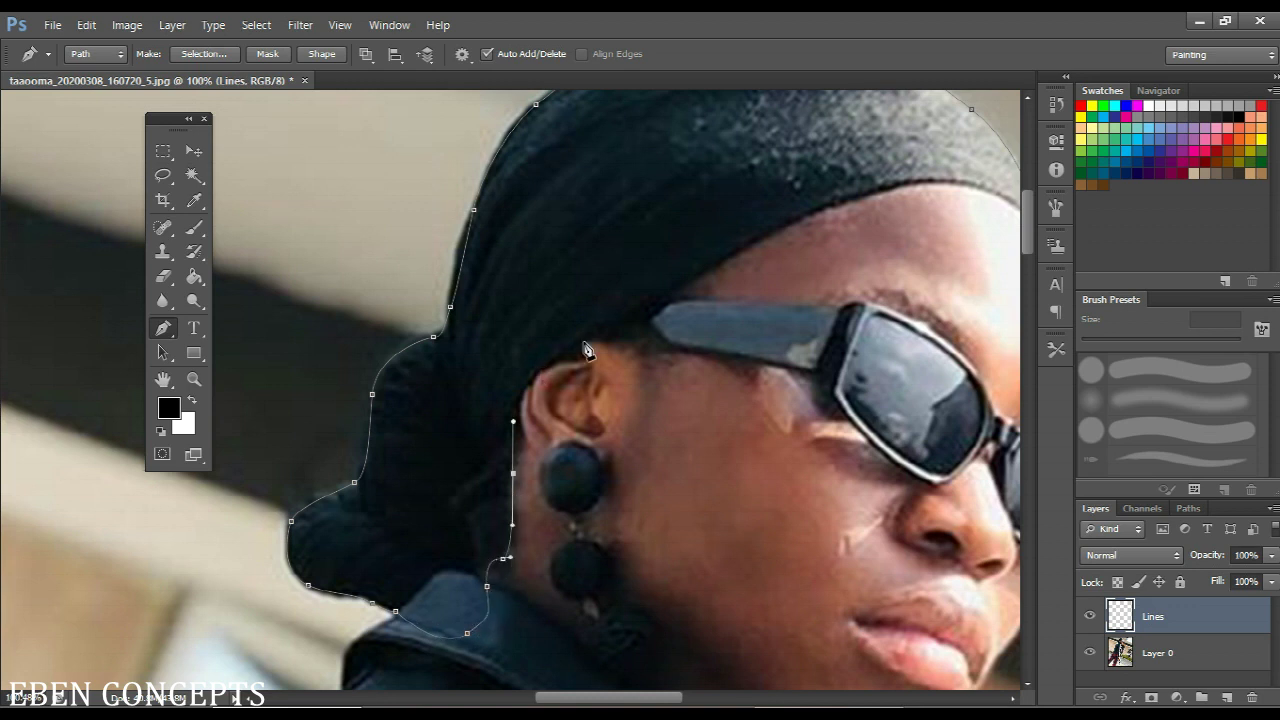
left_click_drag(582, 344, 442, 446)
Trace the headscarf's lower edge along the forehead and close the path at its starting point
left_click_drag(619, 347, 782, 342)
scroll(709, 322, "up", 5)
left_click_drag(876, 383, 902, 402)
left_click(905, 409)
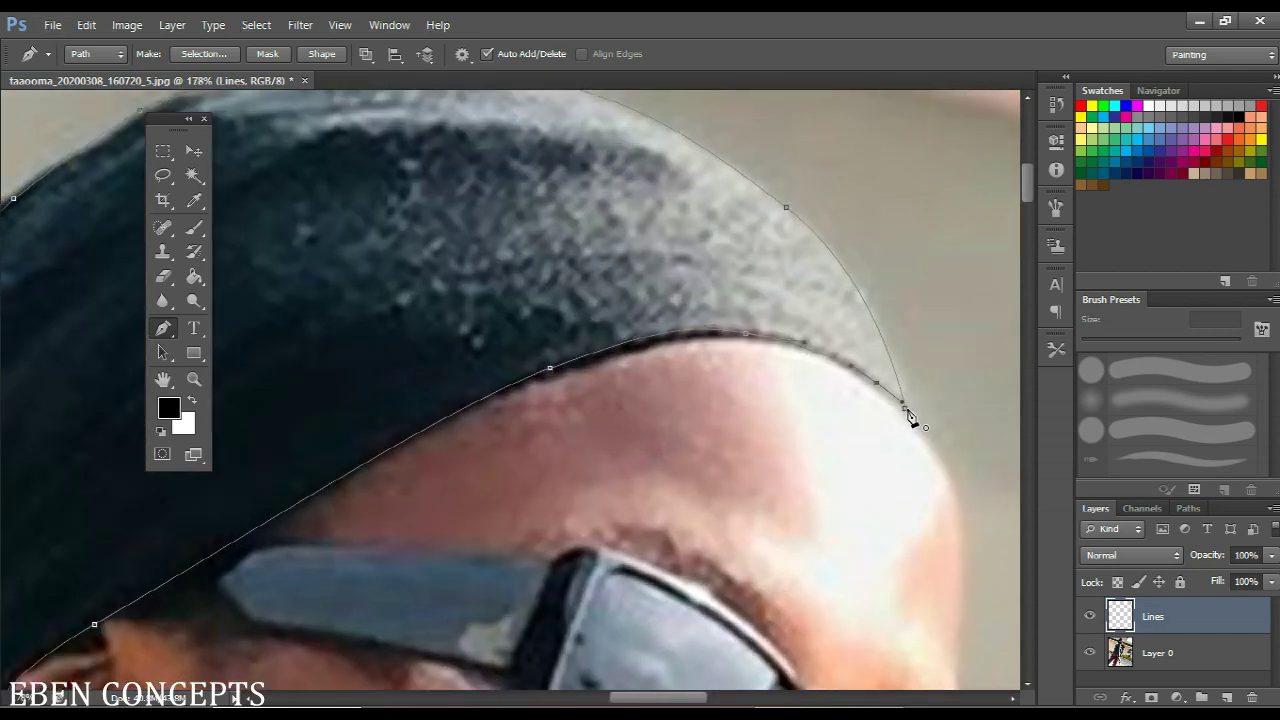
left_click(906, 410)
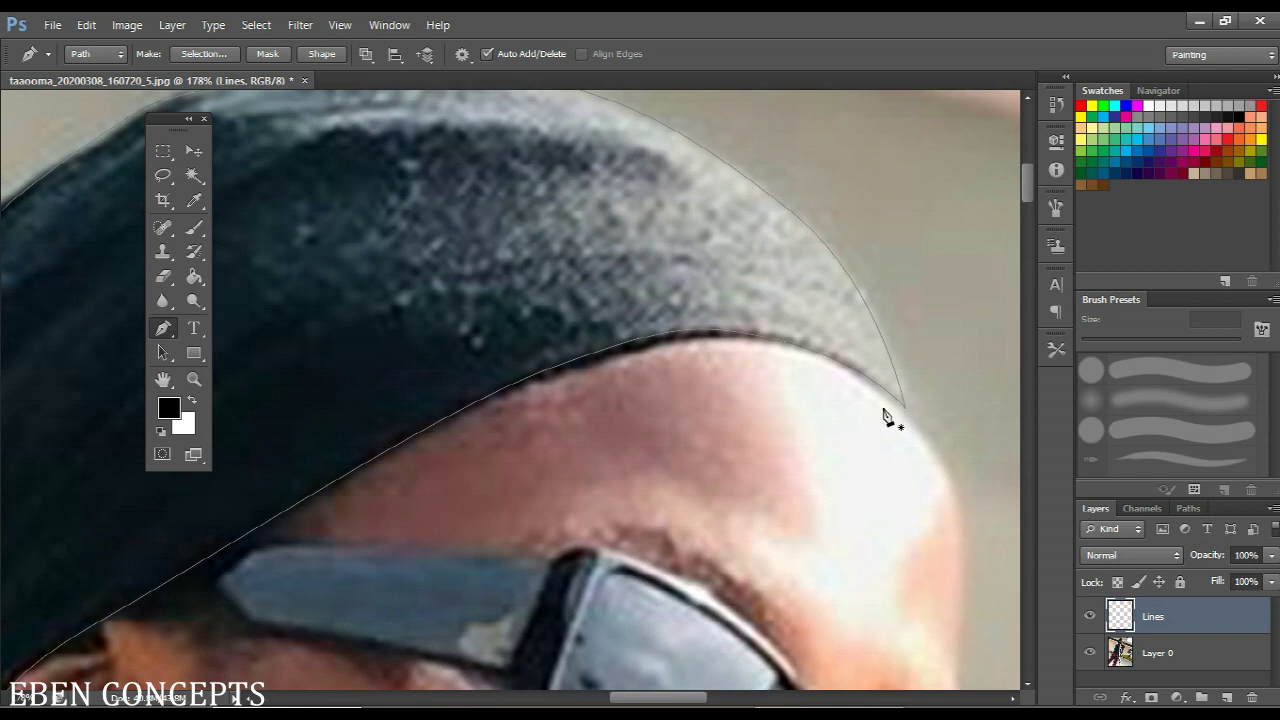
Fill the closed headscarf path with color 040404 on the Lines layer and dismiss the path
right_click(431, 279)
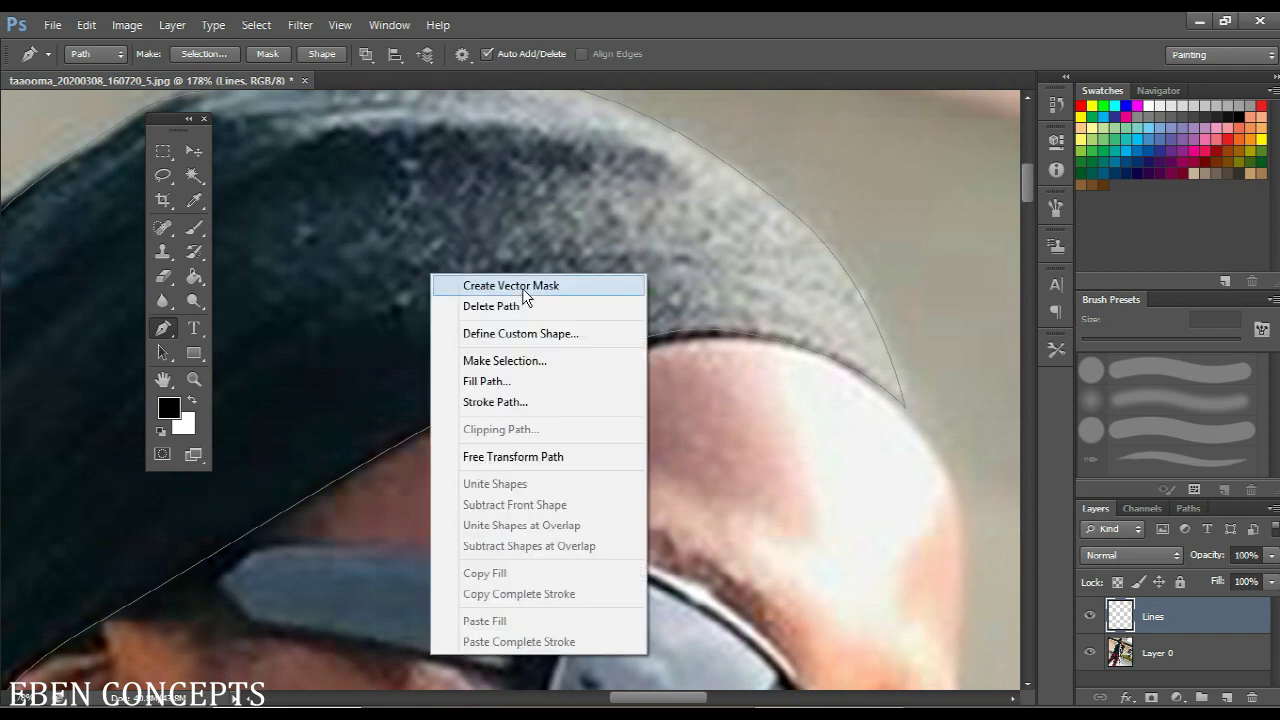
left_click(560, 381)
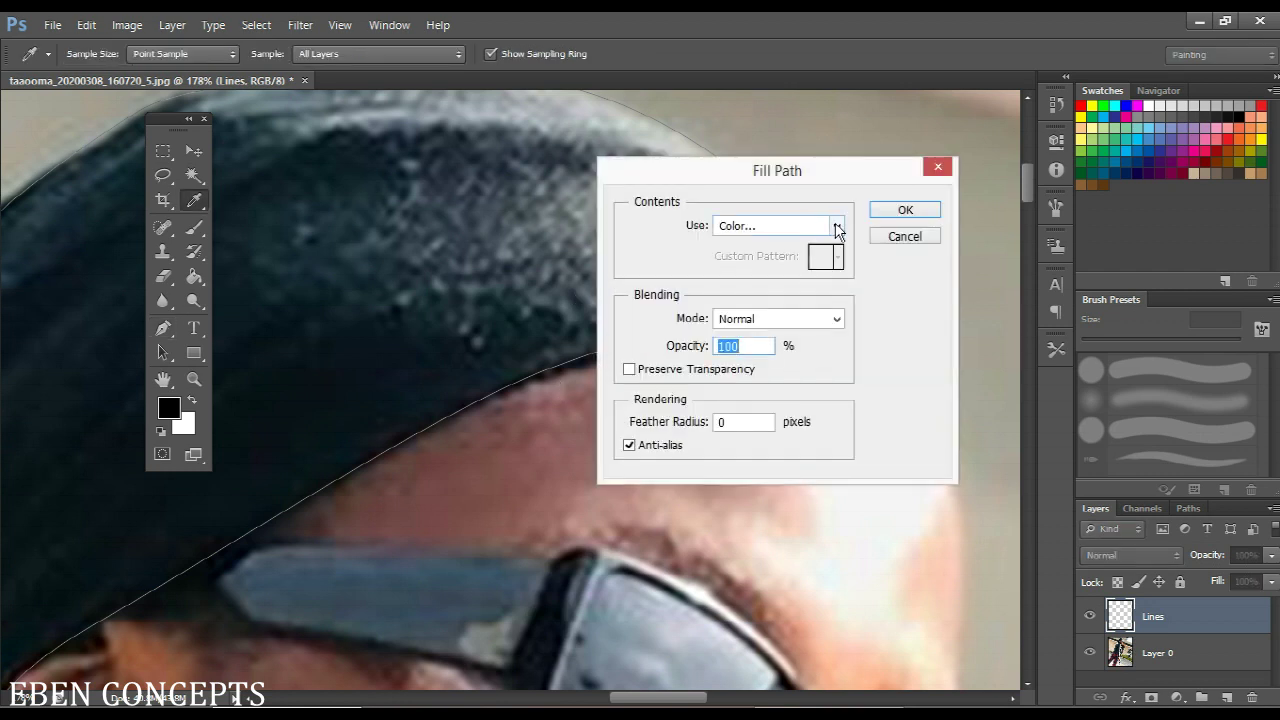
left_click(837, 229)
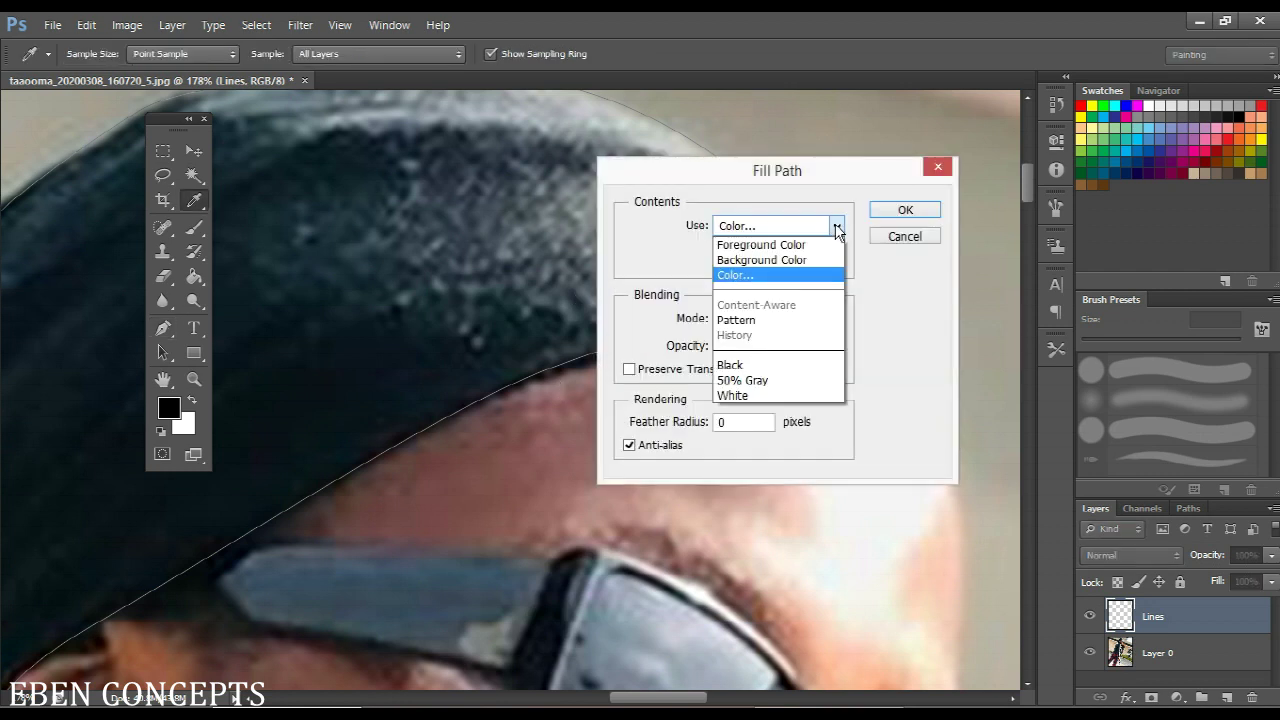
left_click(768, 275)
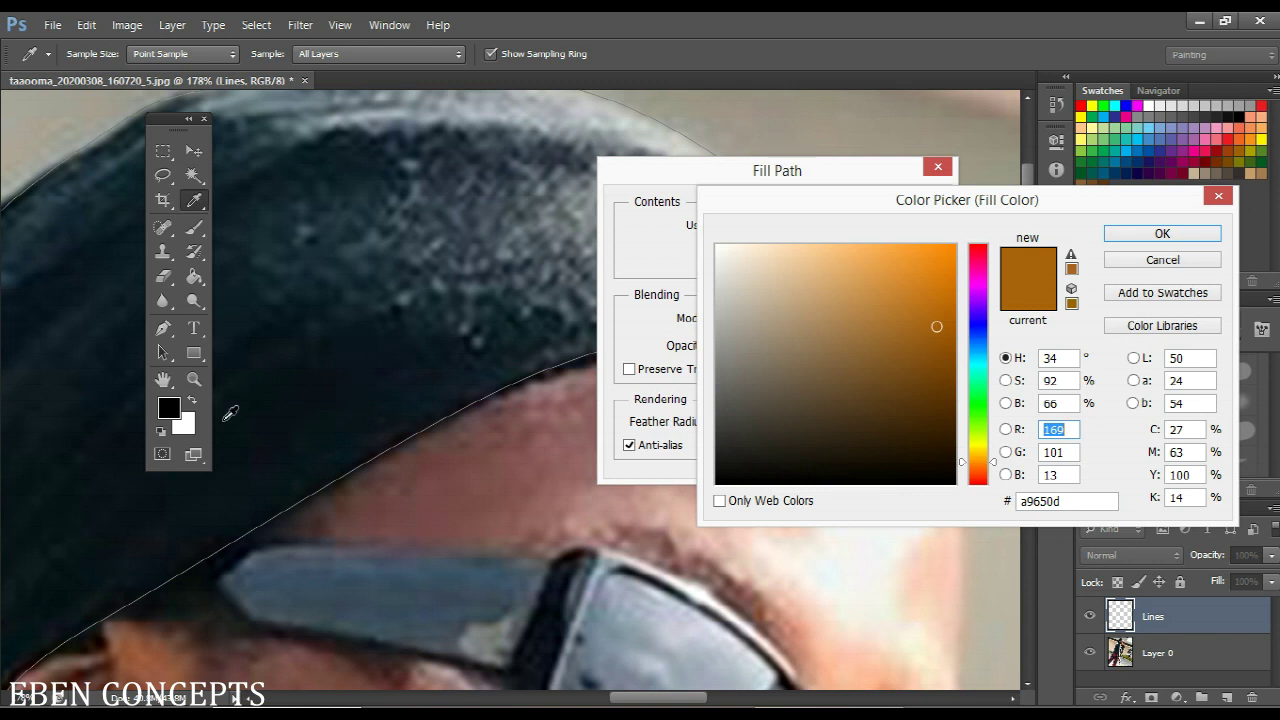
left_click(87, 469)
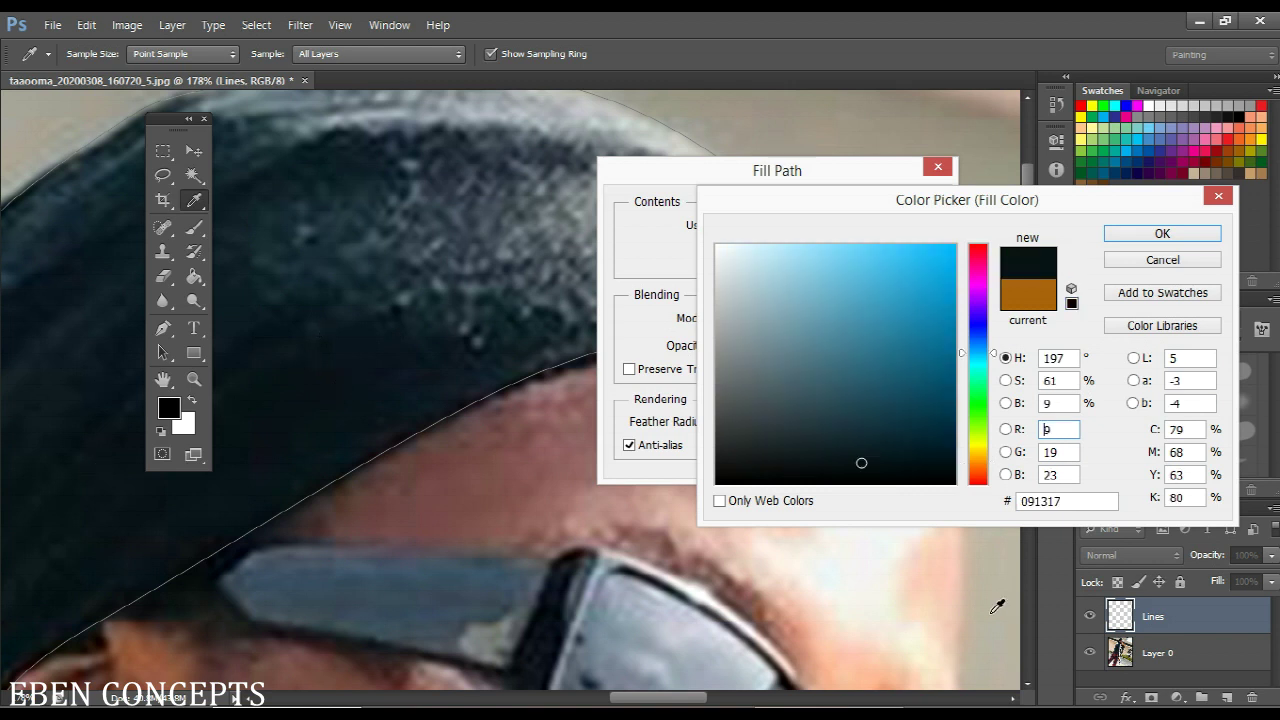
left_click(718, 480)
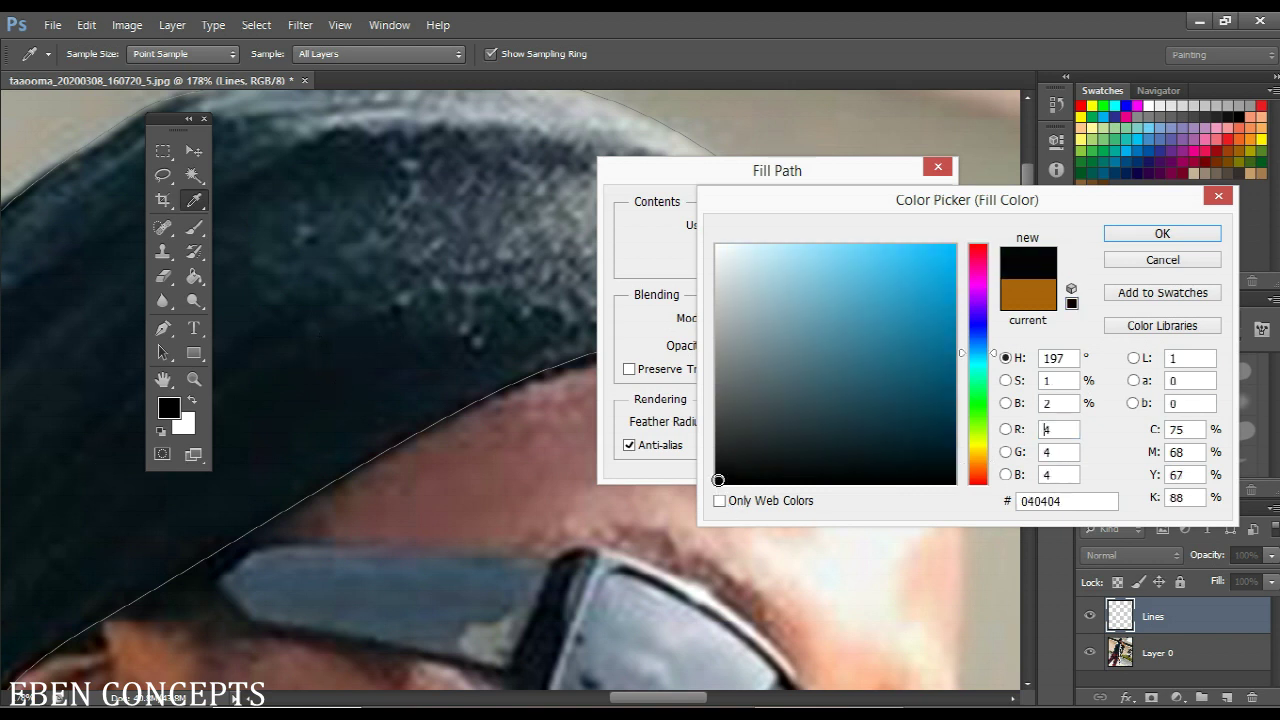
left_click(1160, 233)
left_click(913, 215)
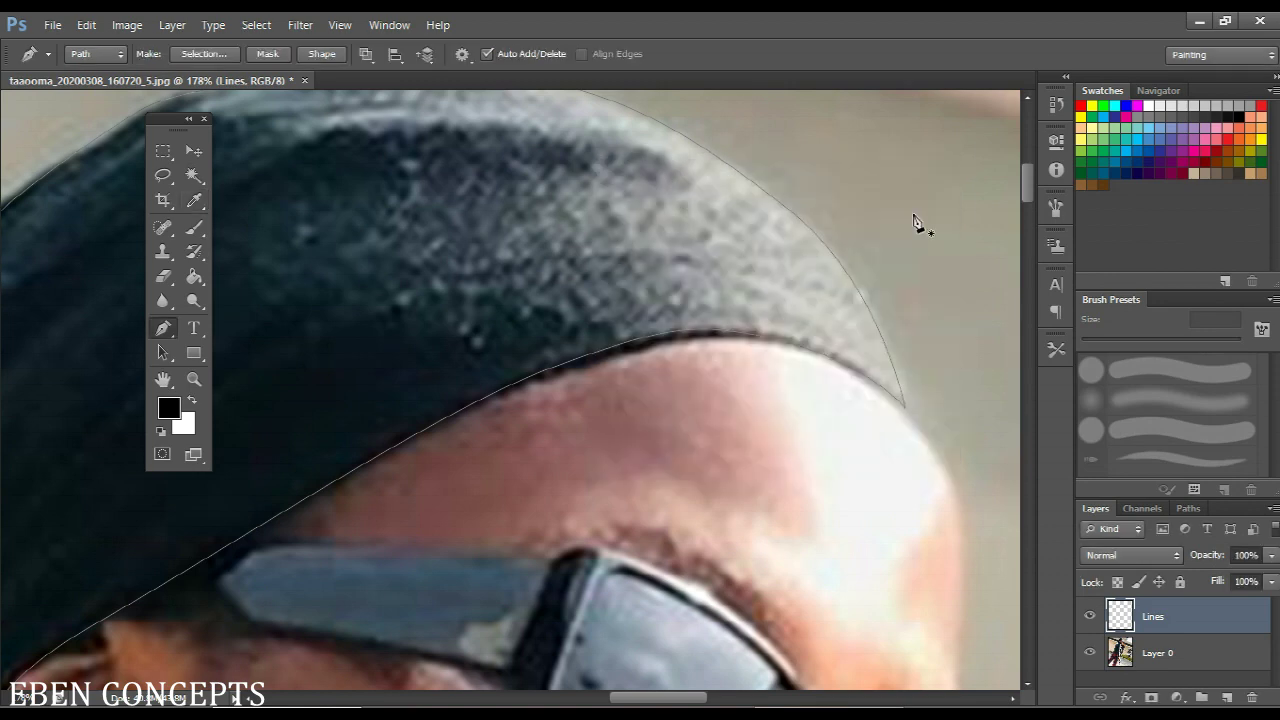
key("Return")
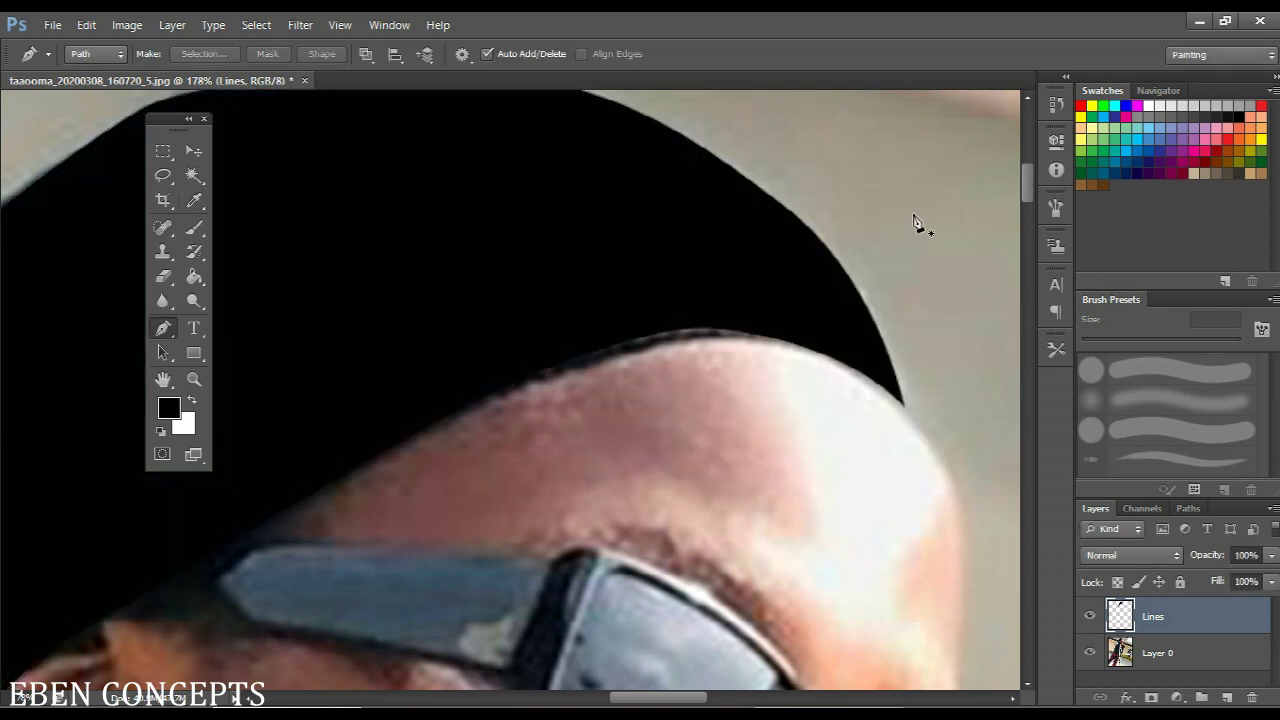
Check the filled headscarf shape by hiding and showing the photo on Layer 0
scroll(804, 293, "down", 6)
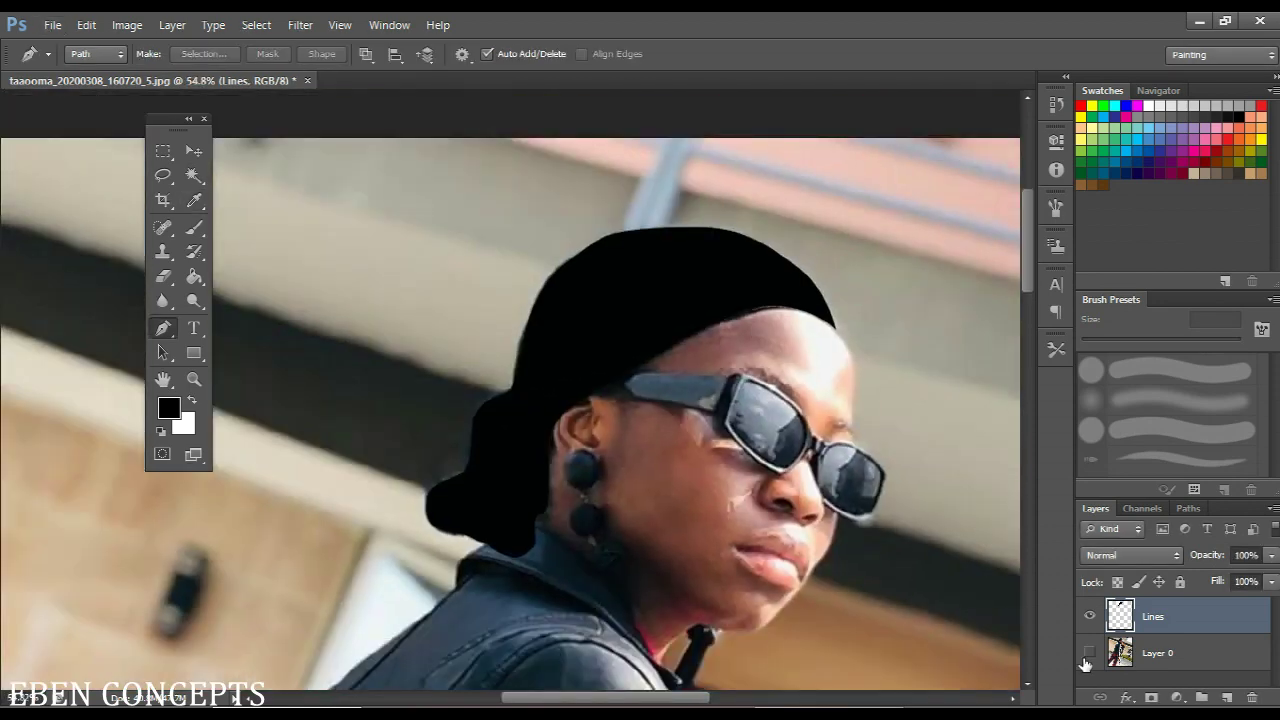
left_click(1087, 656)
left_click(1087, 656)
left_click(1087, 656)
left_click(1087, 656)
Start a path at the headscarf's front tip and trace the forehead and brow down to the sunglasses
scroll(849, 377, "up", 8)
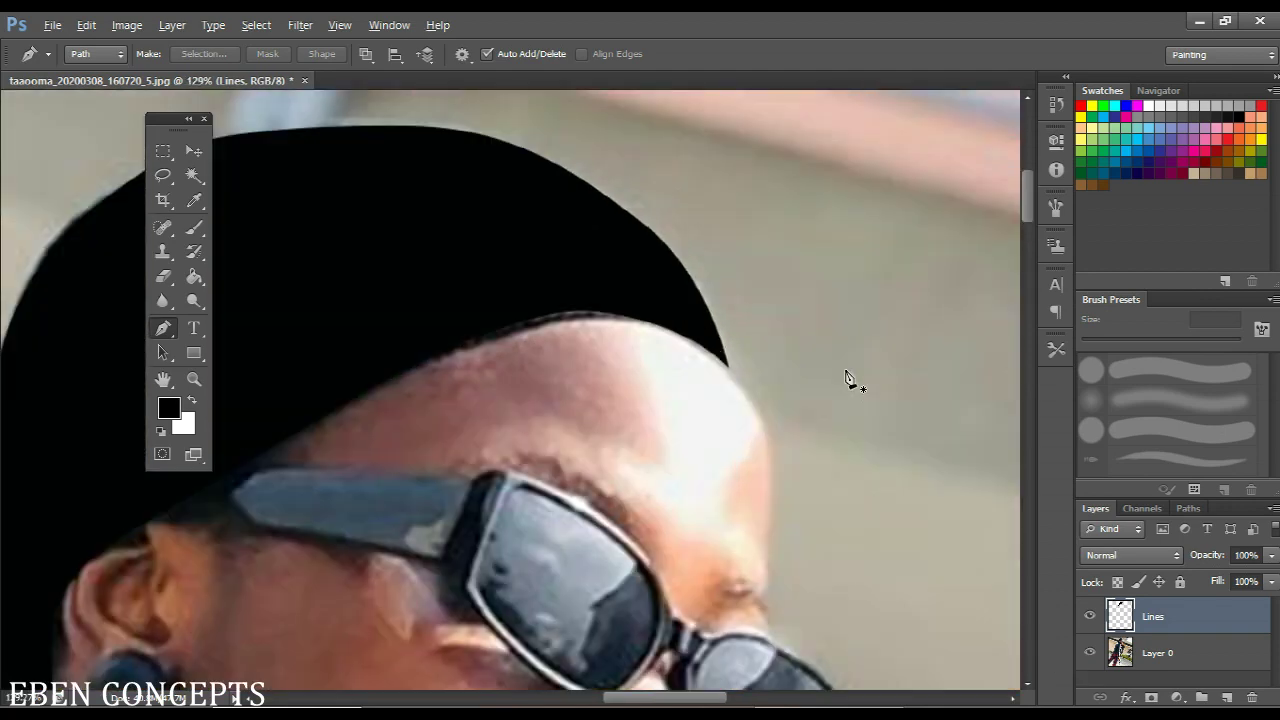
left_click(695, 337)
left_click_drag(736, 422, 536, 122)
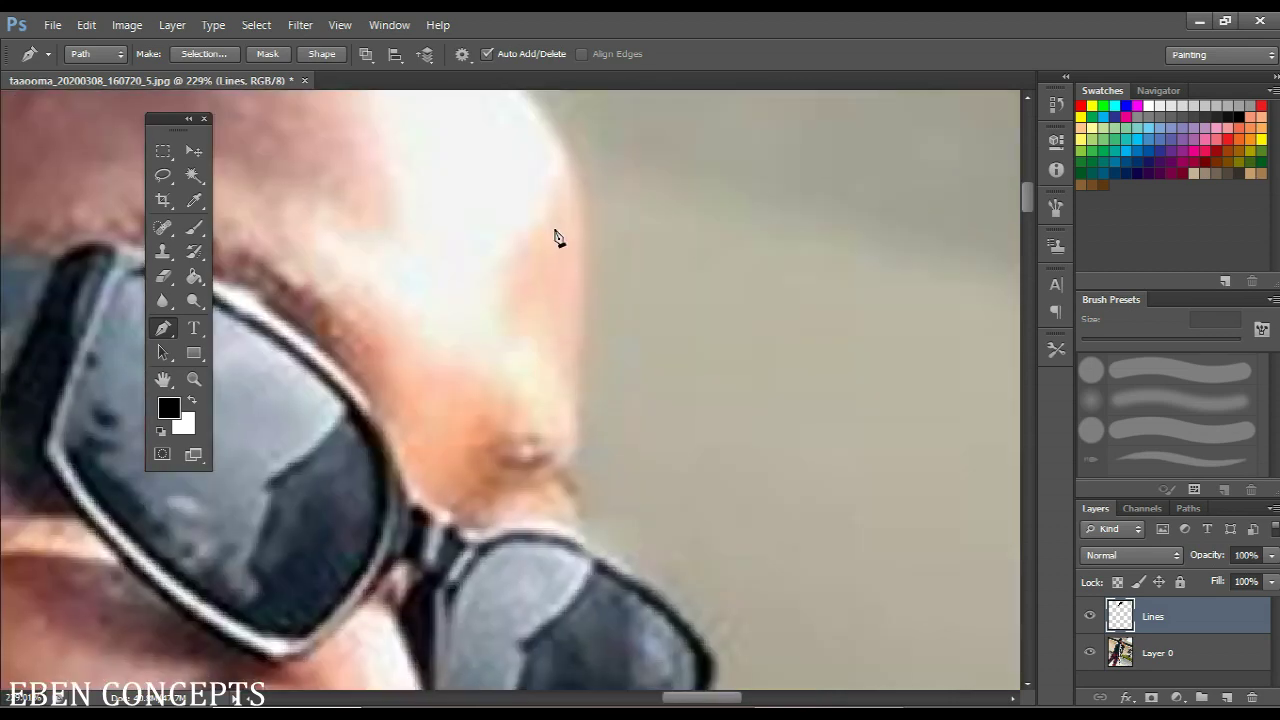
left_click_drag(584, 290, 576, 460)
left_click_drag(563, 377, 574, 437)
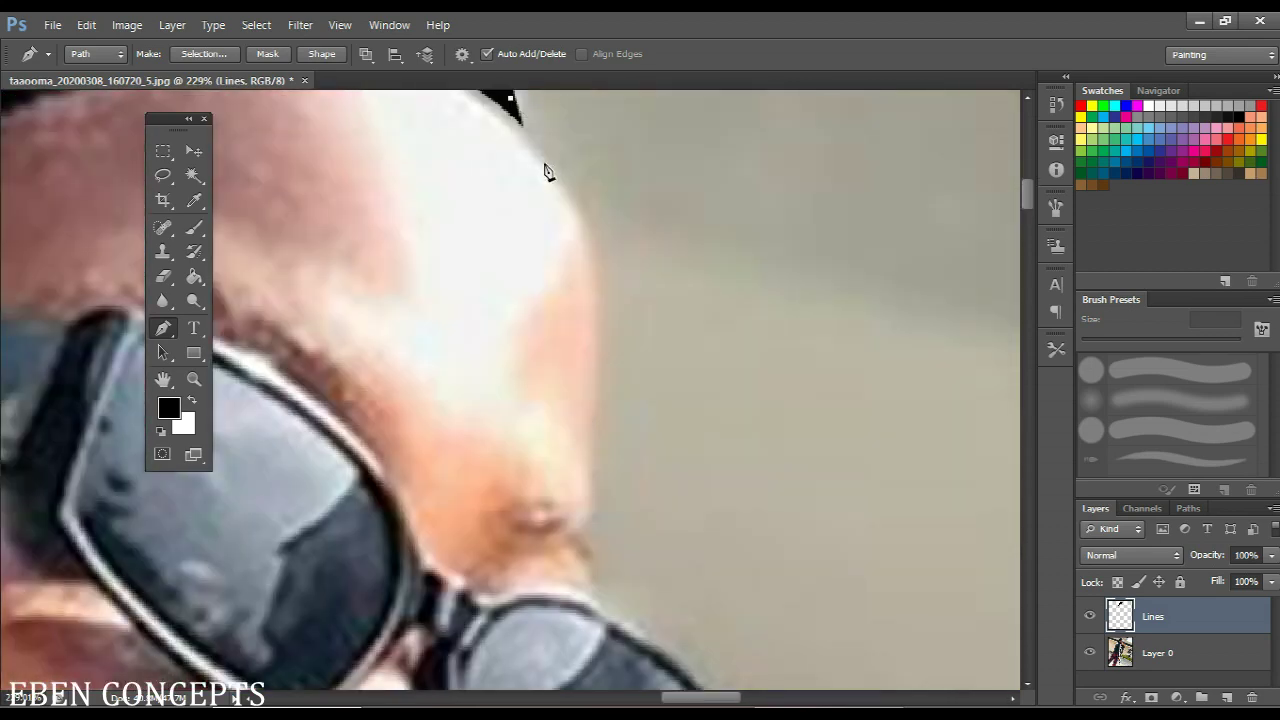
left_click(592, 462)
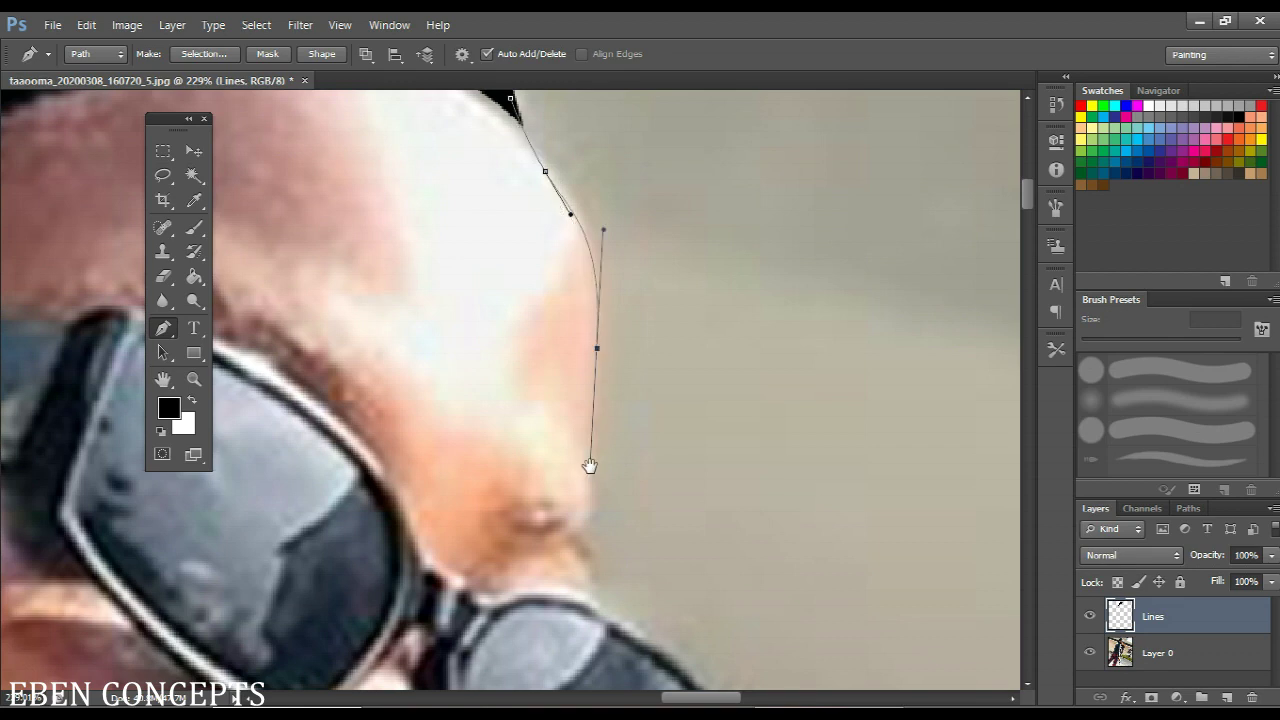
left_click_drag(588, 463, 610, 250)
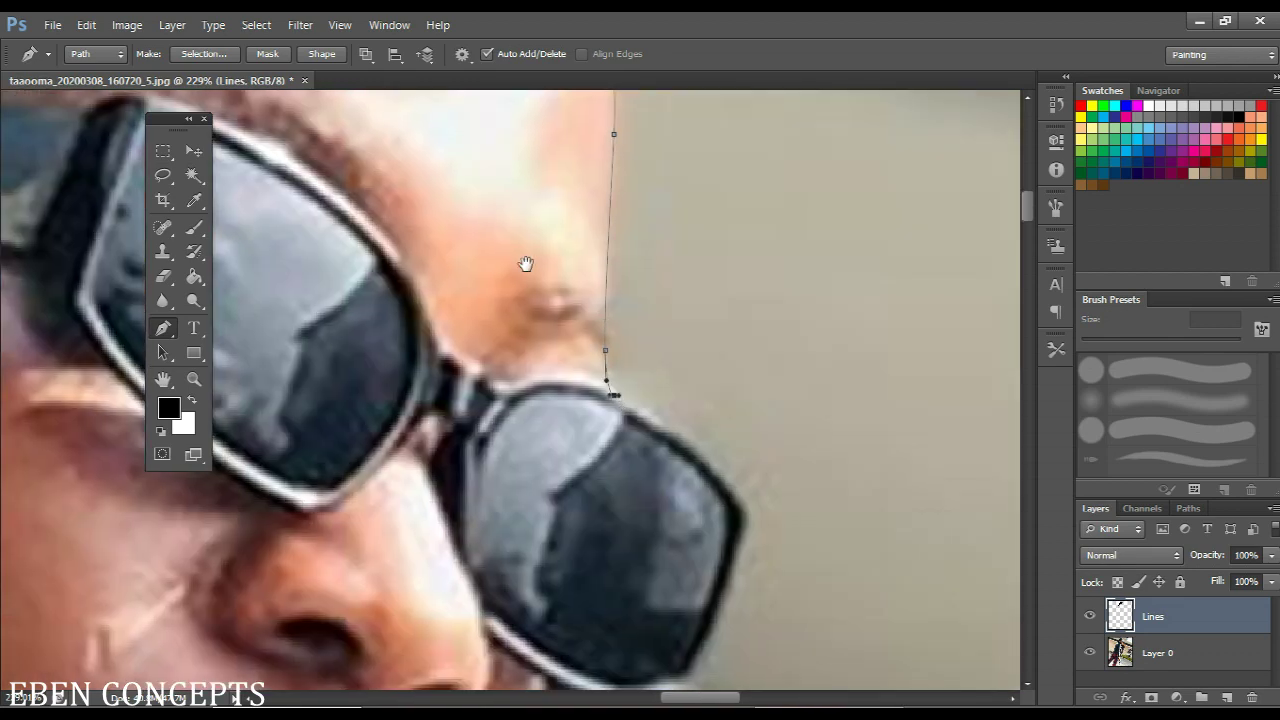
Continue the path around the outer edge of the far sunglasses lens to where it meets the cheek
left_click_drag(618, 402, 527, 244)
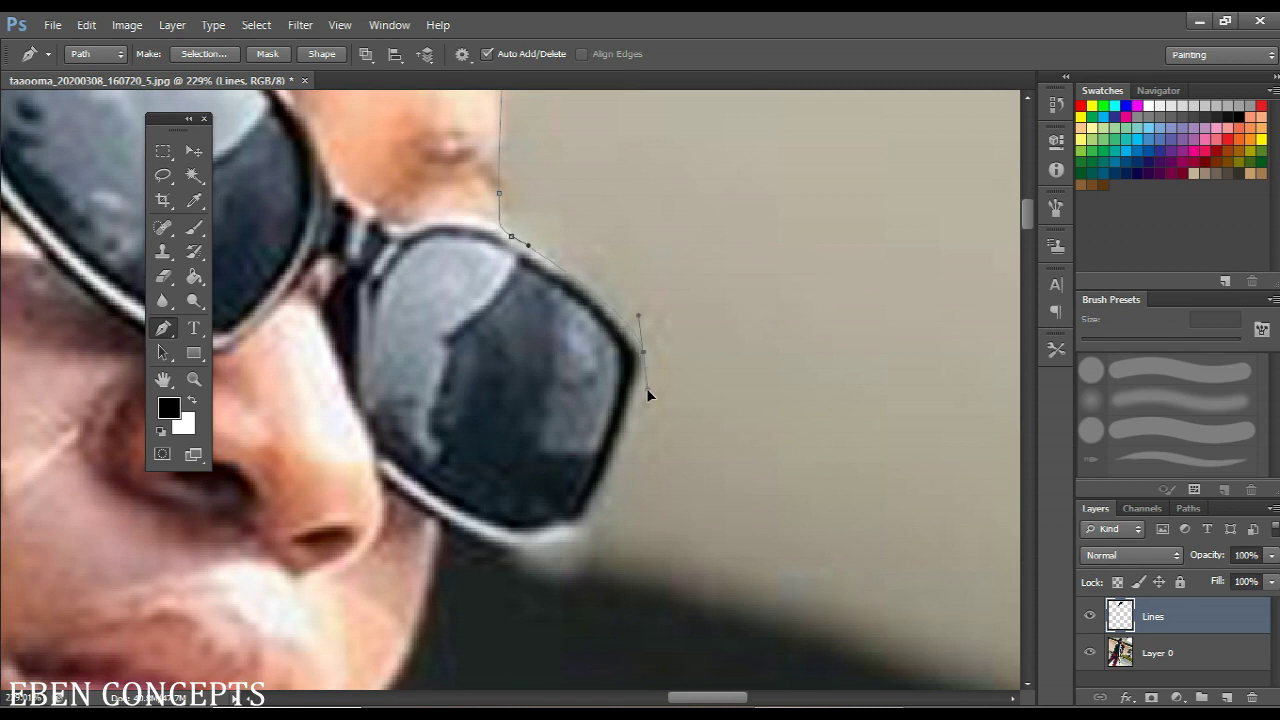
left_click_drag(646, 353, 739, 202)
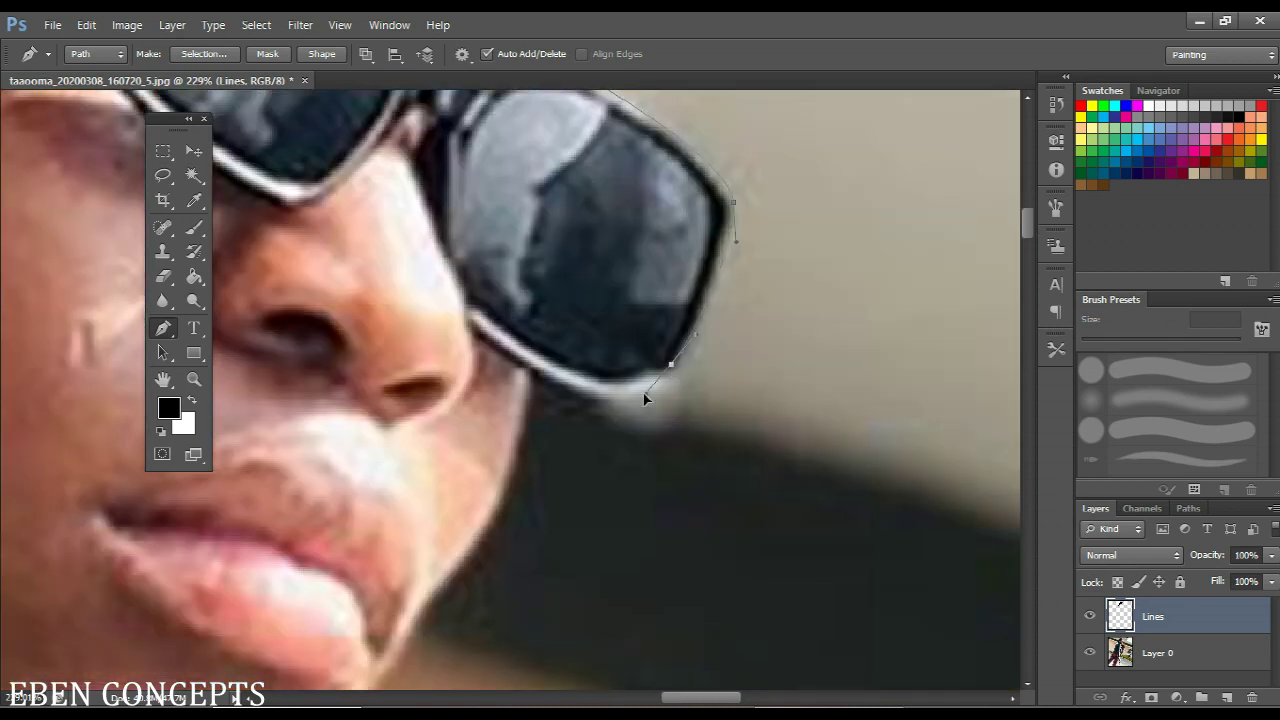
left_click_drag(574, 392, 538, 372)
left_click(529, 370)
Extend the path down the cheek and around the chin to the underside of the jaw
left_click_drag(479, 552, 657, 386)
left_click_drag(549, 474, 478, 492)
scroll(476, 490, "down", 6)
left_click_drag(363, 457, 654, 616)
scroll(668, 598, "up", 2)
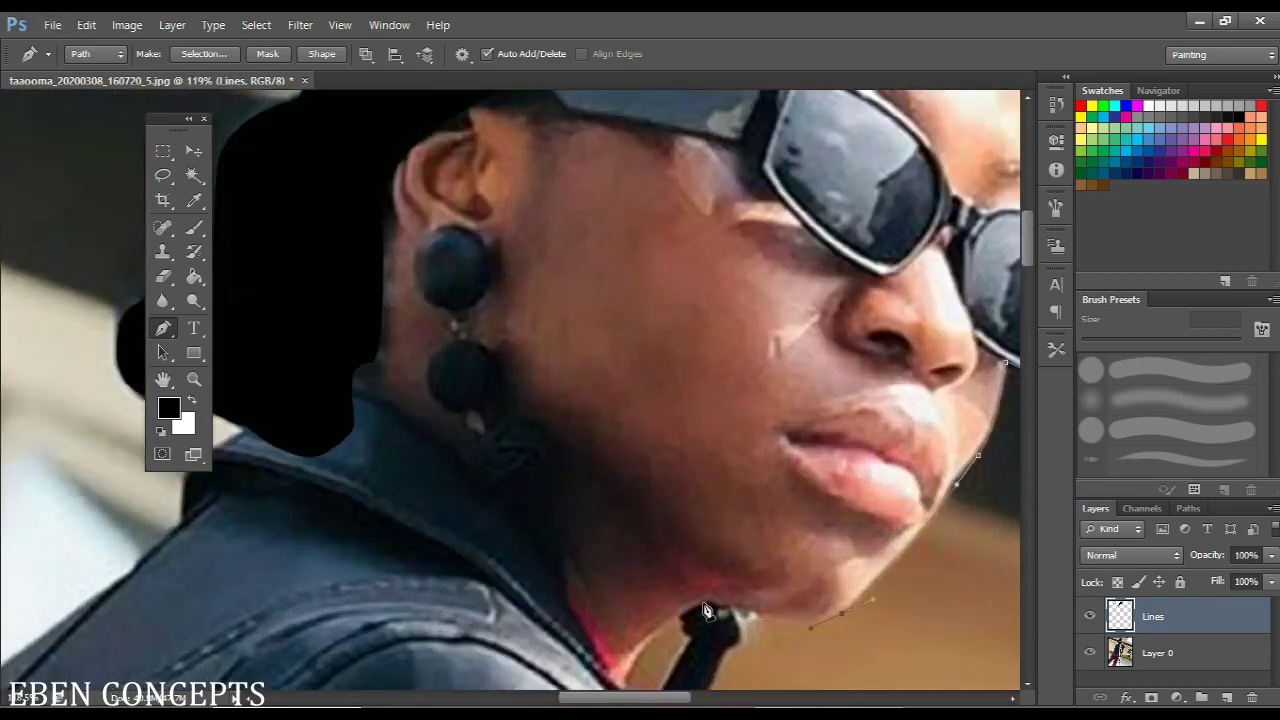
left_click_drag(537, 511, 498, 478)
left_click_drag(387, 405, 352, 388)
scroll(352, 388, "down", 5)
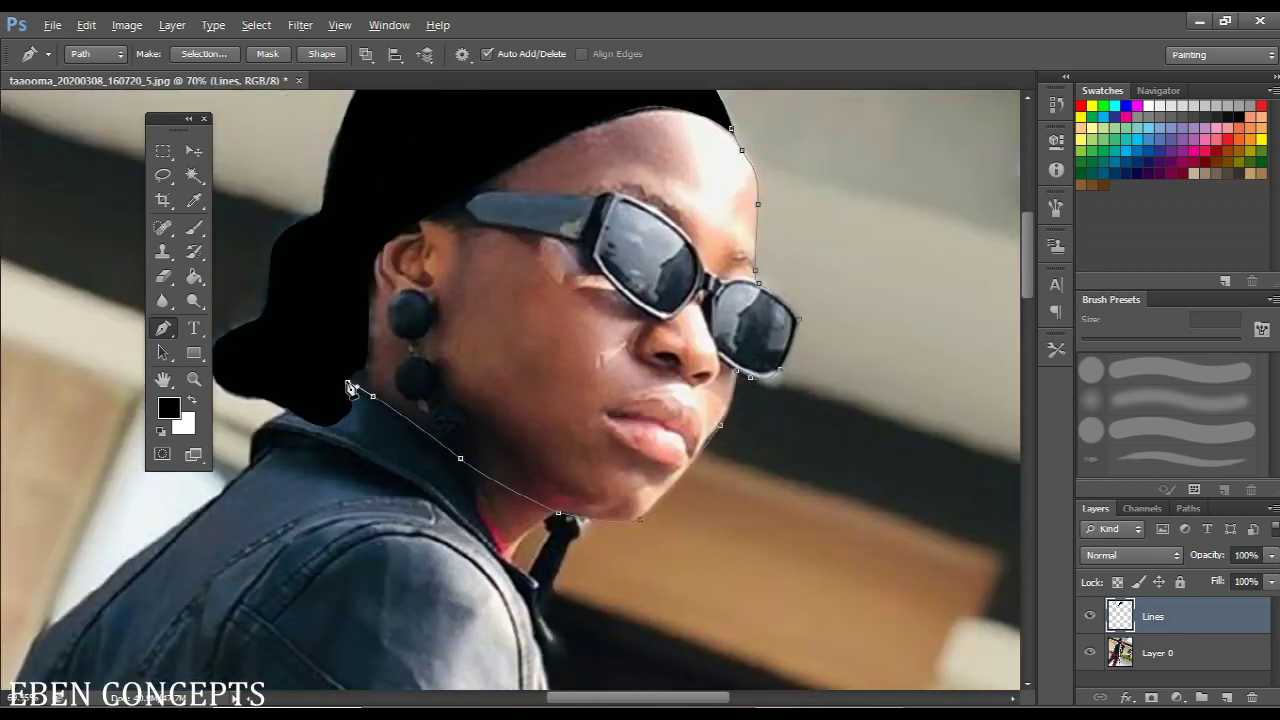
scroll(352, 388, "up", 5)
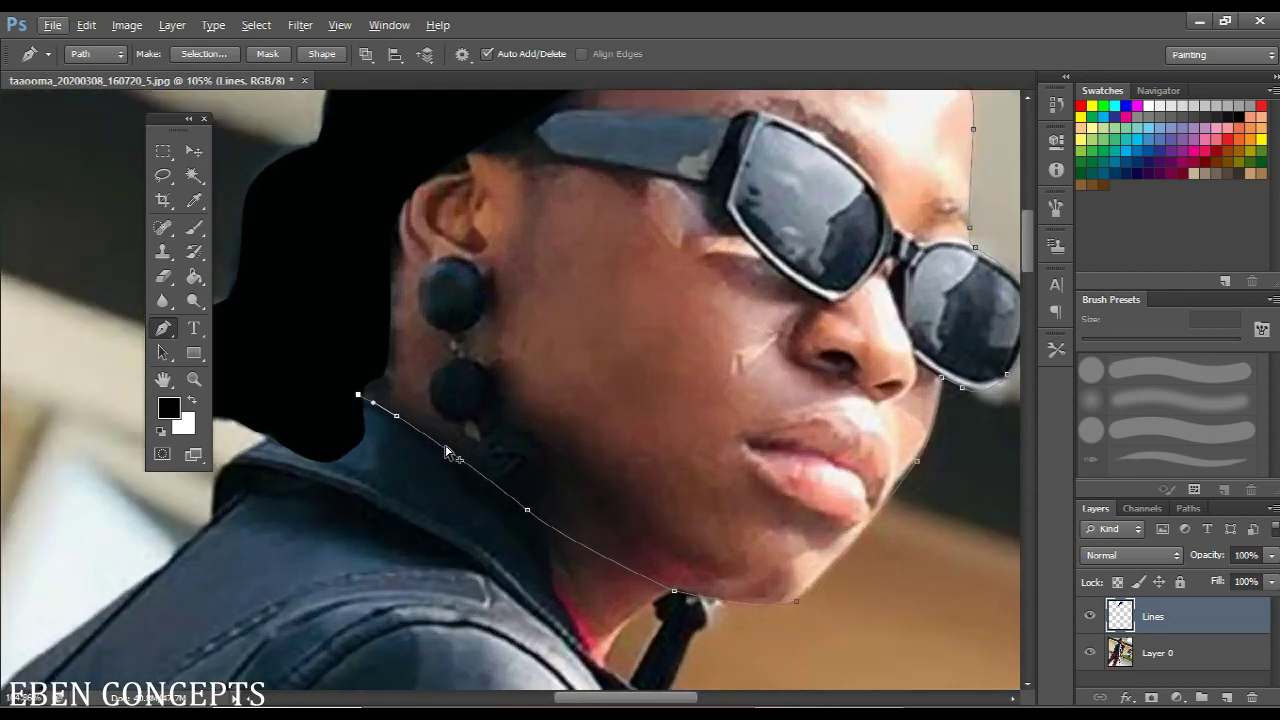
key("ctrl+alt+z")
key("ctrl+alt+z")
Trace the front of the neck and the jacket collar's inner edge, ending the path inside the filled headscarf
left_click_drag(639, 602, 610, 648)
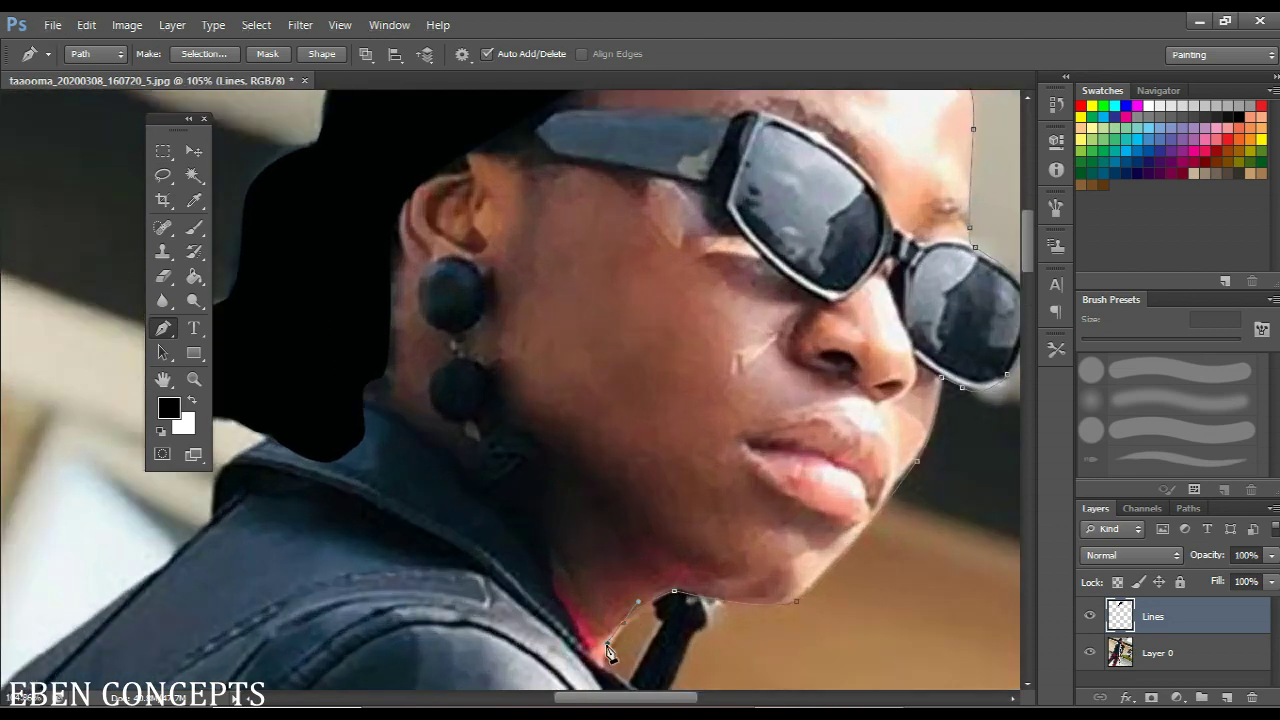
left_click_drag(473, 480, 418, 440)
left_click(360, 408)
left_click(315, 356)
scroll(322, 355, "down", 3)
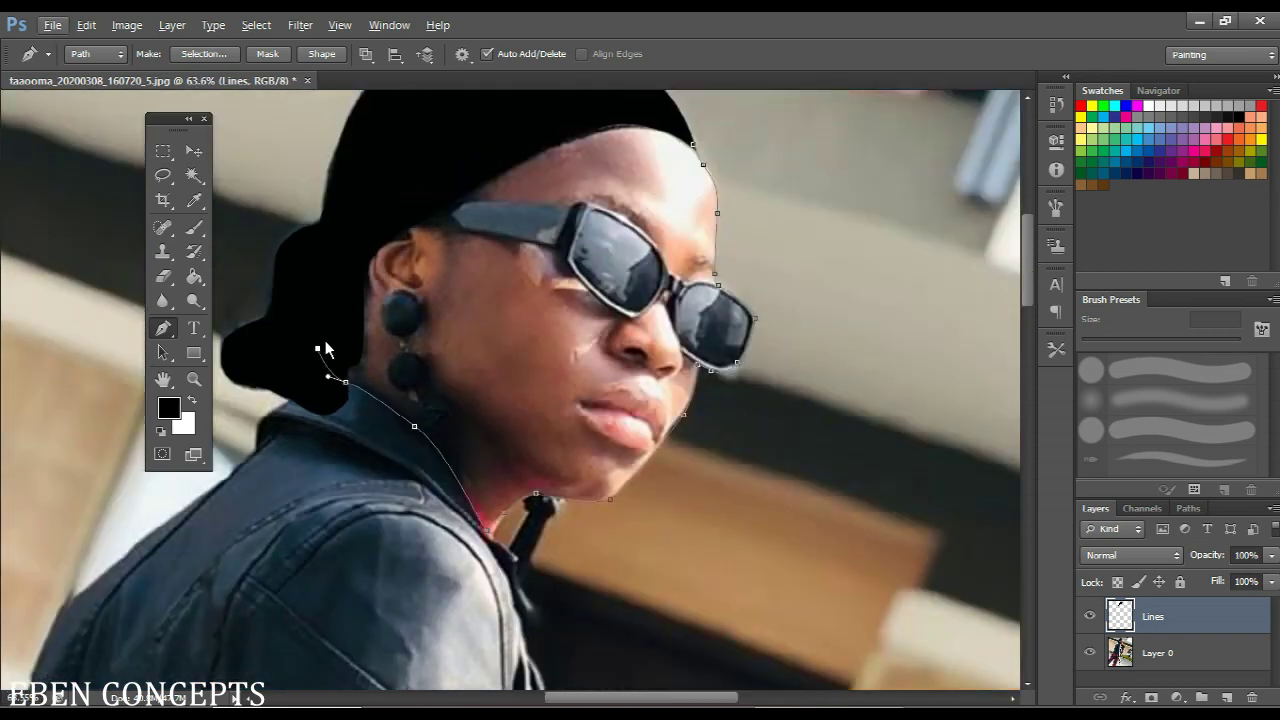
Stroke the face outline path with the Brush without simulated pressure, and check the line with Layer 0 hidden
right_click(326, 349)
left_click(420, 455)
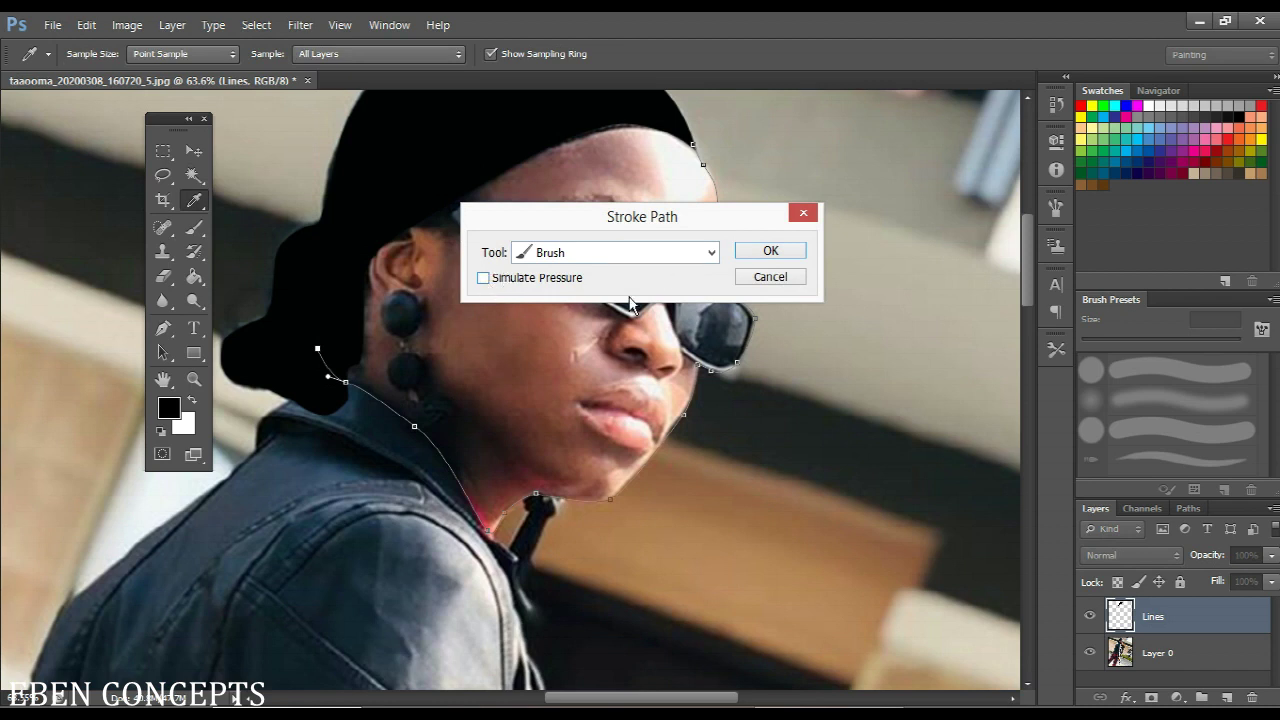
left_click(711, 252)
left_click(660, 294)
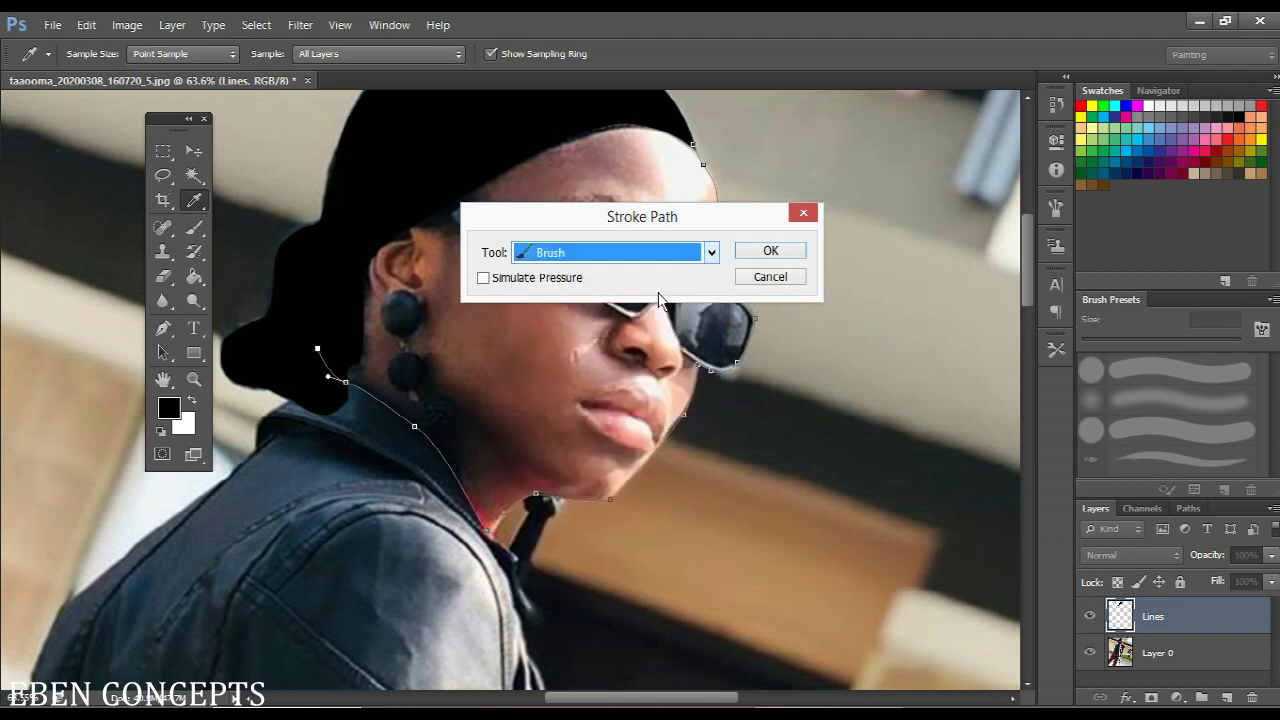
left_click(771, 251)
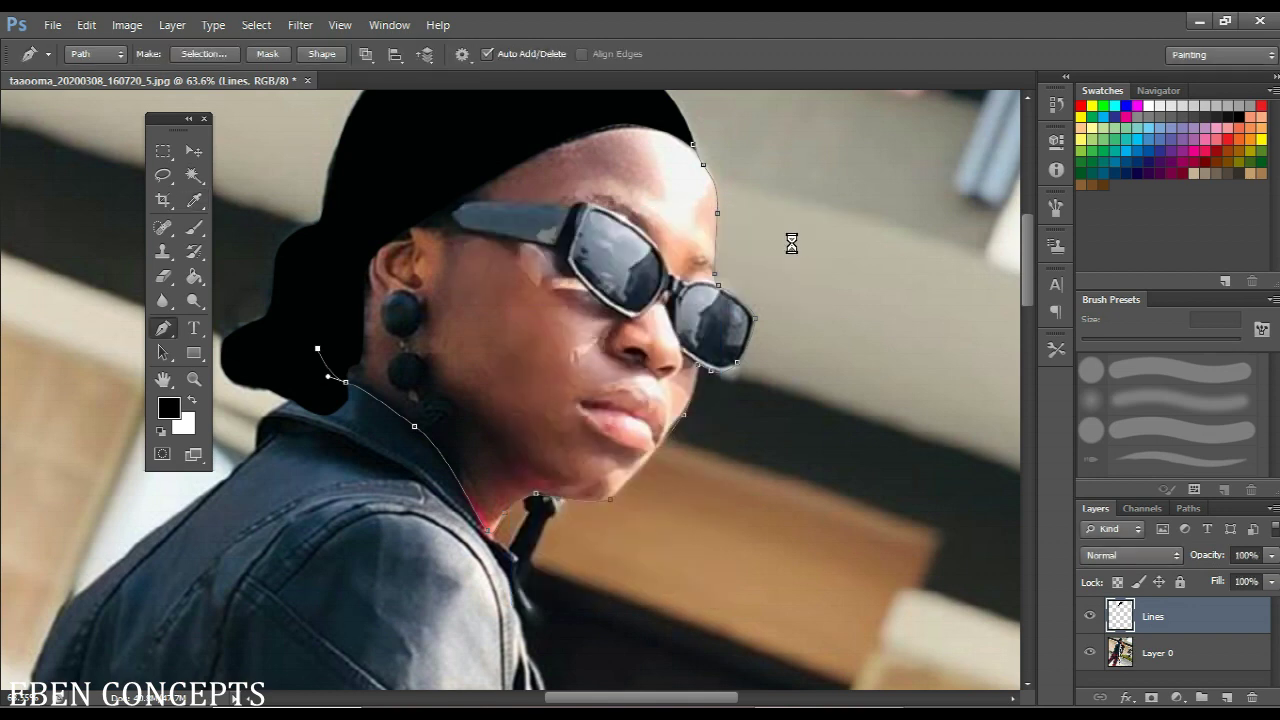
key("Return")
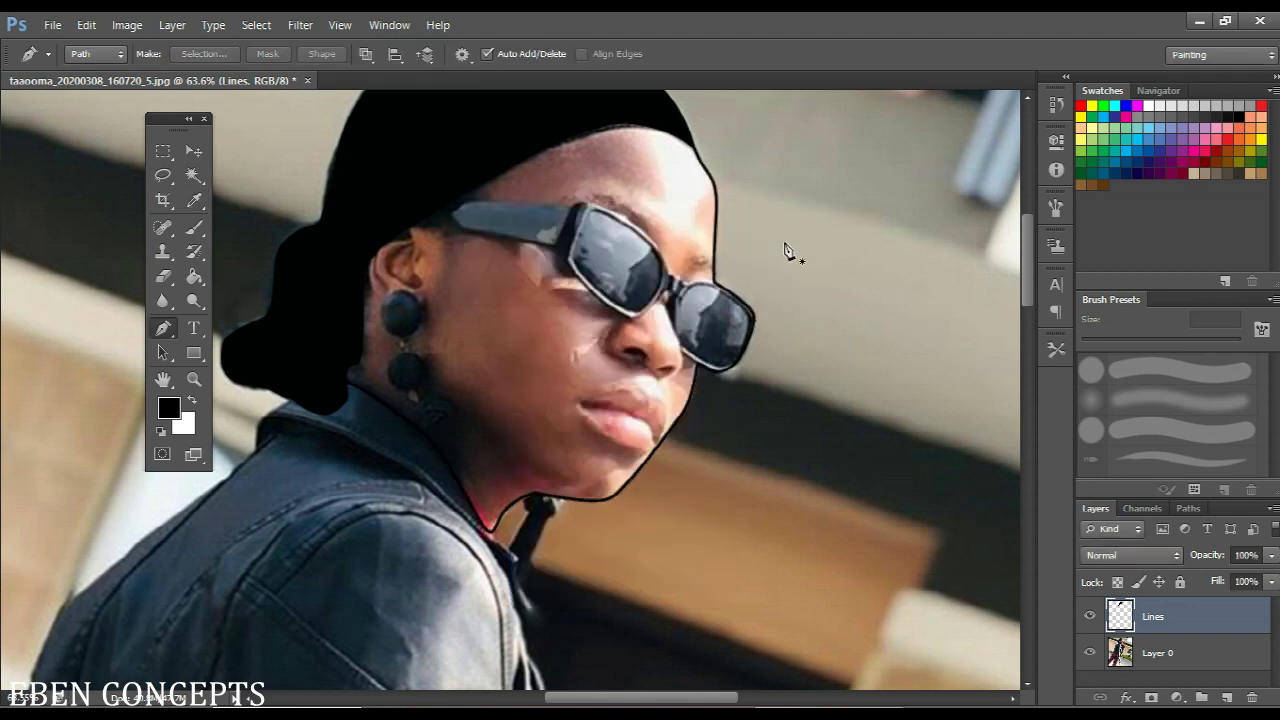
left_click(1090, 651)
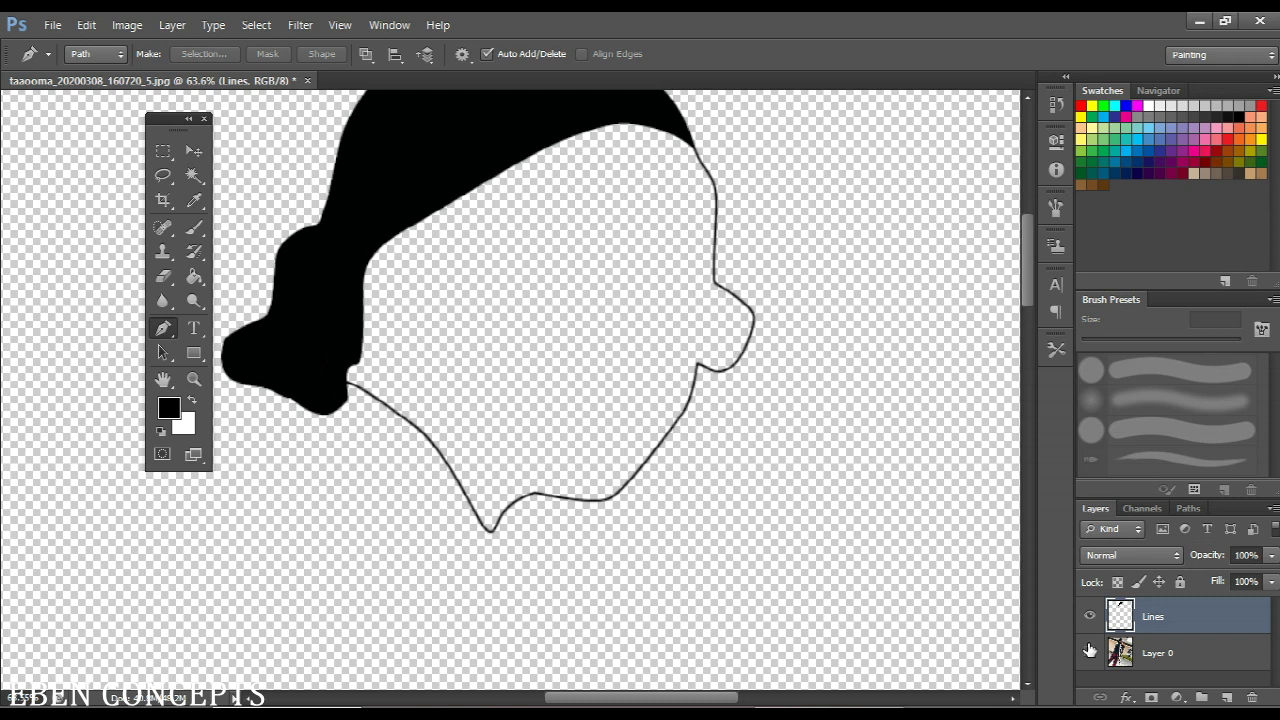
left_click(1090, 651)
Trace the sunglasses' upper edge from the headscarf along the temple arm, over the bridge and around the far lens
scroll(490, 203, "up", 3)
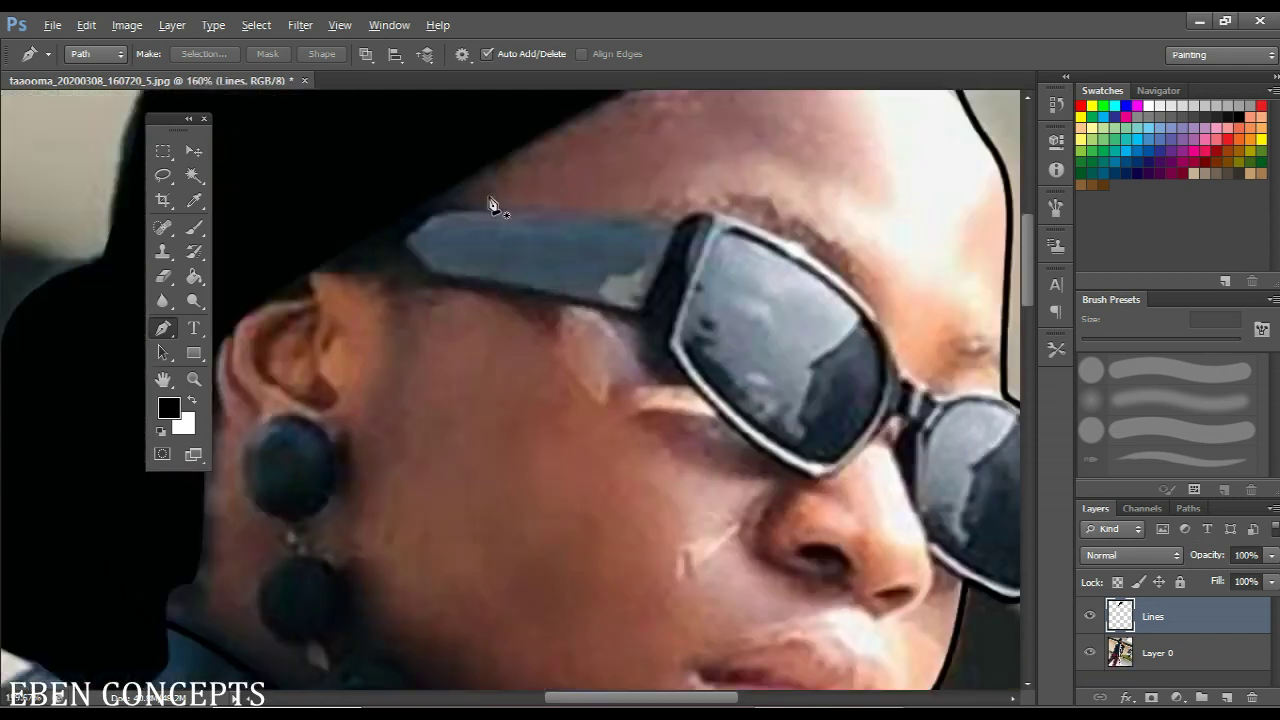
left_click(400, 213)
left_click_drag(622, 217, 655, 217)
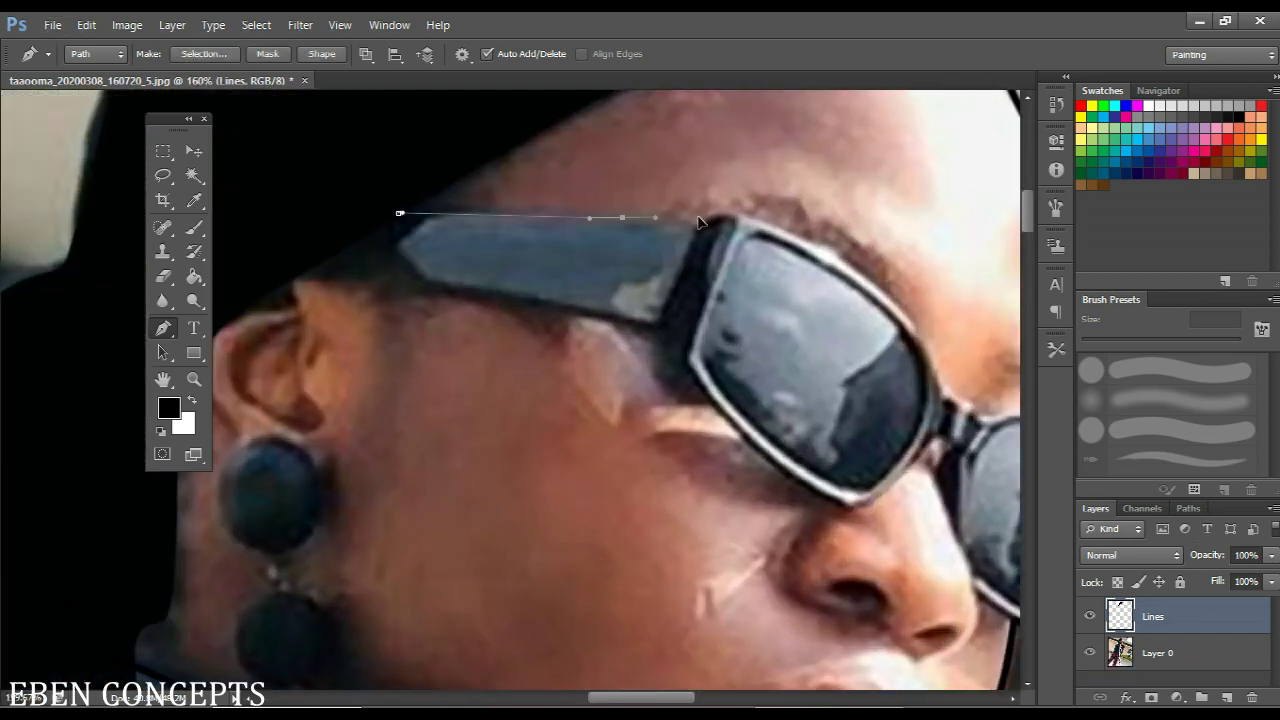
left_click_drag(732, 215, 546, 167)
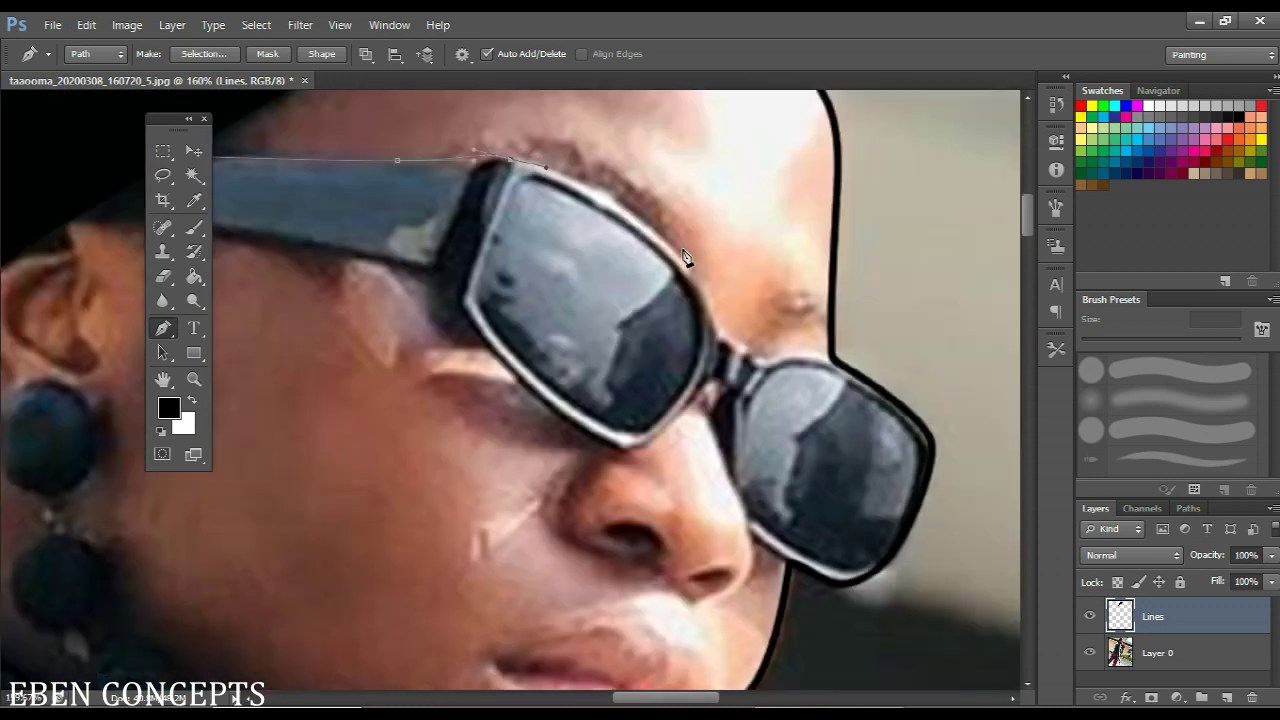
left_click_drag(684, 259, 832, 359)
left_click_drag(916, 417, 929, 434)
left_click_drag(922, 492, 896, 452)
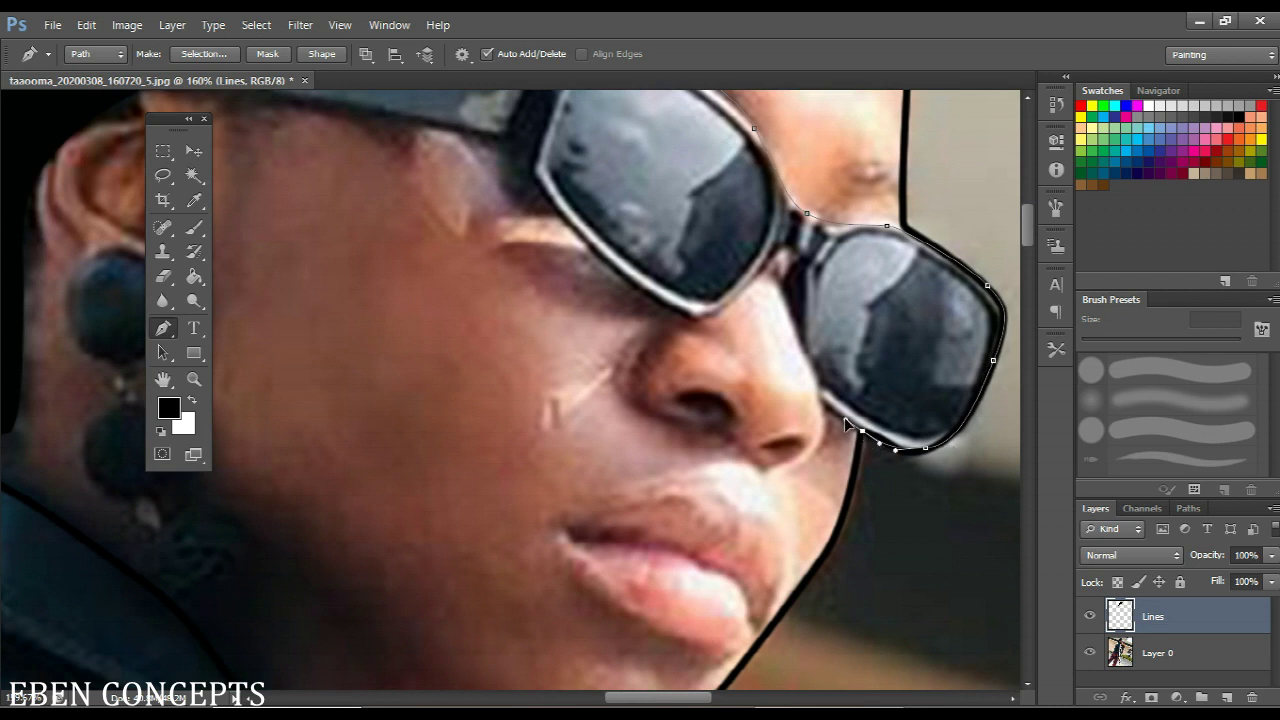
Continue the sunglasses path under the far lens, around the nose bridge and along the near lens's lower edge
left_click_drag(844, 417, 766, 247)
left_click(693, 320)
left_click_drag(610, 266, 572, 226)
left_click_drag(577, 277, 591, 456)
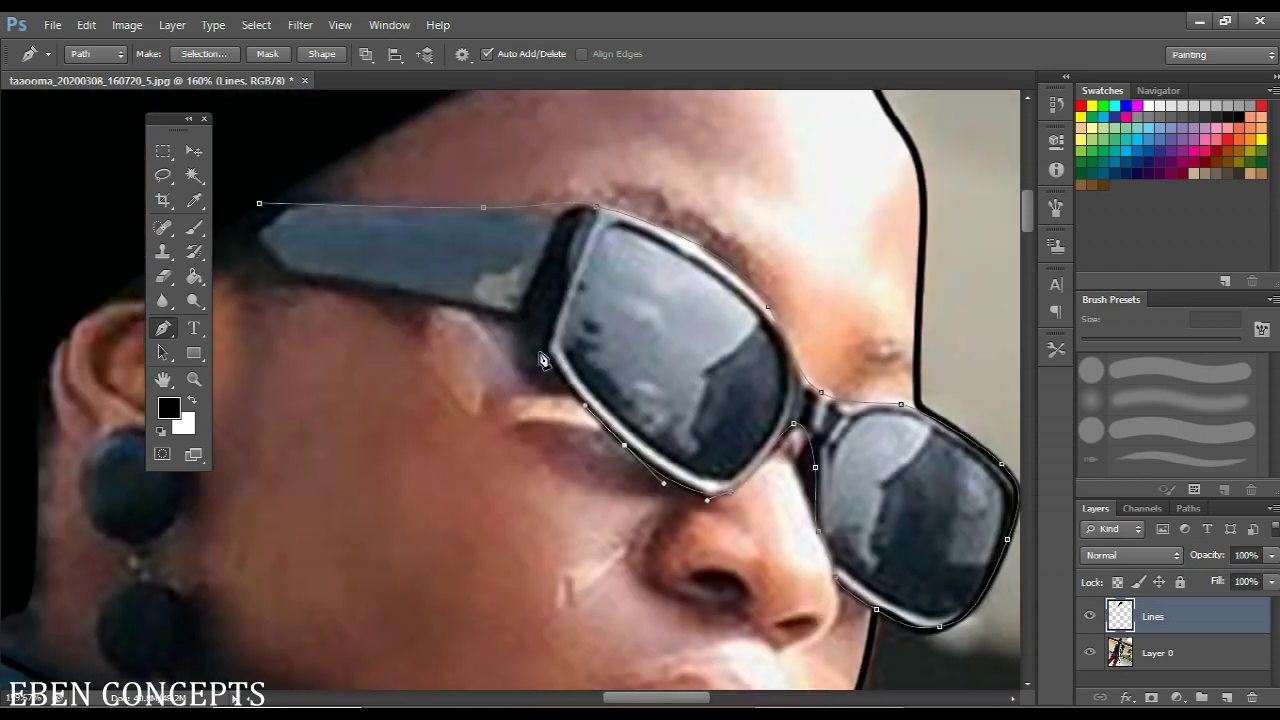
Trace the temple arm's lower edge back into the headscarf and close the sunglasses path at its starting point
left_click(541, 351)
left_click_drag(498, 313, 458, 298)
left_click_drag(287, 279, 500, 300)
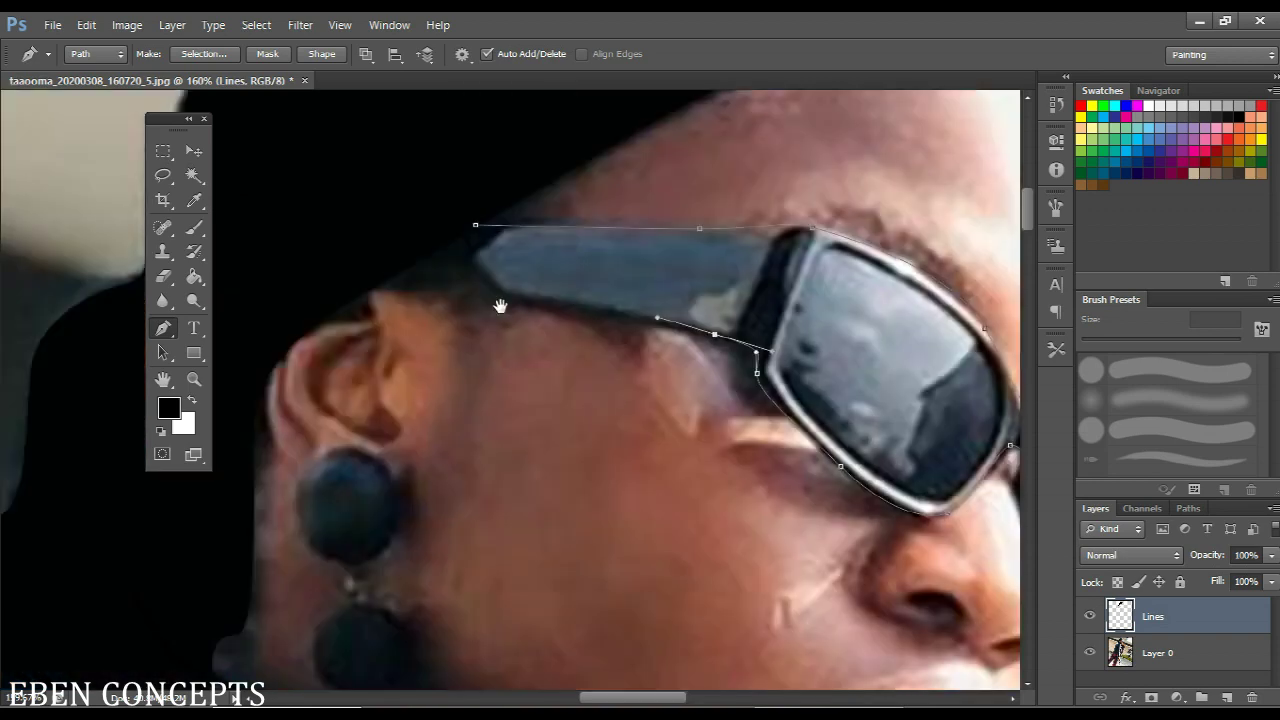
left_click_drag(415, 284, 356, 272)
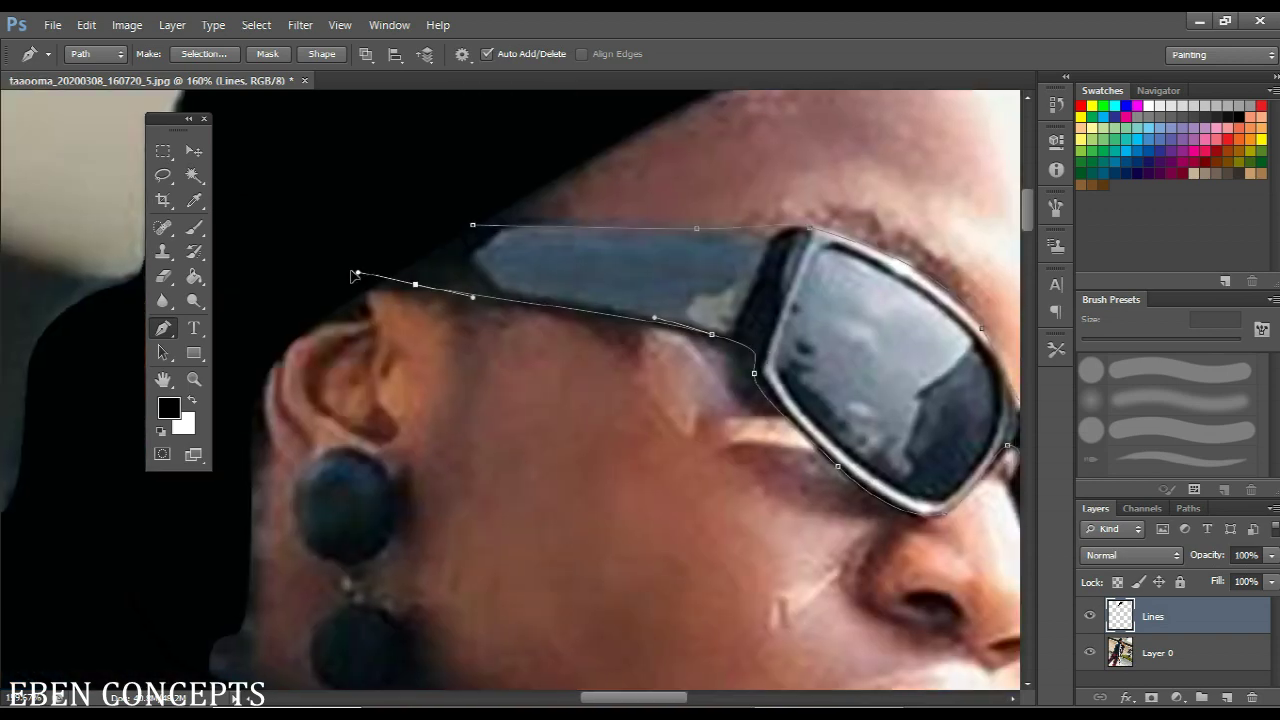
left_click(472, 225)
Fill the closed sunglasses path with black on the Lines layer
right_click(473, 227)
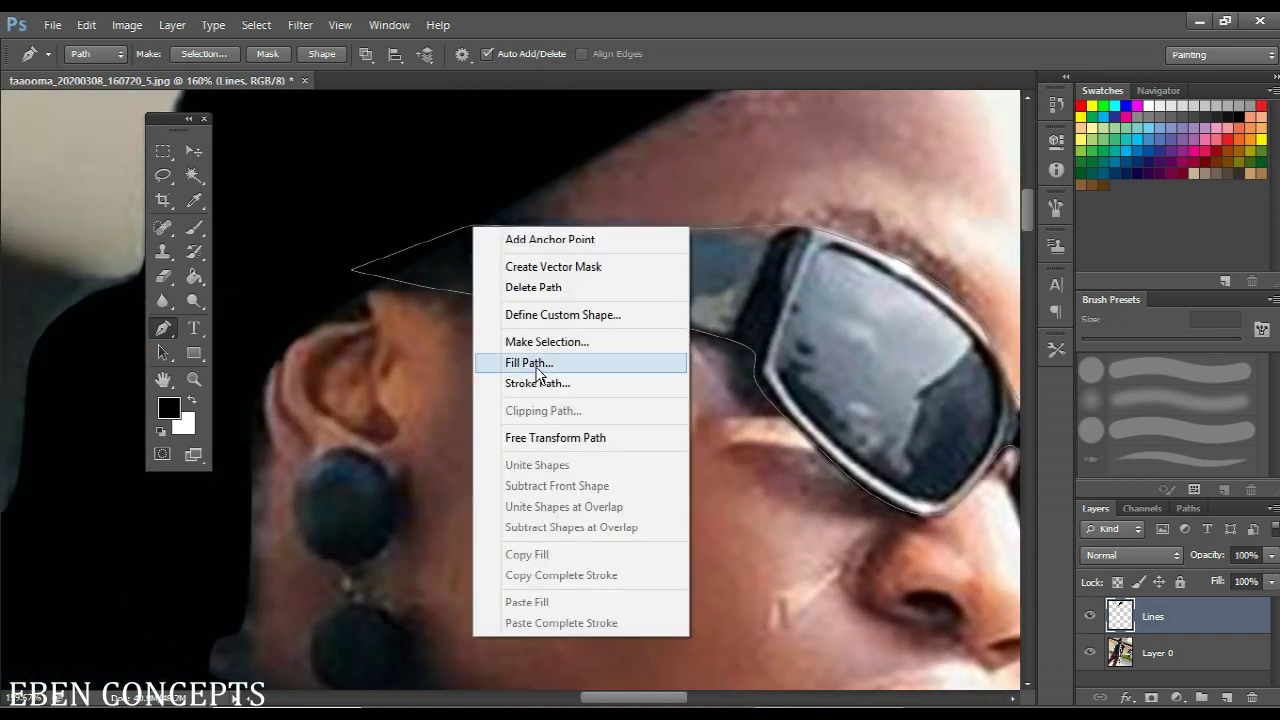
left_click(537, 368)
key("Return")
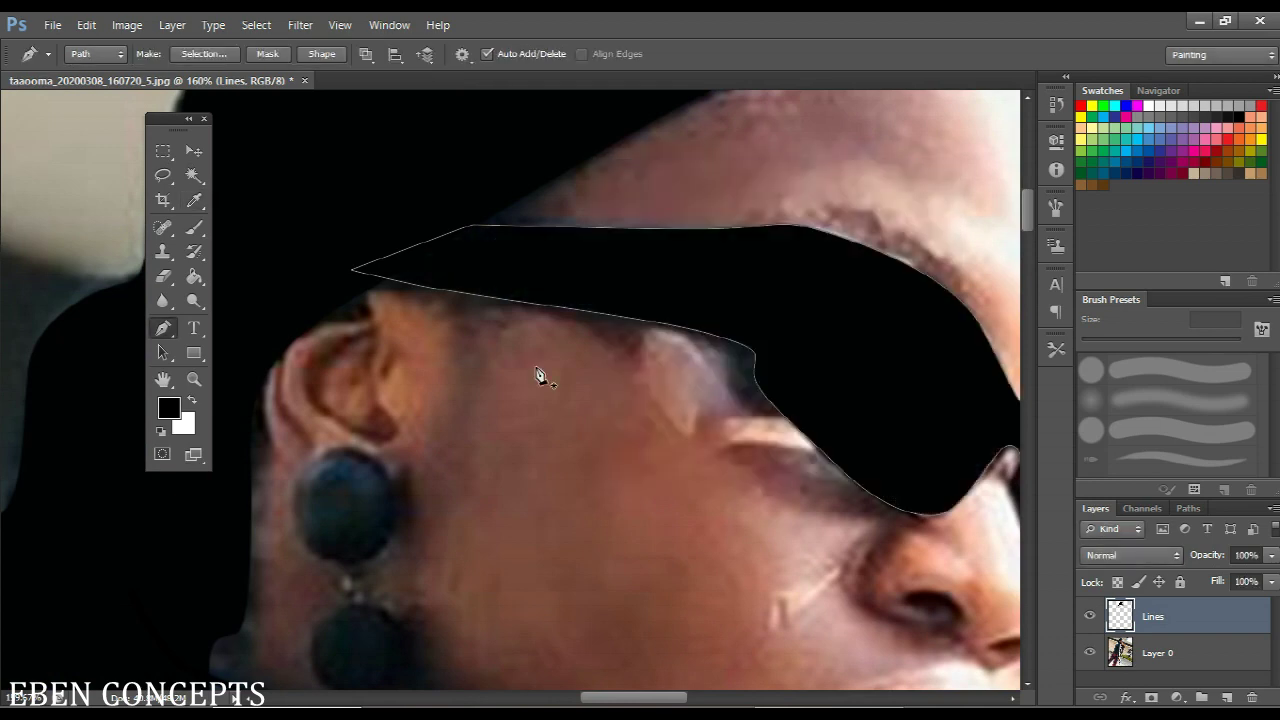
Trace a small closed path around the dark gap between the headscarf edge and the top of the ear
key("Escape")
scroll(626, 223, "down", 3)
scroll(650, 224, "up", 2)
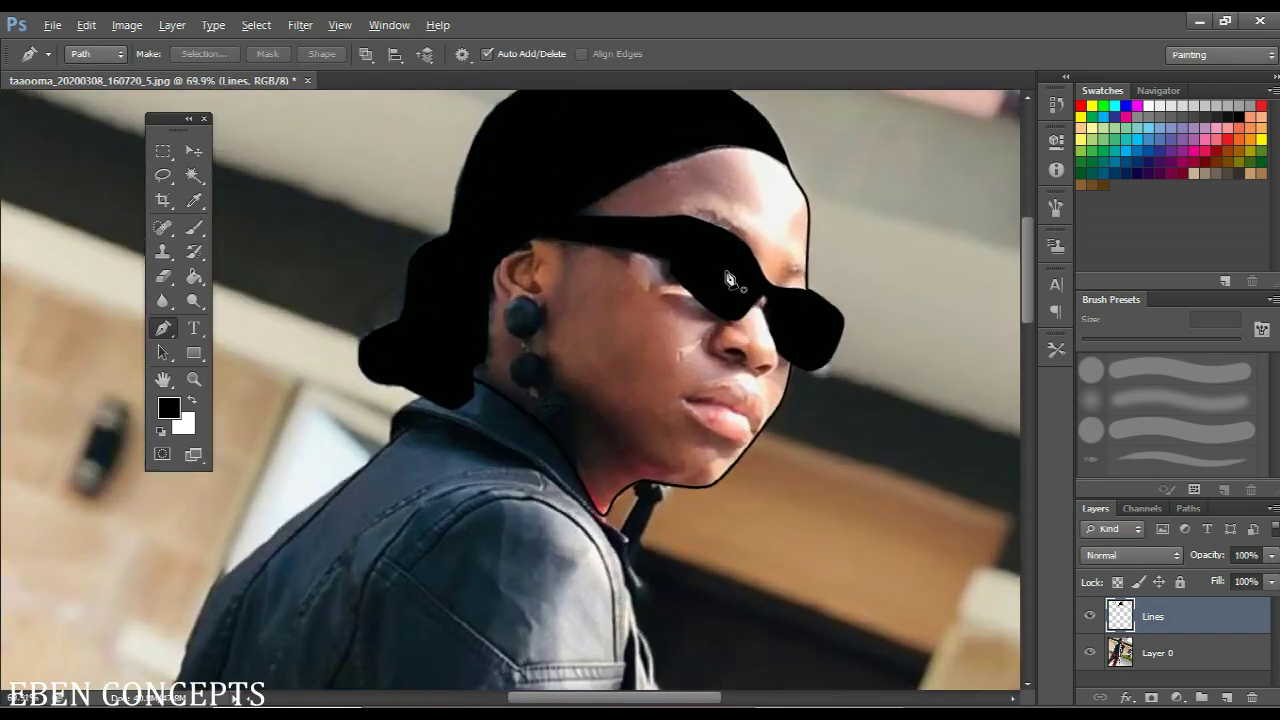
scroll(479, 322, "up", 4)
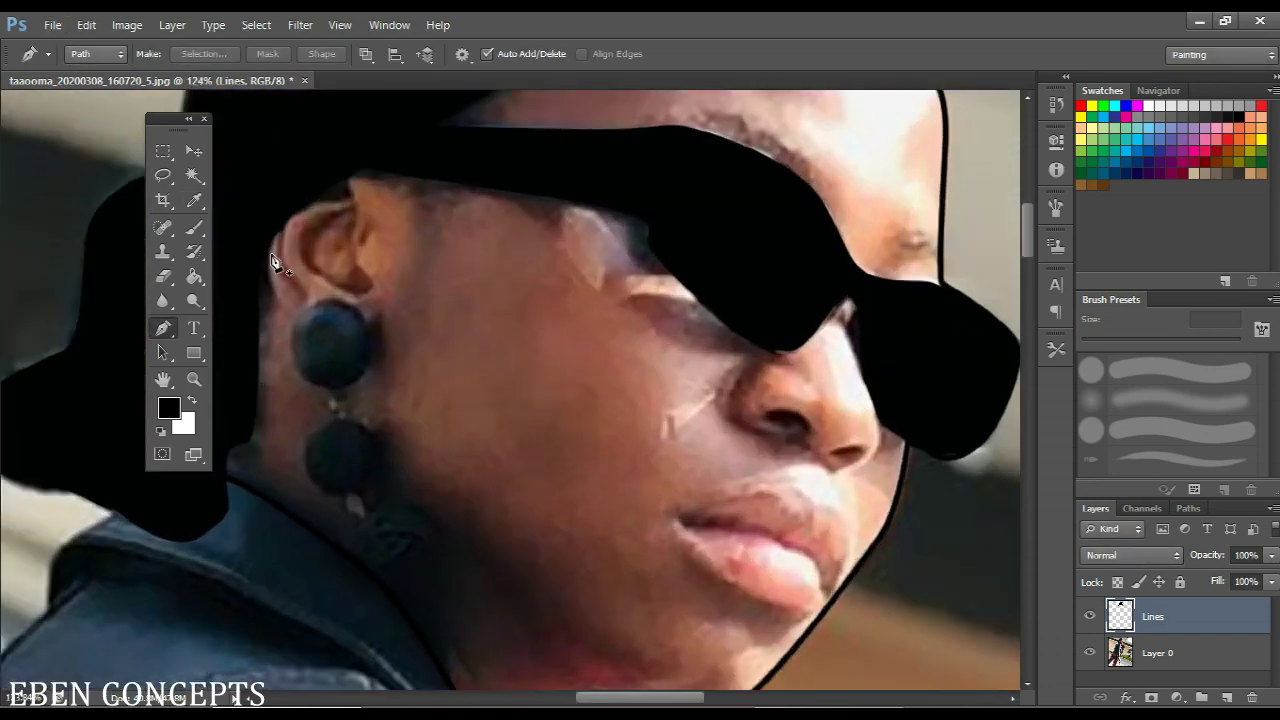
scroll(341, 209, "up", 3)
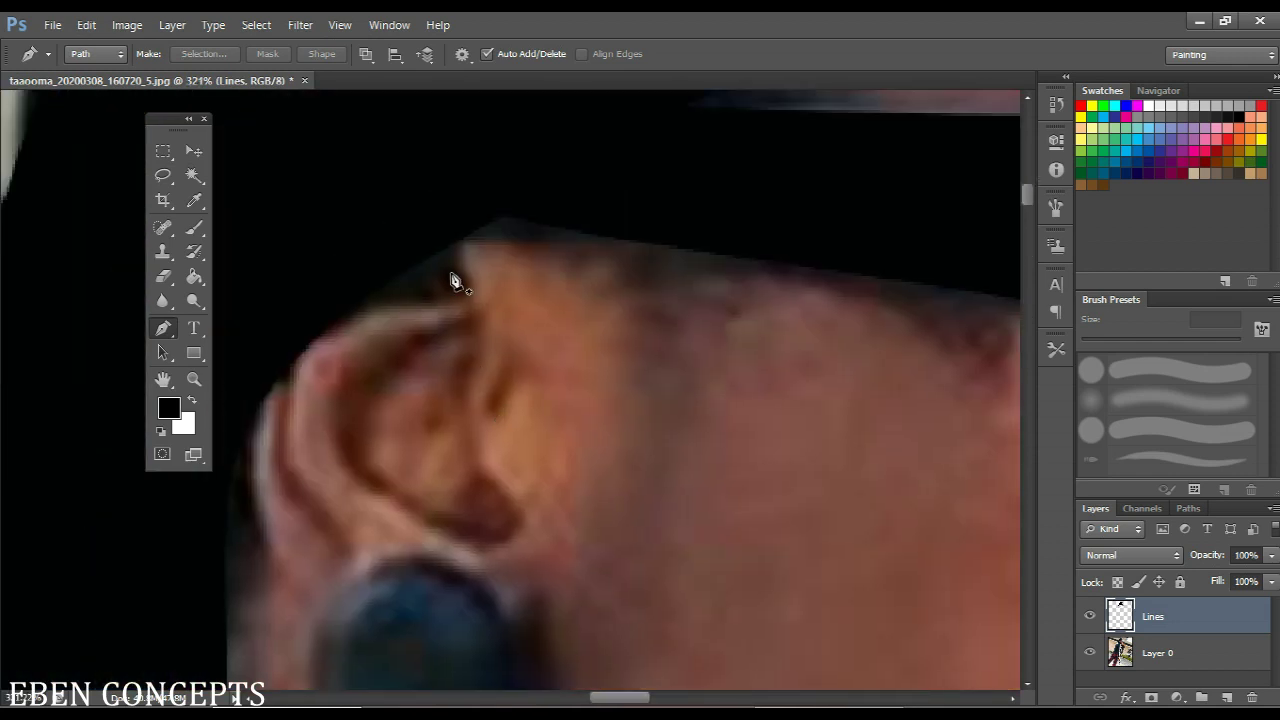
left_click(365, 298)
left_click(443, 260)
left_click(459, 297)
left_click(365, 298)
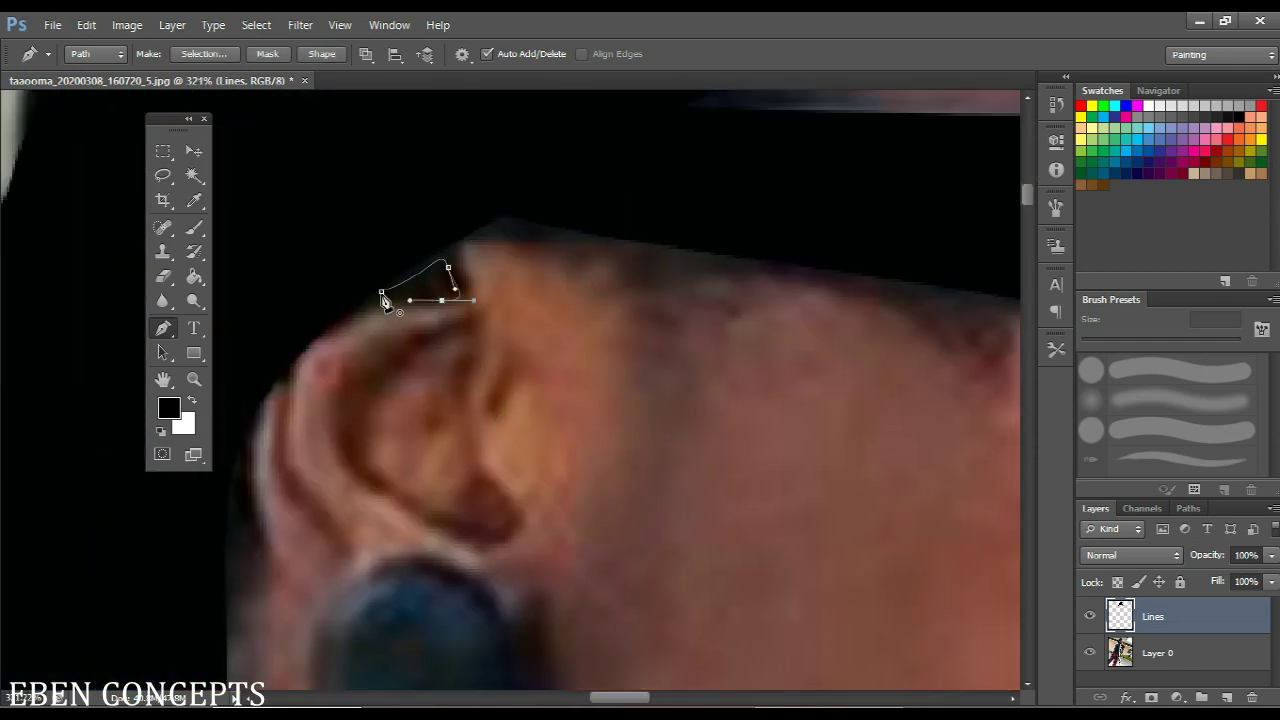
Trace the curved shadow inside the ear as a closed path tapering from the upper rim to the ear canal
left_click(445, 312)
left_click(390, 345)
left_click(337, 380)
left_click_drag(475, 548, 505, 548)
left_click_drag(496, 499, 484, 487)
left_click(481, 514)
left_click_drag(364, 448, 362, 413)
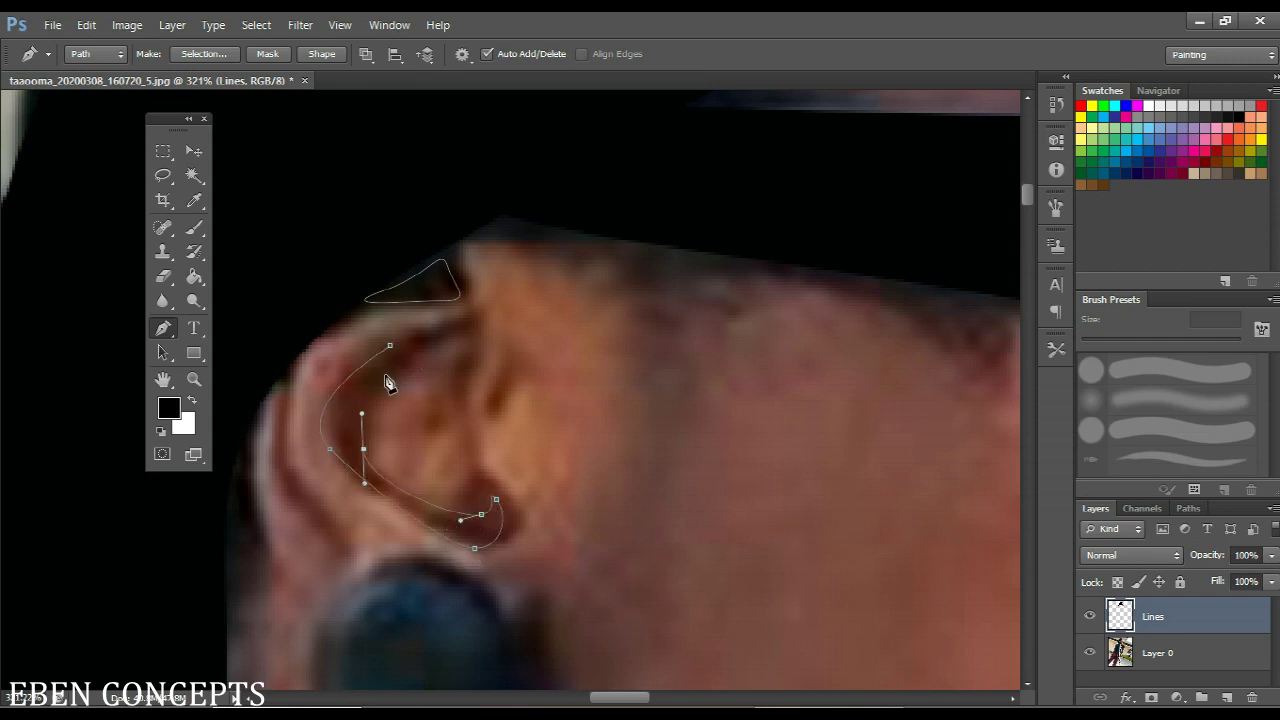
left_click_drag(387, 371, 392, 362)
left_click(390, 345)
Trace closed paths around the near and far nostrils
scroll(400, 355, "down", 5)
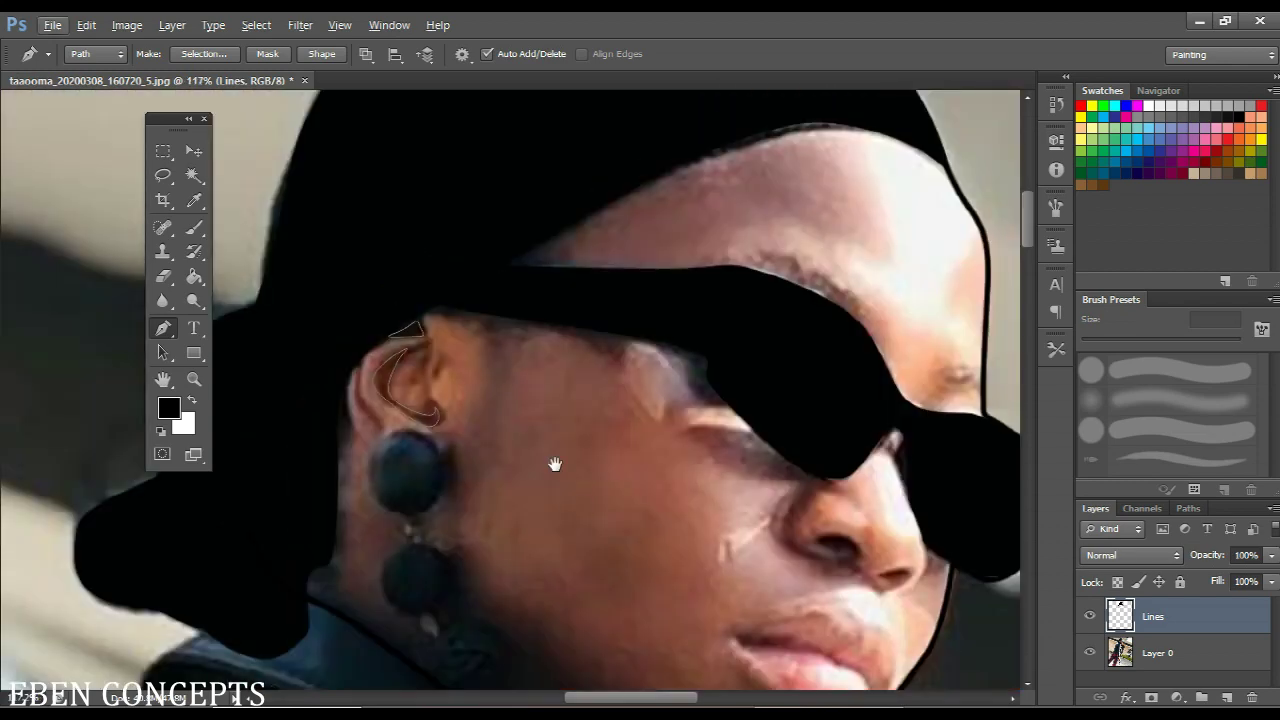
left_click_drag(551, 457, 404, 309)
scroll(710, 443, "up", 4)
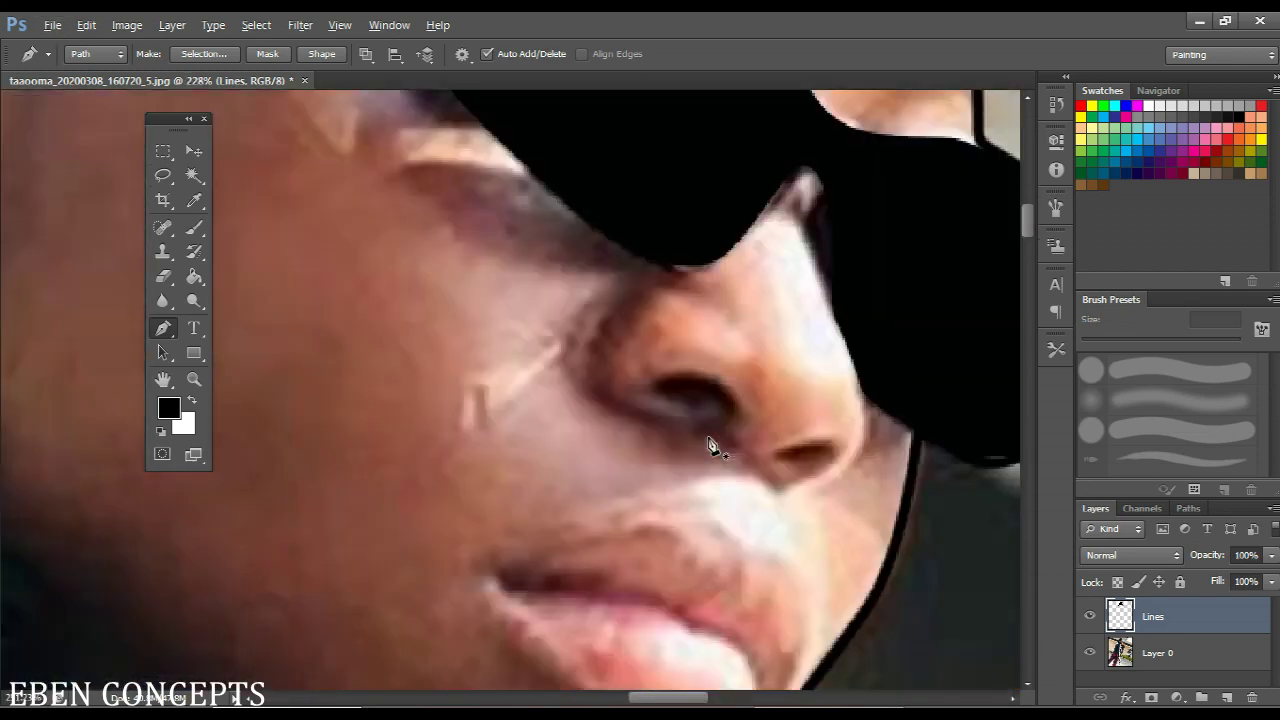
left_click_drag(663, 408, 719, 408)
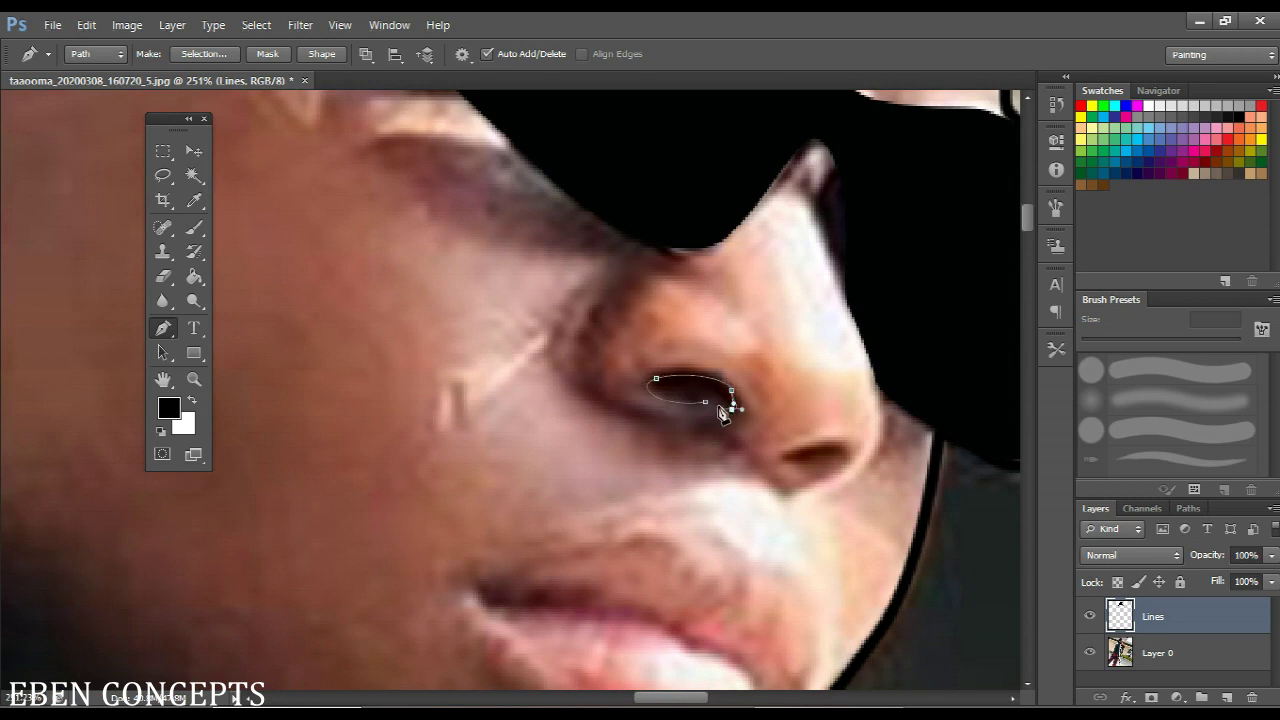
left_click_drag(751, 449, 708, 328)
left_click(699, 317)
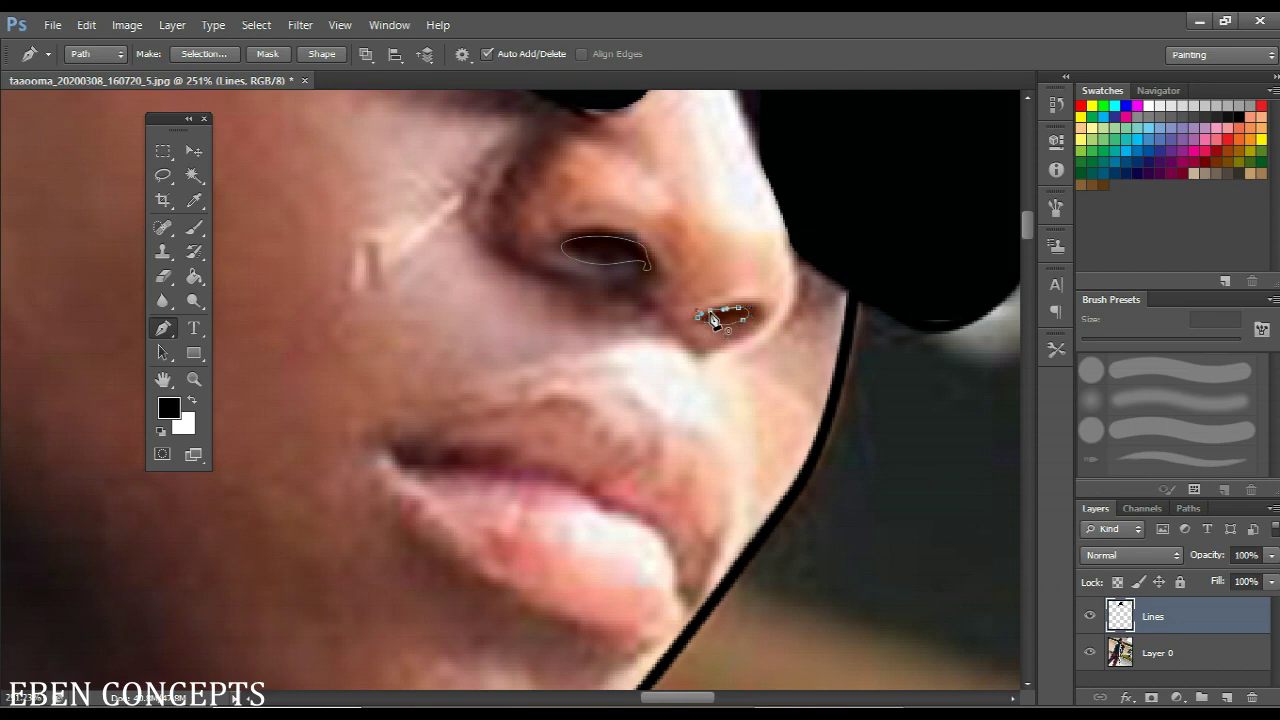
left_click(710, 313)
Trace the line between the lips as a thin closed path from the far edge to the mouth corner and back
scroll(712, 335, "down", 3)
left_click_drag(697, 491, 697, 322)
scroll(708, 326, "up", 4)
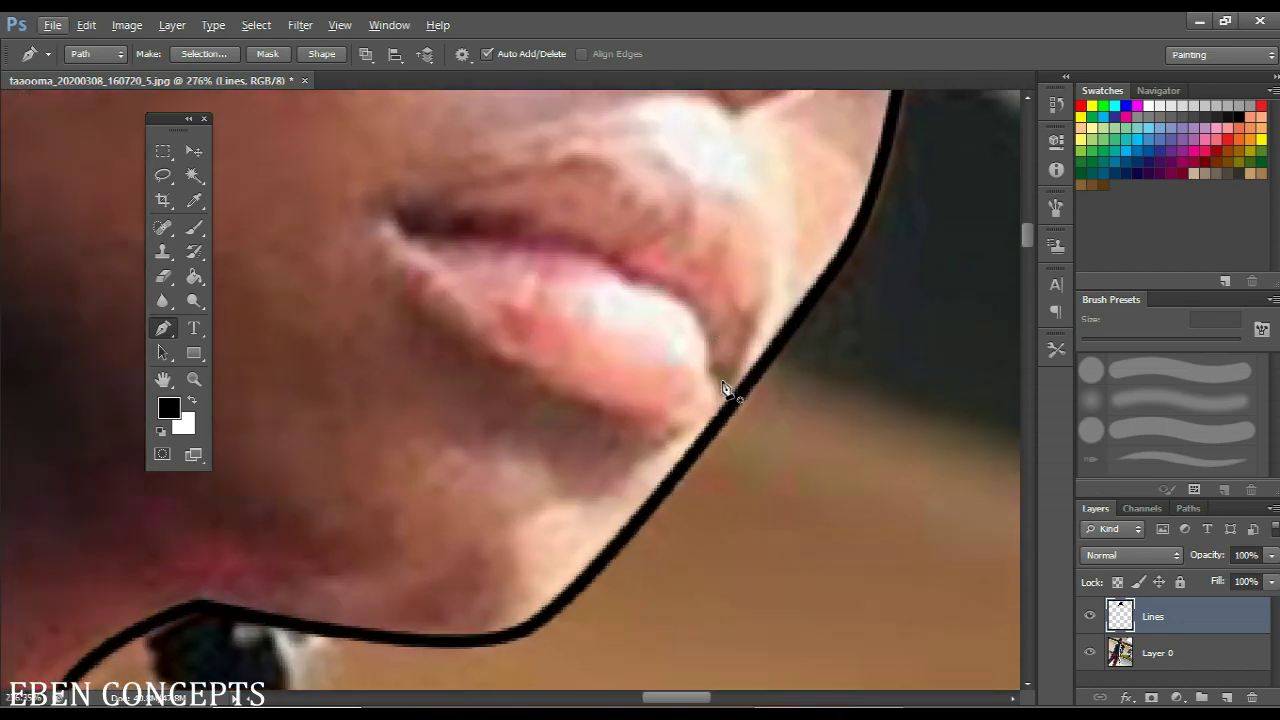
left_click(715, 376)
left_click(470, 229)
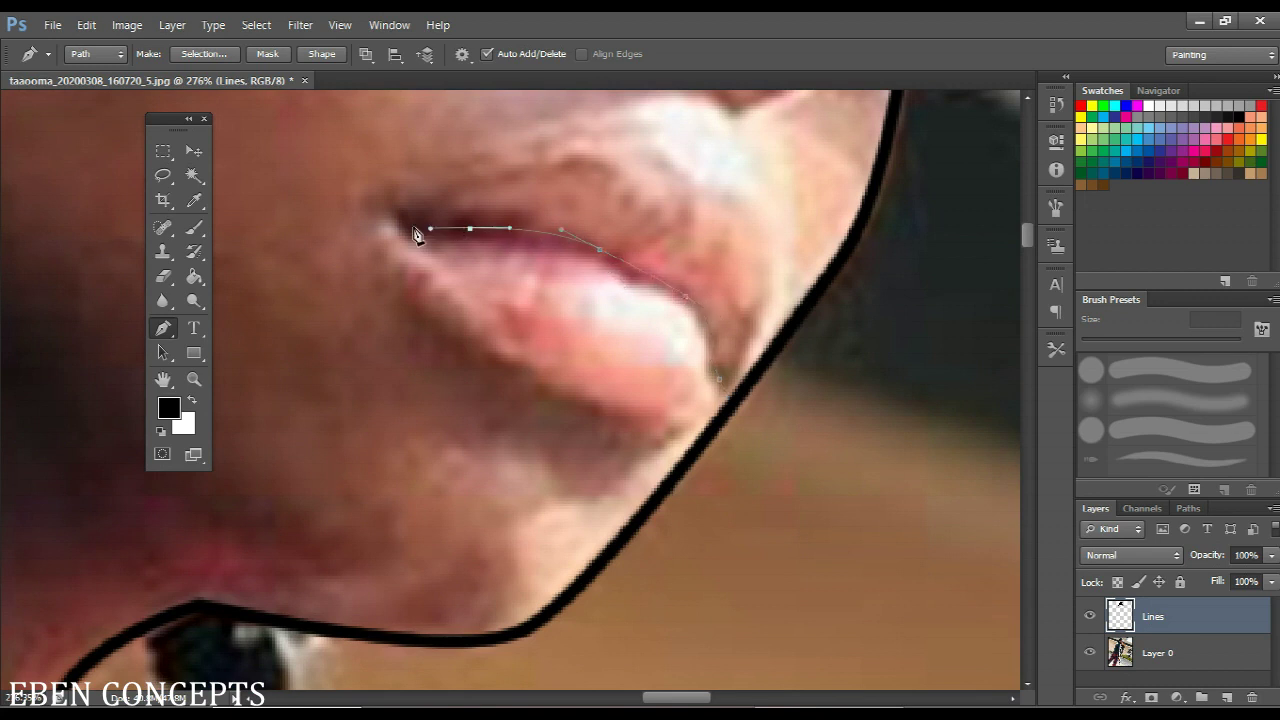
left_click(407, 227)
left_click(402, 213)
left_click_drag(406, 231, 411, 234)
left_click_drag(608, 262, 656, 283)
left_click(718, 380)
Trace the upper lip's contour as a thin double-edged path from the mouth corner over the cupid's bow to the far side
scroll(672, 318, "down", 6)
left_click_drag(640, 250, 736, 293)
scroll(558, 292, "up", 4)
left_click_drag(788, 325, 774, 428)
scroll(791, 364, "up", 4)
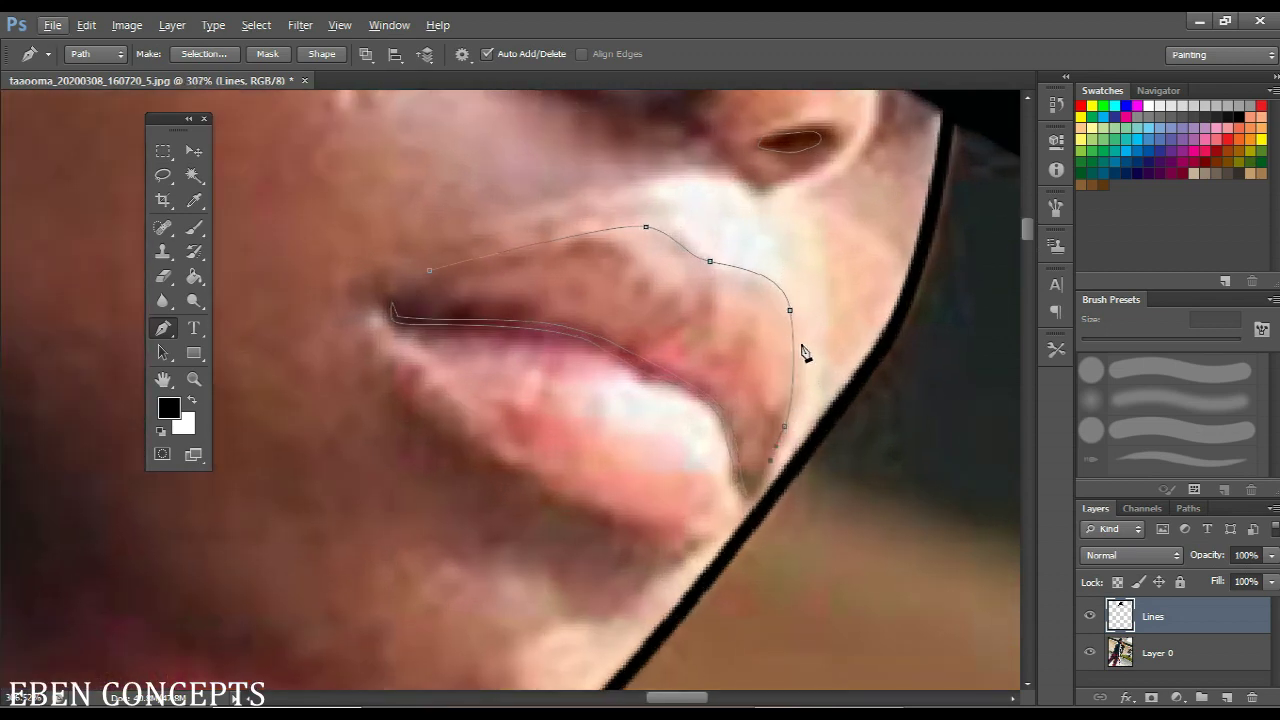
left_click_drag(793, 333, 783, 299)
scroll(803, 345, "up", 3)
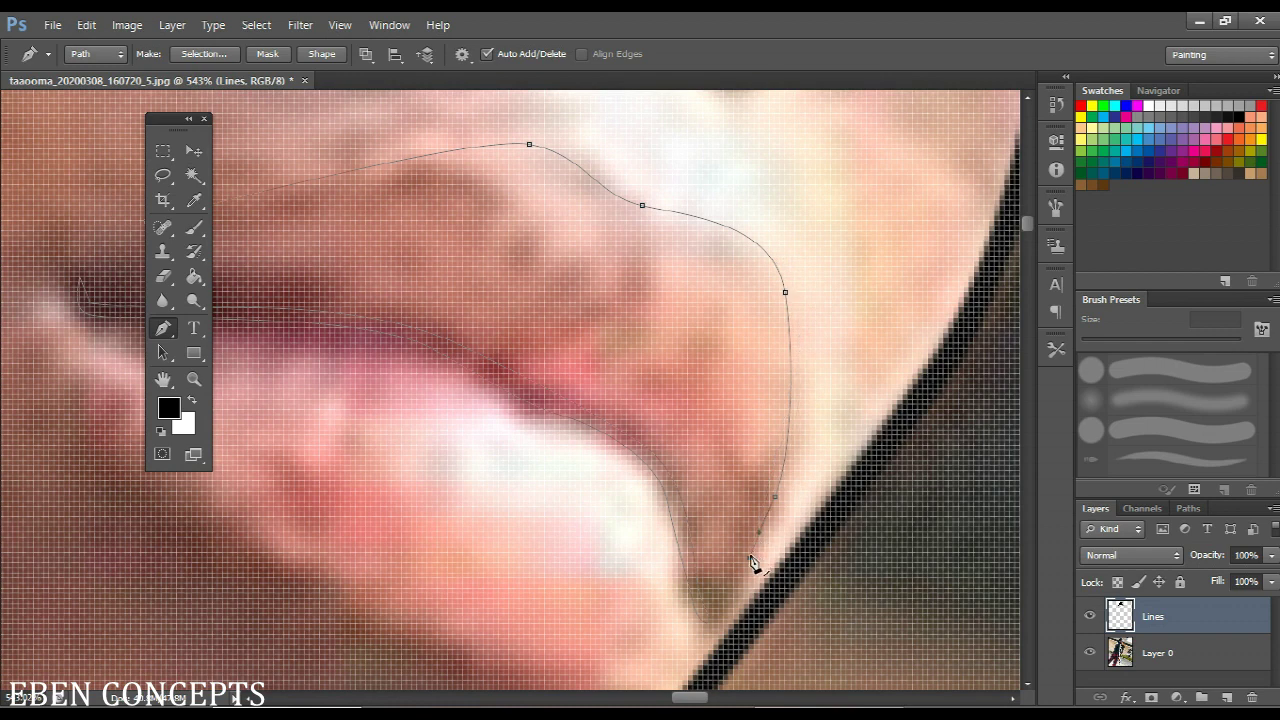
scroll(755, 562, "down", 2)
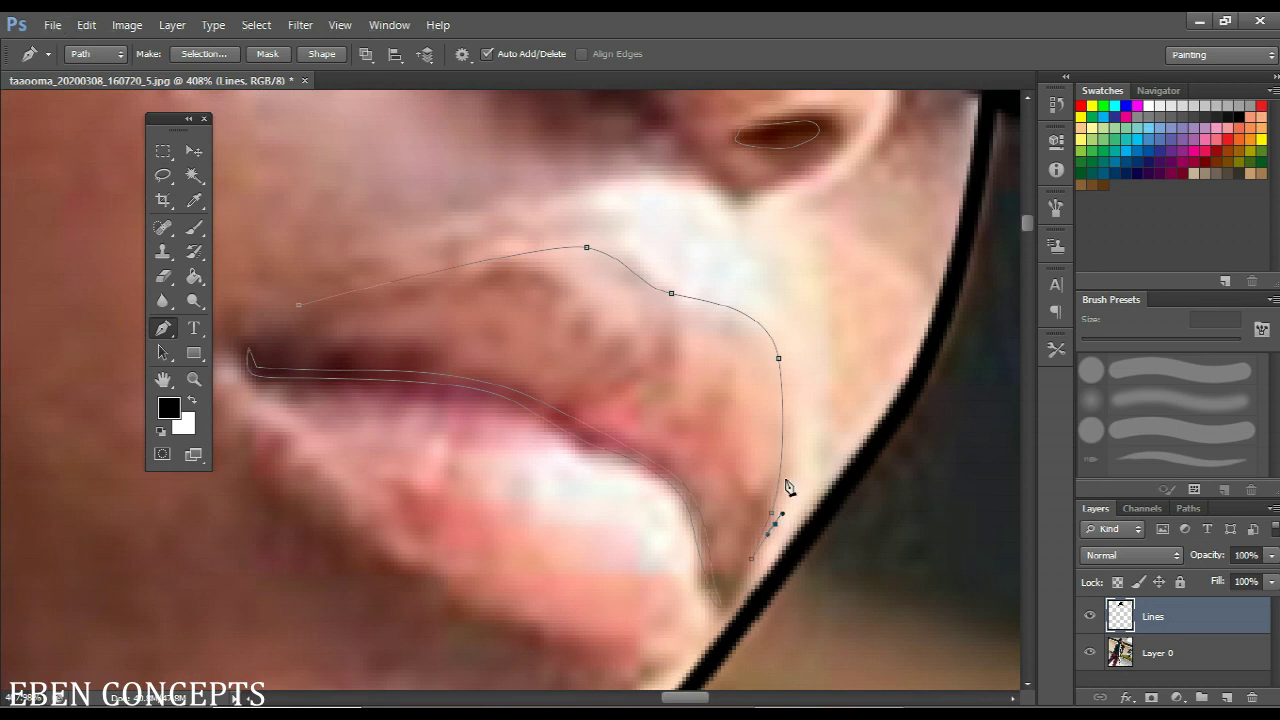
key("ctrl+alt+z")
left_click_drag(788, 444, 680, 291)
left_click_drag(628, 258, 500, 251)
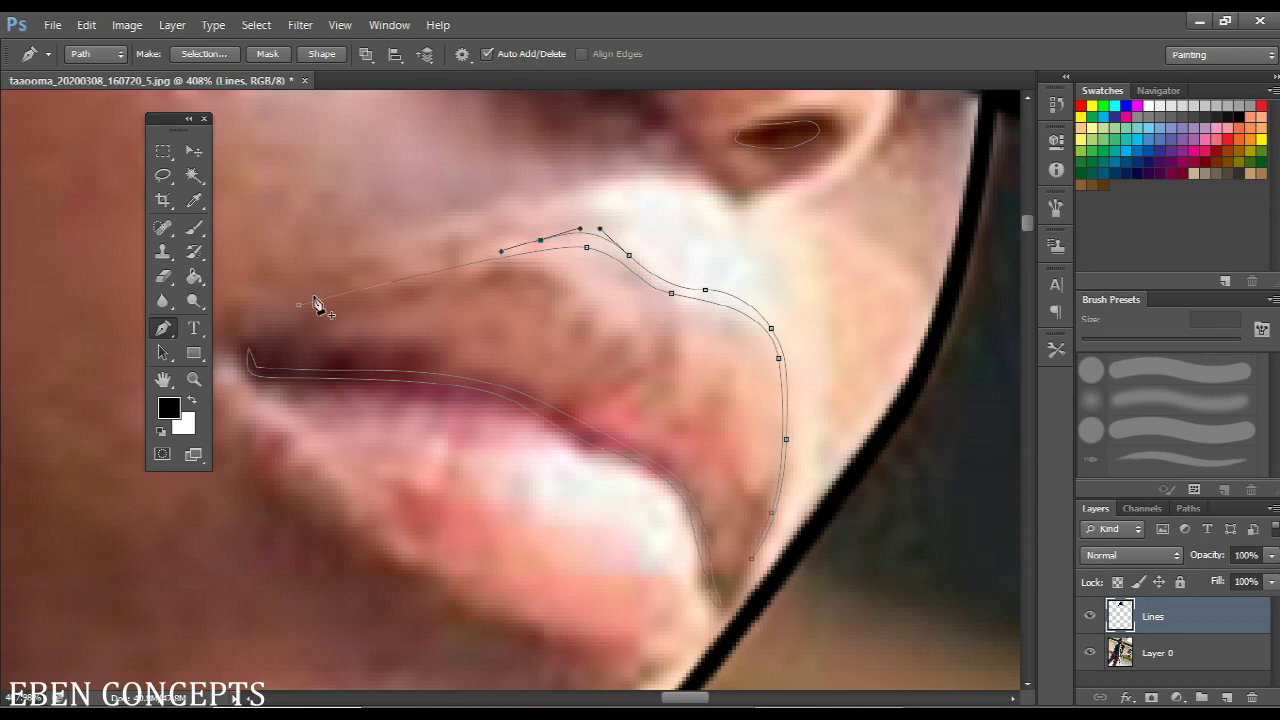
key("Escape")
Trace the lower lip's bottom edge as a thin closed path from near the mouth corner to the chin side
scroll(303, 308, "down", 3)
scroll(316, 408, "up", 2)
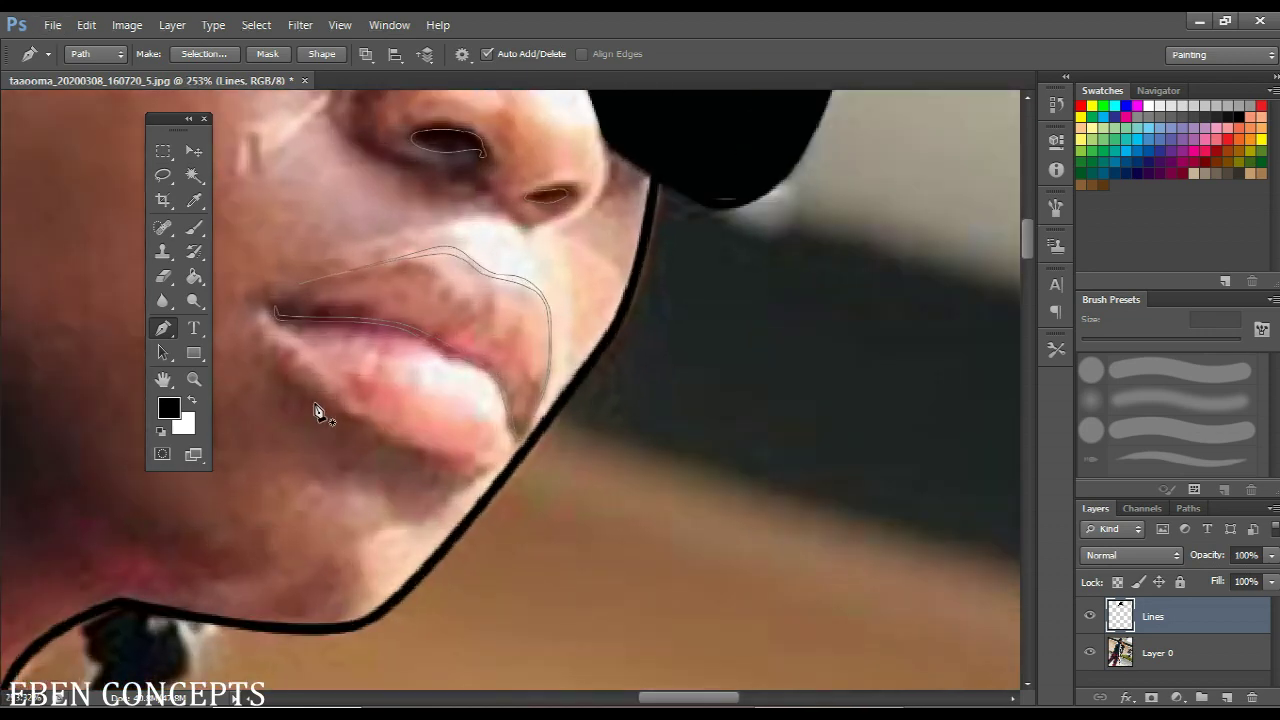
scroll(316, 412, "up", 2)
left_click(290, 343)
left_click_drag(374, 417, 410, 440)
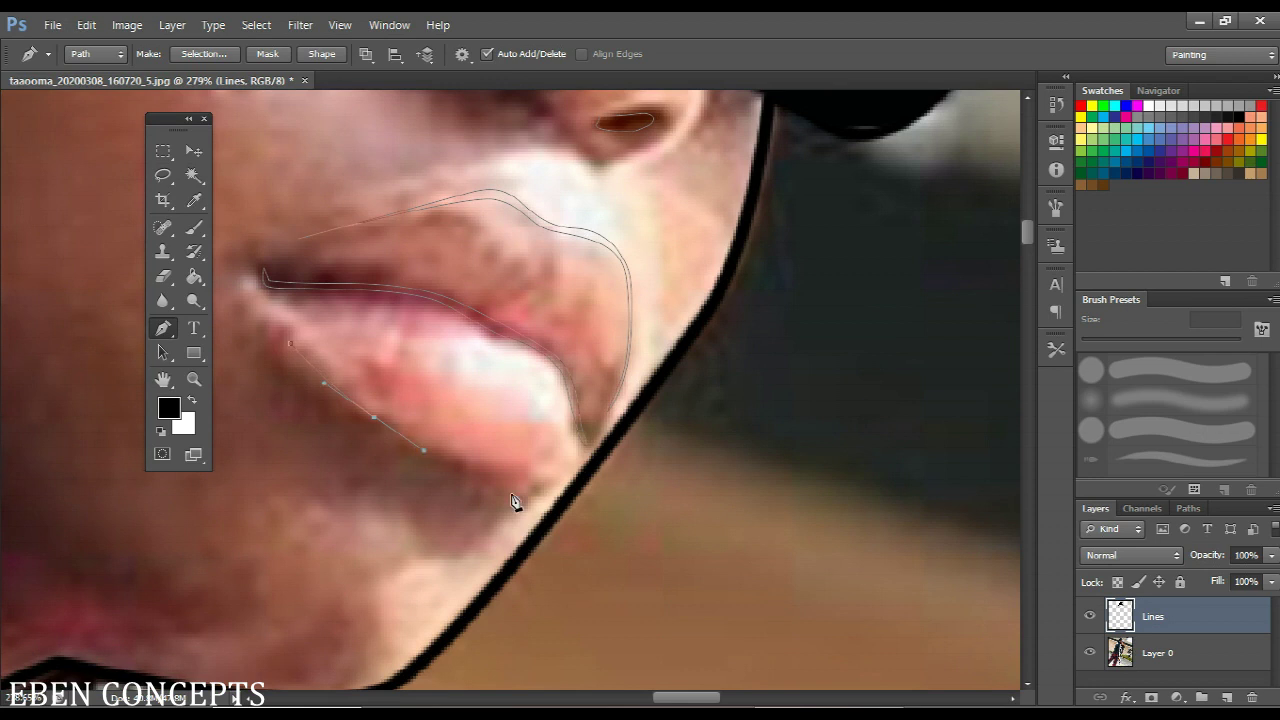
left_click_drag(552, 477, 552, 478)
left_click_drag(392, 434, 325, 412)
left_click(287, 348)
Trace the near nose wing as a thin crescent path from below the sunglasses to under the nostril
scroll(312, 368, "down", 8)
left_click_drag(400, 383, 641, 484)
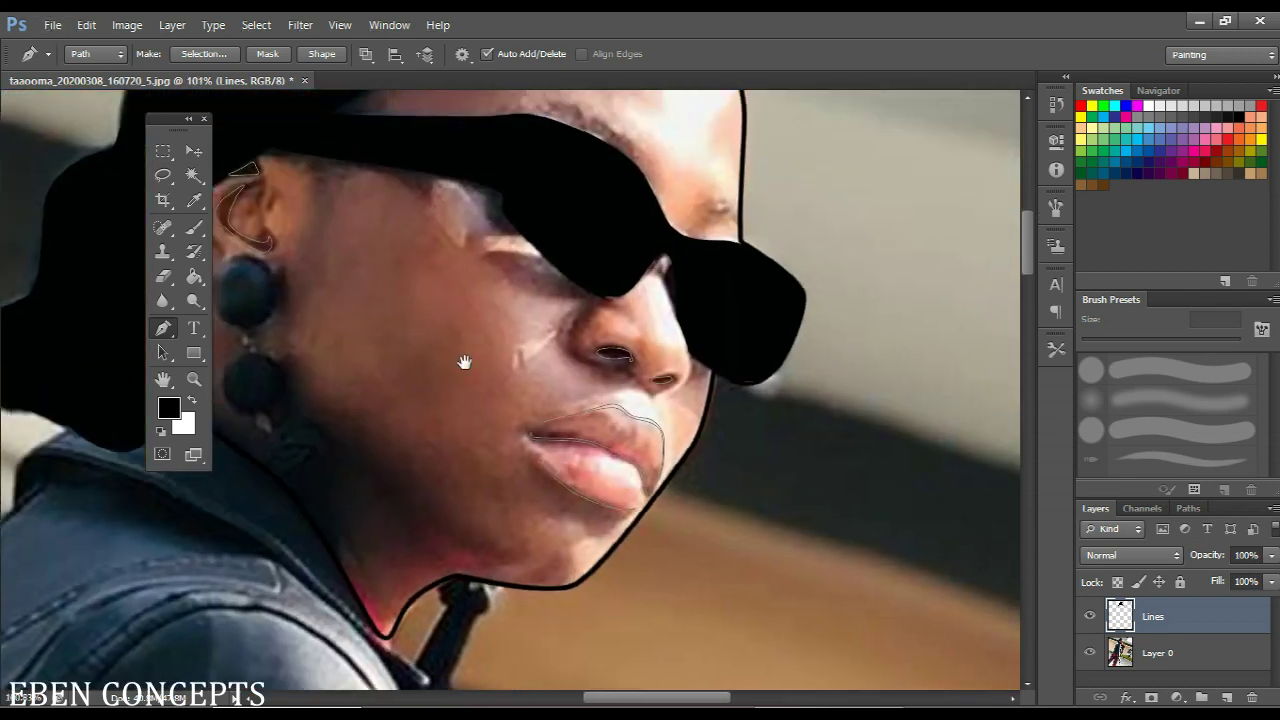
left_click_drag(463, 363, 596, 499)
scroll(691, 460, "up", 8)
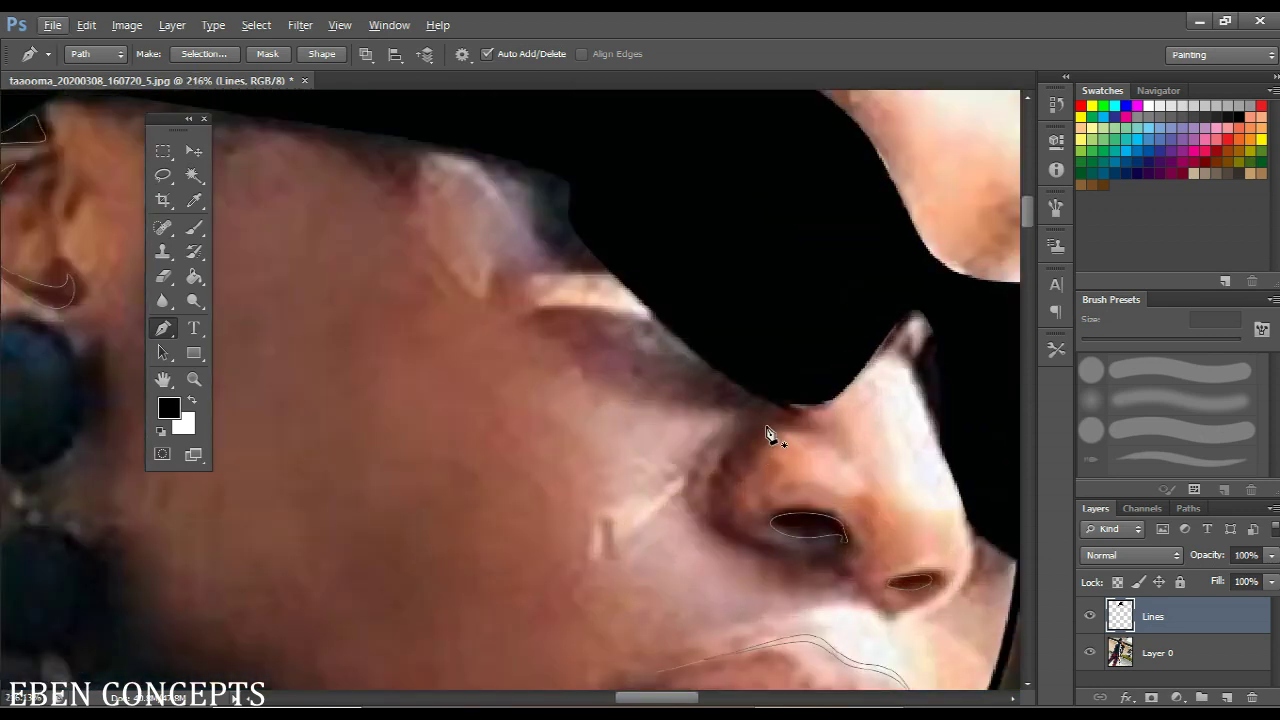
left_click(766, 427)
left_click_drag(680, 411, 564, 349)
left_click(596, 434)
left_click(604, 461)
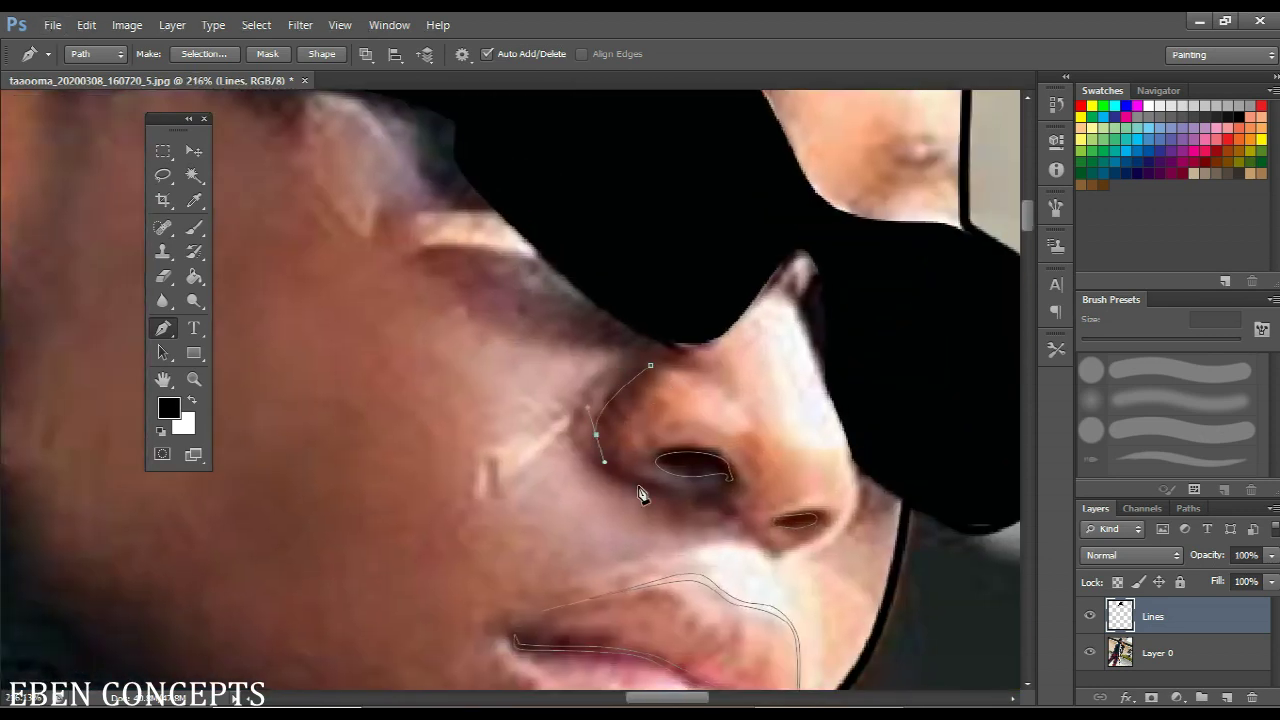
left_click_drag(646, 485, 684, 485)
left_click_drag(613, 475, 605, 394)
key("ctrl+z")
Trace a thin closed path along the underside and front of the nose tip up to the far lens
scroll(655, 376, "down", 3)
scroll(790, 475, "up", 4)
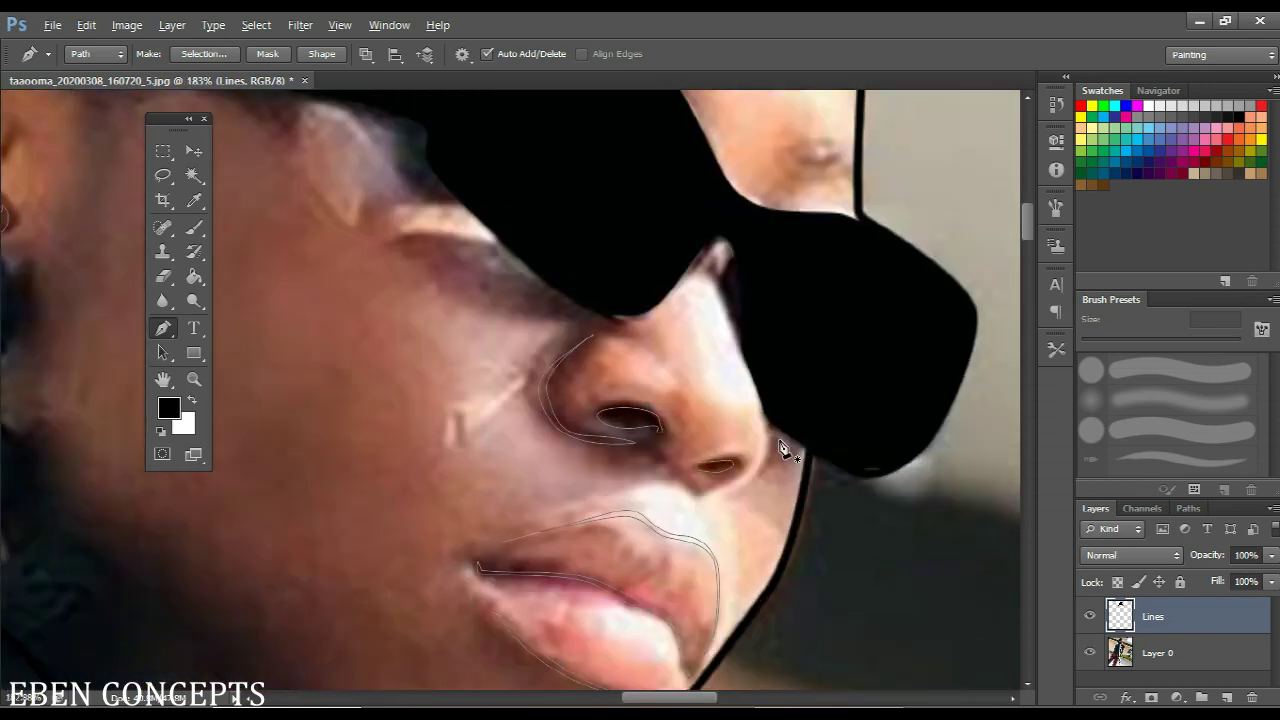
left_click_drag(748, 485, 621, 481)
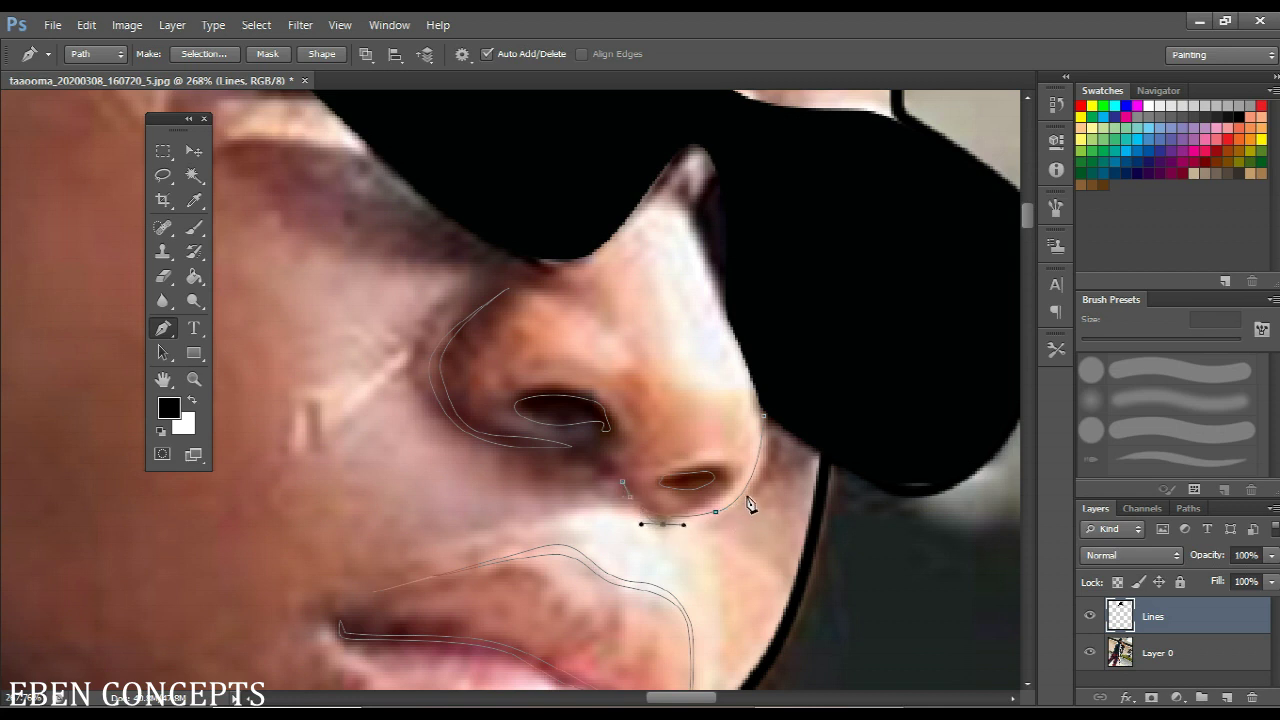
left_click(767, 420)
Fill the ear, nose and lip paths with black on the Lines layer
scroll(770, 423, "down", 3)
right_click(772, 428)
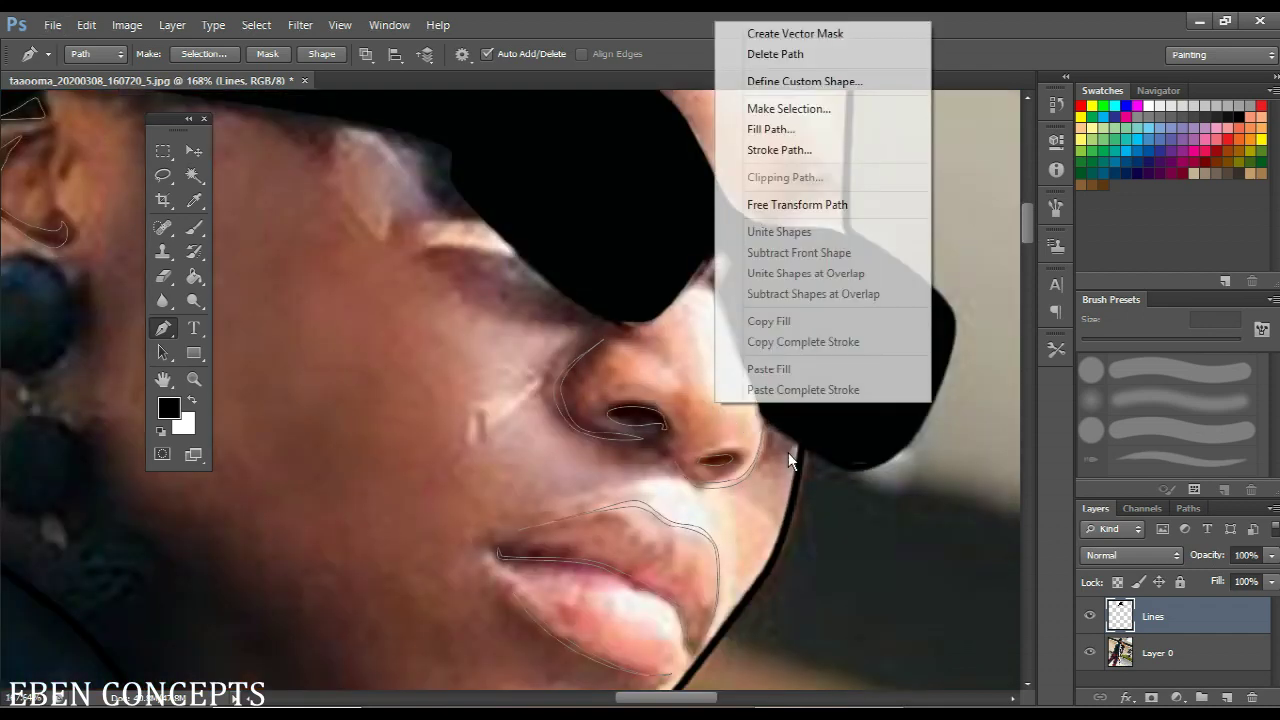
left_click(826, 131)
key("Return")
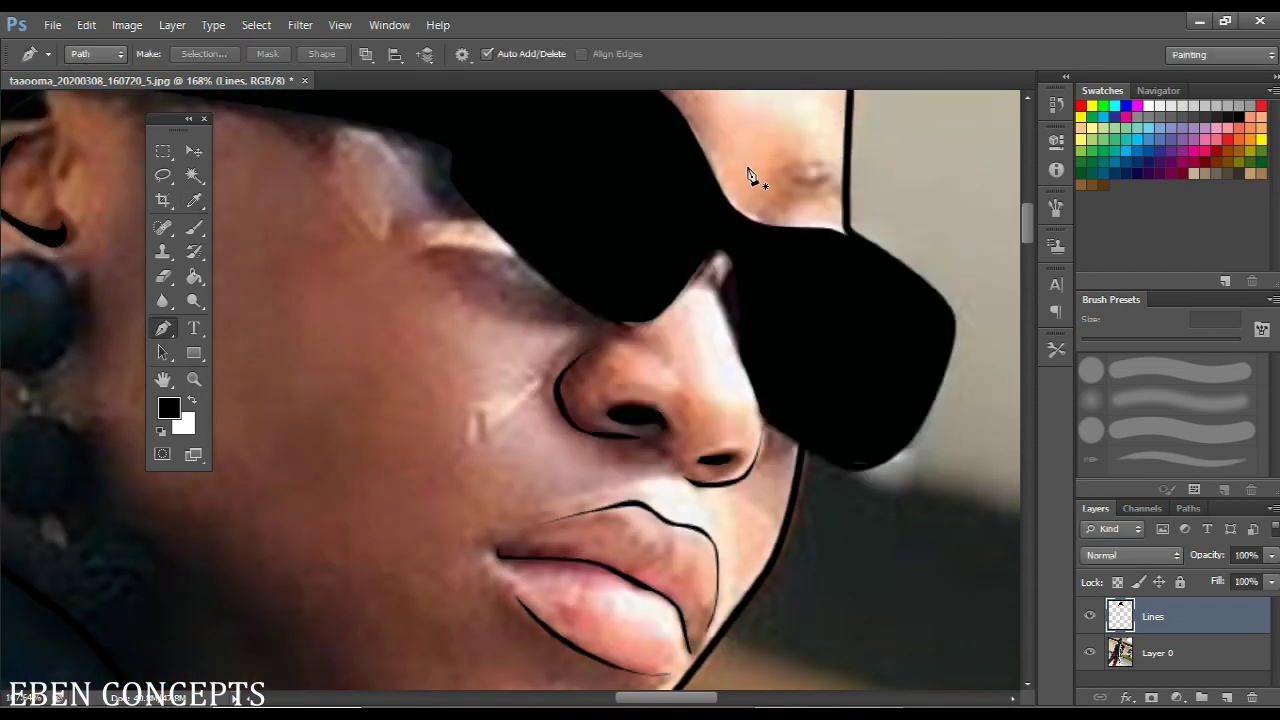
Hide the photo on Layer 0 to check the line art on its own, and show it again
scroll(515, 280, "down", 5)
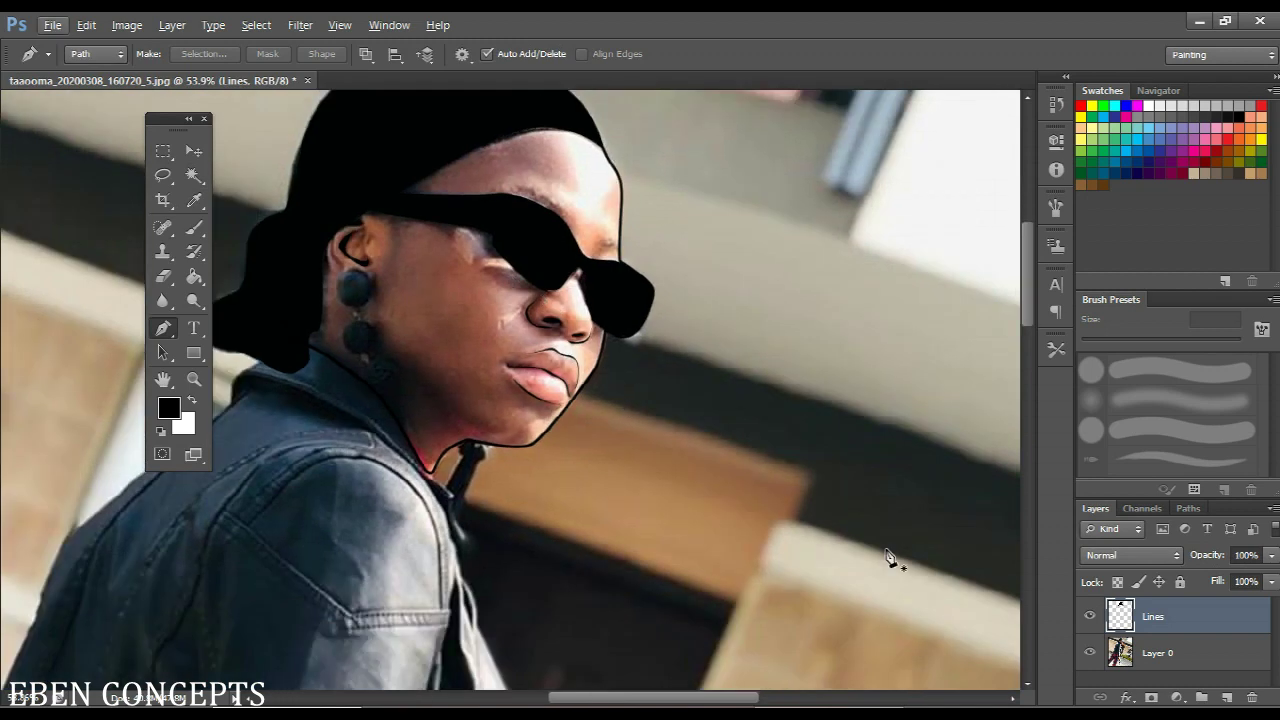
left_click(1089, 652)
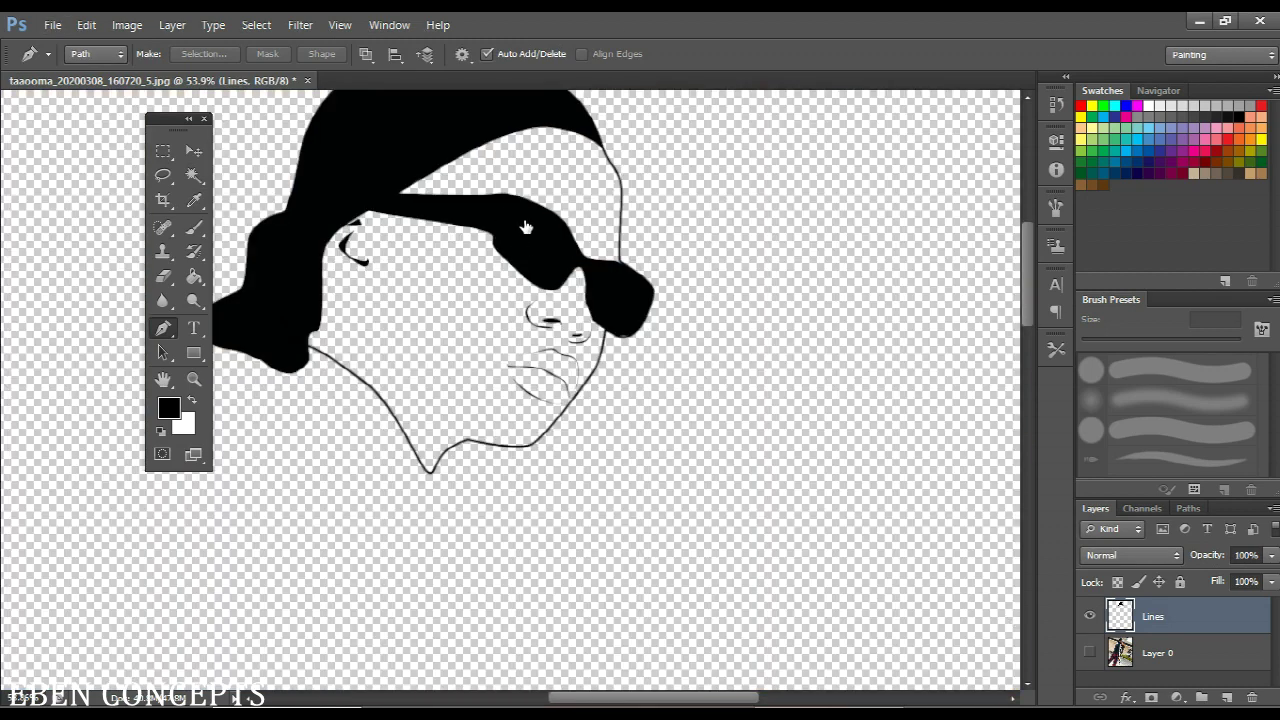
scroll(706, 44, "up", 3)
key("alt")
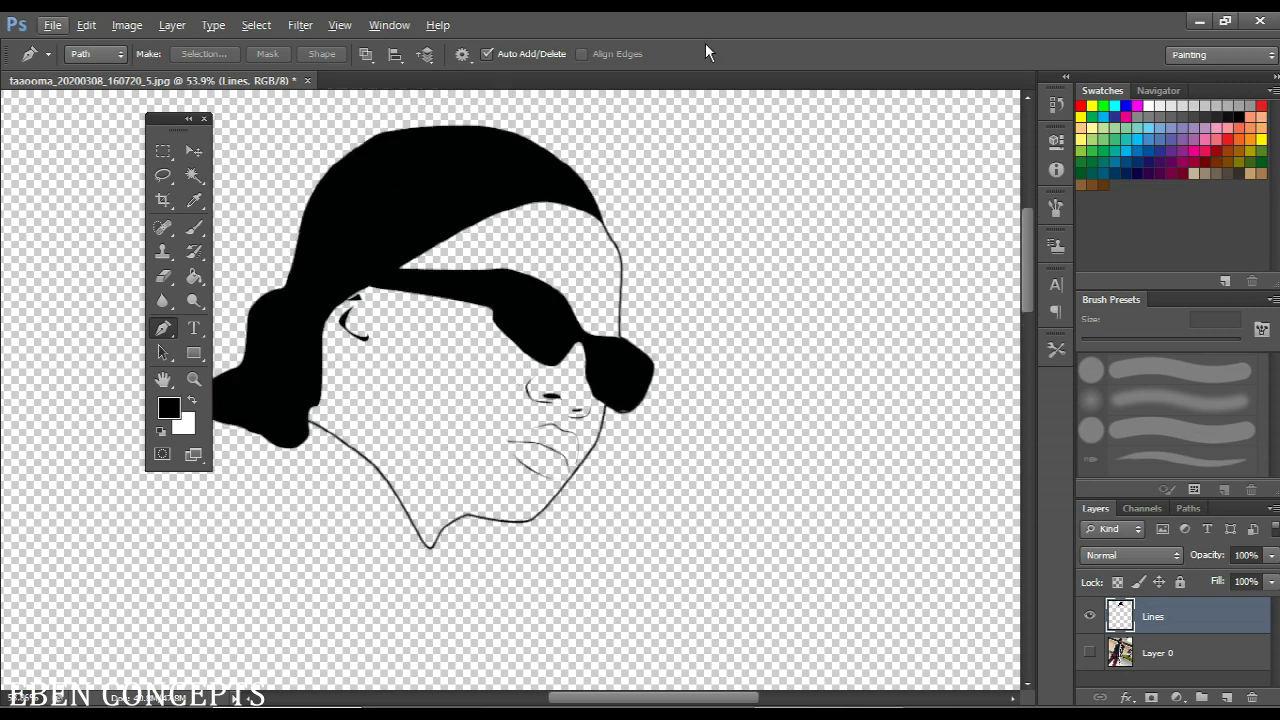
left_click(1089, 652)
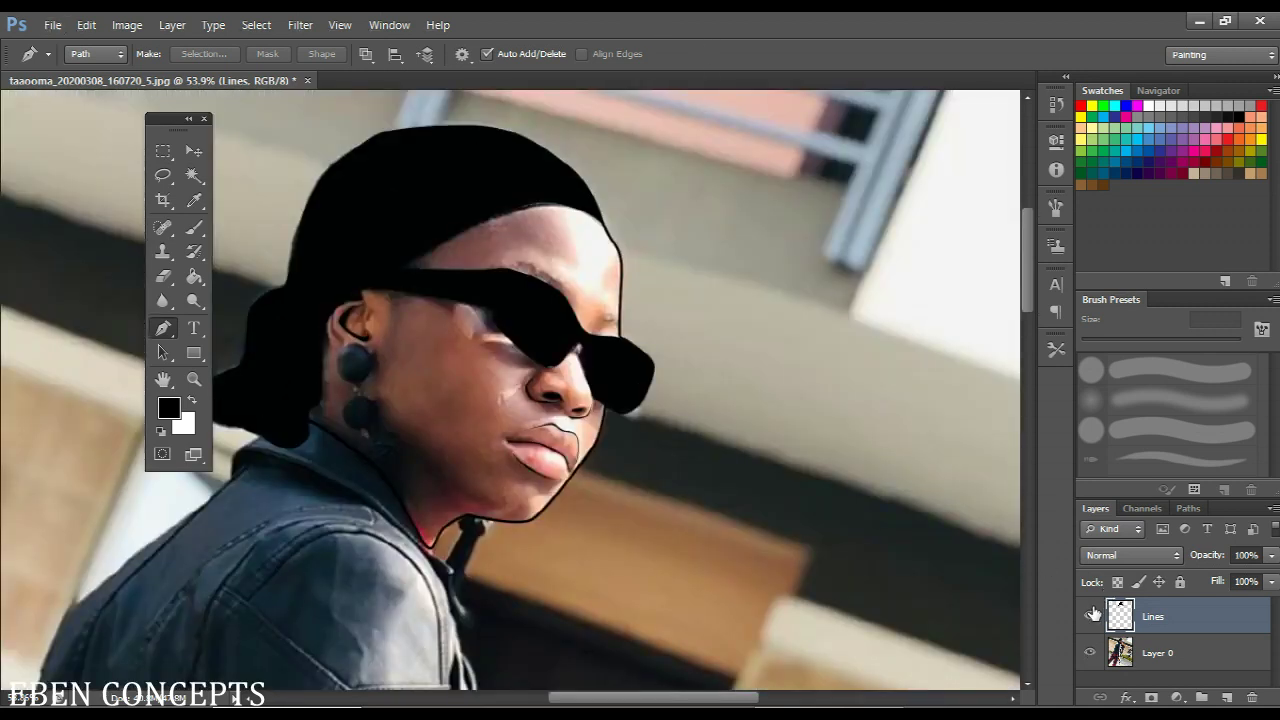
Hide the Lines layer and start a path along the upper inner edge of the near sunglasses lens
left_click(1090, 616)
scroll(520, 295, "up", 3)
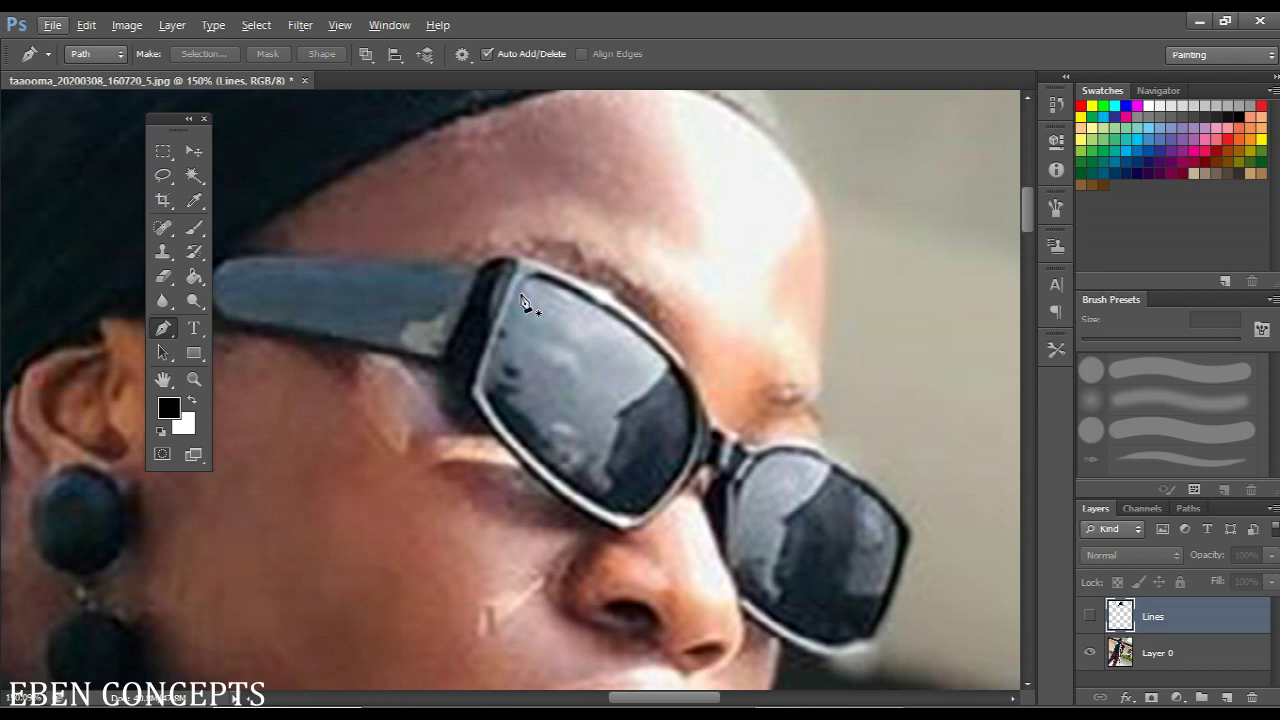
scroll(521, 300, "up", 2)
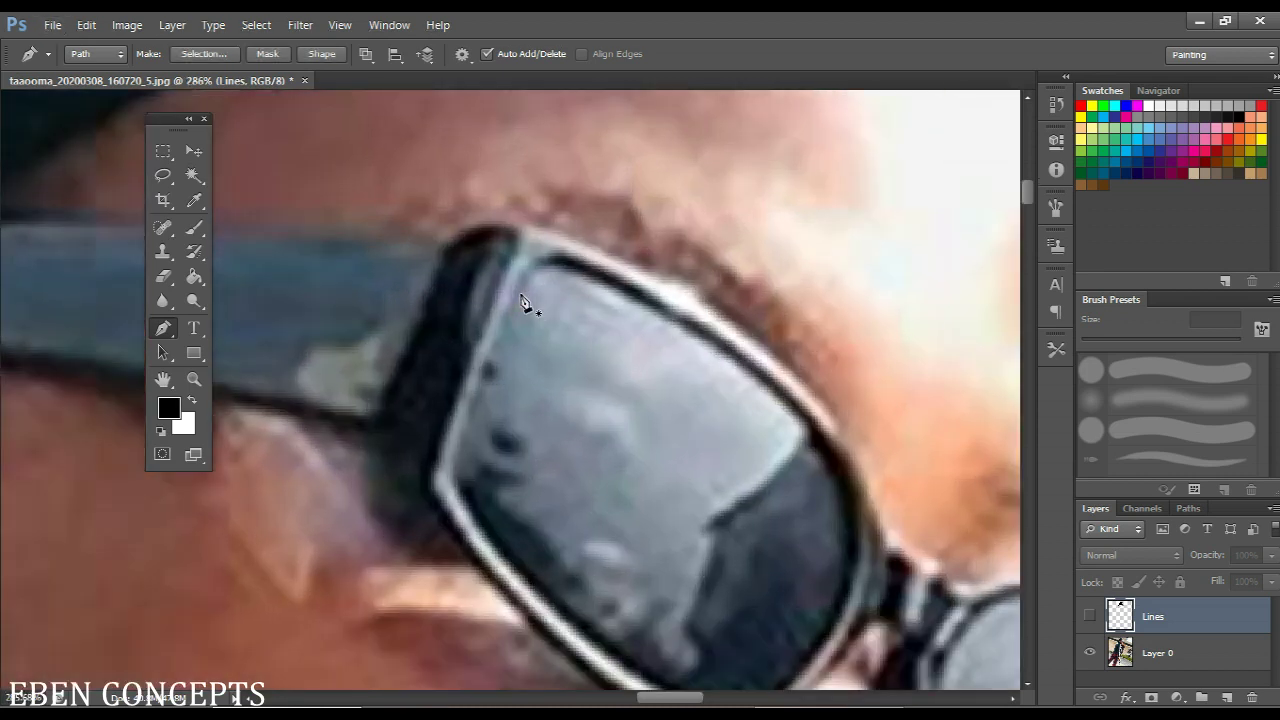
left_click(521, 292)
left_click_drag(570, 261, 594, 270)
left_click_drag(797, 406, 833, 450)
left_click_drag(833, 450, 804, 219)
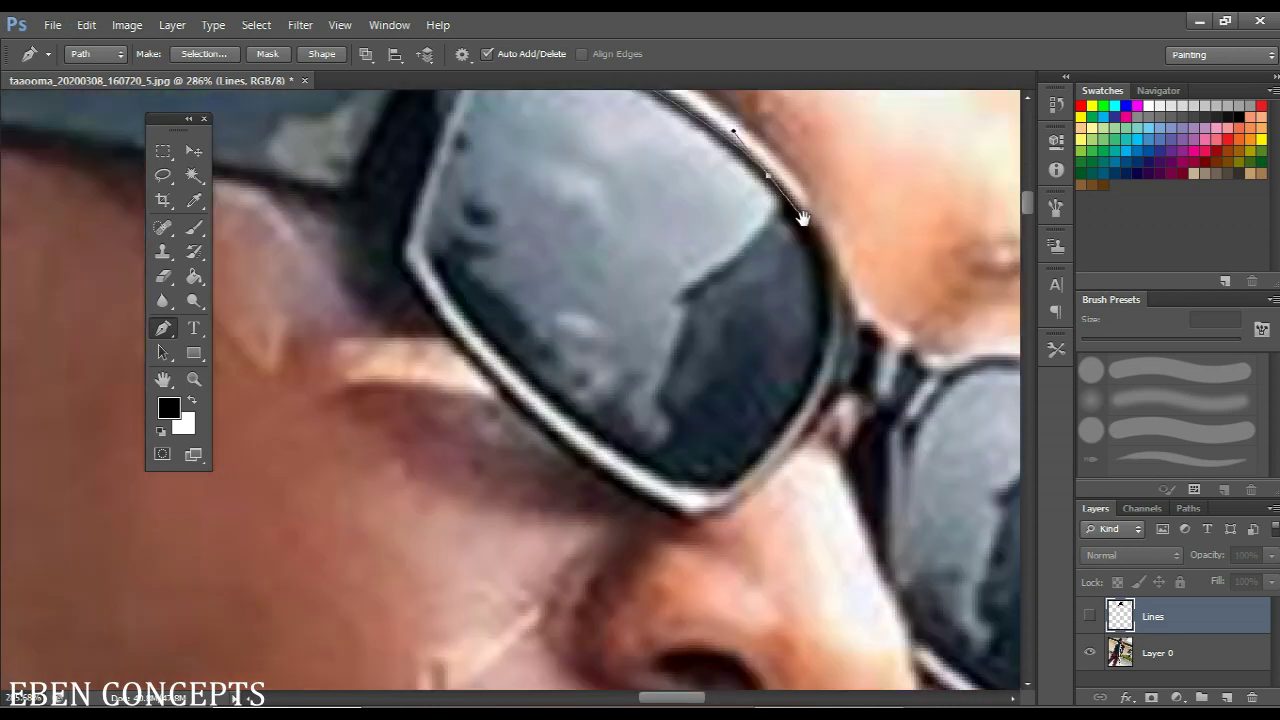
Continue the near lens path around its lower edge and up the temple side, closing it at the starting point
left_click_drag(820, 353, 797, 404)
left_click_drag(714, 484, 681, 485)
left_click_drag(514, 360, 438, 286)
left_click_drag(461, 368, 489, 524)
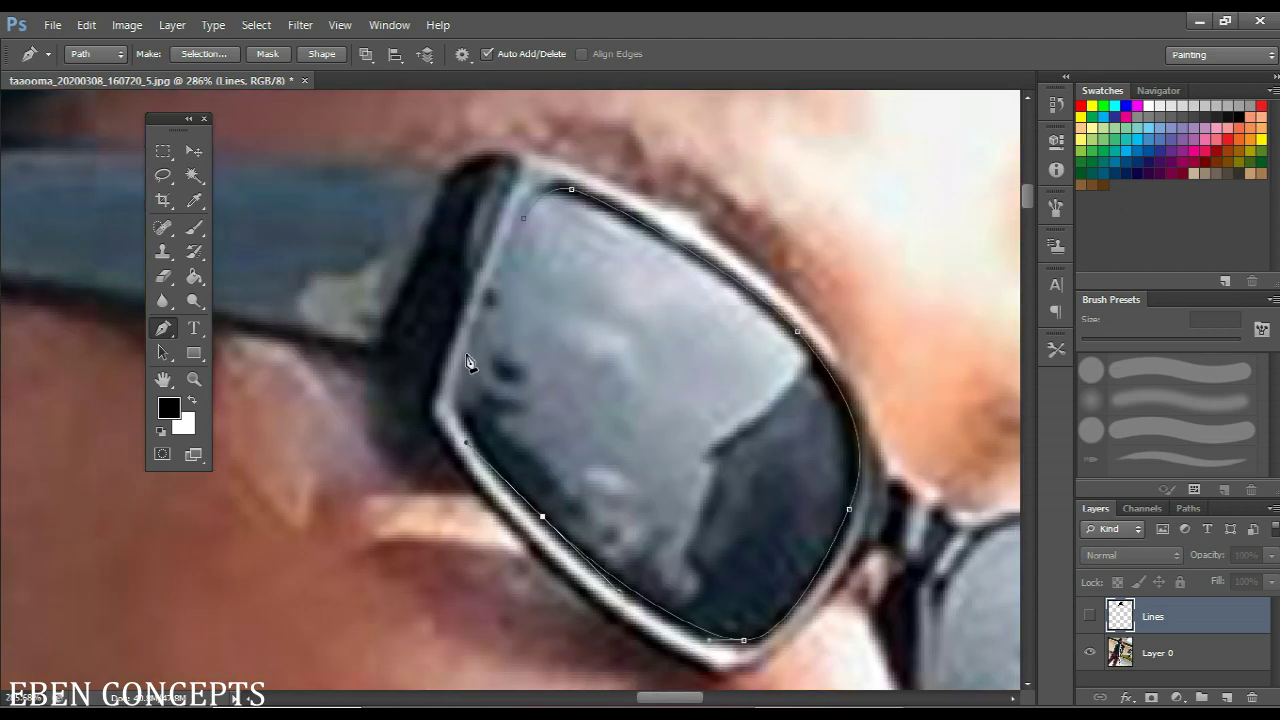
left_click_drag(467, 352, 493, 281)
left_click(525, 222)
Start a path along the upper inner edge of the far sunglasses lens, down toward its outer corner
left_click_drag(651, 311, 351, 106)
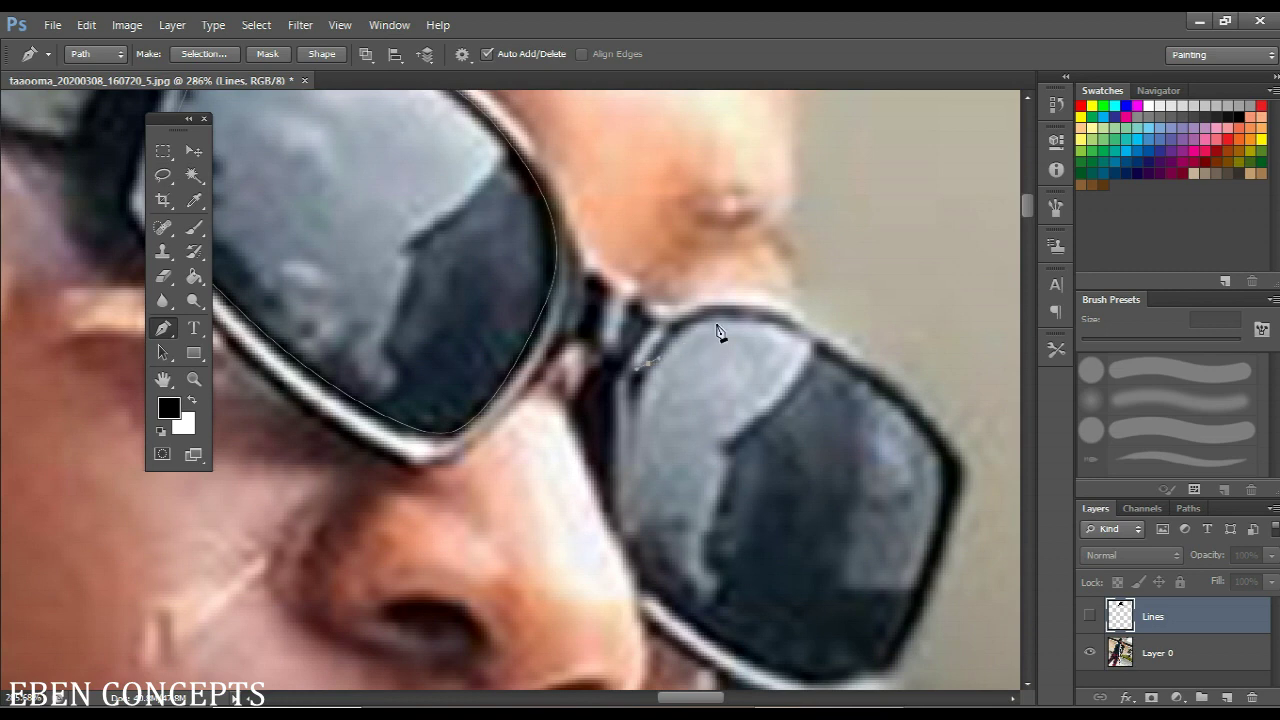
left_click_drag(770, 338, 648, 165)
left_click(671, 174)
left_click(712, 209)
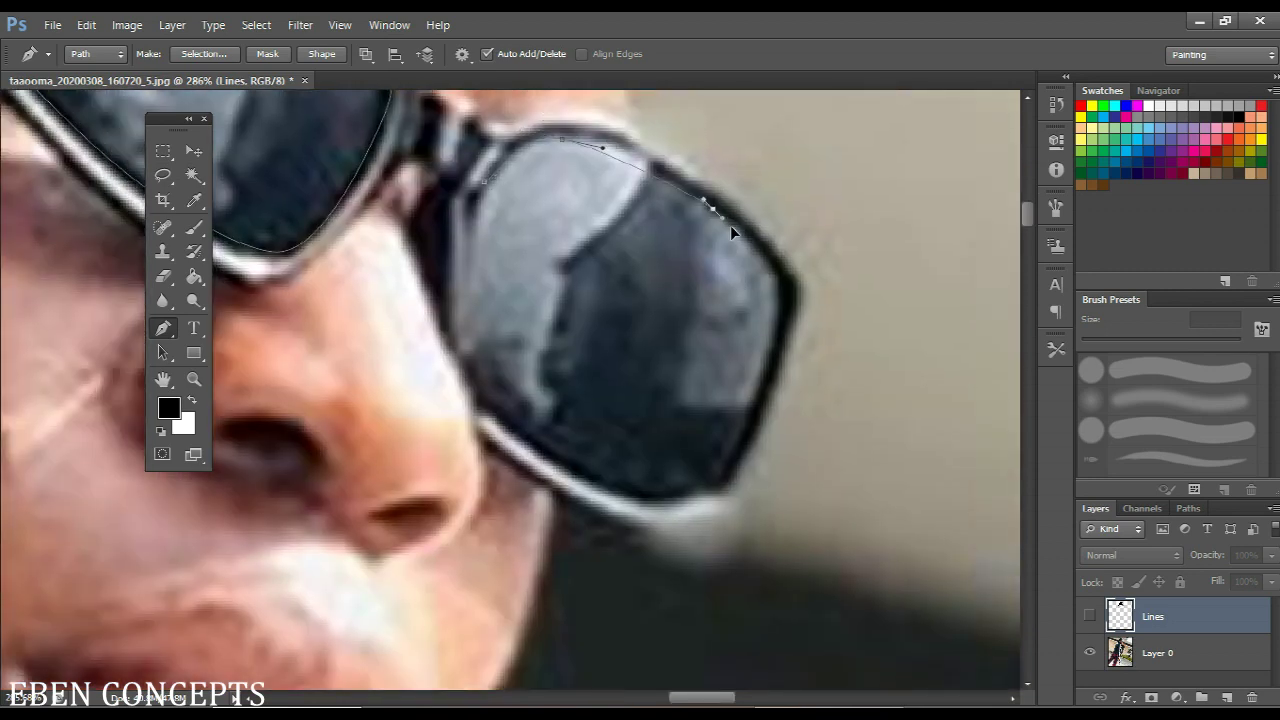
left_click(754, 243)
Continue the far lens path down the outer side, along the lower edge and up the nose side, closing it
left_click_drag(780, 306, 775, 343)
left_click(707, 505)
left_click_drag(704, 500, 676, 502)
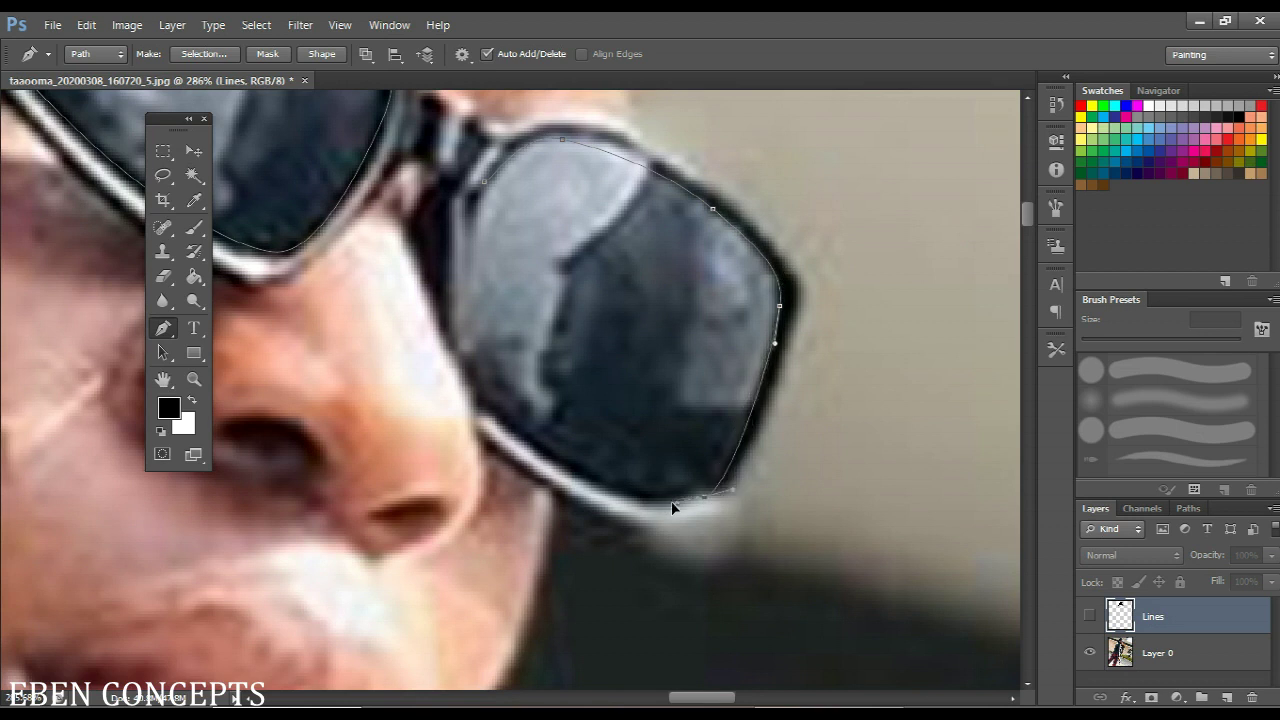
left_click_drag(562, 467, 498, 427)
left_click_drag(454, 273, 473, 199)
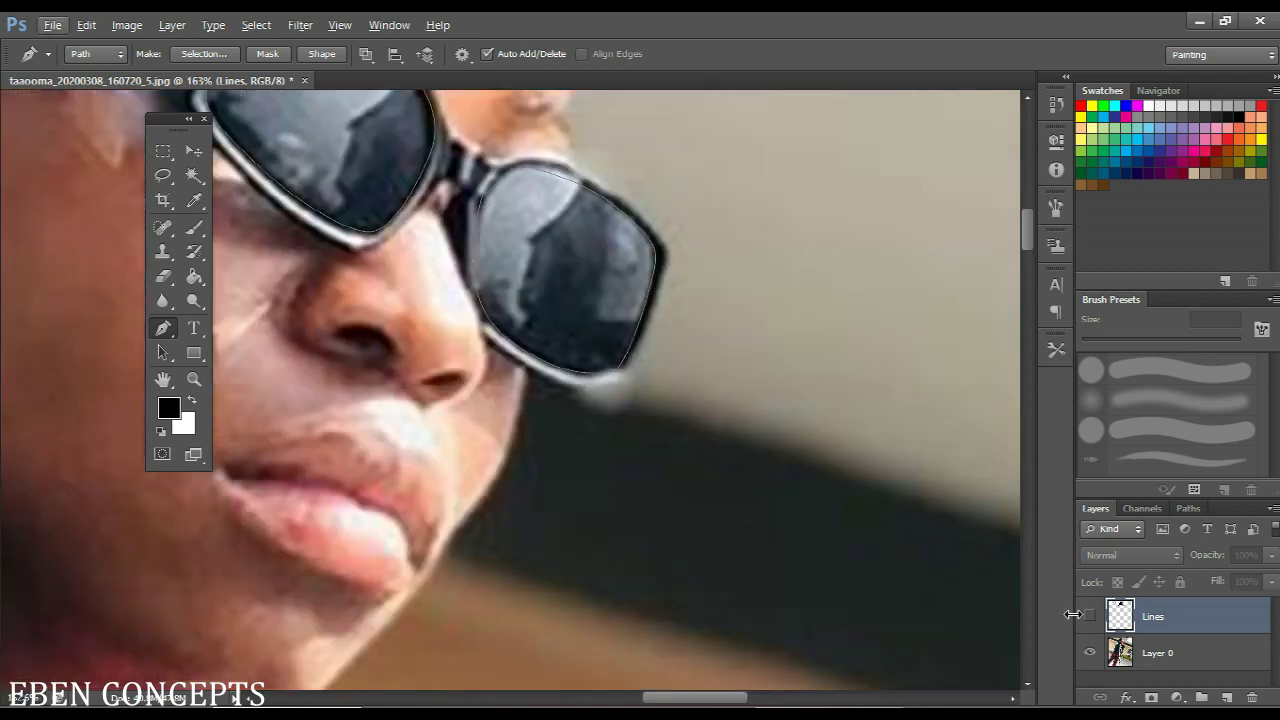
Show the Lines layer and try clearing the black inside both lens paths
left_click(1090, 617)
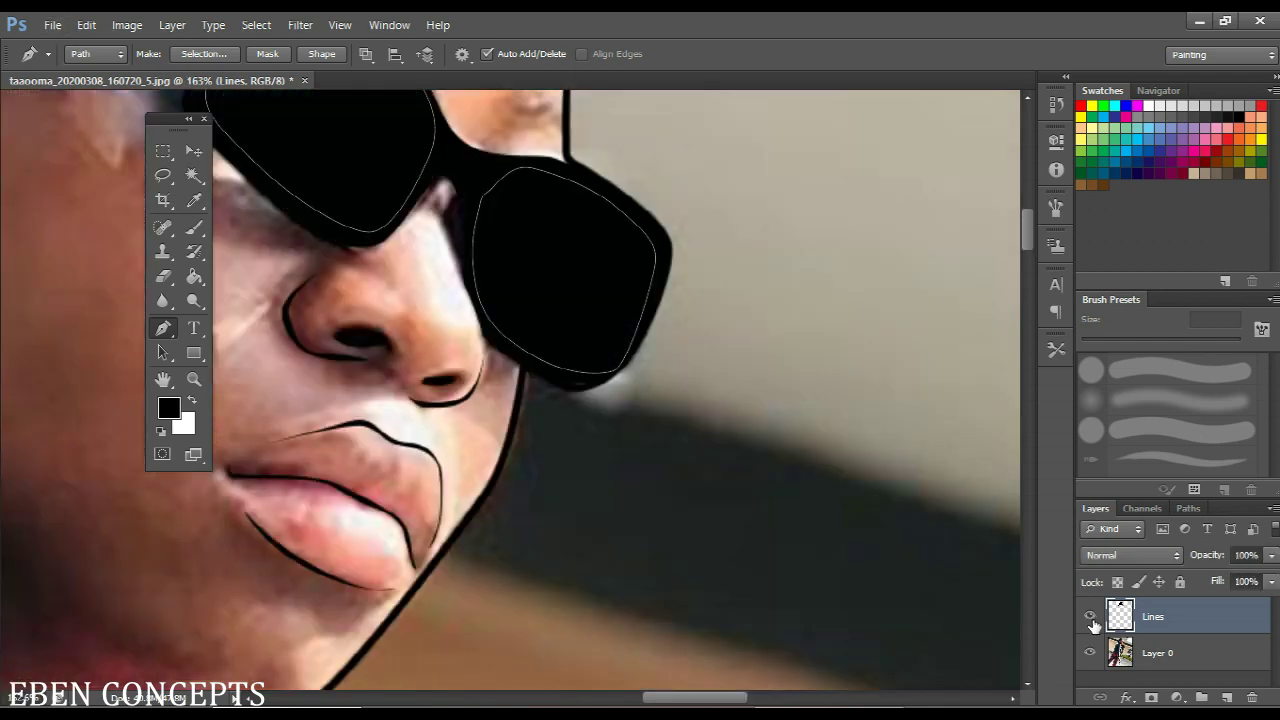
key("ctrl+Return")
key("Delete")
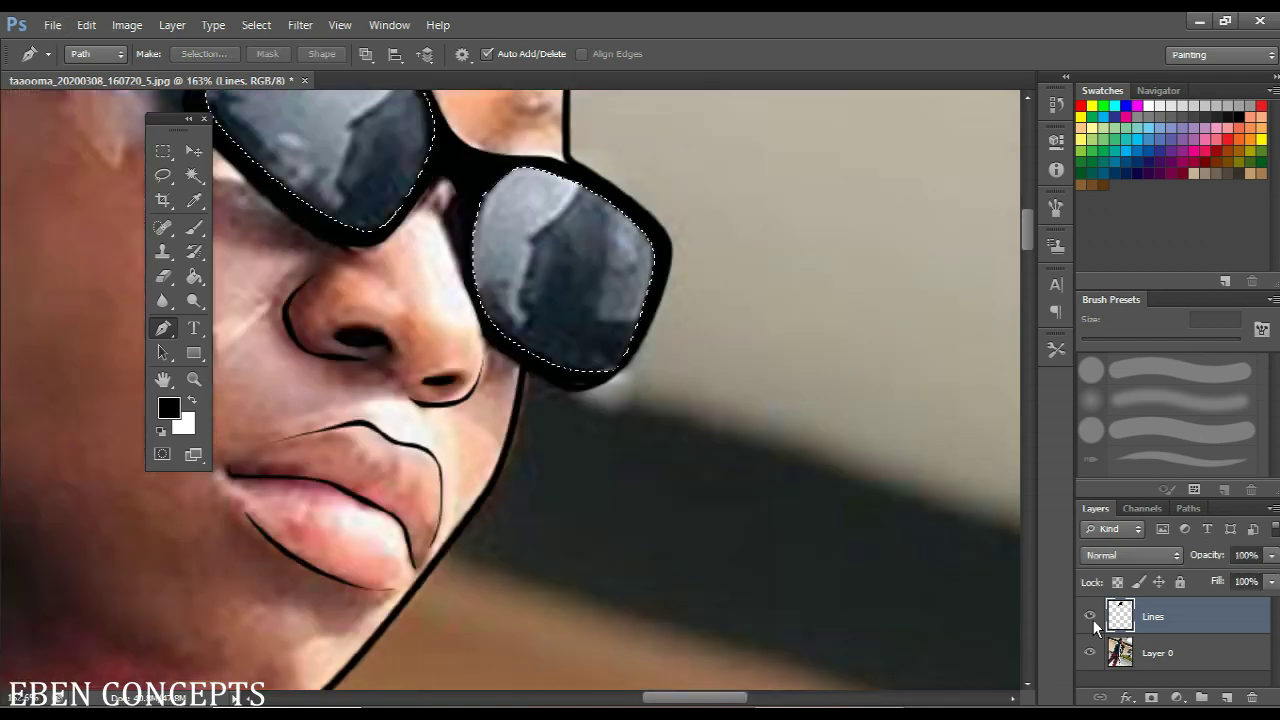
scroll(724, 437, "down", 5)
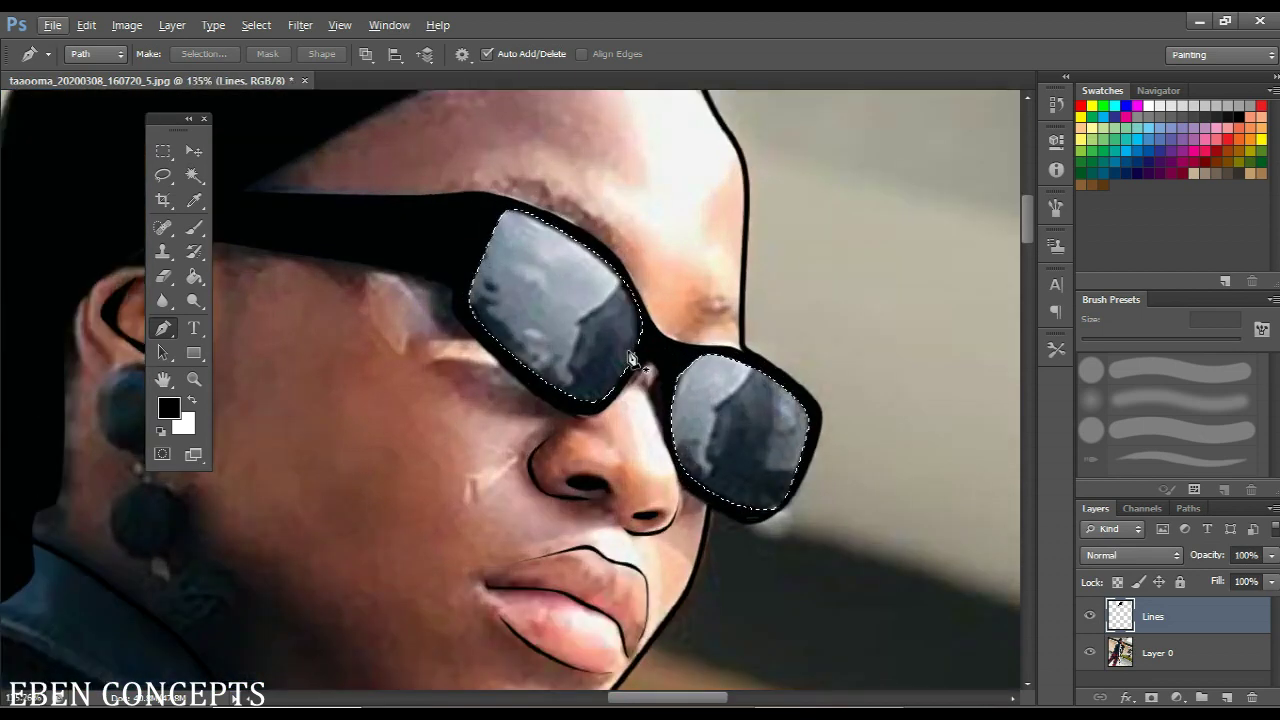
key("alt+BackSpace")
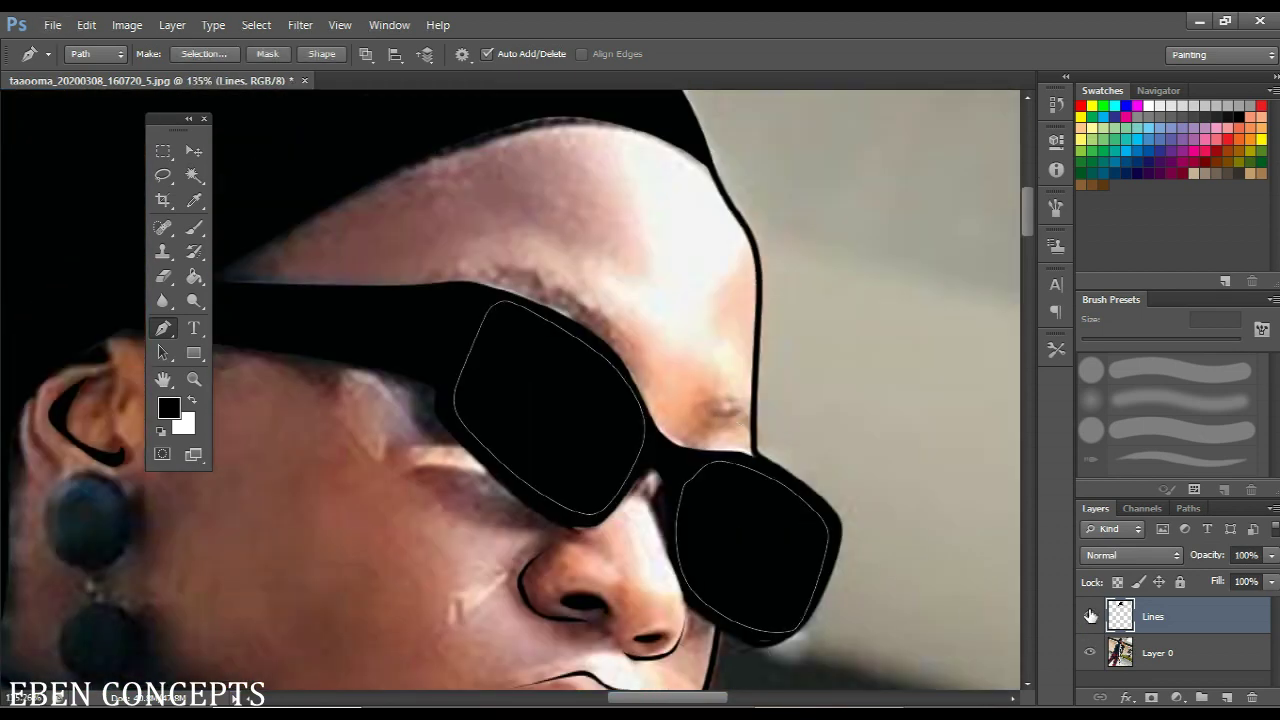
Hide the Lines layer to check both lens paths against the photo
left_click(1090, 614)
scroll(529, 423, "up", 3)
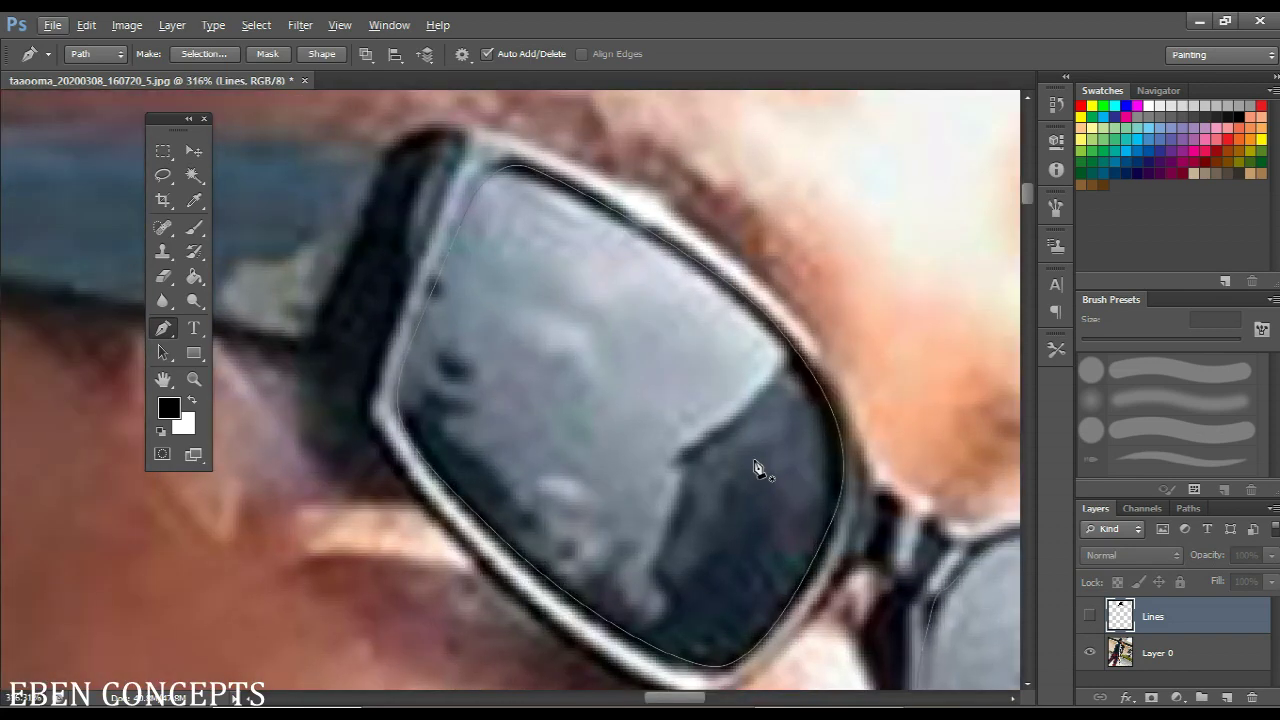
scroll(686, 418, "down", 4)
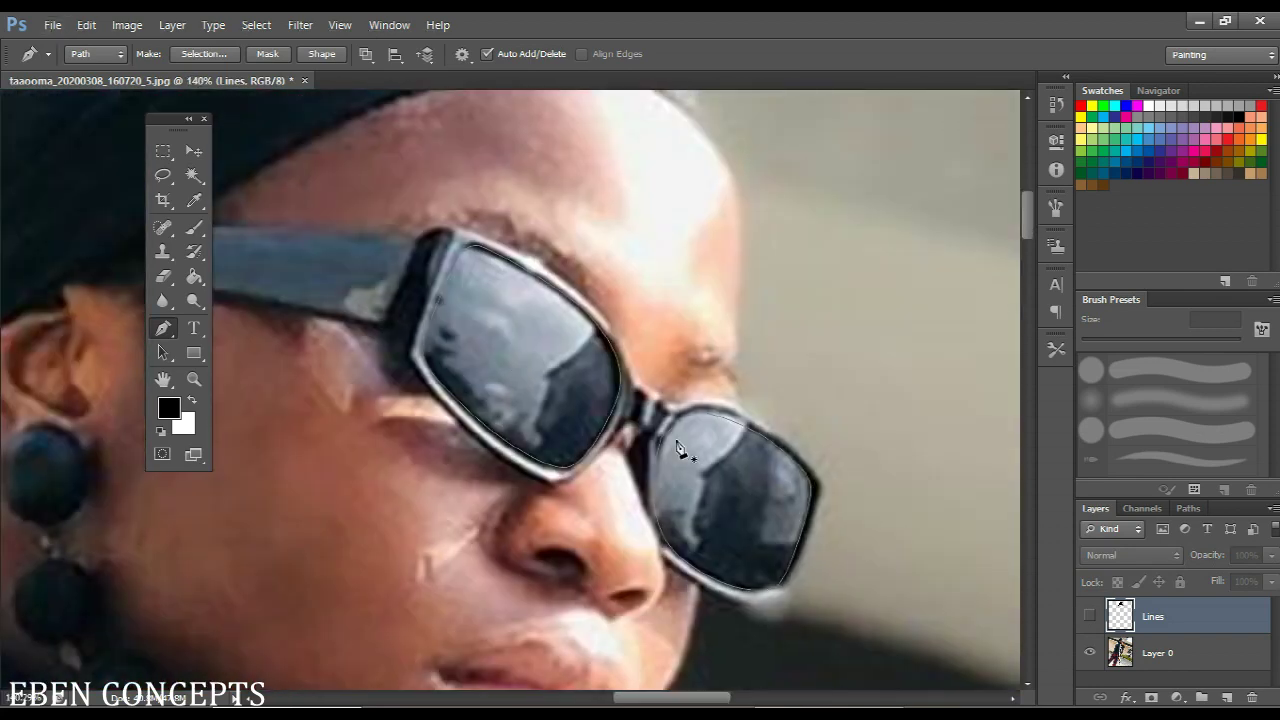
Show the Lines layer, clear the black inside both lens paths and remove the selection
left_click(1090, 616)
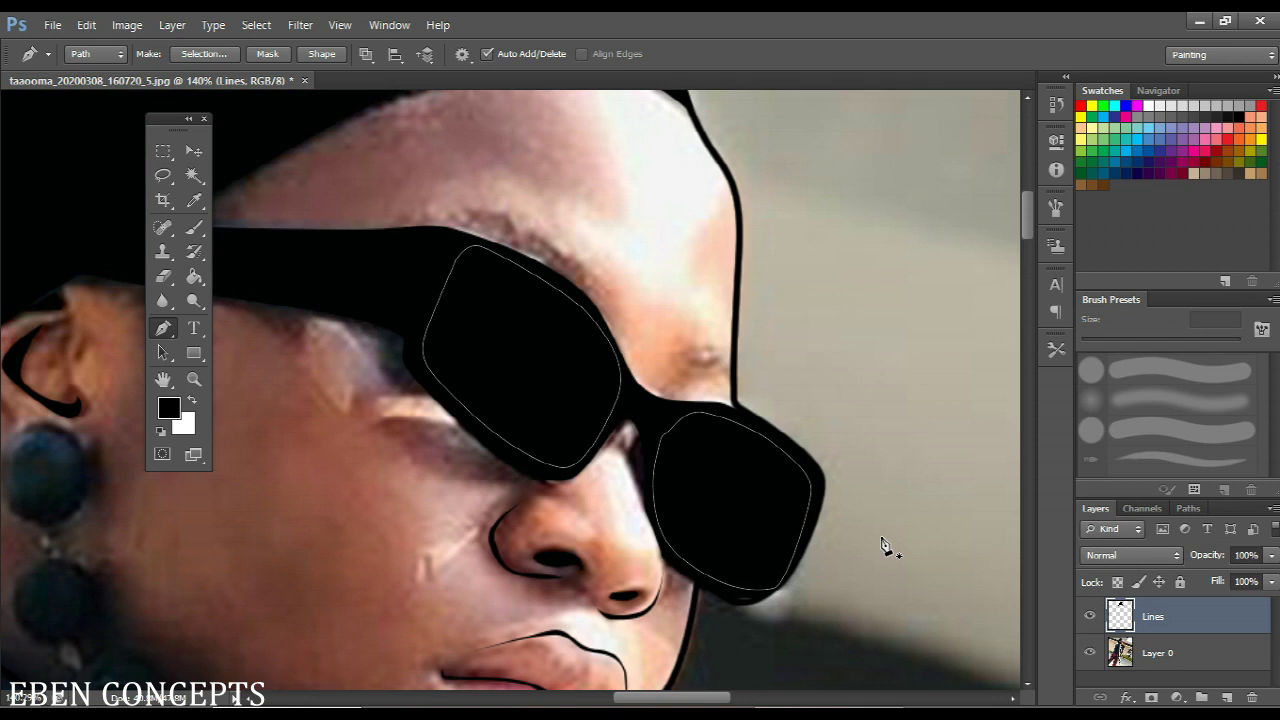
key("ctrl+Return")
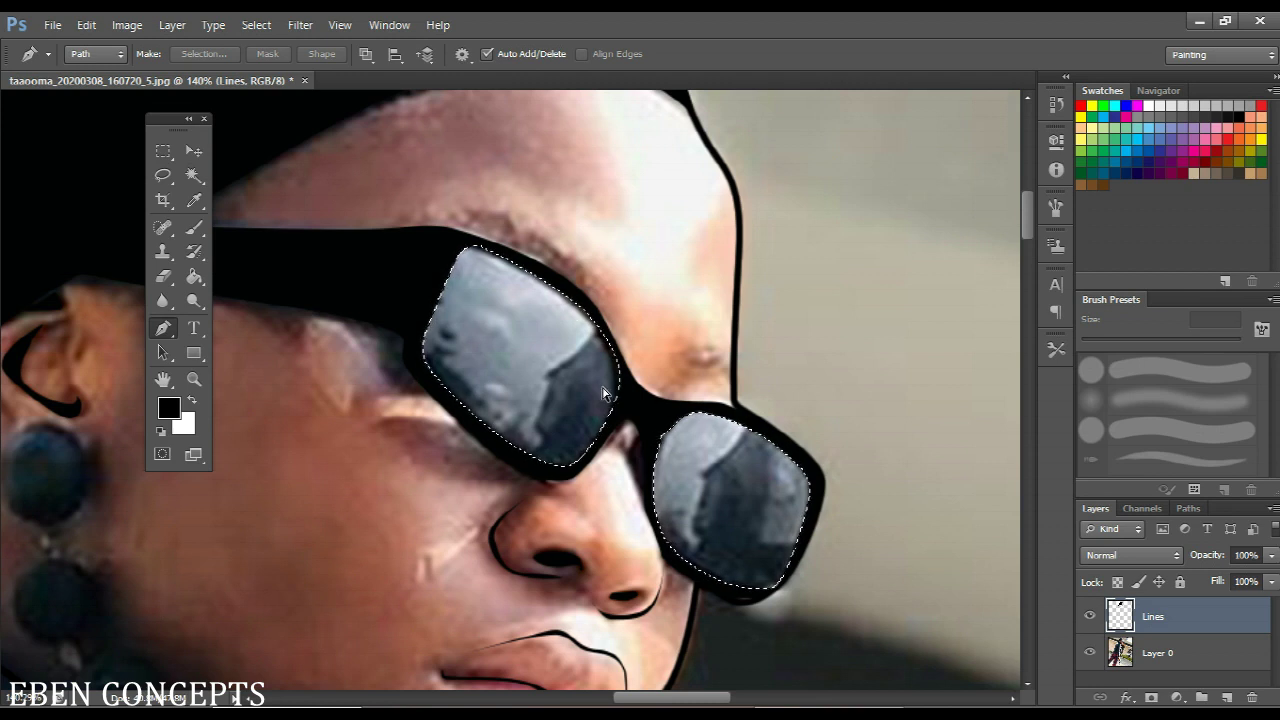
key("ctrl+d")
Hide the photo on Layer 0 to check the line art with the cut-out lenses, and show it again
left_click(1089, 651)
scroll(566, 294, "down", 5)
scroll(548, 293, "up", 2)
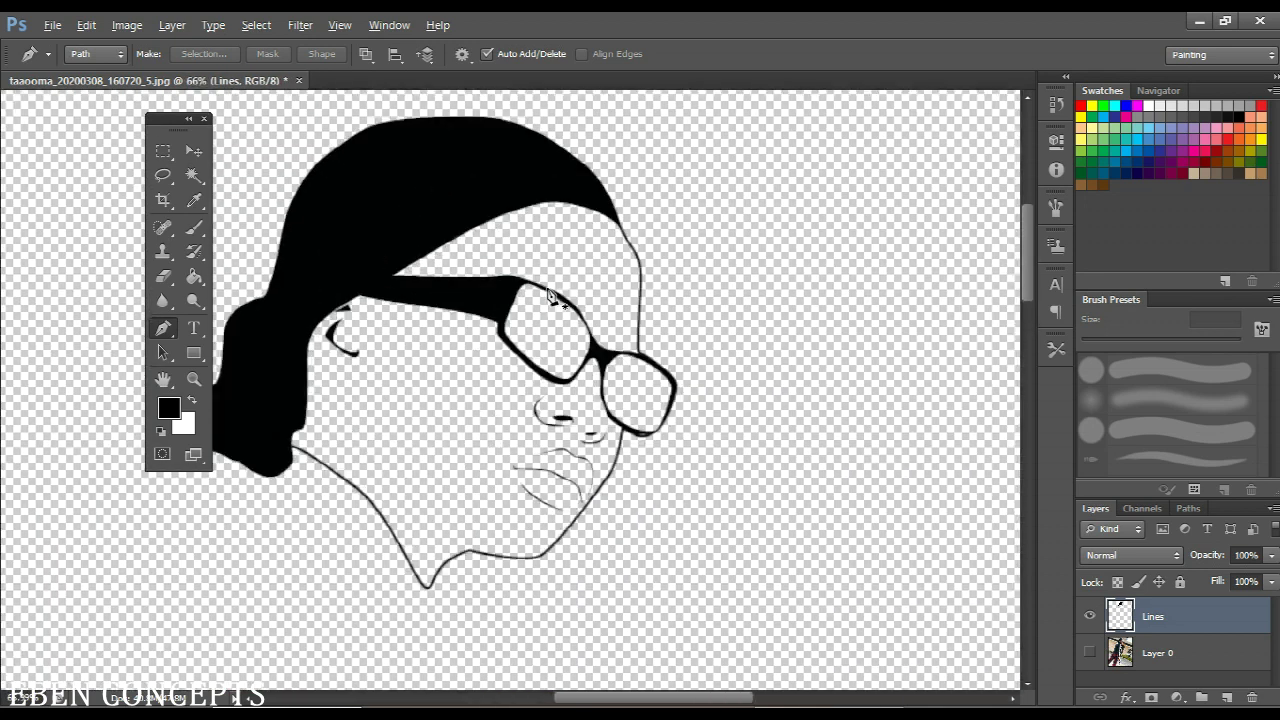
scroll(548, 293, "up", 1)
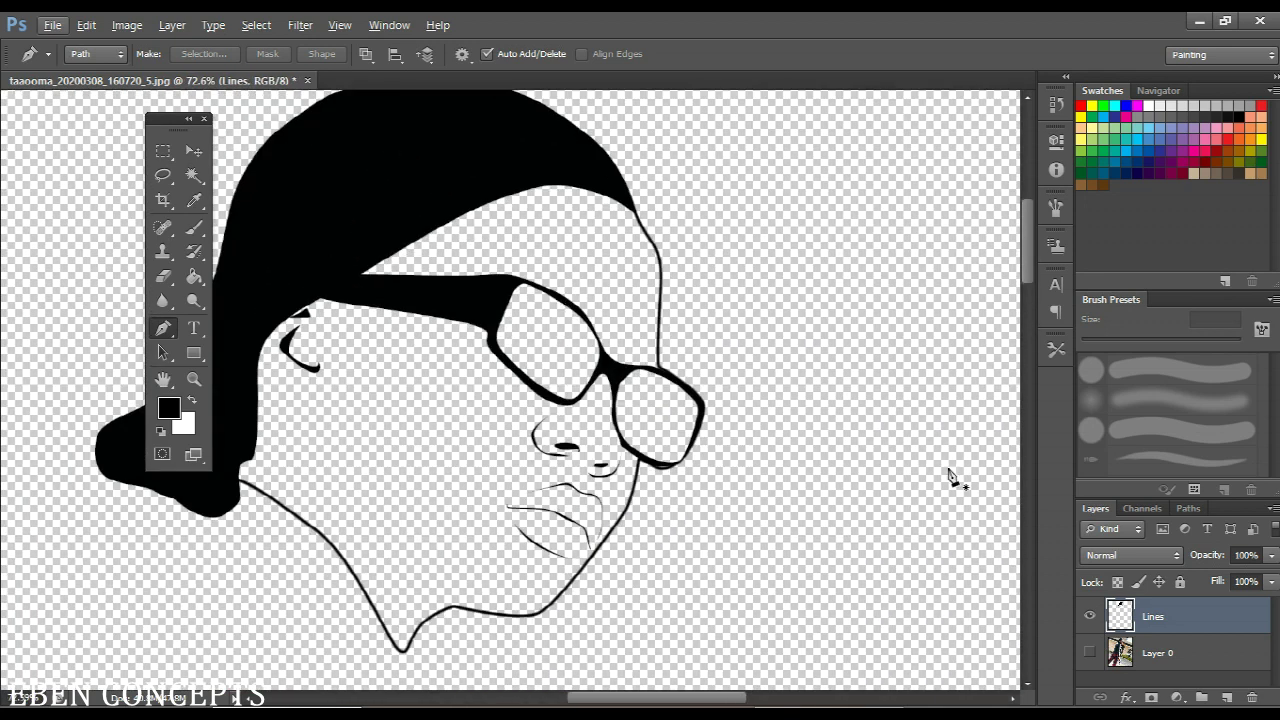
left_click(1089, 651)
Start a path over the top of the upper earring bead, down its face side to the connecting link
scroll(370, 512, "up", 4)
left_click_drag(370, 512, 549, 371)
scroll(478, 290, "up", 6)
left_click(447, 244)
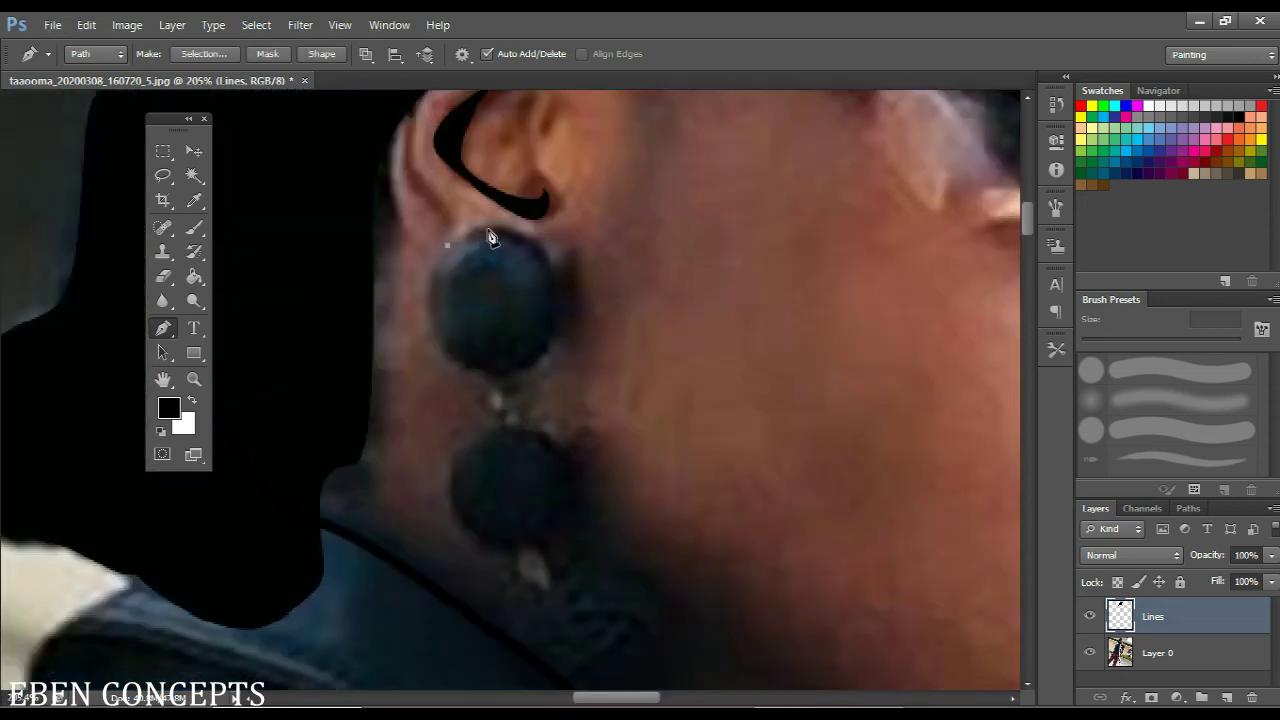
left_click_drag(516, 236, 518, 238)
left_click_drag(553, 285, 555, 308)
left_click_drag(531, 363, 520, 427)
Continue the earring path around the lower bead and back up the rear side of the upper bead, closing it
left_click(513, 427)
left_click_drag(554, 472, 501, 549)
key("ctrl+z")
left_click(449, 497)
left_click_drag(475, 443, 473, 372)
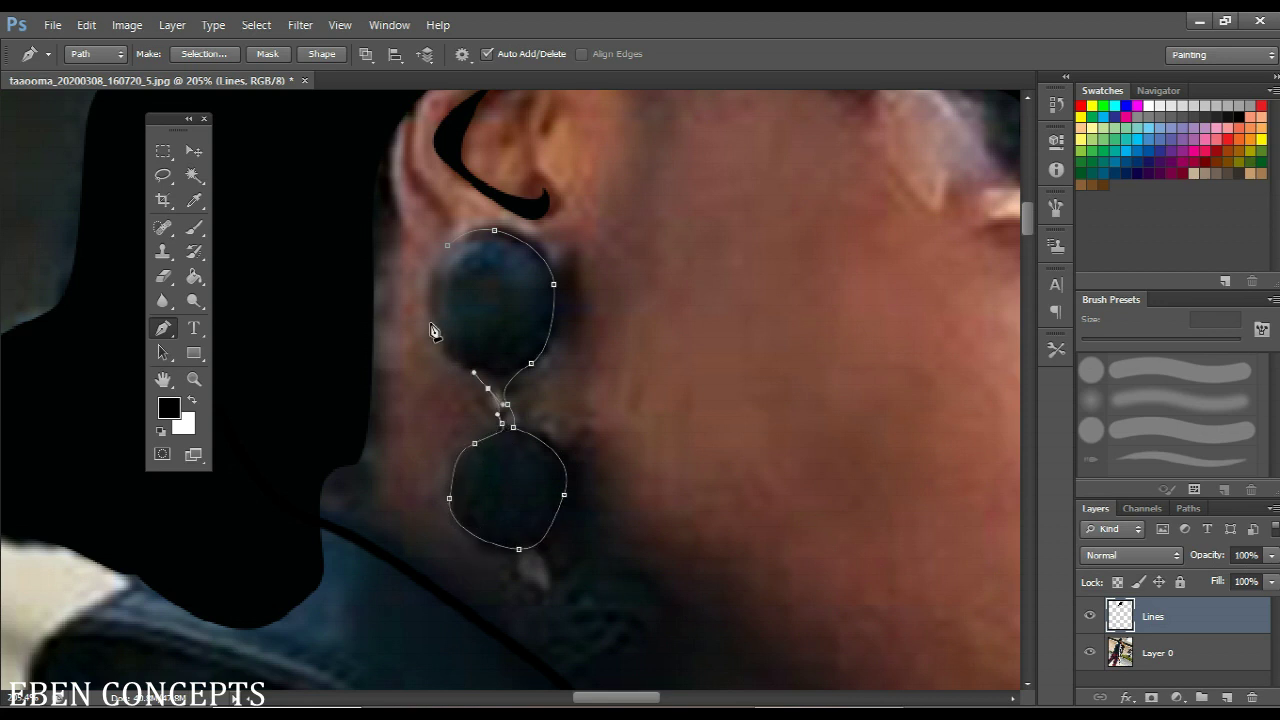
left_click_drag(430, 313, 440, 248)
left_click(447, 245)
Fill the earring path with black on the Lines layer
scroll(446, 258, "down", 4)
scroll(449, 264, "down", 2)
right_click(545, 289)
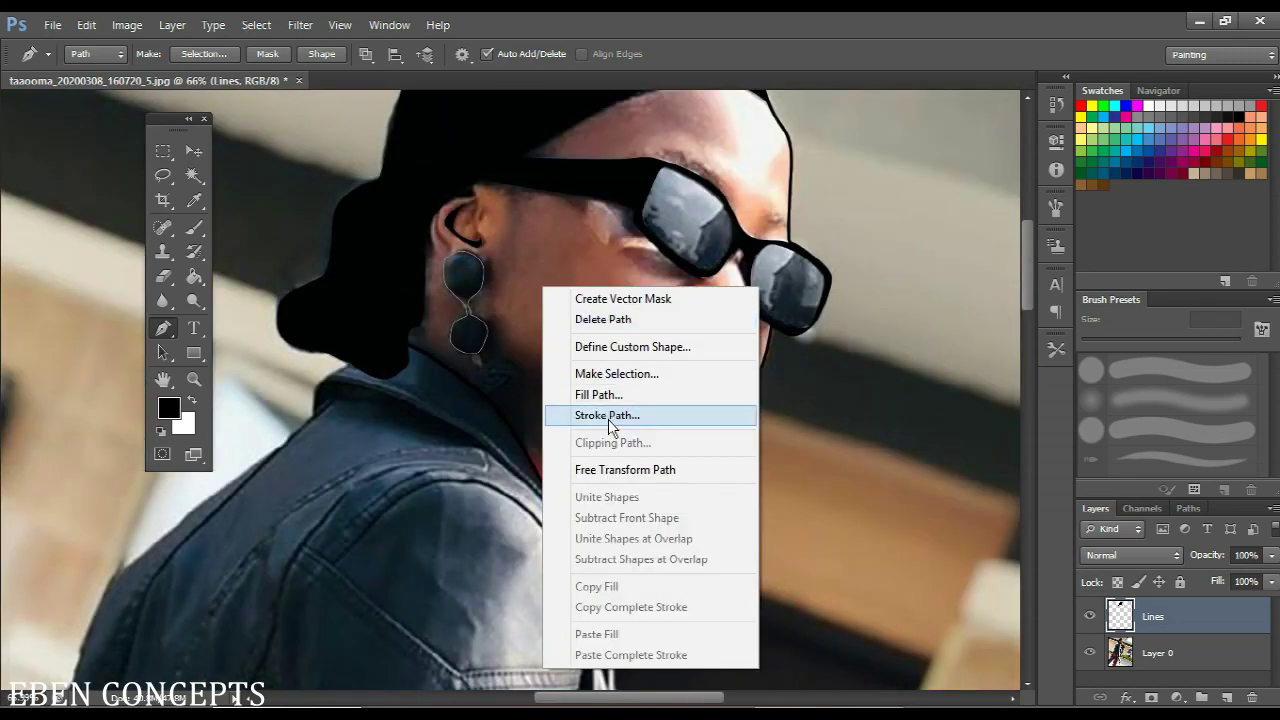
left_click(614, 395)
key("Return")
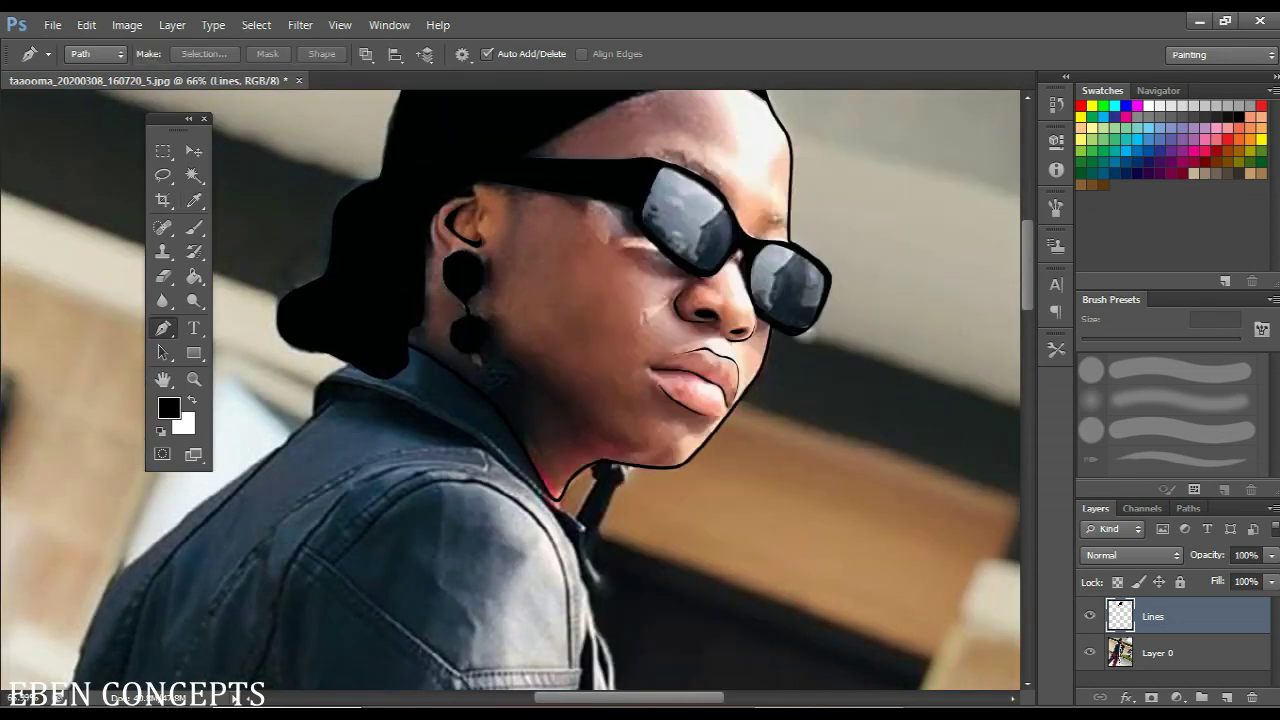
Draw a curved path along the crease inside the ear's rear rim and stroke it with the Brush using Simulate Pressure
scroll(430, 205, "up", 4)
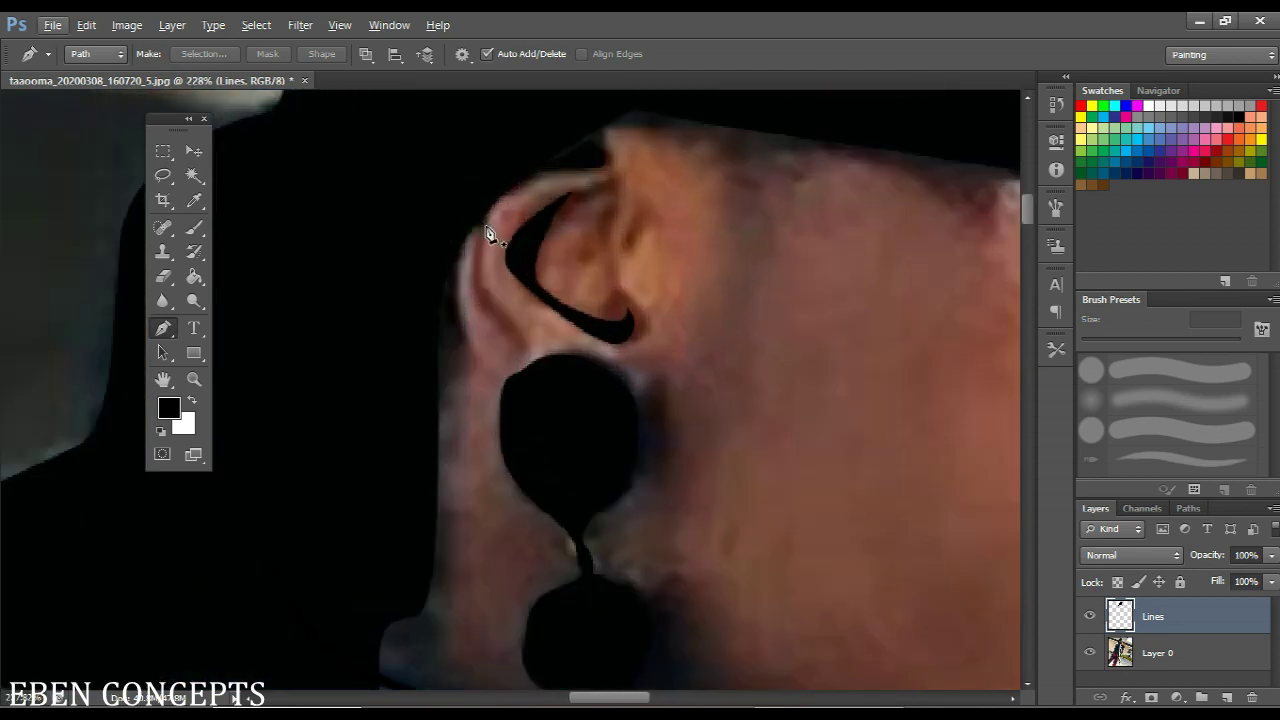
left_click(480, 220)
left_click_drag(487, 304, 503, 323)
left_click(516, 338)
right_click(516, 338)
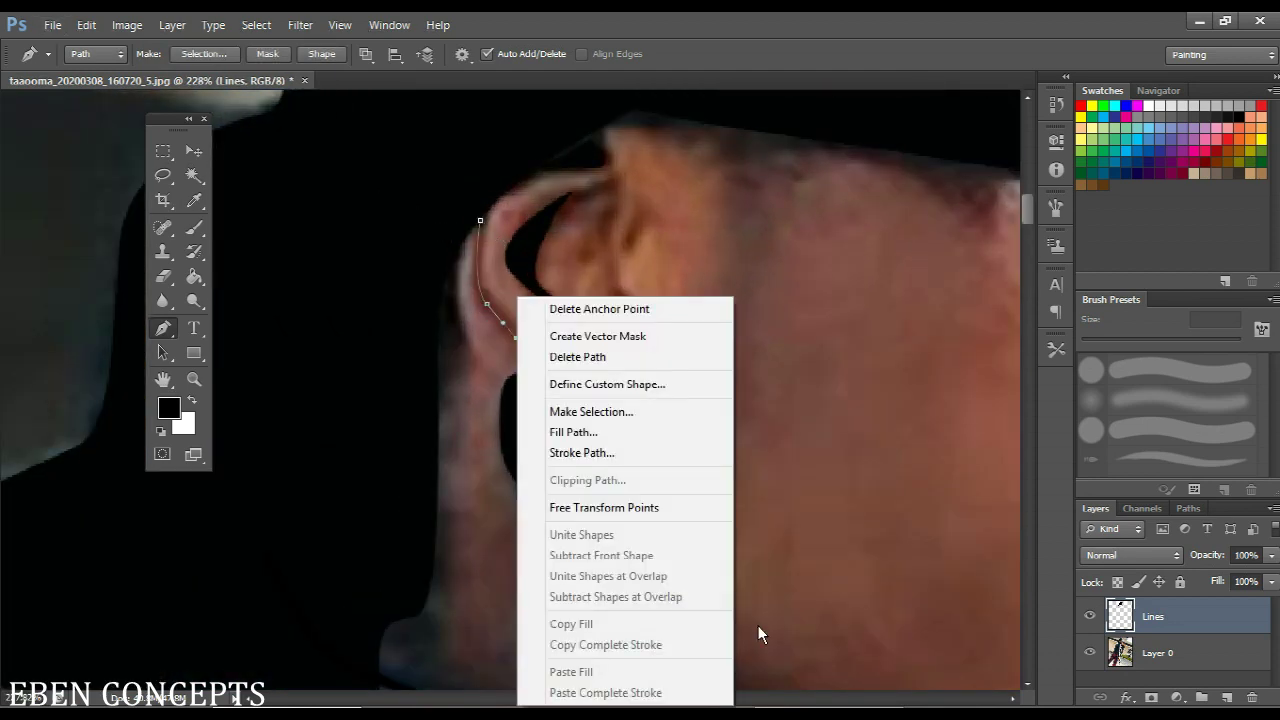
left_click(722, 455)
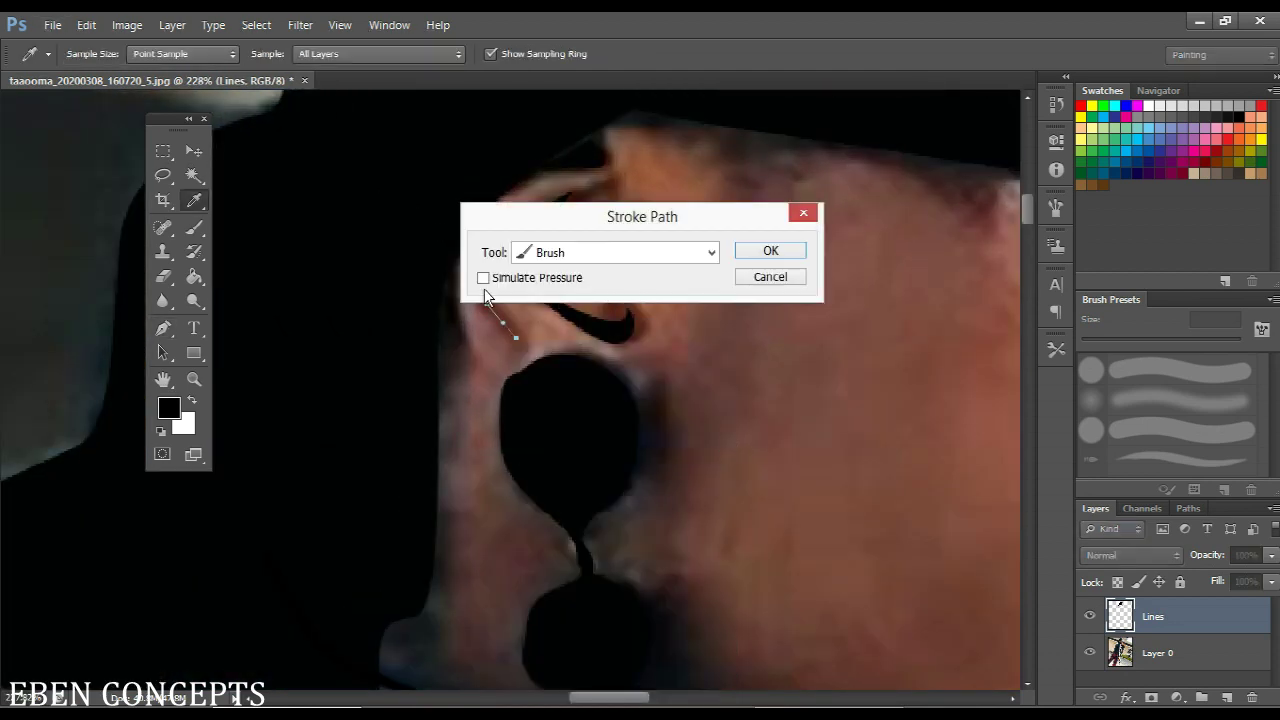
key("Return")
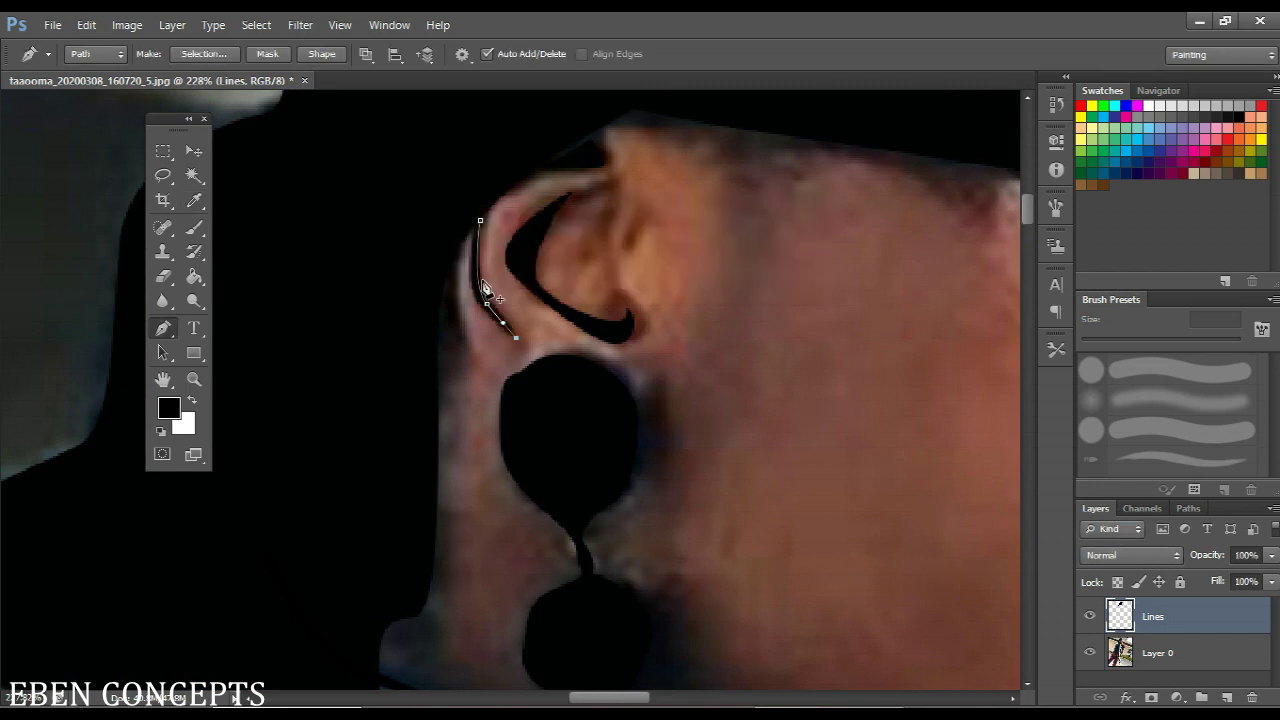
Draw a path along the ear's outer rear edge down to the earring and stroke it with the Brush
left_click(452, 259)
left_click(475, 364)
left_click(511, 396)
right_click(513, 397)
left_click(600, 433)
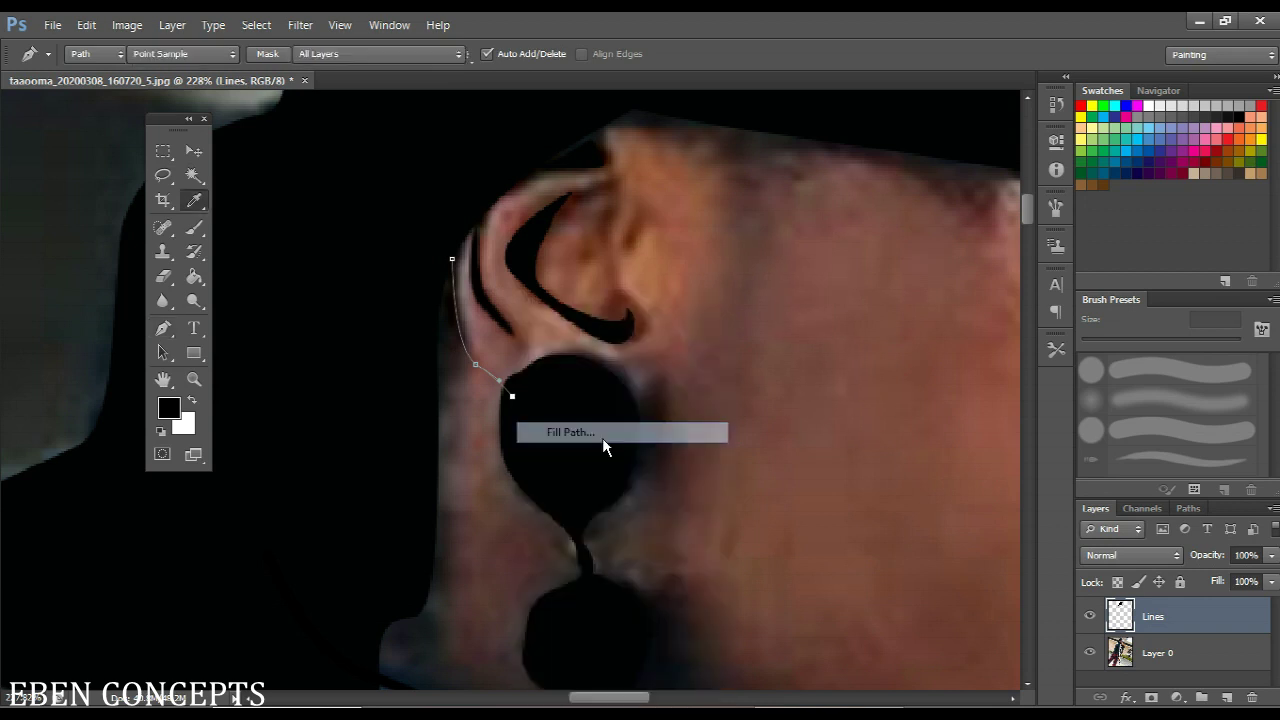
left_click(926, 240)
right_click(937, 360)
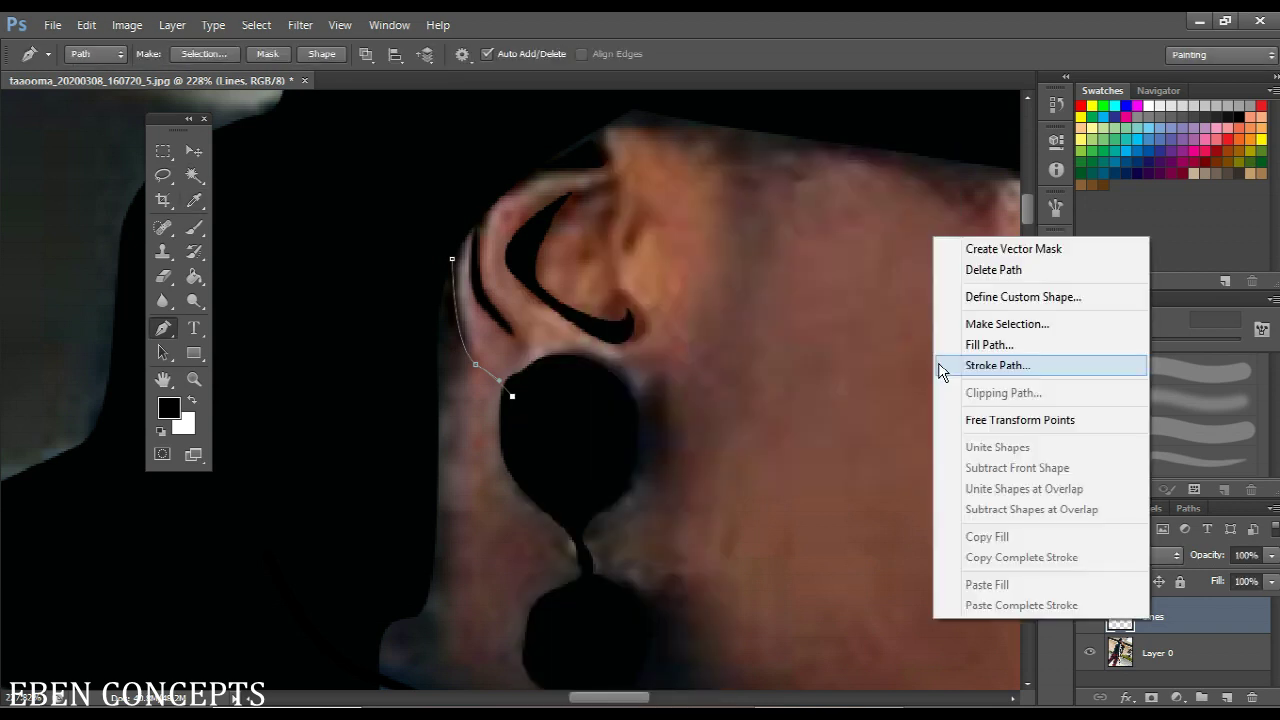
left_click(937, 366)
key("Return")
Draw a path down the front inner fold of the ear to the existing ear shape and stroke it with the Brush
left_click(621, 195)
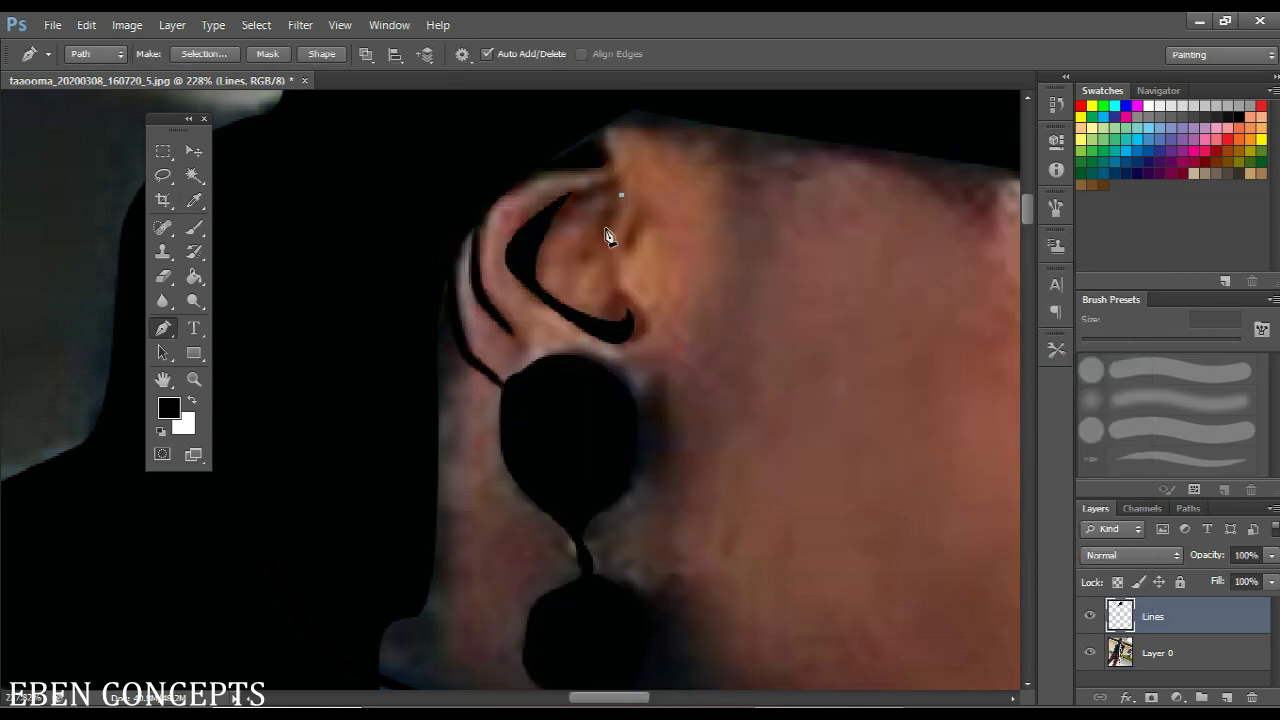
left_click(606, 229)
left_click_drag(613, 267, 643, 341)
right_click(641, 340)
left_click(700, 449)
key("Return")
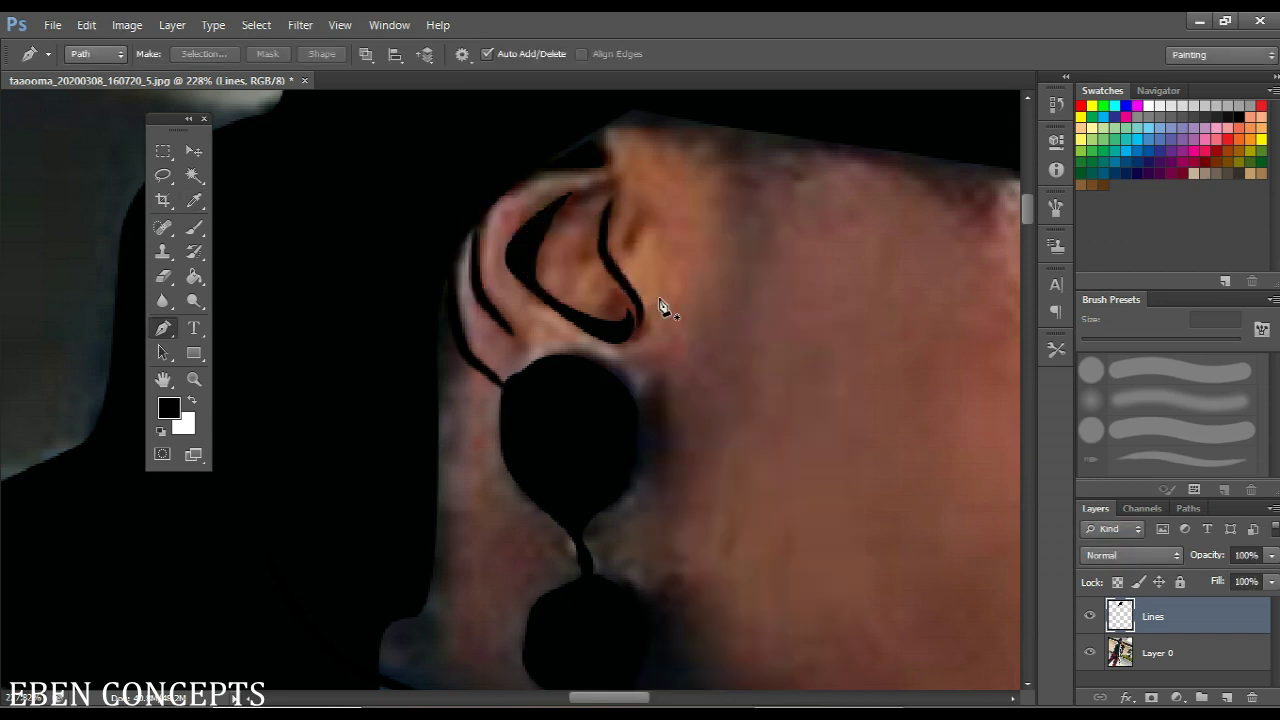
Draw a short curved path below the lower lip and stroke it with the Brush using Simulate Pressure
scroll(751, 363, "down", 5)
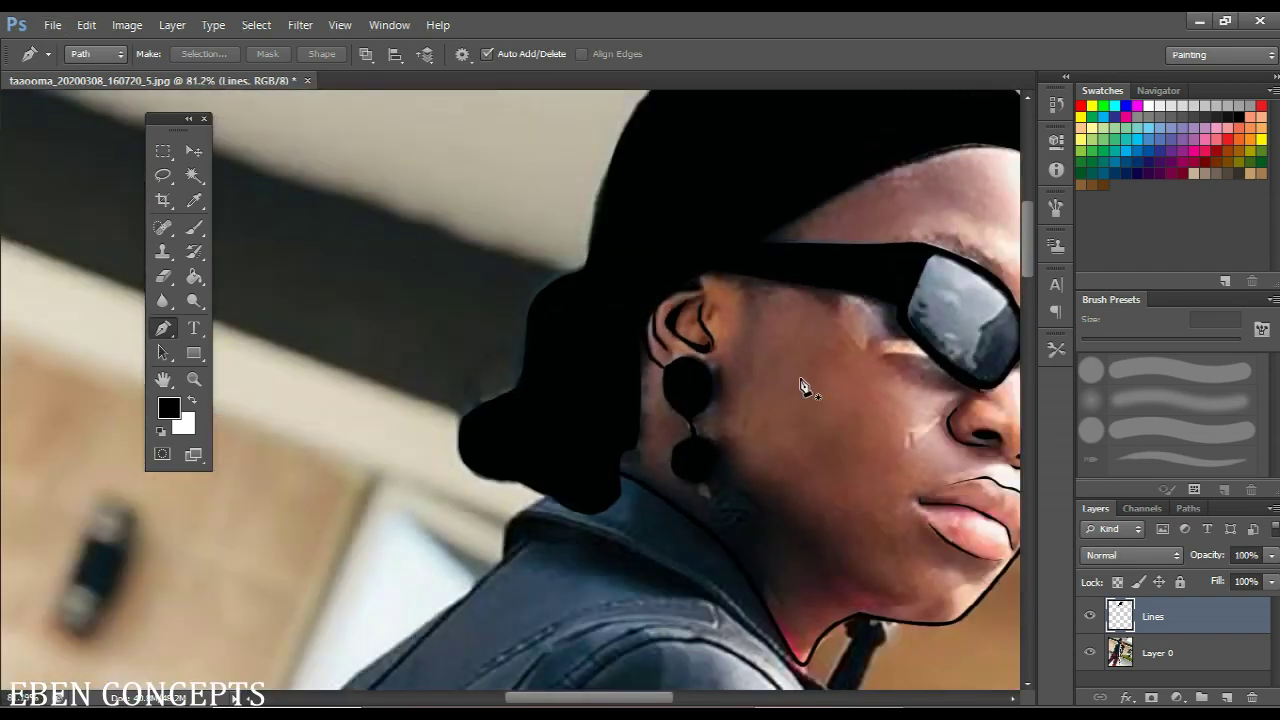
left_click_drag(798, 372, 581, 339)
scroll(652, 530, "up", 2)
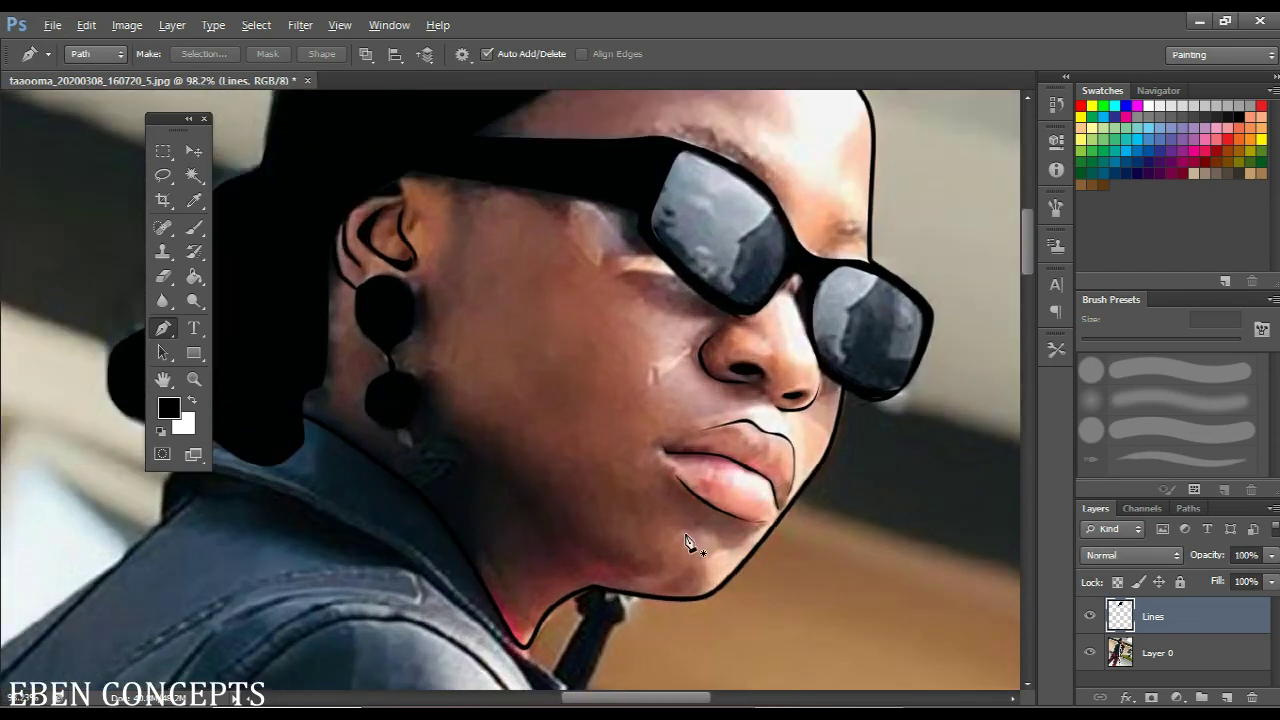
scroll(685, 541, "up", 3)
left_click(675, 513)
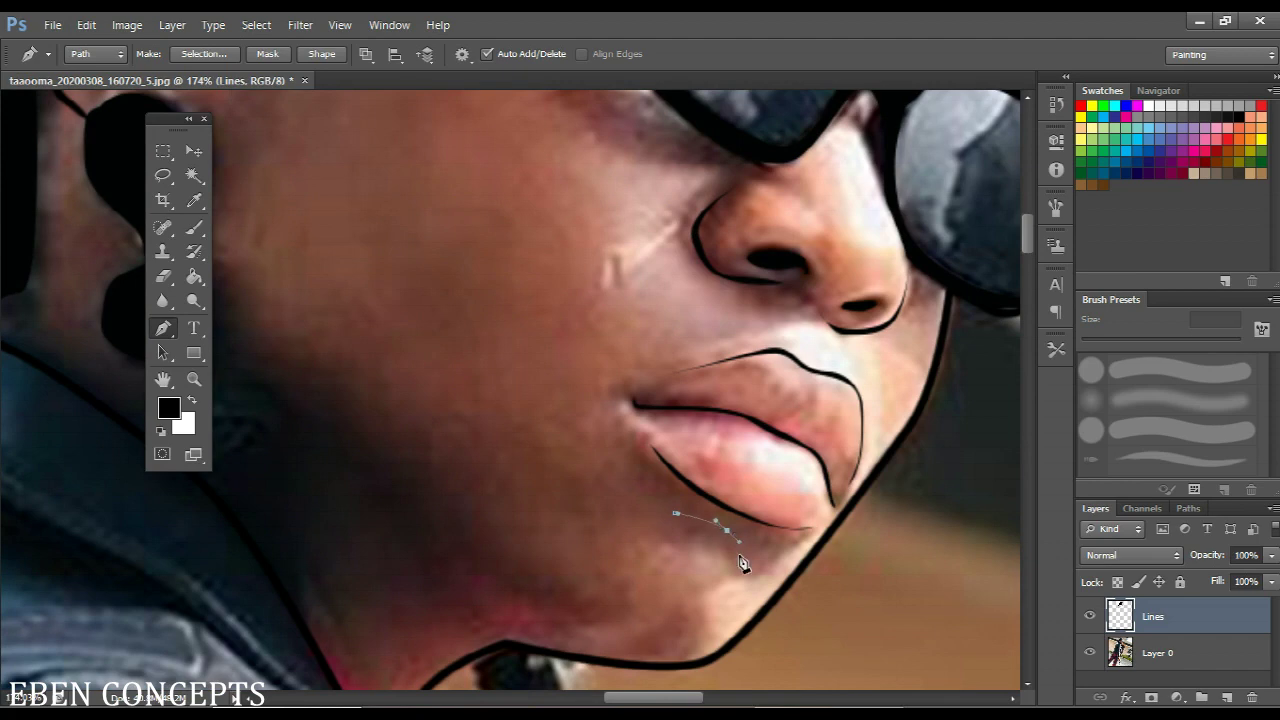
right_click(737, 556)
left_click(817, 303)
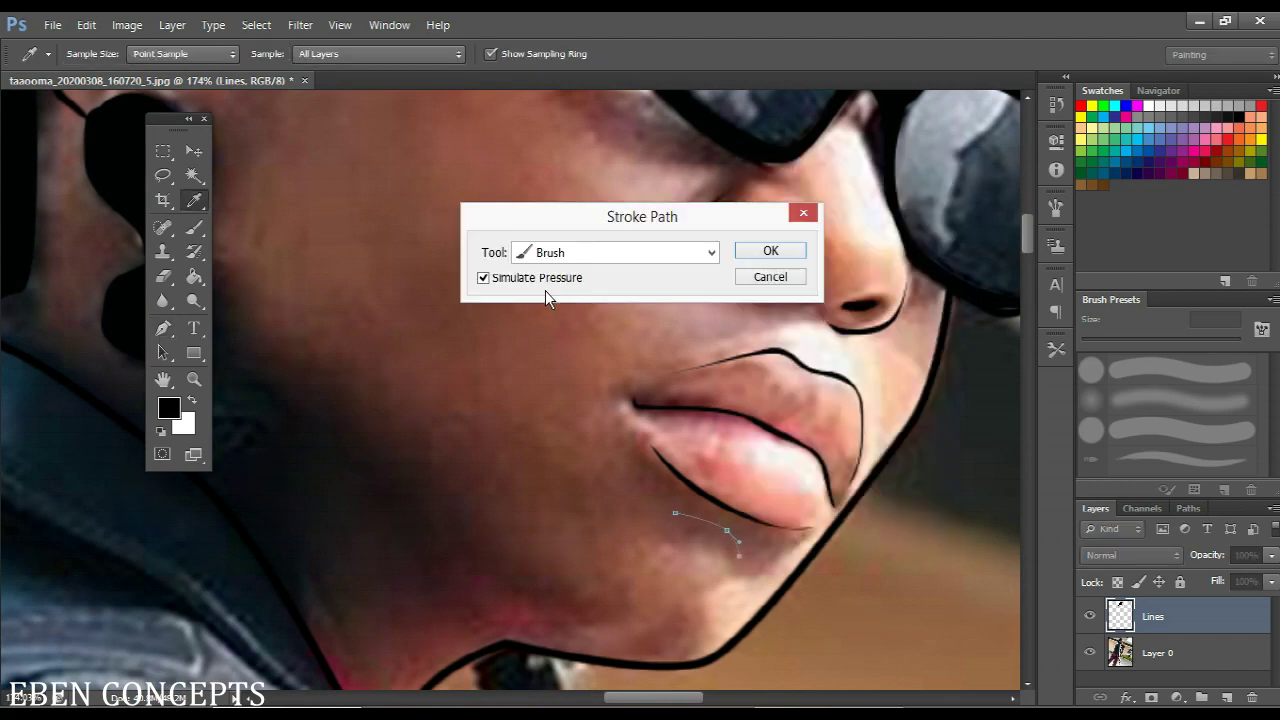
key("Return")
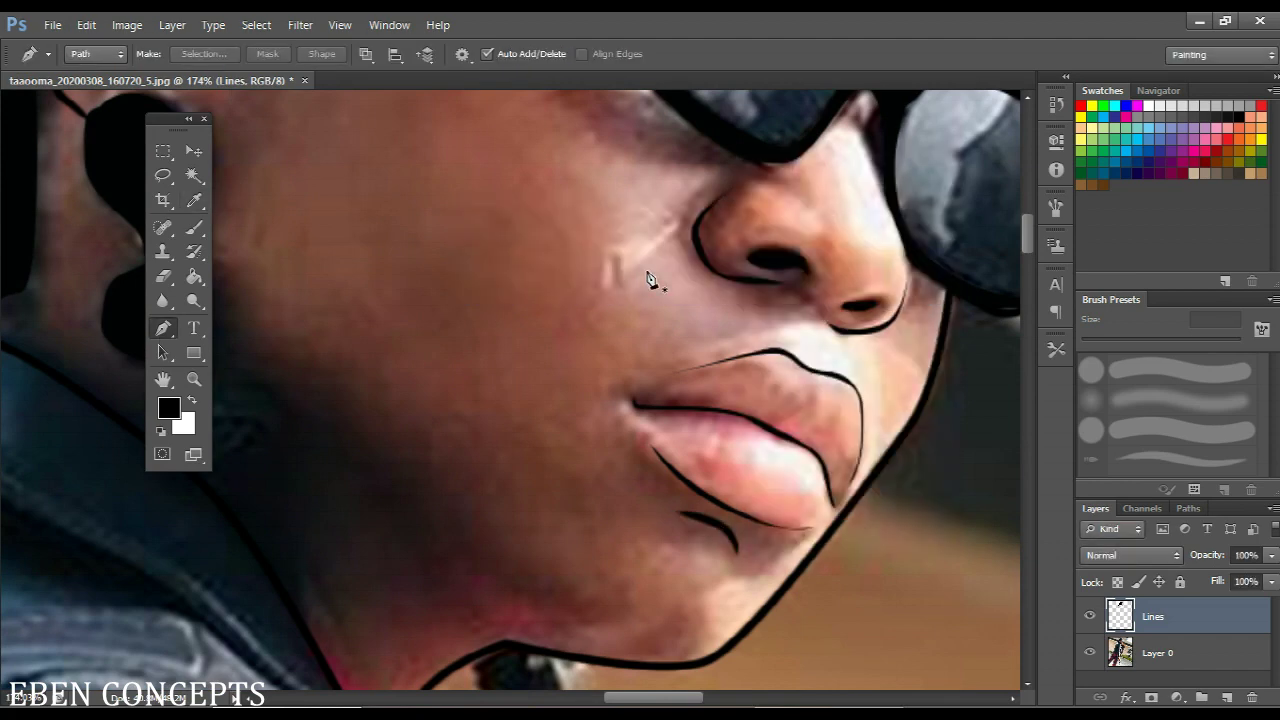
Trace a closed path around the eyebrow above the near sunglasses lens
mouse_move(609, 405)
left_mouse_down()
mouse_move(586, 550)
mouse_move(543, 687)
left_mouse_up()
scroll(626, 286, "up", 5)
left_click_drag(508, 252, 605, 250)
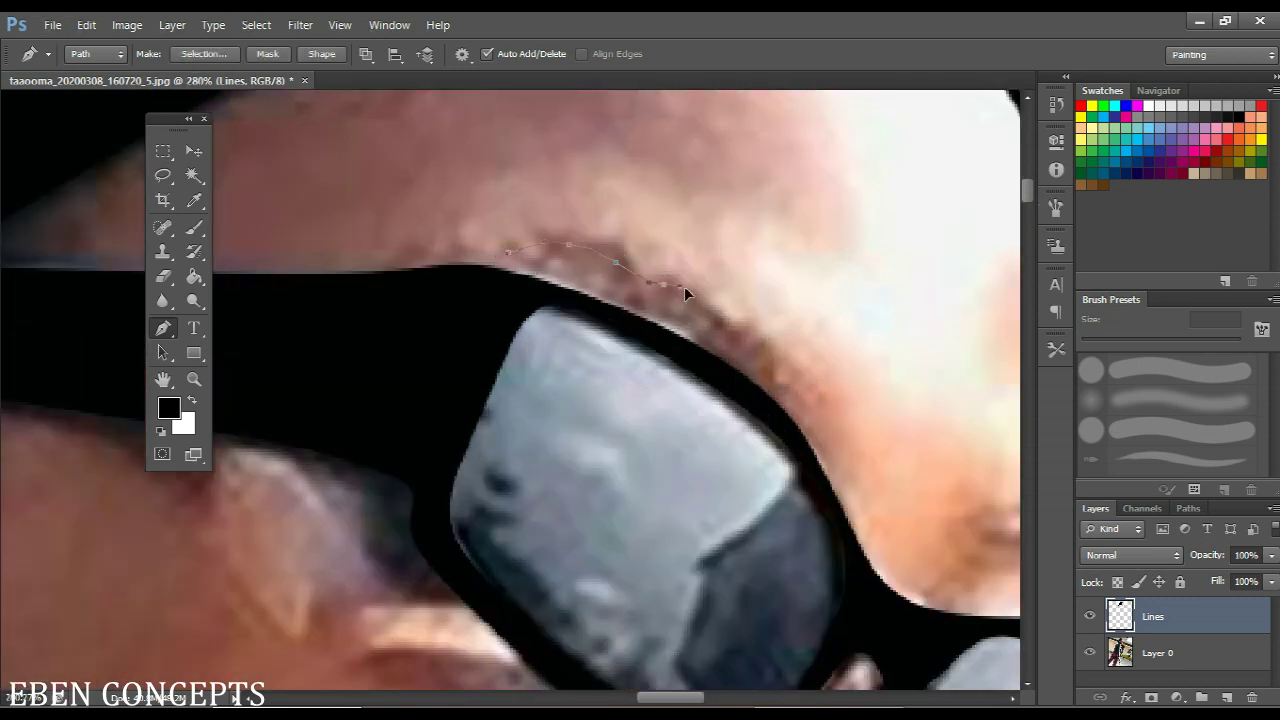
left_click_drag(723, 324, 753, 352)
left_click(779, 405)
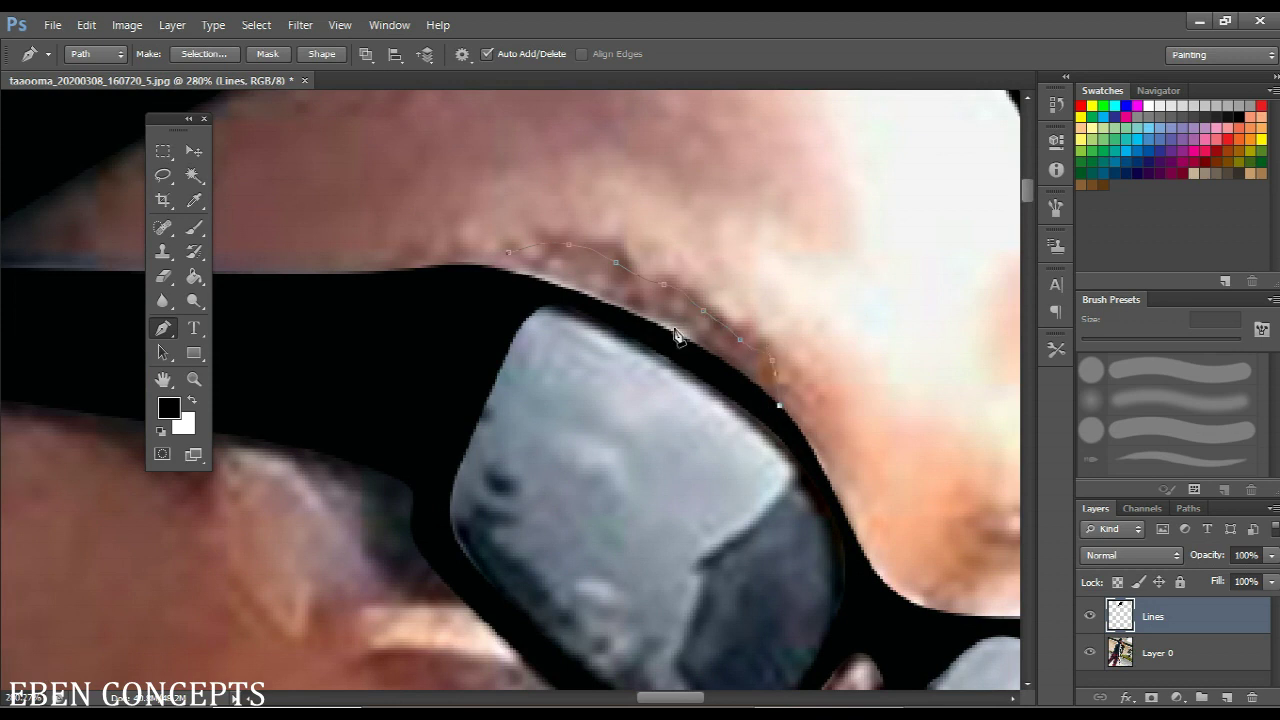
left_click(508, 253)
Trace a closed path around the eyebrow above the far sunglasses lens, ending at the forehead outline
left_click_drag(547, 268, 317, 173)
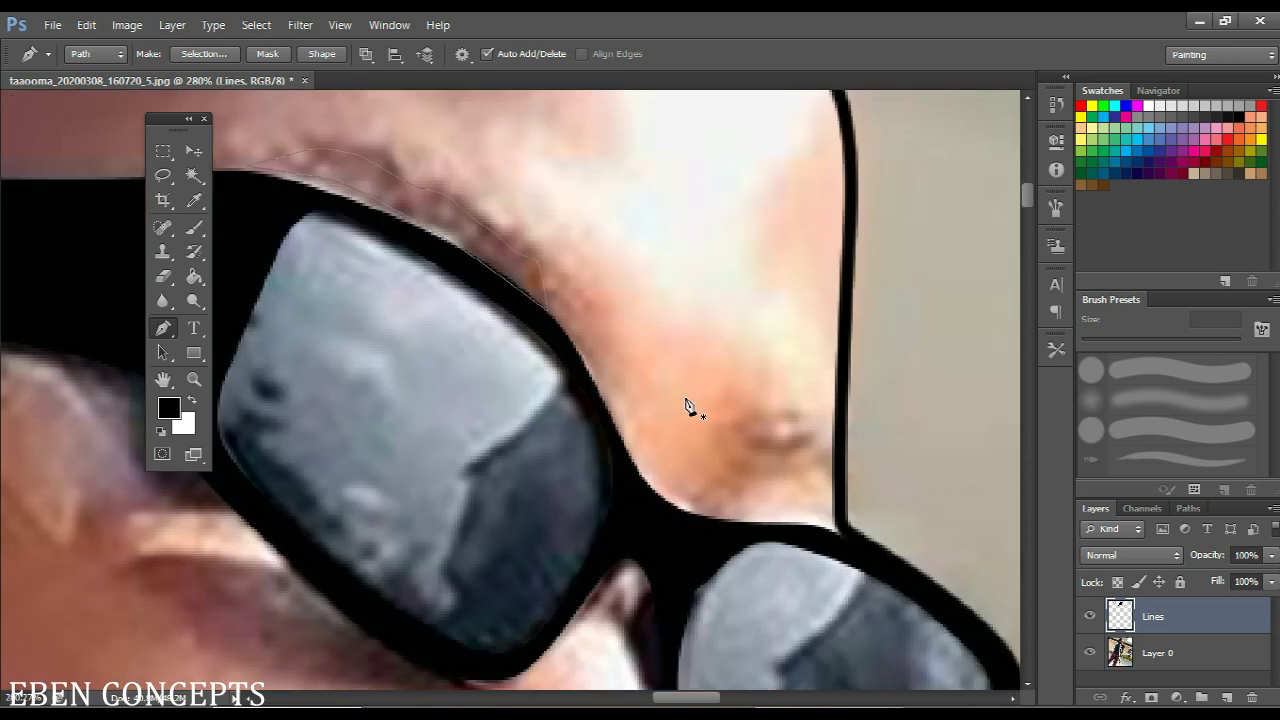
left_click_drag(737, 427, 810, 438)
mouse_move(822, 443)
left_mouse_down()
mouse_move(837, 480)
mouse_move(826, 483)
mouse_move(766, 458)
mouse_move(728, 463)
mouse_move(740, 434)
left_mouse_up()
scroll(735, 430, "down", 4)
right_click(731, 428)
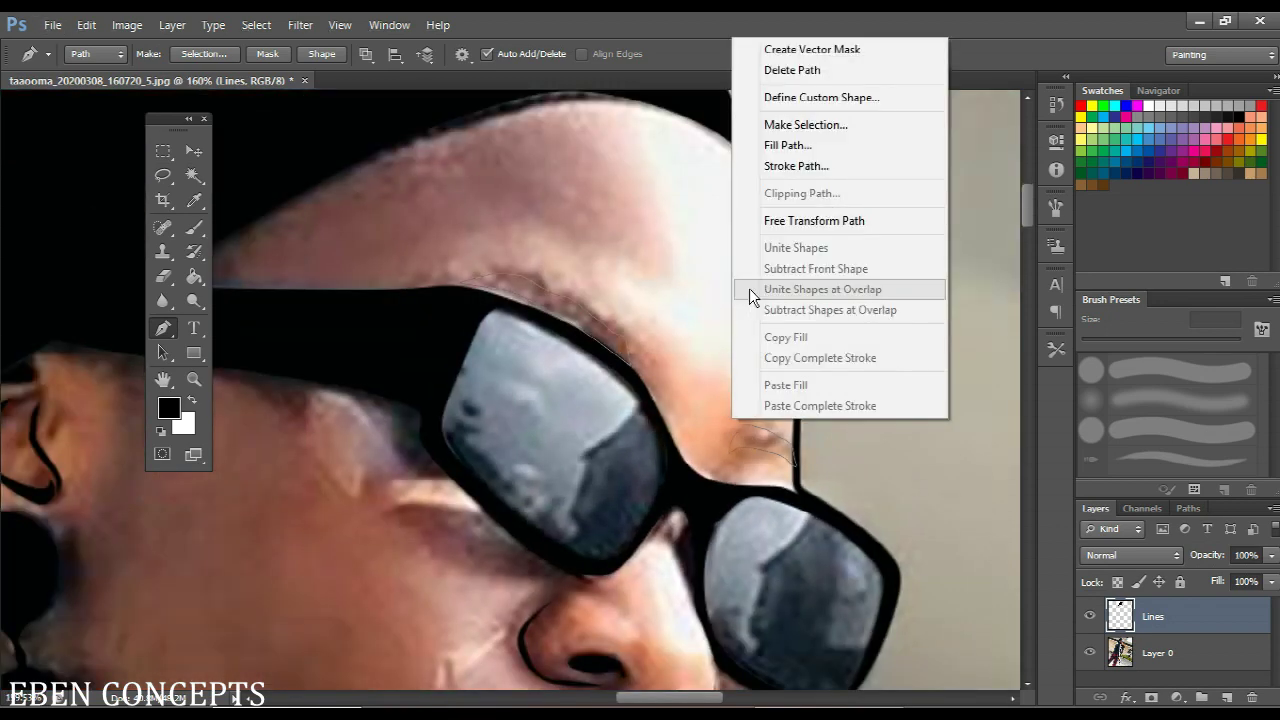
left_click(798, 166)
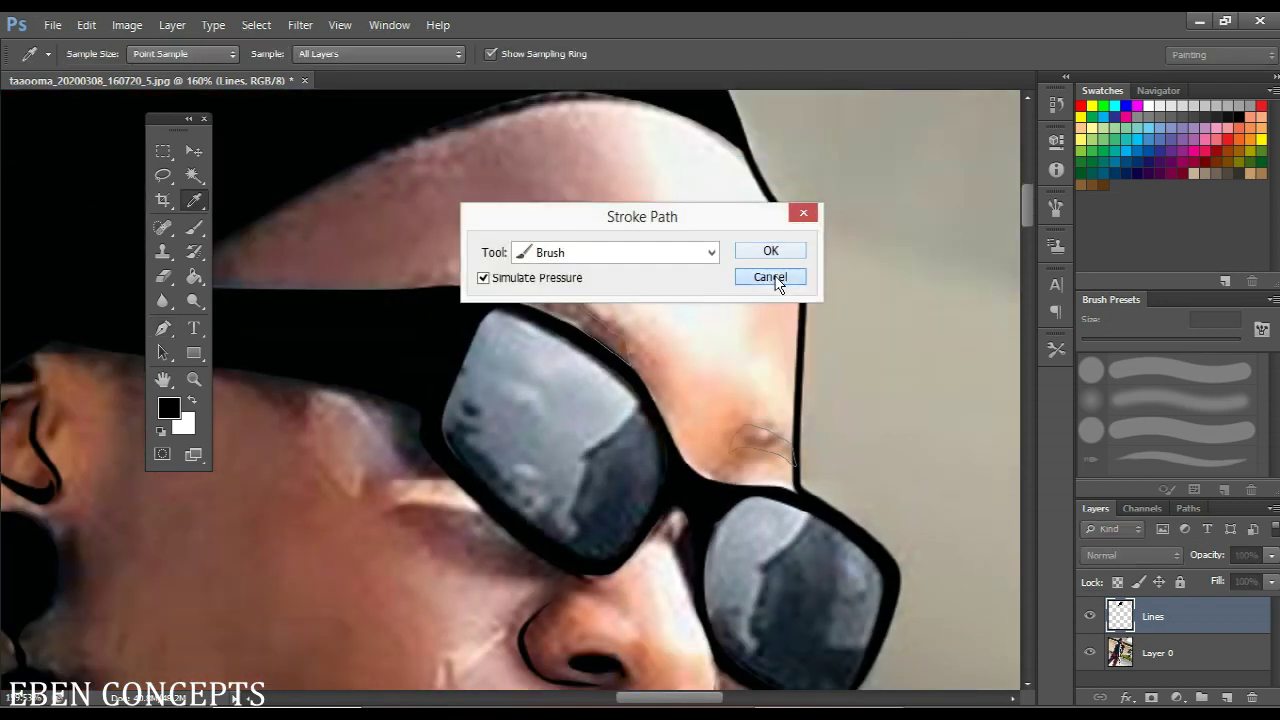
left_click(775, 278)
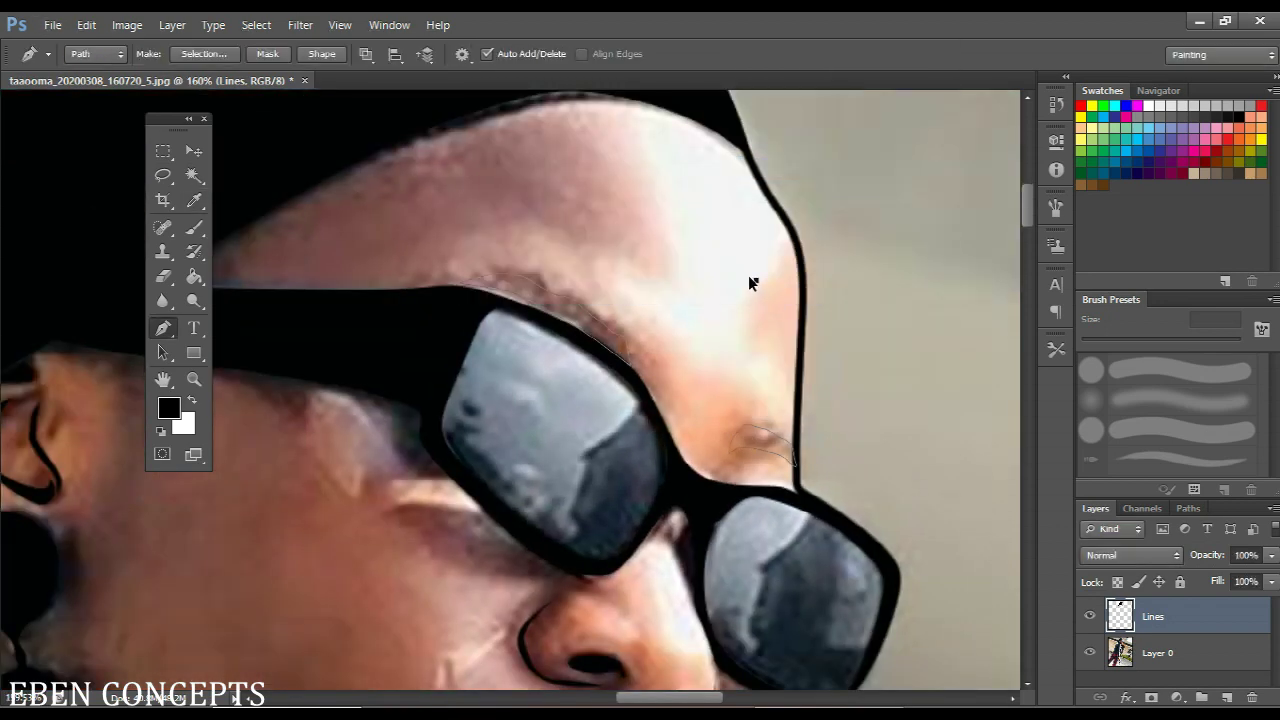
Fill both eyebrow paths with black in Normal mode at 100% opacity on the Lines layer
right_click(751, 286)
left_click(777, 389)
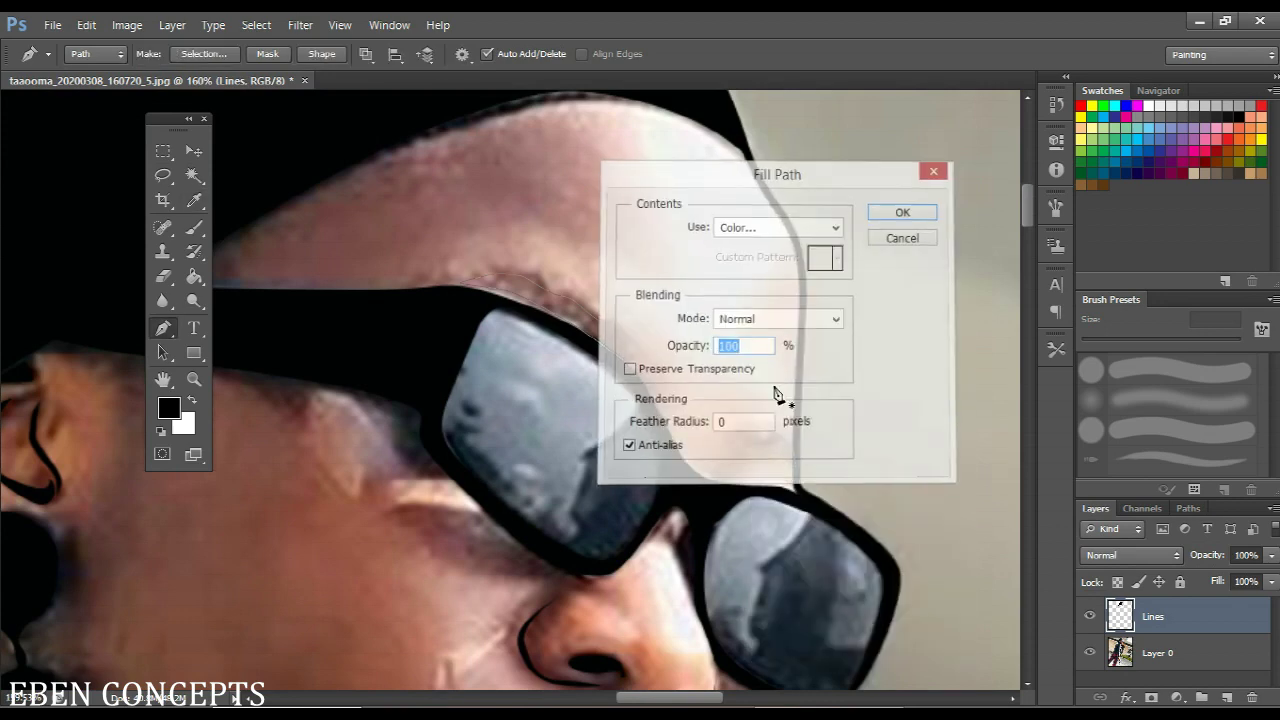
key("Return")
scroll(343, 323, "down", 4)
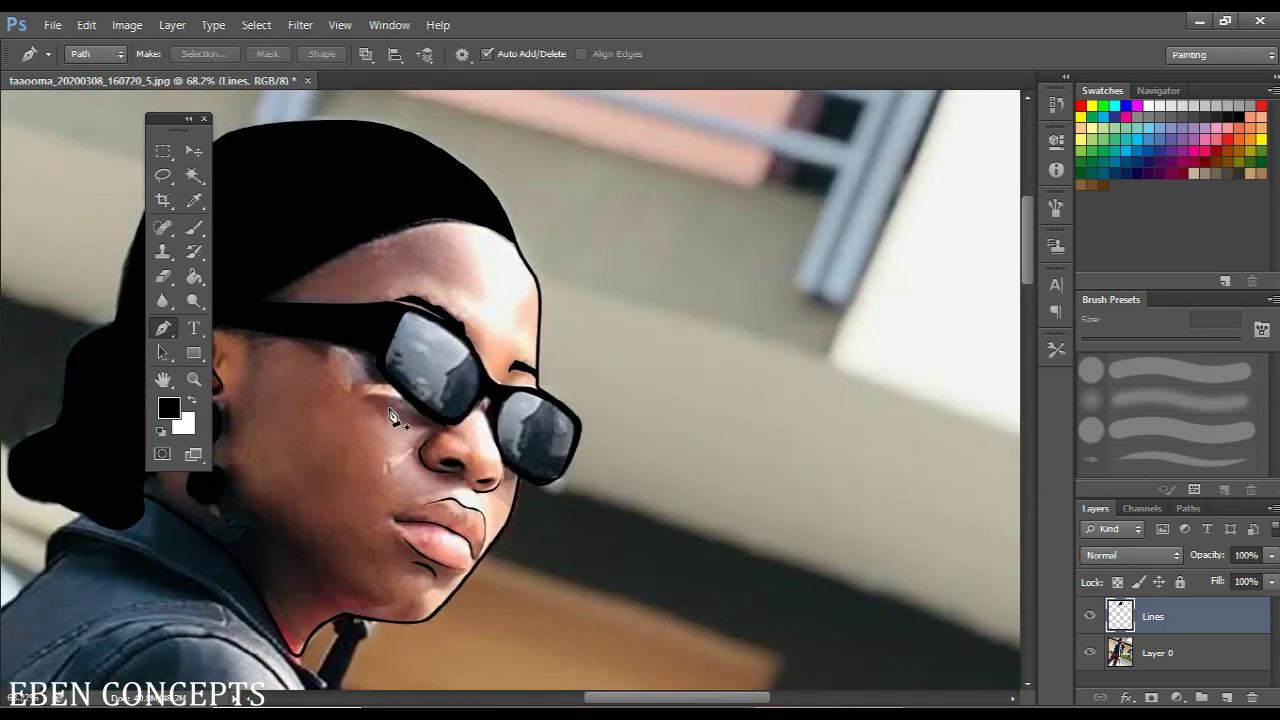
Compare the line art with the photo by toggling the visibility of Layer 0, leaving the photo hidden
left_click_drag(391, 427, 601, 397)
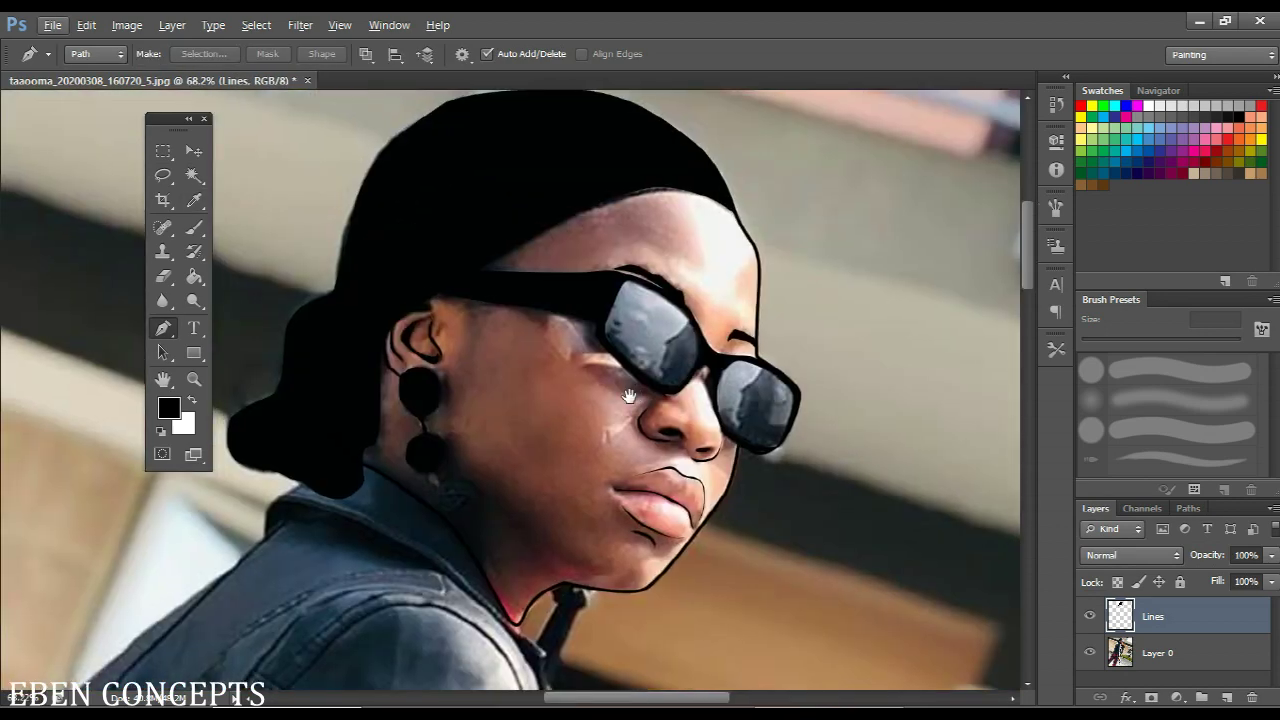
left_click(1091, 654)
scroll(520, 345, "down", 3)
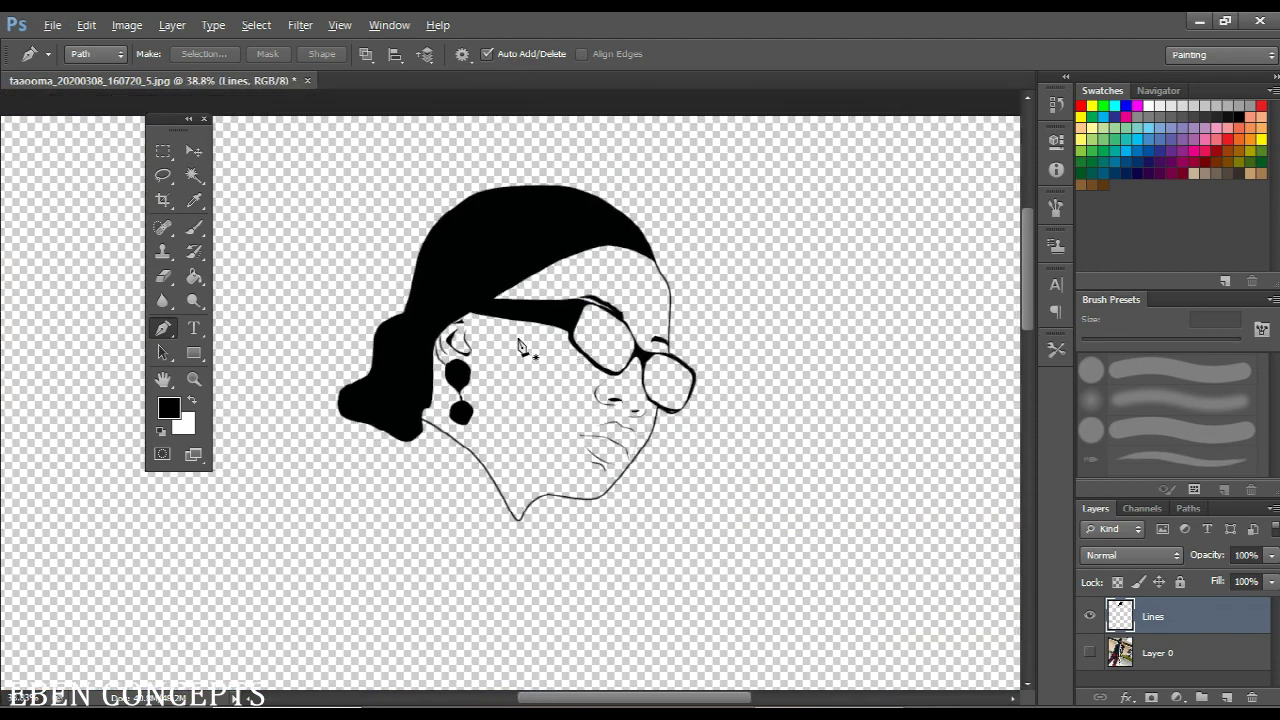
scroll(520, 345, "down", 2)
scroll(510, 390, "up", 4)
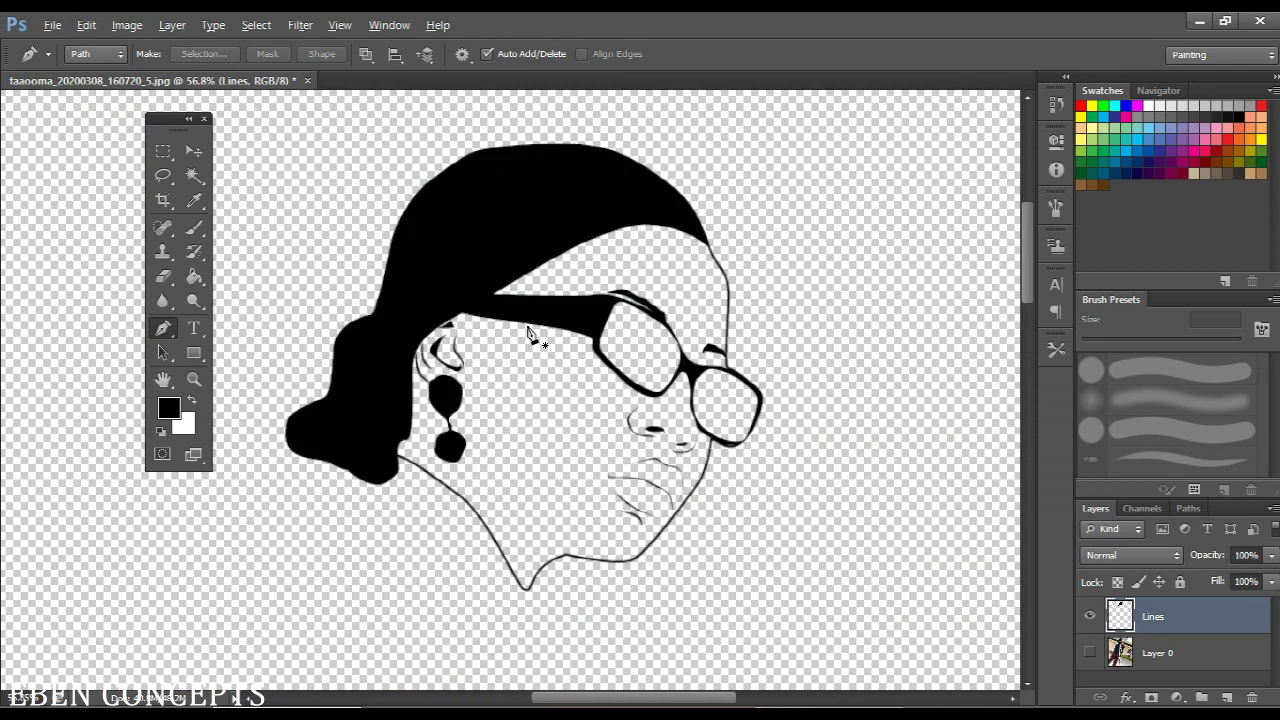
left_click(1090, 653)
left_click(1091, 654)
left_click(1091, 653)
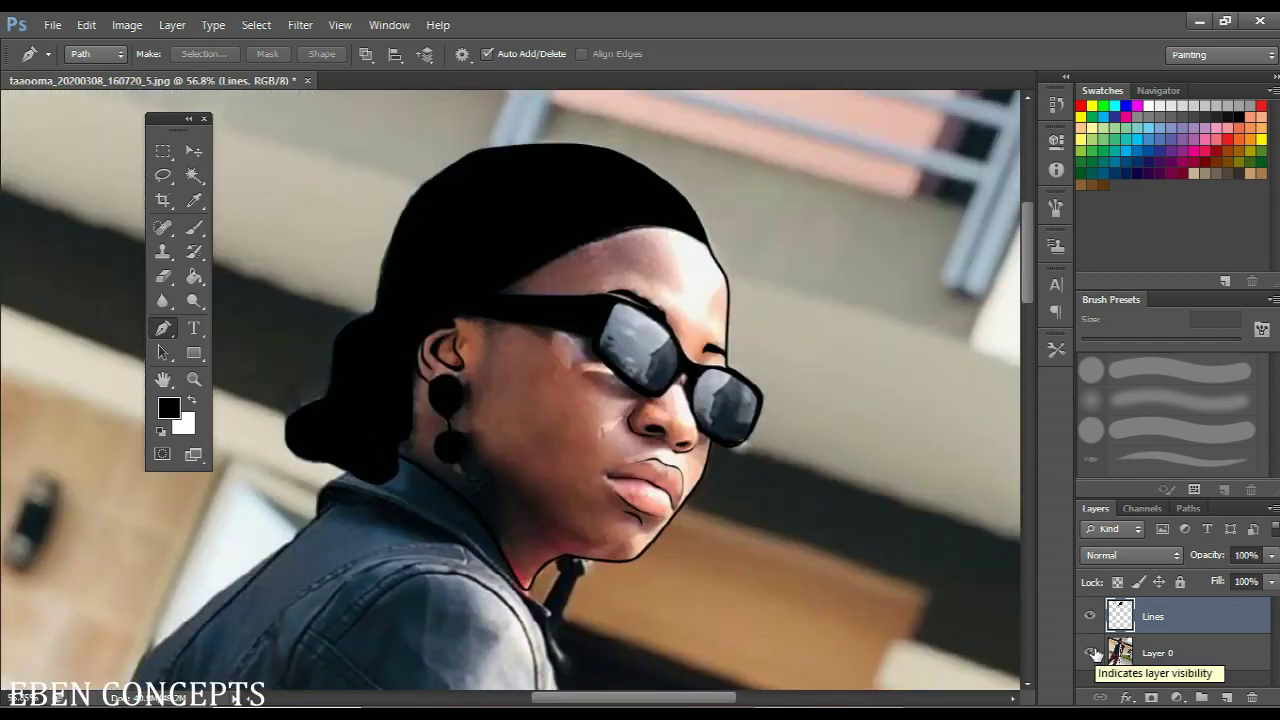
left_click(1091, 653)
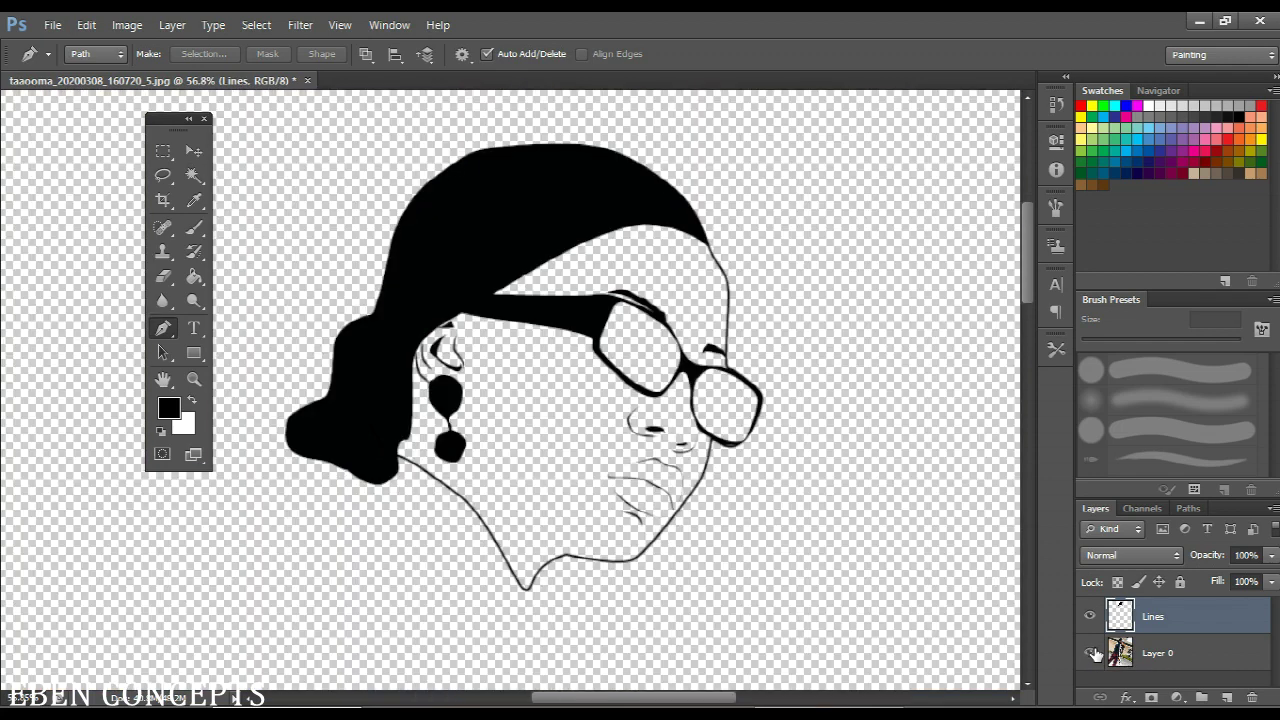
left_click(1091, 653)
left_click(1091, 653)
Create a new layer named skin and place it directly below the Lines layer
key("ctrl+shift+n")
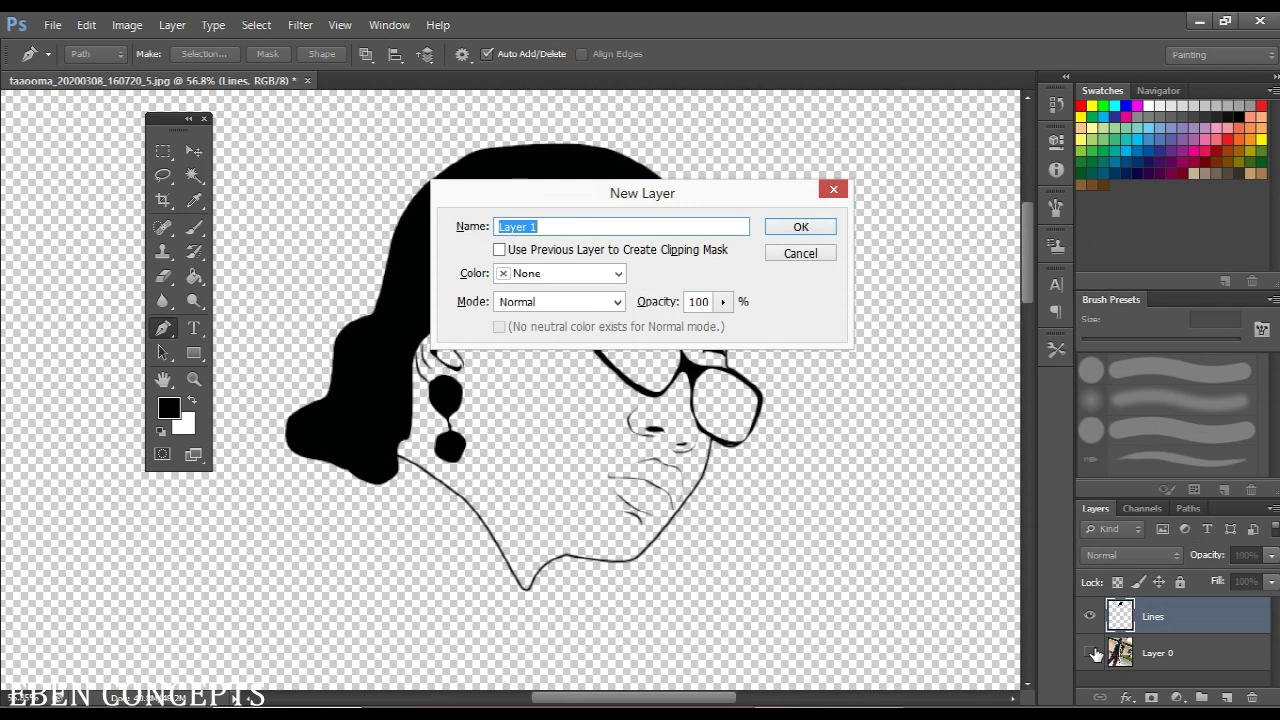
type("skin")
key("Return")
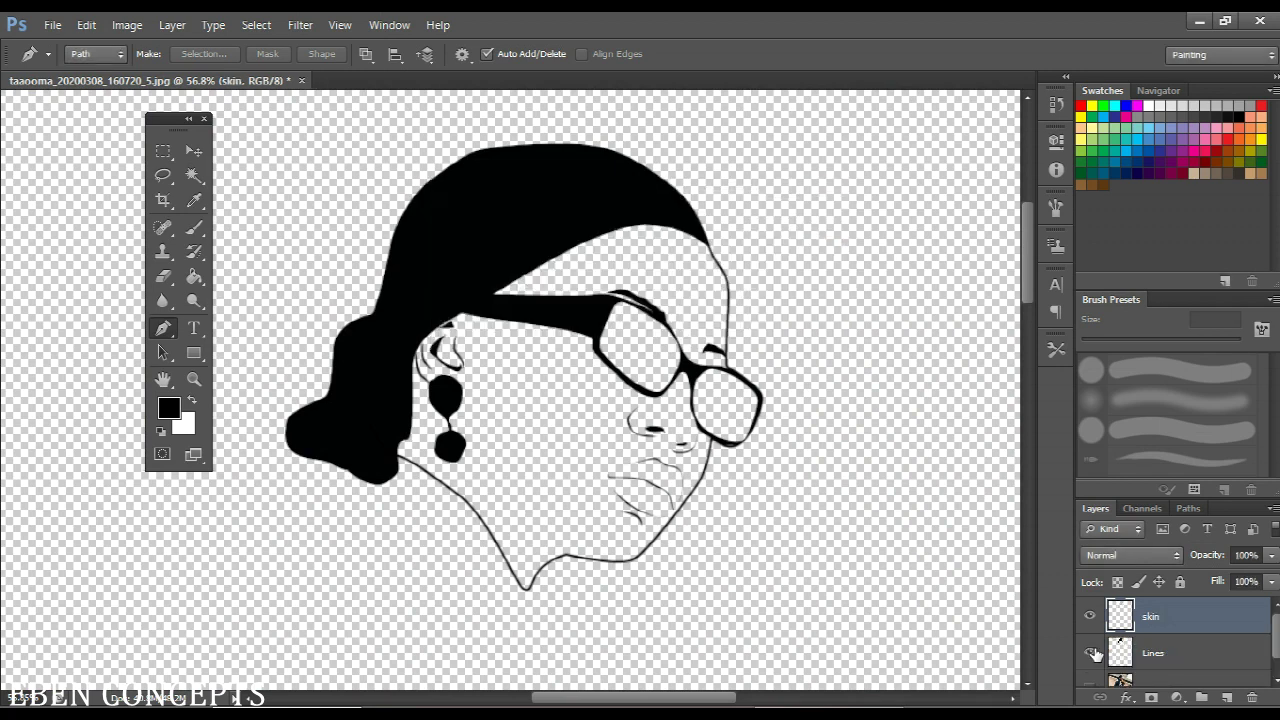
left_click(1157, 652)
left_click(1188, 624)
key("ctrl+bracketleft")
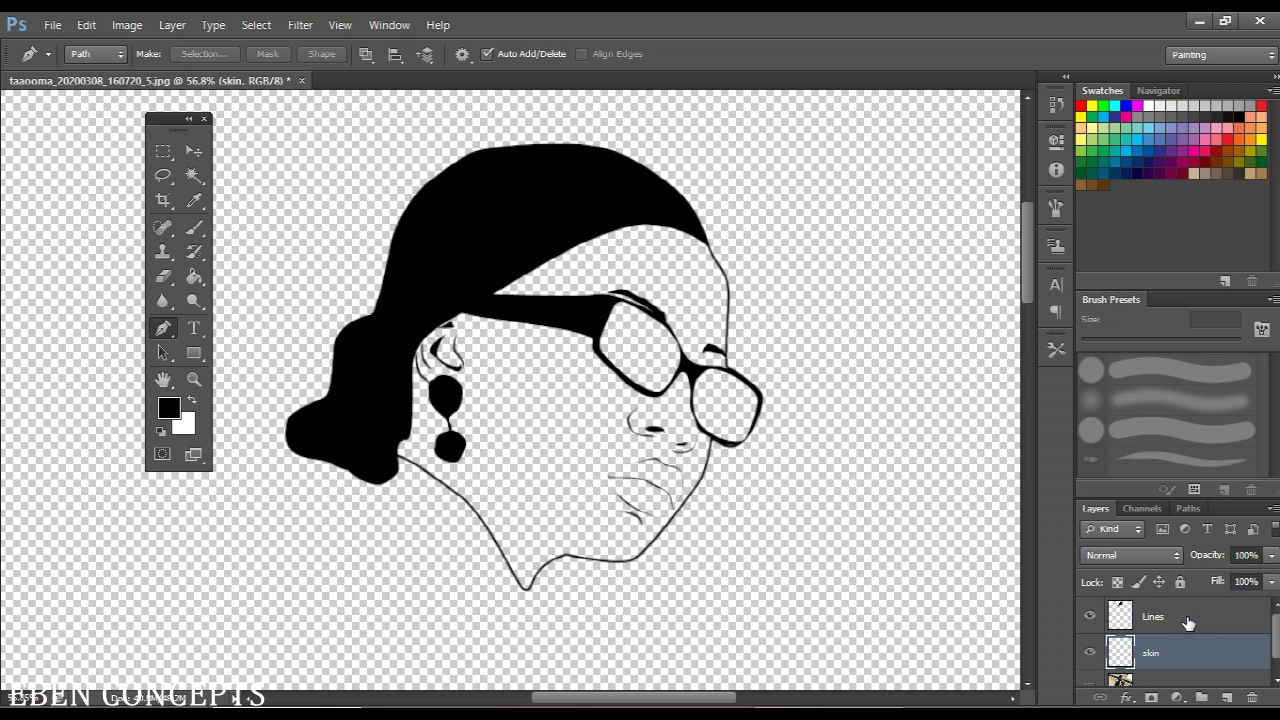
Select the head's interior on the Lines layer with the Magic Wand, including the ear, lip and nose areas
left_click(194, 175)
key("alt+bracketright")
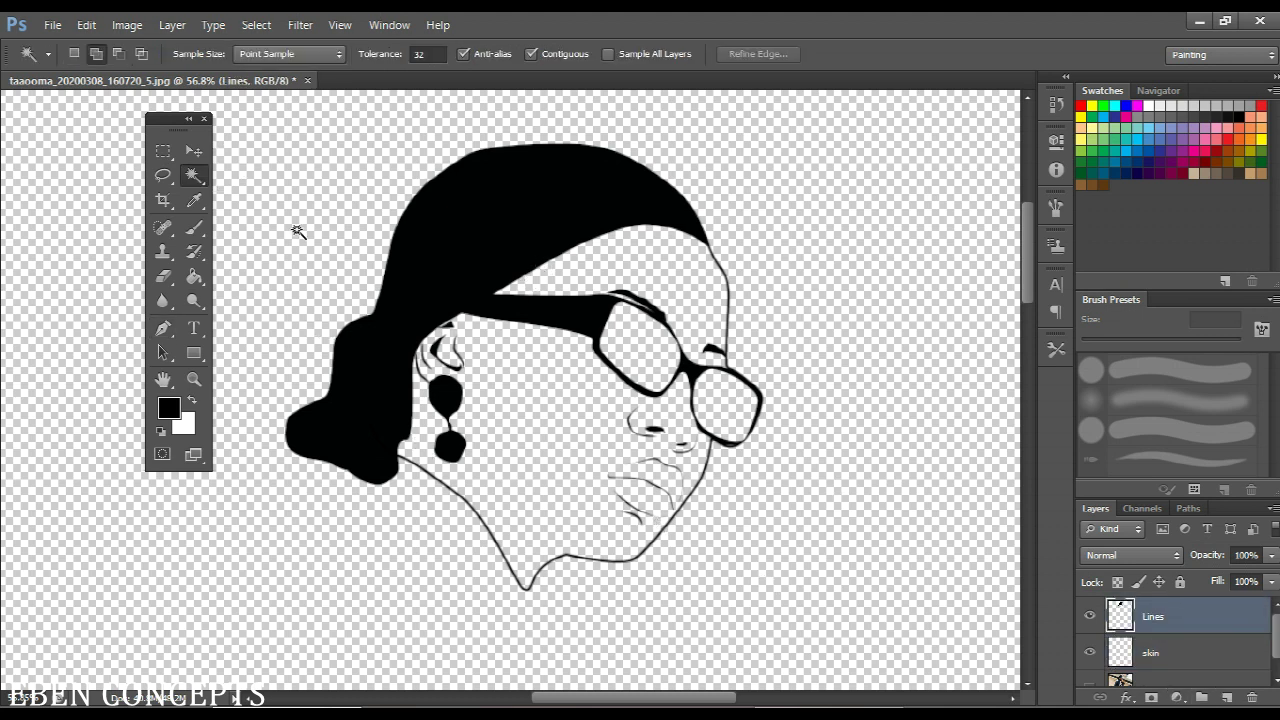
left_click(591, 405)
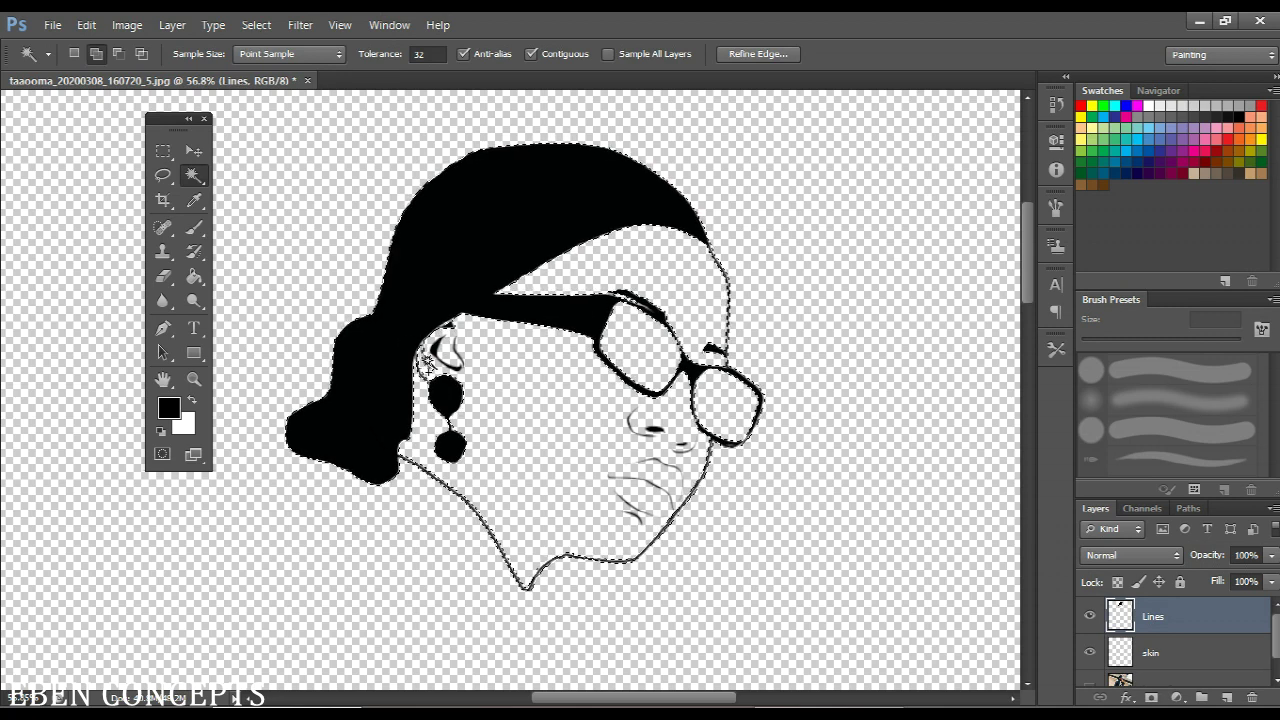
left_click(428, 366)
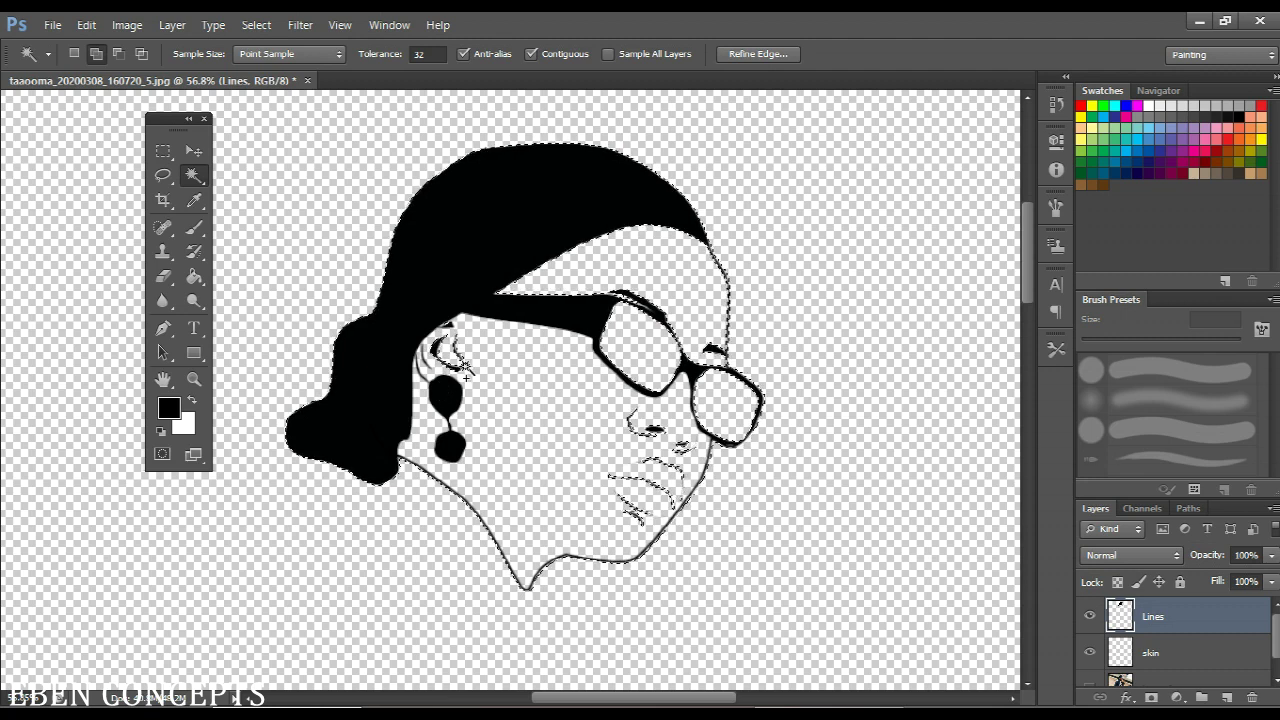
scroll(455, 345, "up", 2)
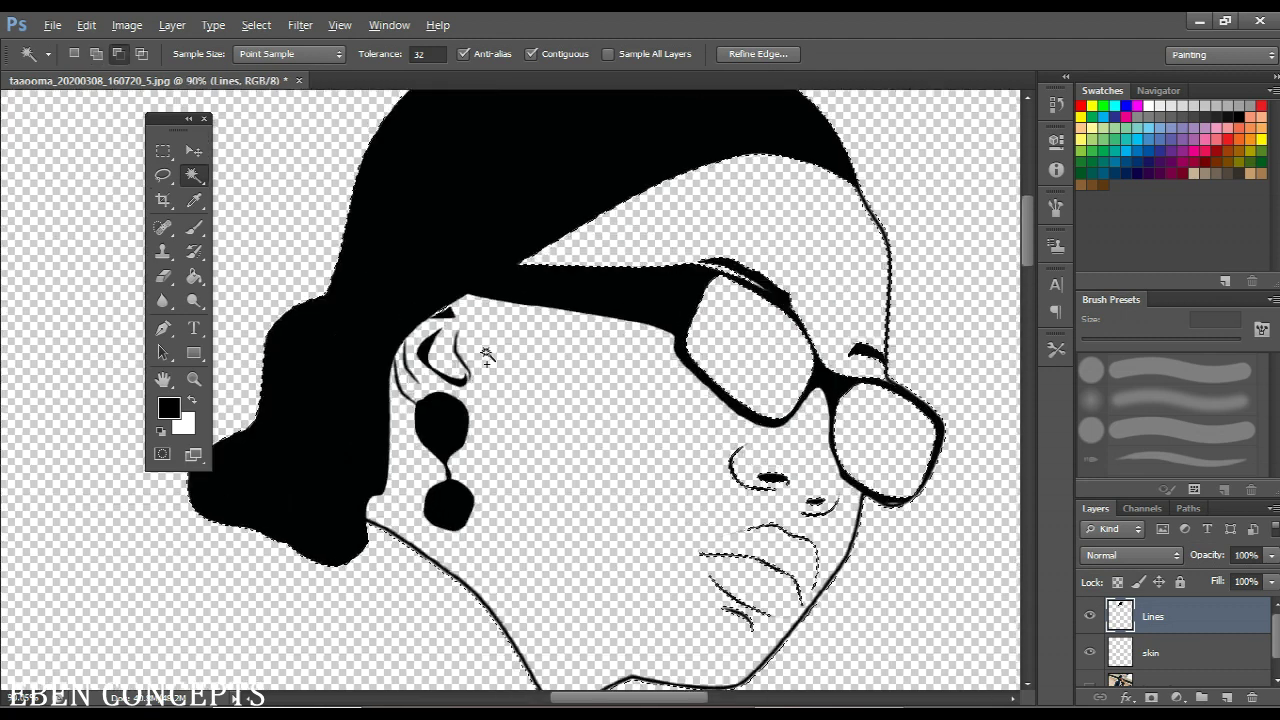
left_click(766, 566)
left_click(779, 529)
left_click(750, 487)
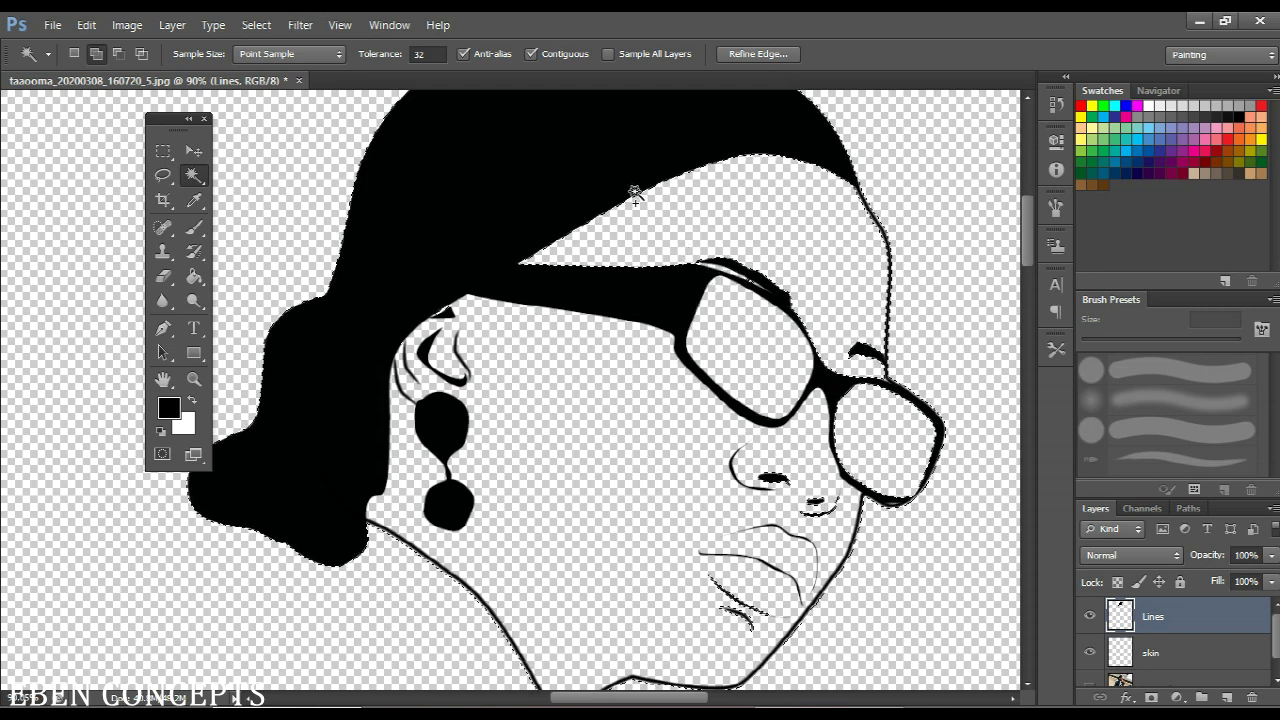
Expand the head selection by 4 pixels
left_click(259, 28)
mouse_move(420, 232)
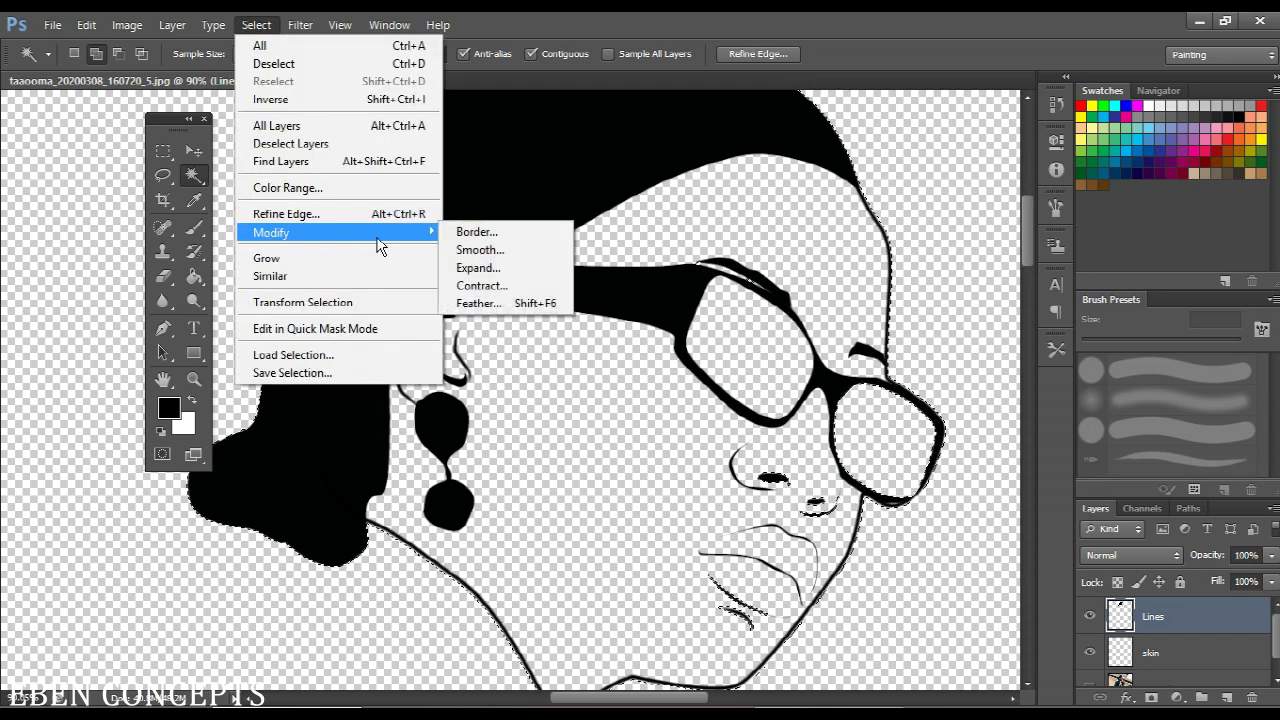
left_click(509, 267)
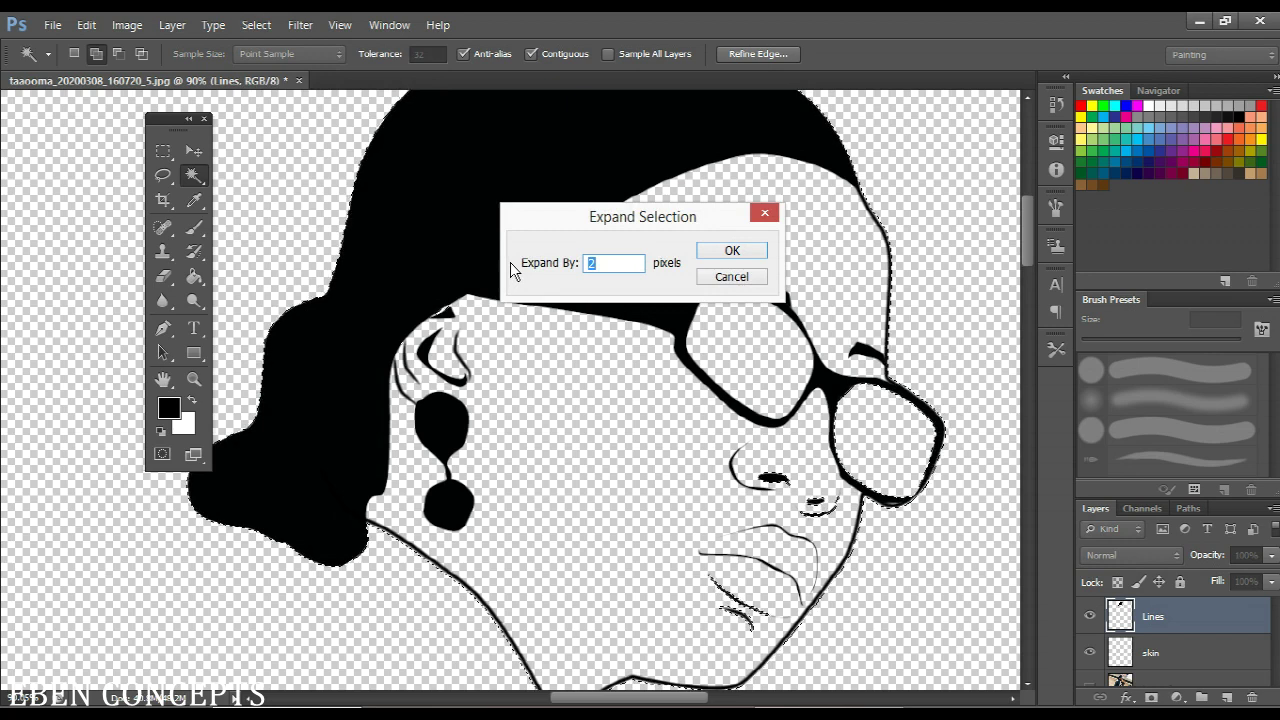
type("4")
key("Return")
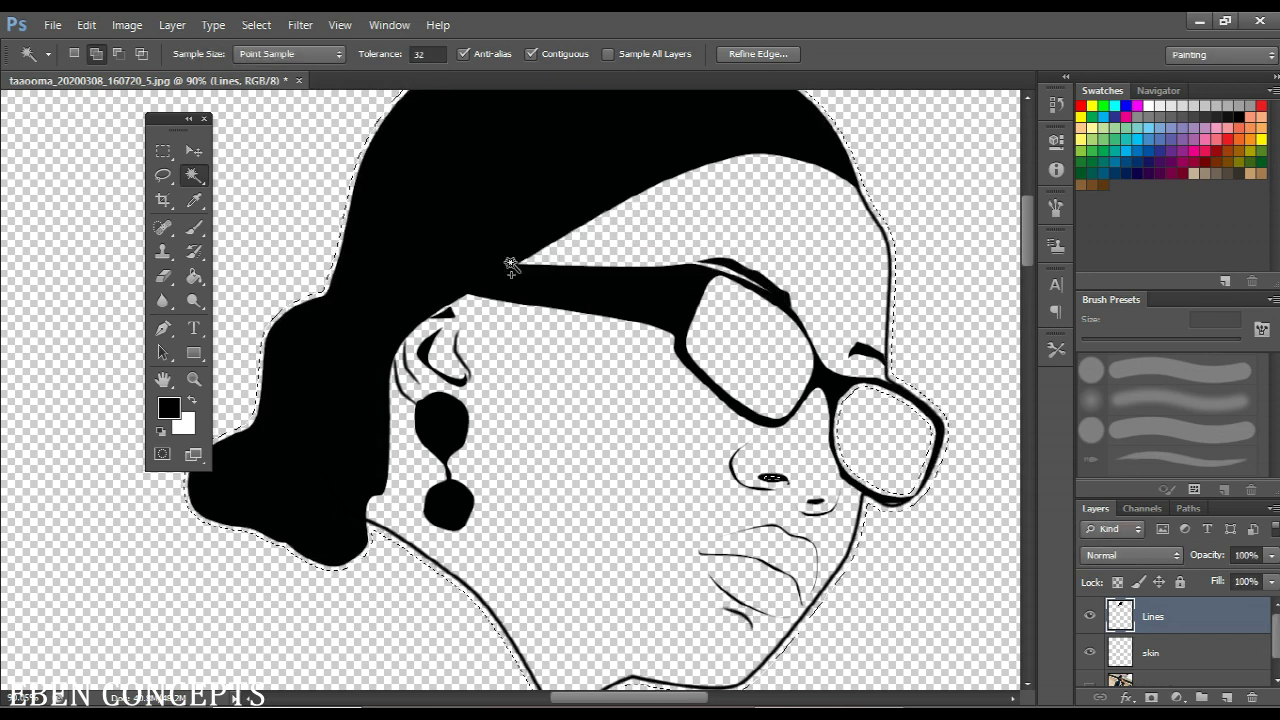
Make the skin layer active and set the foreground color to orange-brown a55d08
scroll(1120, 635, "down", 1)
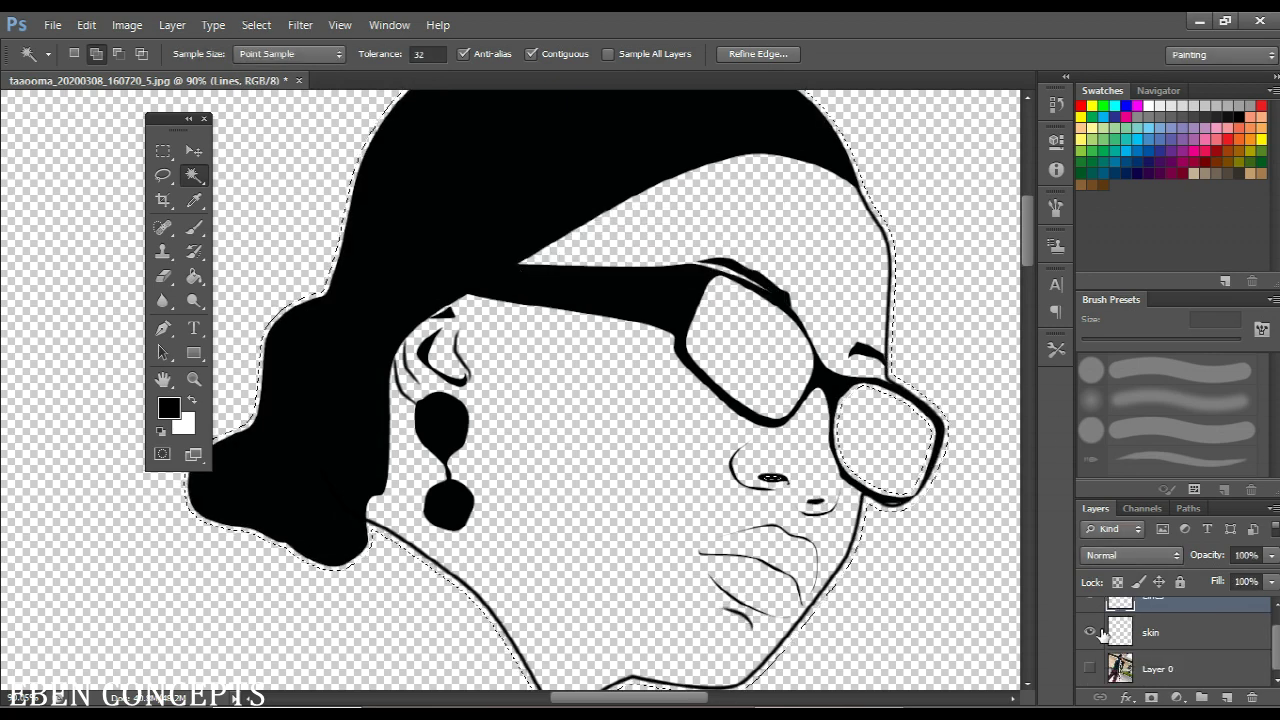
left_click(1135, 632)
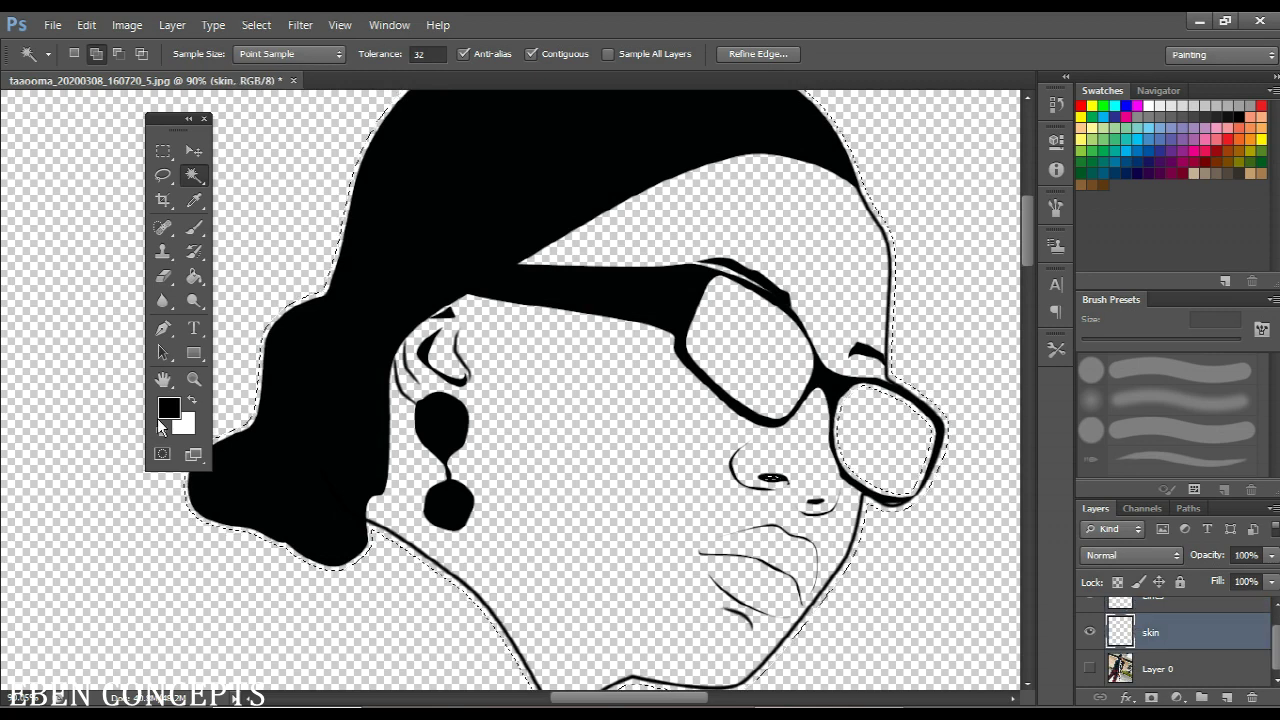
left_click(161, 418)
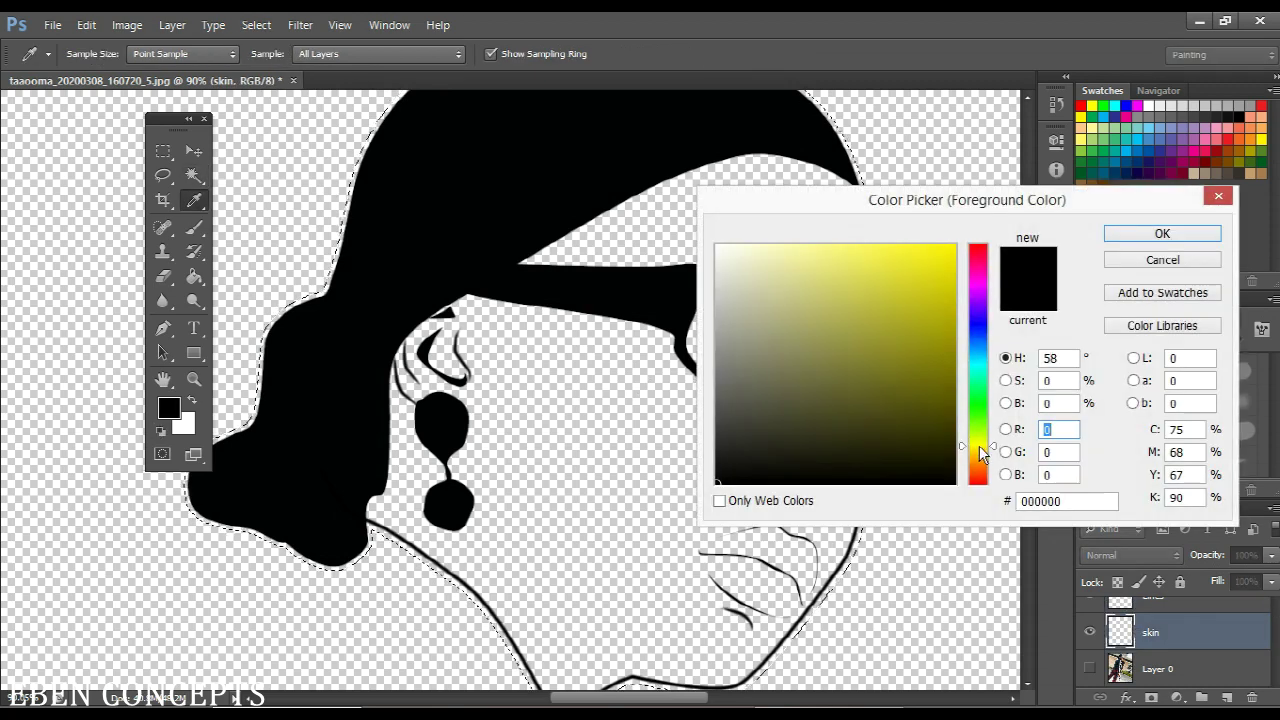
mouse_move(979, 447)
left_mouse_down()
mouse_move(979, 470)
mouse_move(979, 459)
left_mouse_up()
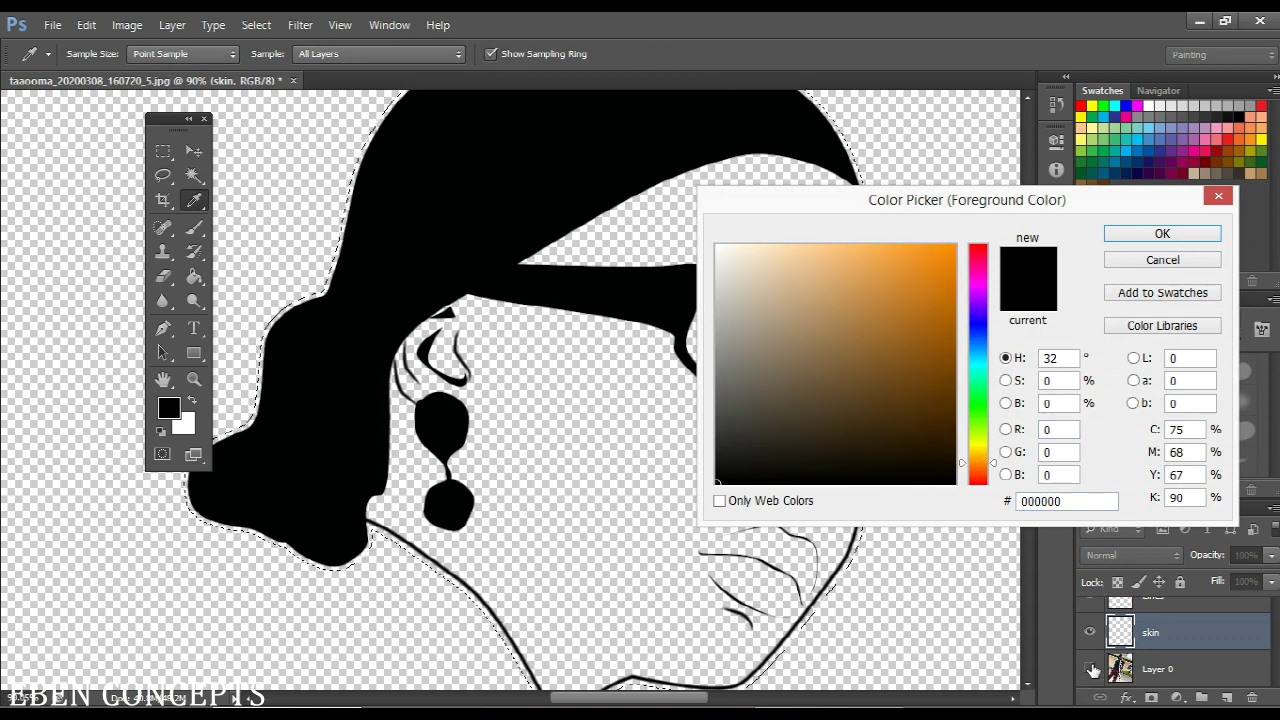
mouse_move(943, 373)
left_mouse_down()
mouse_move(931, 331)
mouse_move(944, 329)
left_mouse_up()
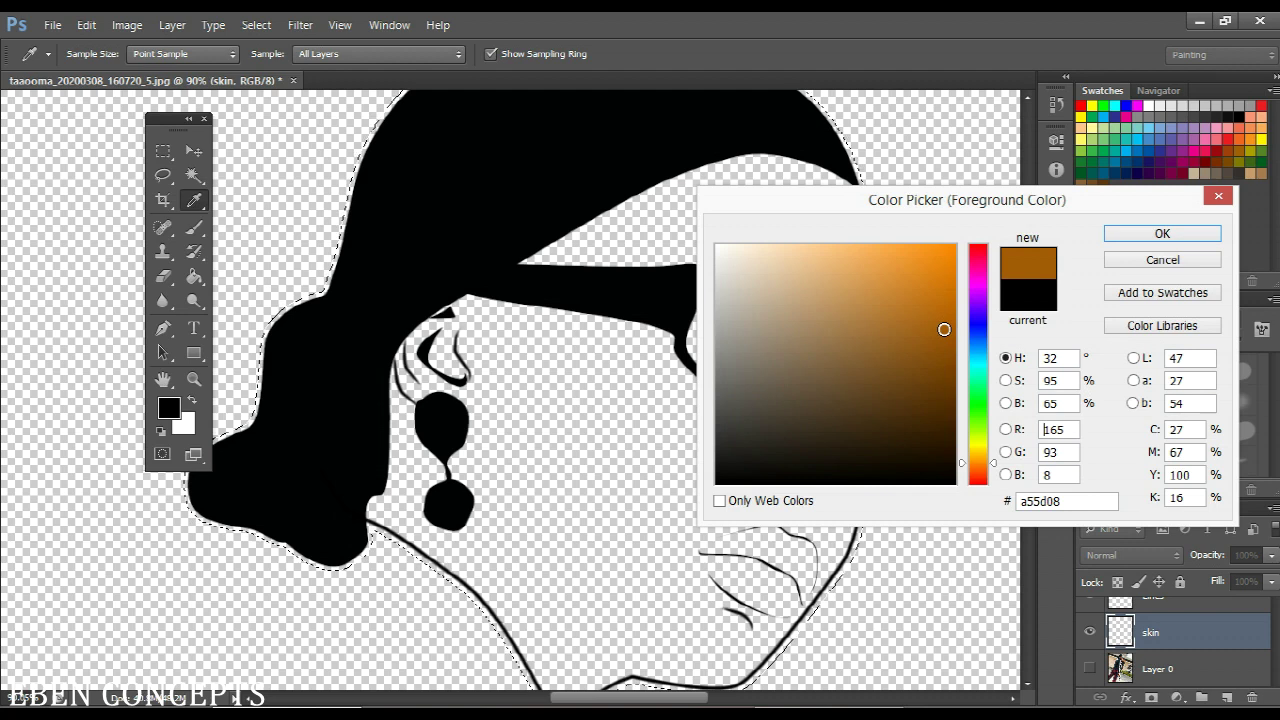
left_click(1160, 236)
Enlarge a hard round brush to 600 px and paint the face and neck orange-brown inside the selection
key("b")
right_click(731, 349)
left_click(845, 469)
key("Return")
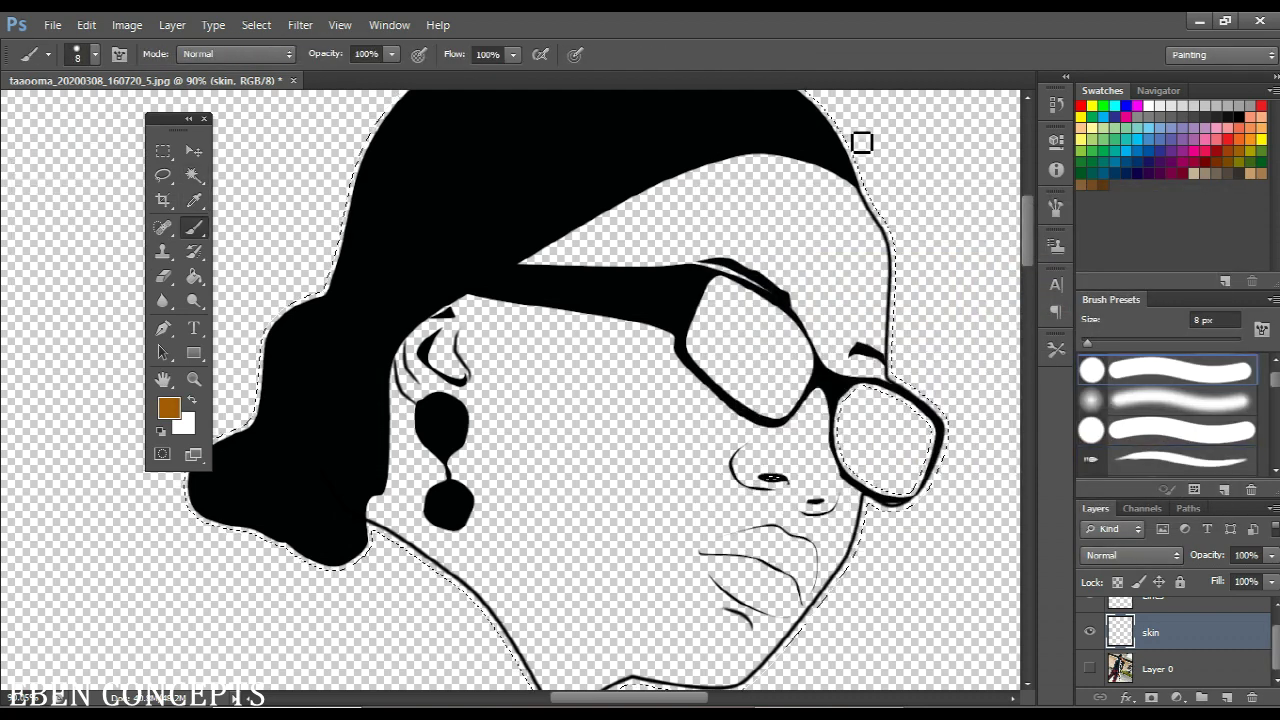
key("bracketright")
key("bracketright")
key("bracketright")
key("bracketright")
key("bracketright")
key("bracketright")
key("bracketright")
key("bracketright")
key("bracketright")
key("bracketright")
key("bracketright")
key("bracketright")
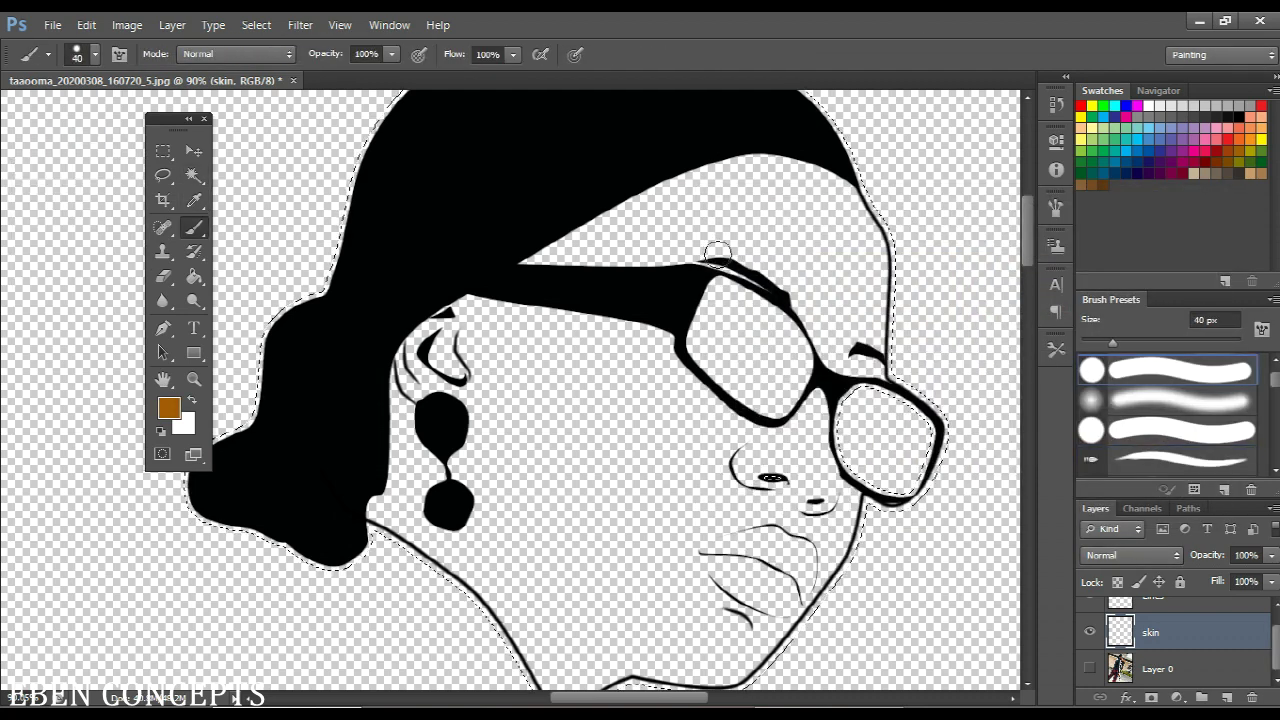
key("bracketright")
mouse_move(730, 268)
left_mouse_down()
mouse_move(625, 355)
mouse_move(700, 470)
left_mouse_up()
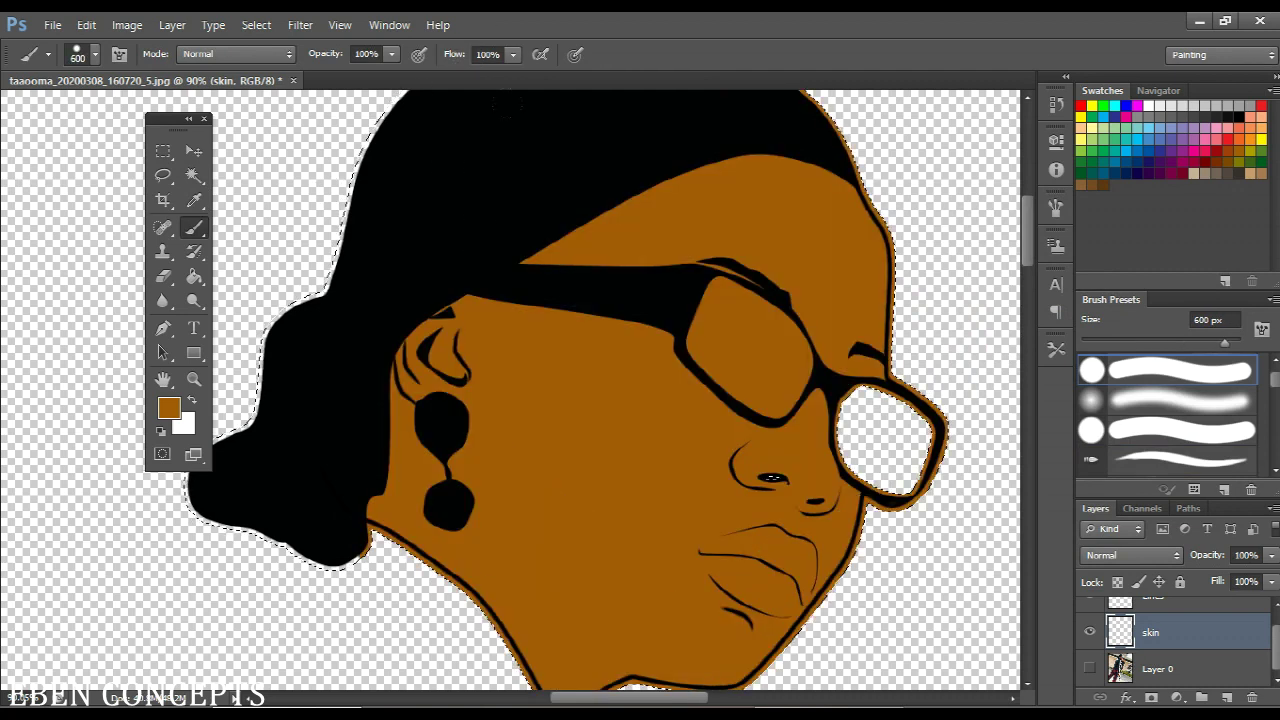
Clear the selection and paint the skin color freely over the whole head and neck, past the outlines
scroll(531, 331, "down", 5)
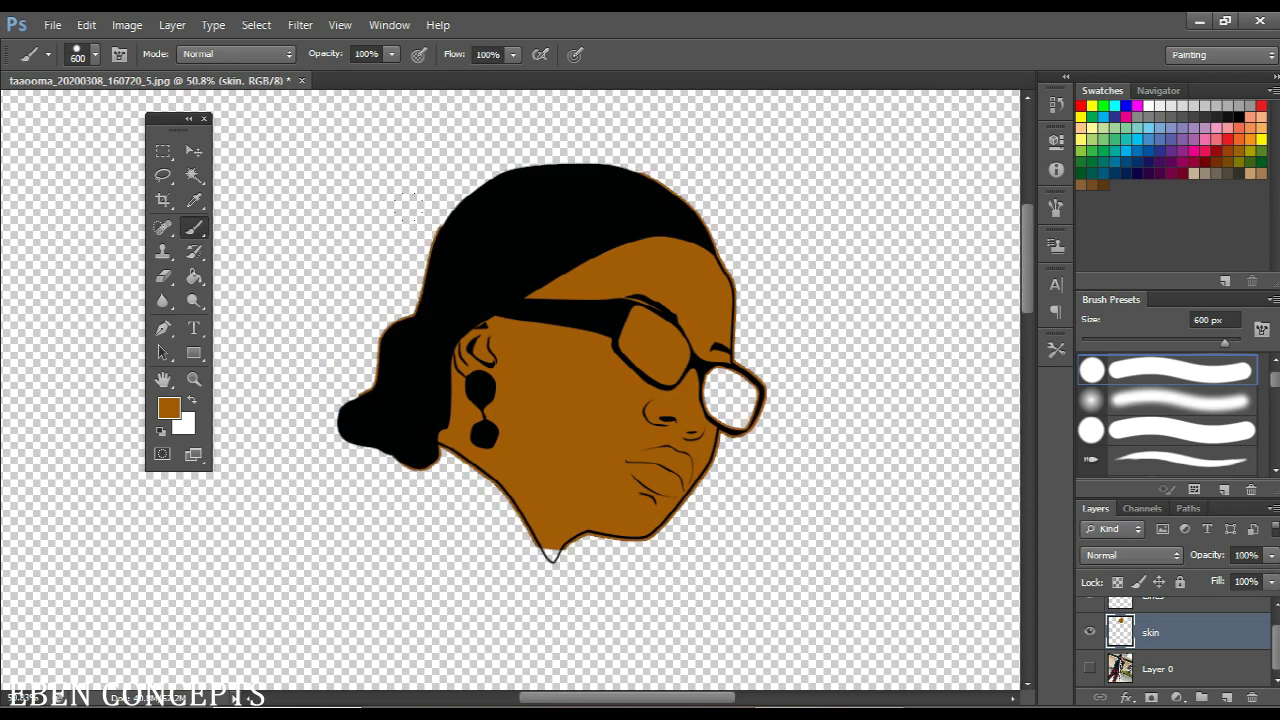
mouse_move(680, 410)
left_mouse_down()
mouse_move(600, 460)
mouse_move(525, 380)
left_mouse_up()
mouse_move(551, 279)
left_mouse_down()
mouse_move(488, 400)
mouse_move(543, 437)
left_mouse_up()
scroll(630, 432, "down", 4)
scroll(1190, 645, "up", 1)
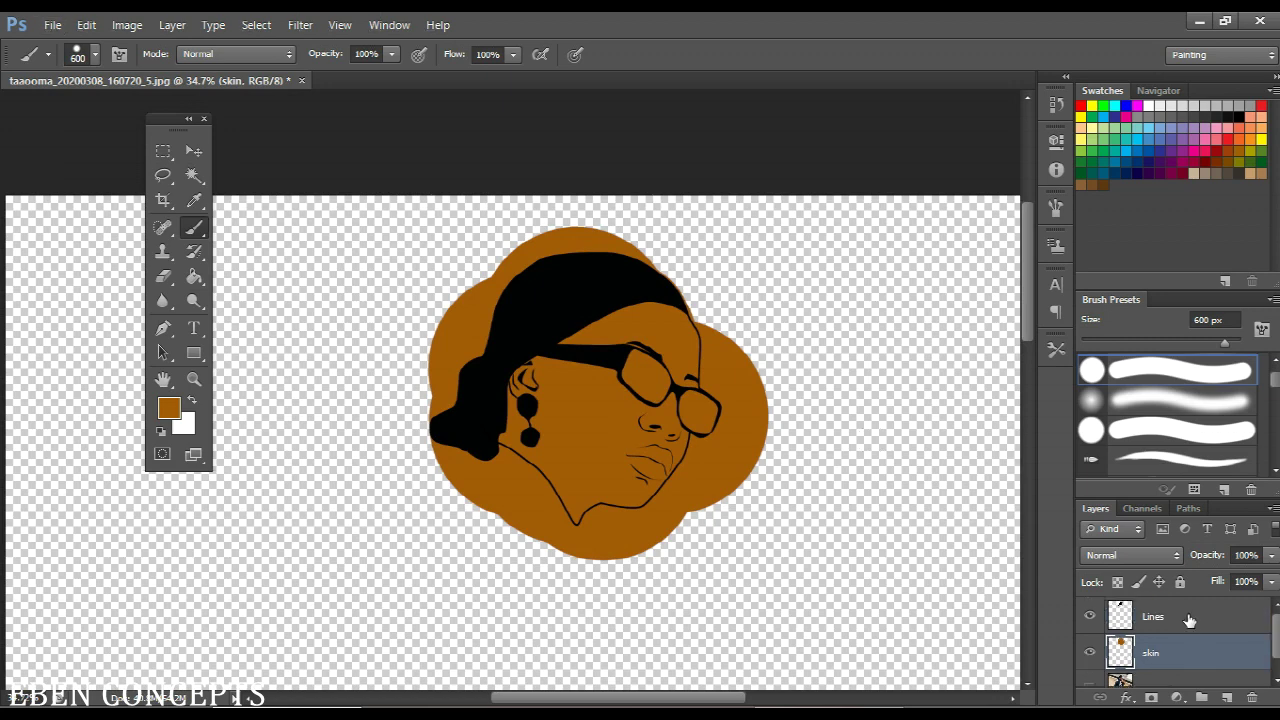
Select the area outside the head outline on the Lines layer with the Magic Wand
left_click(1165, 616)
key("w")
left_click(820, 515)
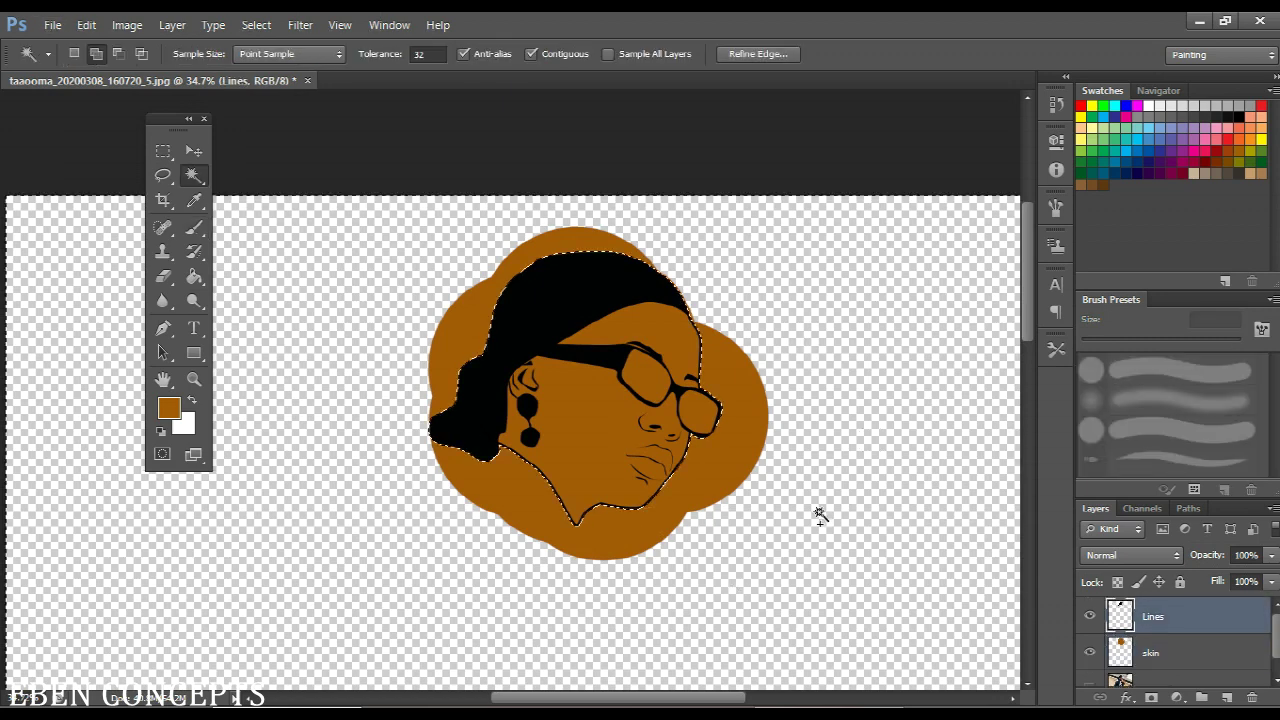
scroll(820, 517, "down", 1)
left_click(256, 25)
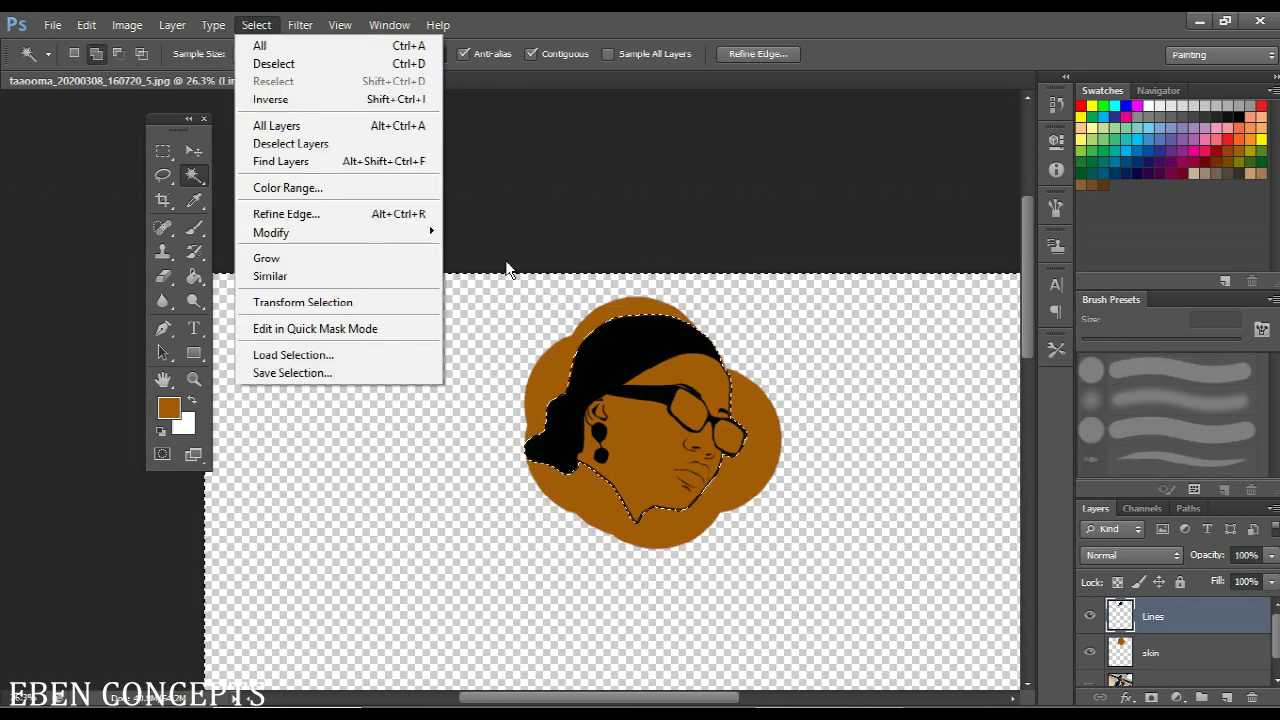
mouse_move(420, 232)
left_click(481, 286)
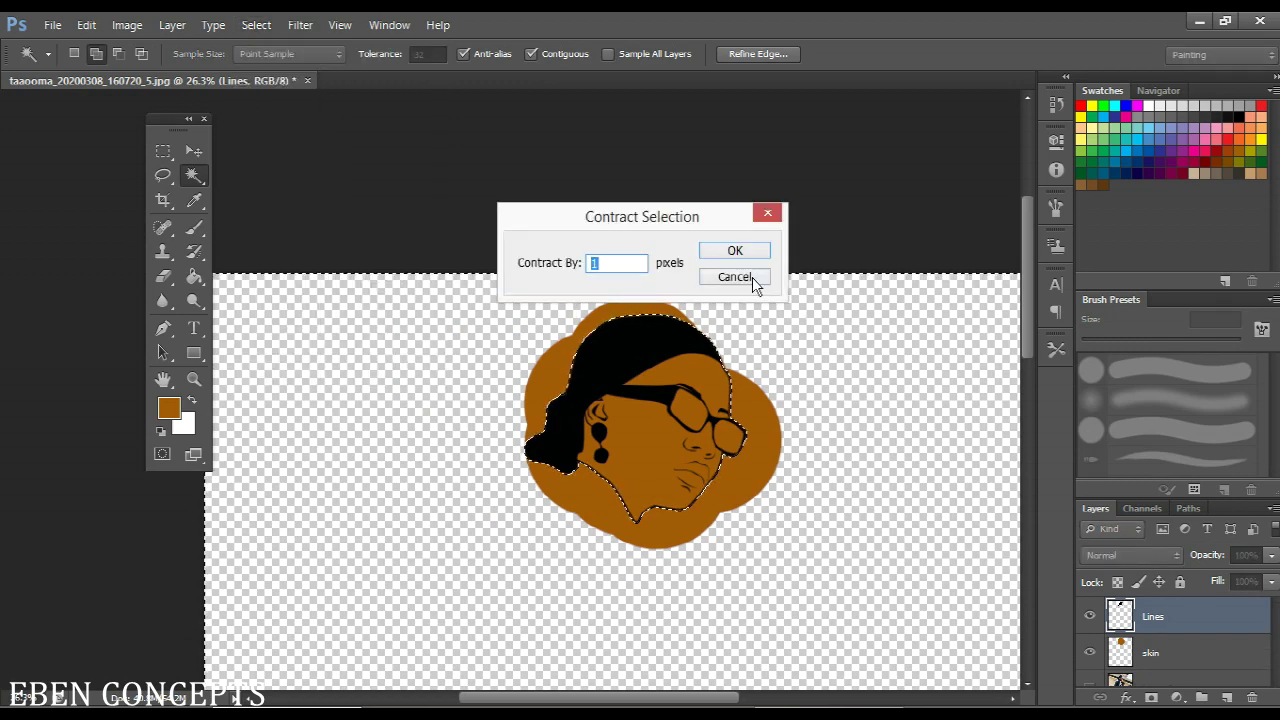
key("Escape")
Expand the selection around the head by 2 pixels
left_click(256, 25)
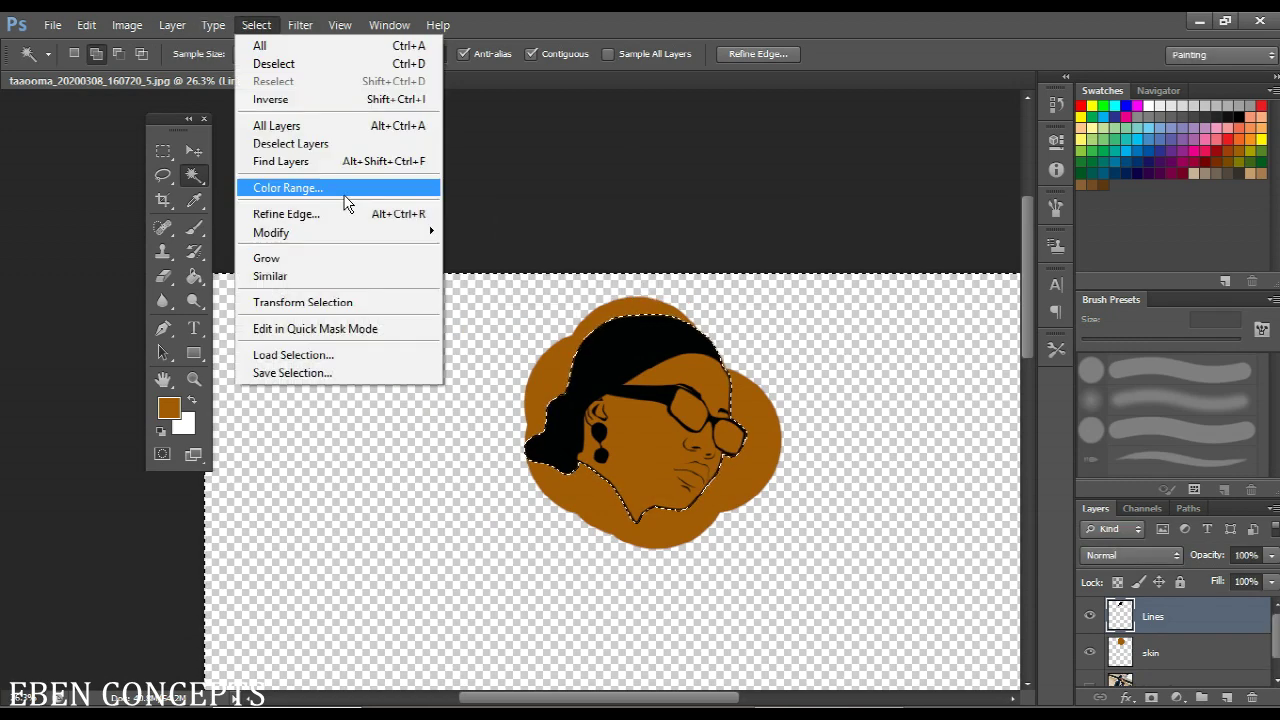
mouse_move(420, 232)
left_click(480, 268)
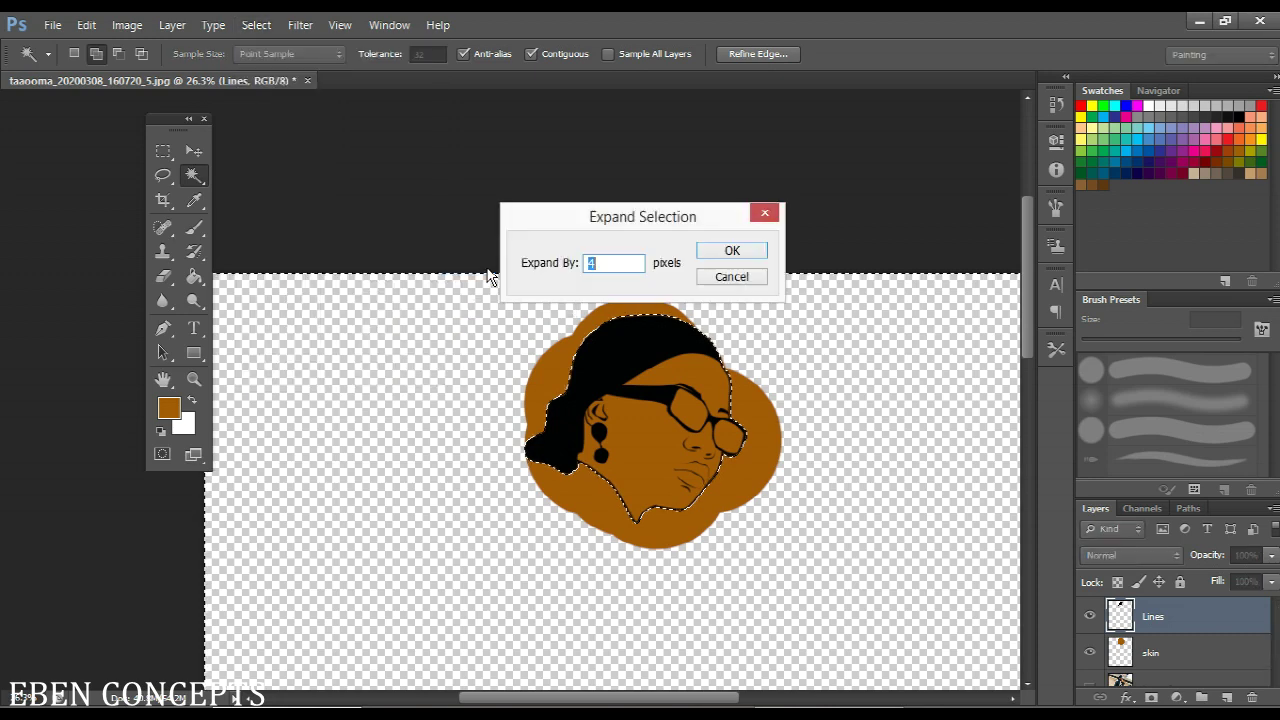
type("2")
key("Return")
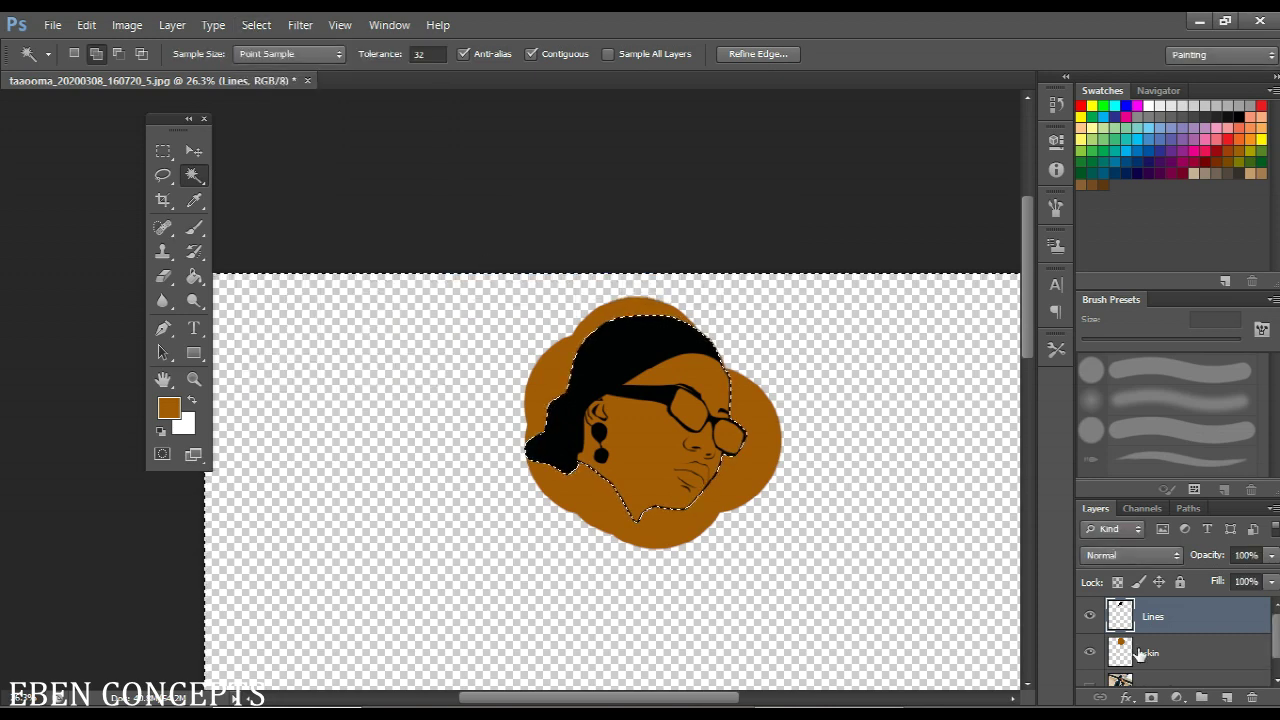
Delete the skin color outside the head outline on the skin layer and clear the selection
left_click(1140, 652)
key("Delete")
key("ctrl+d")
scroll(685, 485, "up", 6)
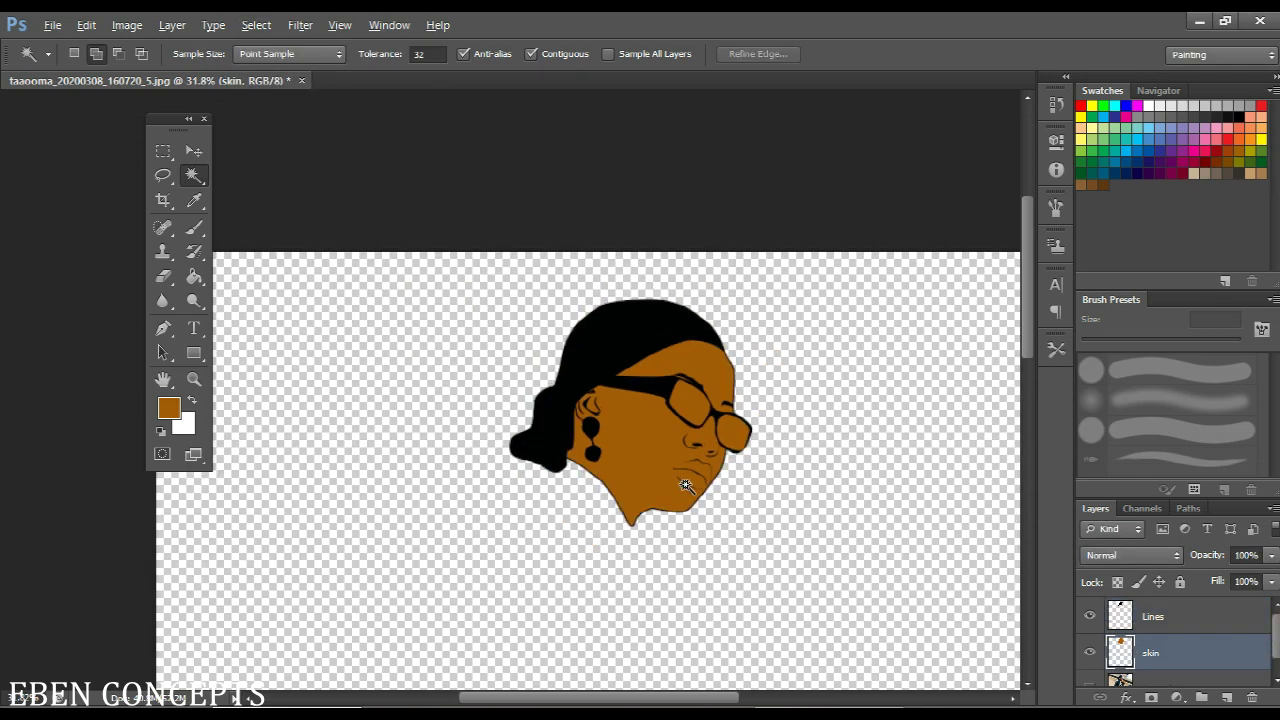
scroll(840, 397, "up", 6)
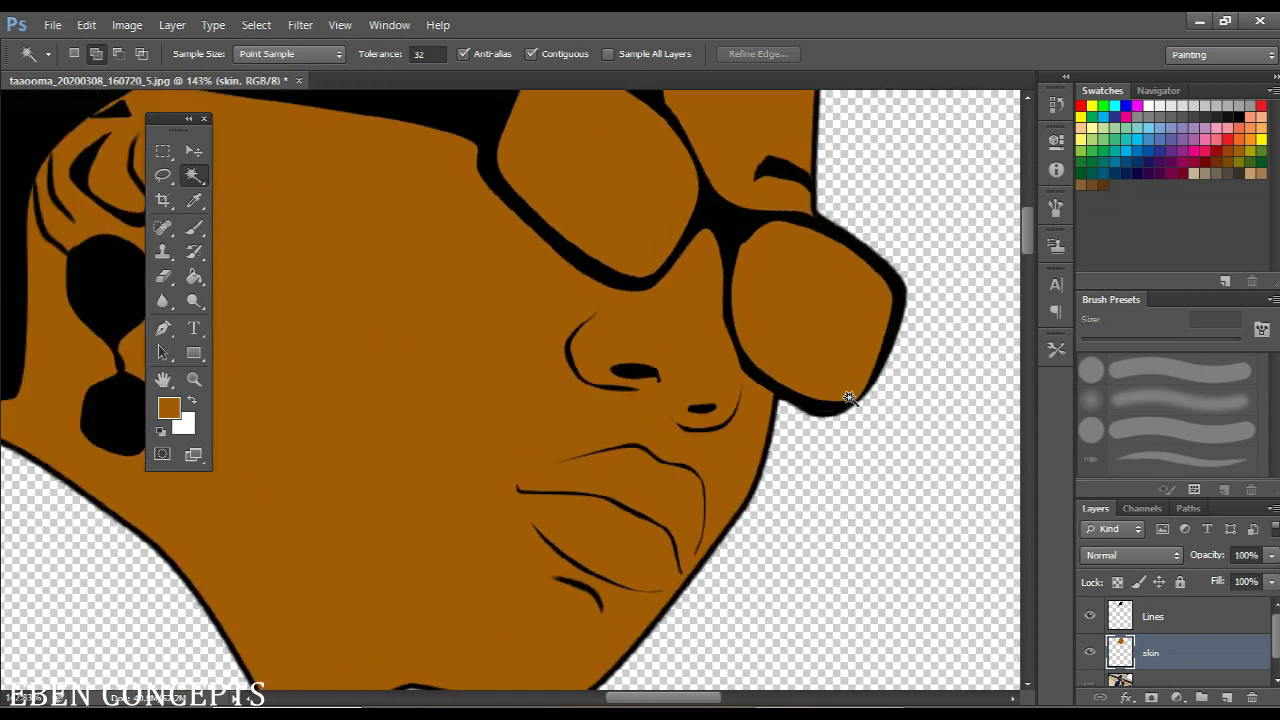
Set the foreground color to black, make the Lines layer active and reduce the hard round brush to 10 px
key("x")
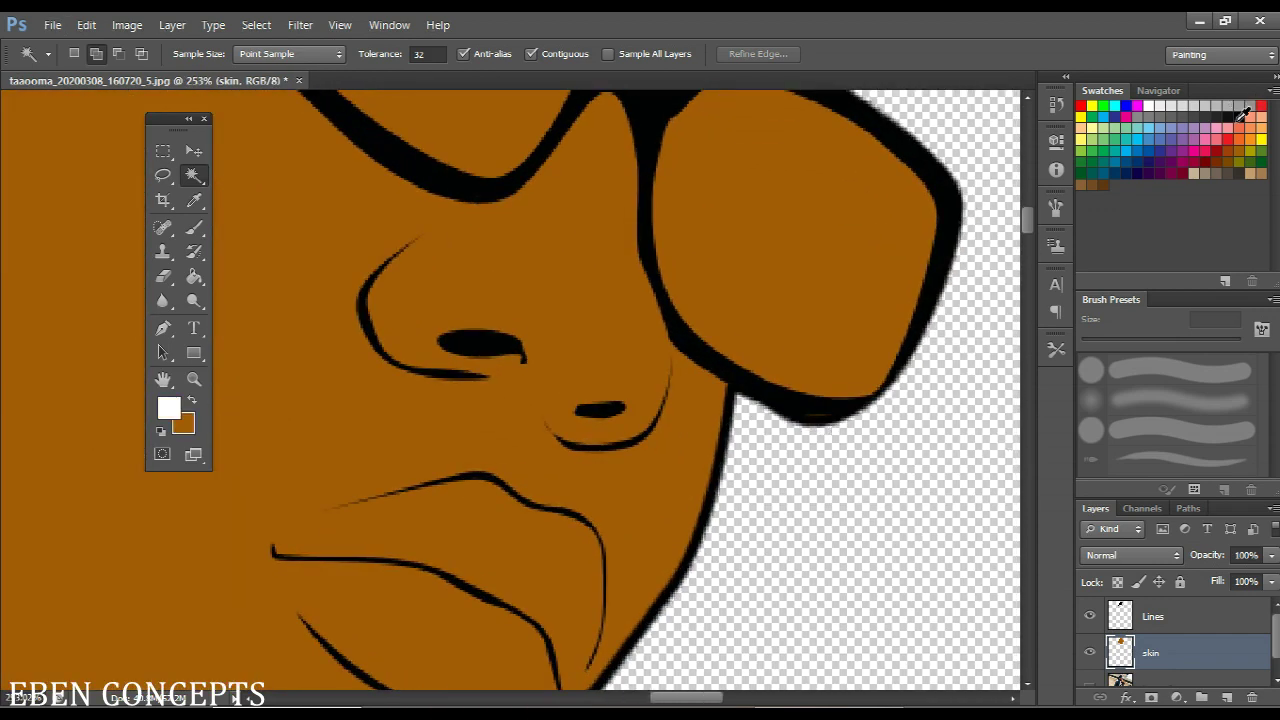
left_click(1238, 117)
left_click(1155, 616)
key("b")
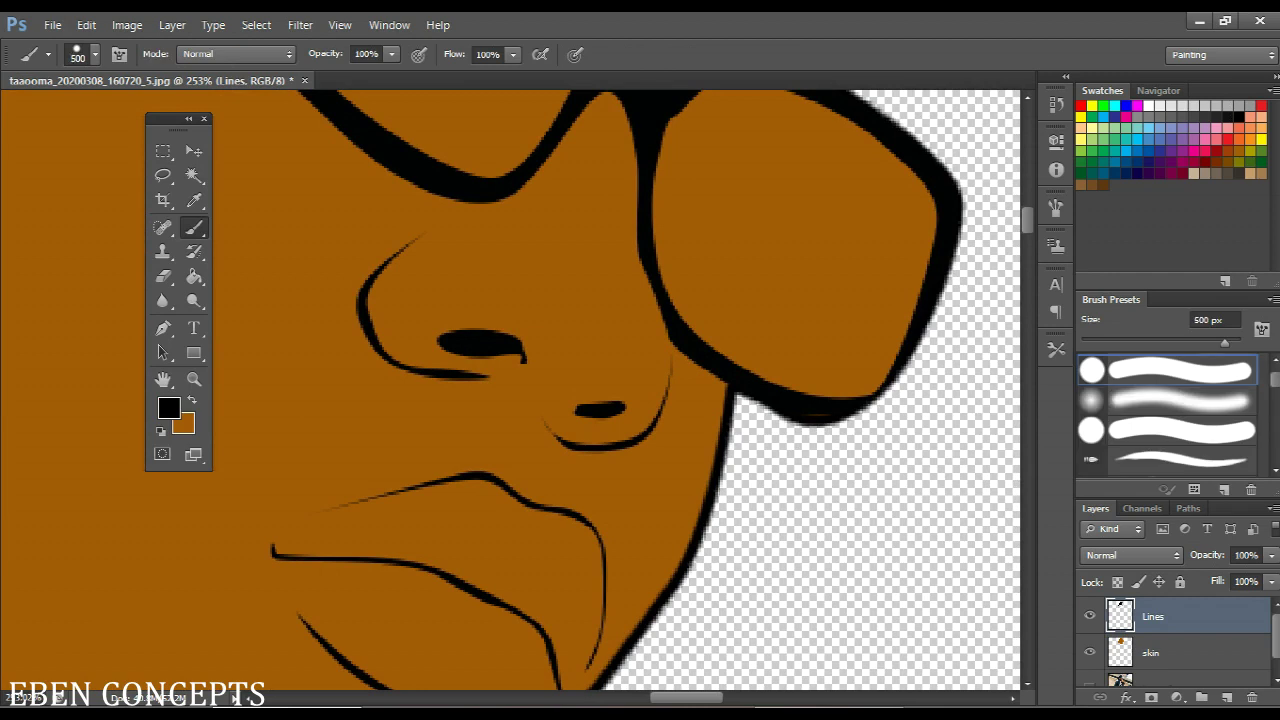
key("bracketleft")
key("bracketleft")
key("bracketleft")
scroll(825, 412, "down", 10)
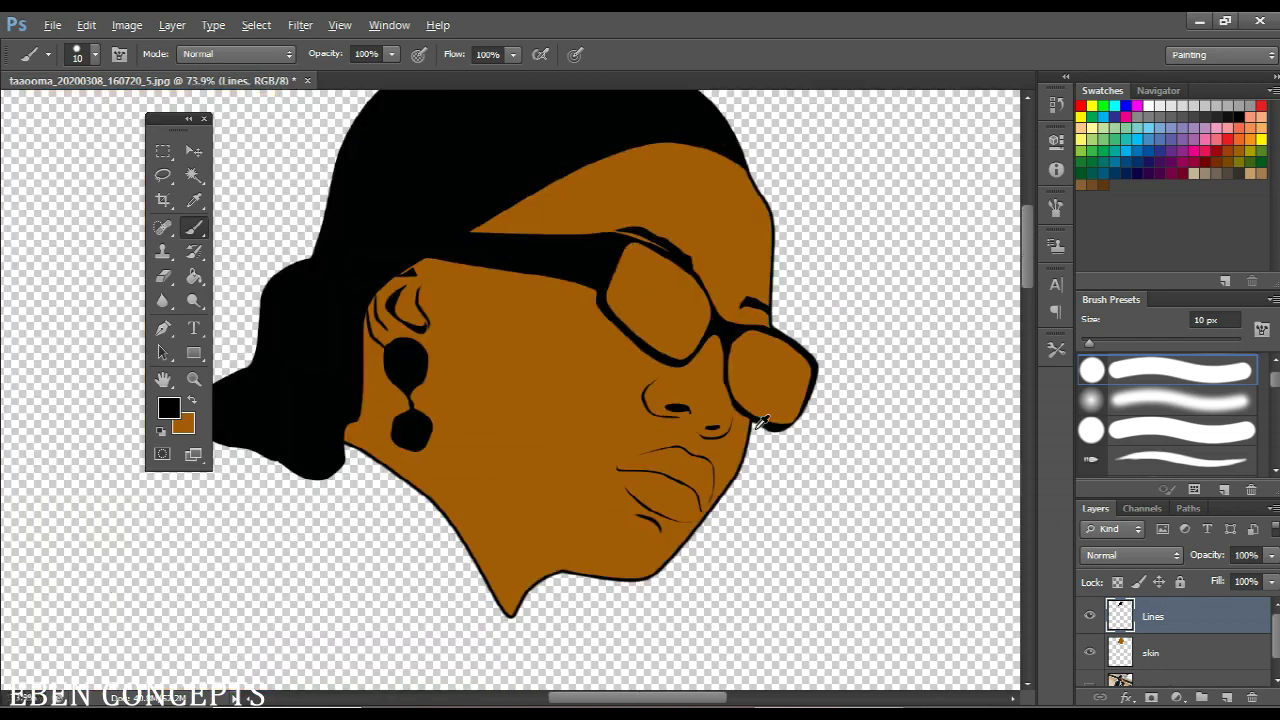
scroll(673, 402, "down", 1)
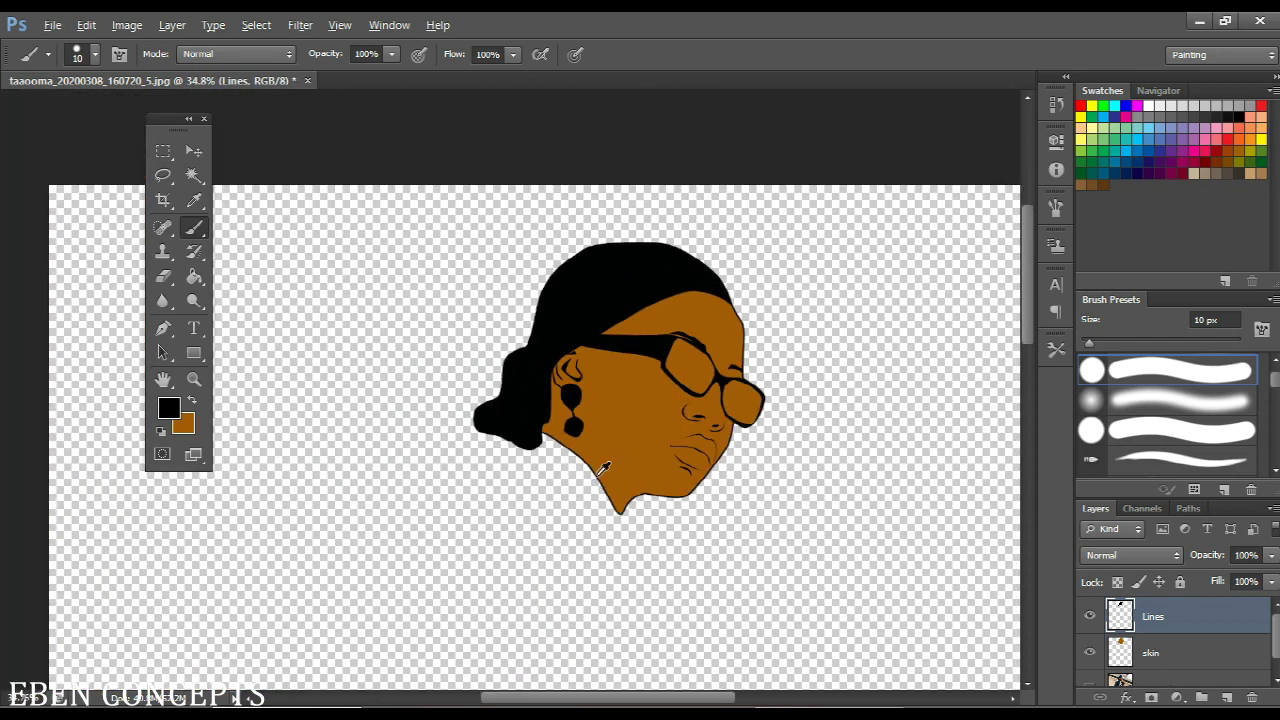
scroll(602, 462, "up", 2)
scroll(602, 462, "up", 1)
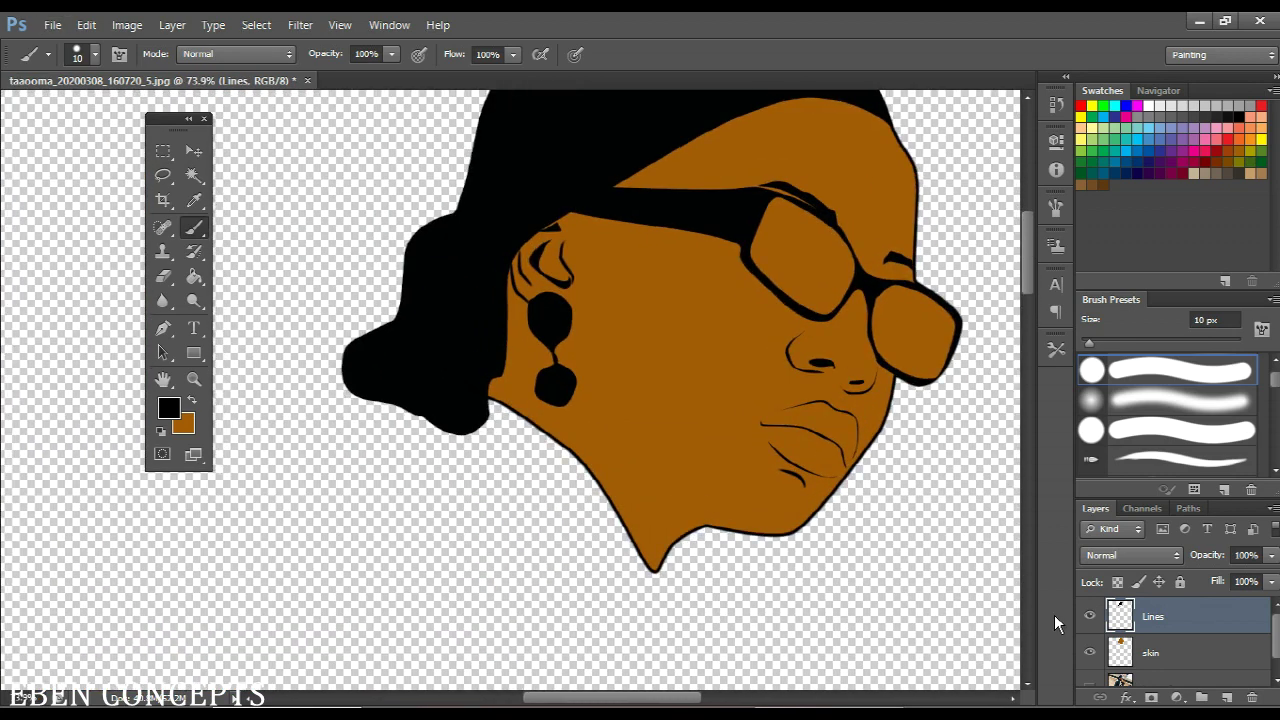
Switch the brush to the pointed bristle tip and set its size to 8 px
right_click(691, 411)
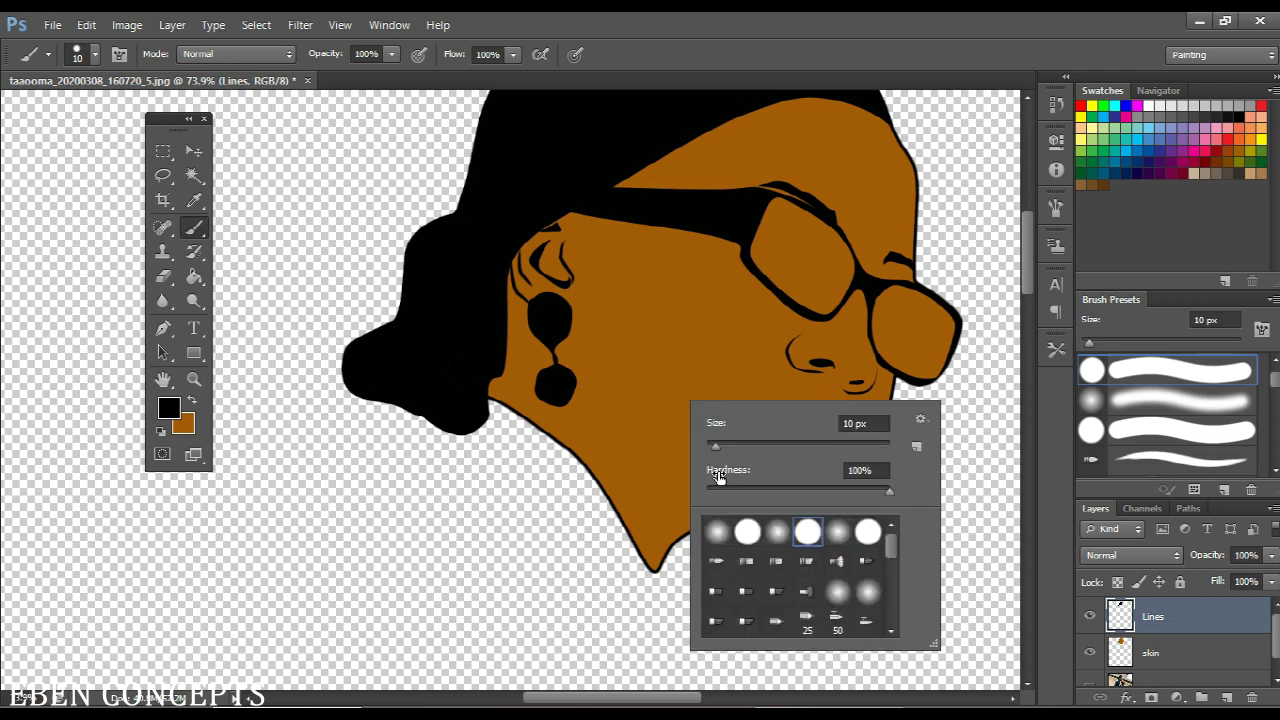
left_click(716, 561)
left_click(851, 424)
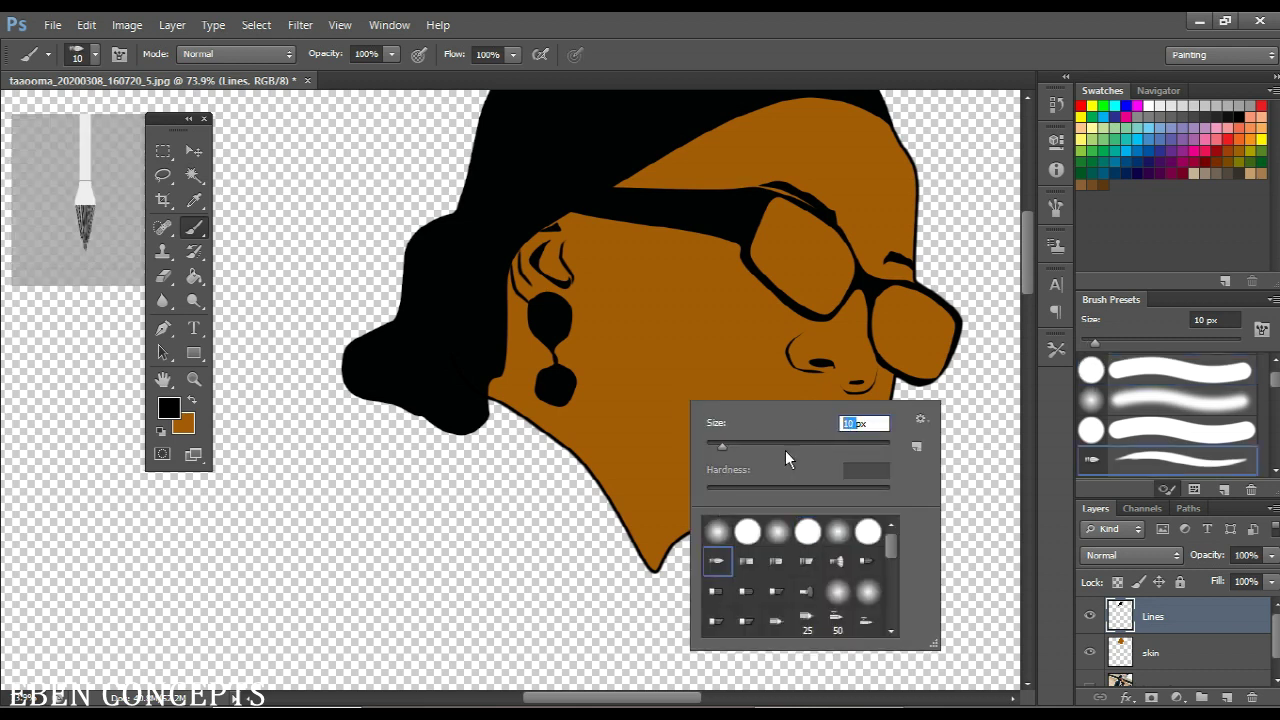
type("8")
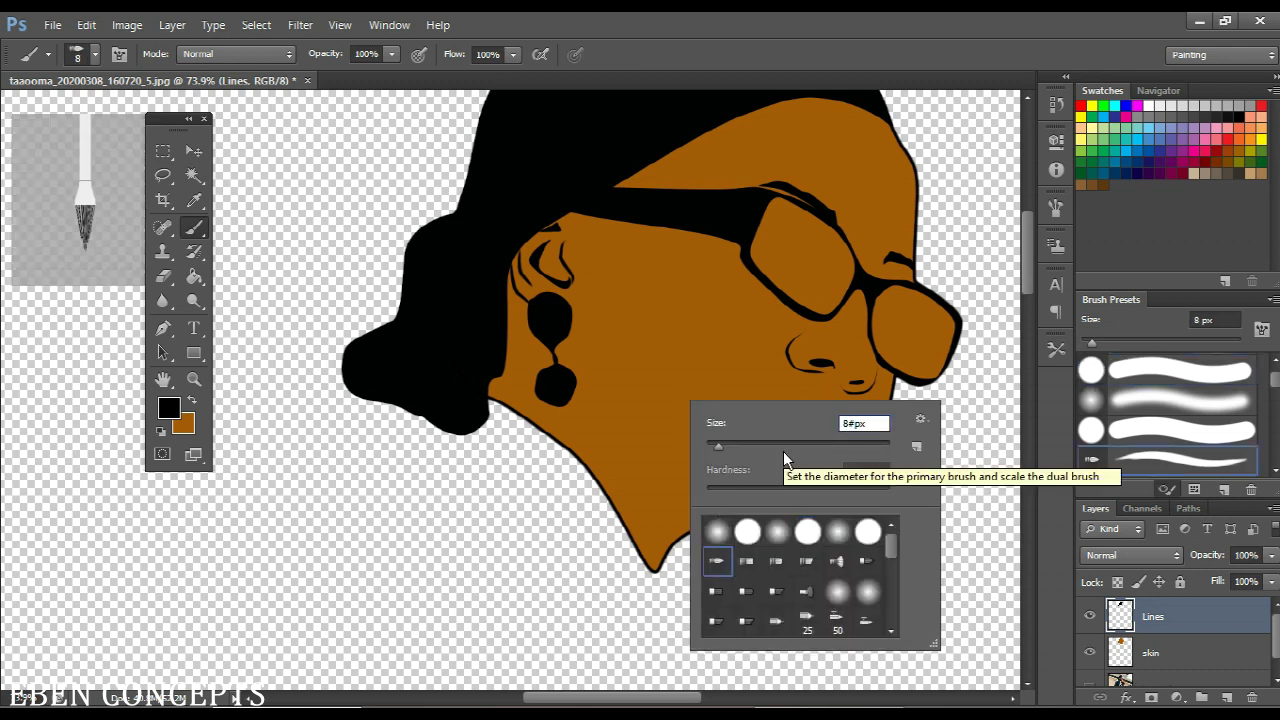
key("Return")
Show the photo, hide the skin layer and draw a pen path from below the earring along the jaw to the neck outline
key("p")
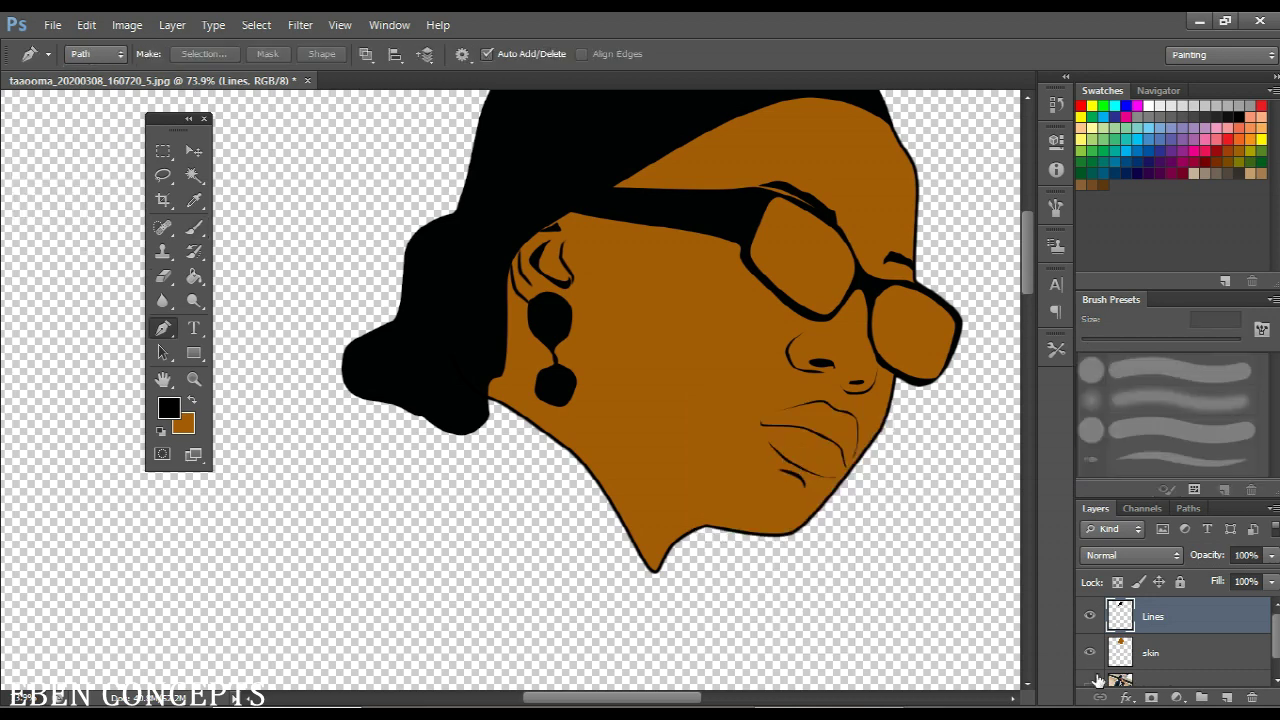
left_click(1090, 681)
left_click(1090, 652)
left_click(588, 402)
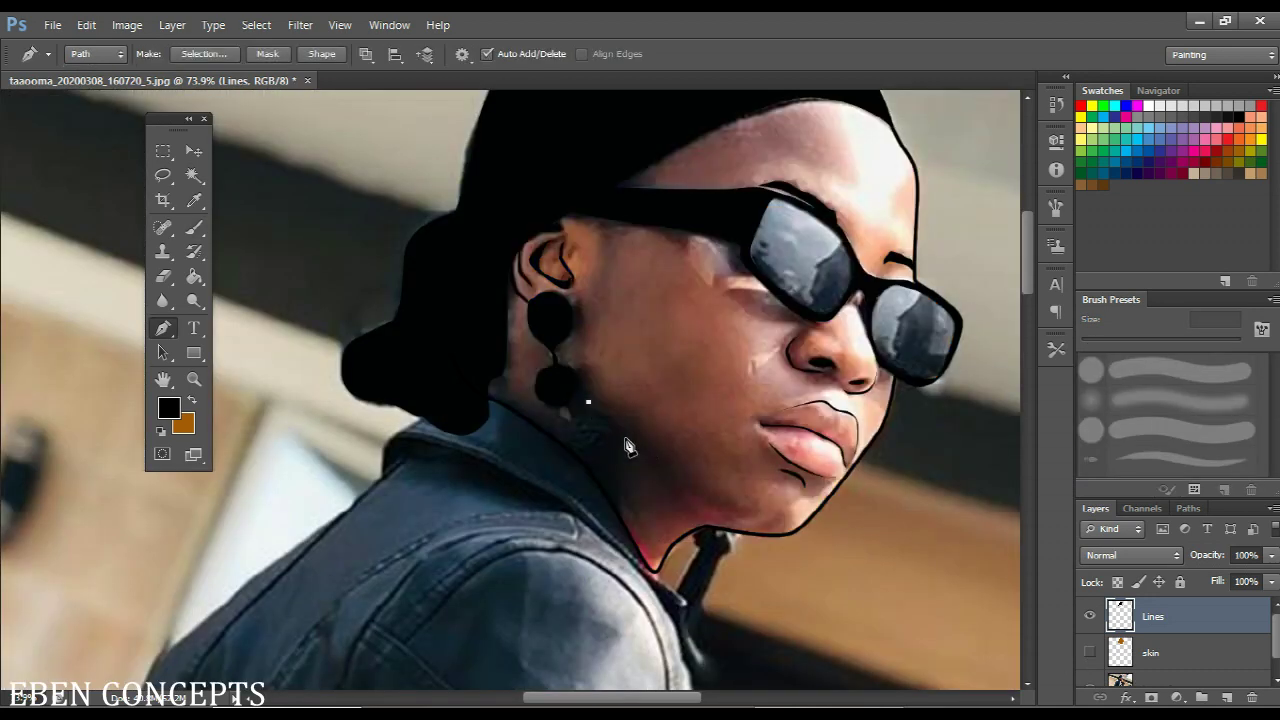
left_click_drag(665, 470, 743, 563)
scroll(662, 468, "up", 3)
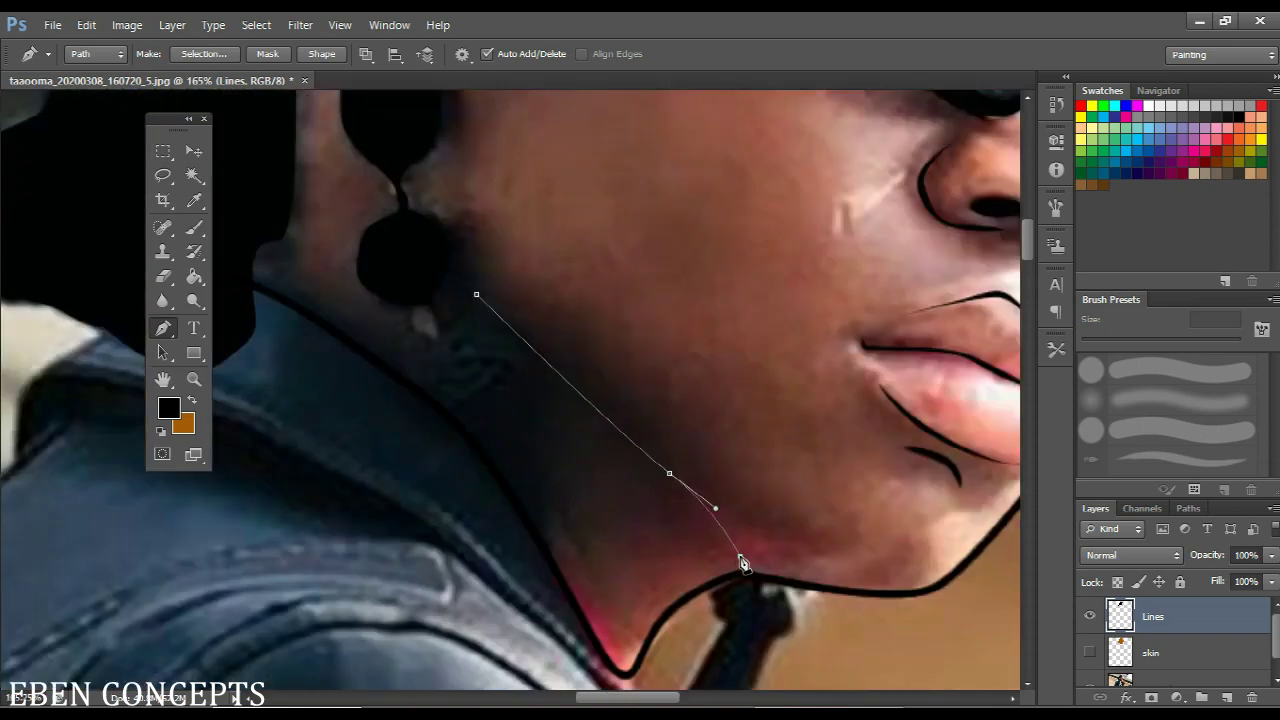
left_click(743, 566)
scroll(724, 502, "up", 1)
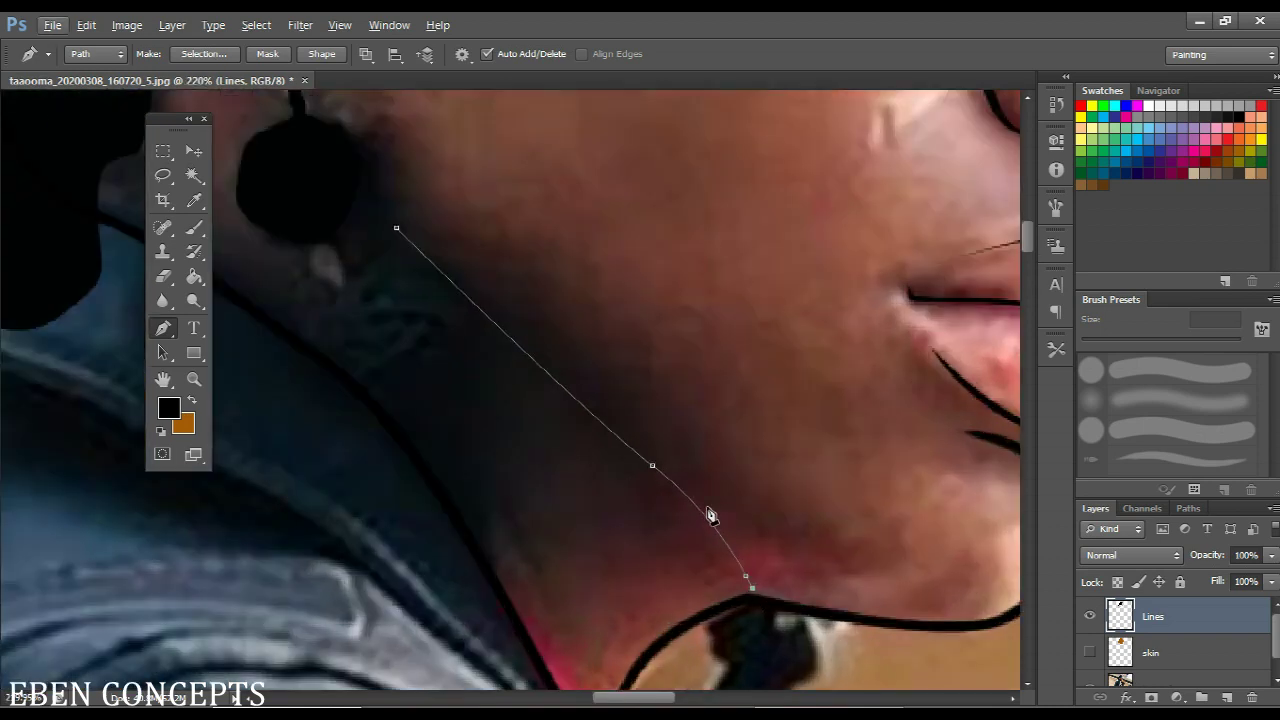
Bring the jaw path back with a short branch toward the chin and a tapered return edge toward the earring
left_click_drag(705, 507, 676, 480)
left_click(676, 478)
left_click_drag(762, 534, 798, 550)
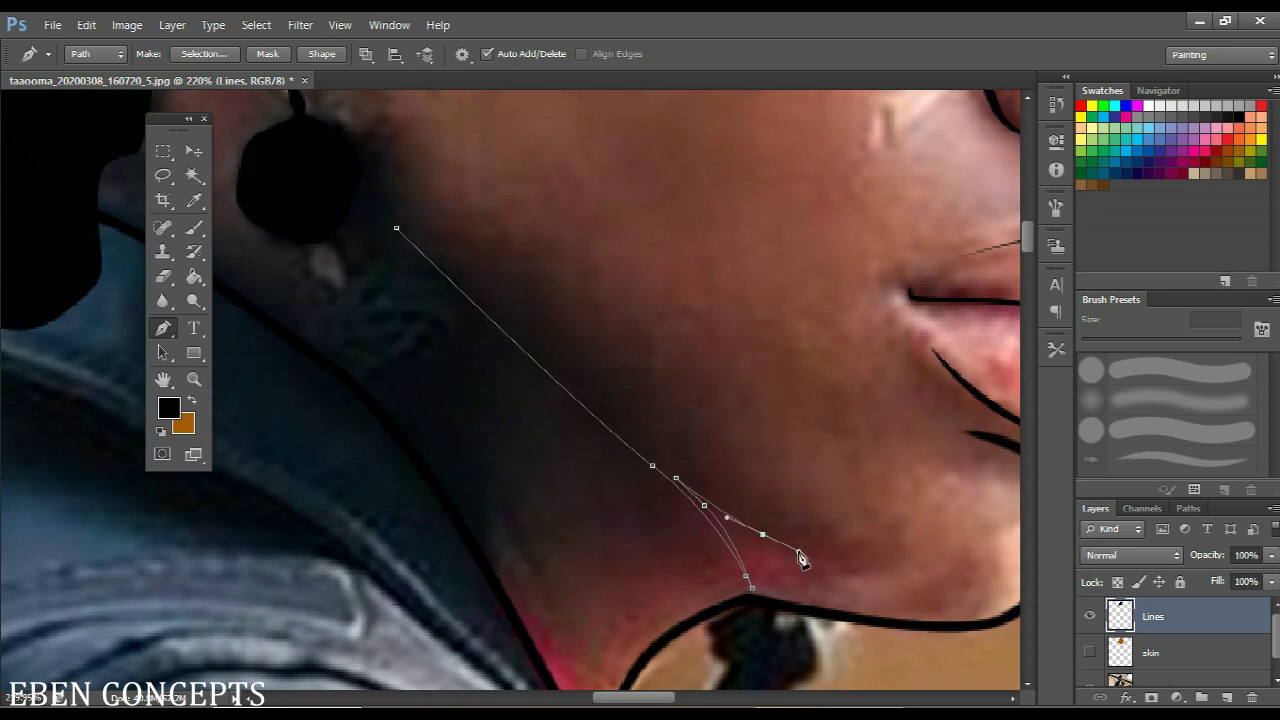
left_click(798, 550)
left_click_drag(595, 410, 473, 297)
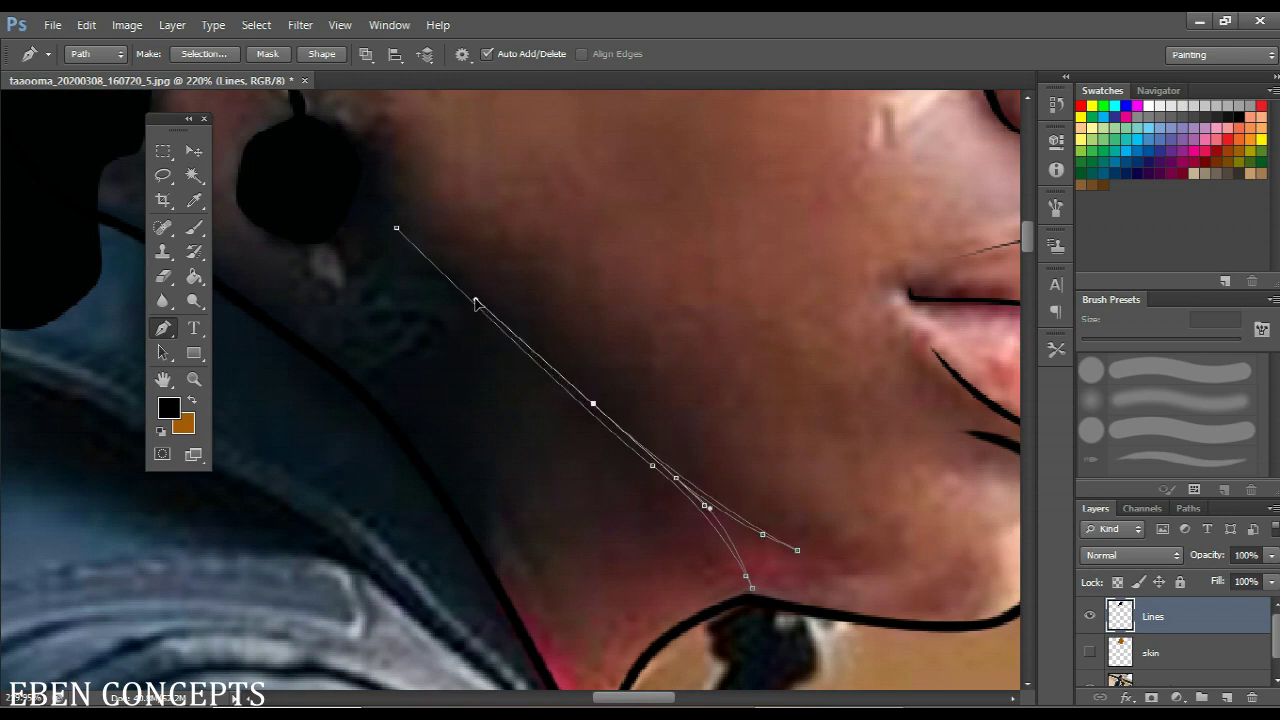
Fill the jawline path with black on the Lines layer and show the skin layer again
right_click(397, 233)
left_click(477, 367)
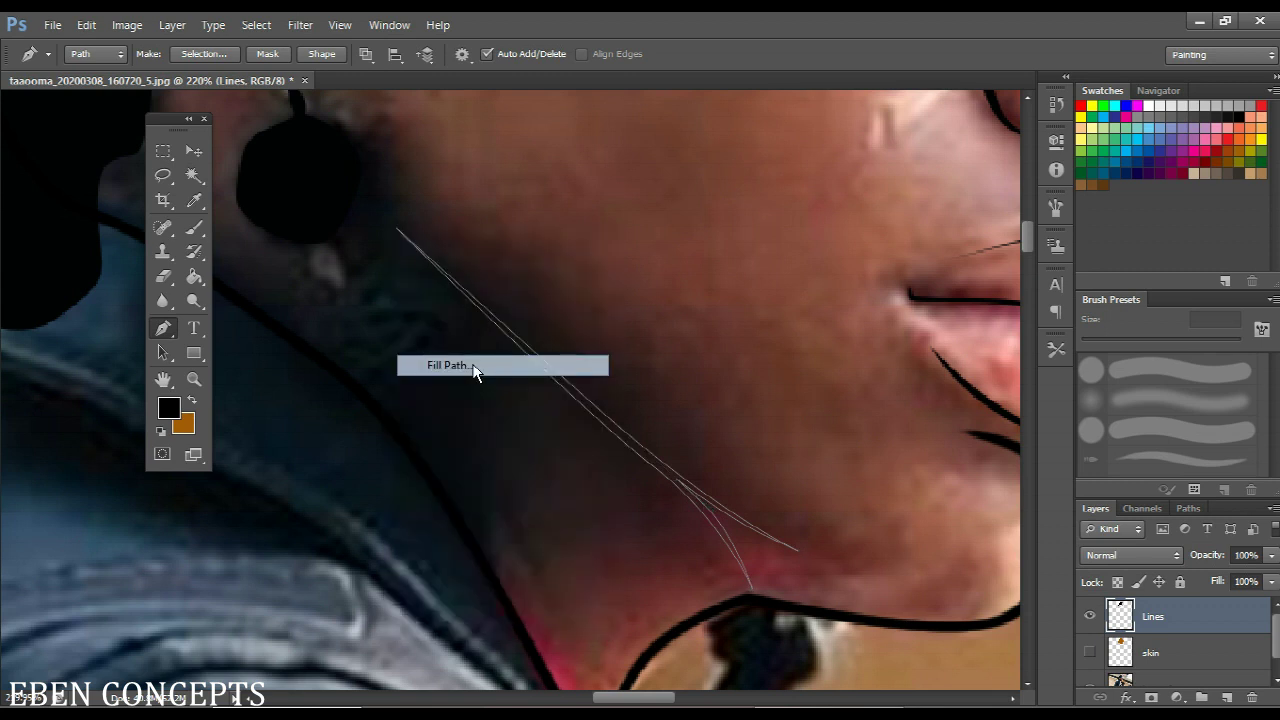
left_click(1090, 652)
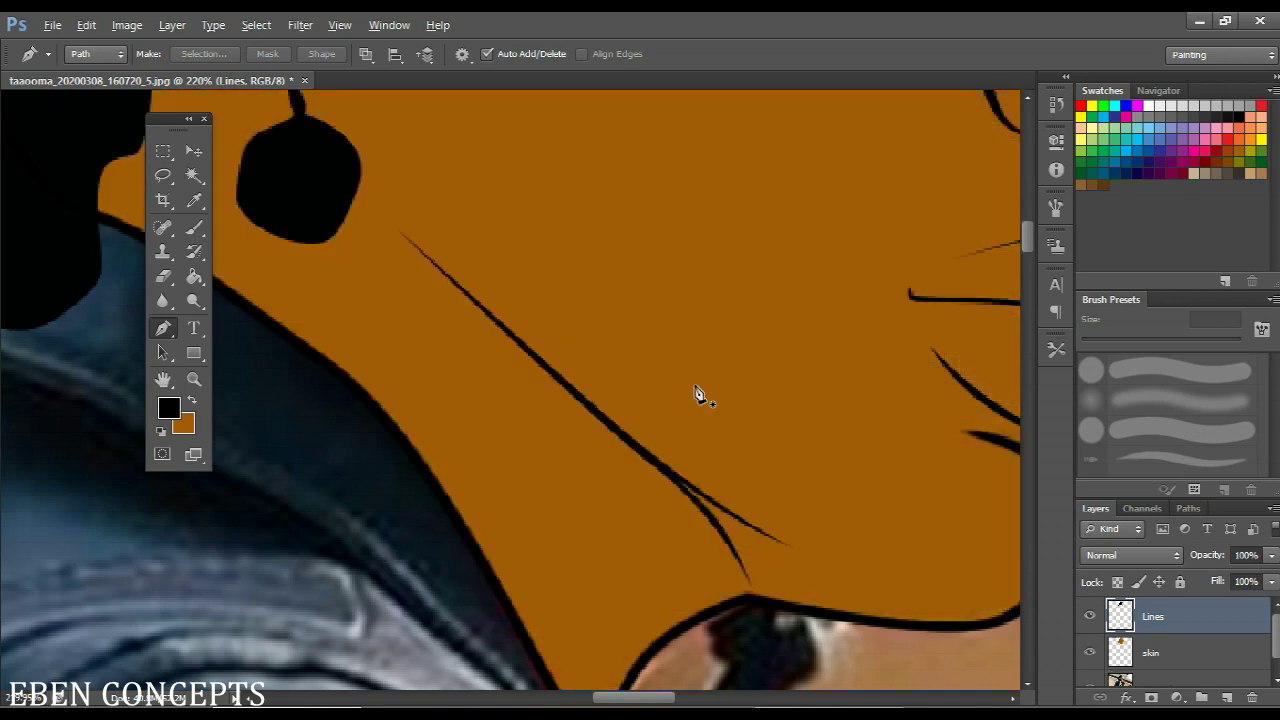
Hide Layer 0 and examine the inked and colored head on the transparent background
scroll(700, 394, "down", 5)
scroll(697, 391, "down", 9)
scroll(751, 280, "up", 4)
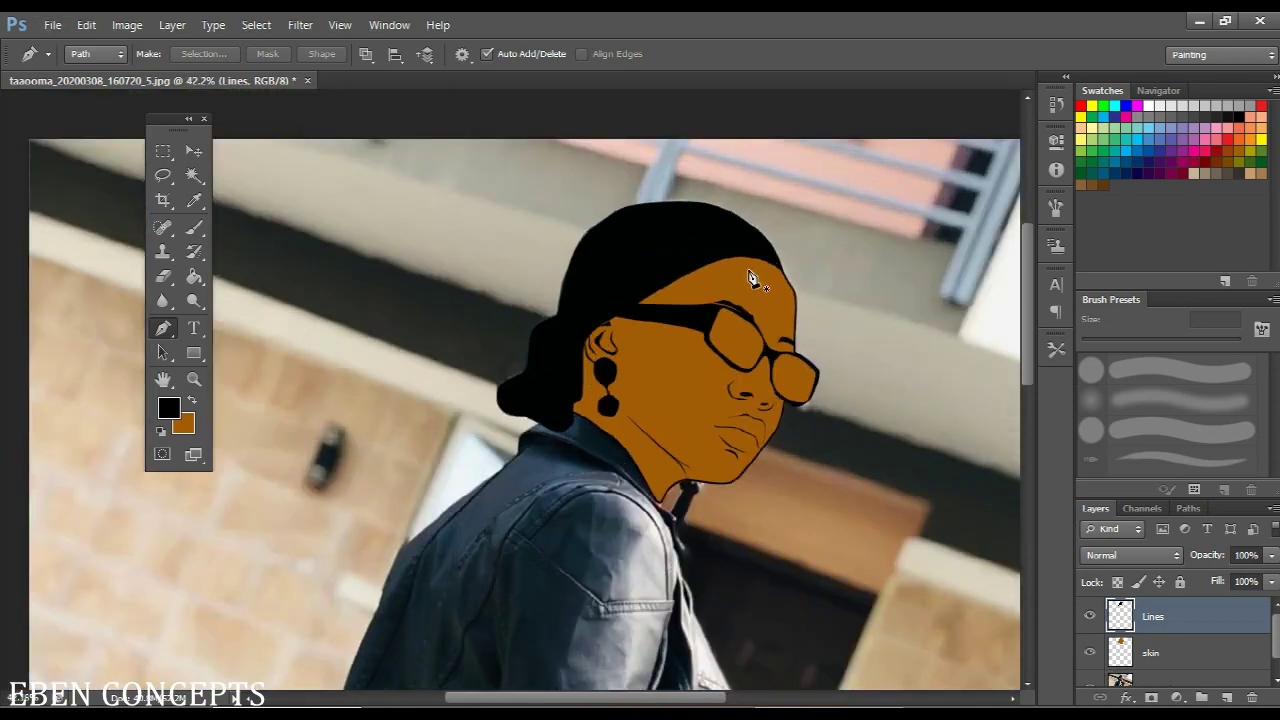
scroll(1085, 670, "down", 1)
left_click(1089, 669)
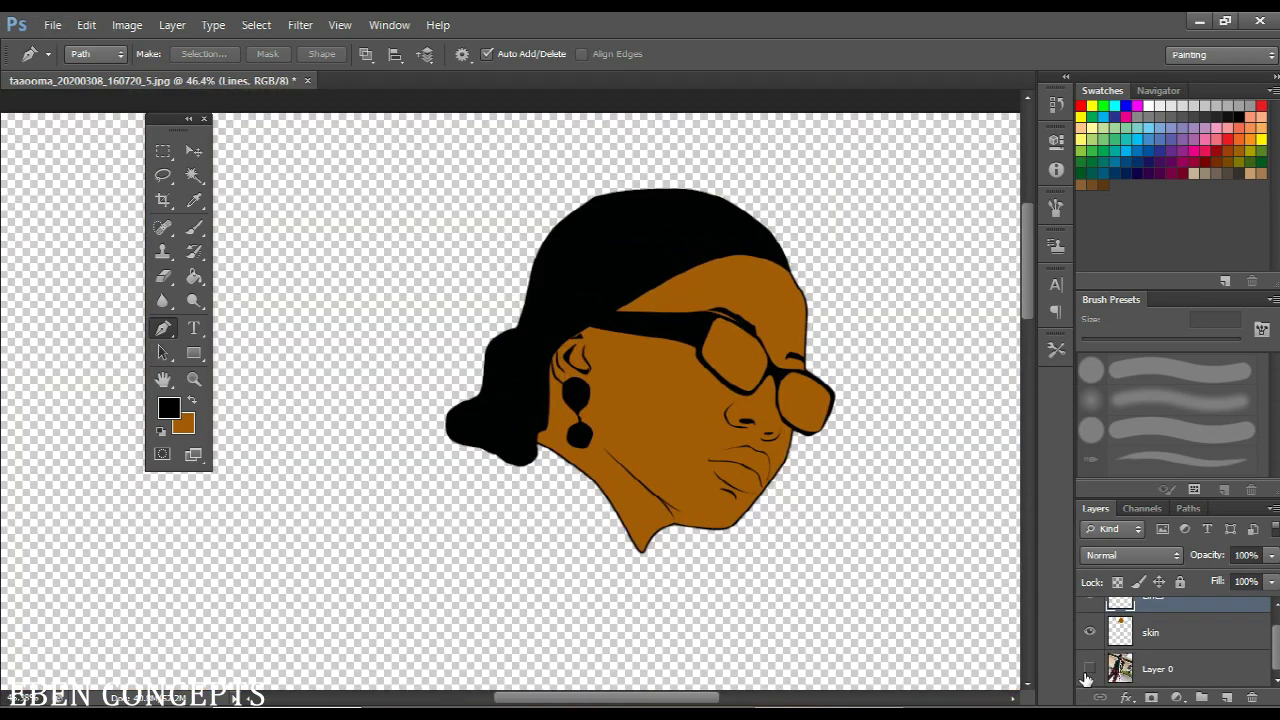
left_click_drag(811, 286, 686, 308)
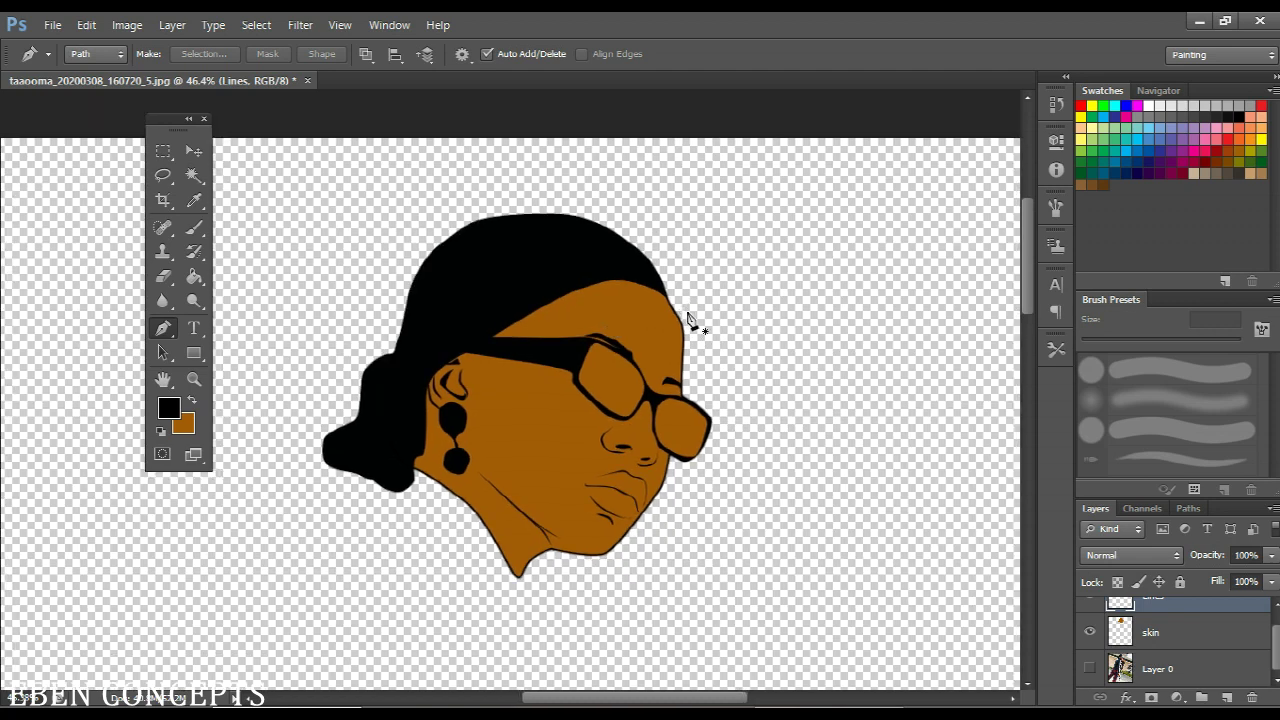
Show Layer 0 with the Lines and skin layers hidden, and make one duplicate of the photo layer
left_click(1089, 666)
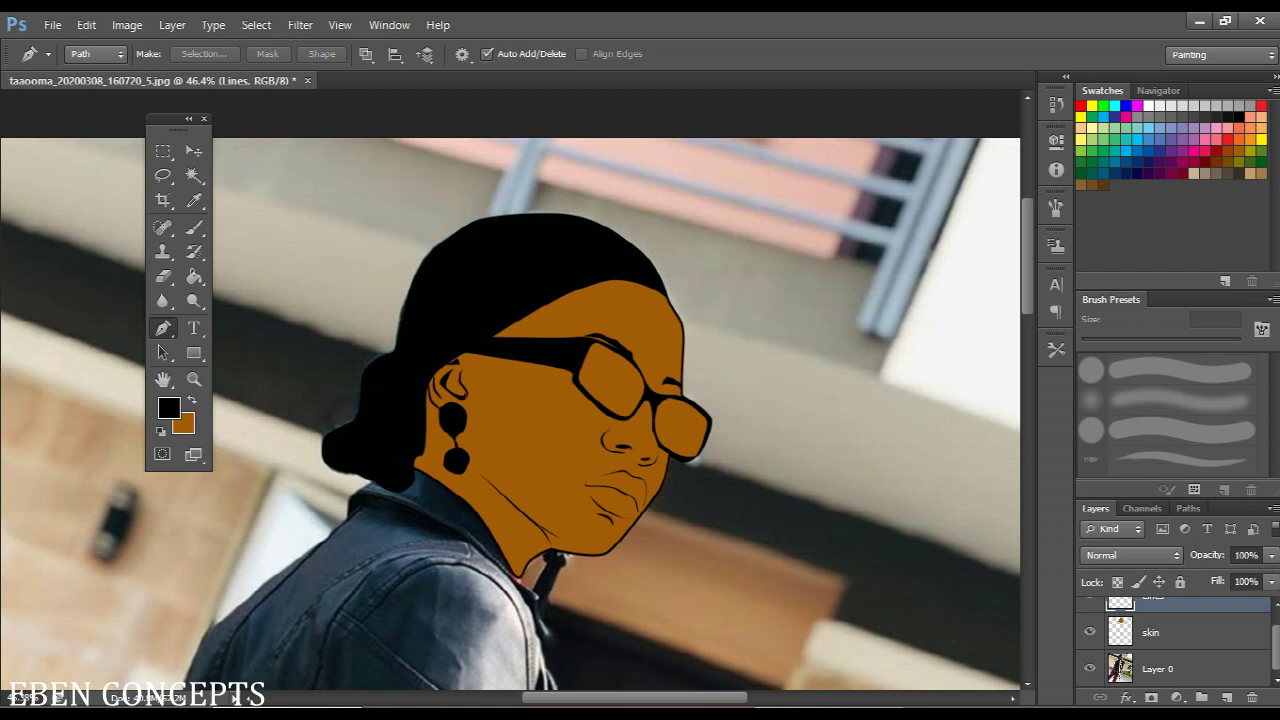
left_click(1200, 670)
left_click(1087, 628)
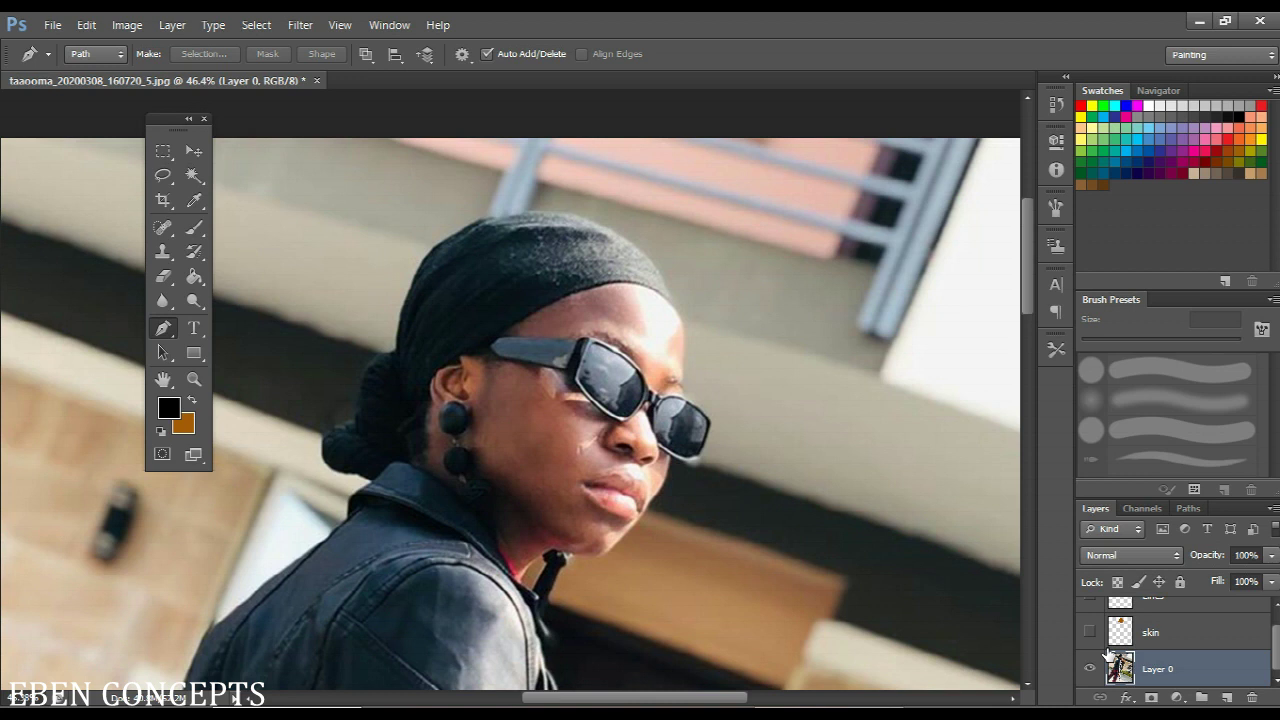
left_click_drag(1107, 655, 1107, 688)
left_click_drag(1189, 667, 1231, 697)
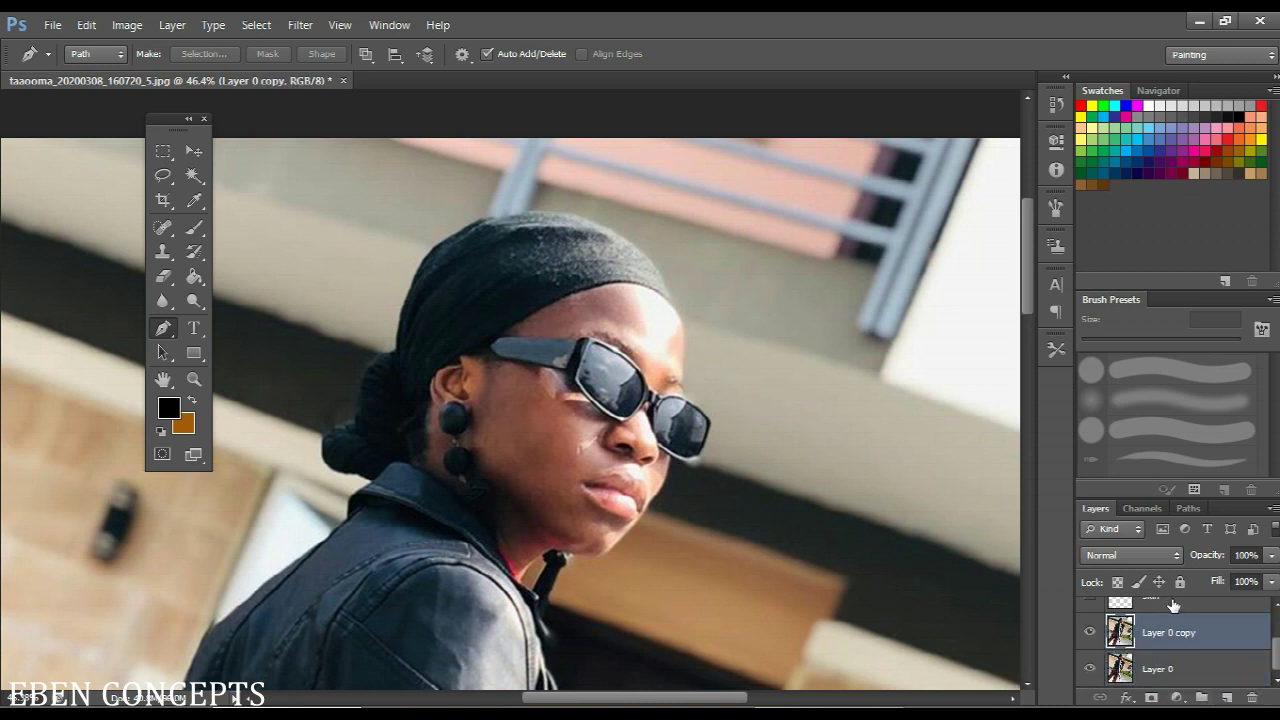
key("ctrl+j")
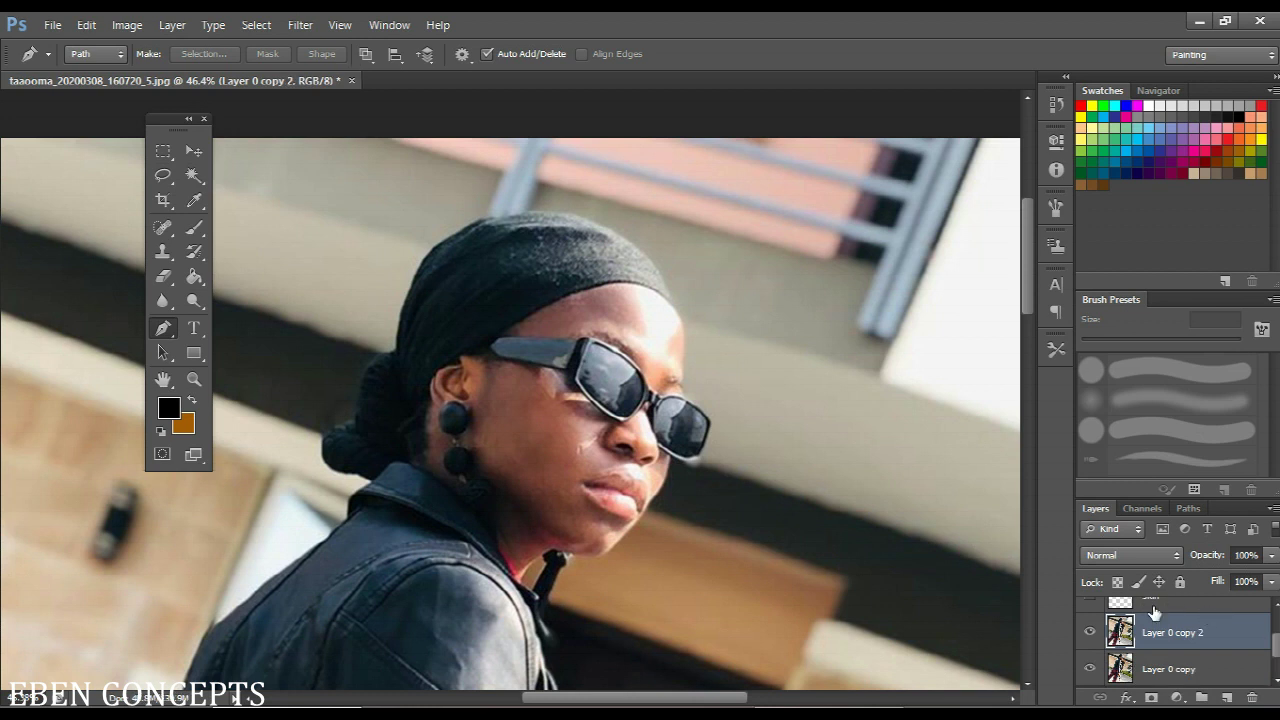
key("ctrl+z")
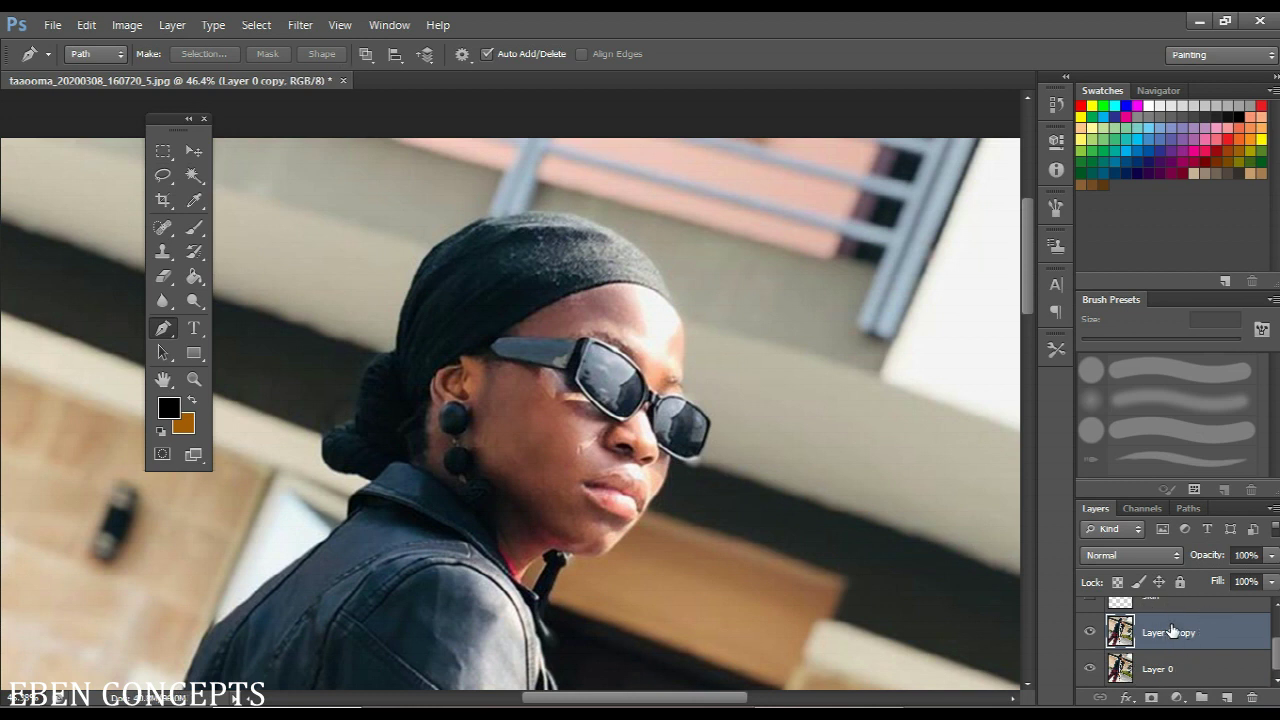
Apply the Poster Edges filter to the photo copy with Edge Thickness 0, Edge Intensity 0 and Posterization 1
left_click(300, 24)
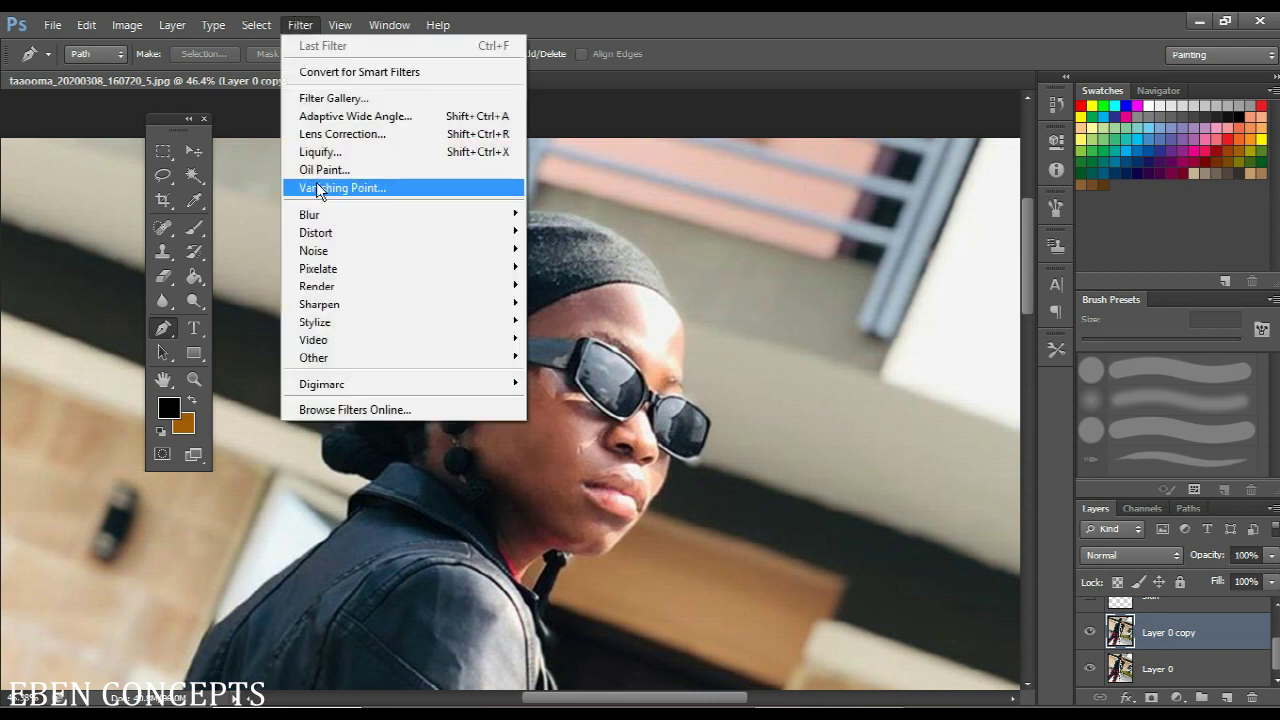
left_click(335, 98)
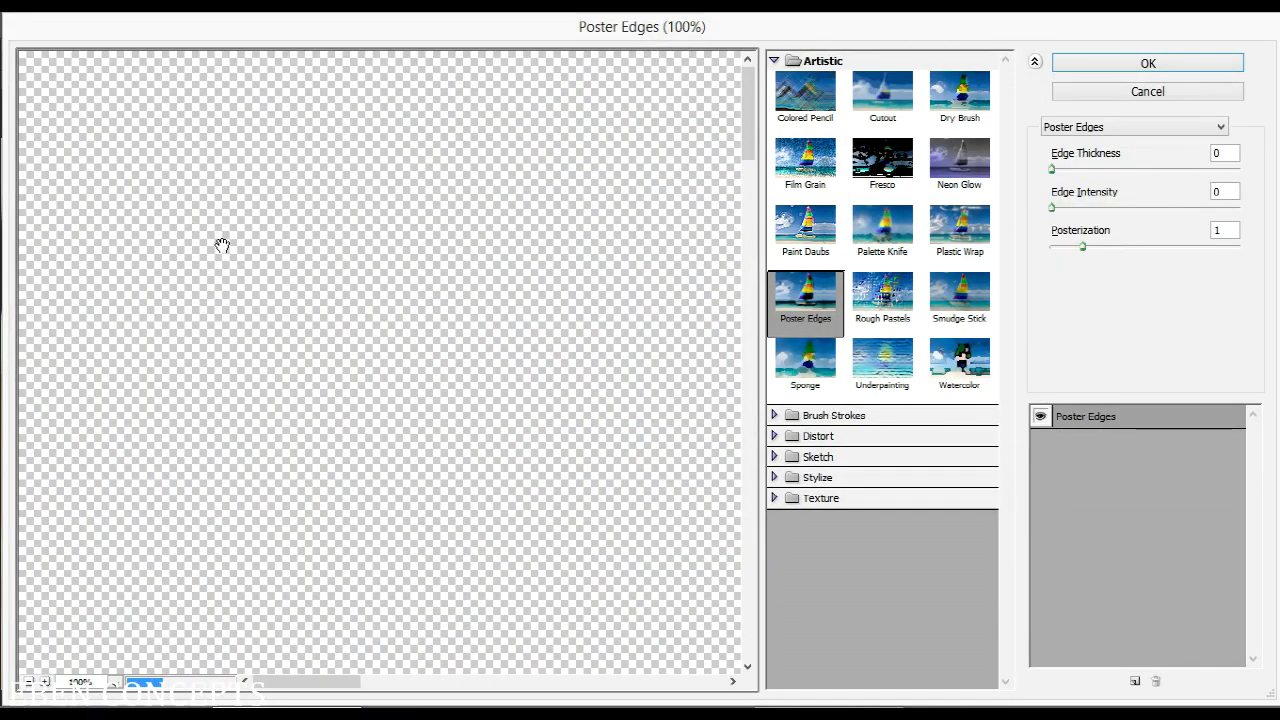
key("alt")
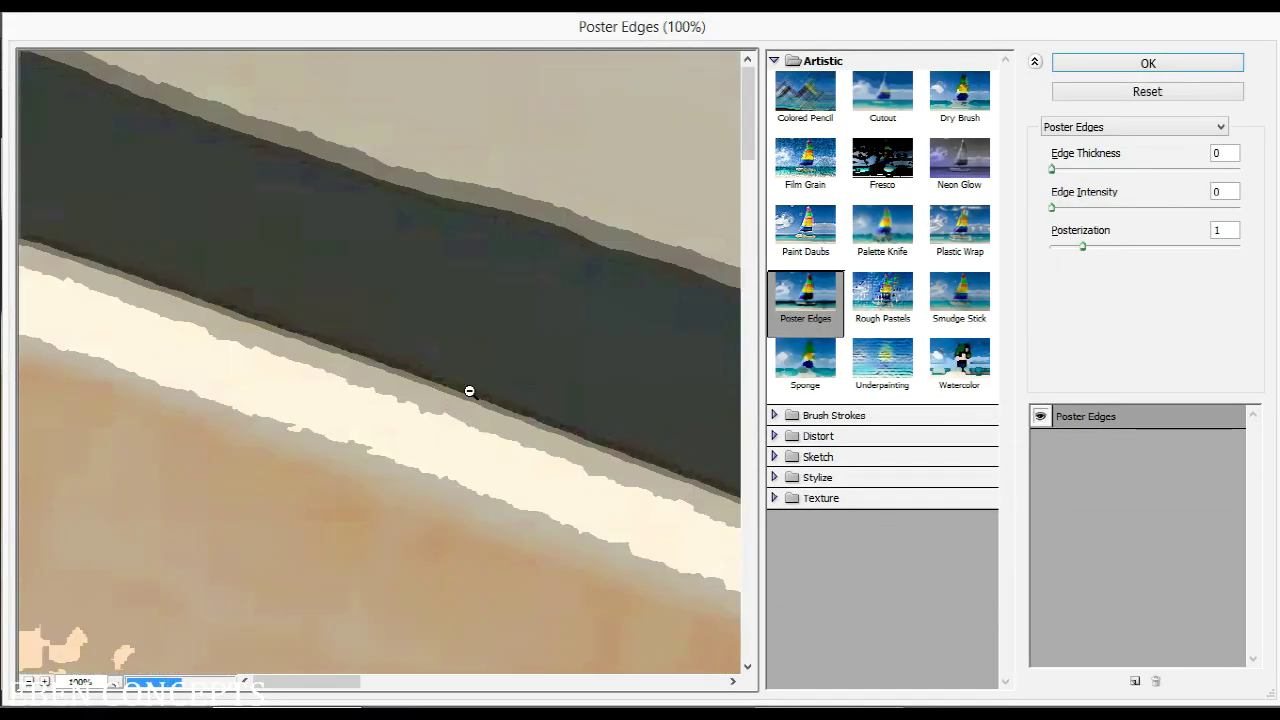
left_click(466, 408, "alt")
left_click(466, 408, "alt")
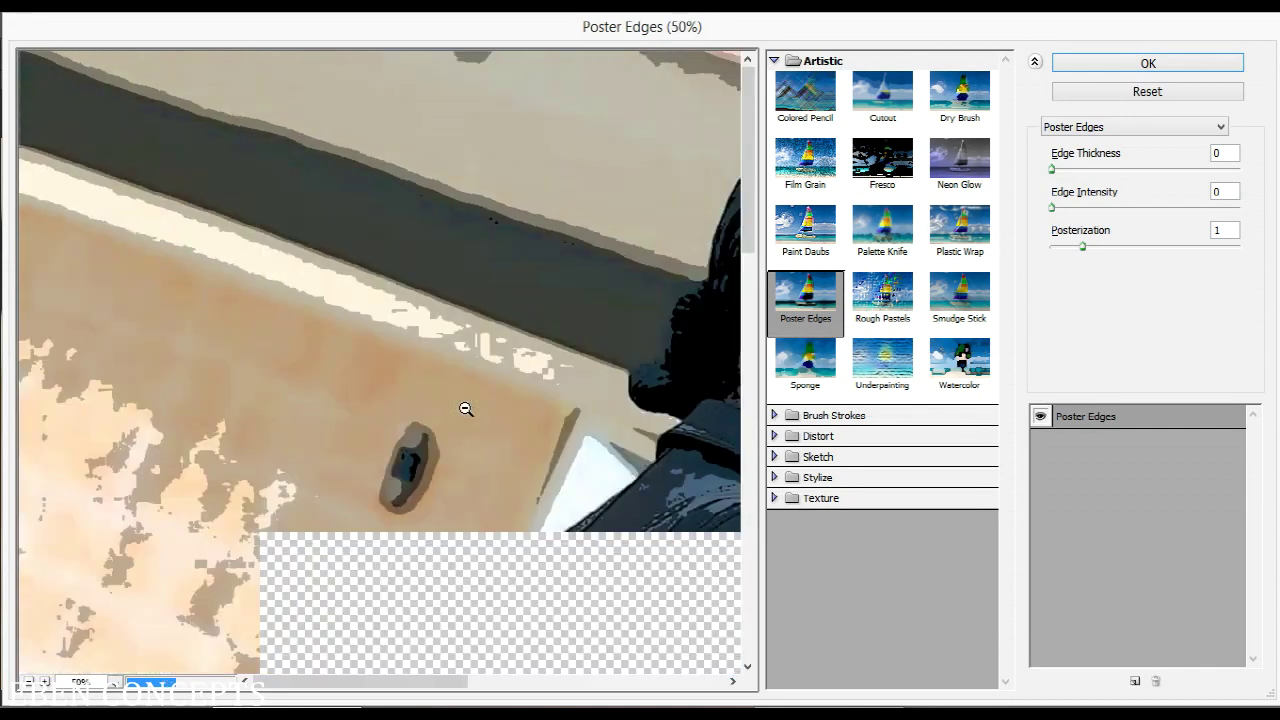
left_click(657, 452, "alt")
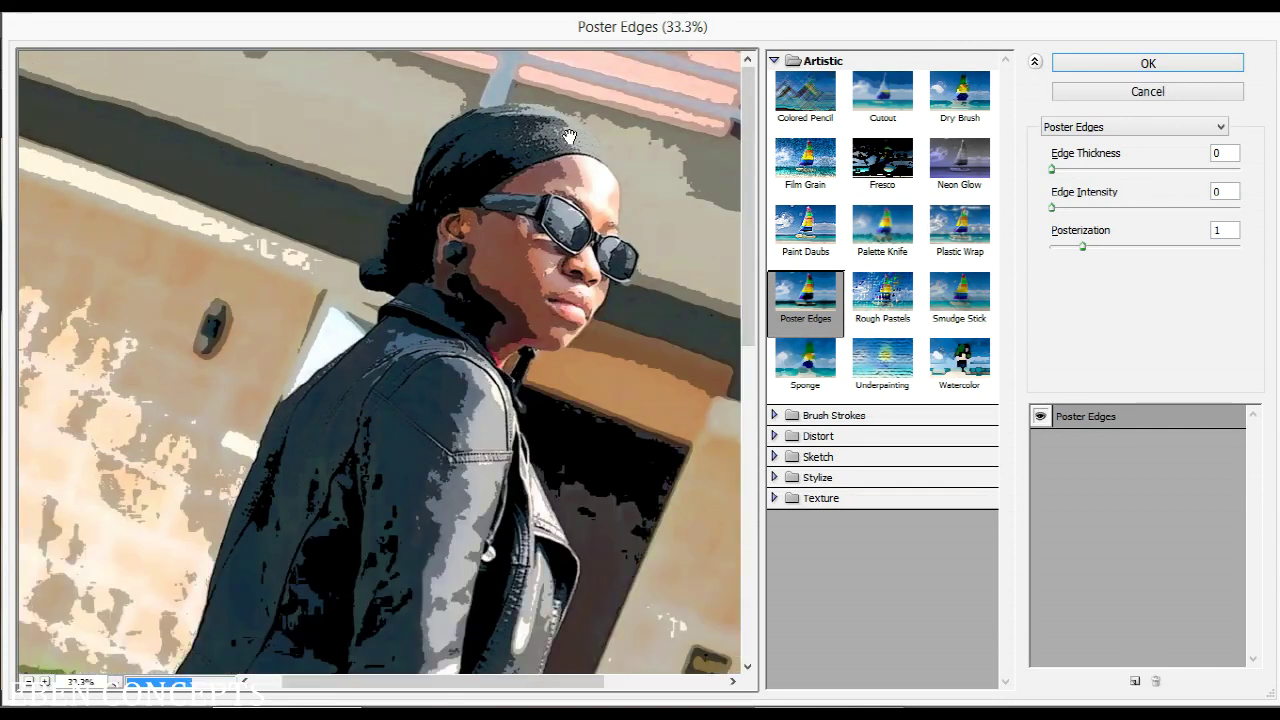
key("ctrl")
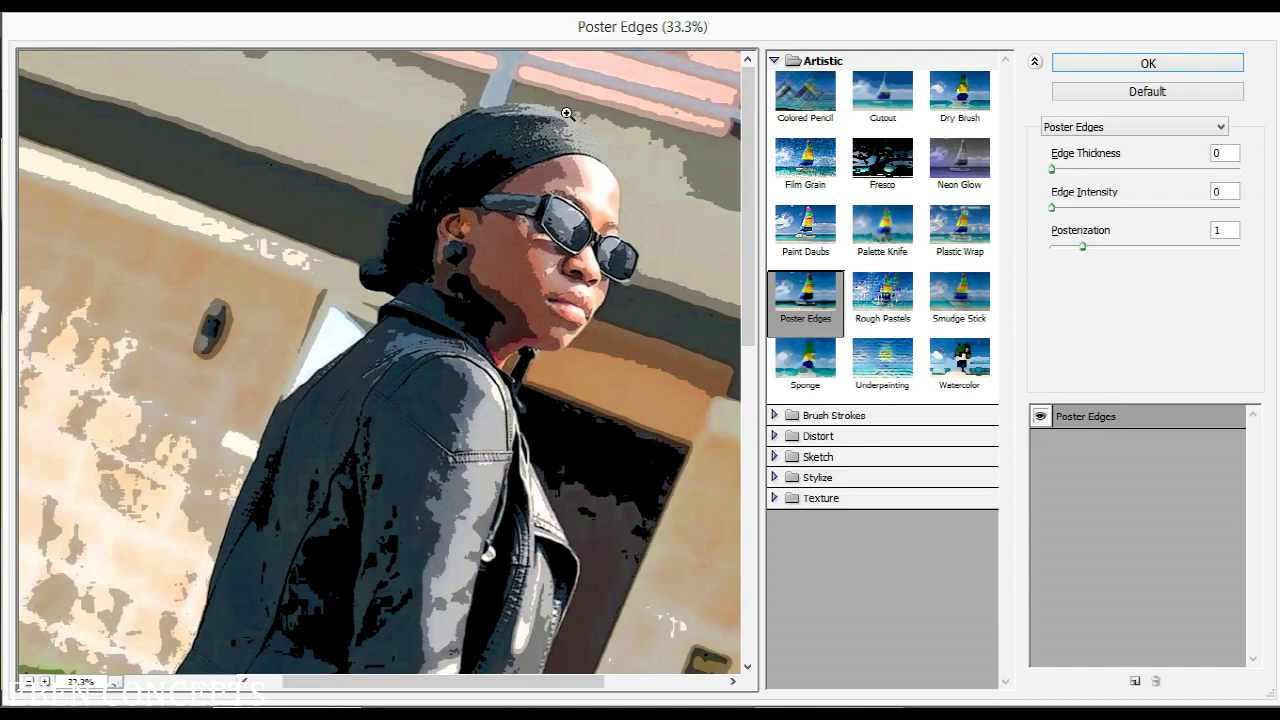
left_click(567, 114, "ctrl")
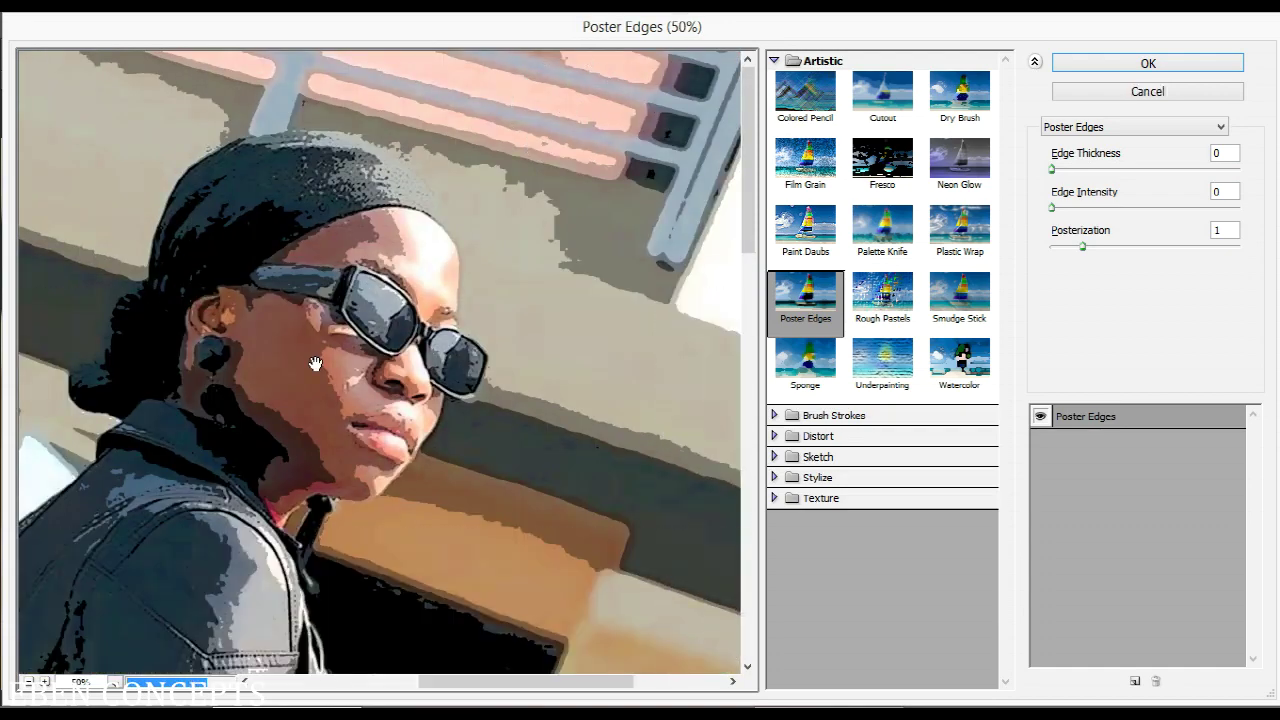
left_click_drag(315, 363, 345, 343)
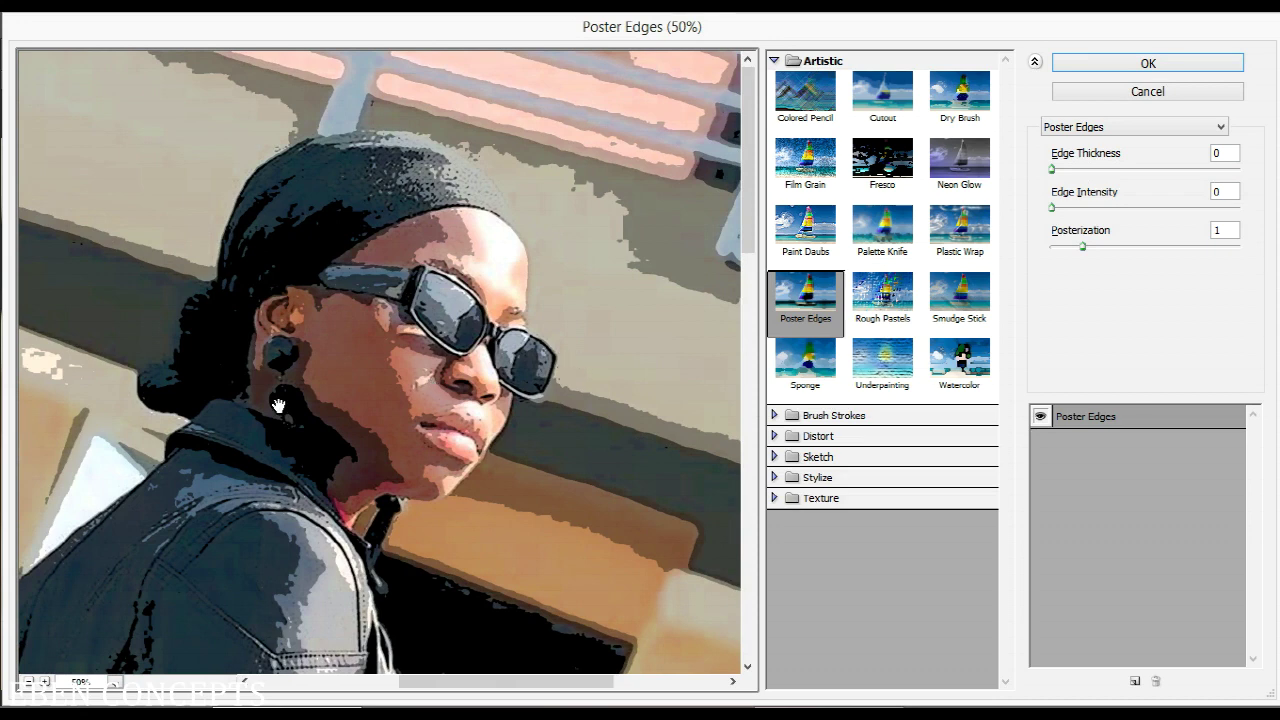
left_click(242, 267, "ctrl")
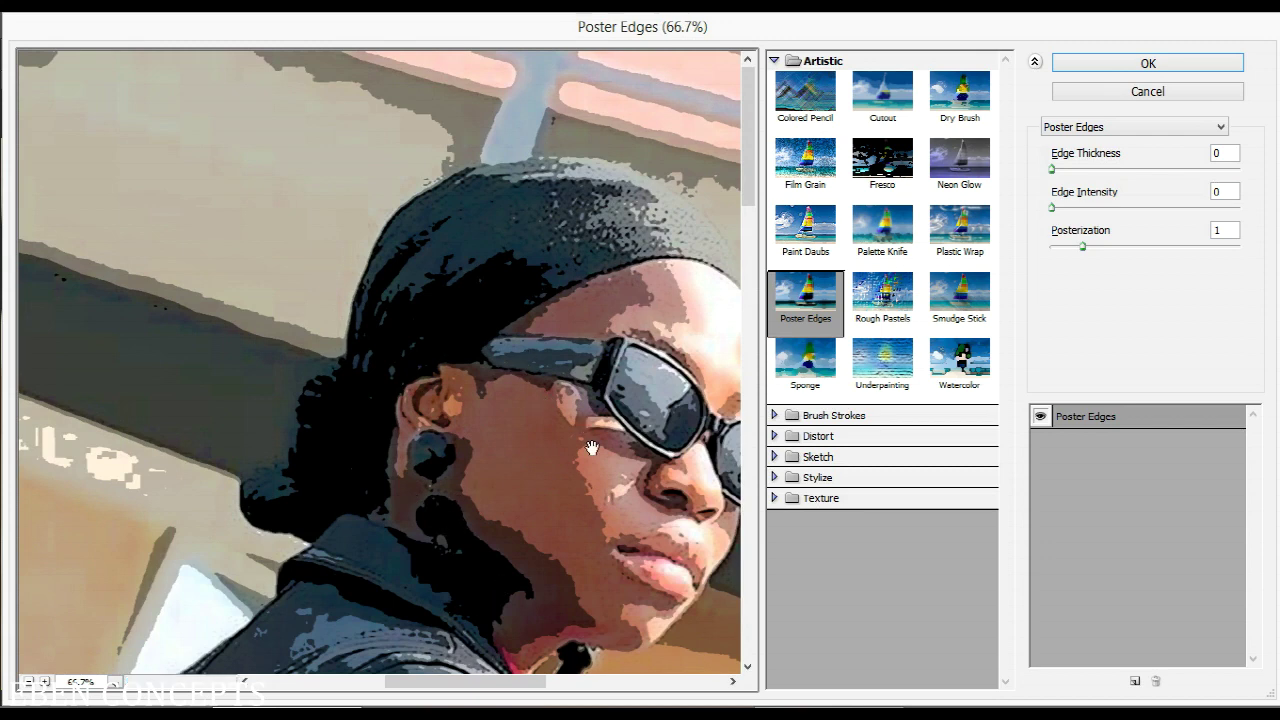
left_click_drag(592, 448, 491, 390)
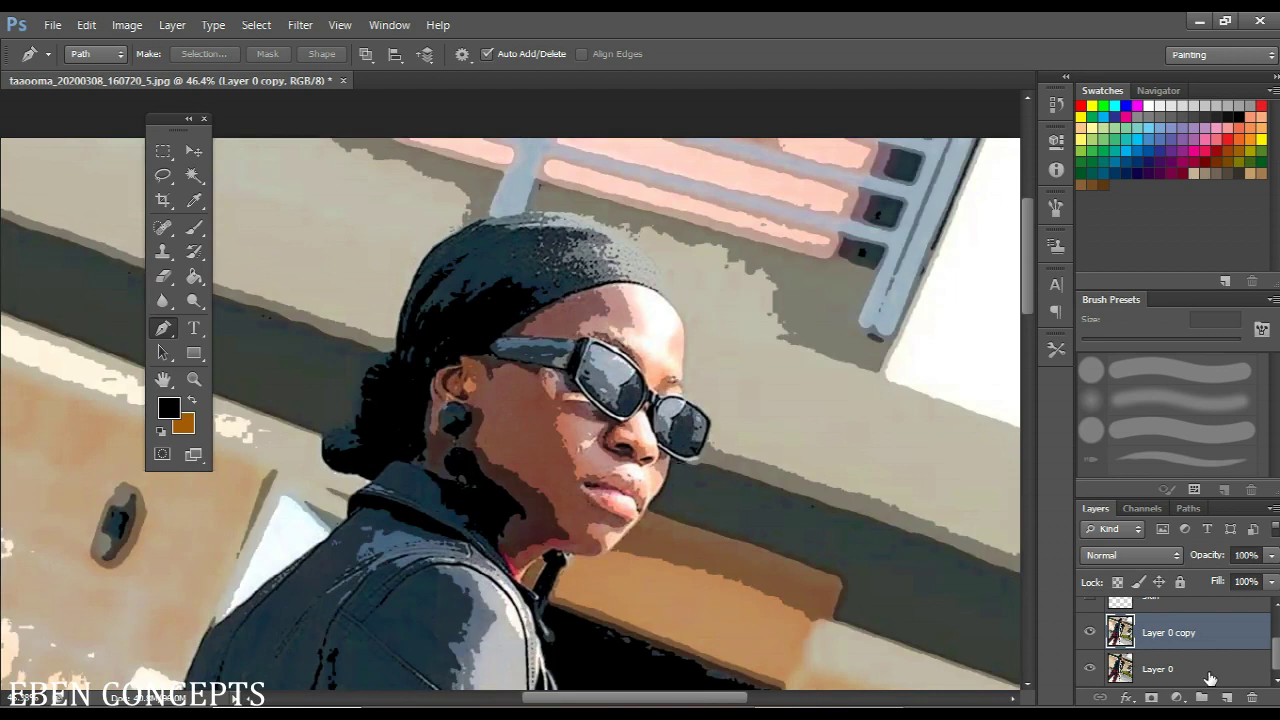
Show the skin and Lines layers over the posterized photo copy
scroll(1123, 642, "up", 2)
left_click(1090, 653)
left_click(1090, 616)
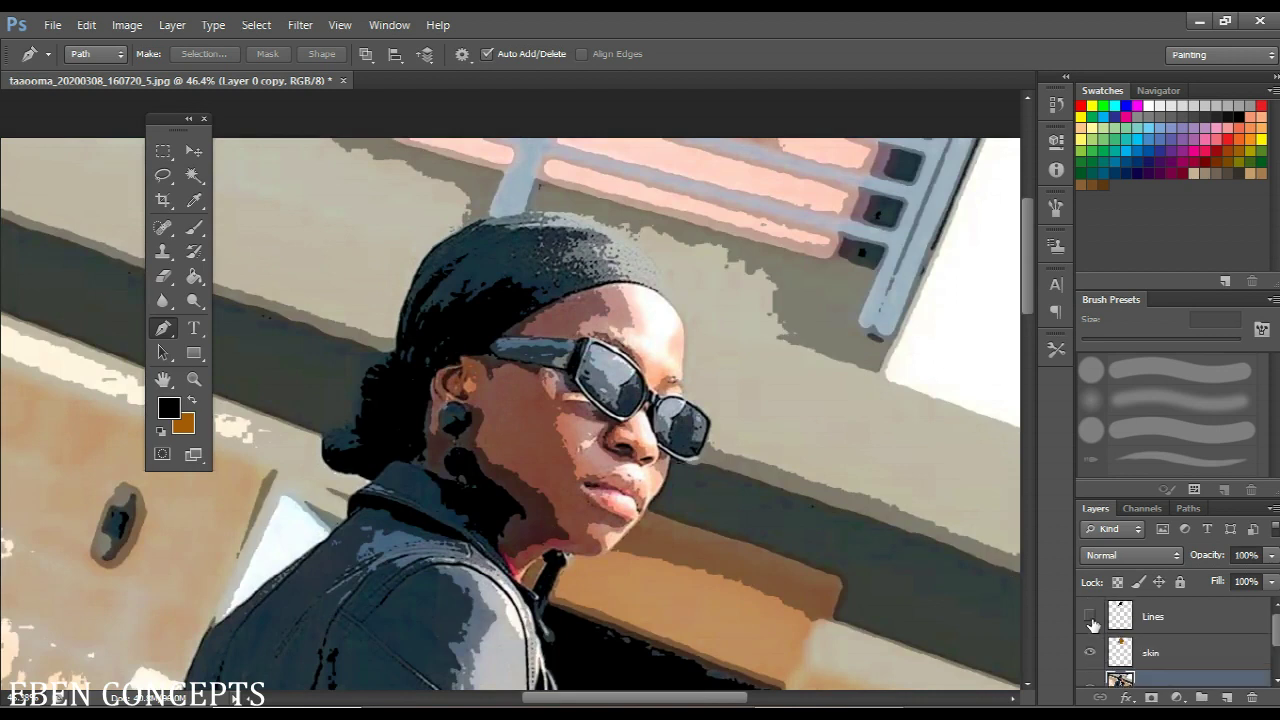
Create a new layer named Shadows directly above the skin layer
left_click(1158, 655)
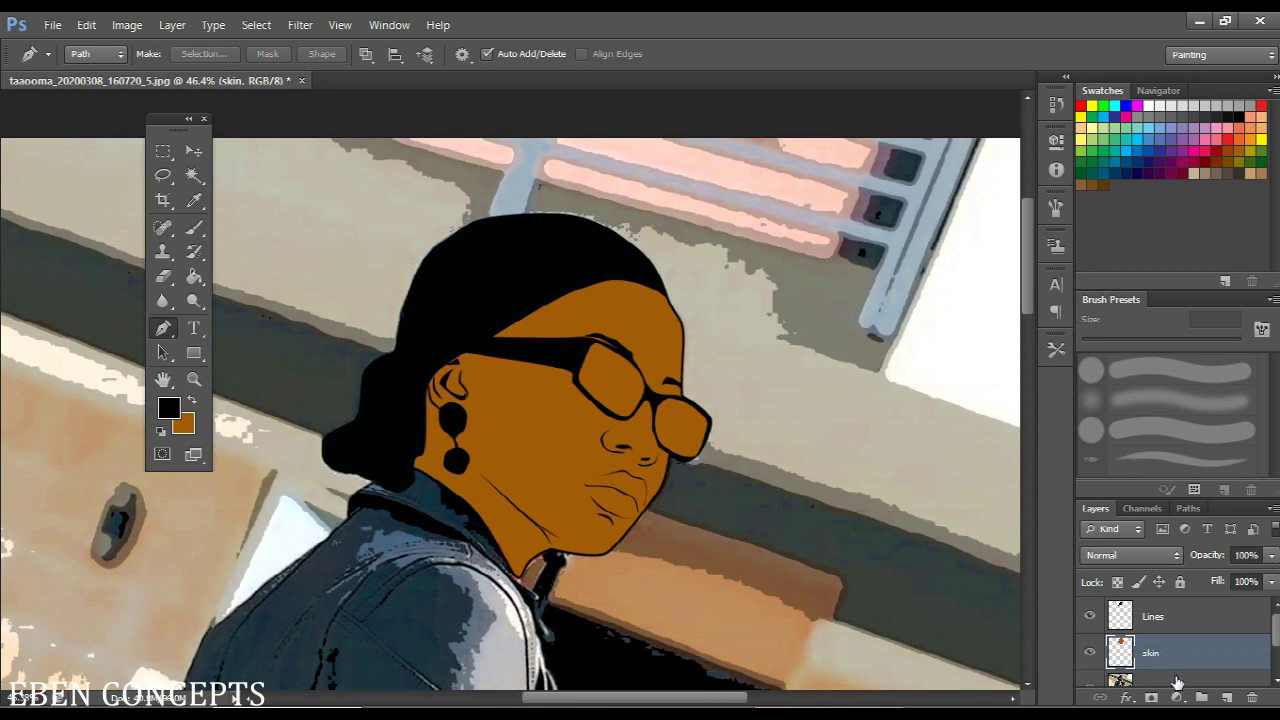
key("ctrl+shift+n")
type("S")
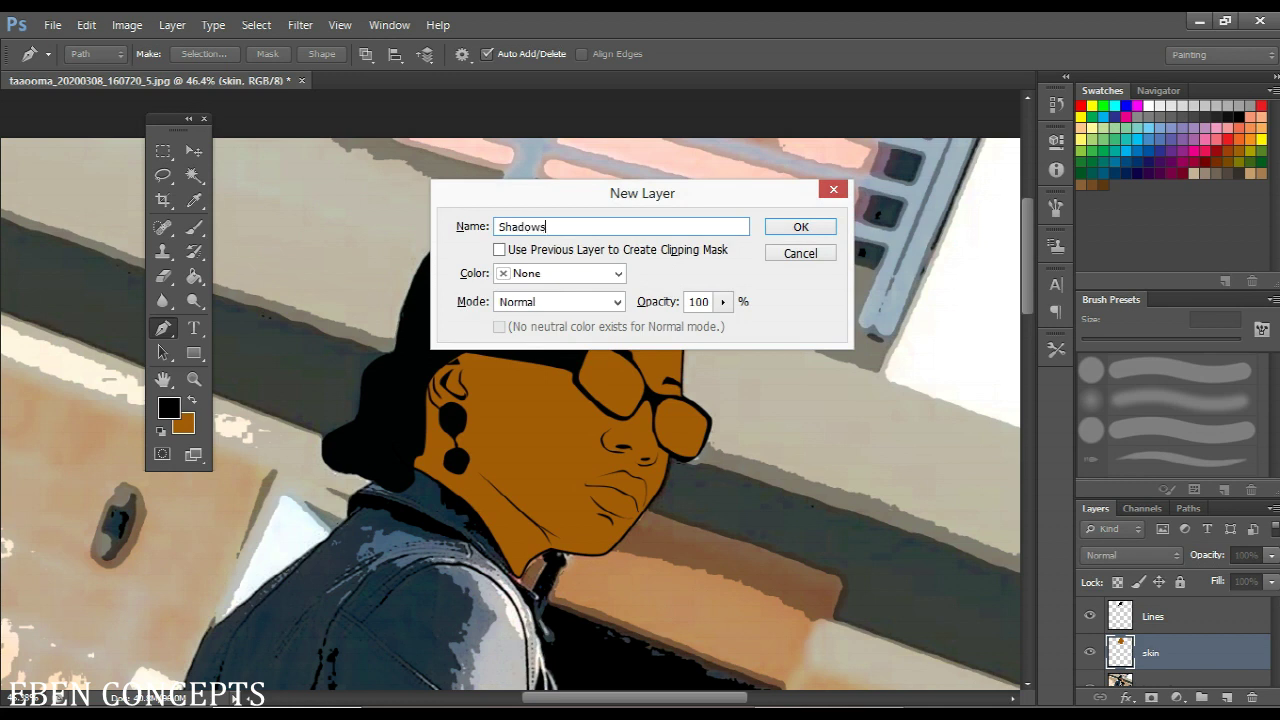
type("hadows")
key("Return")
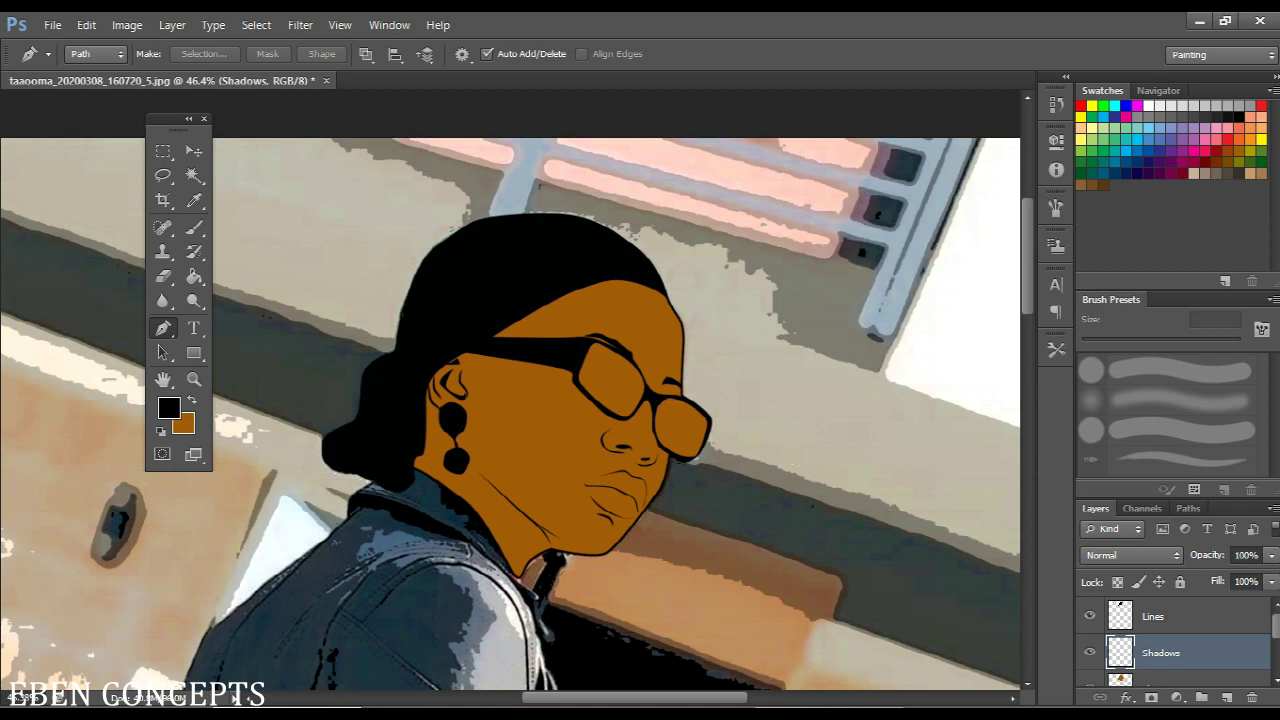
Hide the skin layer so the face can be traced from the posterized photo copy
scroll(1199, 671, "down", 3)
scroll(1112, 650, "up", 1)
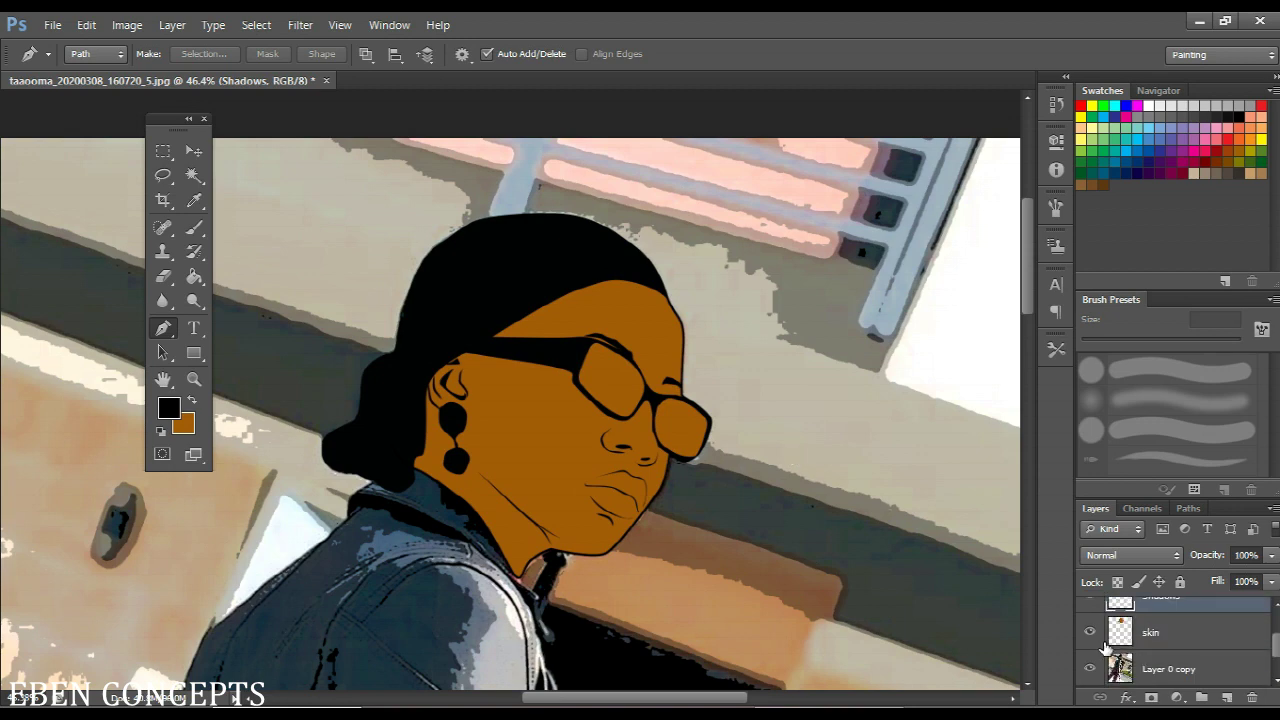
left_click(1090, 632)
scroll(470, 380, "up", 4)
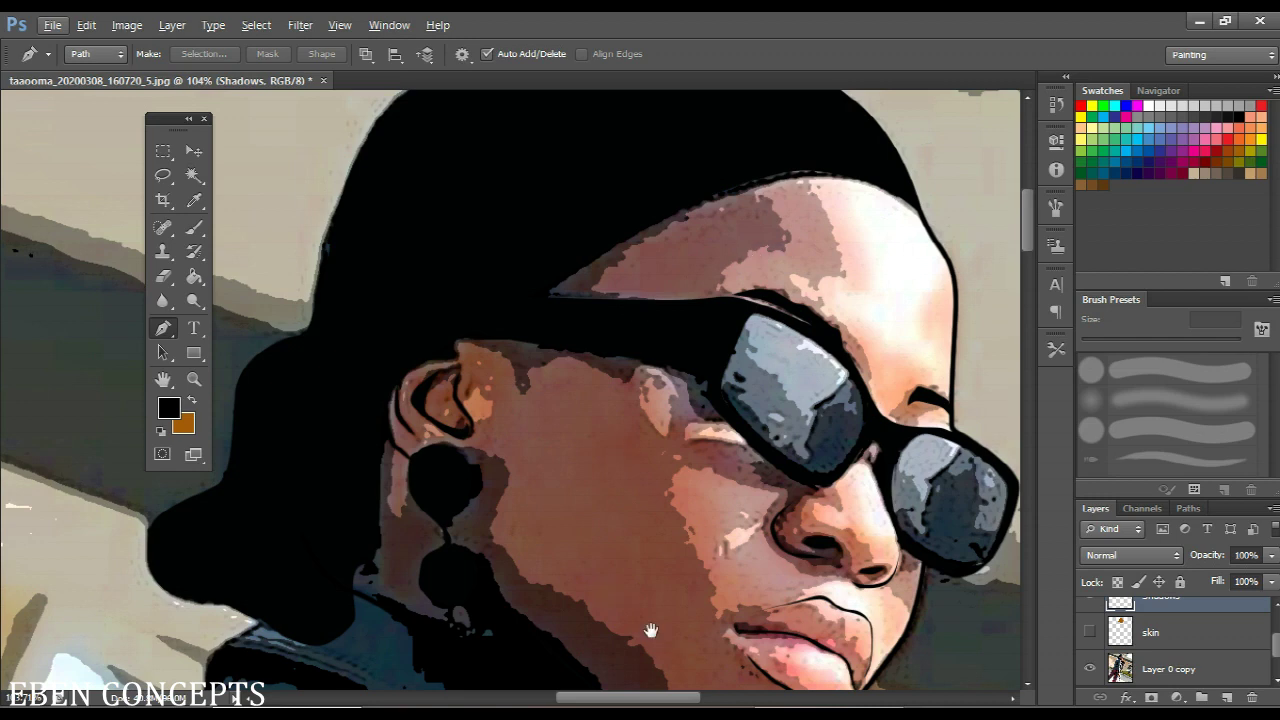
left_click_drag(650, 630, 560, 490)
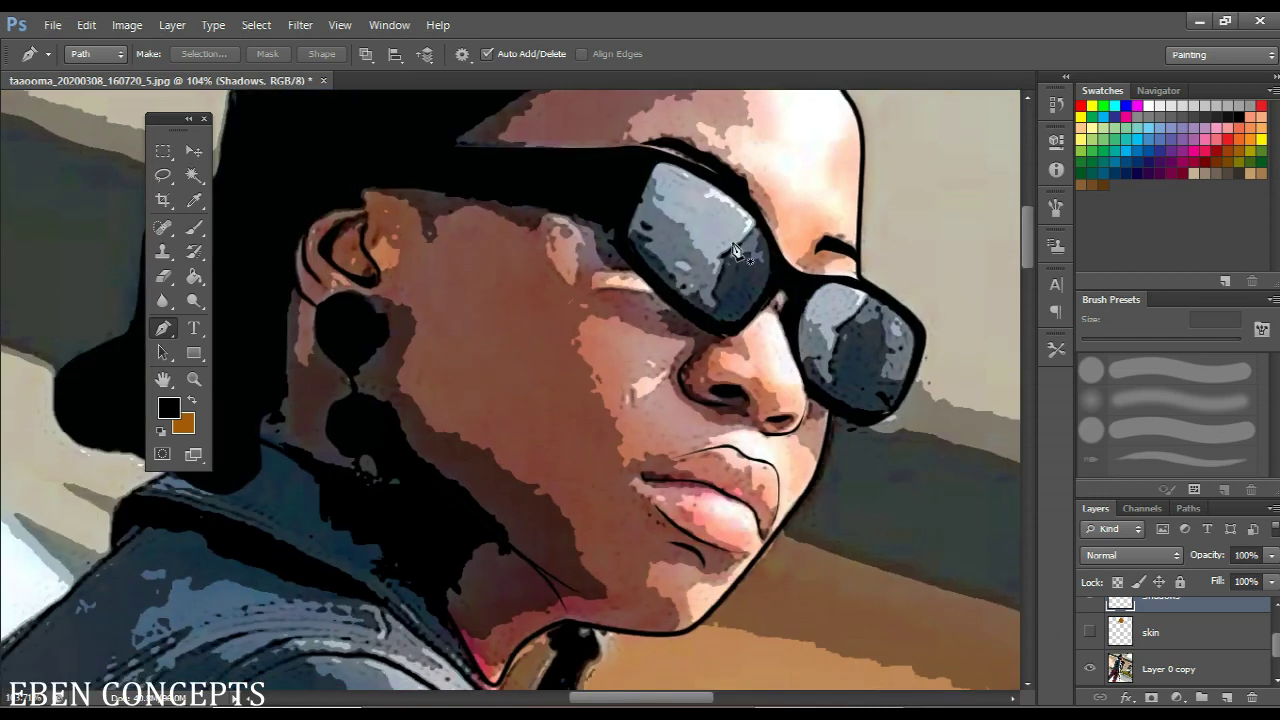
scroll(718, 330, "up", 3)
Start the face shadow path at the headscarf and trace the forehead shadow, the near lens and the nose bridge
mouse_move(648, 131)
left_mouse_down()
mouse_move(656, 165)
mouse_move(654, 151)
left_mouse_up()
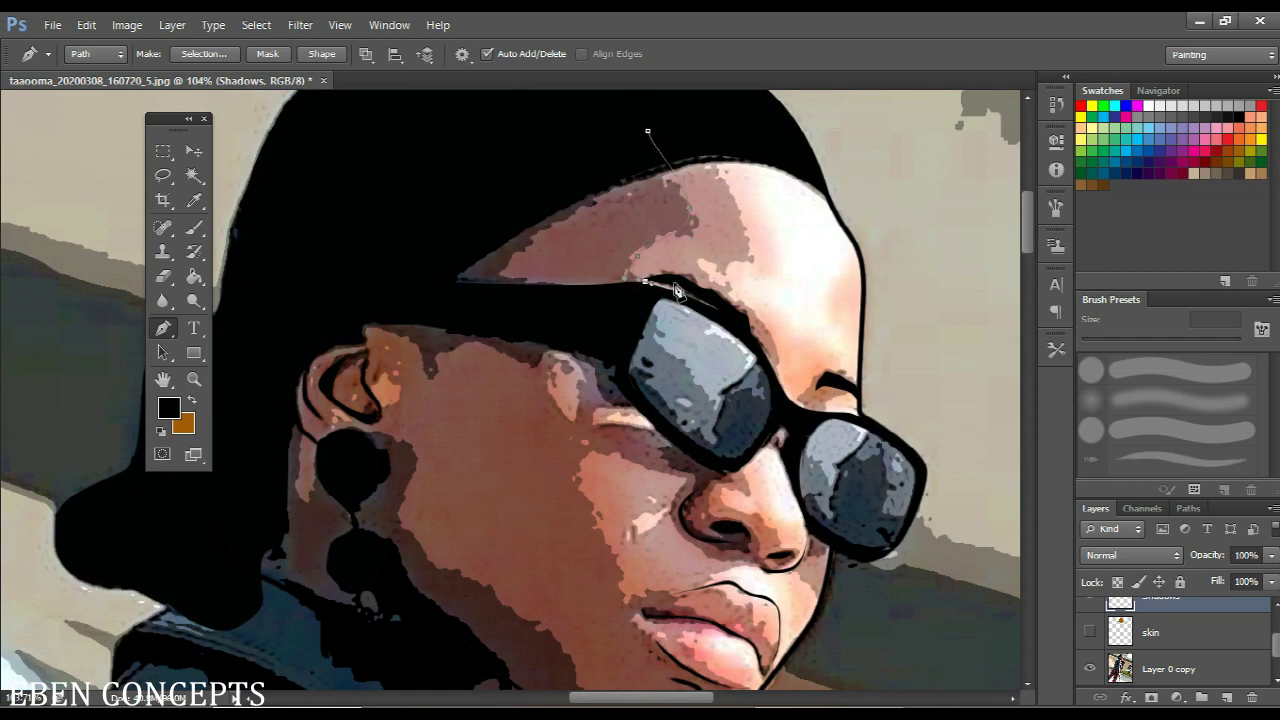
left_click_drag(699, 290, 769, 361)
left_click_drag(744, 452, 687, 443)
scroll(740, 470, "up", 2)
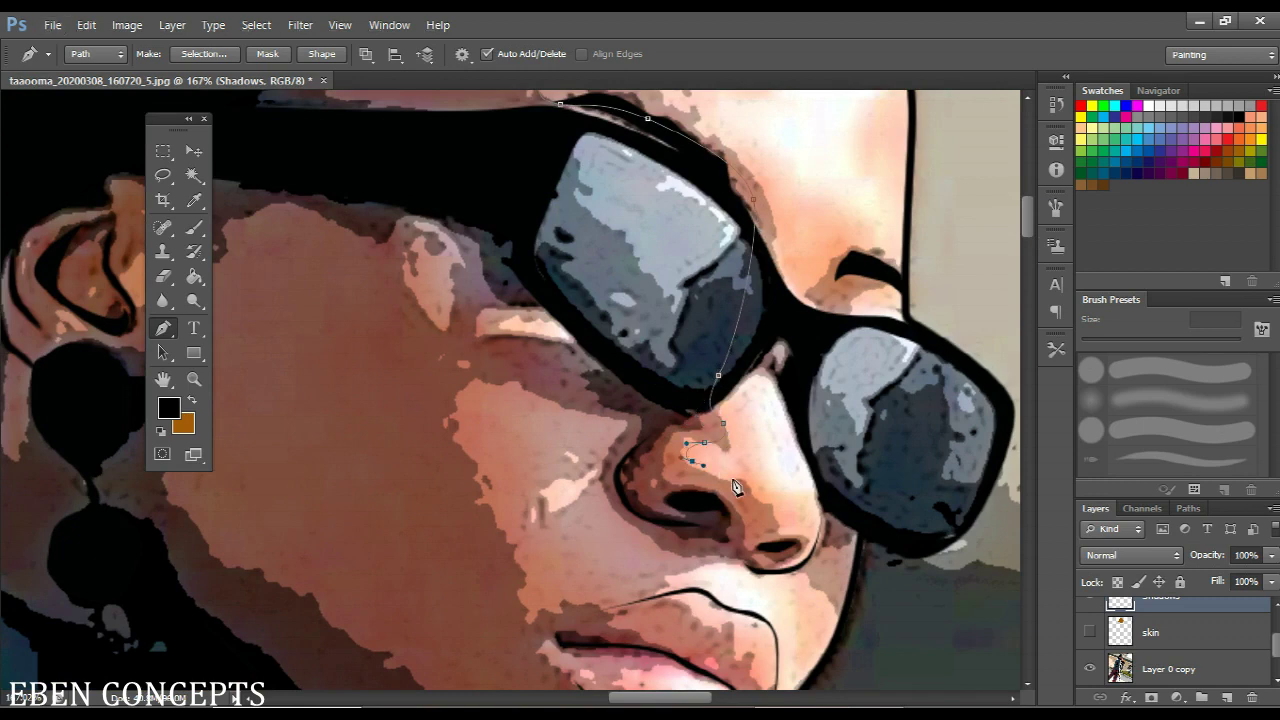
Try to continue the shadow path around the nose tip, across the upper and lower lips and down the chin highlight
left_click_drag(766, 512, 721, 457)
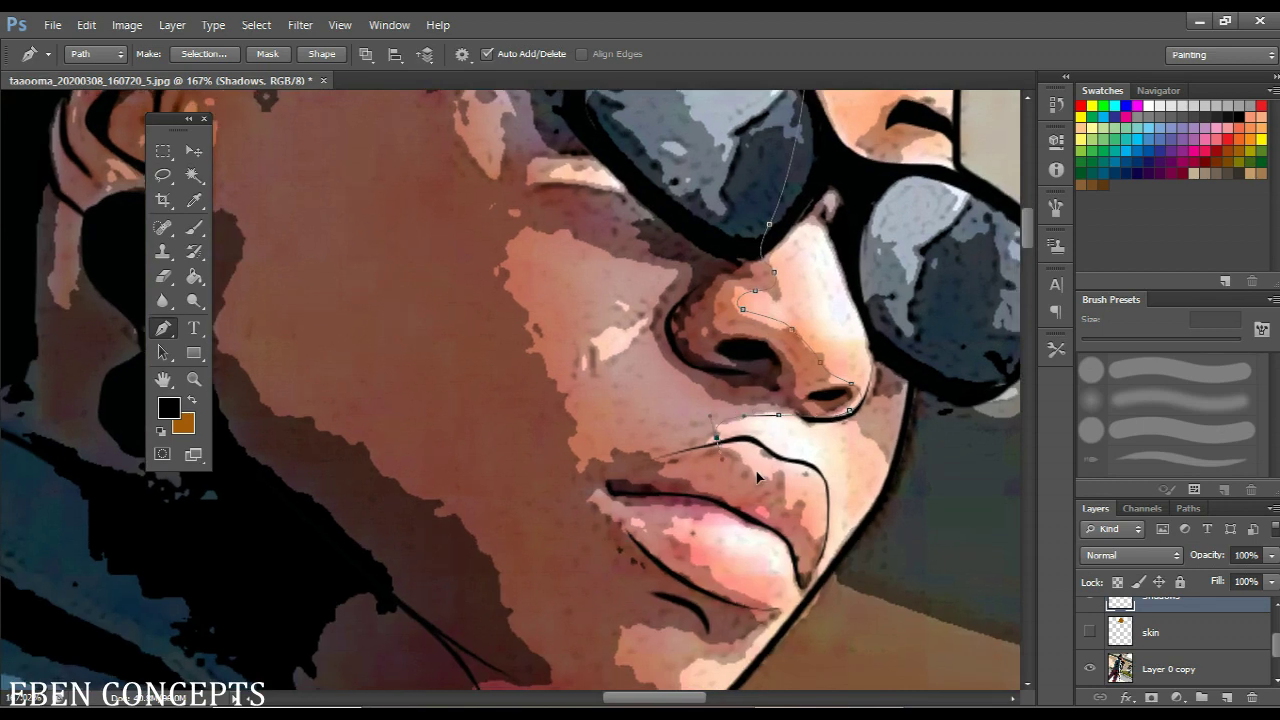
left_click_drag(784, 486, 805, 516)
left_click(822, 538)
left_click_drag(819, 459, 822, 376)
left_click_drag(822, 483, 771, 514)
key("ctrl+z")
scroll(783, 416, "up", 4)
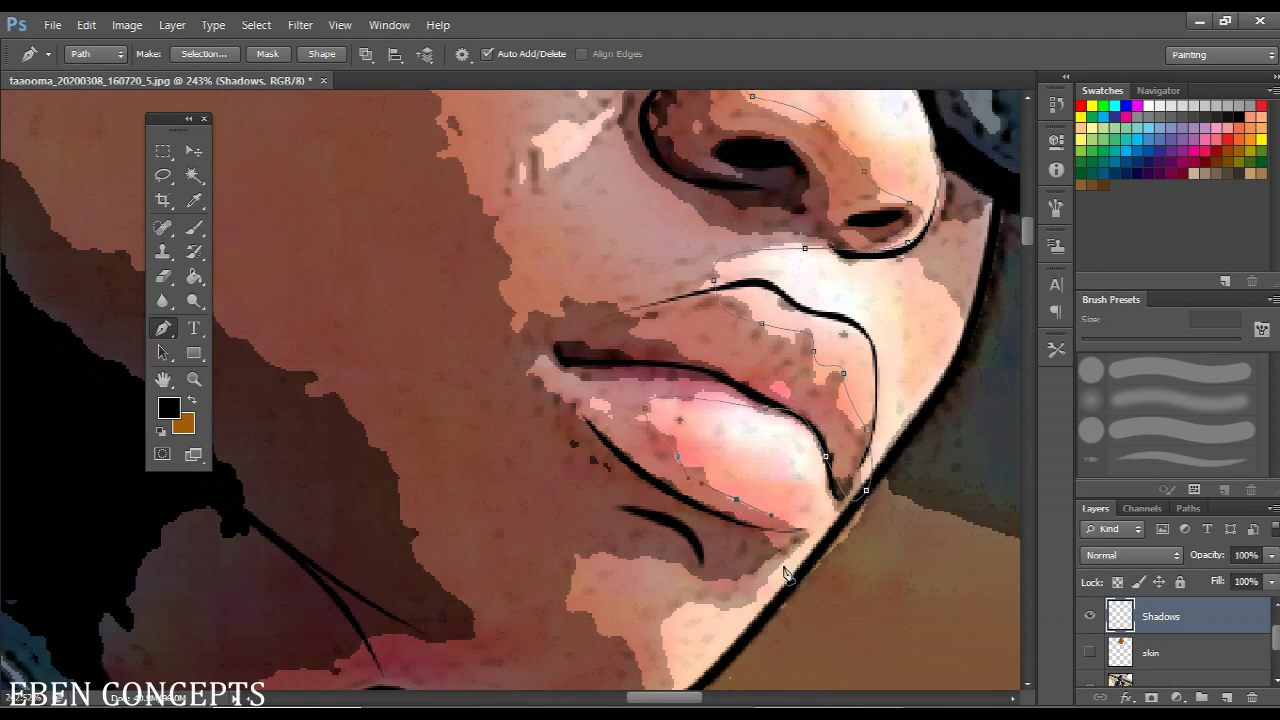
left_click_drag(784, 563, 753, 337)
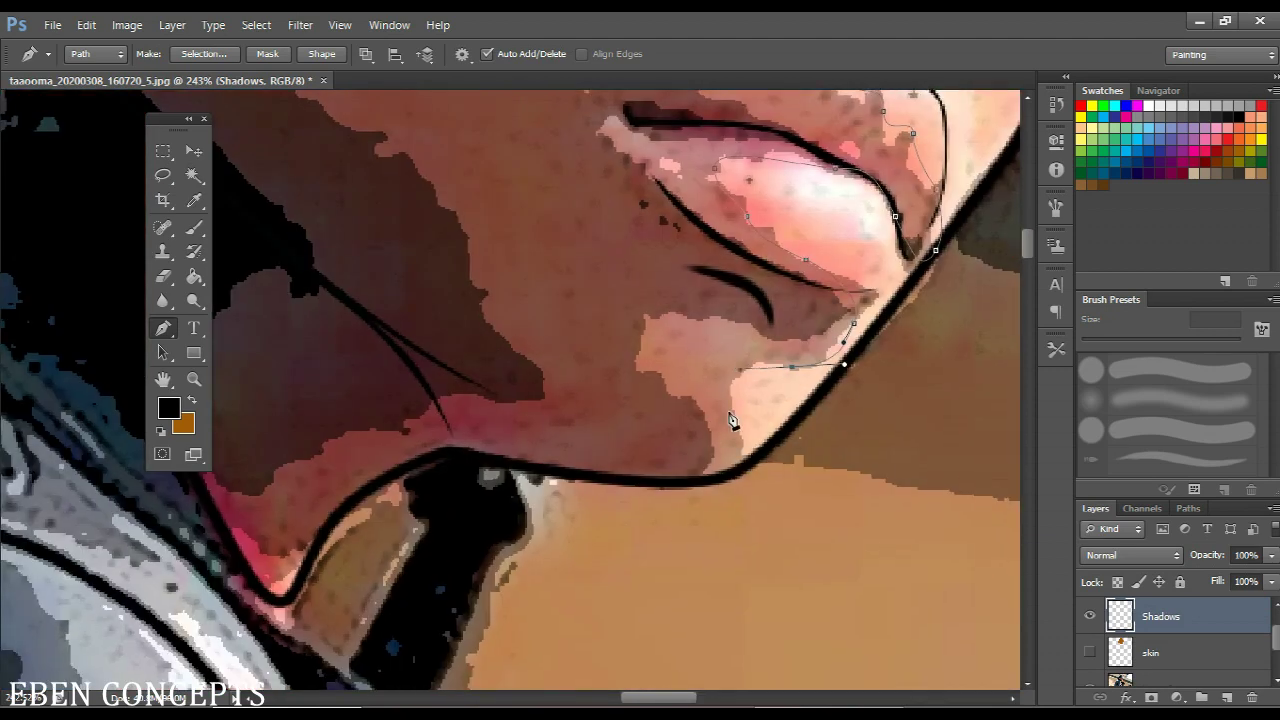
left_click_drag(732, 423, 688, 502)
scroll(641, 496, "down", 8)
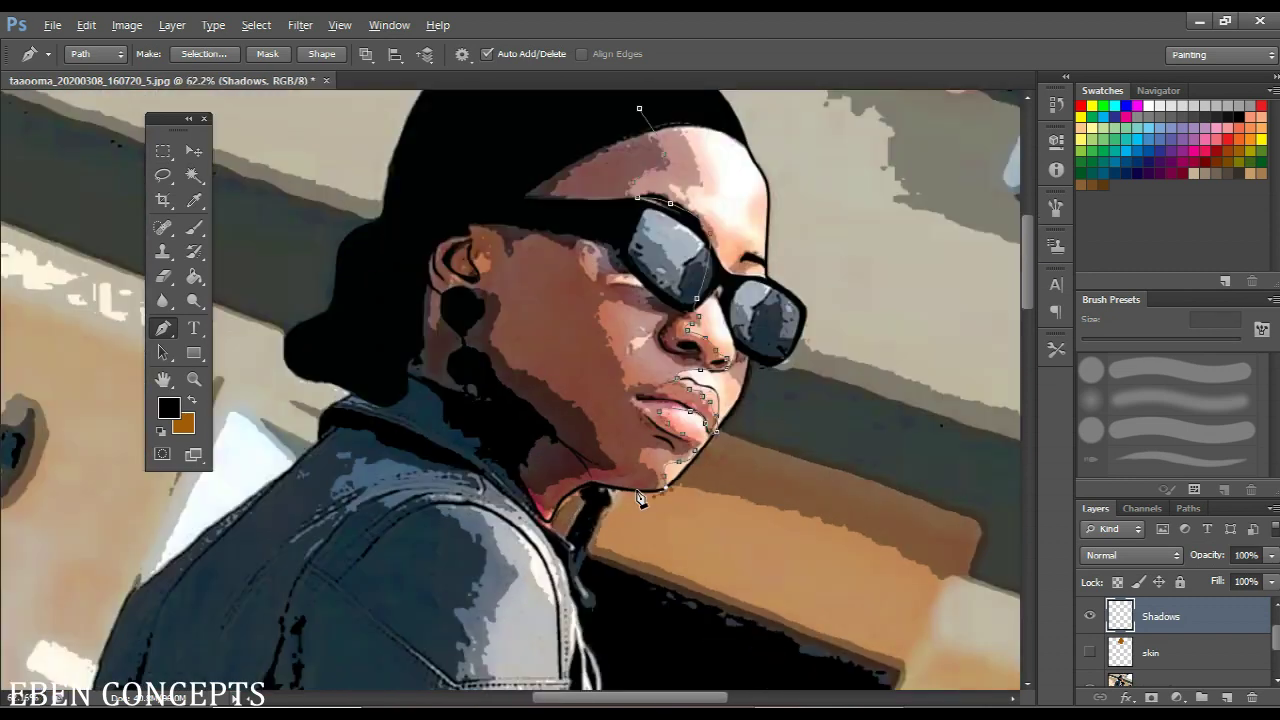
scroll(625, 492, "up", 1)
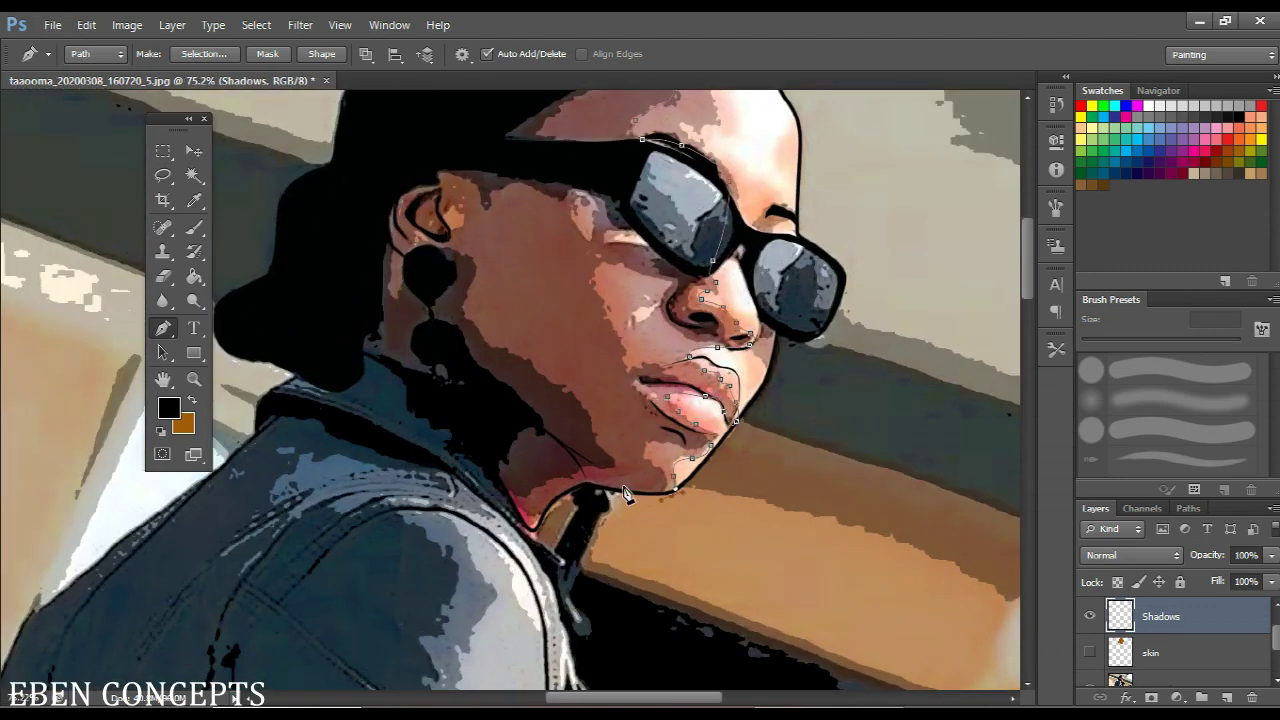
scroll(705, 316, "up", 3)
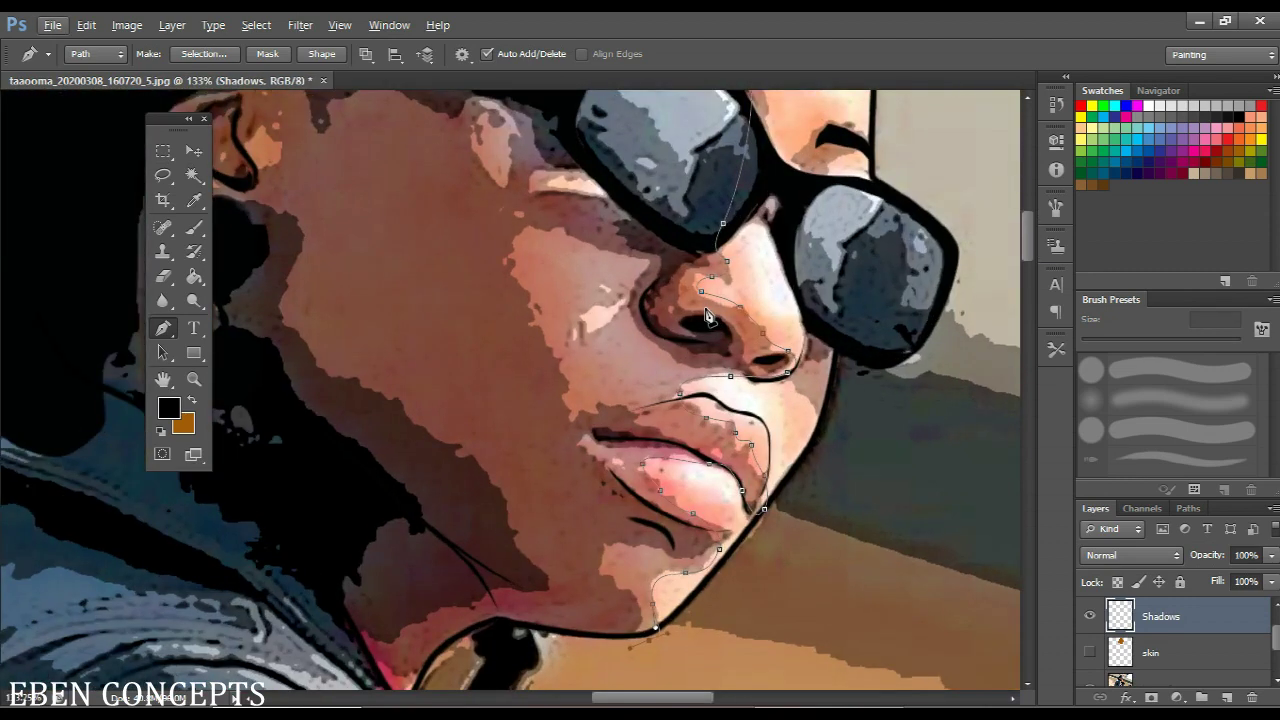
Undo the shadow path points from the chin and lips back to the side of the nose
key("ctrl+alt+z")
key("ctrl+alt+z")
key("ctrl+alt+z")
key("ctrl+alt+z")
key("ctrl+alt+z")
key("ctrl+alt+z")
key("ctrl+alt+z")
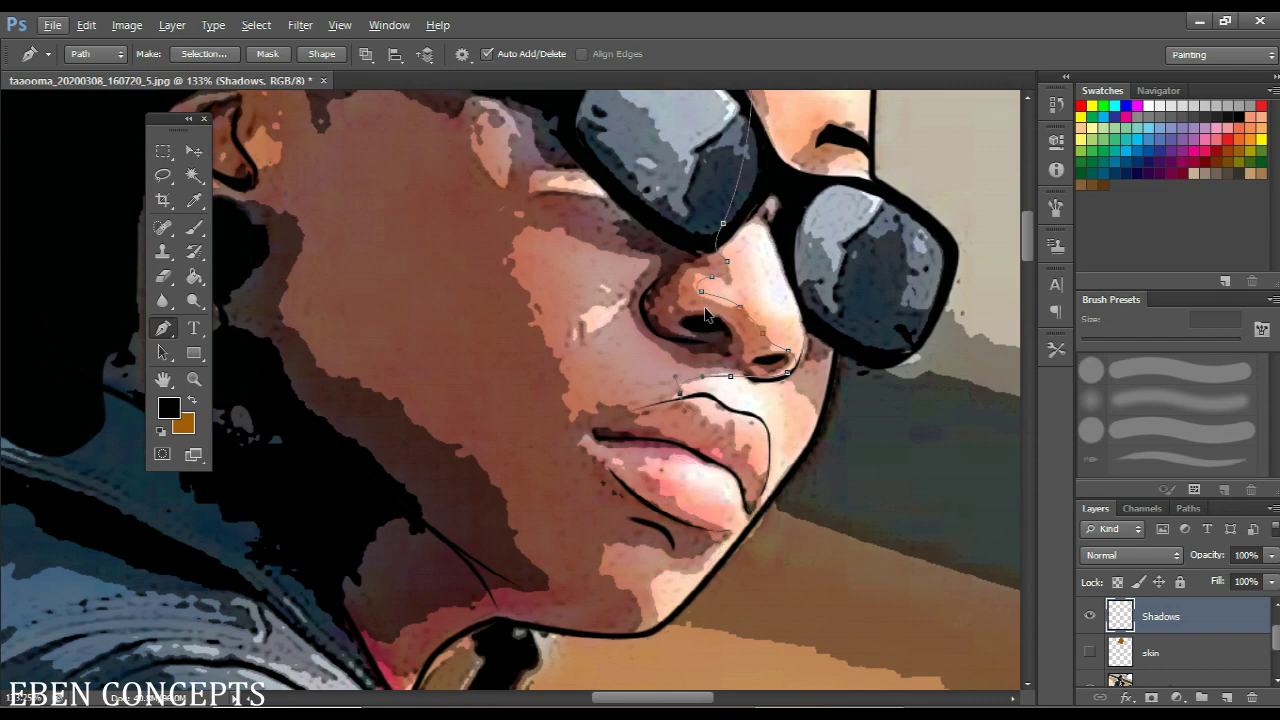
key("ctrl+alt+z")
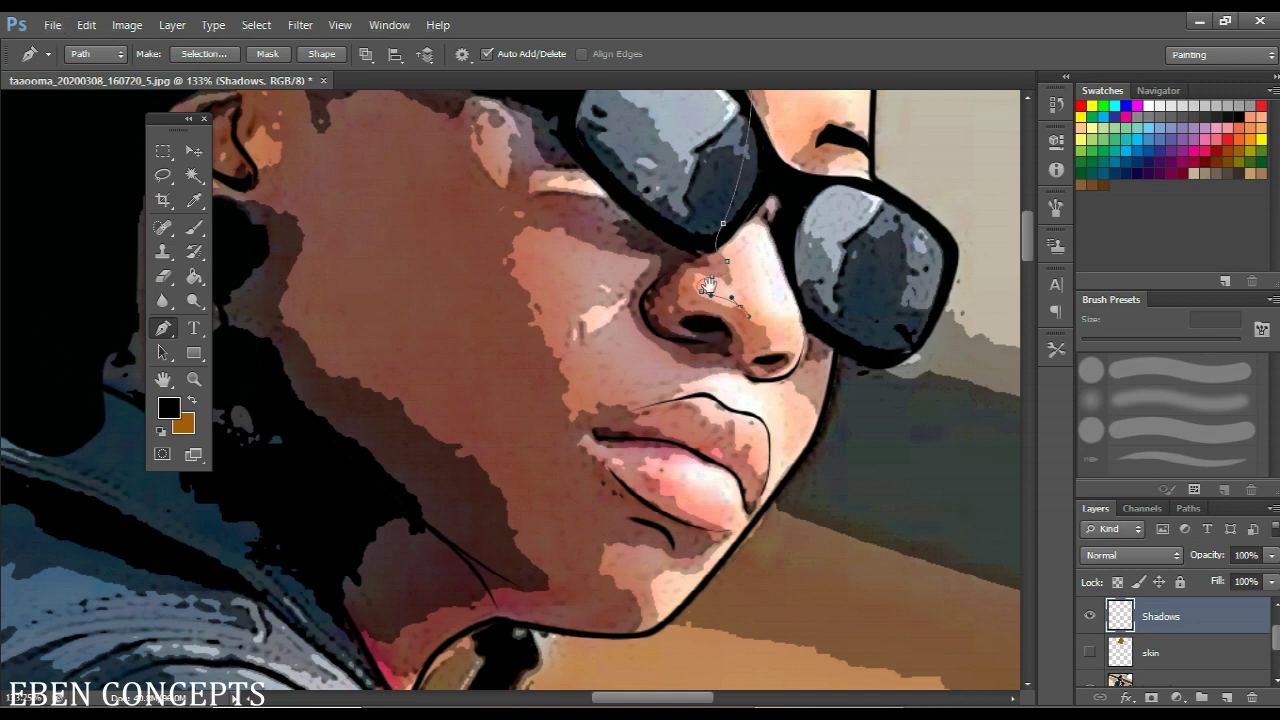
Continue the shadow path down the side of the nose, under the nostrils and back around the nose wing
left_click_drag(705, 315, 794, 483)
scroll(780, 470, "down", 3)
left_click(755, 461)
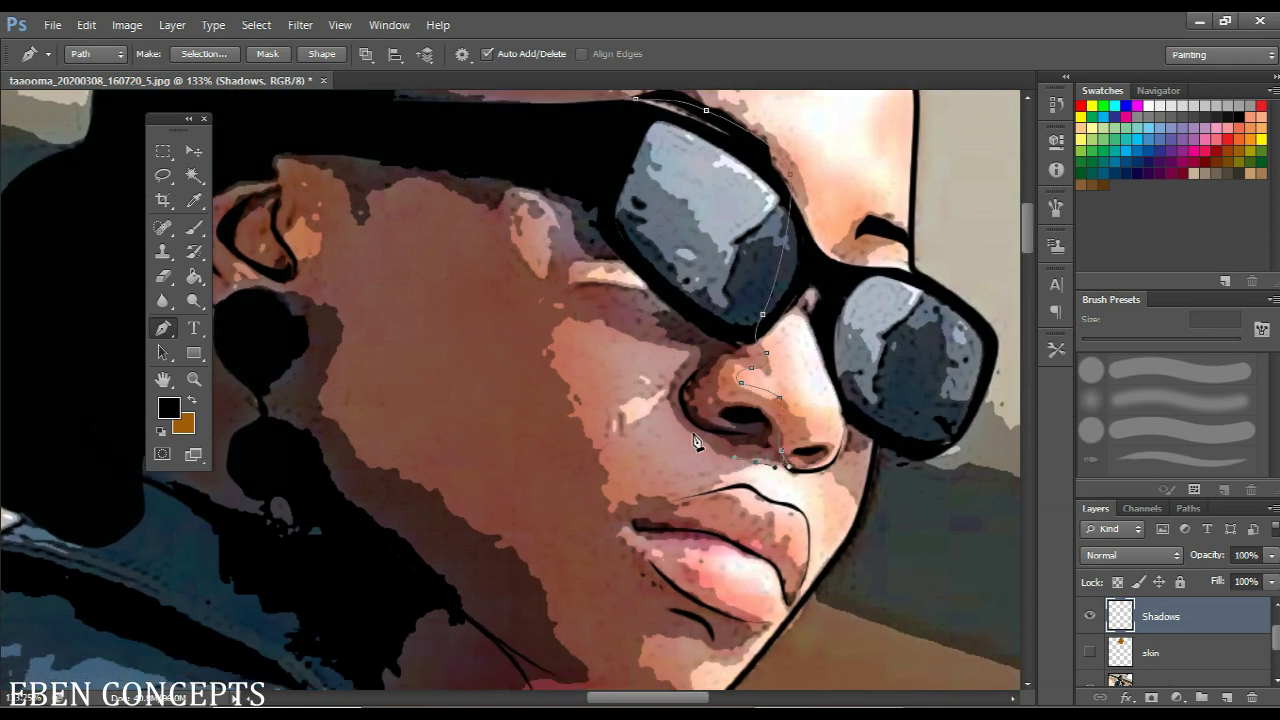
left_click(680, 419)
scroll(684, 363, "down", 4)
scroll(670, 357, "up", 6)
Trace the shadow path beneath the eye and down the cheek highlight's outer edge to the corner of the mouth
left_click_drag(657, 352, 652, 349)
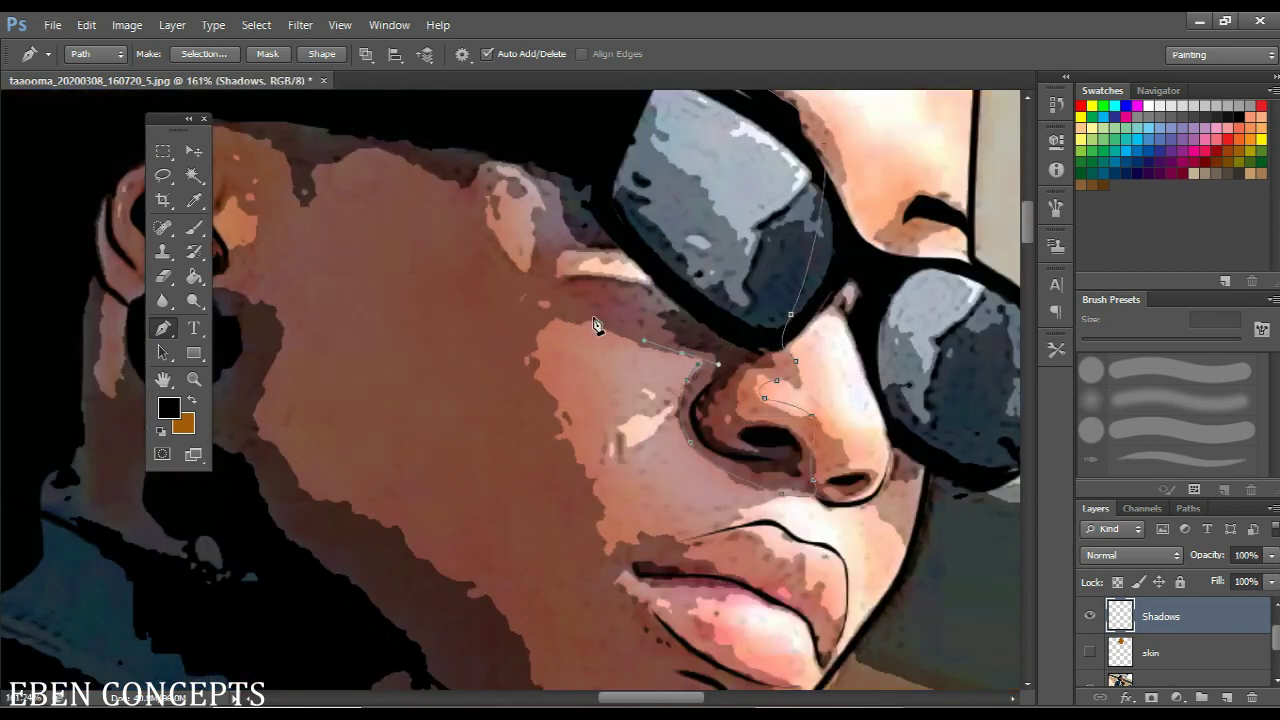
left_click_drag(564, 320, 509, 187)
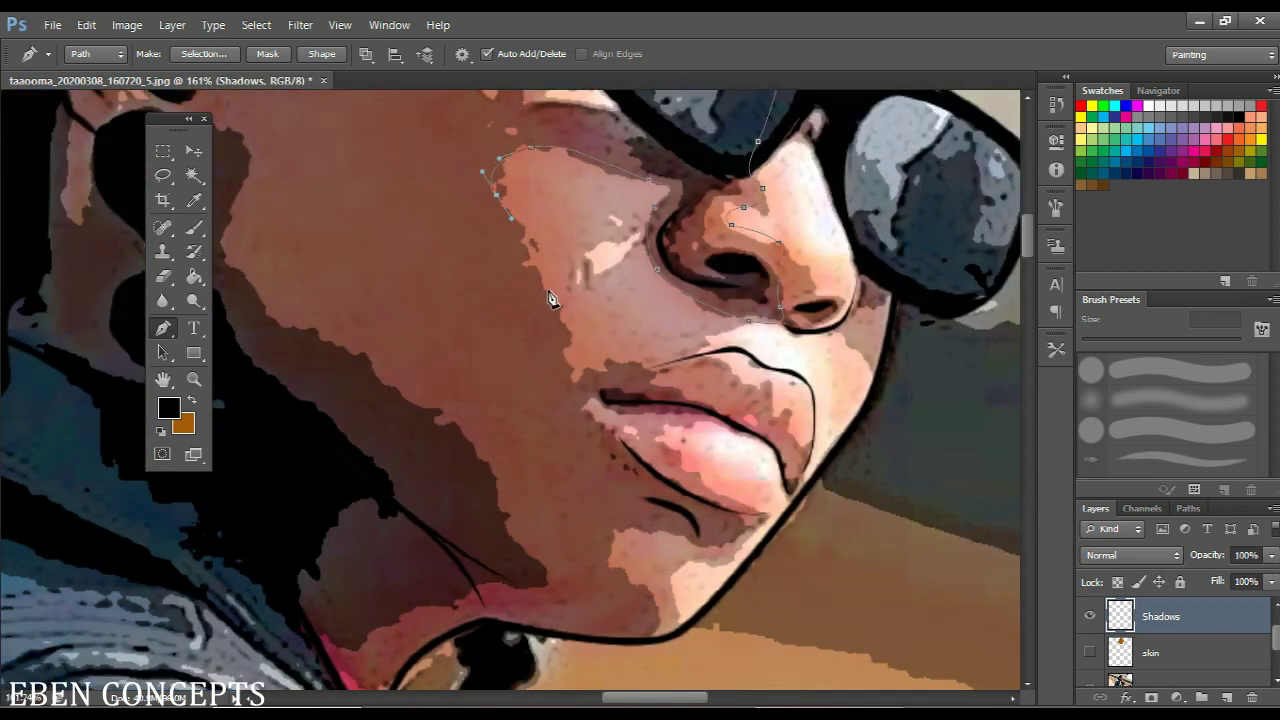
left_click_drag(564, 324, 745, 432)
scroll(789, 459, "up", 3)
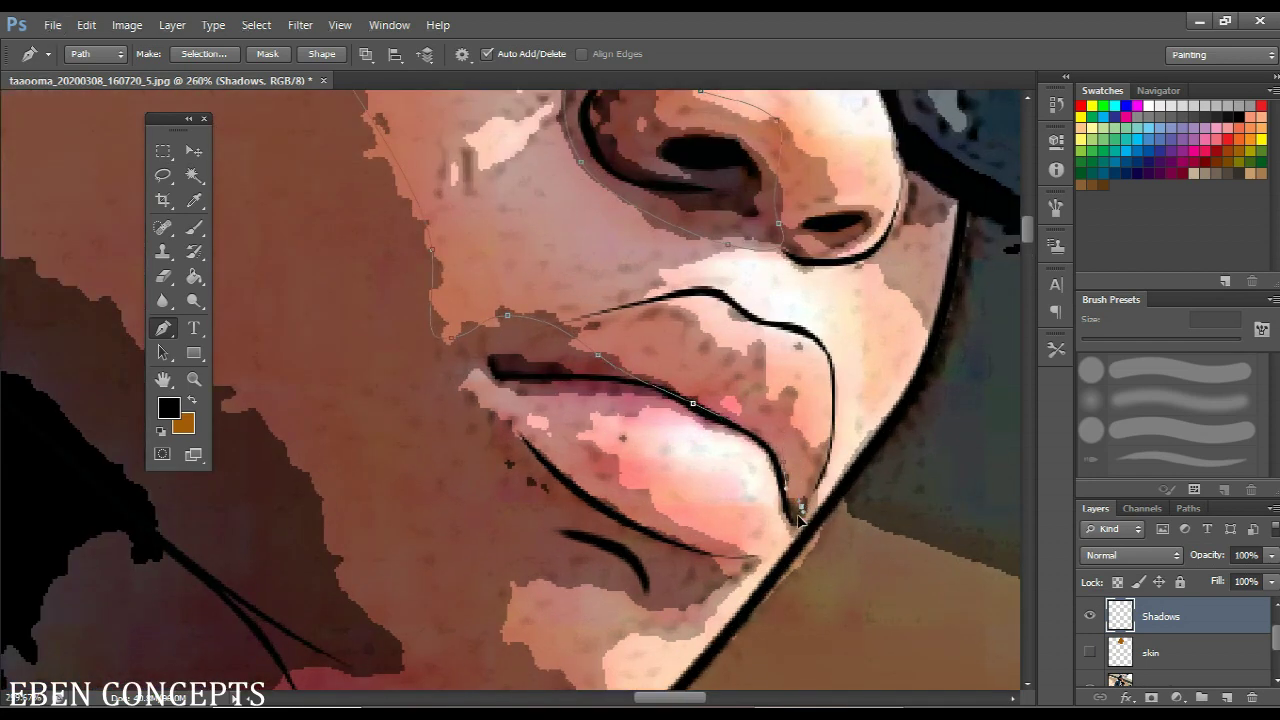
Carry the shadow path to the far corner of the lips and back along the lip line to the near corner
left_click_drag(798, 546, 786, 512)
left_click(690, 407)
left_click_drag(589, 391, 547, 386)
left_click(466, 388)
Trace the shadow path along the lower lip's underside and around the chin highlight toward the jawline
left_click_drag(576, 491, 614, 517)
left_click_drag(695, 552, 840, 437)
key("space")
left_click_drag(731, 426, 656, 492)
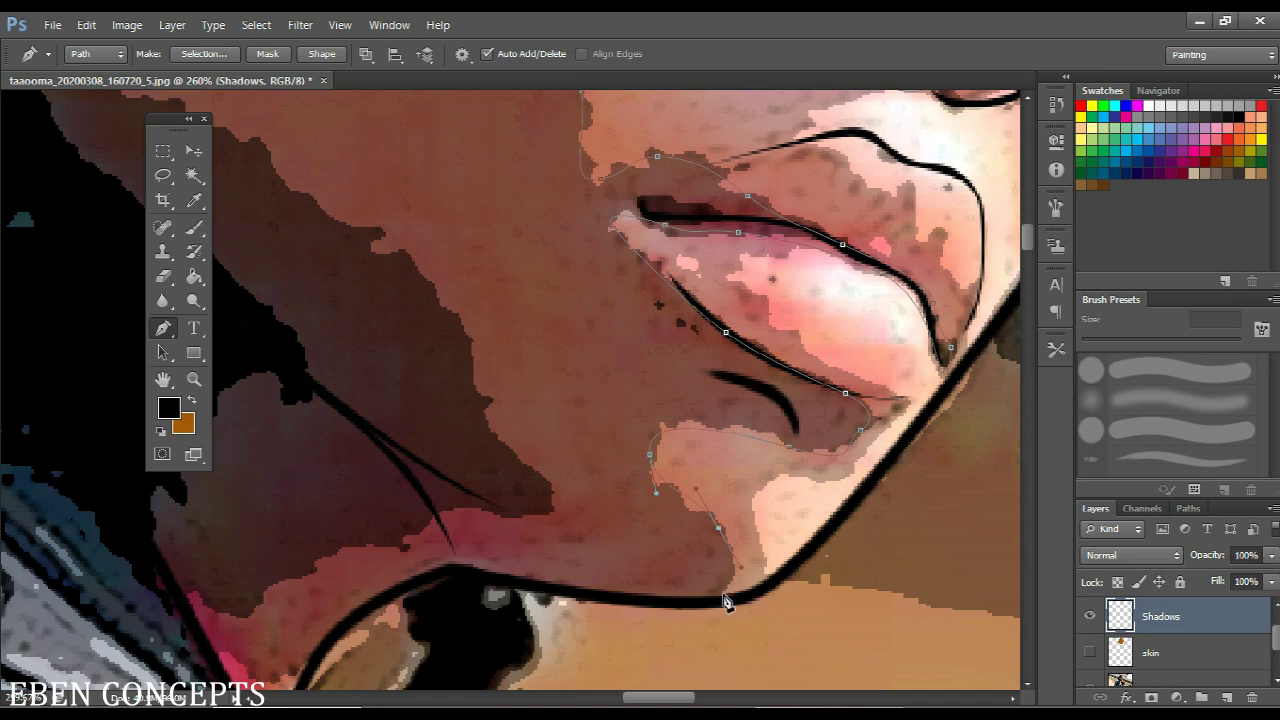
Close the shadow path with a loose sweep below the neck, behind the ear and over the headscarf, and show the skin layer
scroll(666, 614, "down", 6)
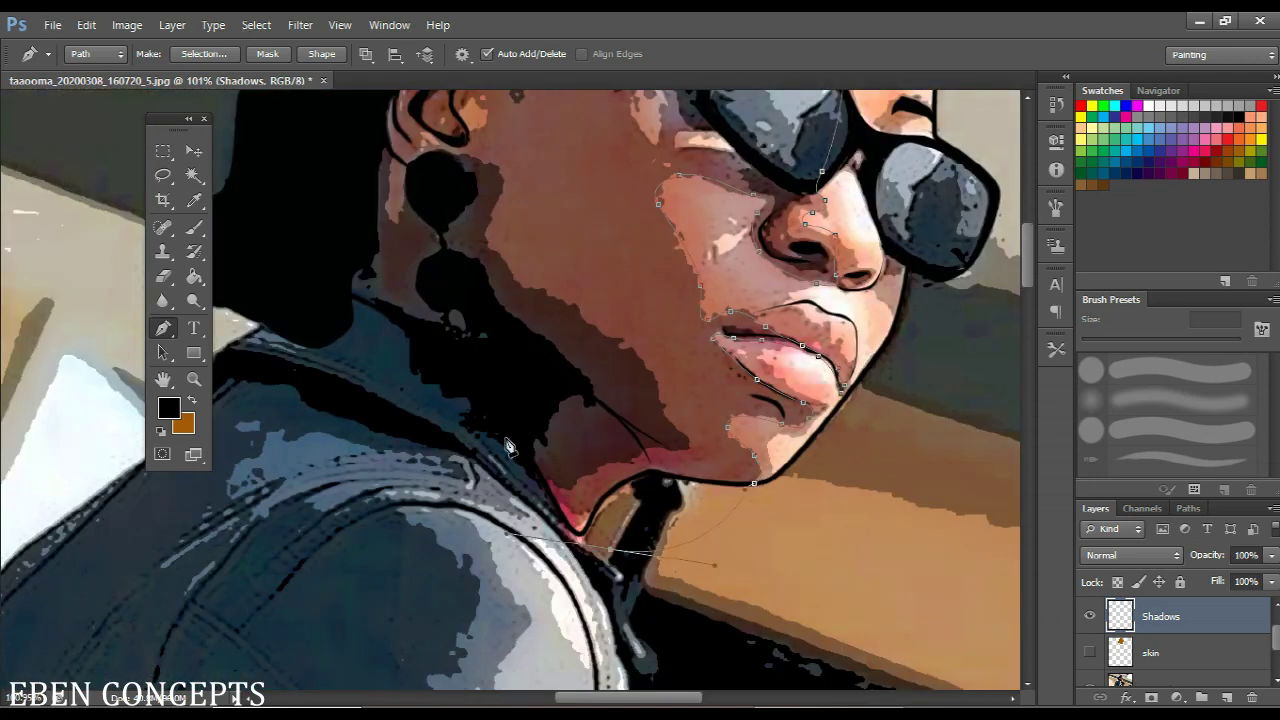
left_click_drag(500, 385, 533, 642)
left_click_drag(357, 488, 374, 385)
left_click_drag(454, 296, 519, 234)
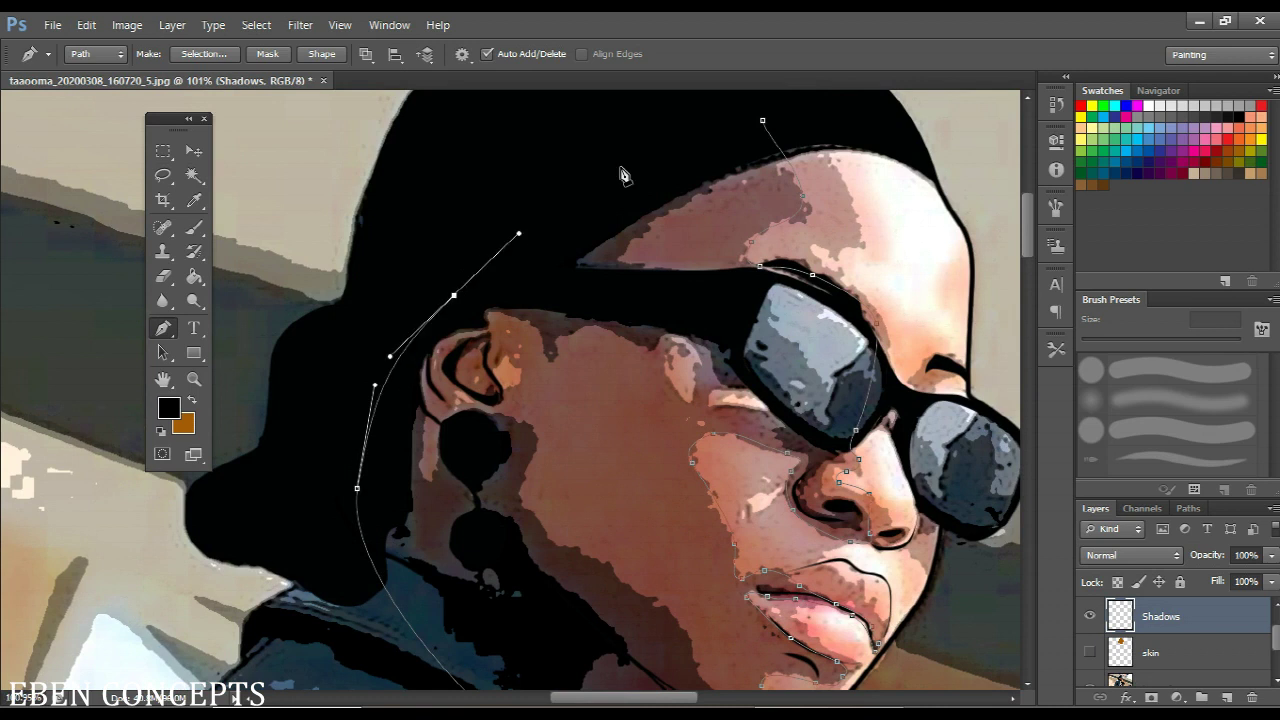
left_click(763, 120)
left_click(1089, 653)
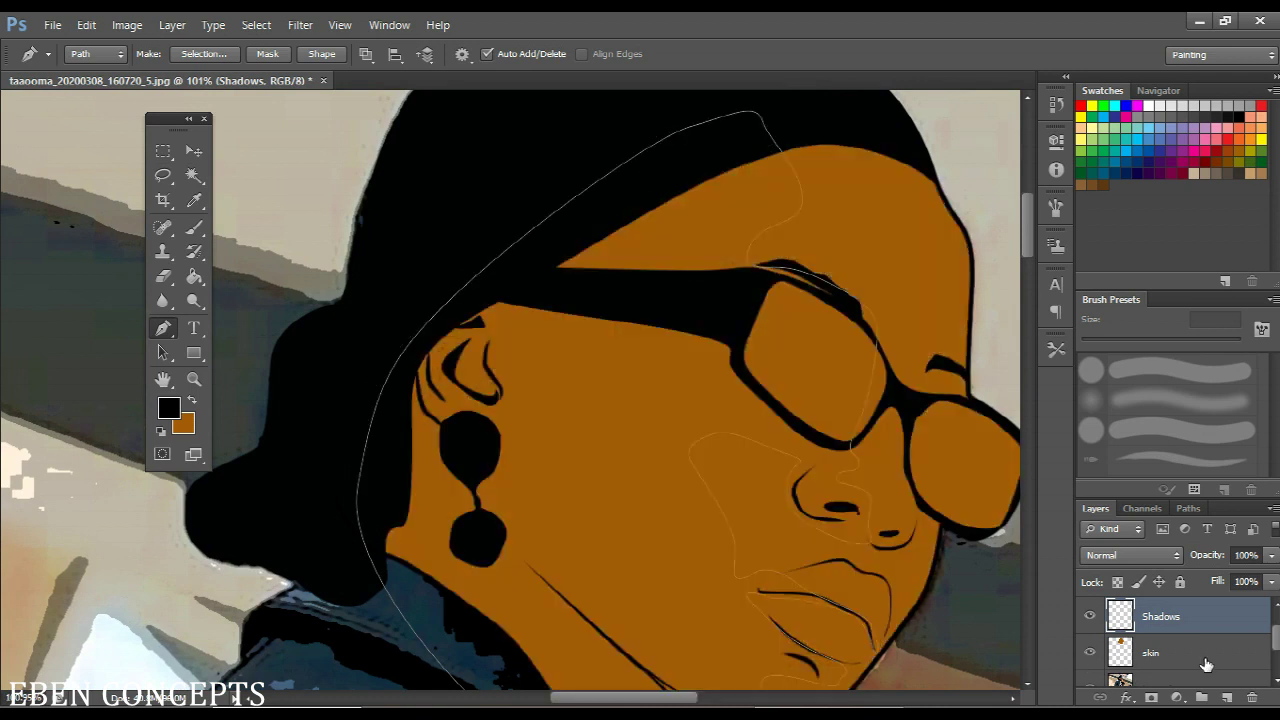
Try filling the closed shadow path on the Shadows layer with dark brown 7f4603
left_click(1150, 652)
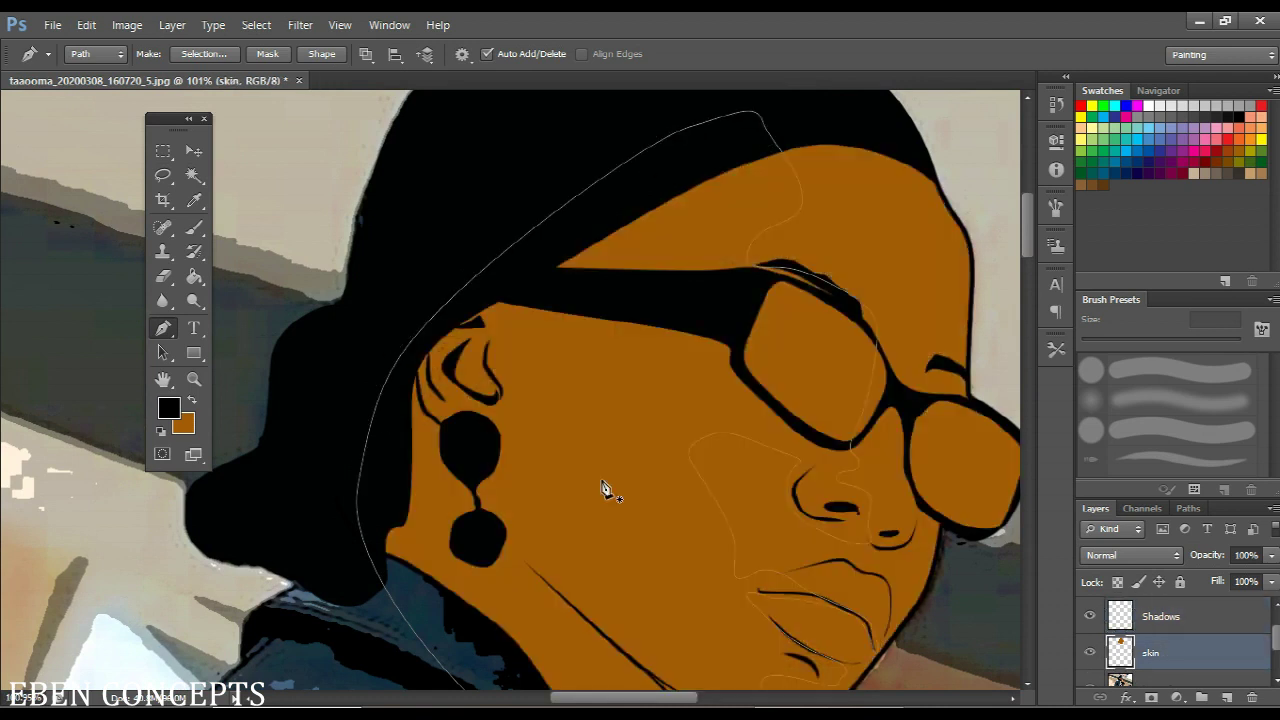
left_click(1133, 616)
right_click(515, 418)
left_click(607, 130)
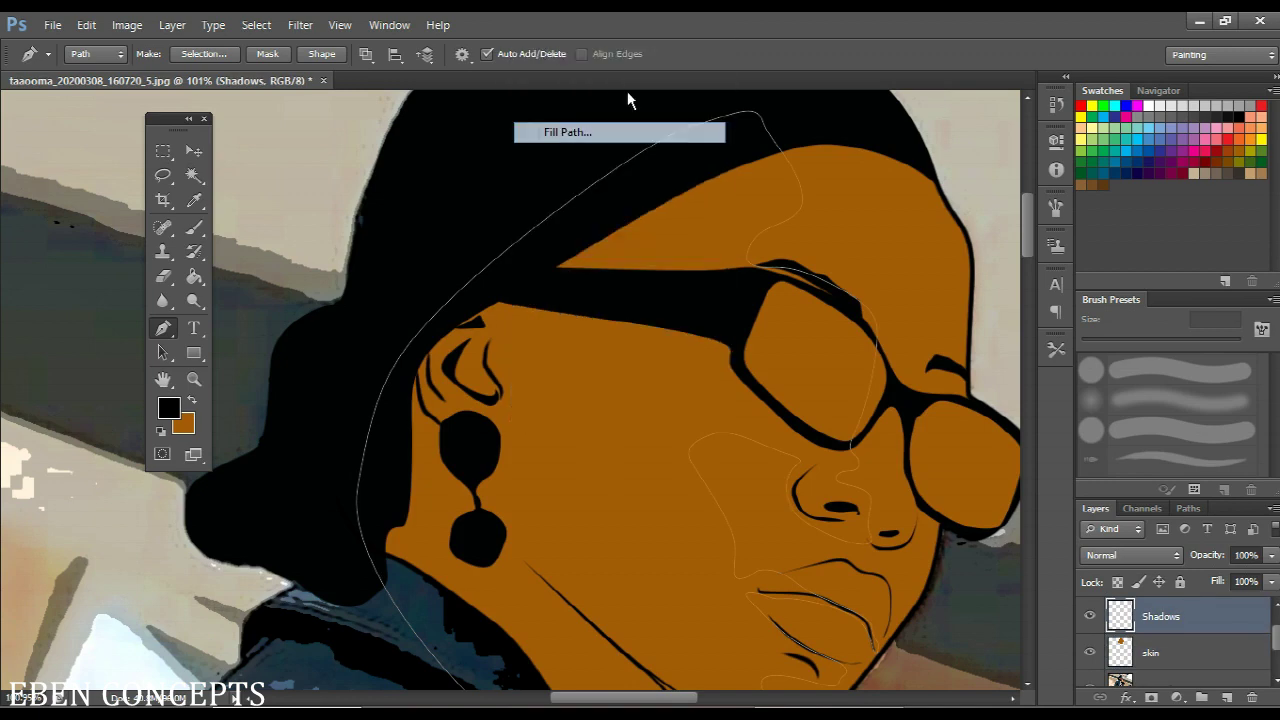
left_click(836, 225)
left_click(829, 274)
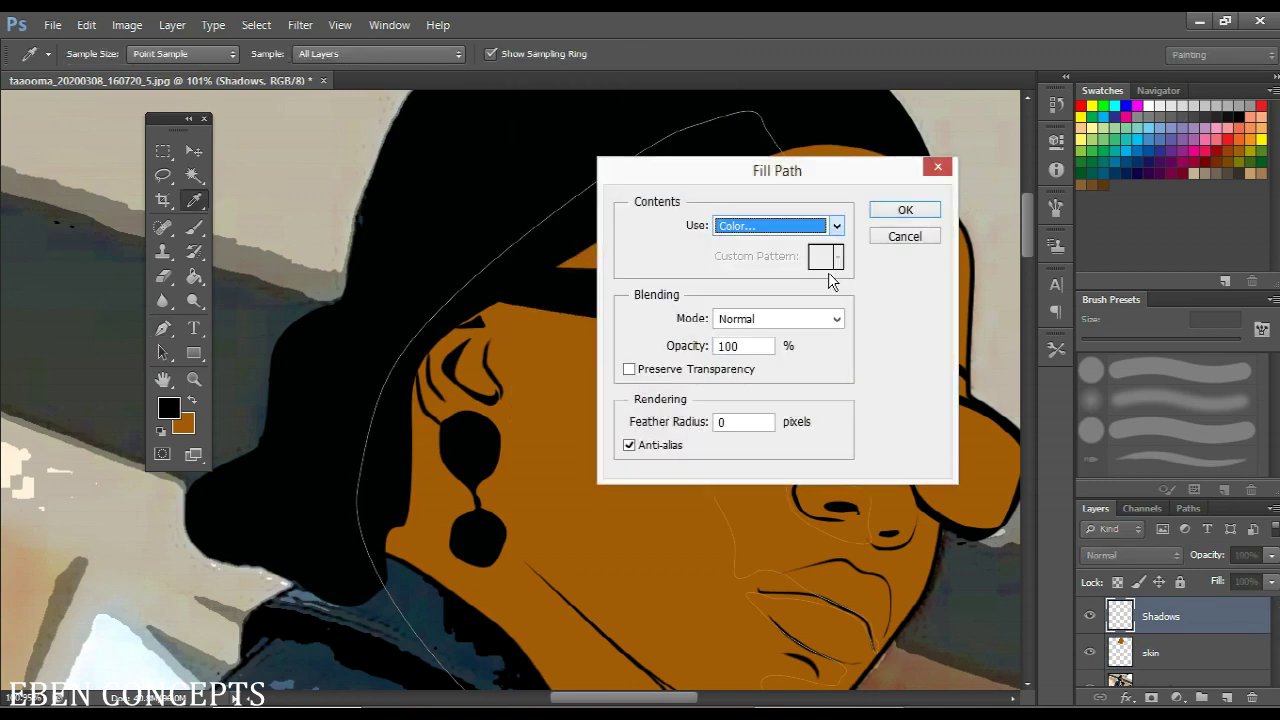
left_click(557, 400)
left_click(943, 362)
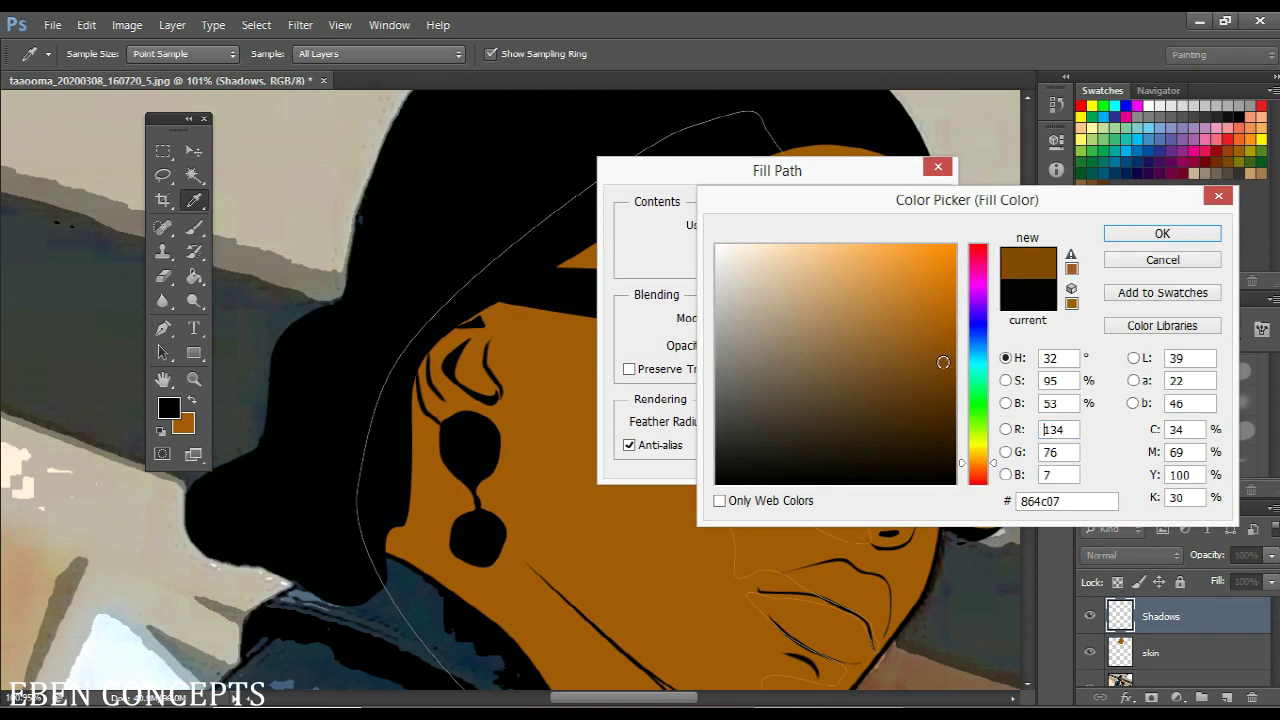
key("Return")
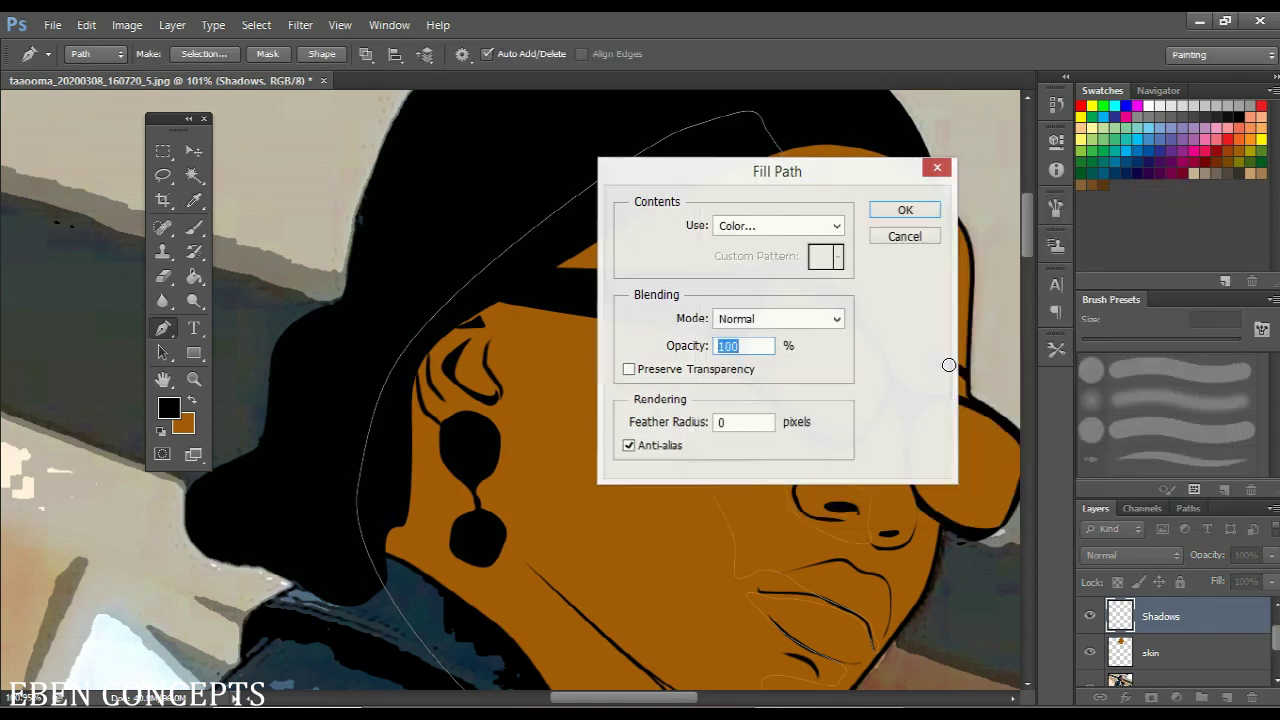
key("Return")
scroll(766, 368, "down", 5)
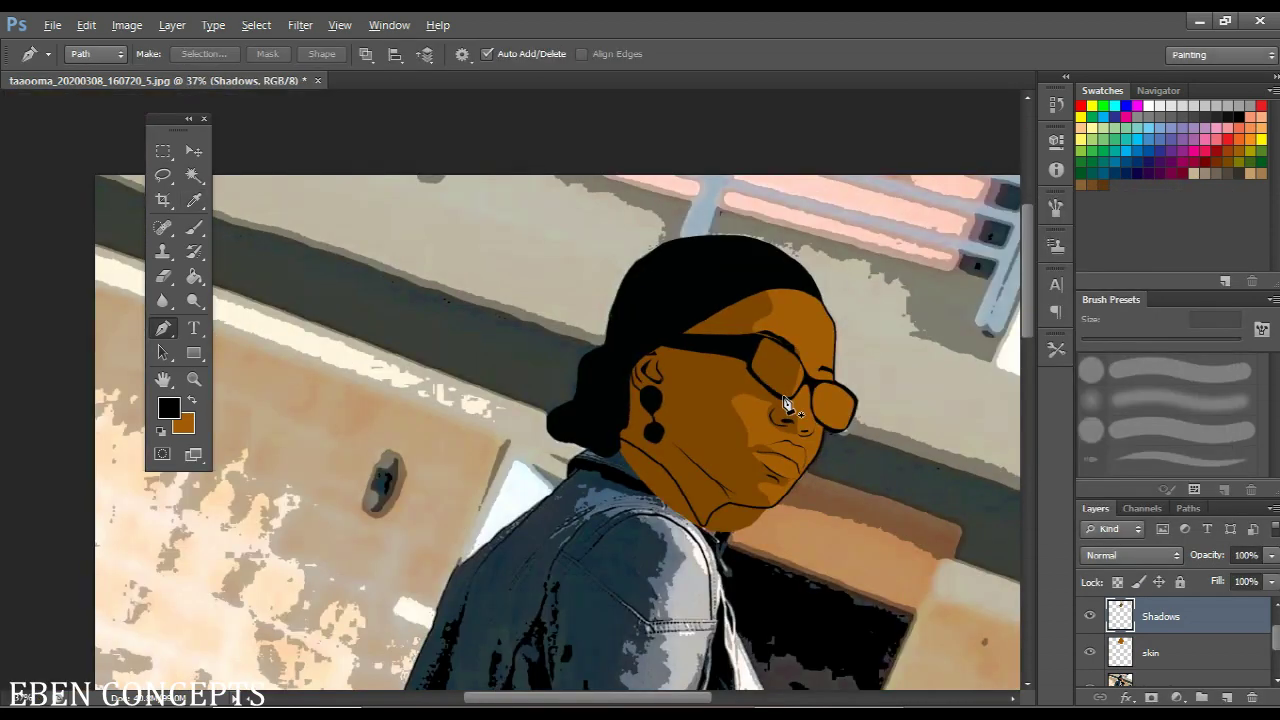
scroll(795, 410, "up", 3)
left_click_drag(802, 408, 683, 396)
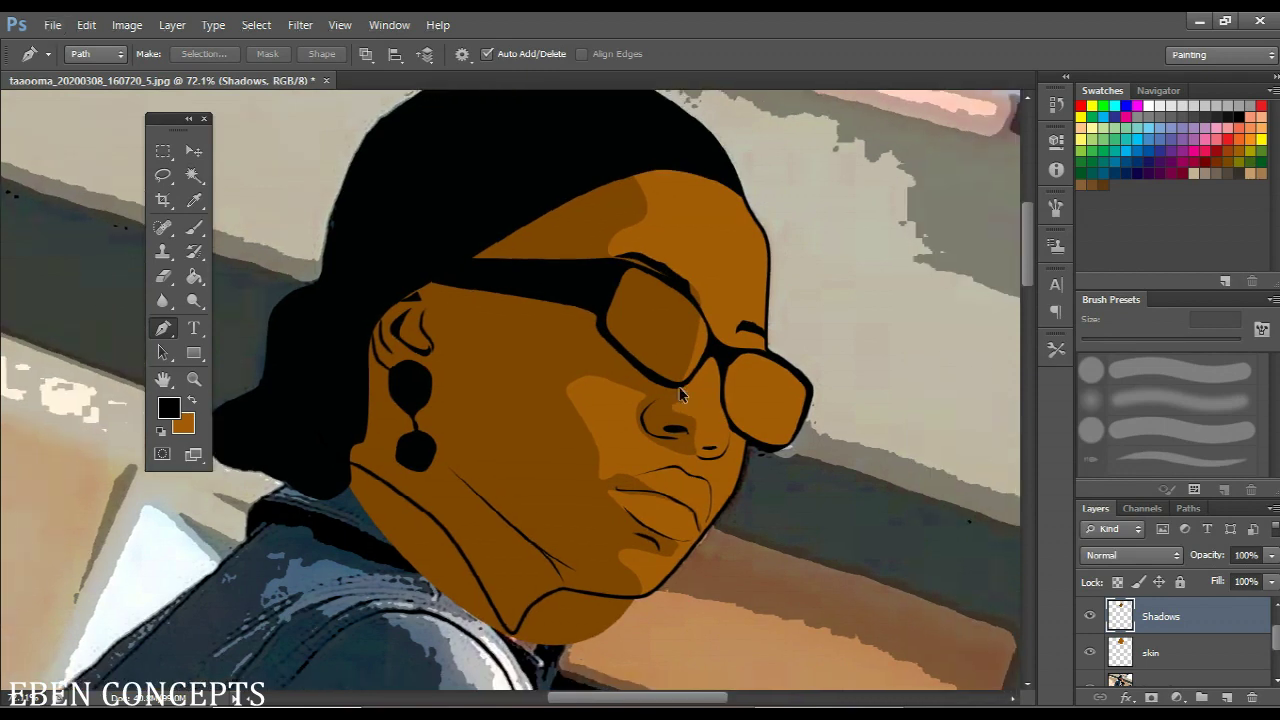
Fill the shadow path on the Shadows layer with a custom brown slightly darker than the skin color
right_click(662, 398)
left_click(751, 428)
left_click(752, 228)
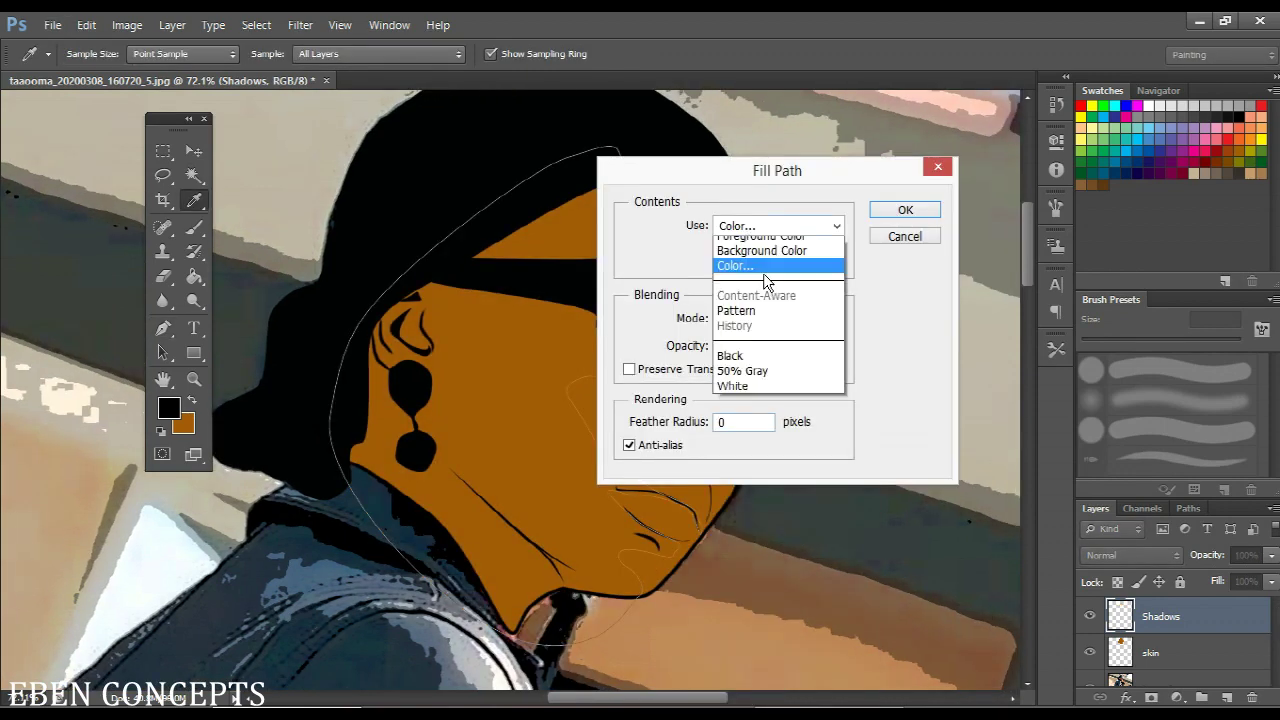
left_click(764, 268)
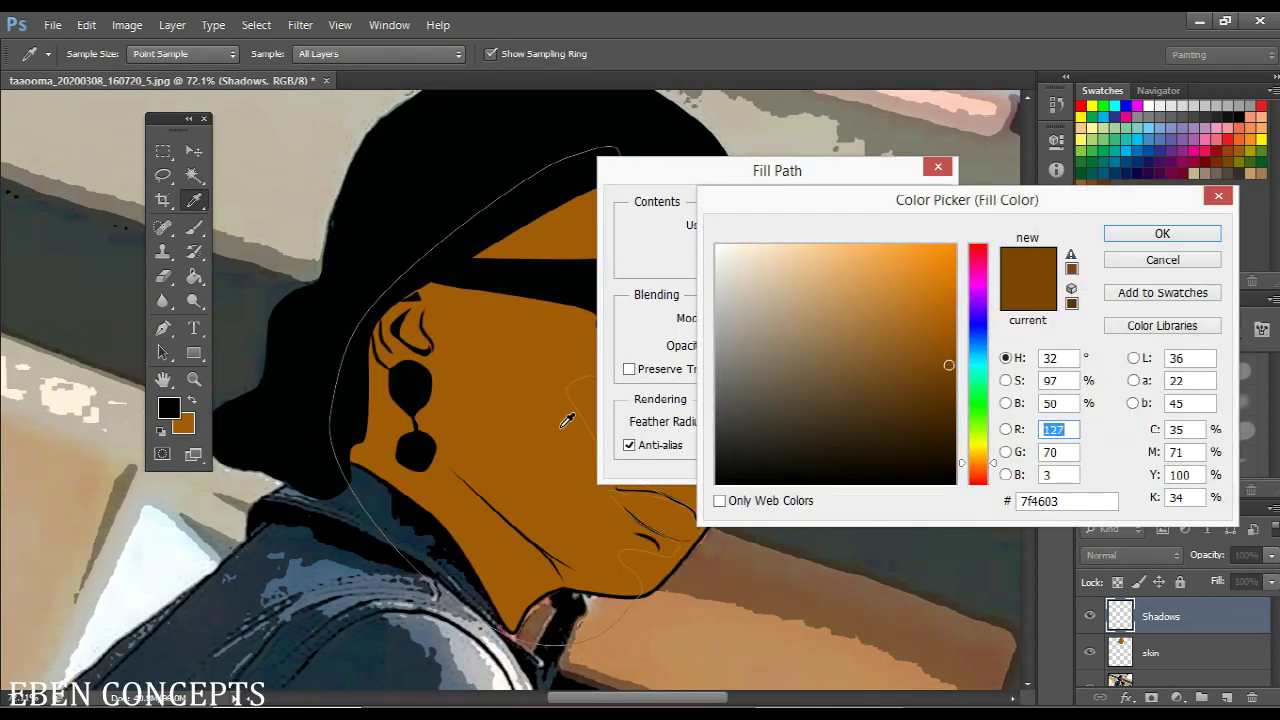
left_click(567, 420)
left_click(946, 355)
left_click(946, 358)
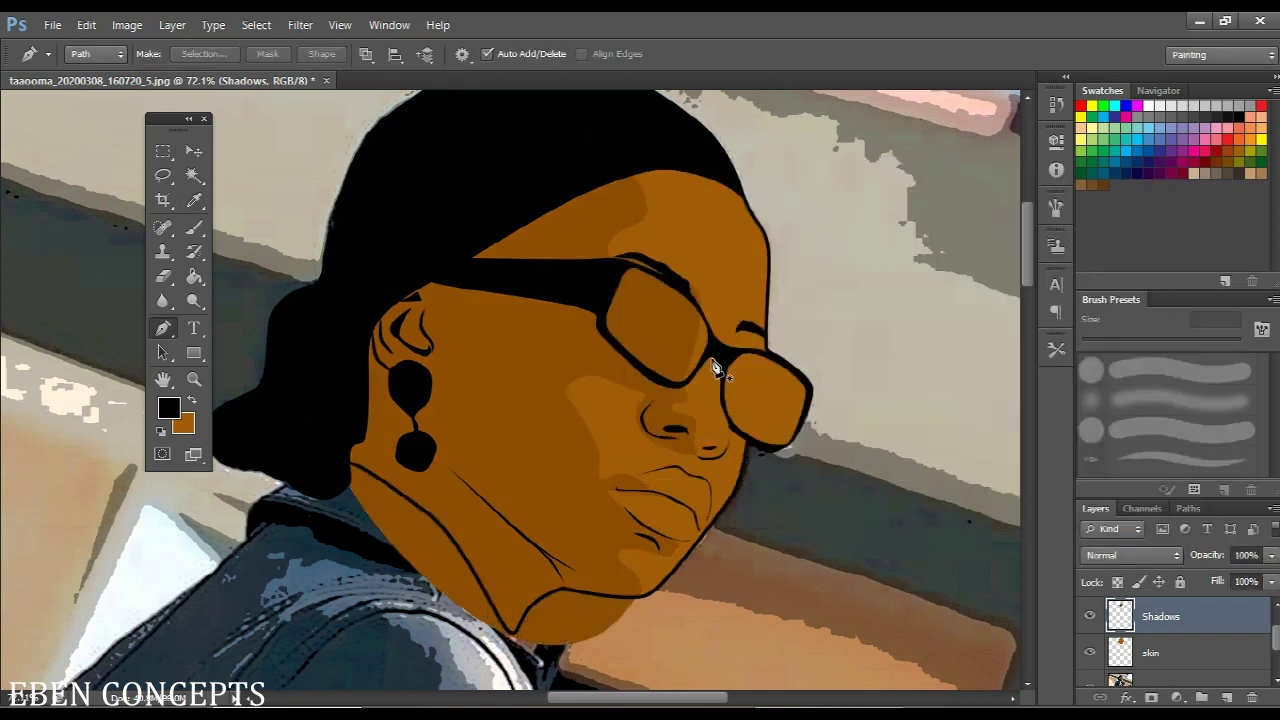
scroll(718, 370, "down", 5)
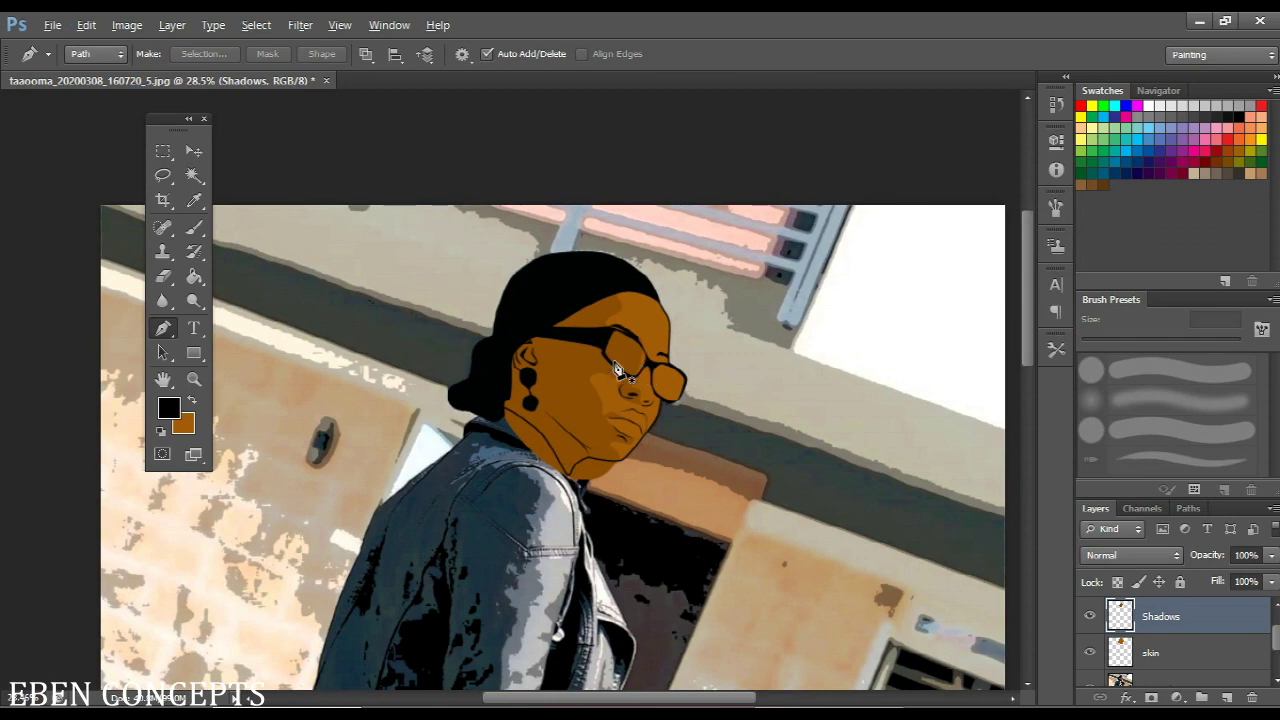
scroll(640, 375, "up", 5)
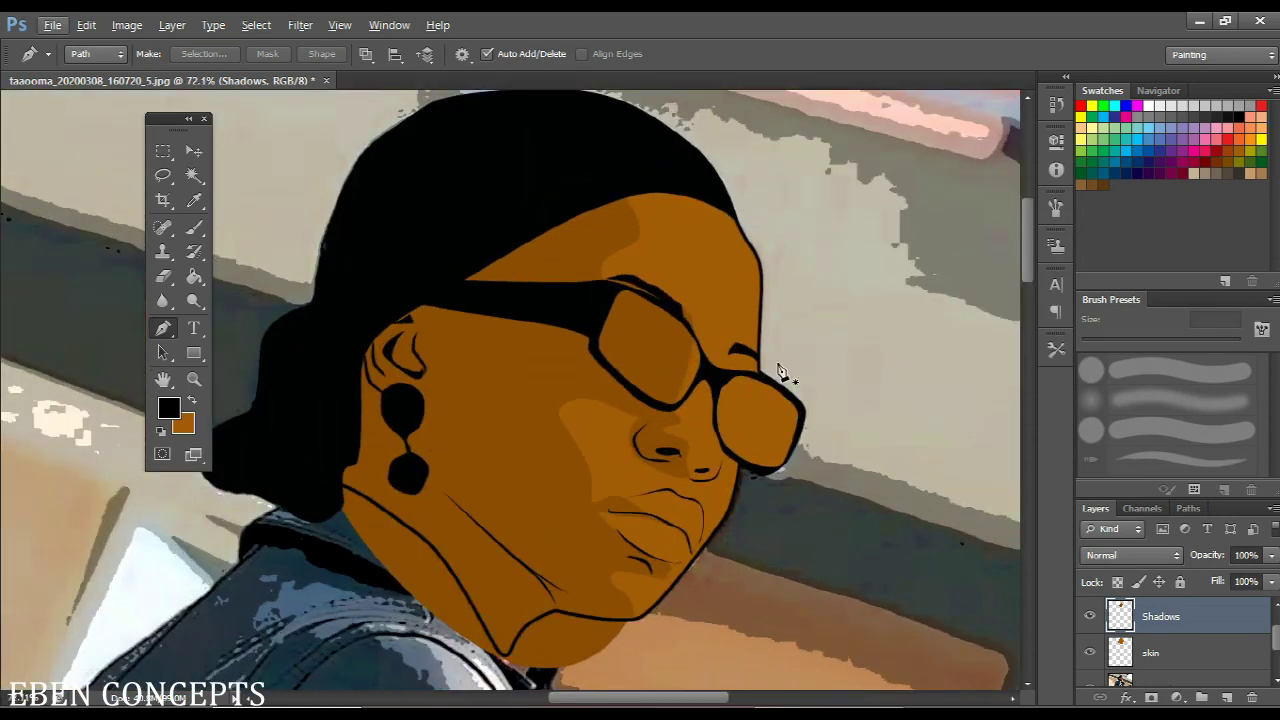
Hide the skin and Shadows layers and create a new layer named Deepest sh
left_click(1091, 653)
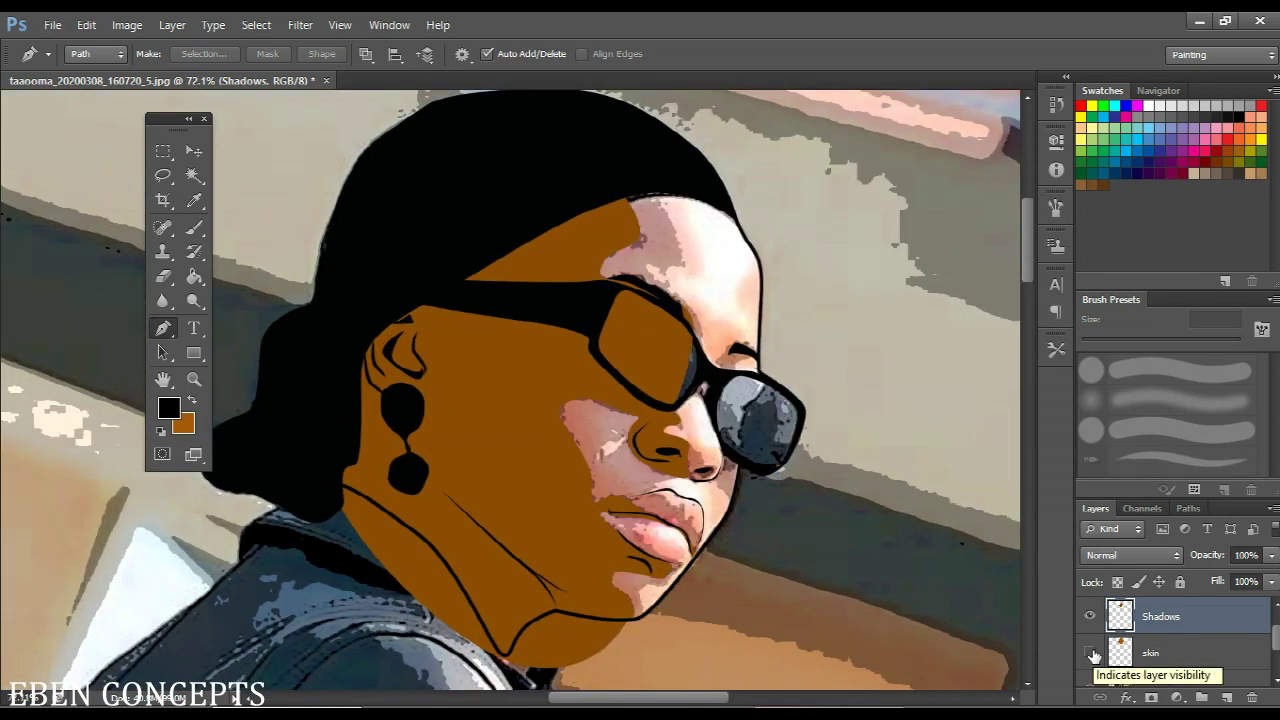
left_click(1090, 617)
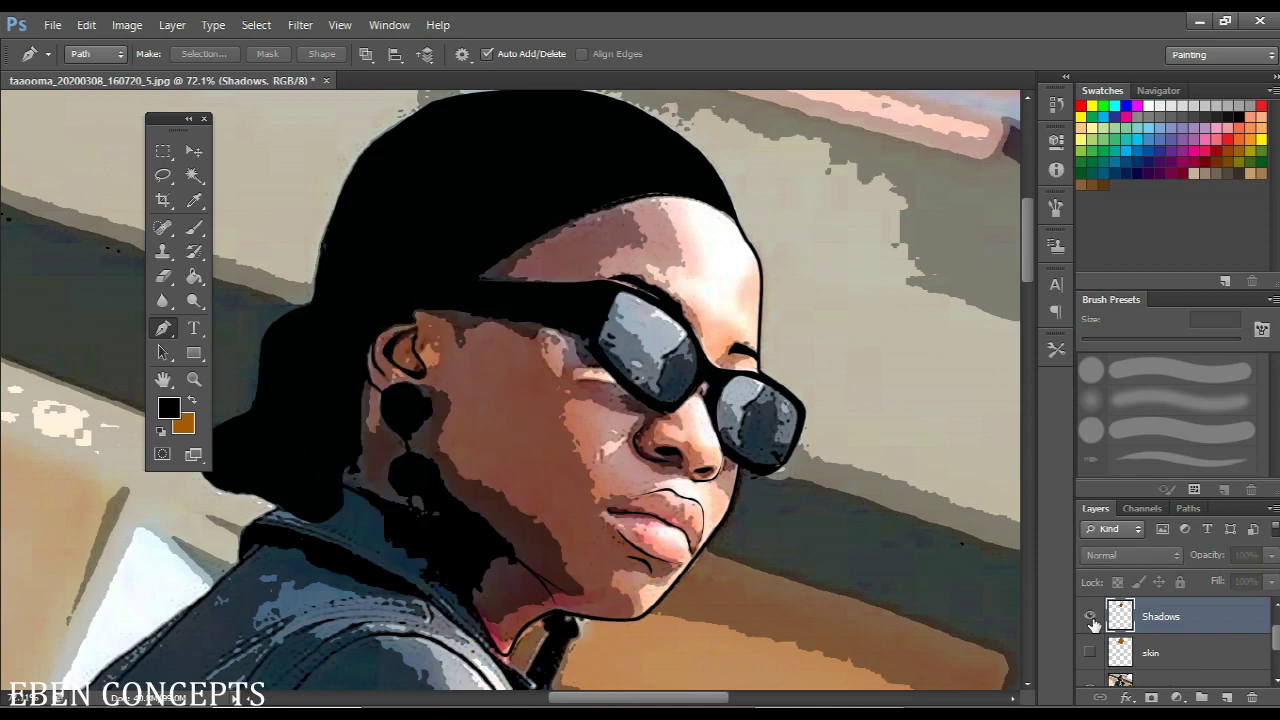
left_click(1091, 618)
key("ctrl+shift+n")
type("D")
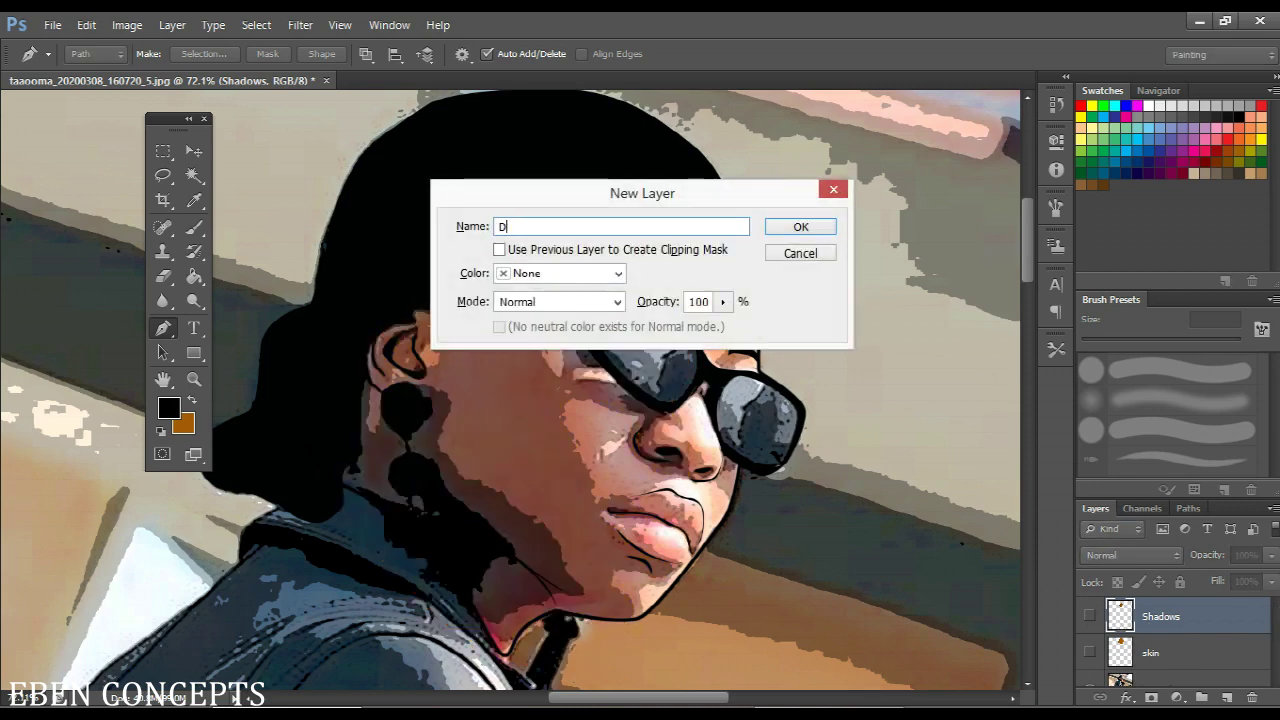
type("eepest sh")
key("Return")
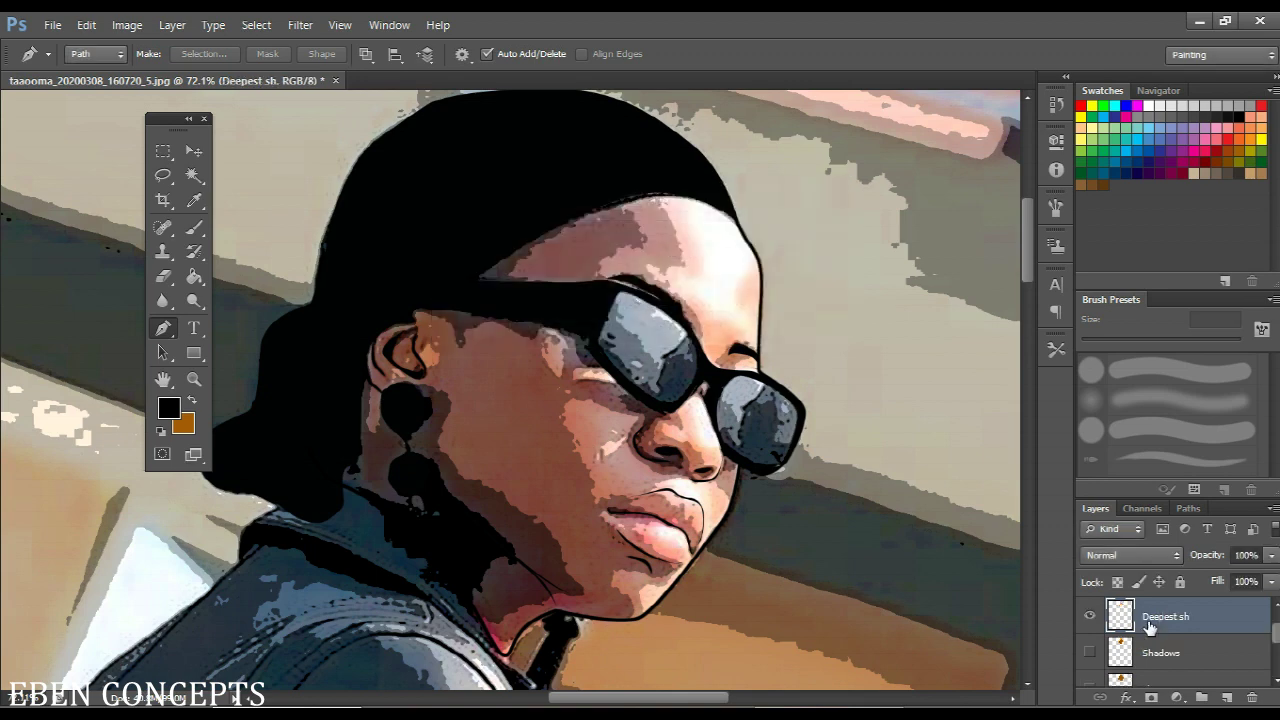
Start the deepest shadow path on the headscarf and trace it along the forehead's dark edge, through the near lens and down to the nostril
scroll(620, 119, "up", 5)
left_click(632, 118)
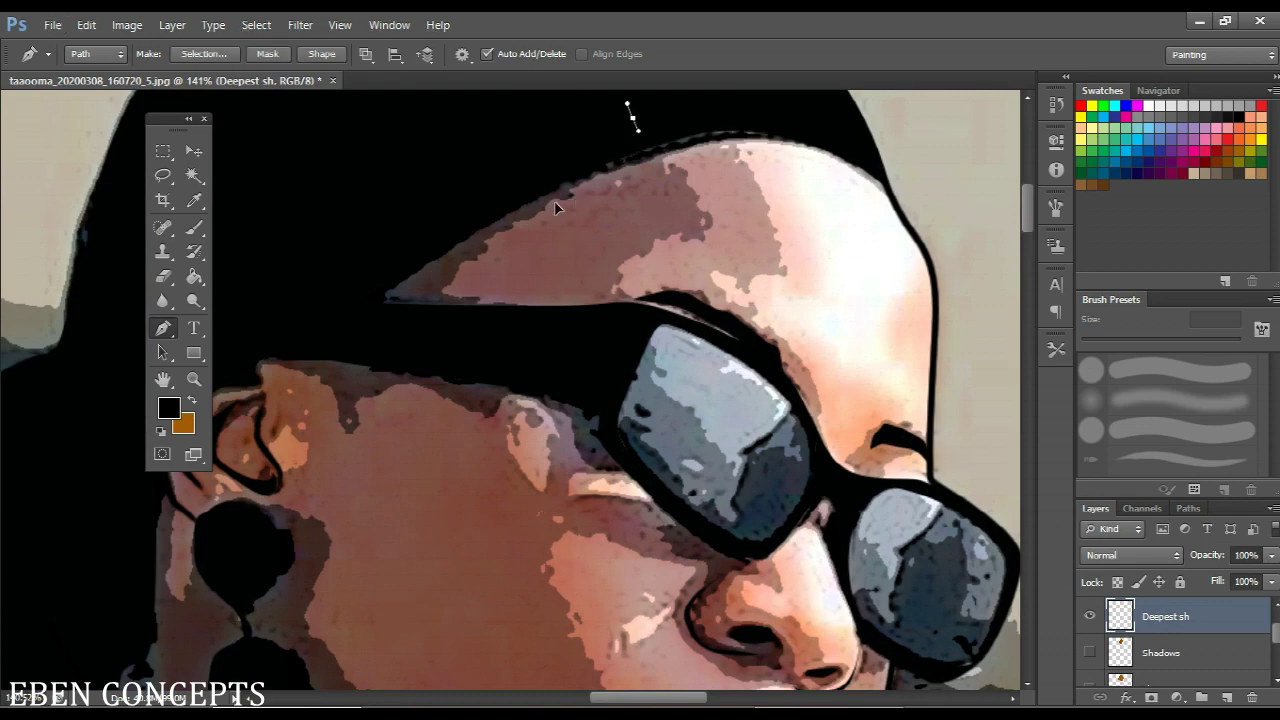
left_click_drag(569, 199, 528, 222)
mouse_move(451, 275)
left_mouse_down()
mouse_move(452, 291)
mouse_move(530, 323)
left_mouse_up()
left_click_drag(689, 353, 743, 403)
left_click_drag(766, 461, 764, 498)
left_click_drag(754, 560, 779, 513)
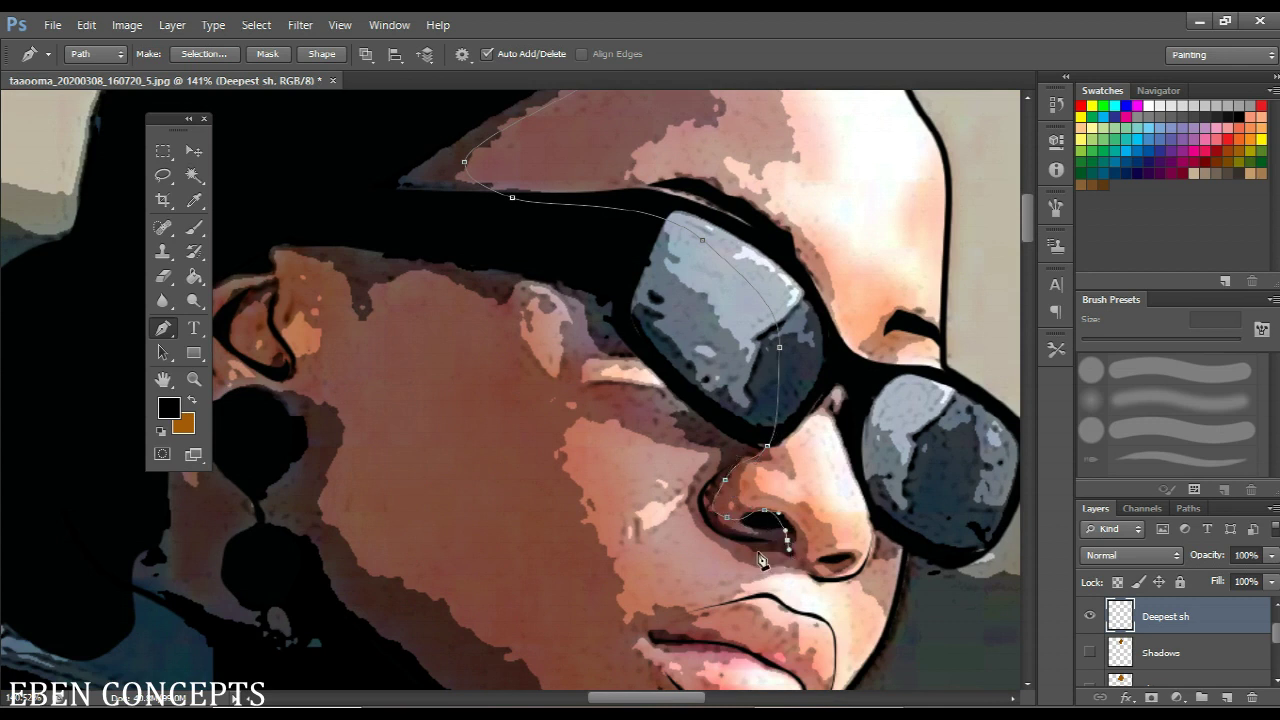
Carry the path back up the side of the nose, across the lens's lower corner and along the temple shadow to the ear
left_click_drag(750, 548, 687, 437)
left_click_drag(680, 414, 621, 352)
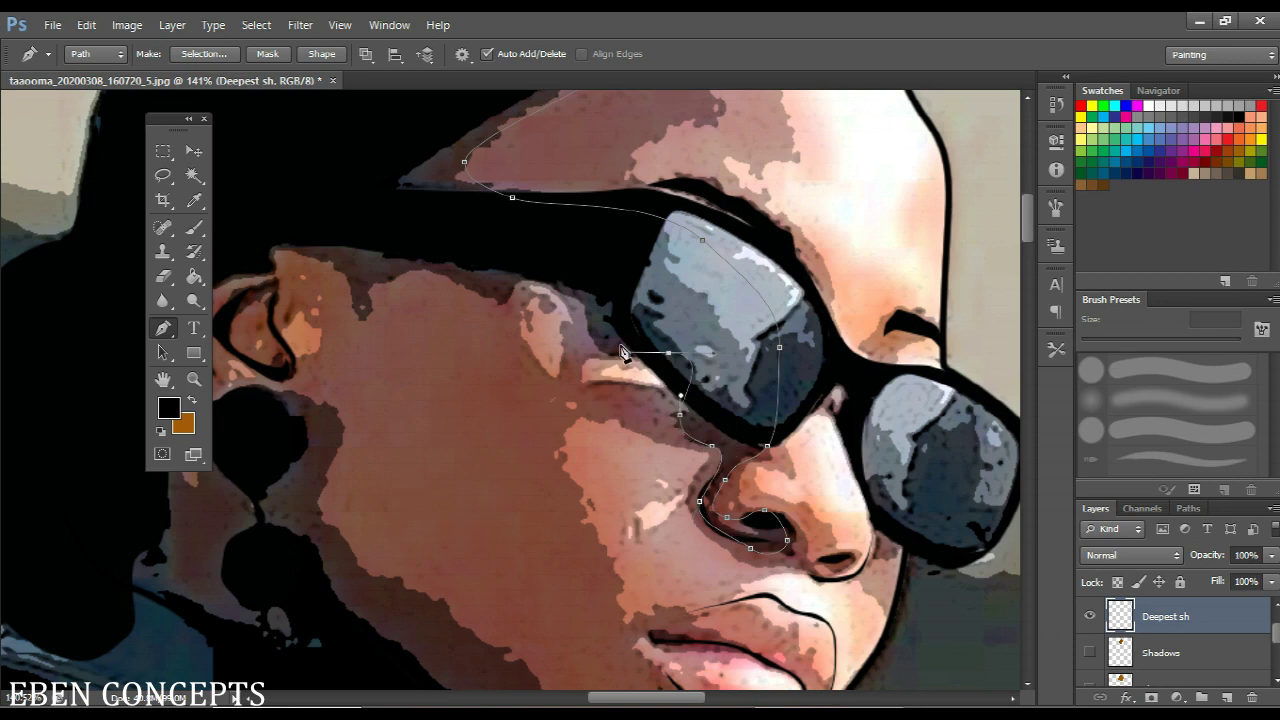
left_click(609, 346)
scroll(577, 322, "up", 3)
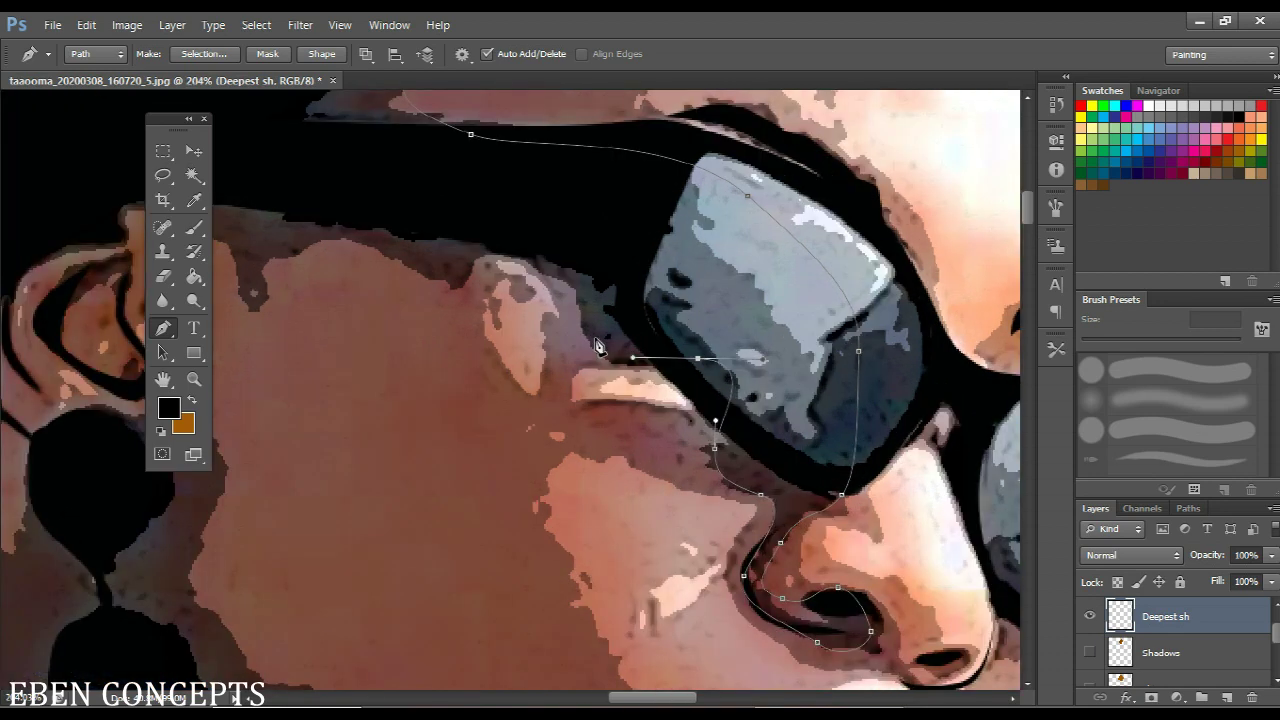
left_click_drag(500, 254, 488, 303)
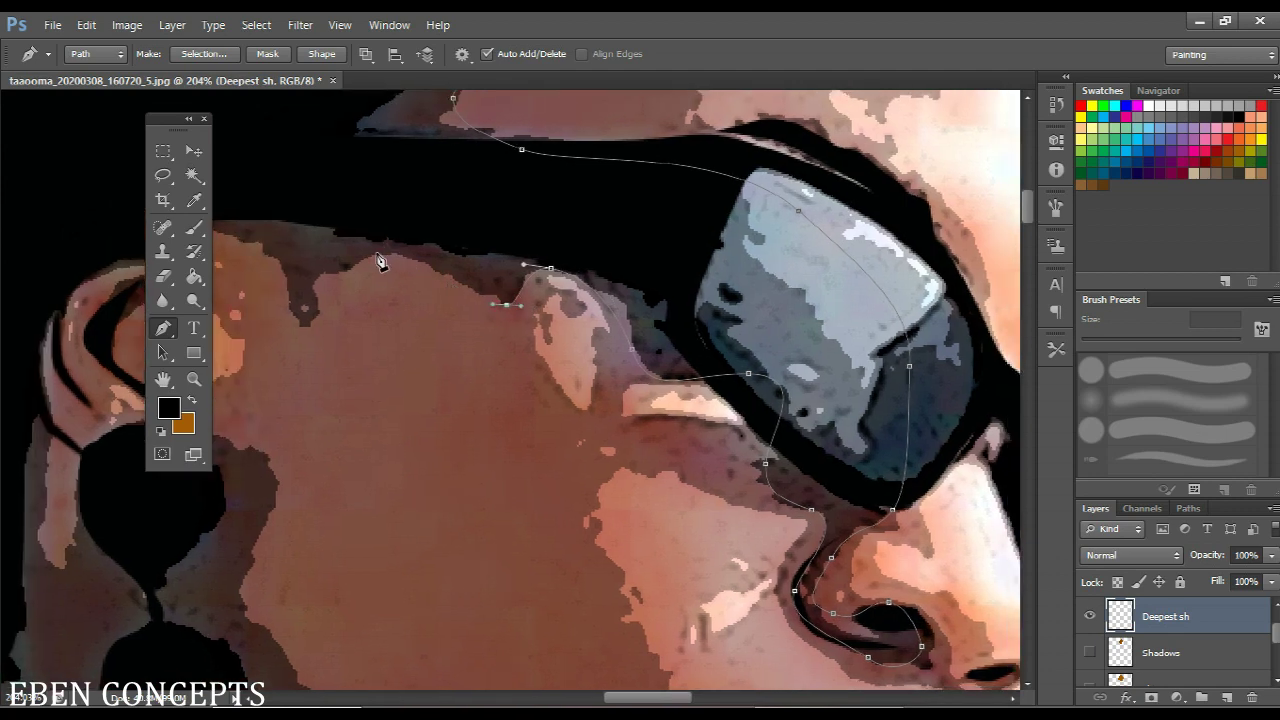
left_click_drag(371, 255, 527, 366)
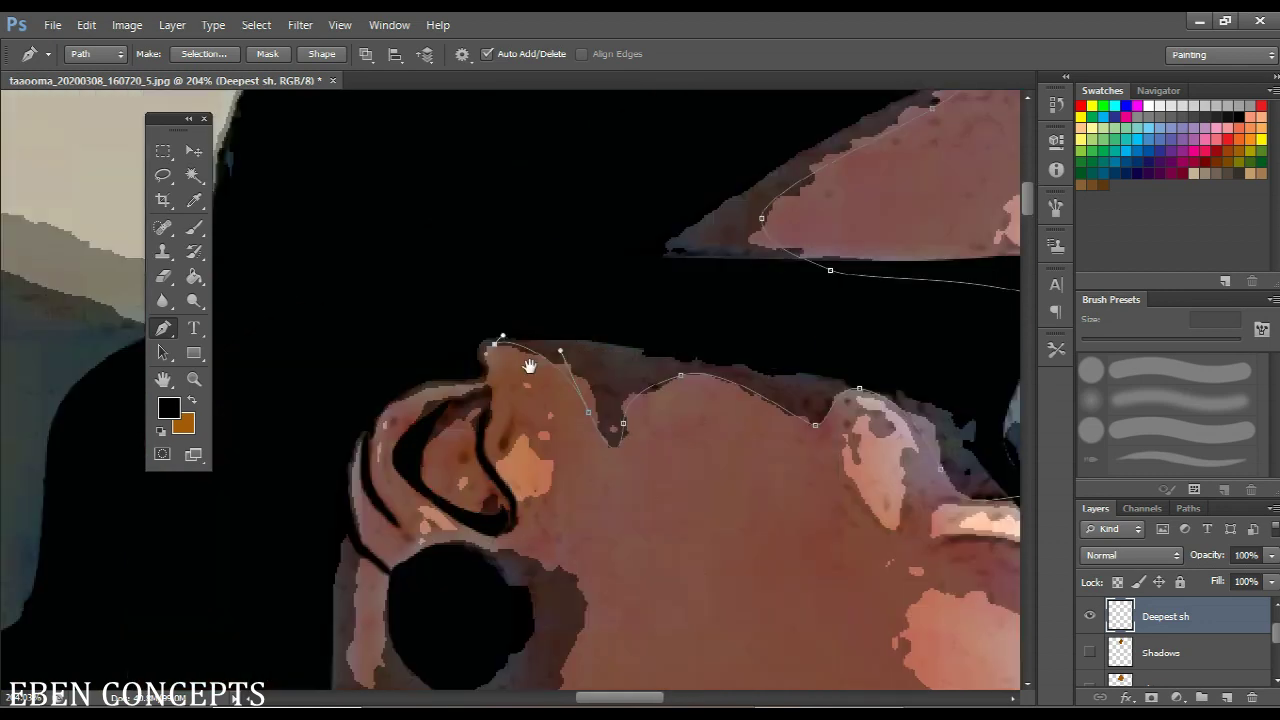
Trace the path around the ear's outer edge, down and around the earlobe highlight and up over the upper earring
left_click_drag(450, 390, 408, 396)
left_click_drag(346, 480, 349, 501)
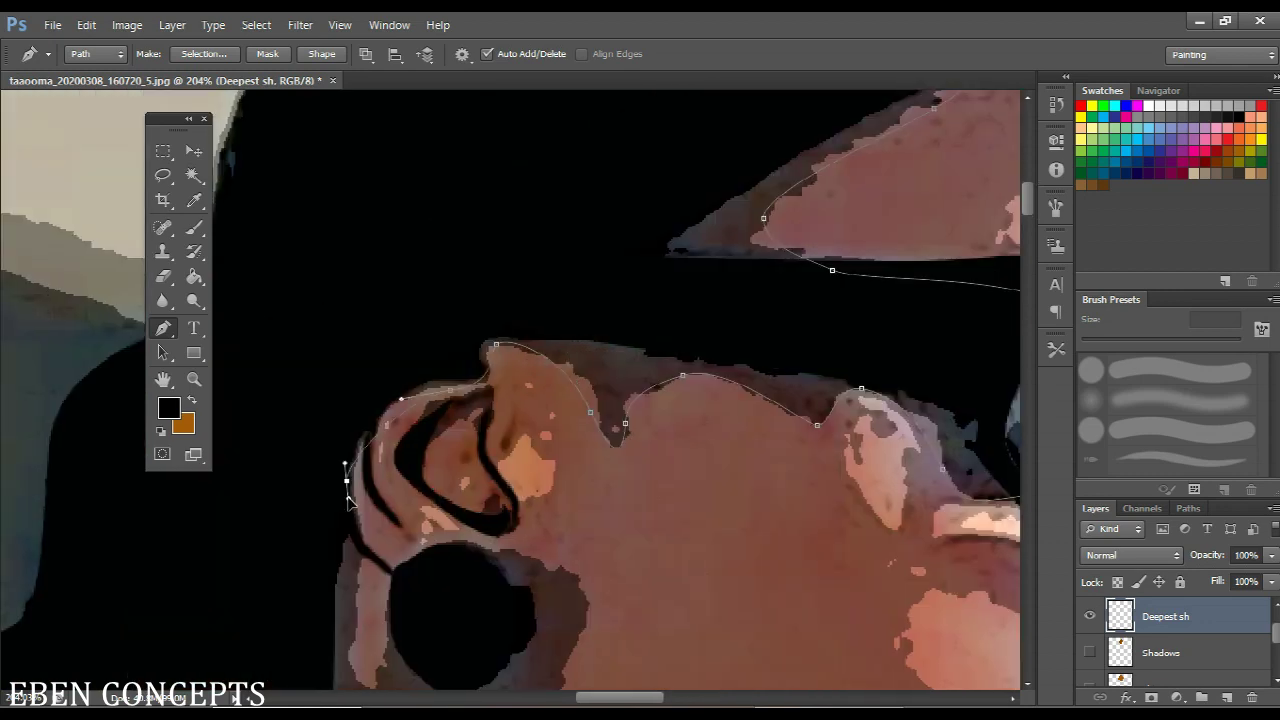
left_click_drag(359, 572, 355, 615)
left_click_drag(354, 551, 440, 333)
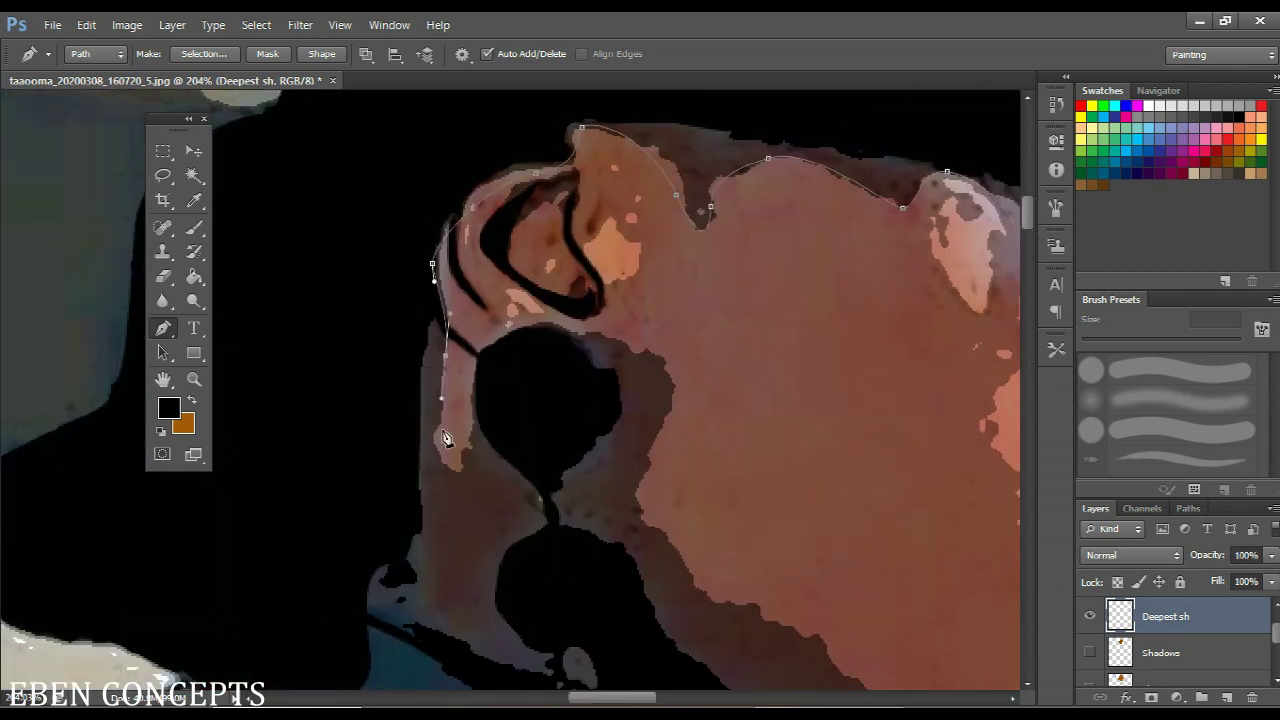
left_click_drag(455, 468, 479, 446)
left_click_drag(515, 345, 548, 328)
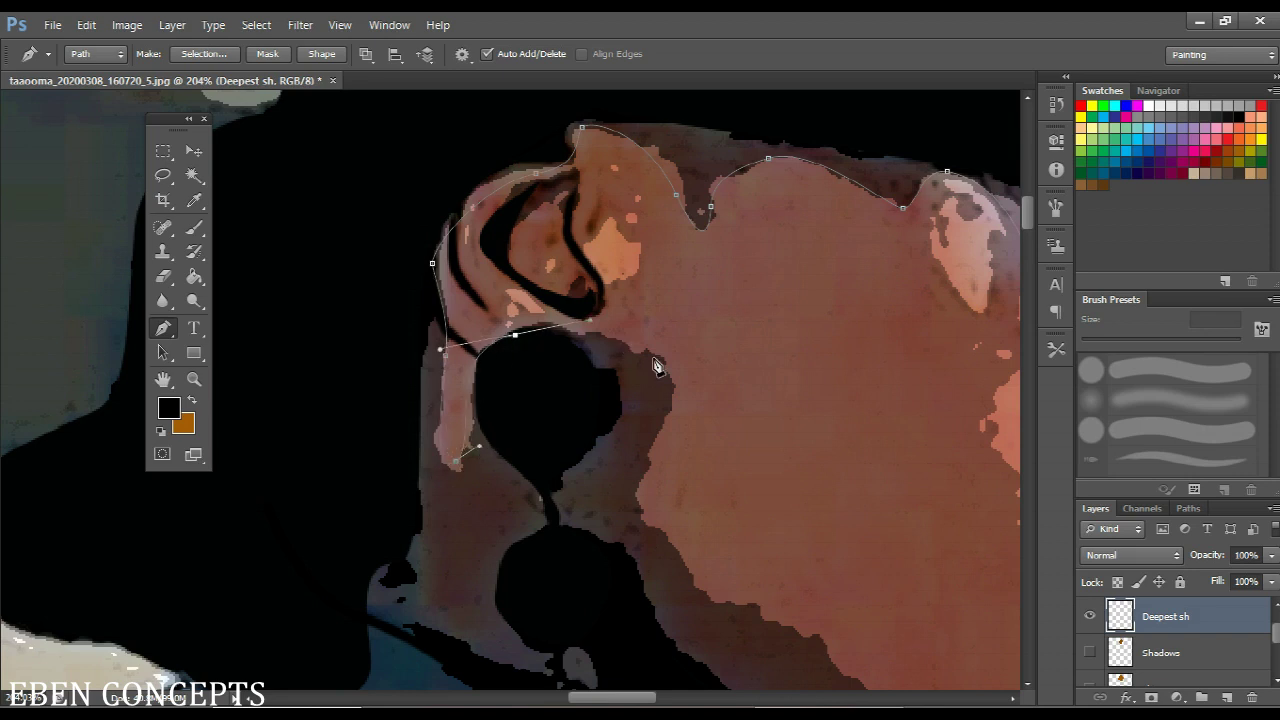
Trace the path down the dark patch beside the earrings and along the jaw shadow's edge to the neck
left_click_drag(659, 358, 670, 394)
left_click_drag(636, 480, 640, 507)
left_click_drag(595, 390, 507, 186)
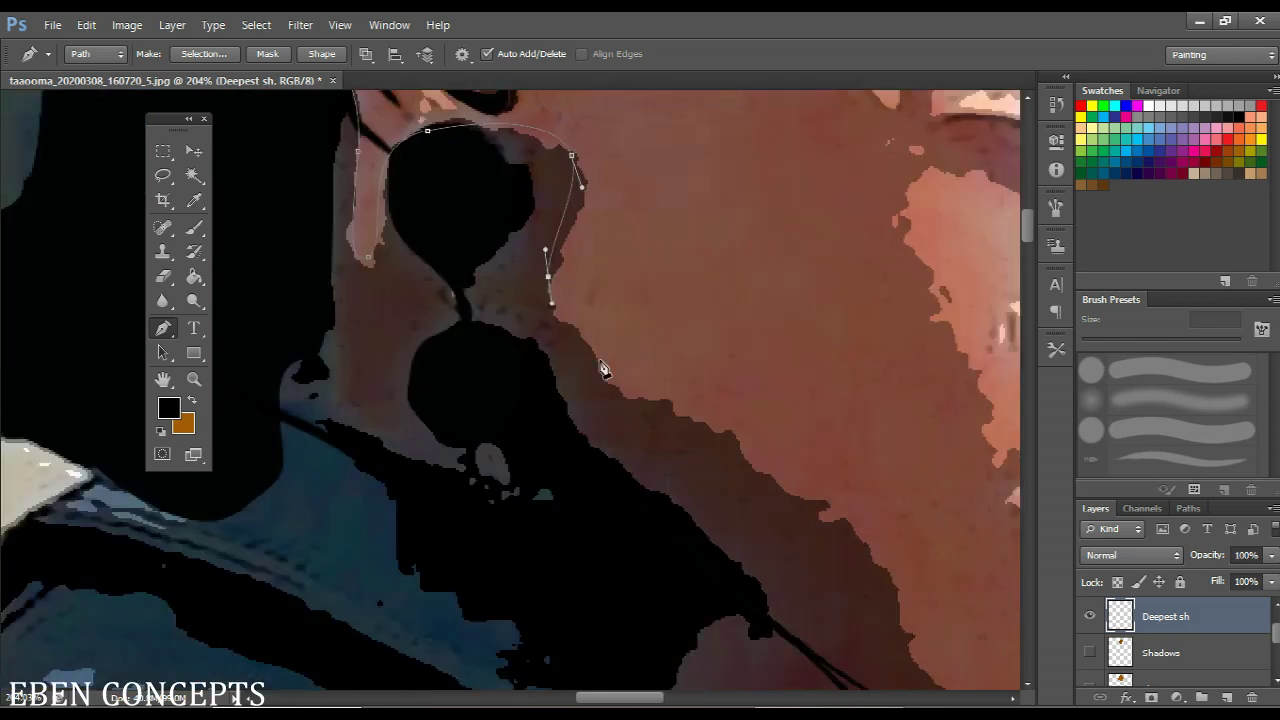
left_click_drag(638, 393, 593, 274)
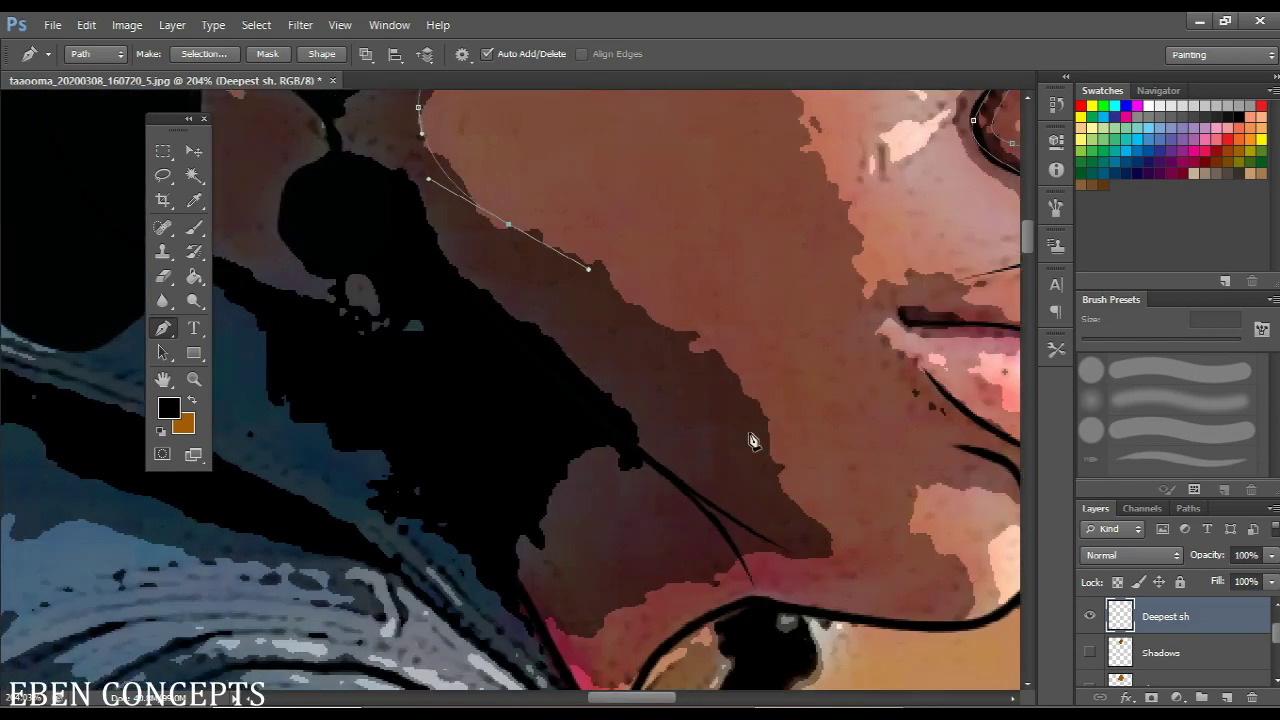
left_click_drag(772, 435, 733, 558)
left_click_drag(656, 598, 493, 637)
Close the deepest shadow path with a loose sweep over the collar, behind the ear and across the headscarf to the starting point
scroll(464, 615, "down", 3)
scroll(460, 615, "down", 3)
left_click_drag(310, 525, 277, 451)
left_click_drag(308, 330, 369, 249)
left_click_drag(406, 212, 583, 166)
left_click(619, 185)
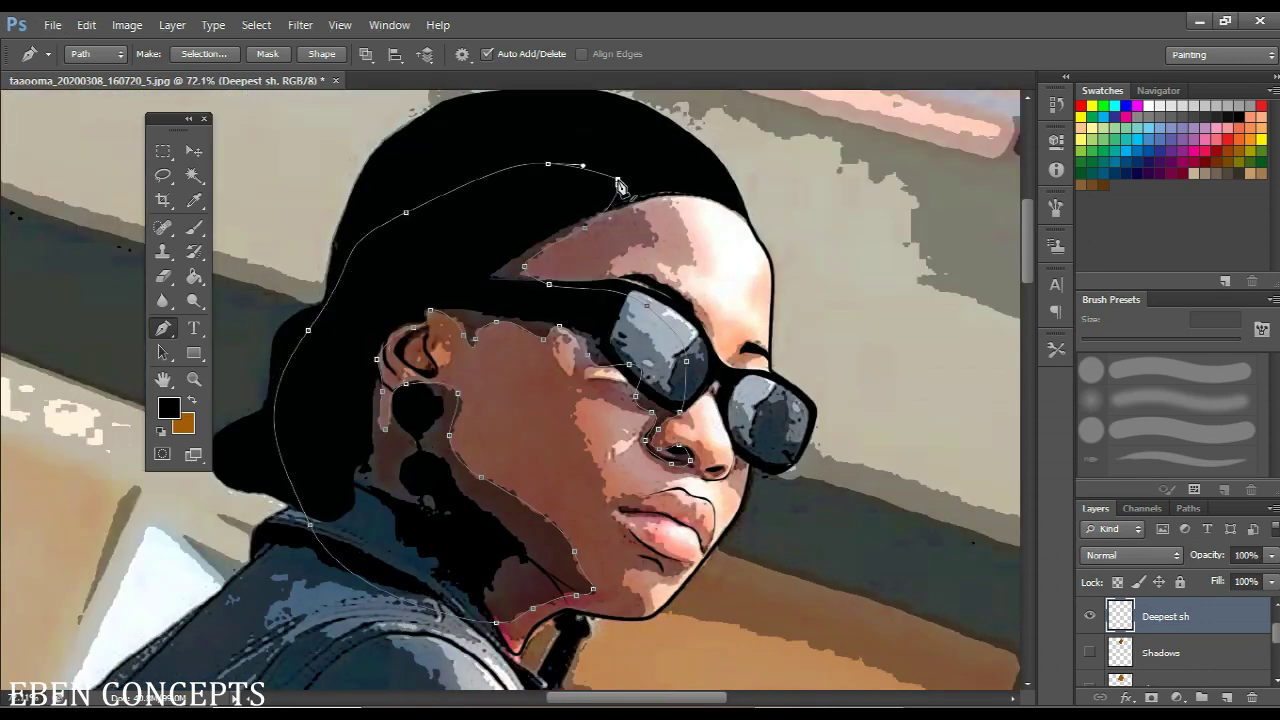
left_click(619, 186)
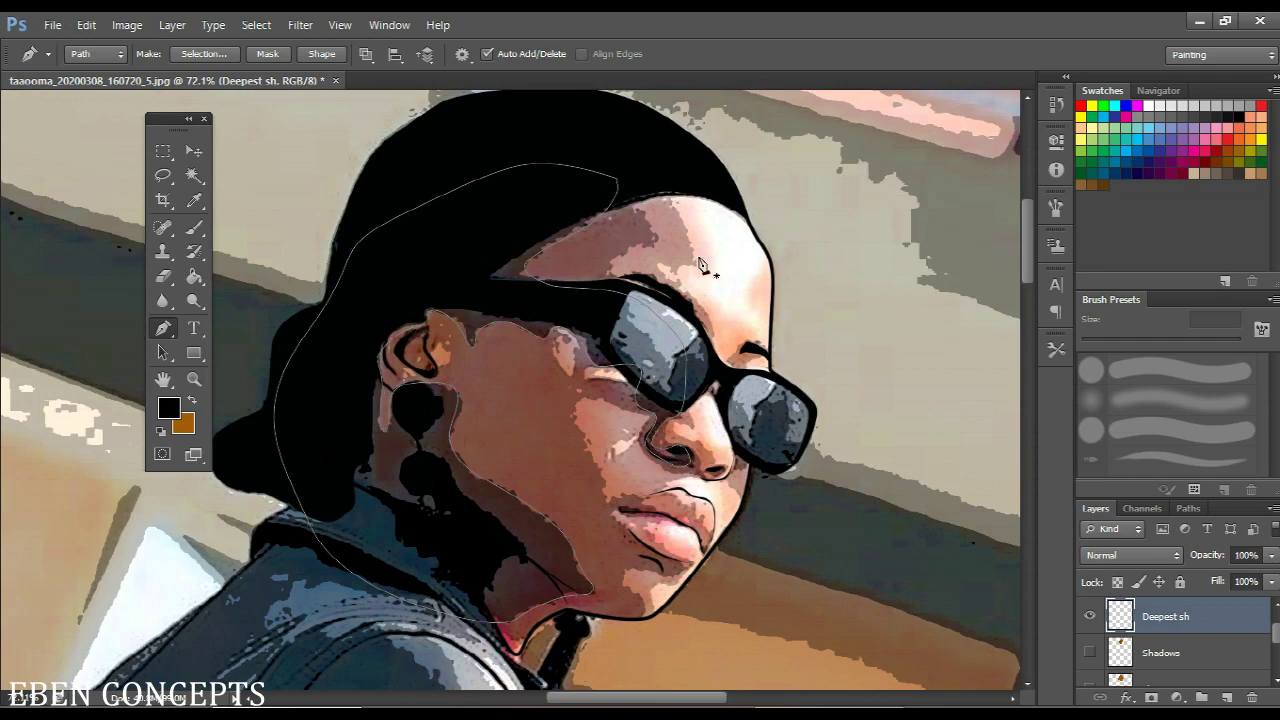
Show the Shadows and skin layers again, keeping the Deepest sh layer active
left_click(1088, 647)
left_click(1152, 642)
left_click(1155, 620)
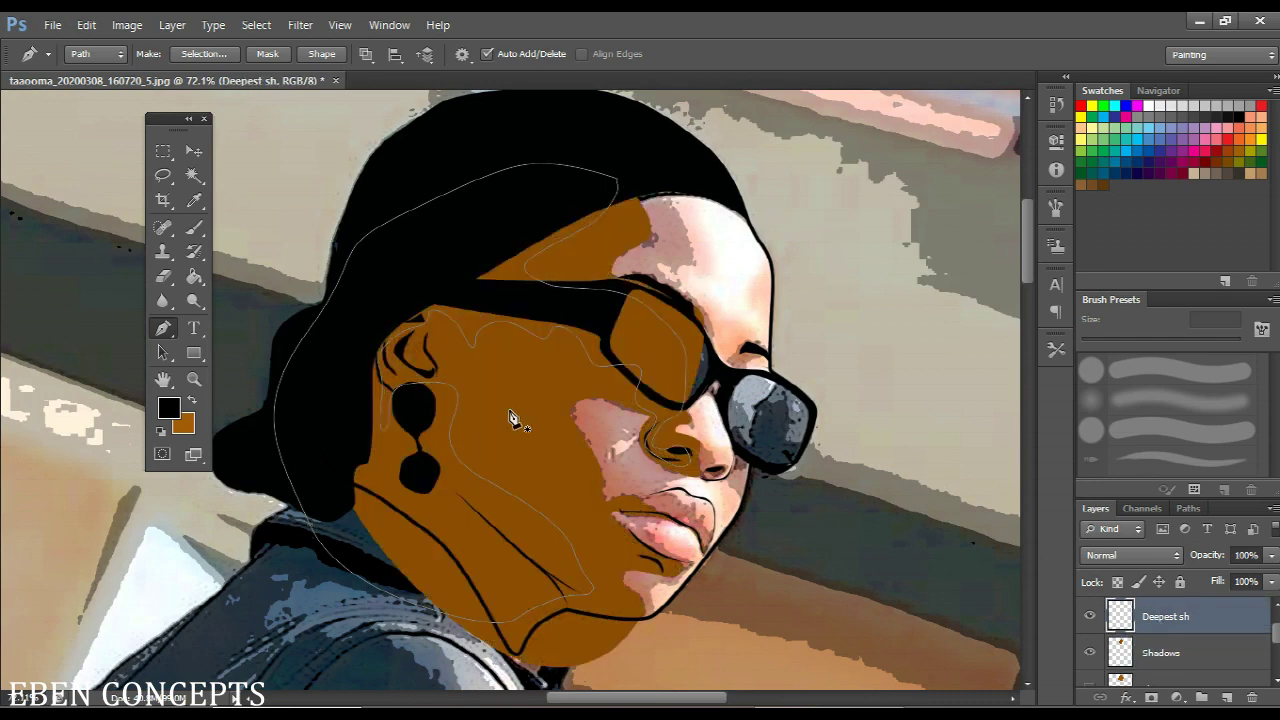
right_click(510, 418)
left_click(1090, 693)
Fill the deepest shadow path on the Deepest sh layer with dark brown 784201
right_click(724, 424)
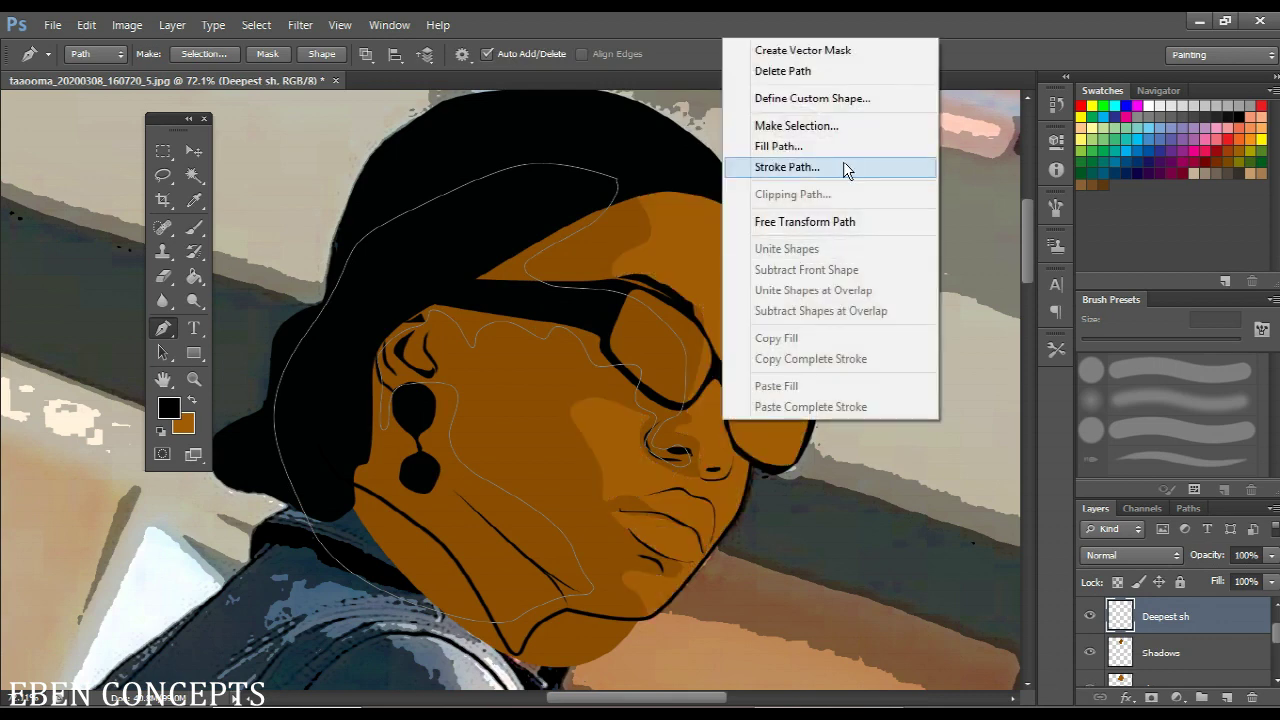
left_click(845, 147)
left_click(836, 225)
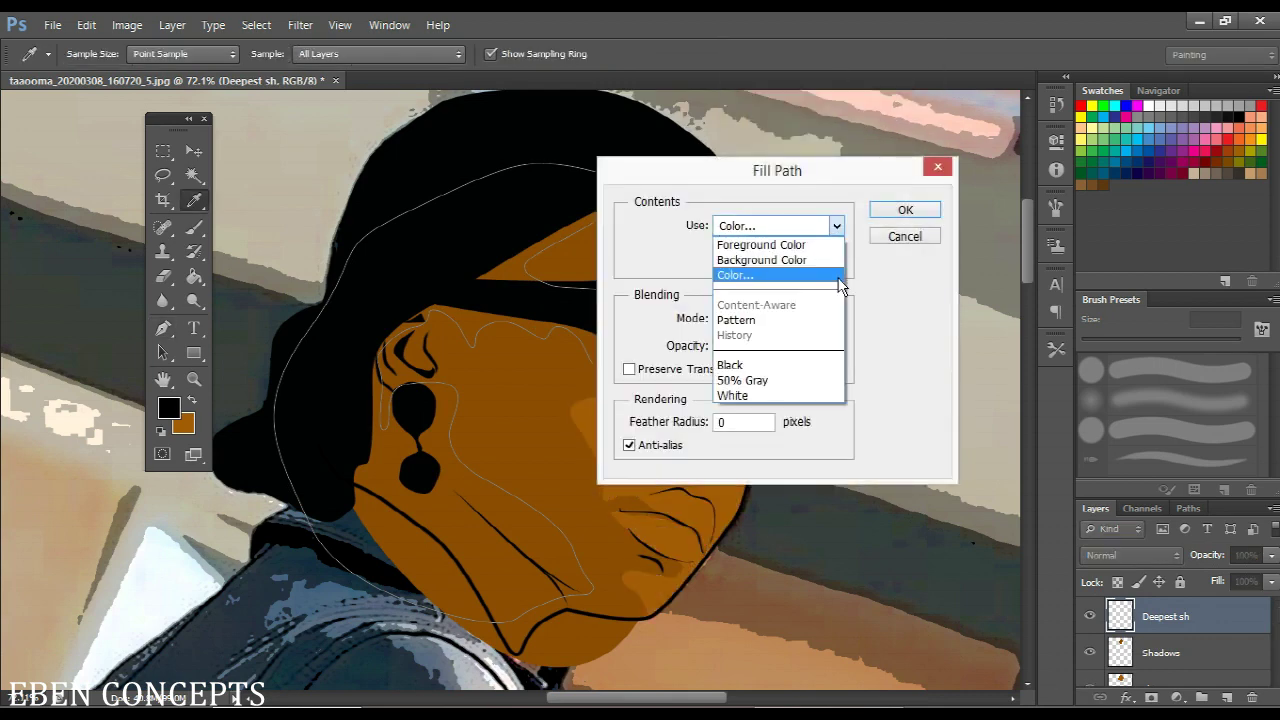
left_click(838, 275)
left_click(584, 432)
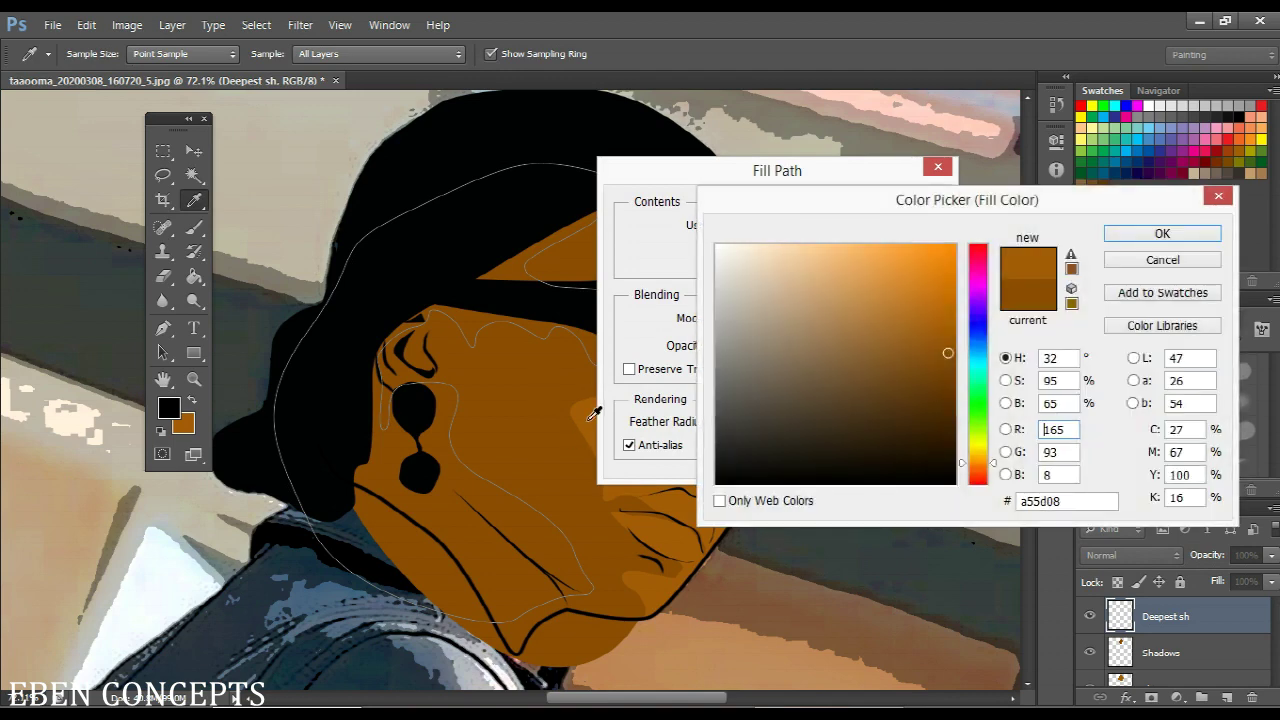
left_click(550, 440)
left_click(953, 371)
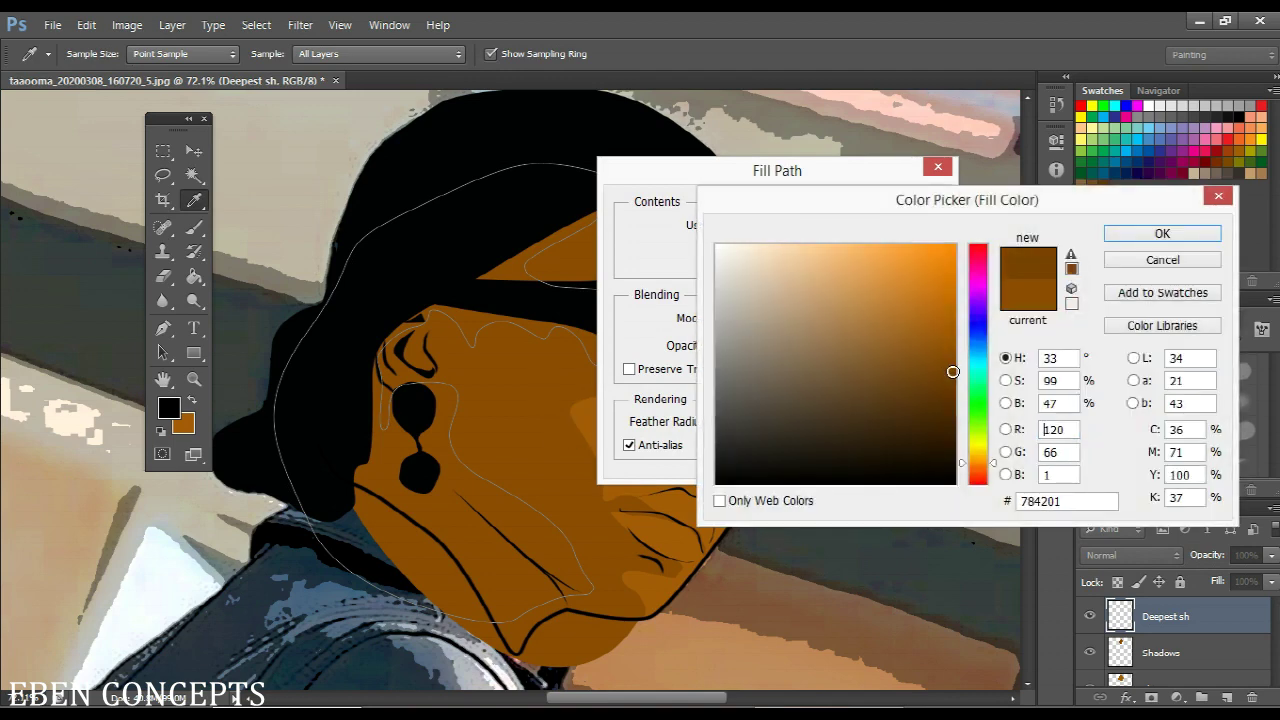
key("Return")
key("Return")
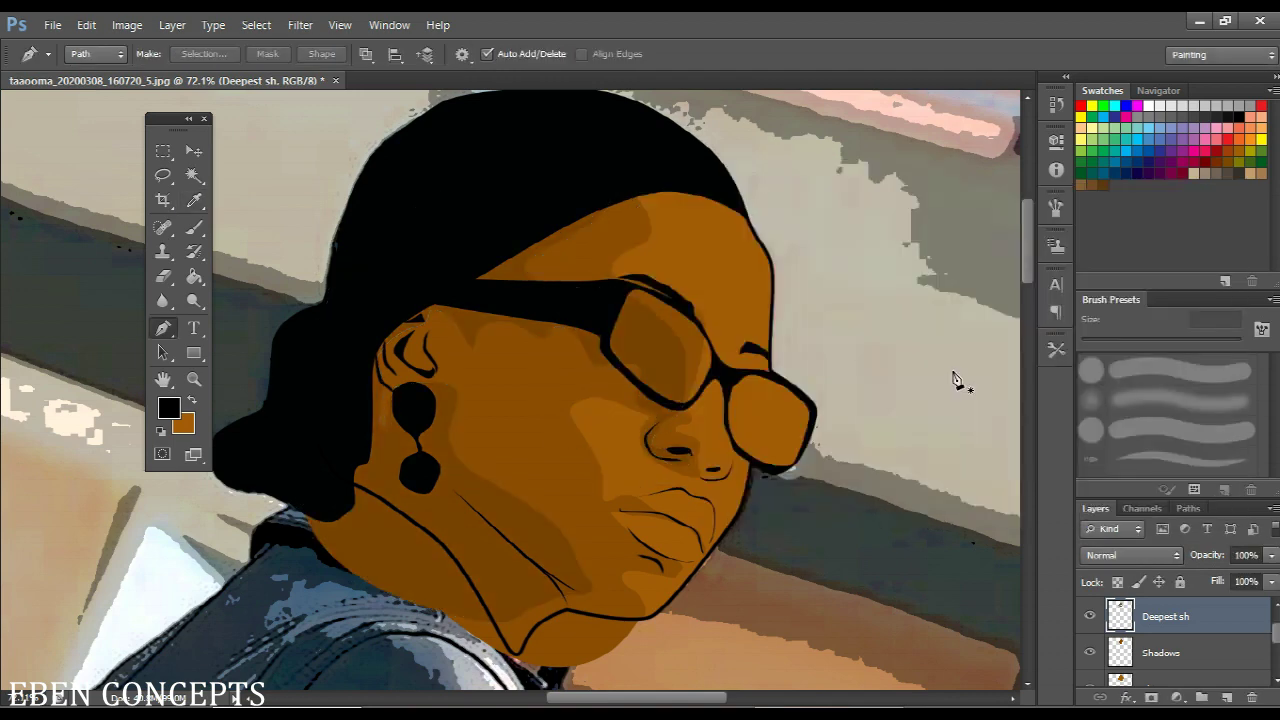
Hide the skin layer to expose the posterized photo beneath, keeping the Shadows layer visible
scroll(636, 357, "down", 5)
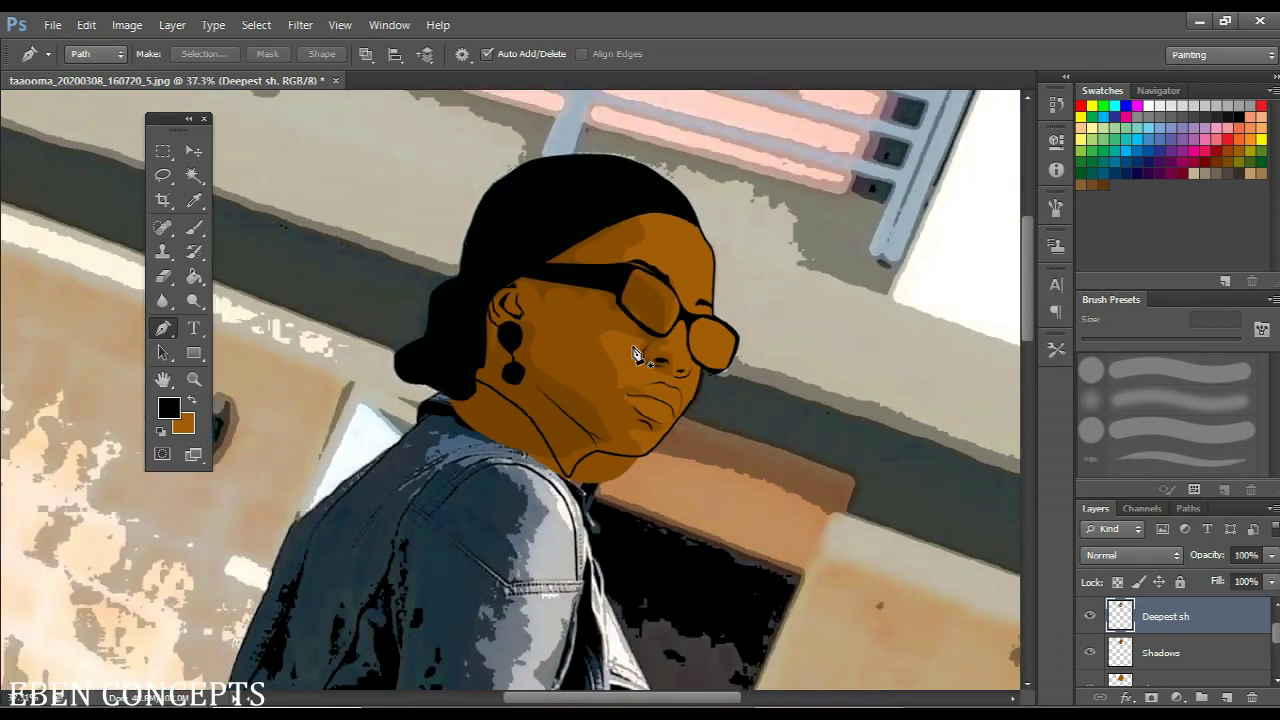
scroll(636, 357, "up", 3)
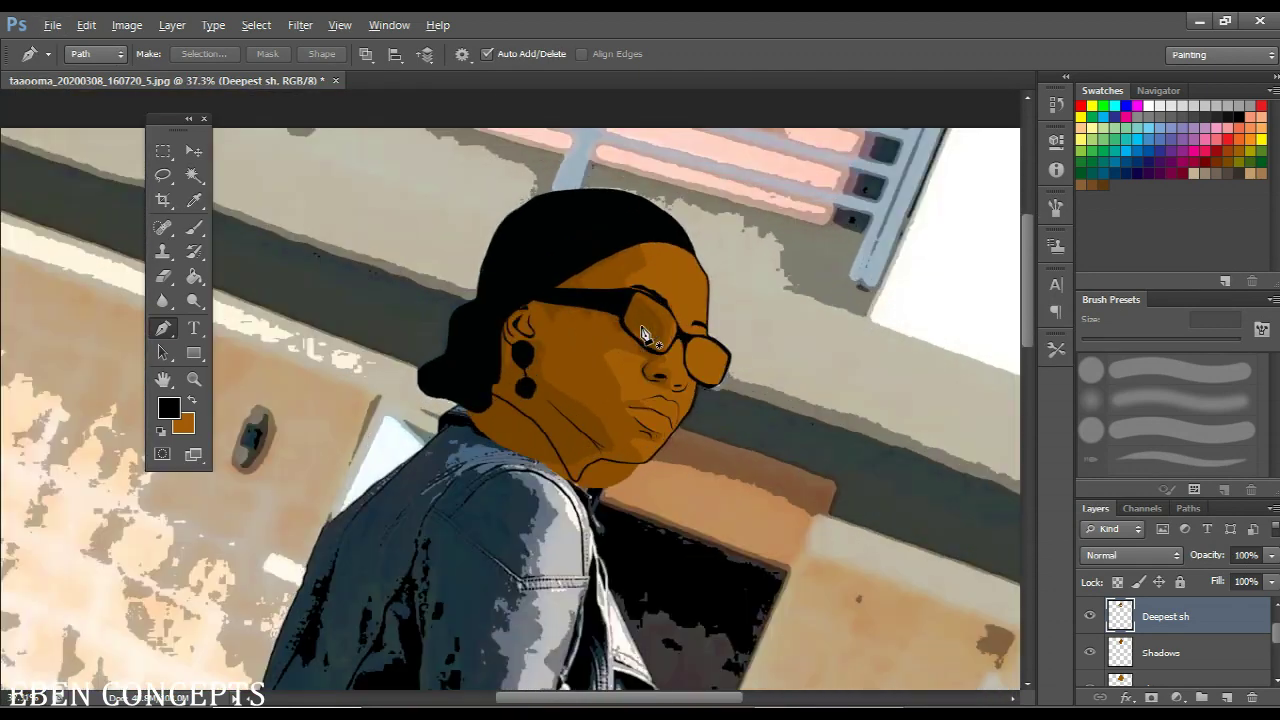
scroll(640, 326, "up", 3)
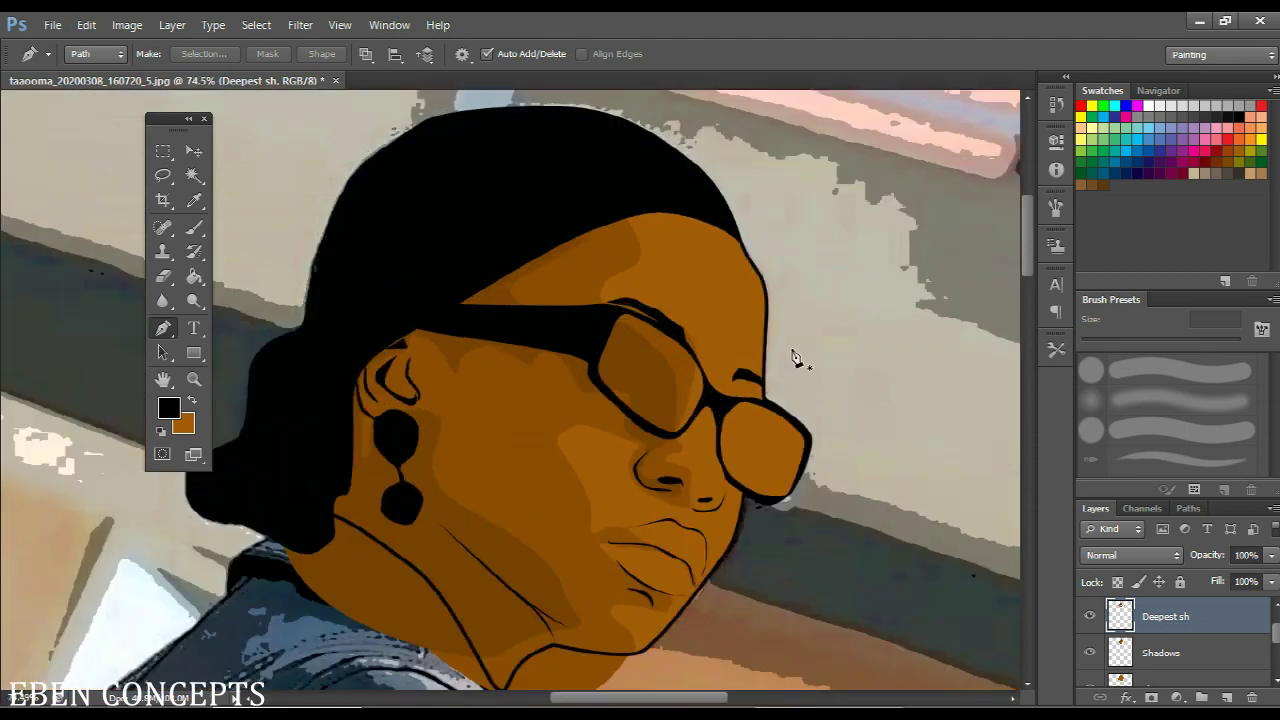
scroll(1110, 650, "down", 2)
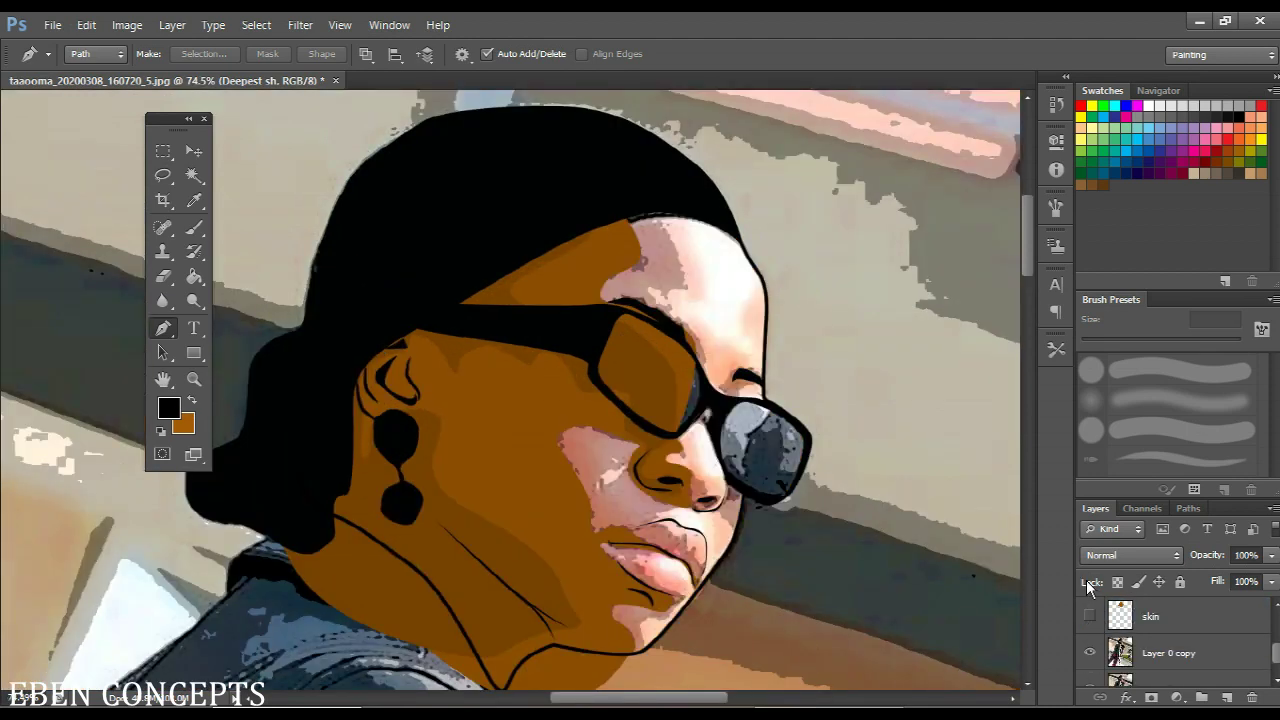
scroll(1090, 616, "up", 1)
left_click(1090, 616)
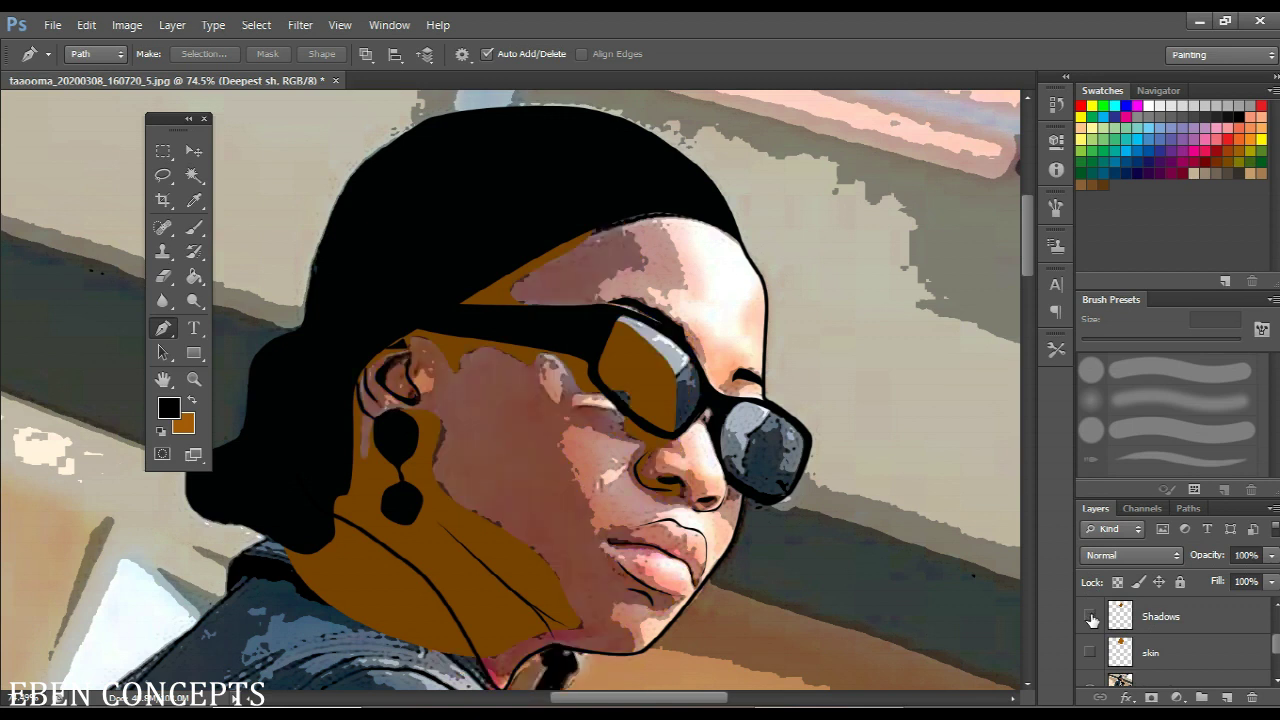
left_click(1090, 617)
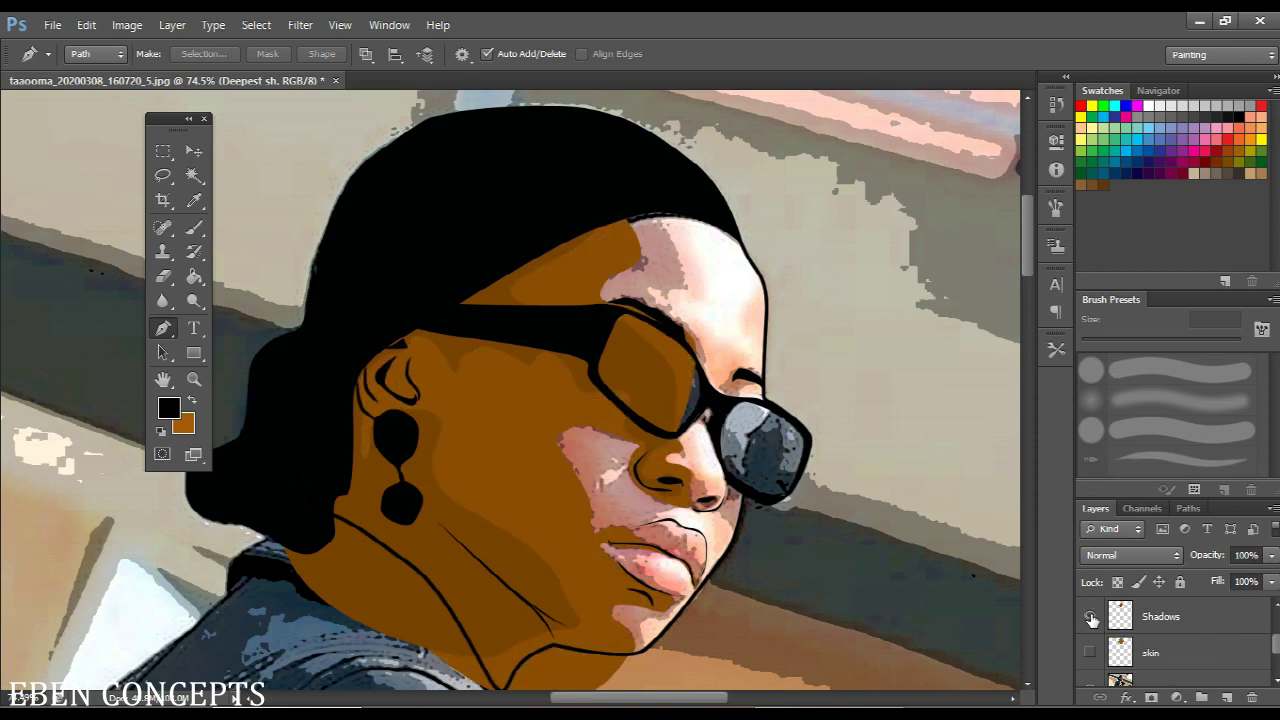
Create a new layer named deep directly above the Deepest sh layer
scroll(1092, 620, "up", 1)
scroll(1112, 622, "up", 1)
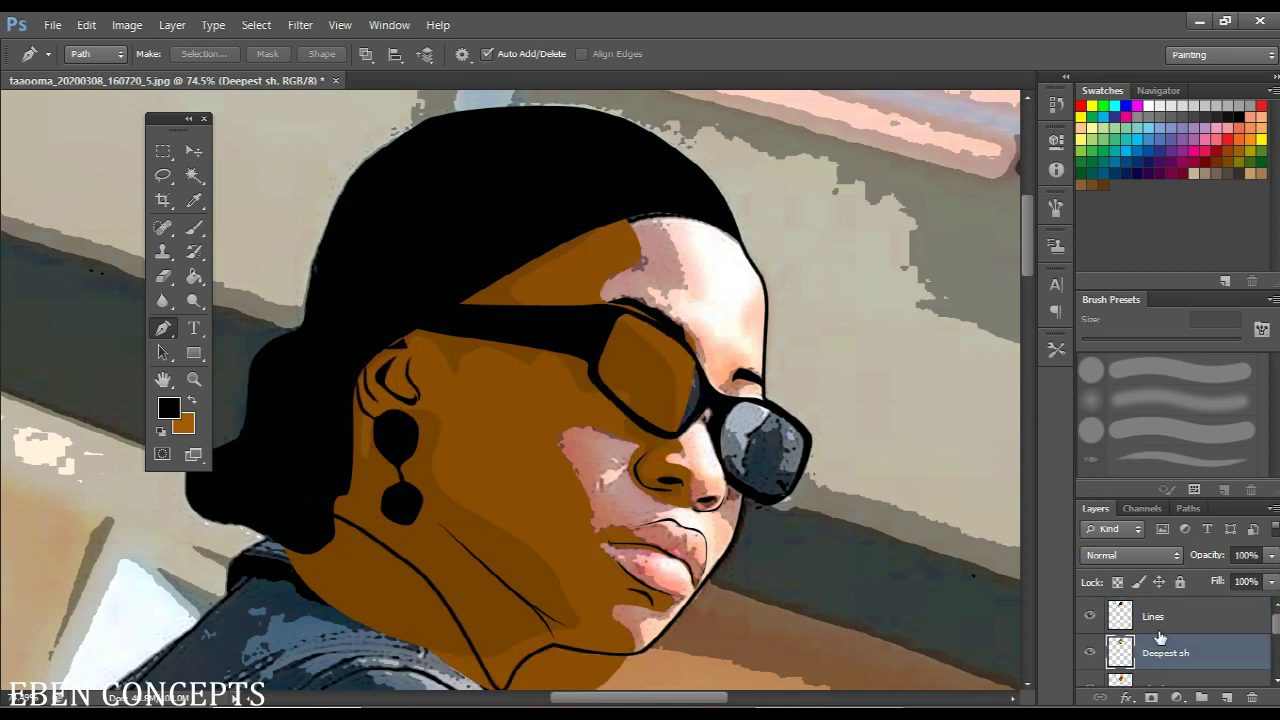
key("ctrl+shift+n")
type("deep")
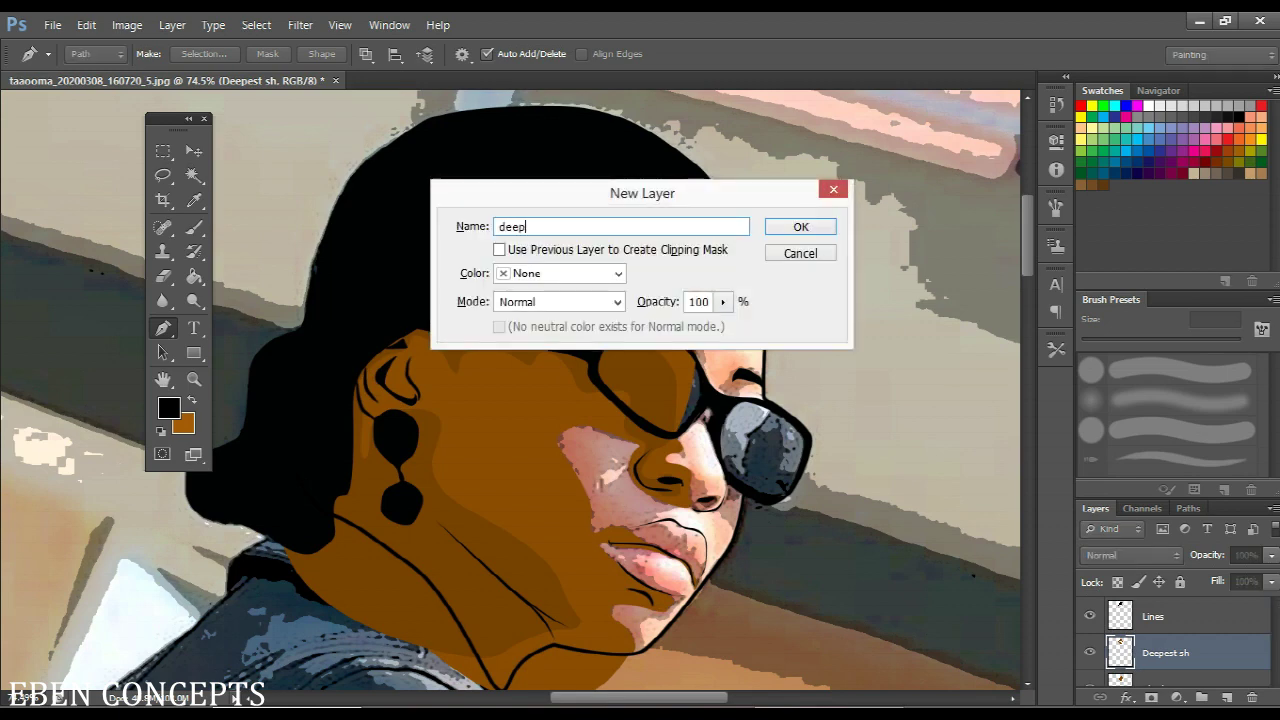
key("Return")
Start a pen path on the headscarf above the forehead and trace the lighter shadow's edge past the glasses and down the nose
scroll(583, 310, "up", 1)
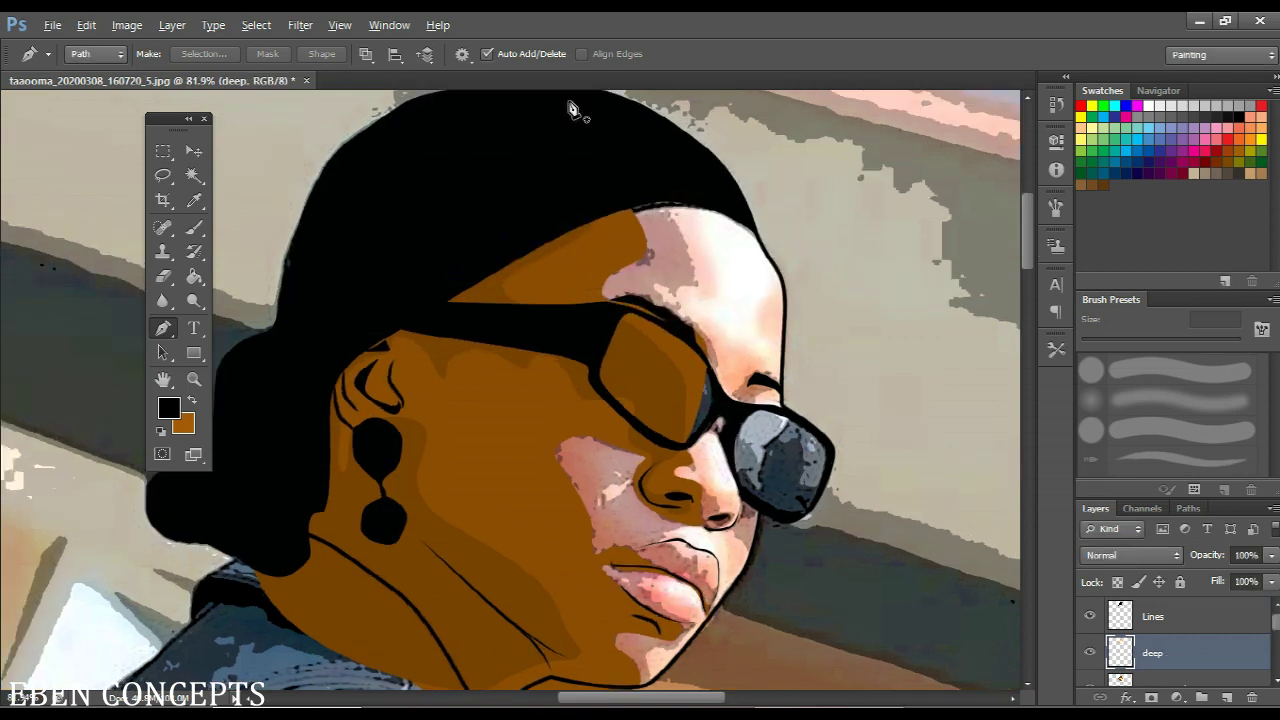
scroll(620, 125, "up", 1)
left_click(652, 204)
scroll(666, 249, "up", 1)
mouse_move(699, 329)
left_mouse_down()
mouse_move(672, 358)
mouse_move(723, 432)
left_mouse_up()
scroll(705, 395, "down", 3)
scroll(725, 428, "up", 4)
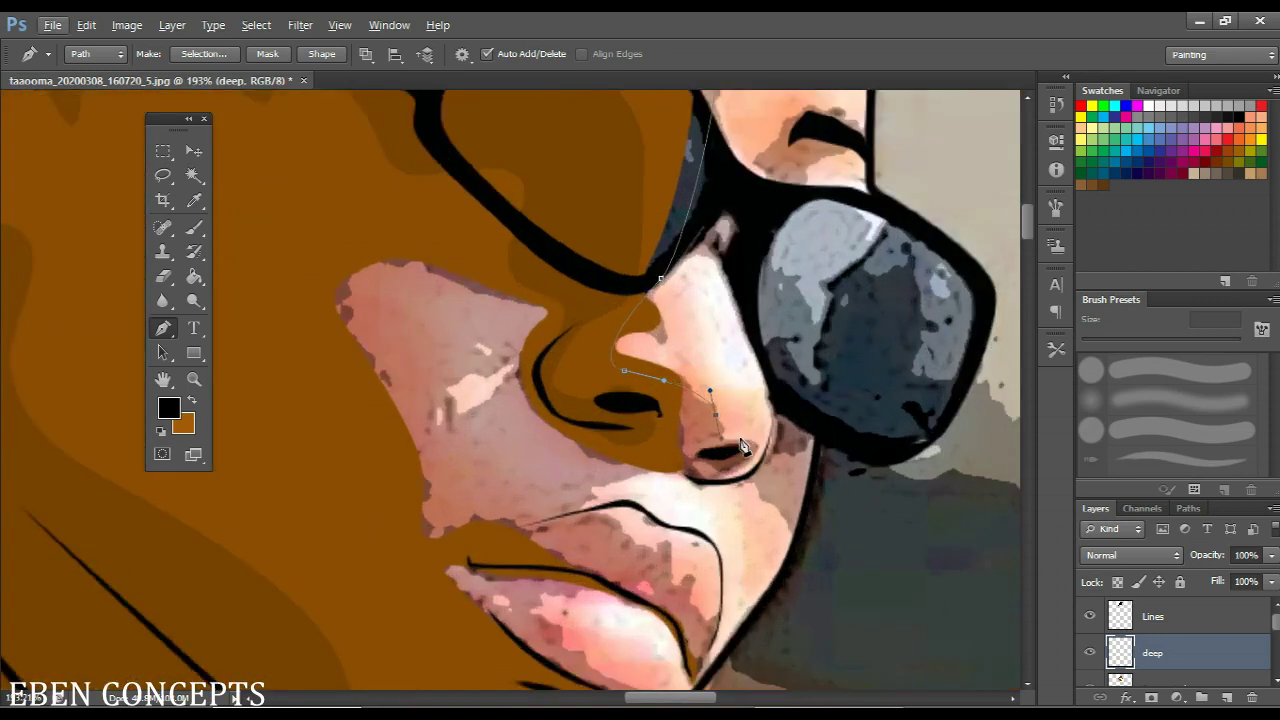
Trace the path around the nose tip and the far cheek's shadow, then back under the nose to the upper lip
left_click(775, 413)
left_click_drag(828, 443, 835, 494)
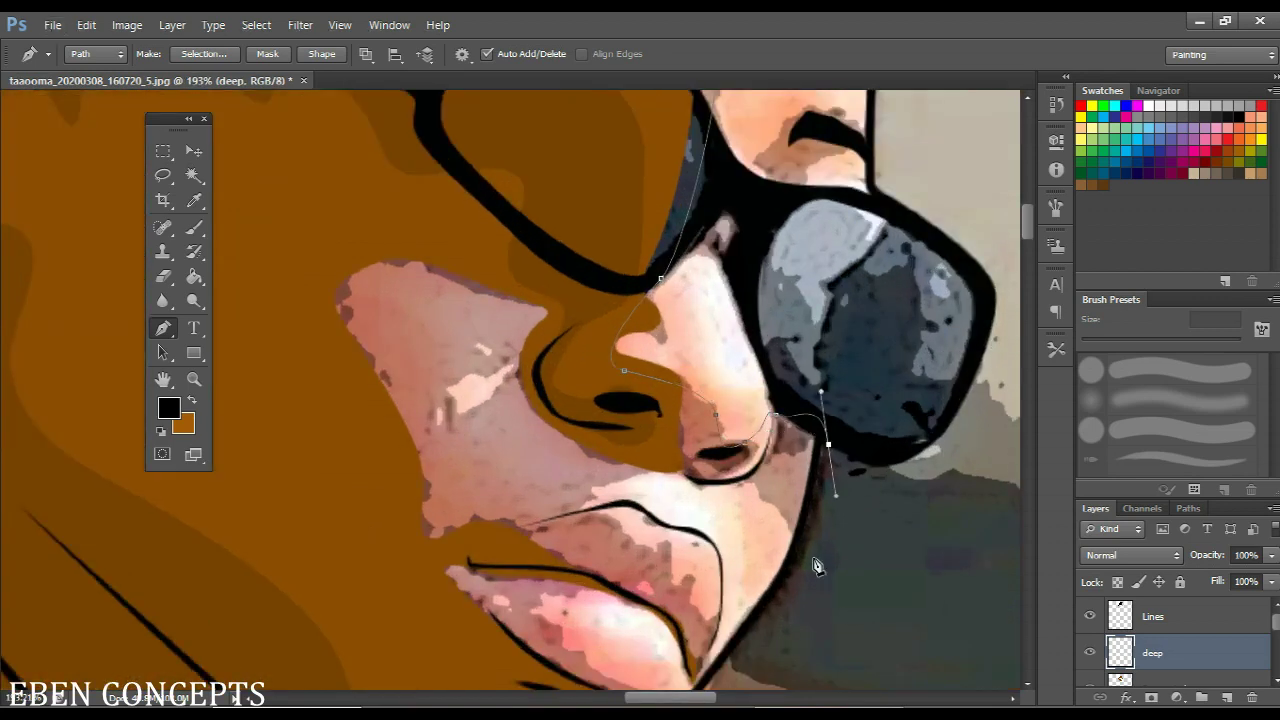
left_click_drag(815, 566, 746, 477)
left_click_drag(645, 476, 599, 489)
left_click_drag(594, 508, 615, 522)
left_click_drag(620, 540, 589, 367)
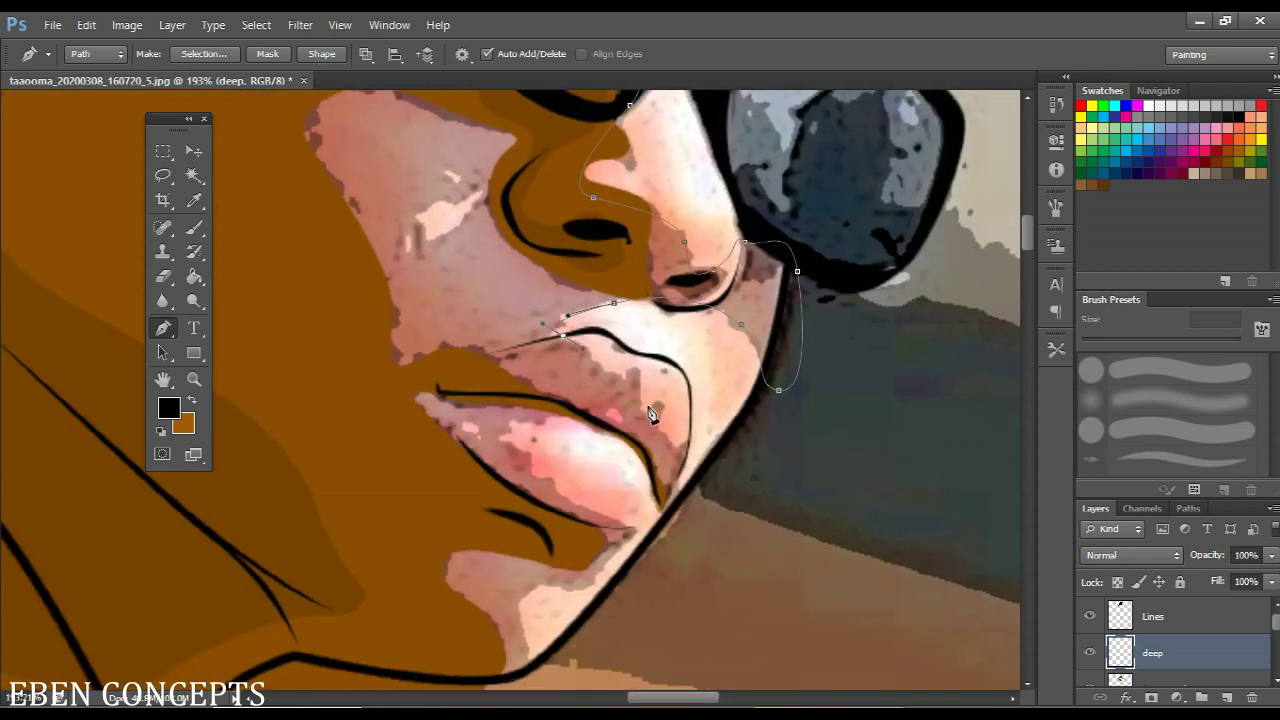
Continue the path along the shadow edges of the upper and lower lips and down the chin to the jaw outline
left_click_drag(646, 405, 633, 443)
left_click(671, 507)
left_click_drag(556, 414, 535, 466)
left_click_drag(619, 519, 566, 592)
left_click_drag(521, 672, 517, 685)
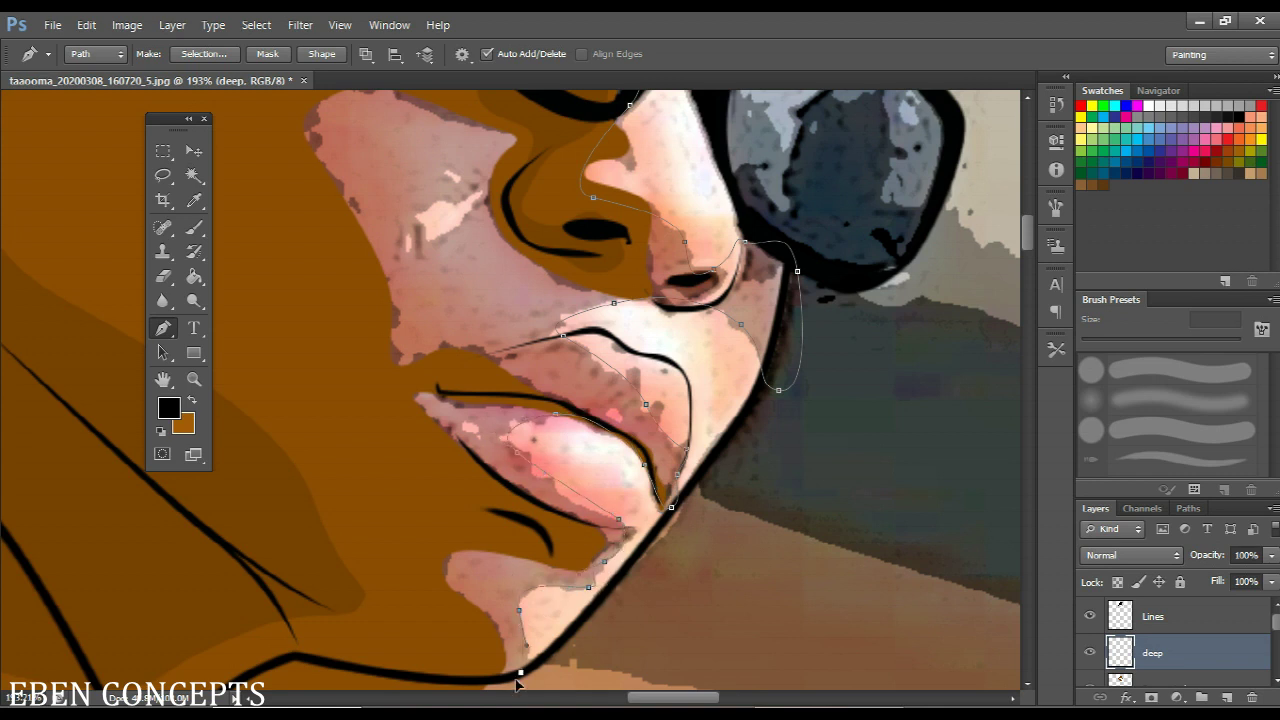
Sweep the path loosely from the chin back across the cheek and up to the headscarf, heading for its starting point
scroll(508, 657, "down", 3)
left_click_drag(429, 657, 321, 519)
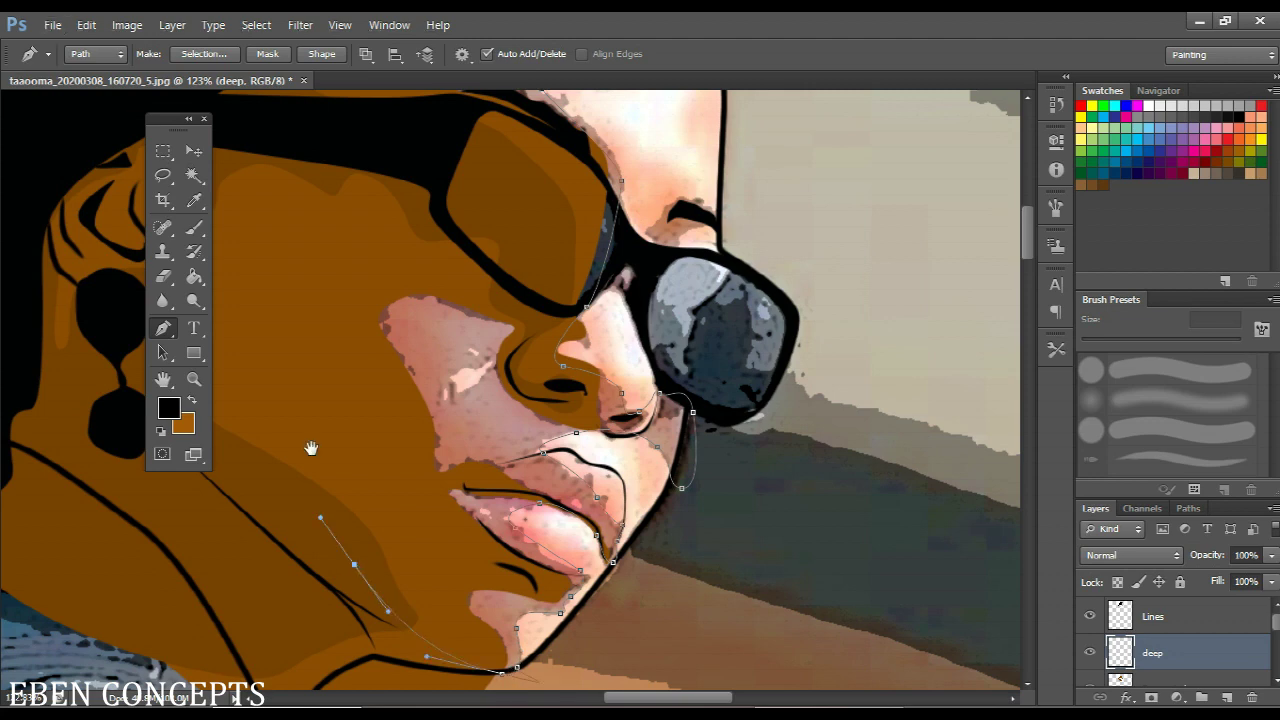
left_click_drag(311, 448, 393, 597)
left_click_drag(363, 359, 392, 195)
scroll(395, 388, "up", 3)
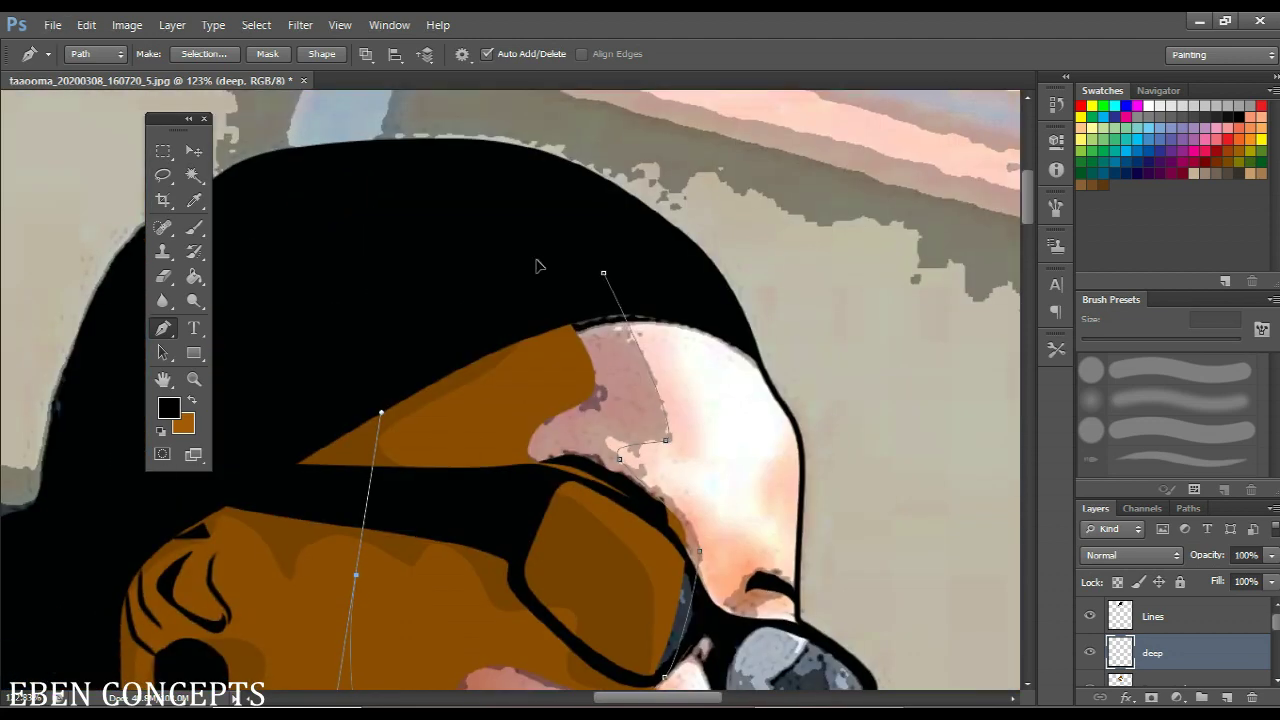
Close the shading path across the cap and fill it with brown #945203 on the deep layer
left_click_drag(487, 291, 547, 255)
left_click(606, 280)
right_click(651, 287)
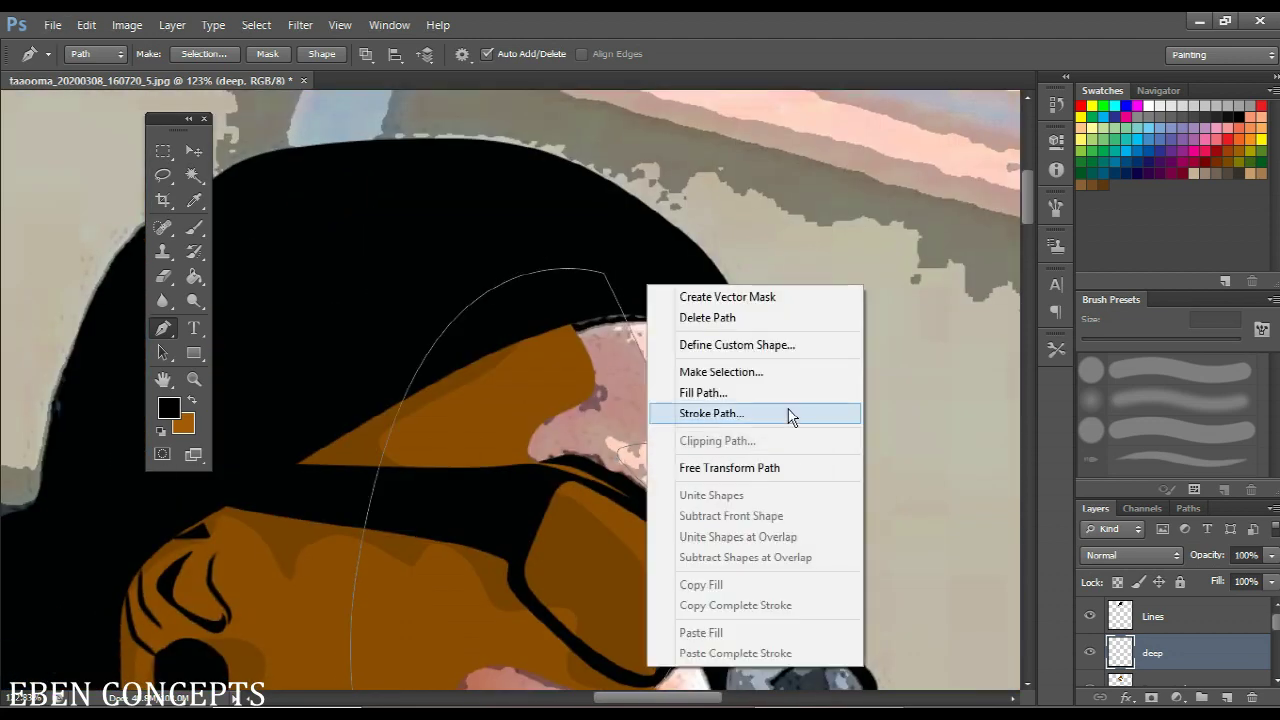
left_click(791, 392)
left_click(829, 232)
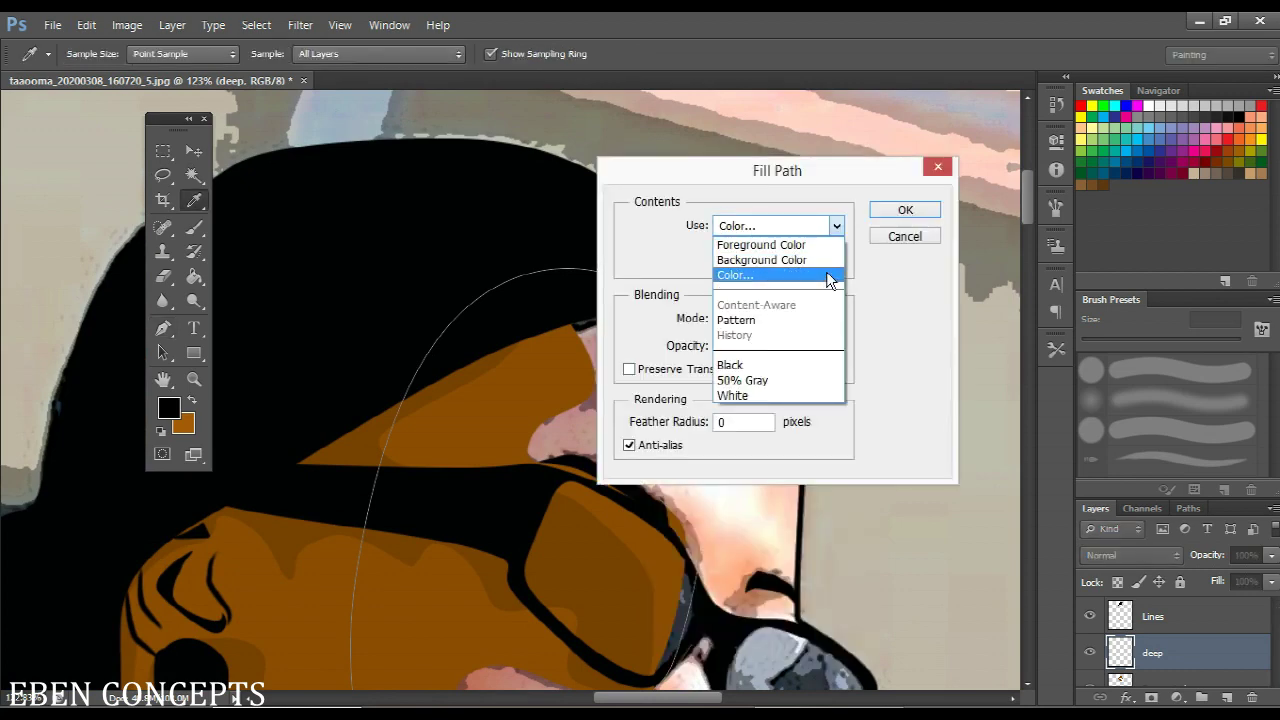
left_click(826, 278)
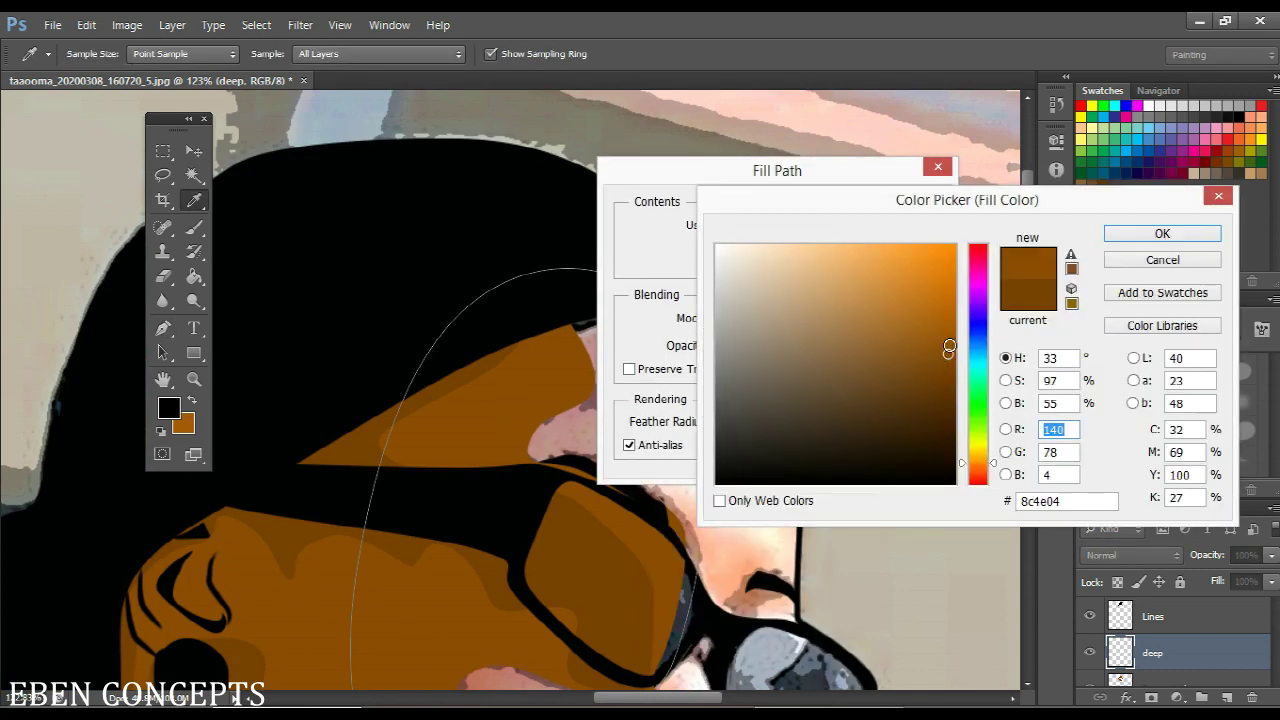
left_click(949, 346)
key("Return")
key("Return")
key("Return")
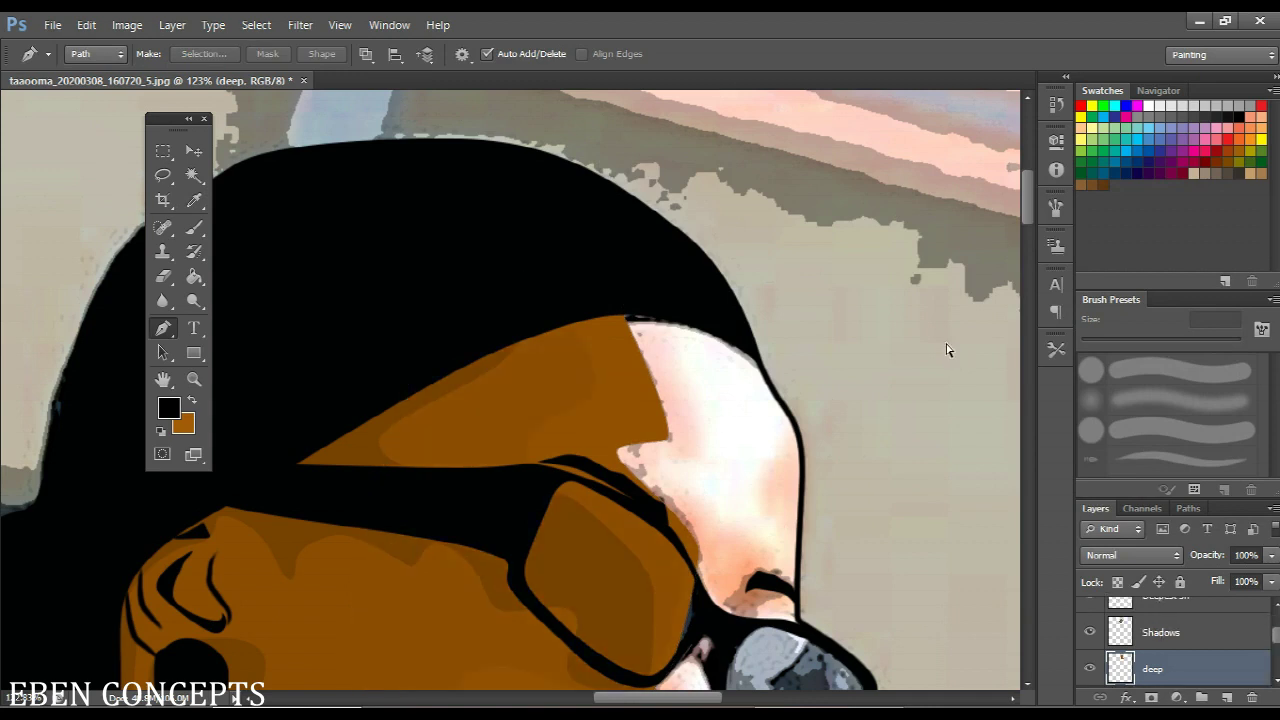
Show the skin layer temporarily to examine the face shading over the base skin colour, and hide it again
scroll(808, 374, "down", 5)
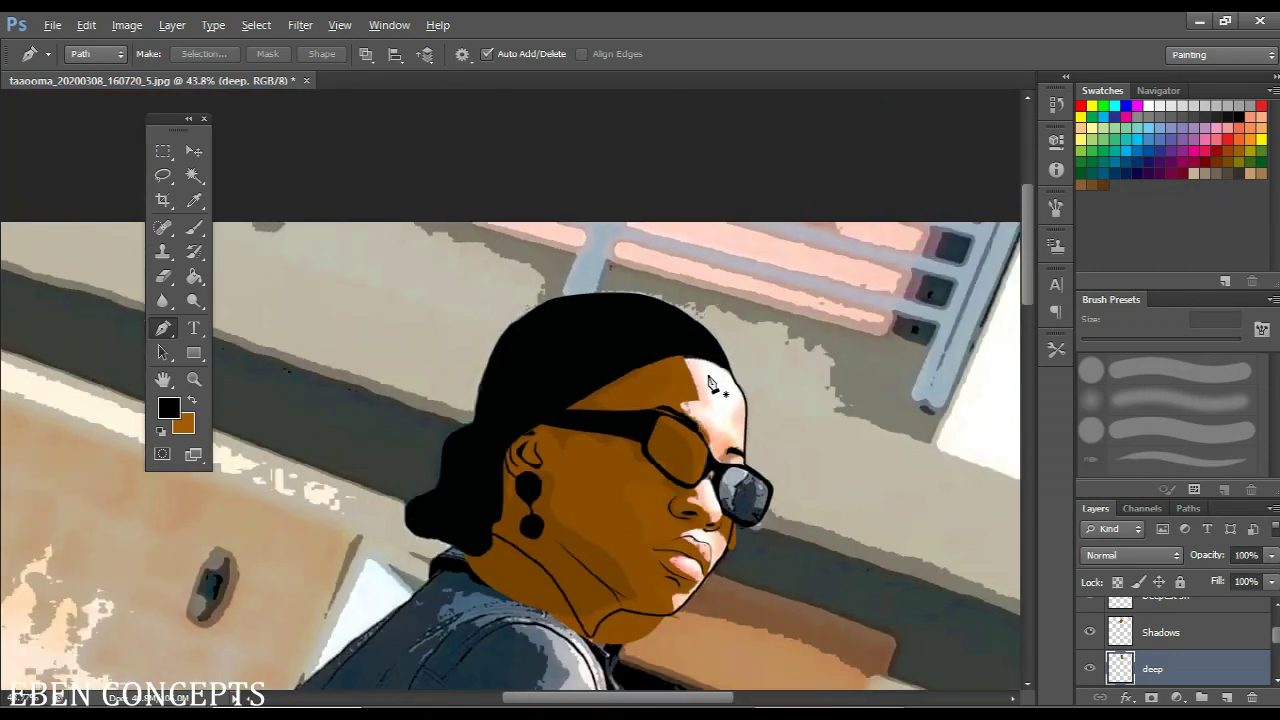
scroll(1100, 665, "down", 2)
left_click(1090, 632)
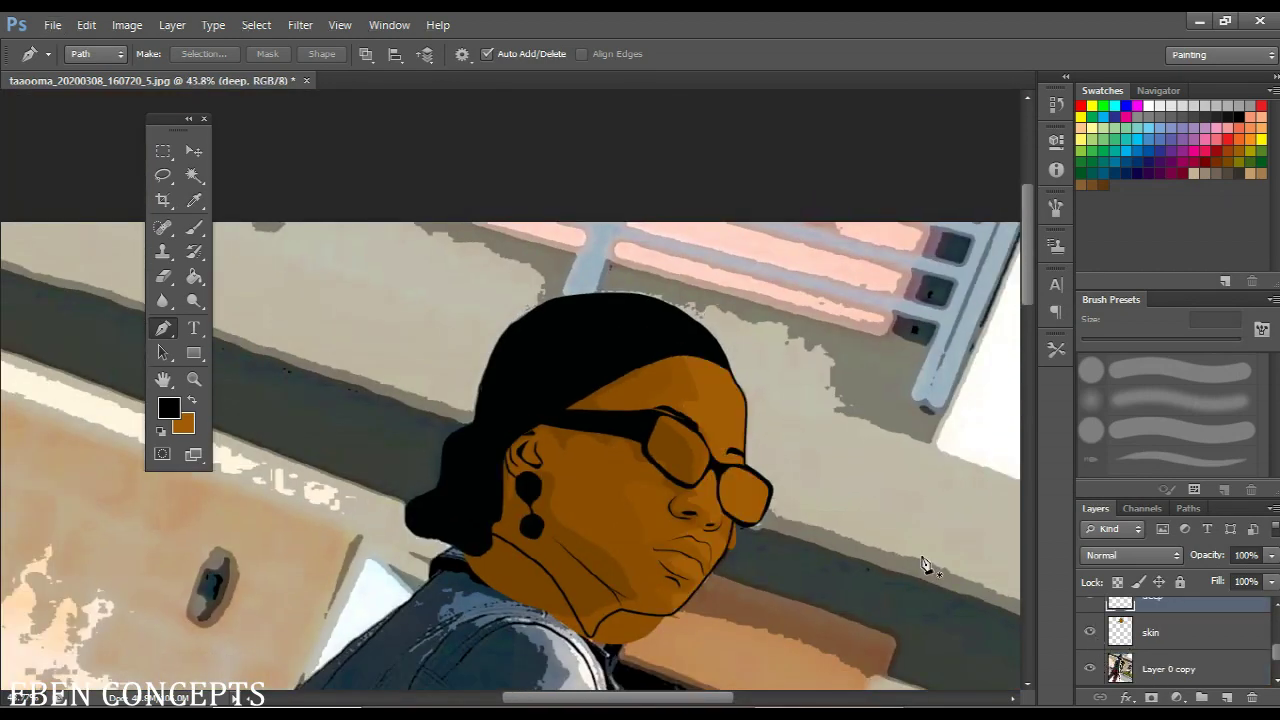
scroll(690, 428, "up", 3)
scroll(690, 428, "up", 2)
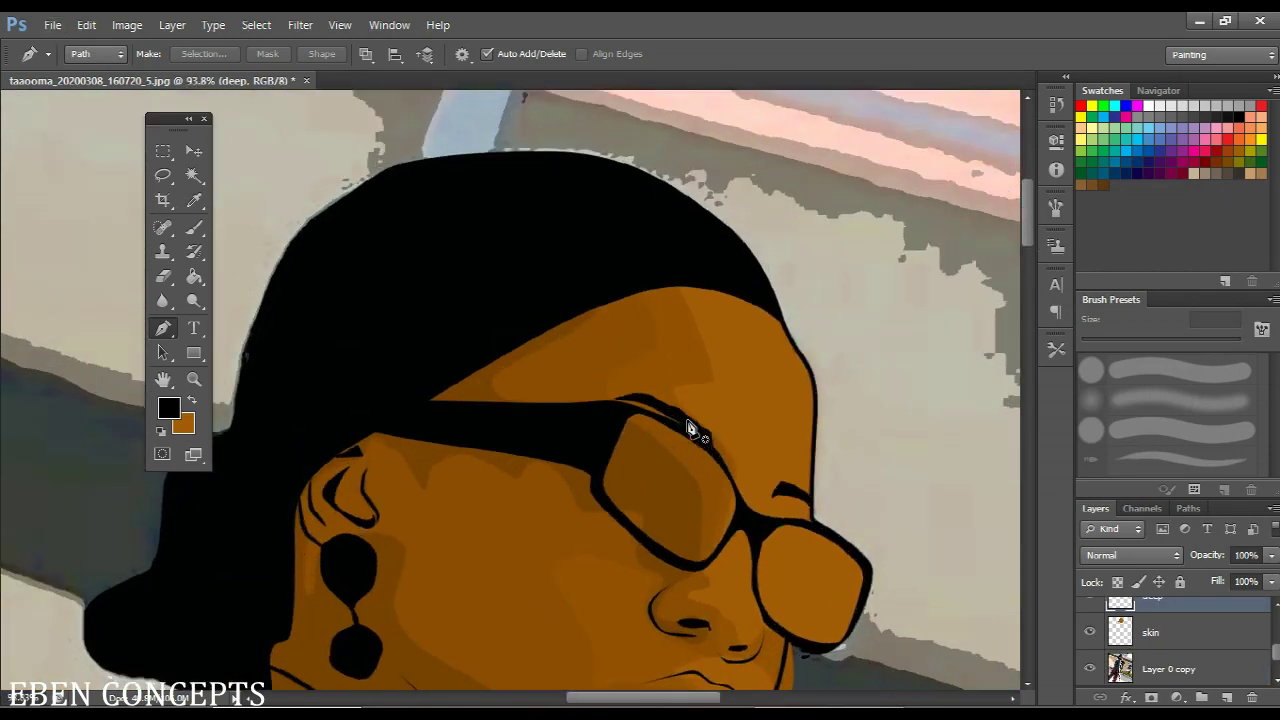
scroll(690, 428, "down", 3)
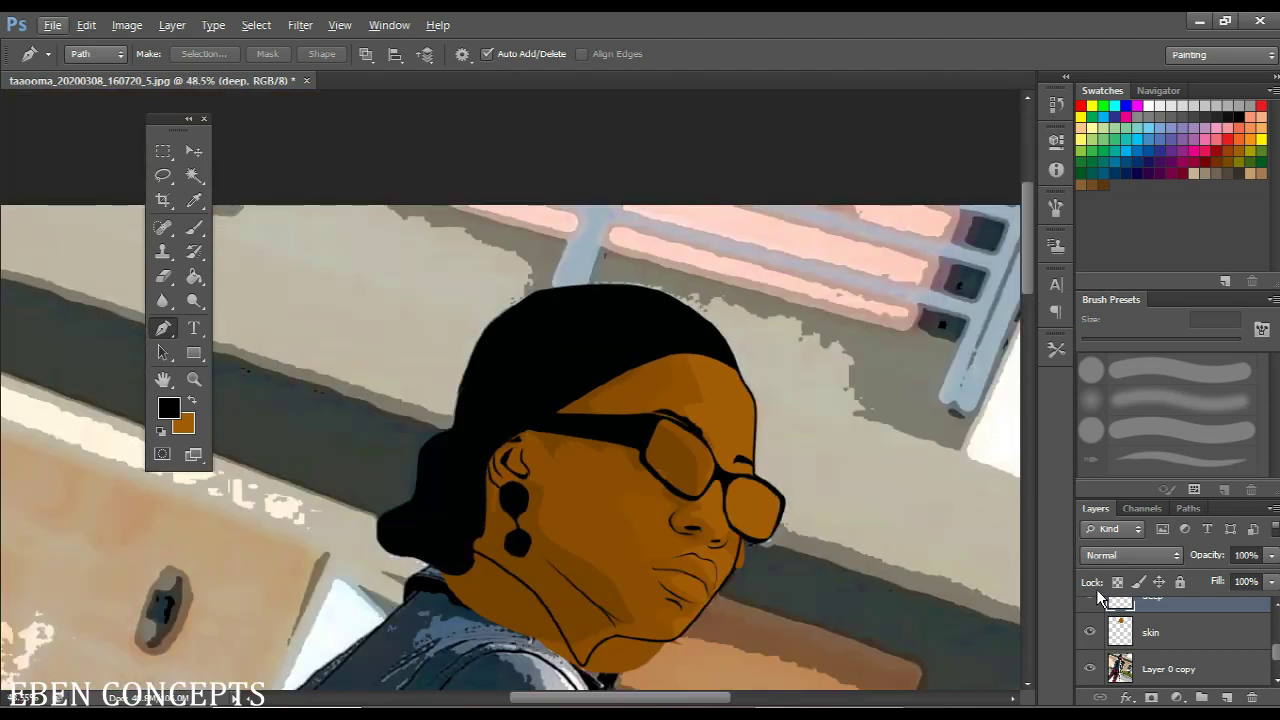
left_click(1090, 632)
scroll(1090, 636, "up", 2)
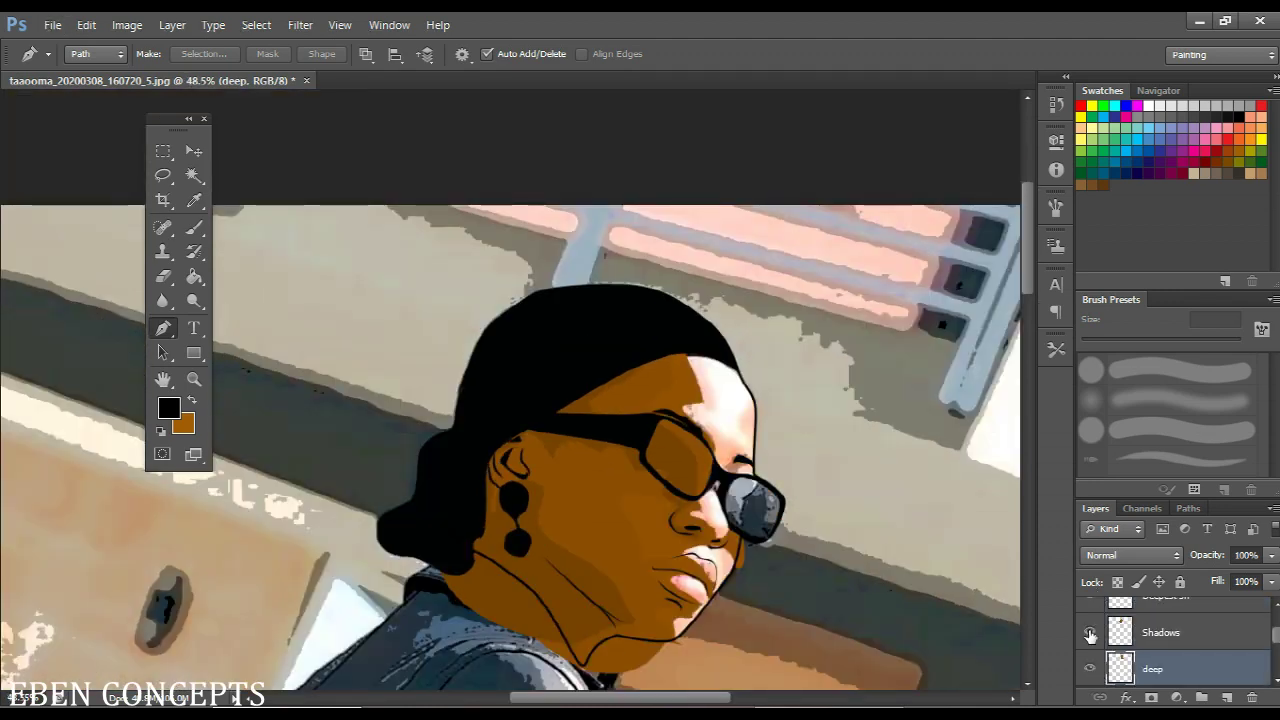
Create a new layer named "high light]" directly above the Deepest sh layer
scroll(688, 420, "up", 3)
scroll(1175, 650, "up", 1)
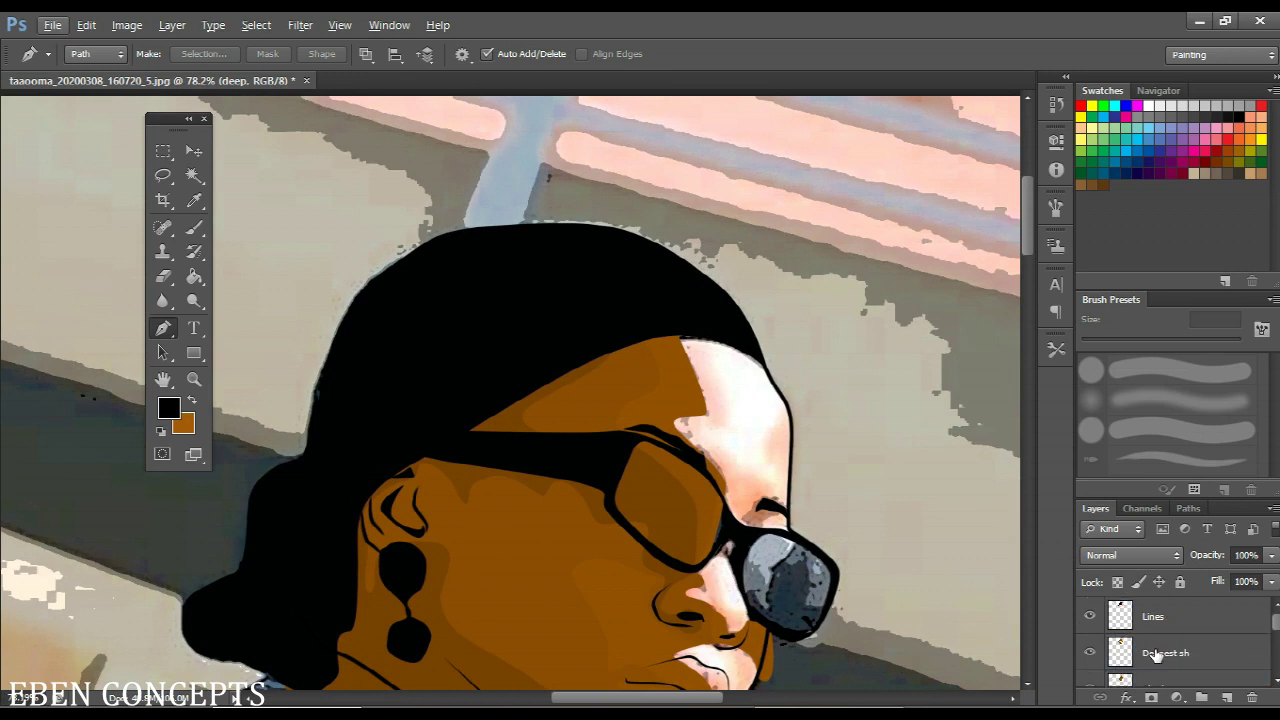
left_click(1175, 660)
key("ctrl+shift+n")
type("gh light")
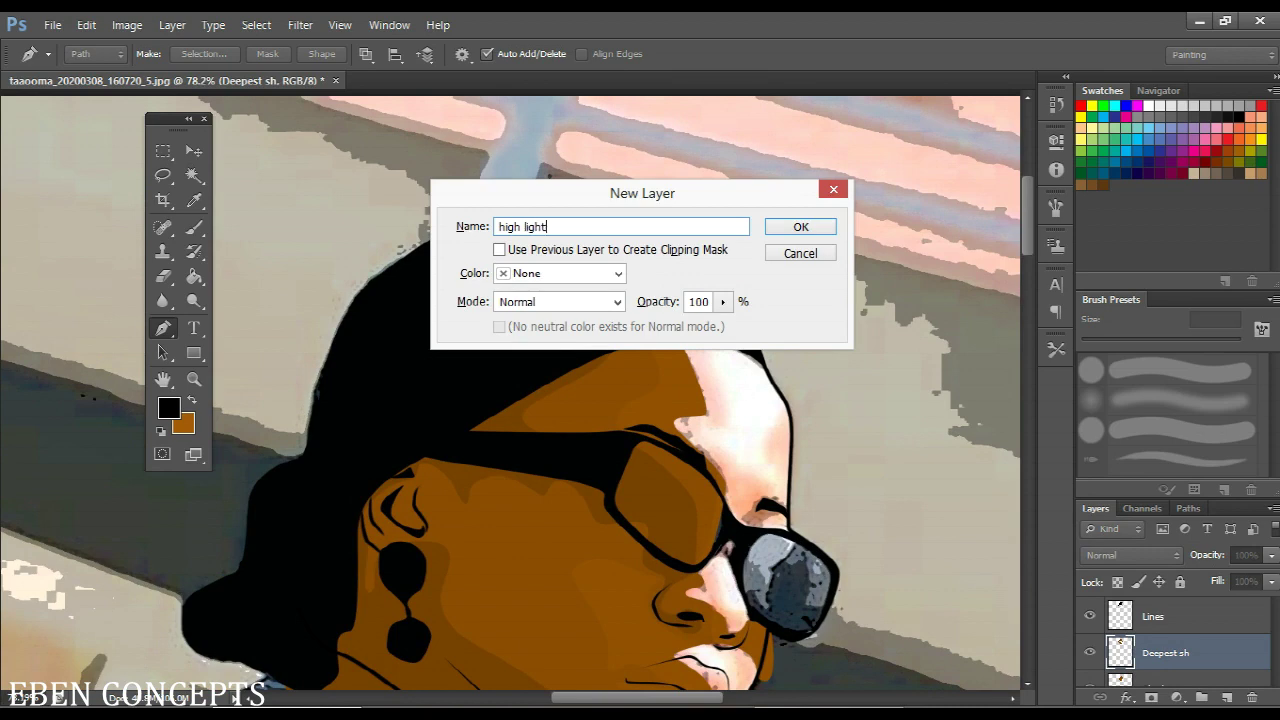
key("Return")
Draw a closed Pen path around the bright highlight area on the forehead
scroll(697, 386, "up", 4)
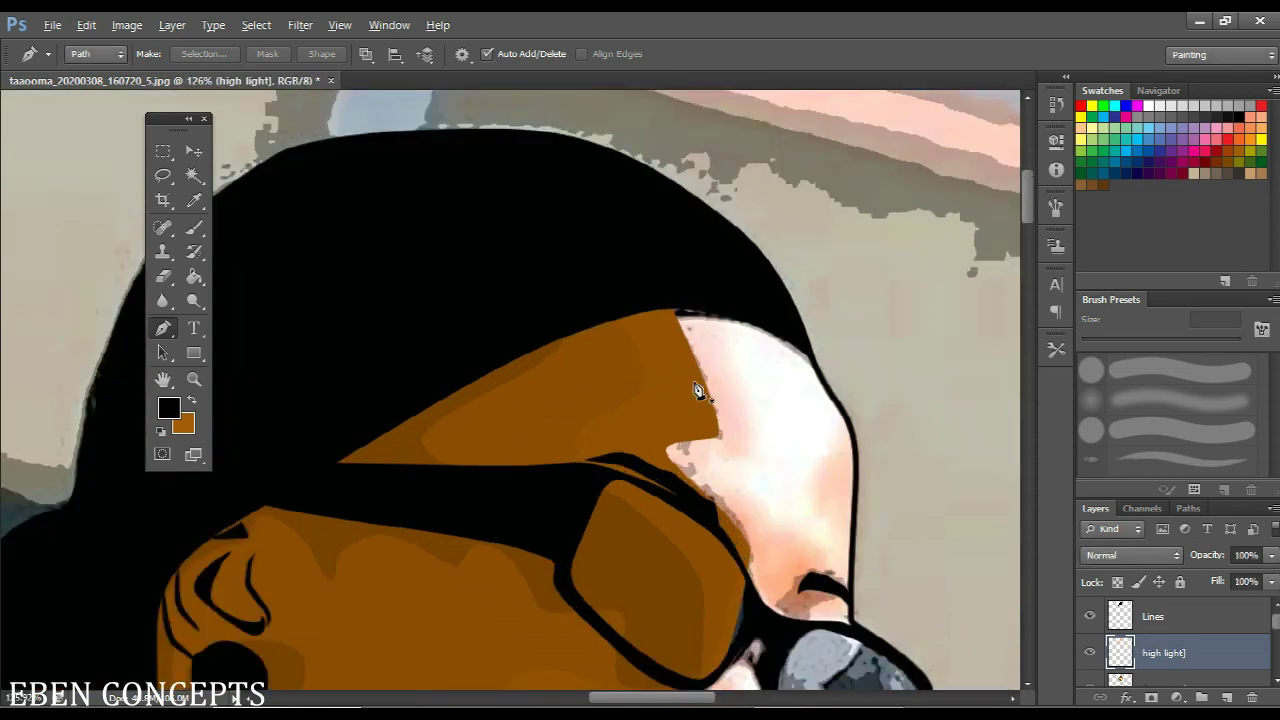
left_click(752, 326)
left_click(790, 330)
left_click_drag(862, 390, 884, 428)
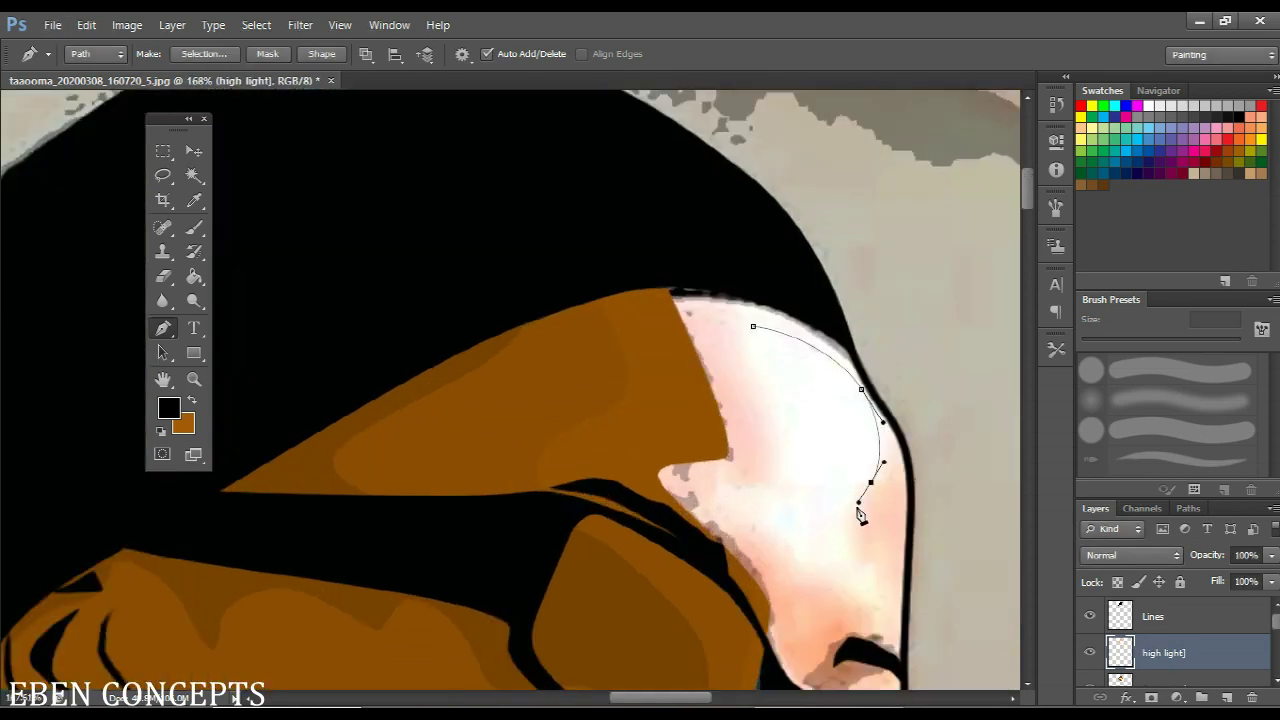
left_click_drag(845, 472, 800, 333)
left_click_drag(811, 417, 830, 441)
left_click_drag(830, 465, 812, 465)
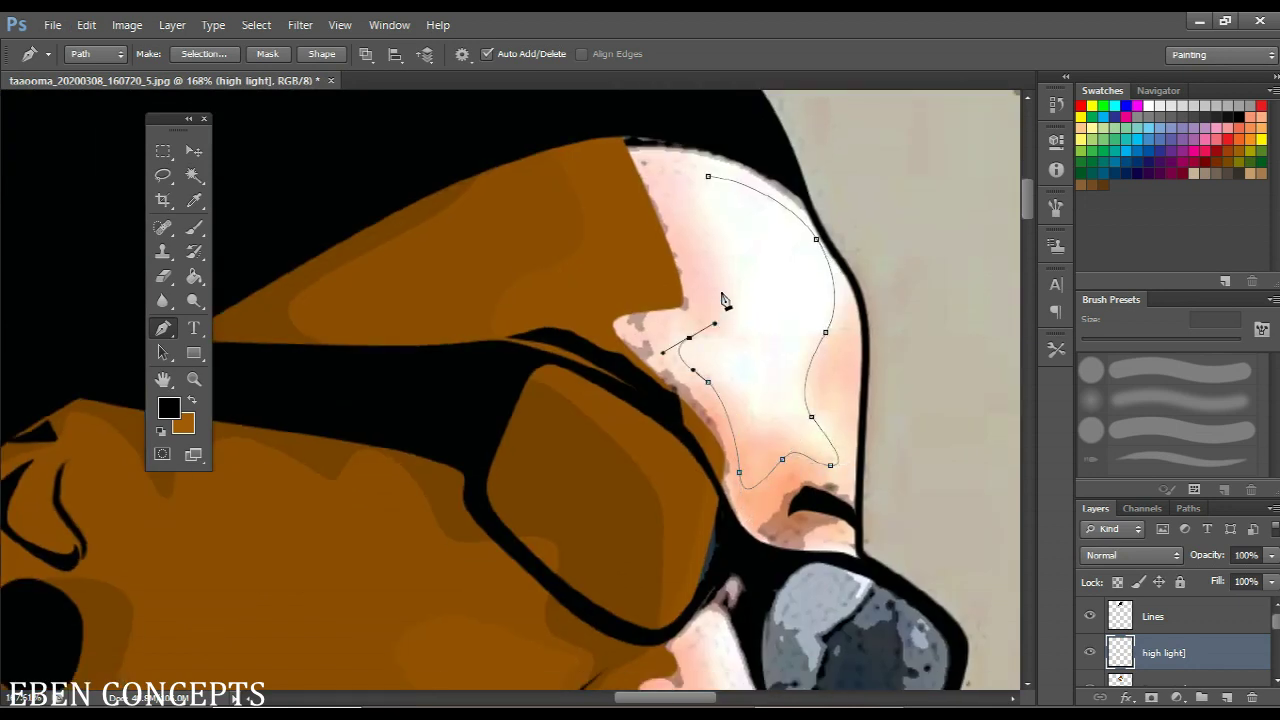
left_click_drag(723, 291, 715, 237)
left_click_drag(688, 195, 744, 184)
Draw a closed Pen path around the narrow highlight along the bridge of the nose
left_click_drag(730, 686, 655, 382)
left_click_drag(663, 430, 643, 409)
key("ctrl+alt+z")
left_click(663, 433)
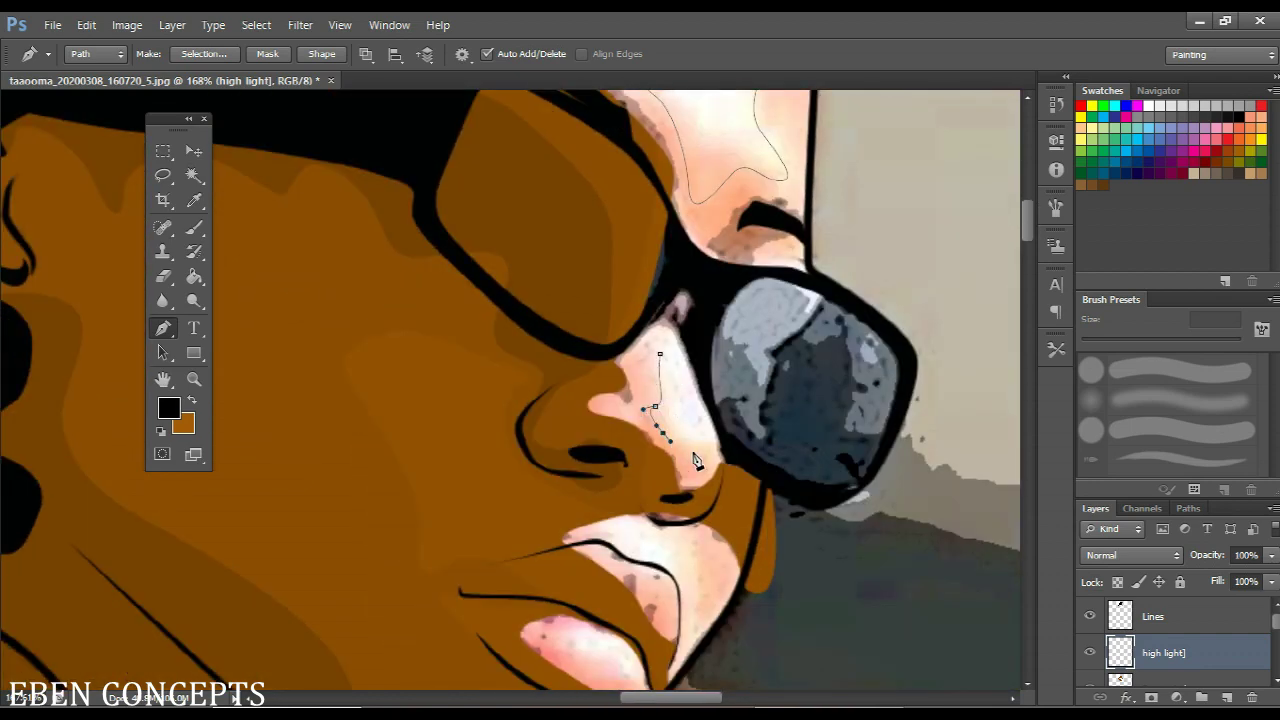
left_click_drag(695, 452, 661, 331)
left_click(660, 354)
Draw closed Pen paths around the highlights on the lower lip and the skin beside the upper lip
left_click_drag(693, 519, 672, 320)
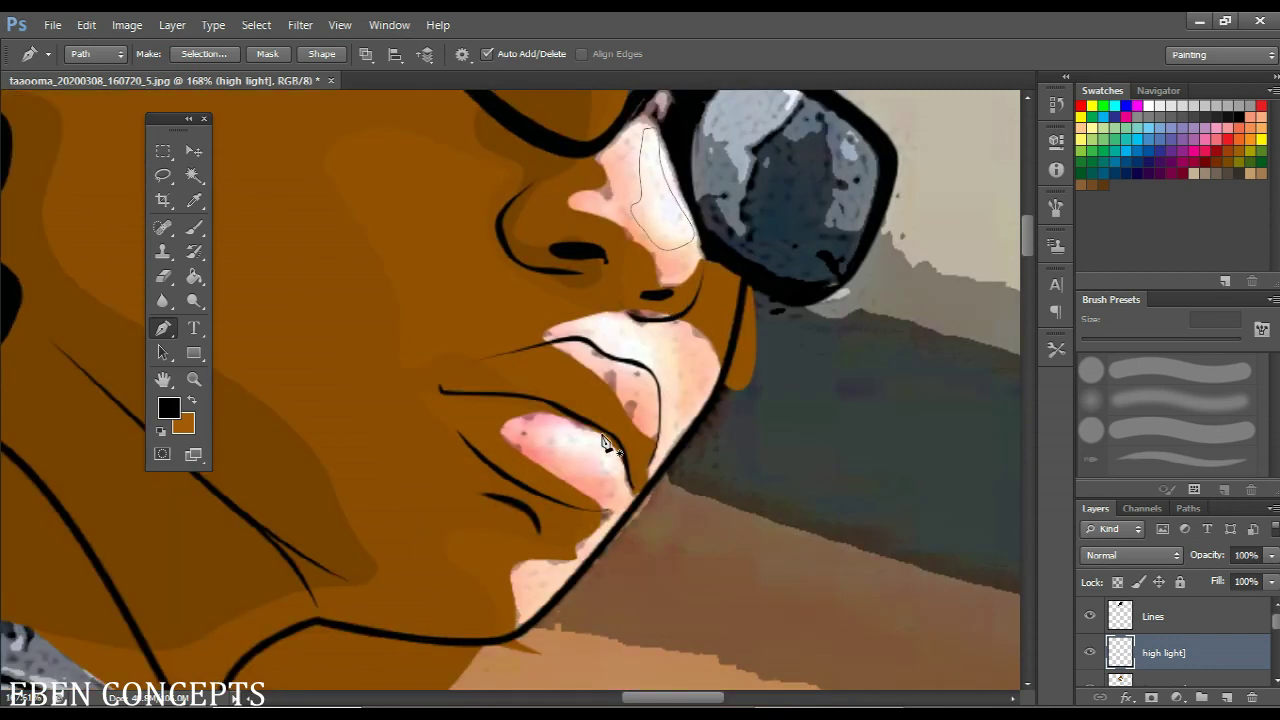
left_click_drag(600, 449, 547, 454)
left_click(555, 434)
left_click_drag(675, 365, 662, 400)
left_click_drag(639, 358, 608, 349)
Turn the skin layer back on beneath the shading layers
scroll(609, 330, "down", 5)
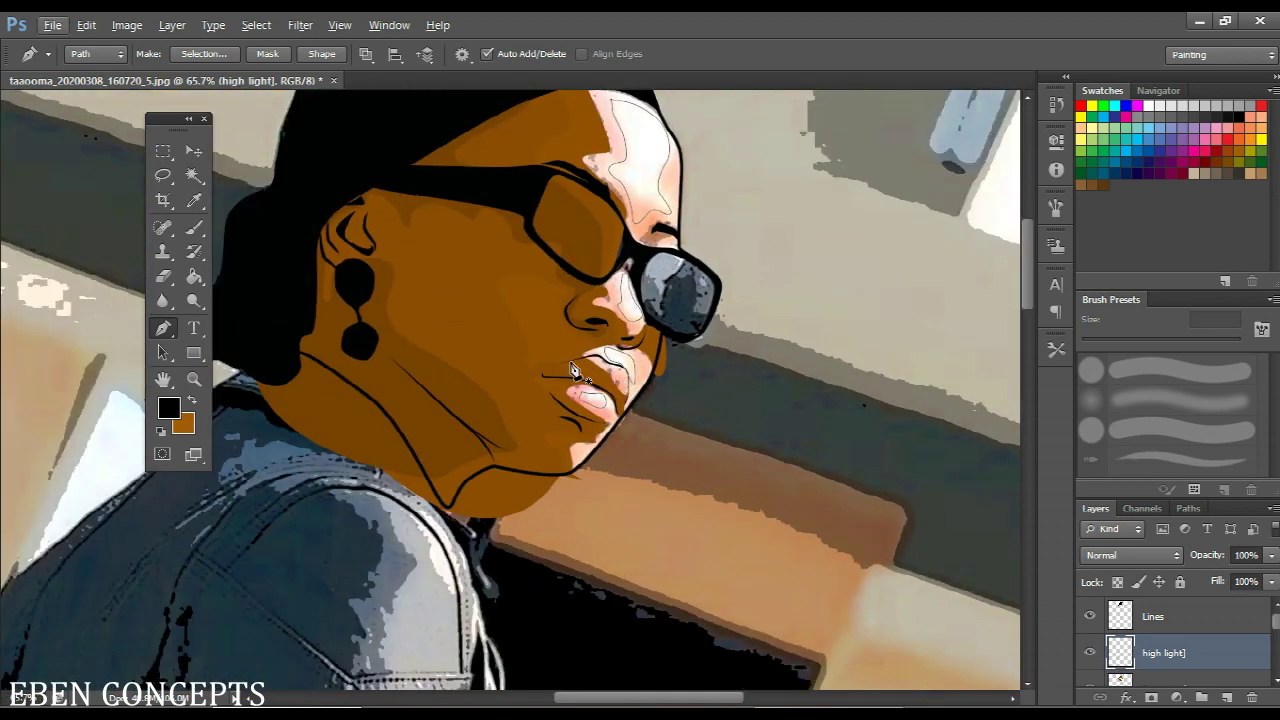
right_click(548, 324)
left_click(1158, 670)
scroll(1130, 665, "down", 3)
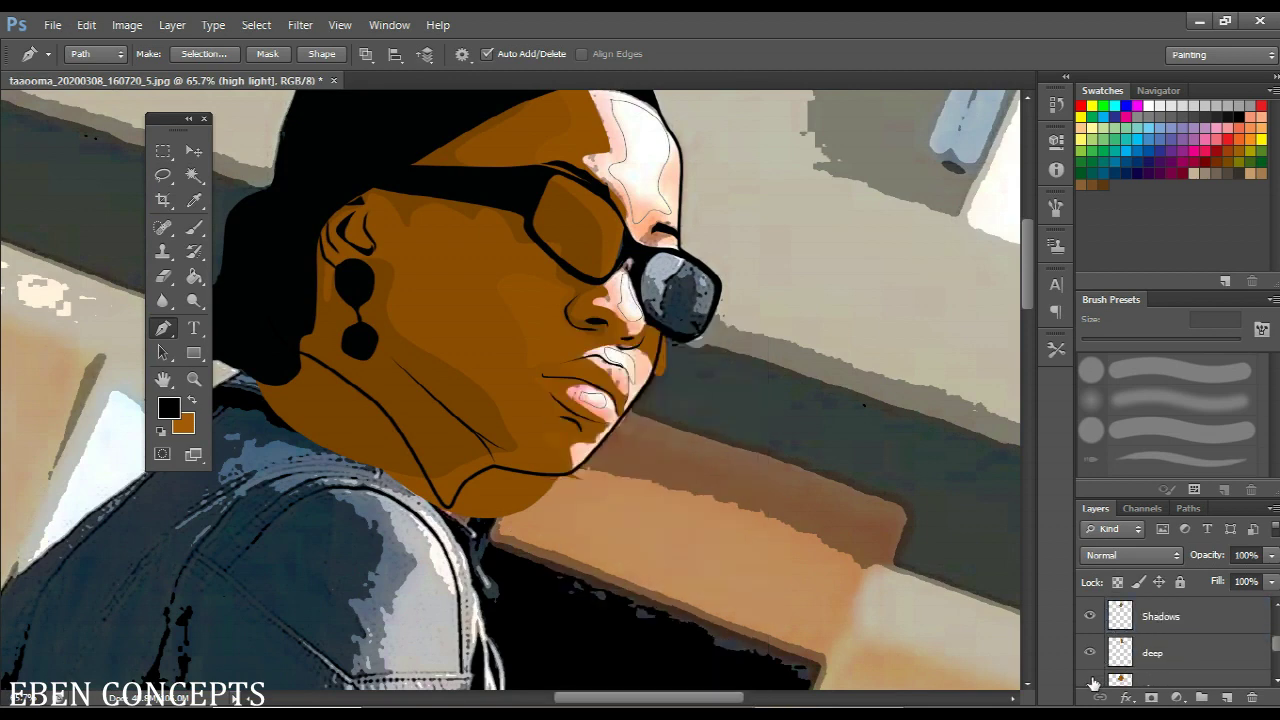
Try filling the highlight paths with the orange-brown colour #b36508
right_click(621, 316)
left_click(743, 443)
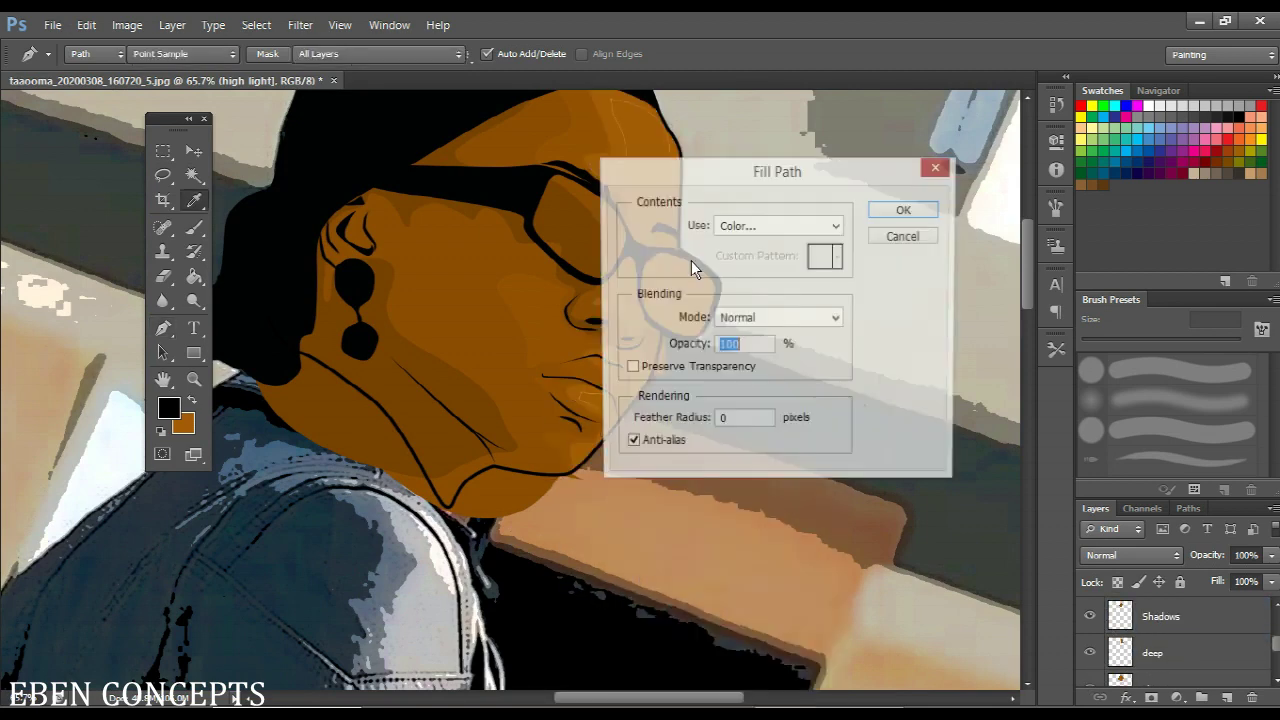
left_click(830, 226)
left_click(760, 272)
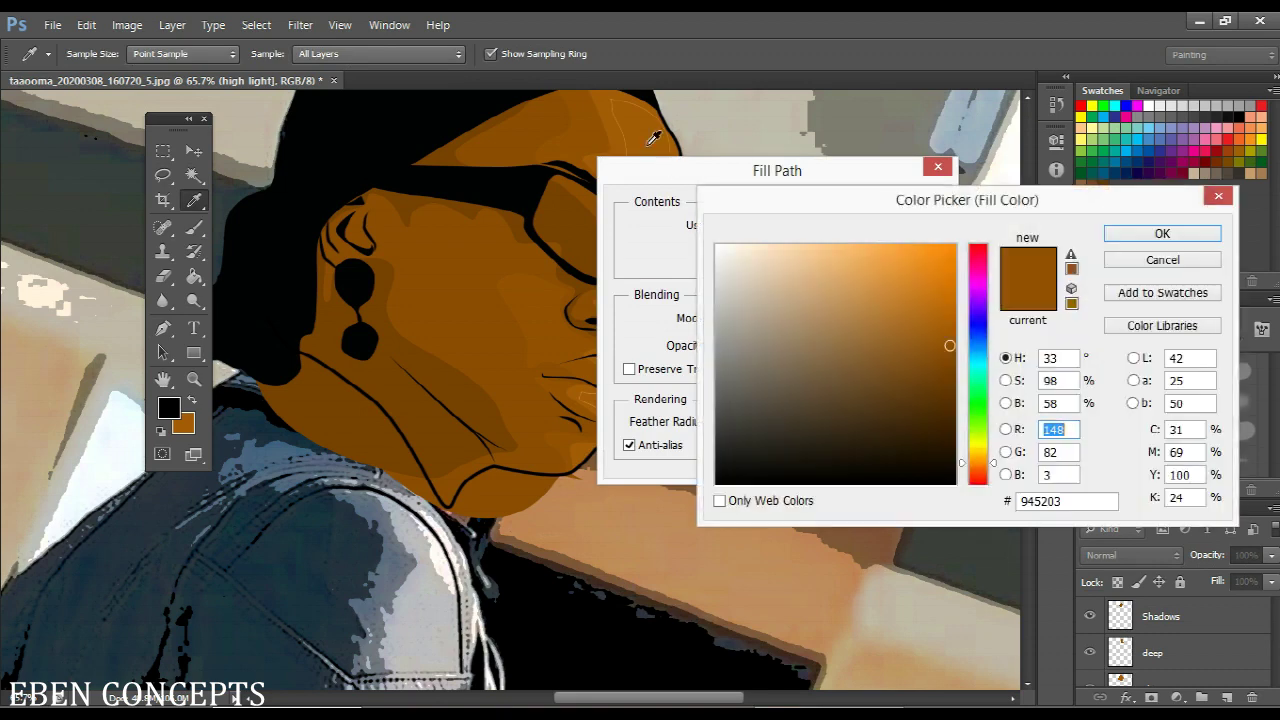
left_click(944, 316)
key("Return")
key("Return")
key("Return")
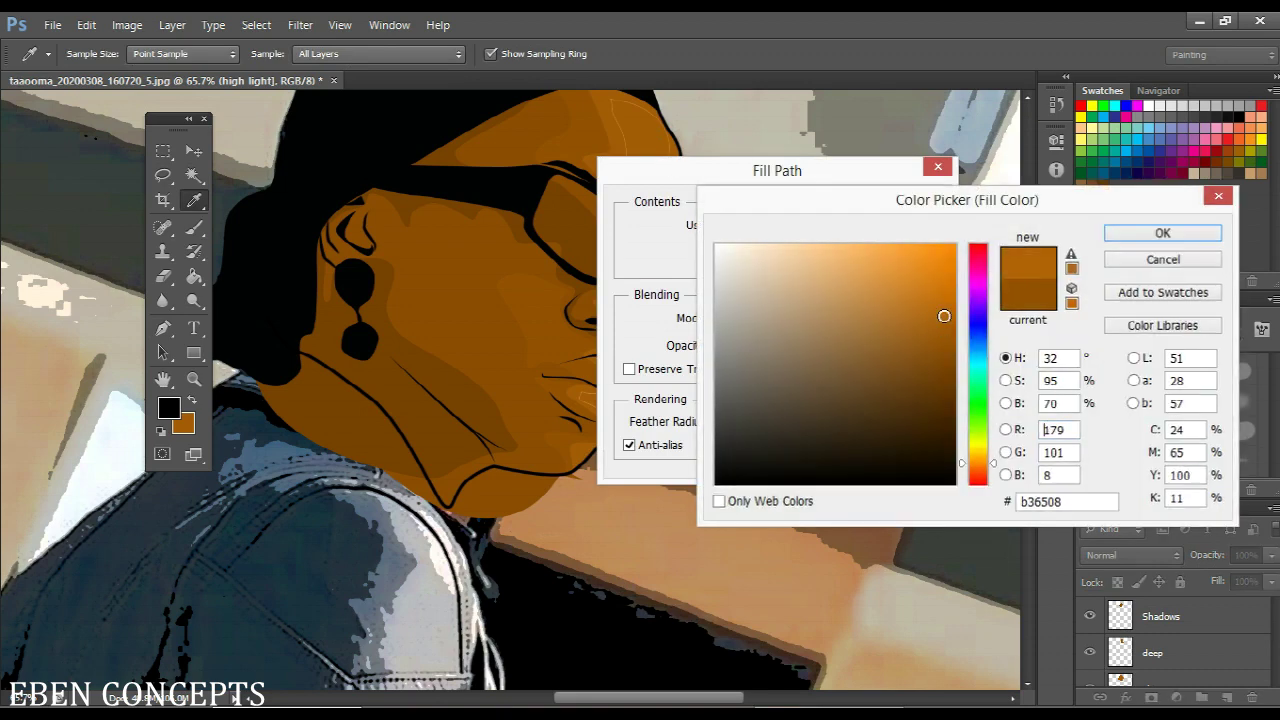
scroll(628, 330, "down", 3)
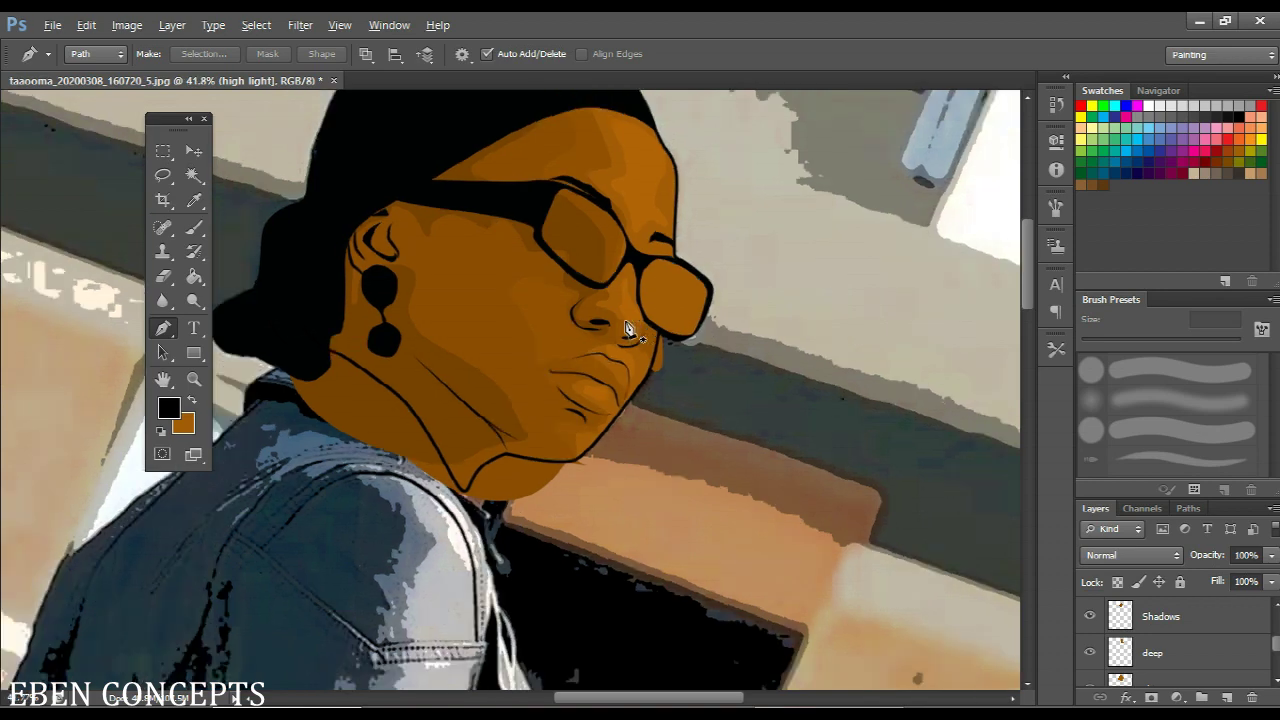
scroll(628, 330, "up", 4)
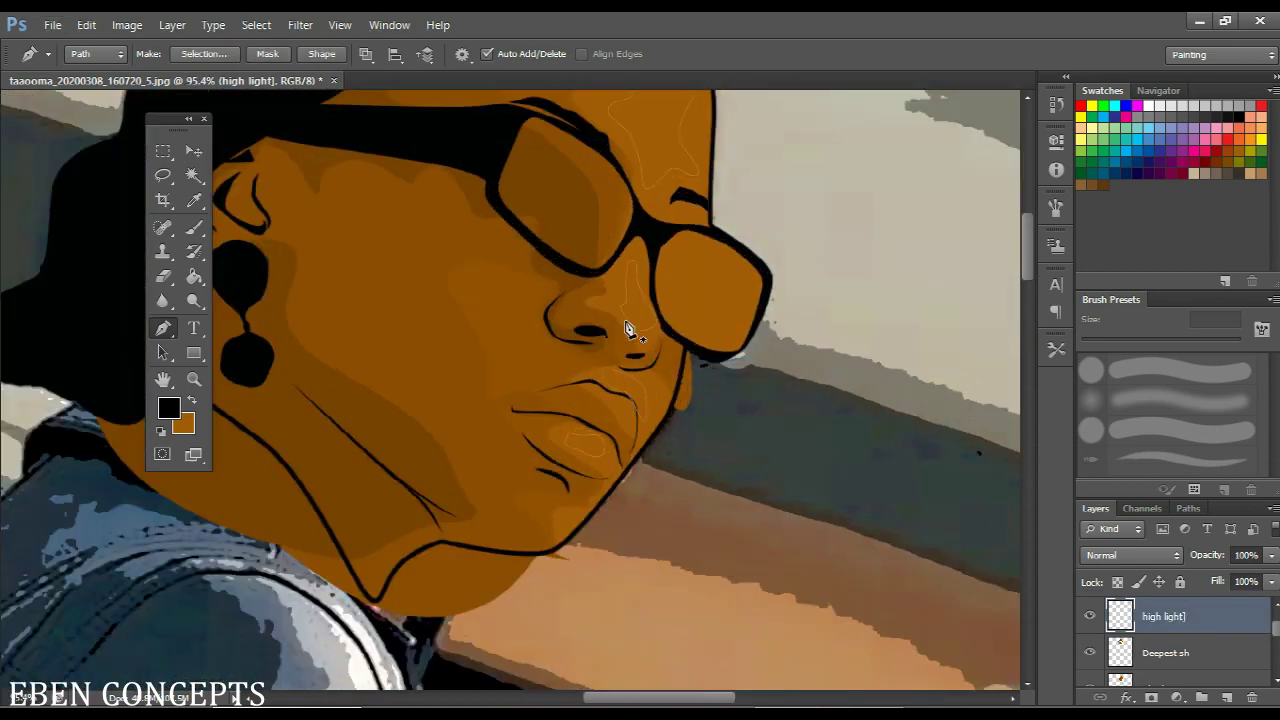
Fill the highlight paths with an orange-brown slightly lighter than the skin colour sampled from the forehead
right_click(622, 295)
left_click(690, 432)
left_click(765, 223)
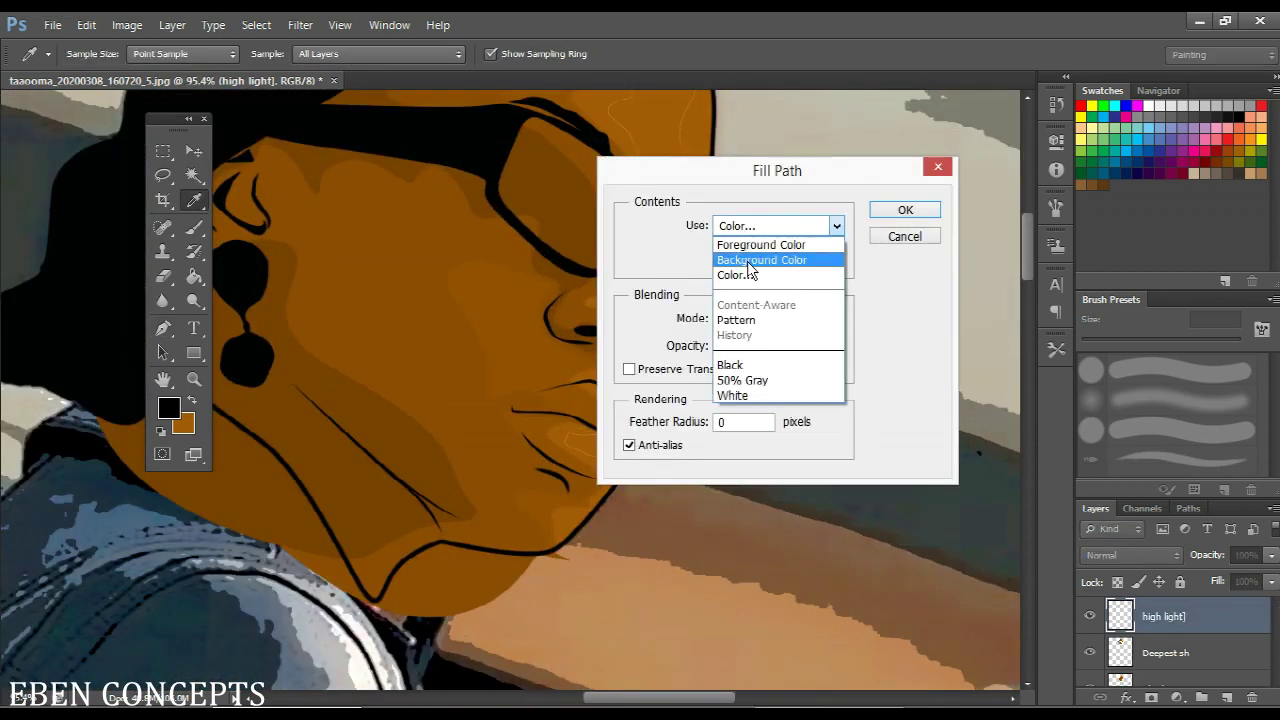
left_click(750, 271)
left_click(679, 139)
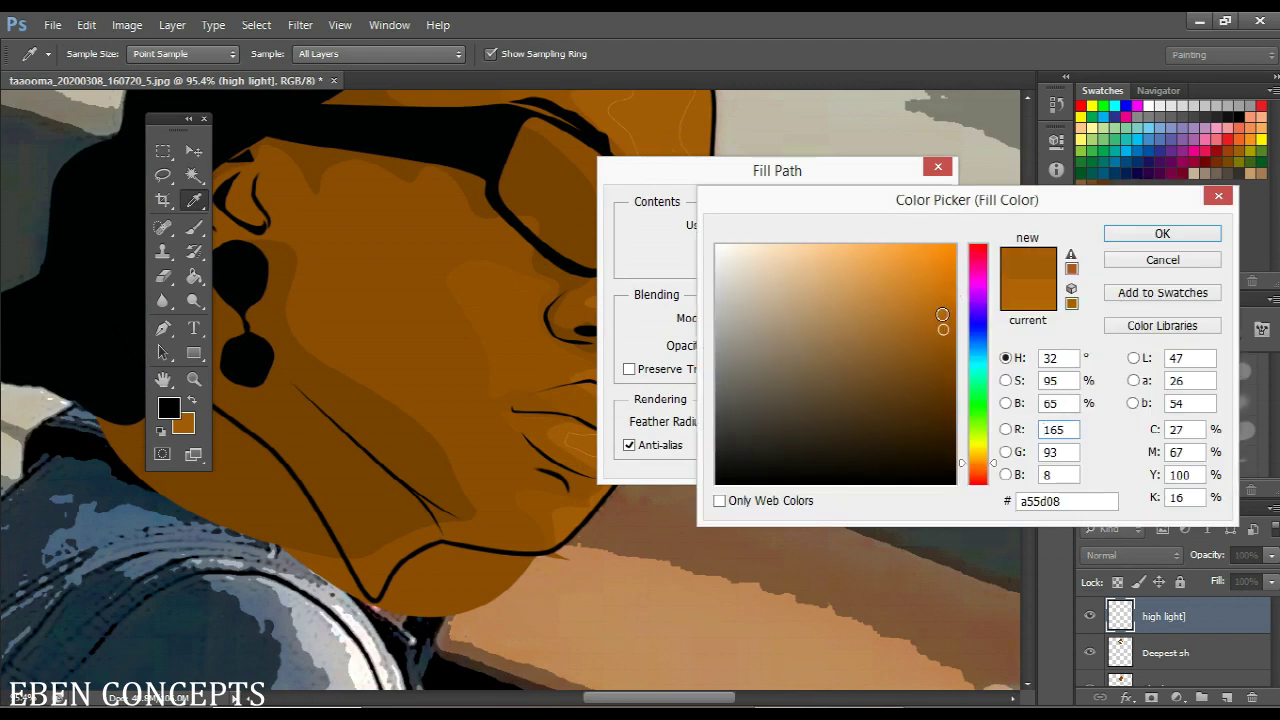
key("Return")
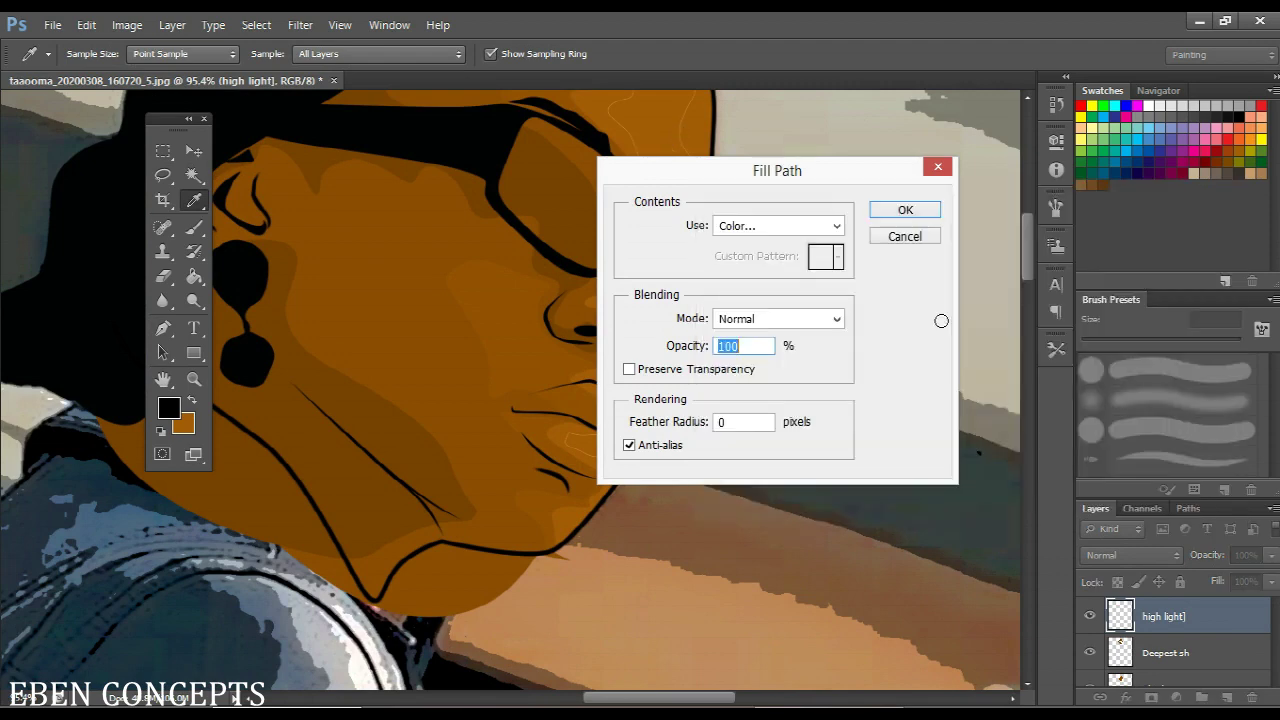
key("Return")
scroll(672, 325, "down", 5)
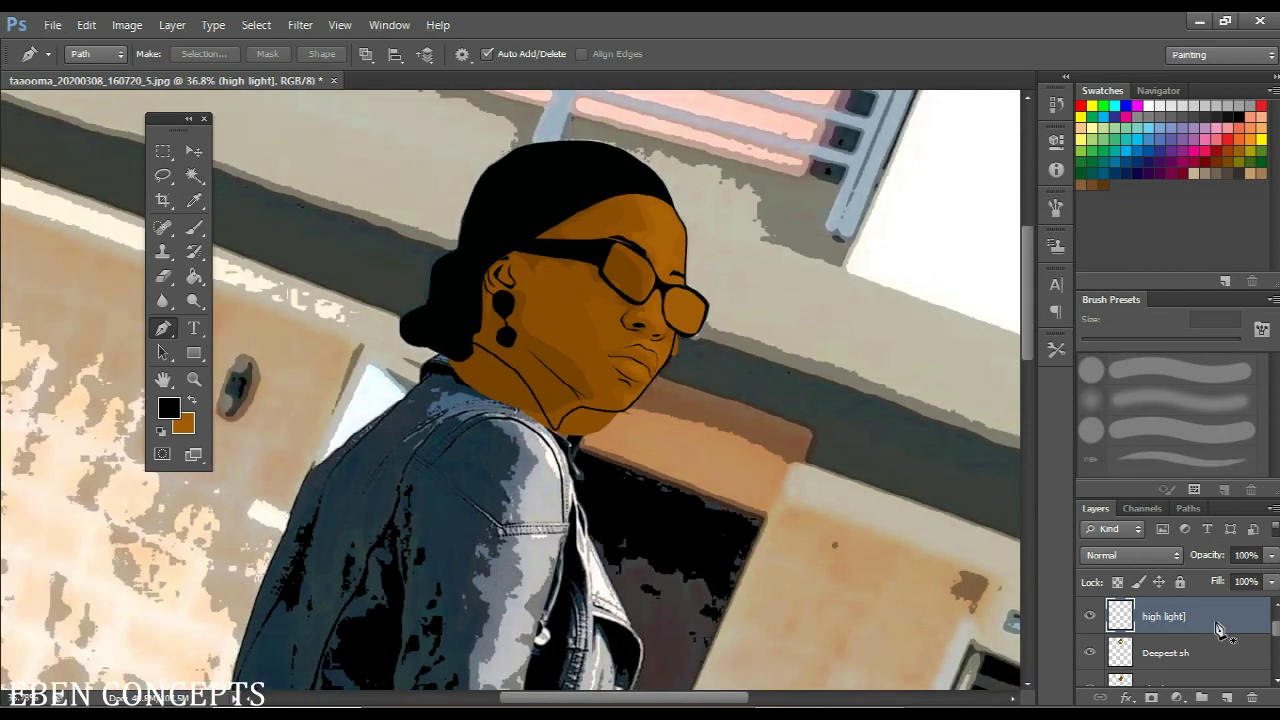
Check the Deepest sh shading by toggling its visibility, and load that layer's shape as a selection
scroll(1221, 640, "down", 1)
scroll(1219, 640, "up", 1)
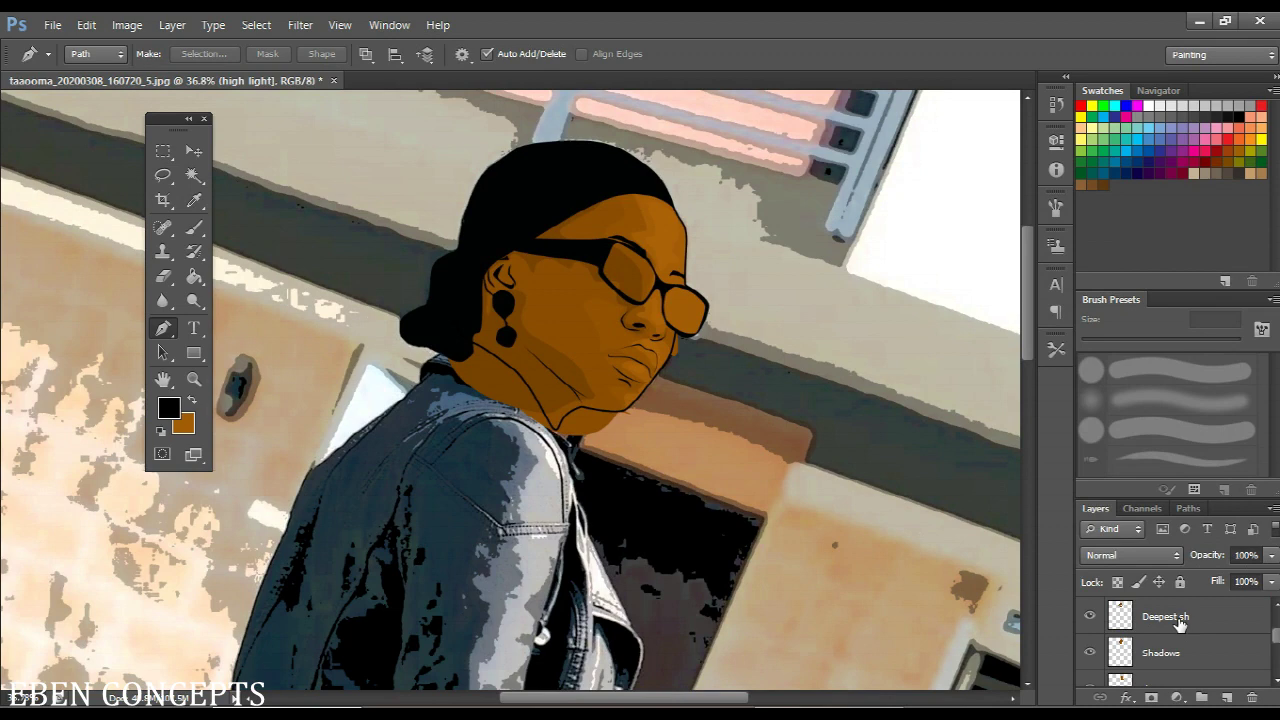
left_click(1092, 616)
left_click(1092, 616)
left_click(1120, 616, "ctrl")
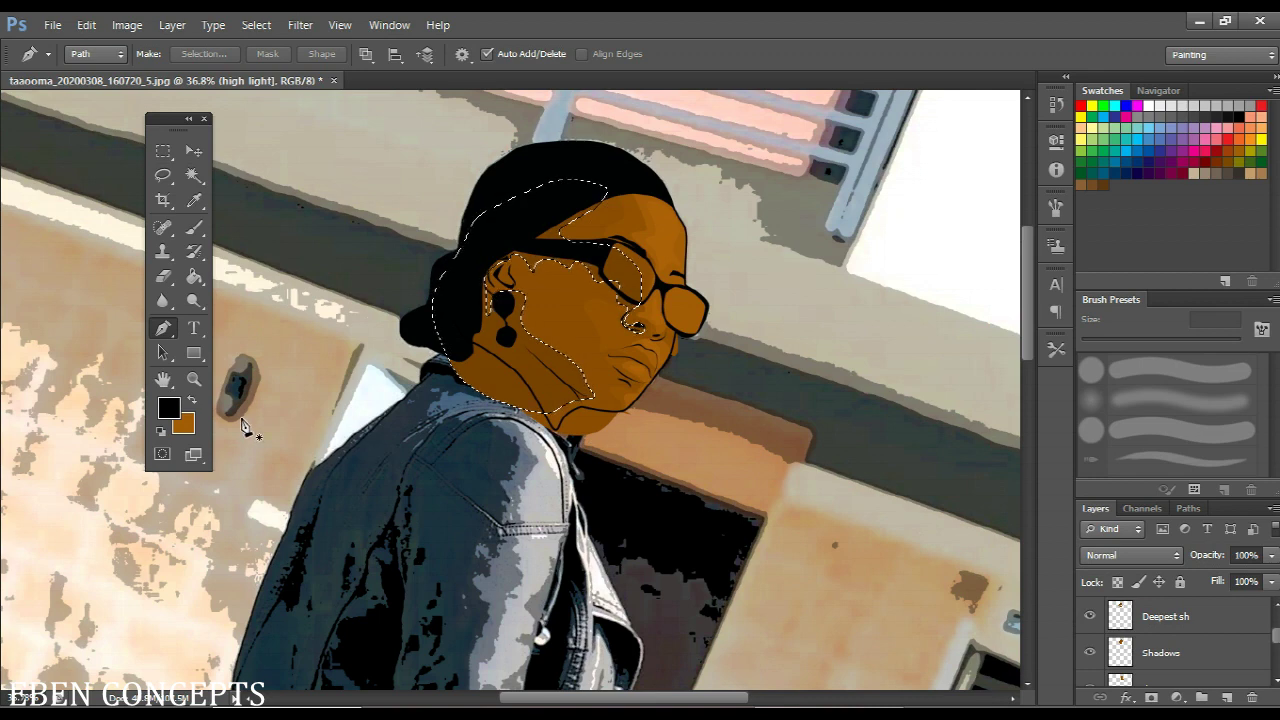
Swap the foreground and background colours and set the foreground to a darker brown
key("x")
left_click(174, 410)
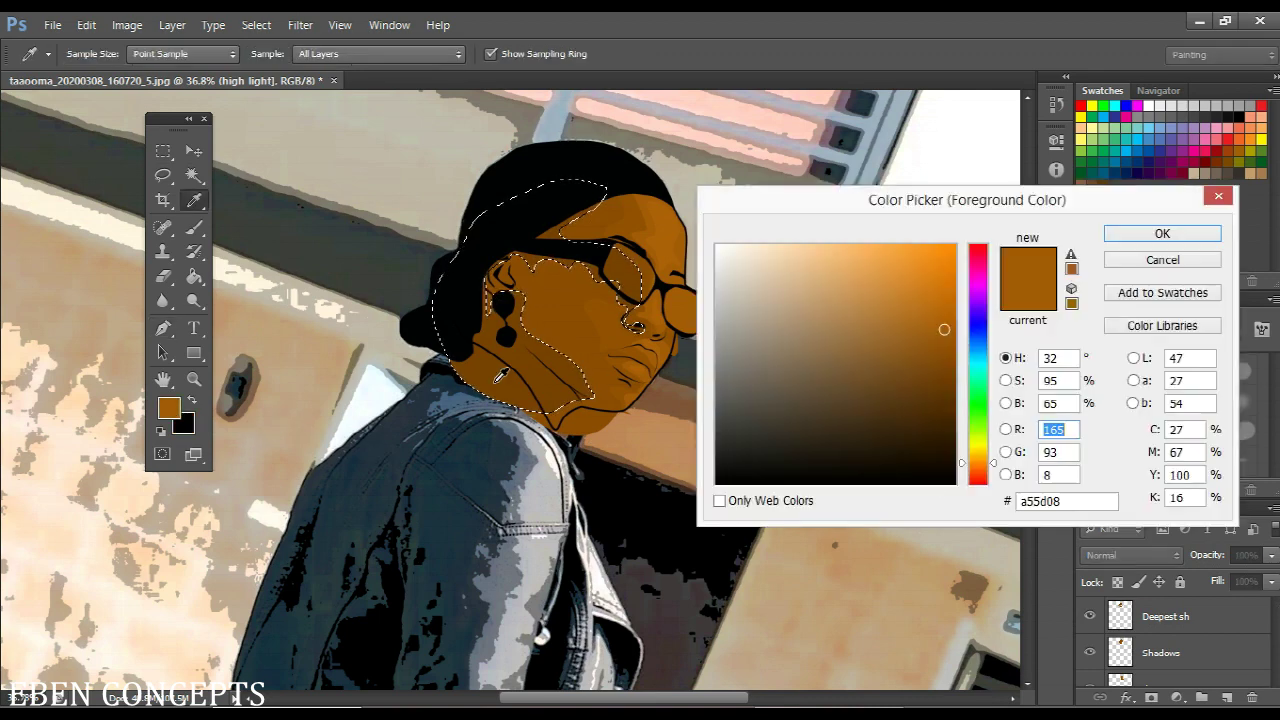
left_click(954, 371)
key("Return")
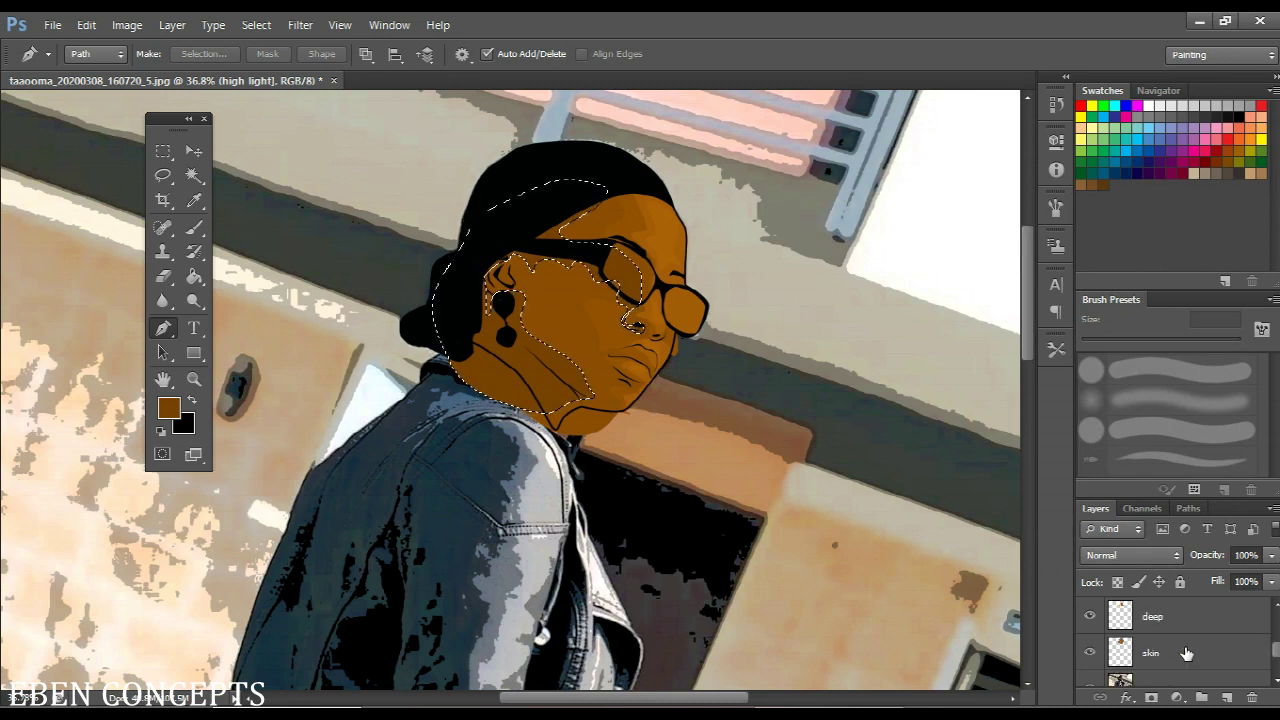
Fill the loaded shadow selection on the Deepest sh layer with the brown #814601
scroll(1185, 652, "up", 4)
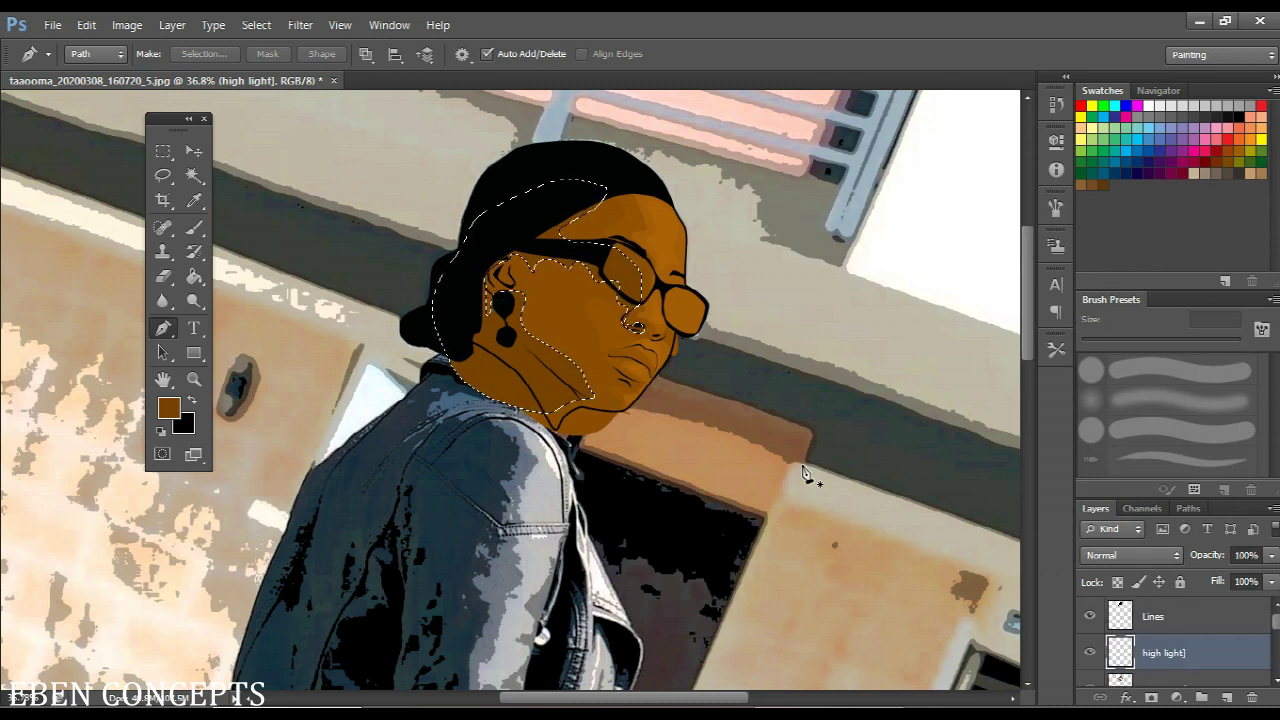
scroll(467, 337, "up", 1)
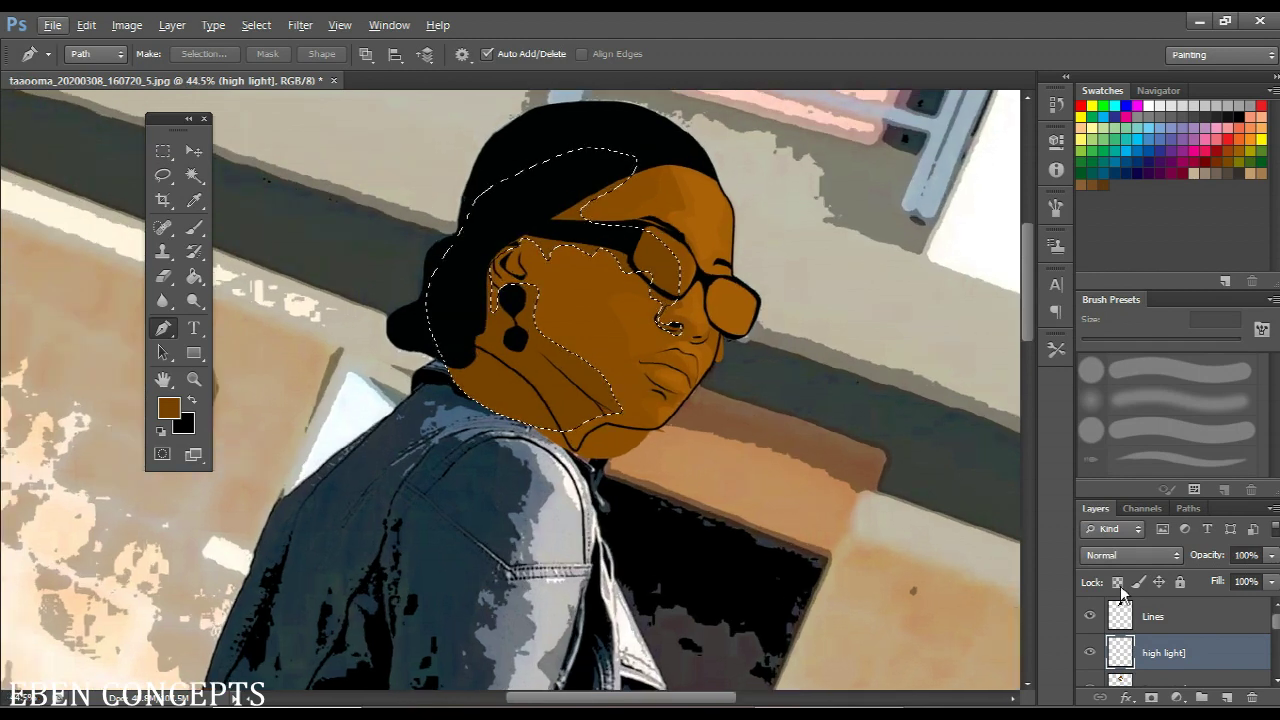
scroll(1151, 620, "down", 3)
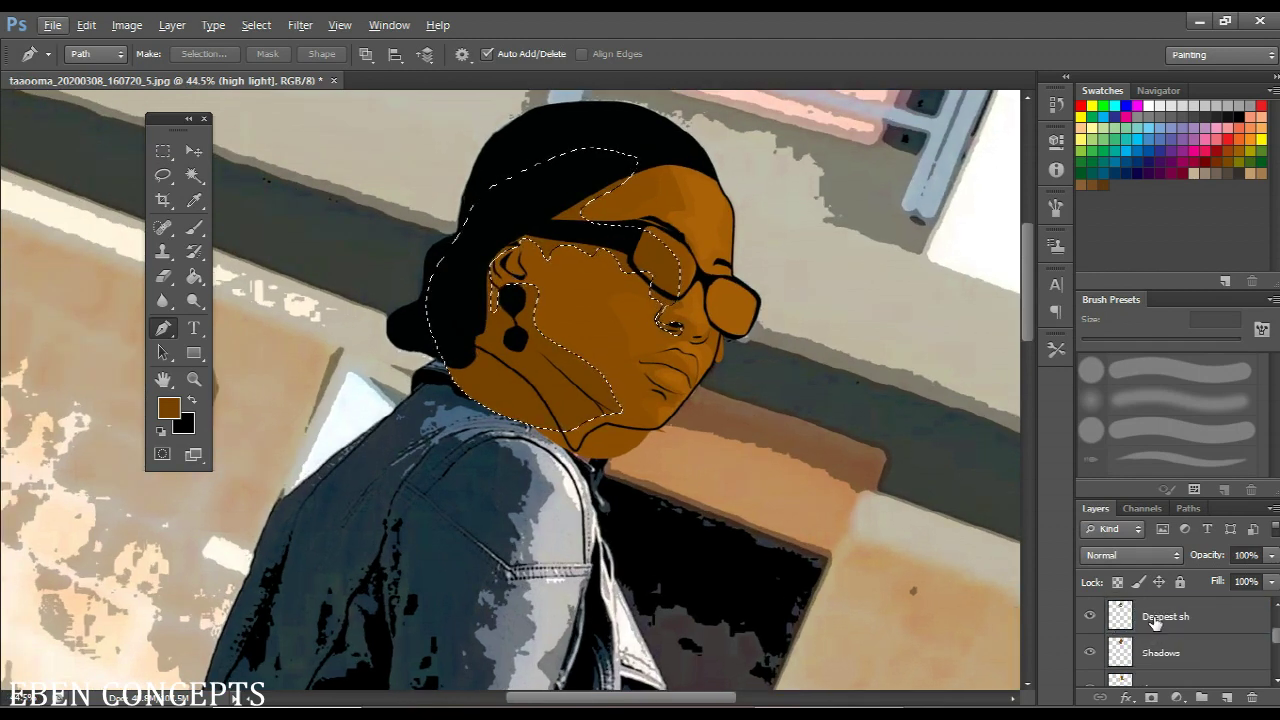
left_click(1155, 617)
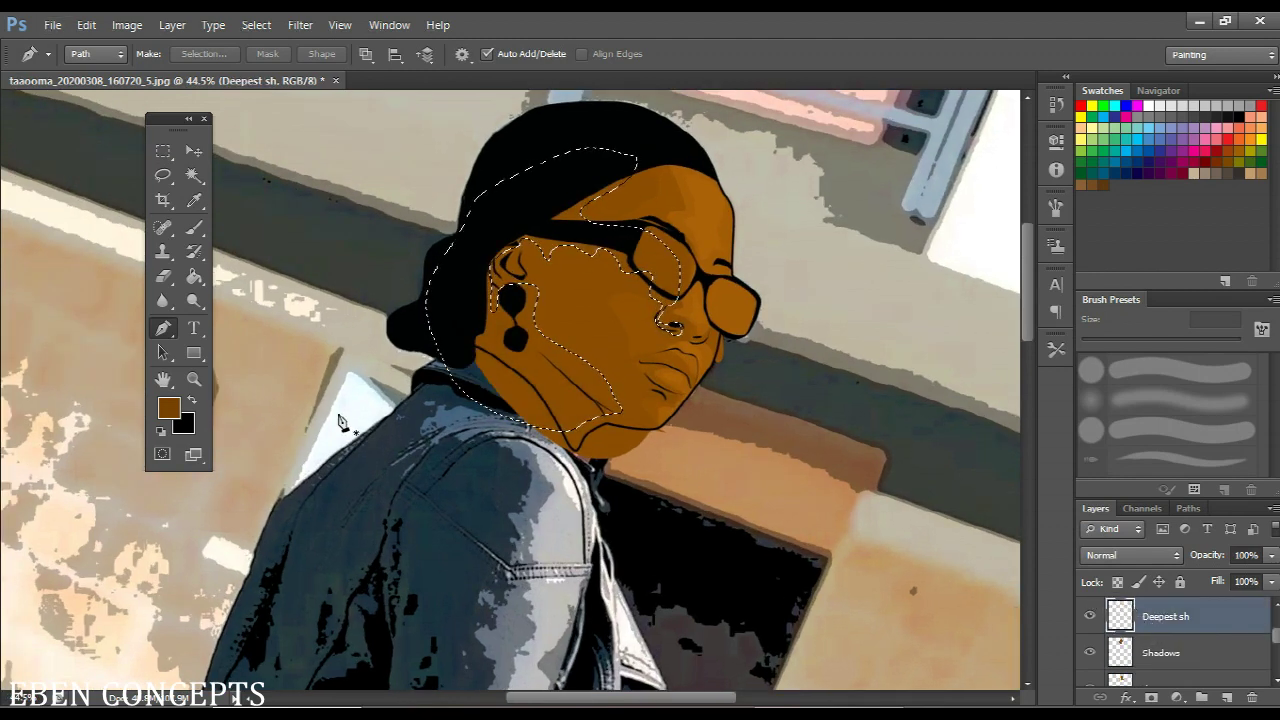
left_click(168, 408)
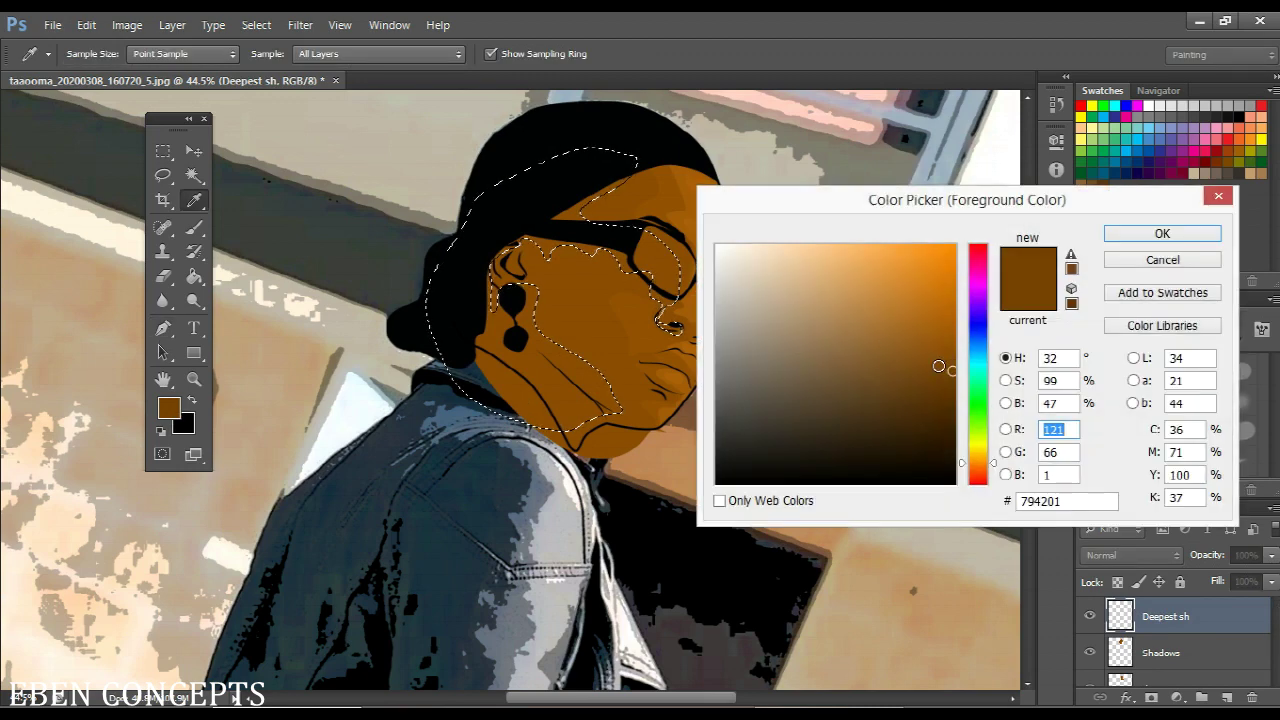
left_click(559, 369)
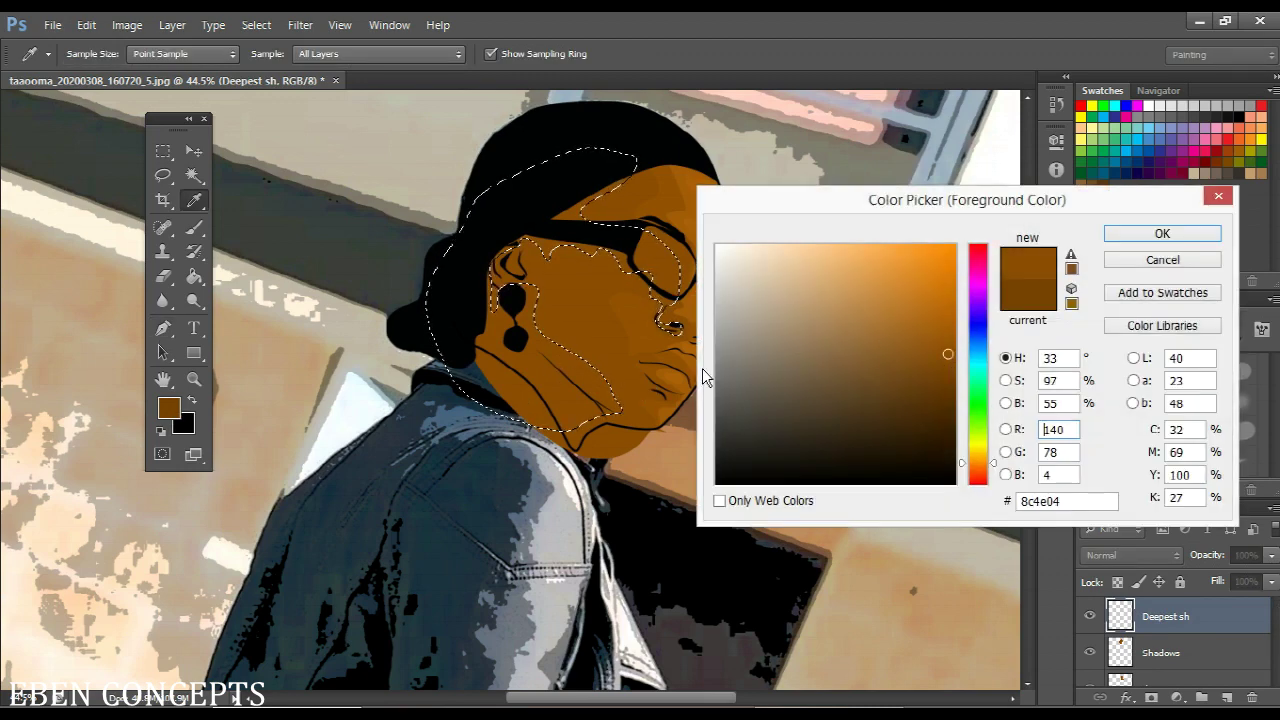
left_click(950, 370)
left_click_drag(952, 370, 954, 363)
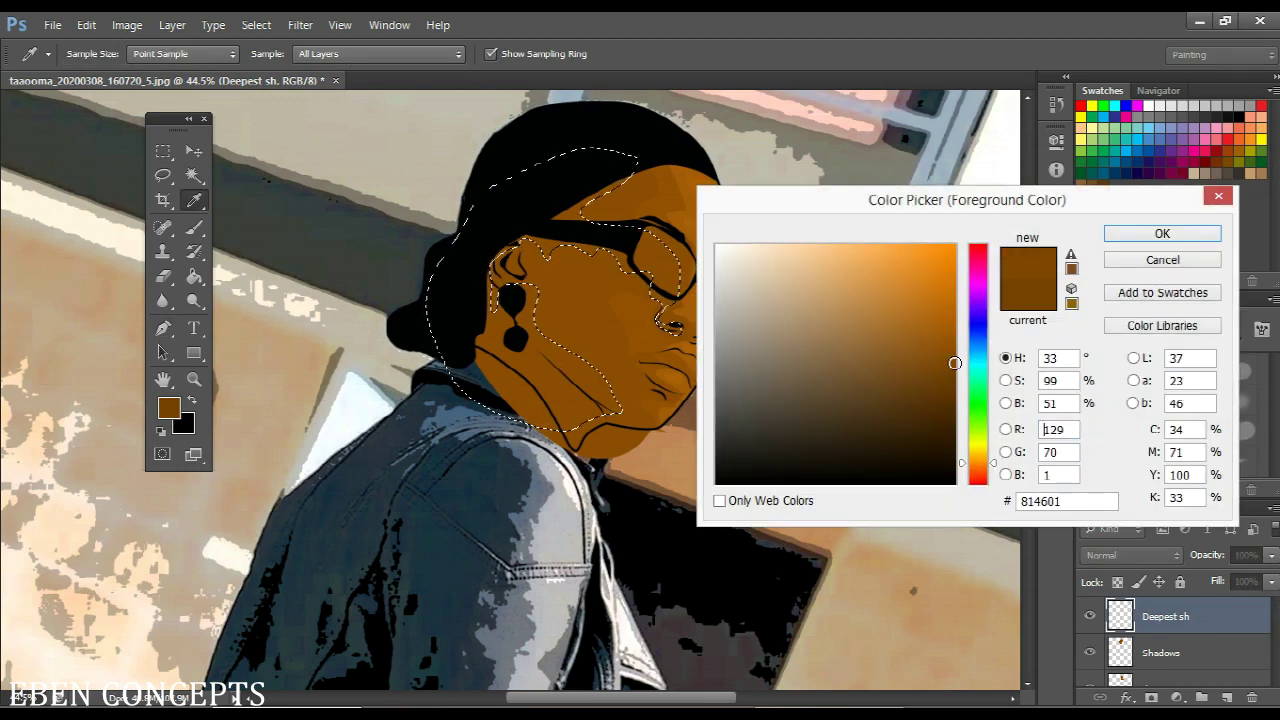
key("Return")
key("g")
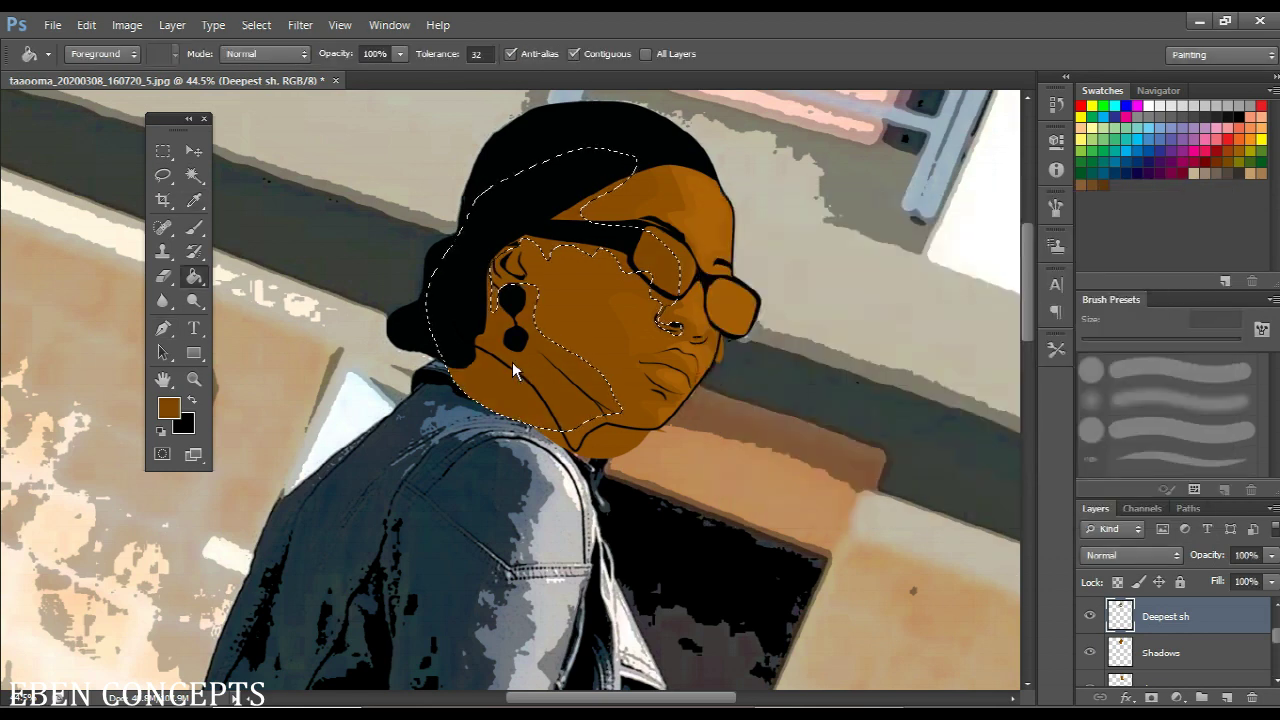
left_click(530, 372)
Select the area outside the head and neck outline on the Lines layer with the Magic Wand
scroll(548, 378, "down", 2)
scroll(546, 370, "up", 4)
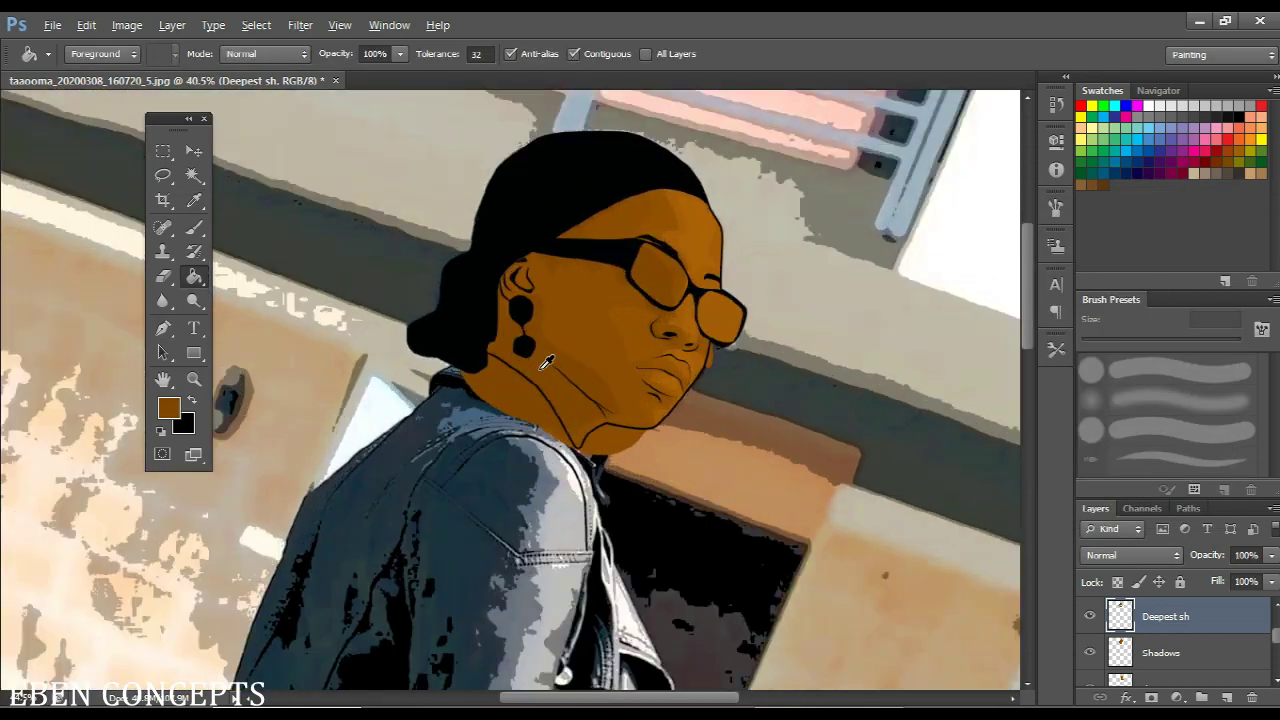
scroll(546, 362, "up", 2)
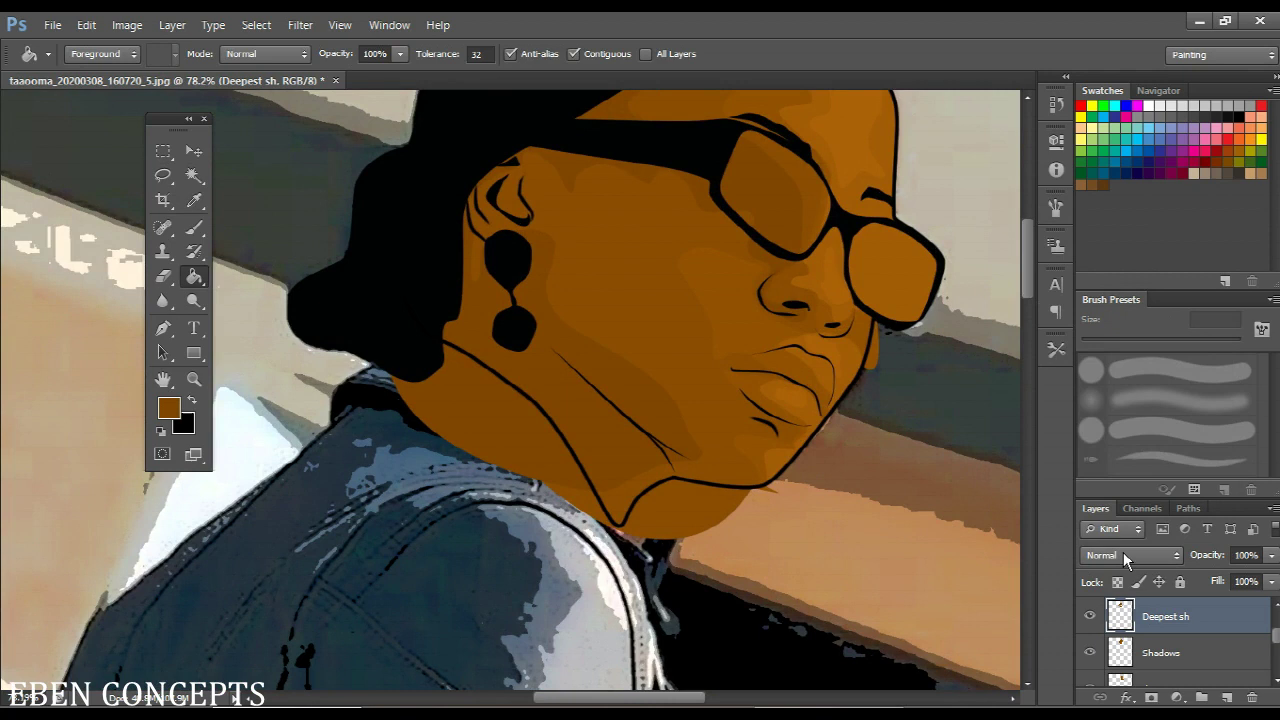
scroll(1205, 648, "up", 2)
left_click(1202, 630)
key("w")
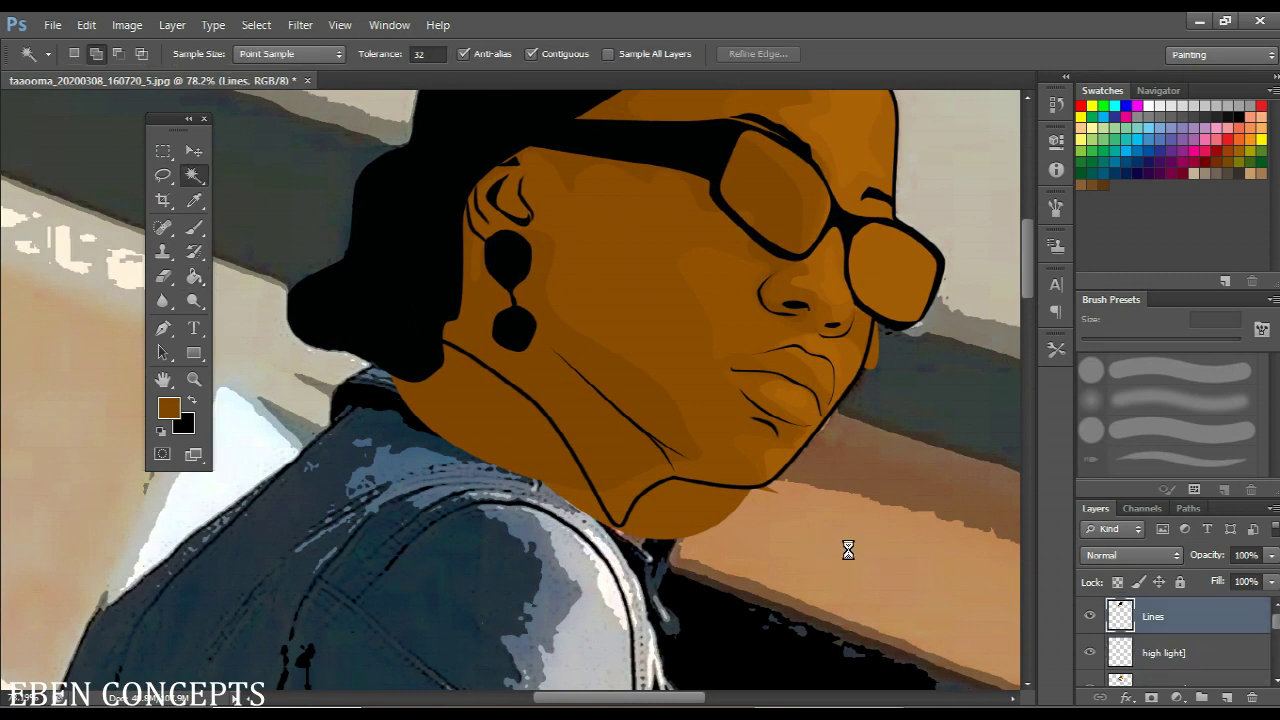
left_click(848, 548)
Delete the colour spilling outside the outline from the high light], Shadows, deep and skin layers
scroll(1150, 630, "down", 1)
left_click(1150, 628)
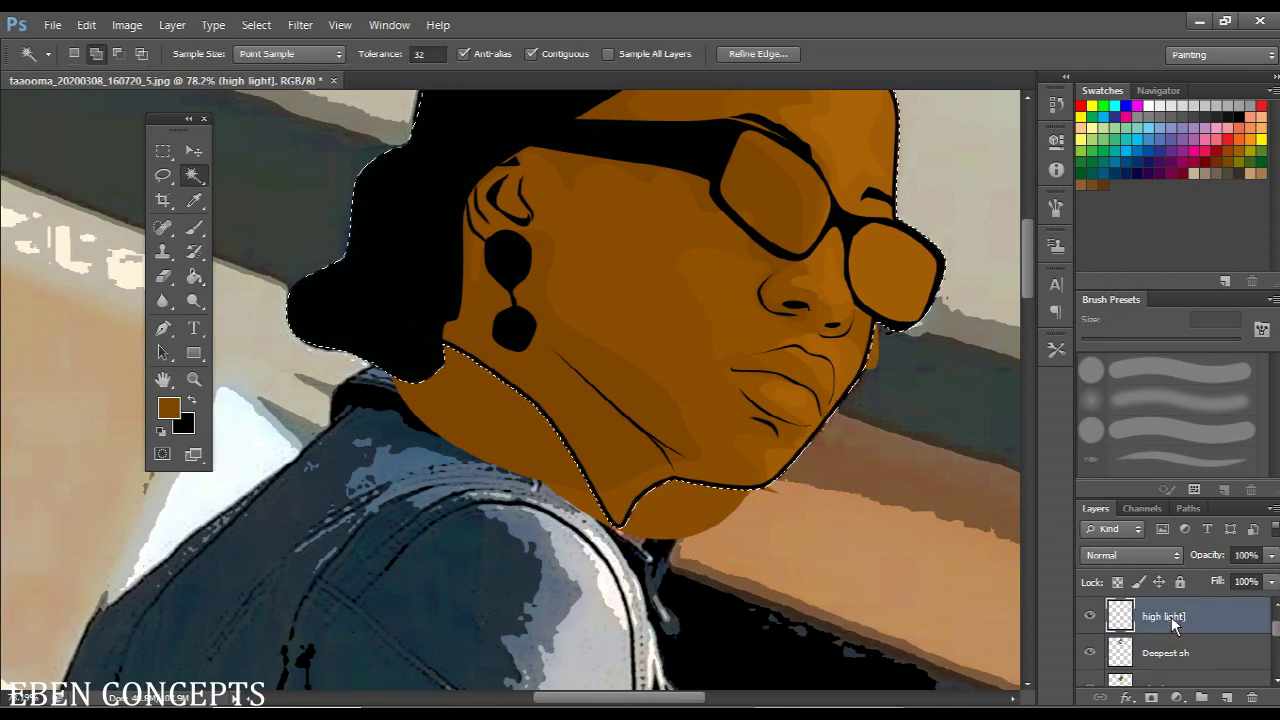
scroll(1160, 630, "down", 1)
left_click(1183, 648)
scroll(1183, 641, "down", 1)
left_click(1186, 649)
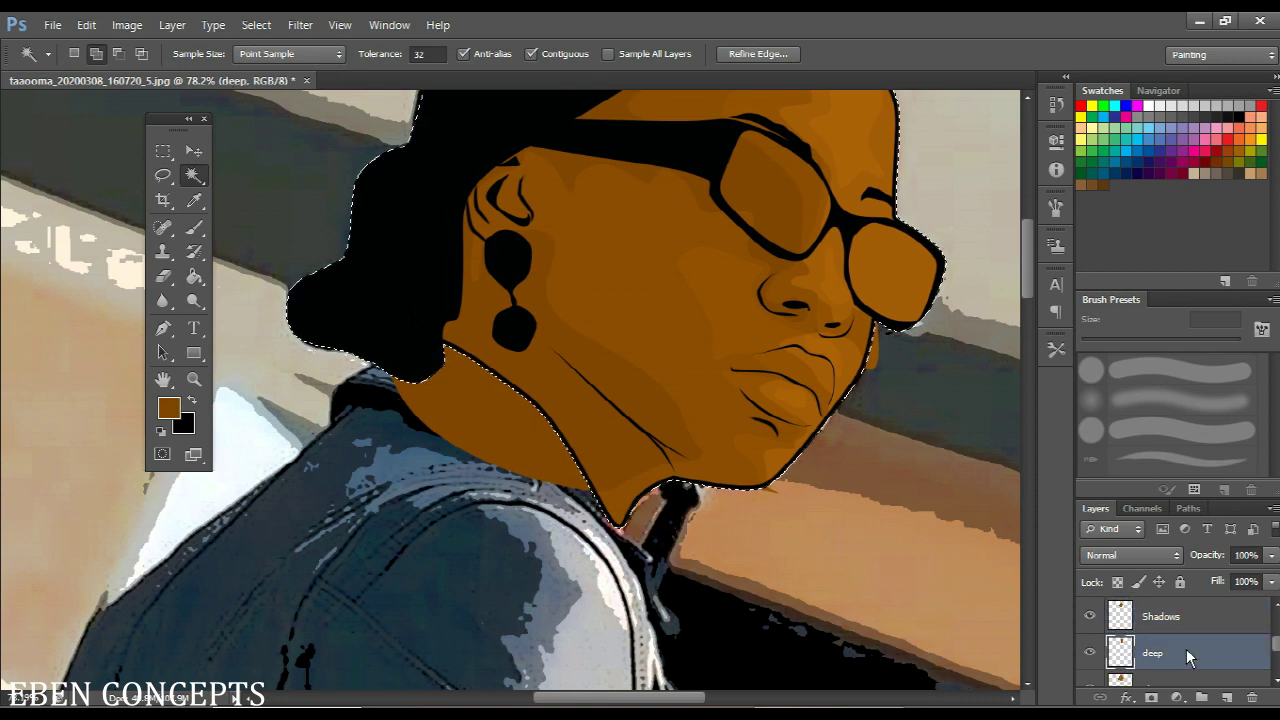
scroll(1186, 649, "down", 1)
left_click(1186, 649)
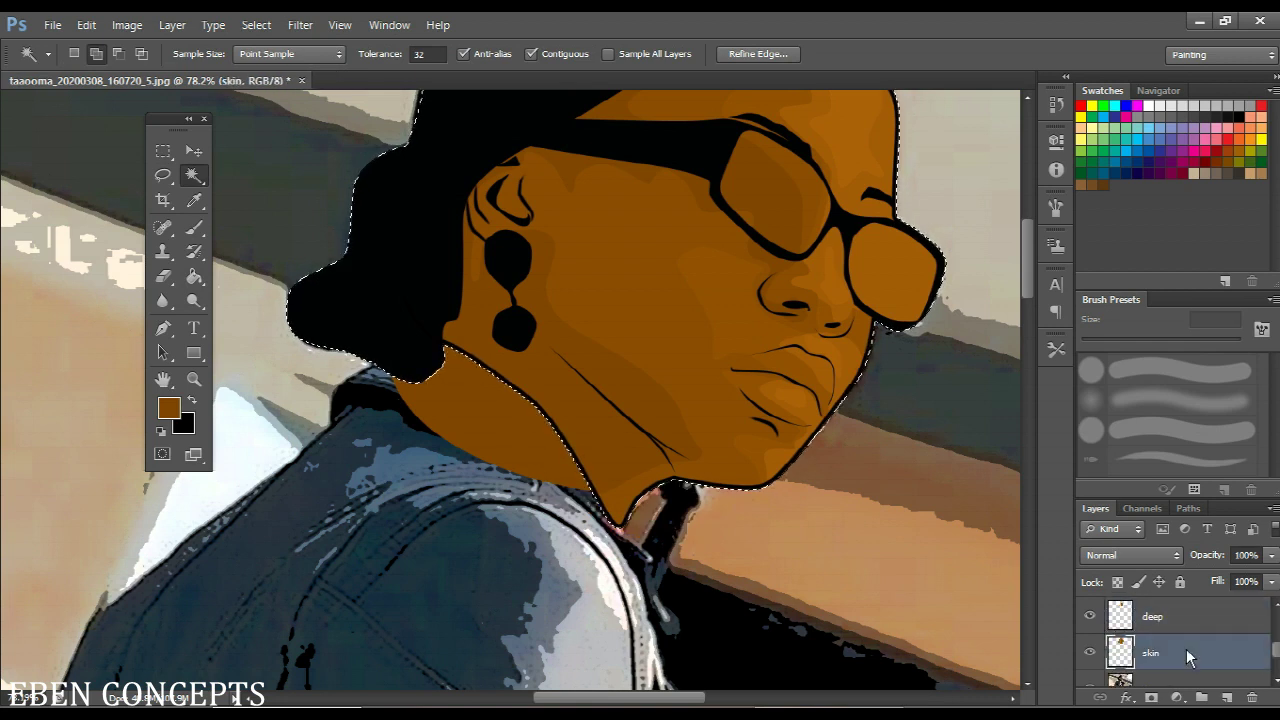
Delete the spill behind the neck from the Deepest sh layer and drop the selection
scroll(1186, 649, "up", 2)
scroll(1188, 655, "up", 2)
left_click(1186, 653)
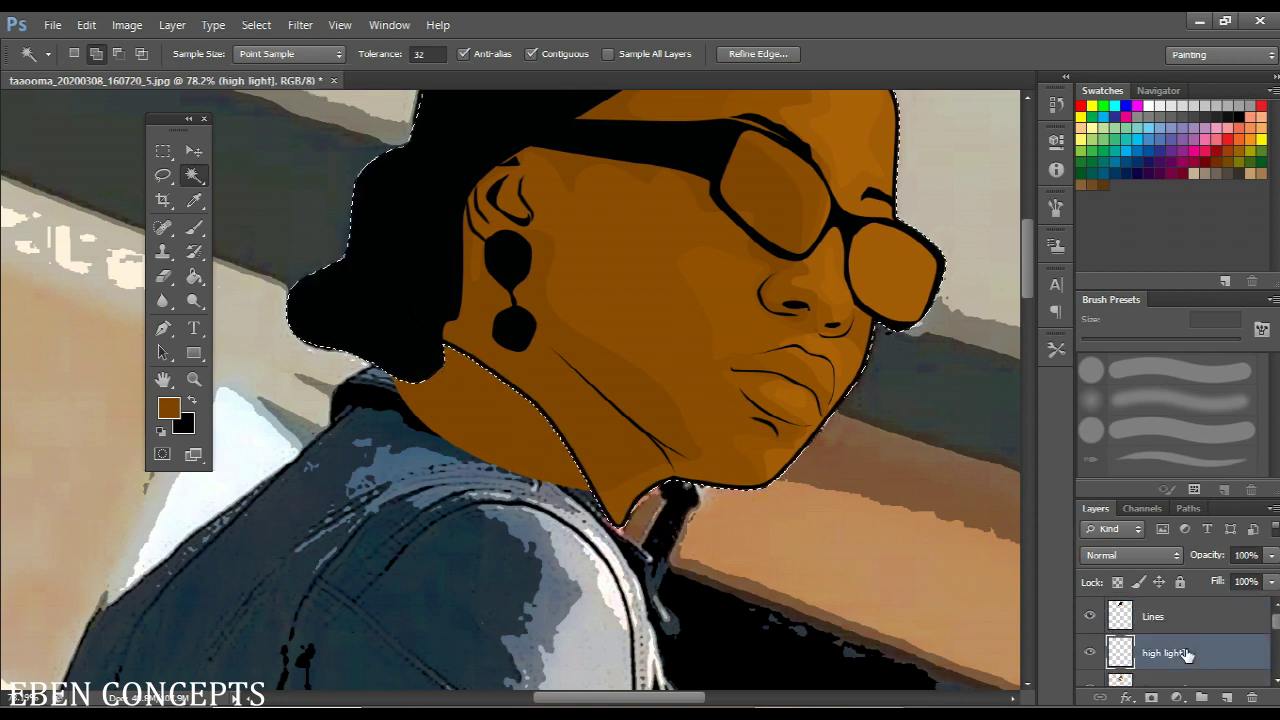
scroll(1188, 655, "down", 1)
left_click(1186, 653)
key("ctrl+z")
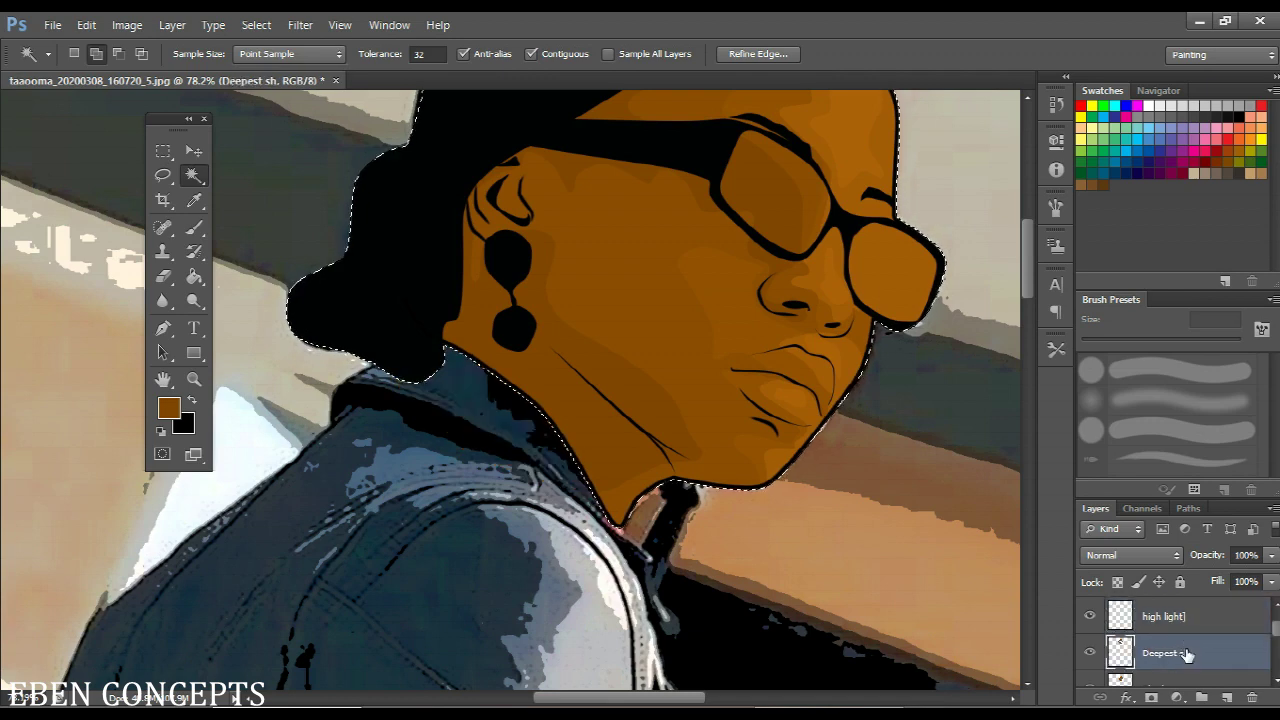
key("ctrl+d")
Select both lens areas of the glasses on the Lines layer and expand the selection by 2 pixels
key("ctrl+0")
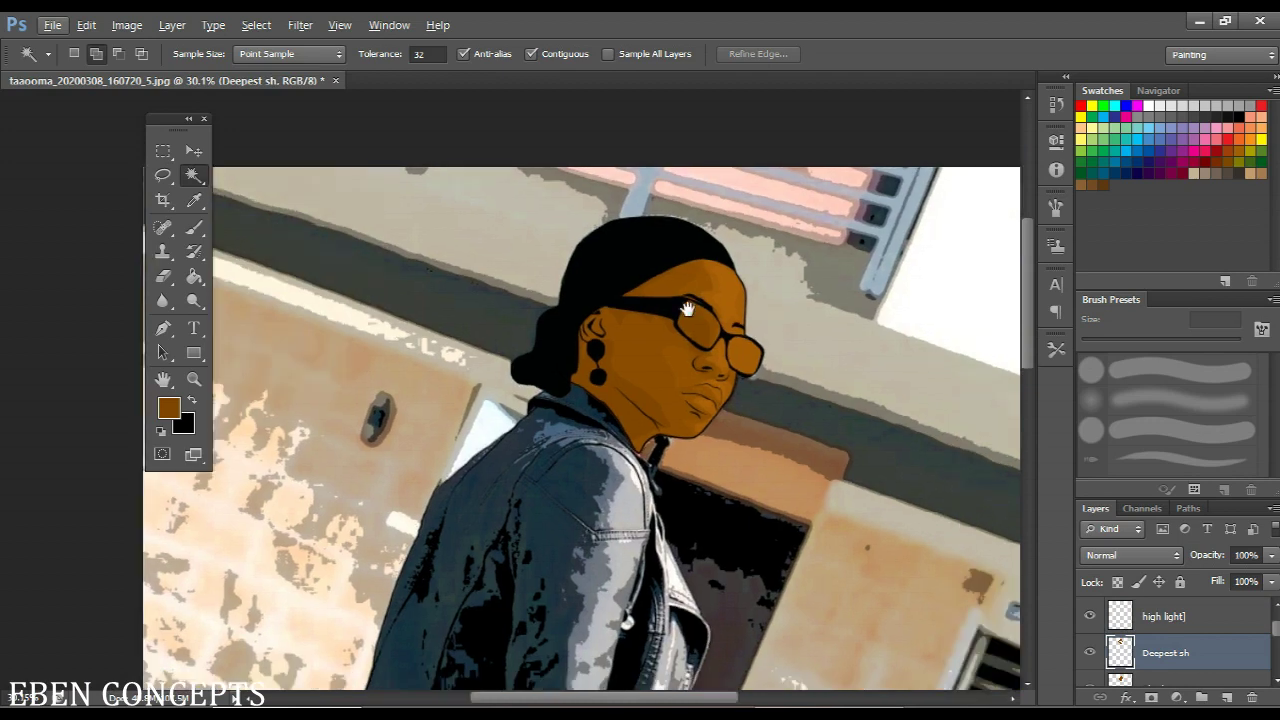
left_click_drag(873, 343, 666, 300)
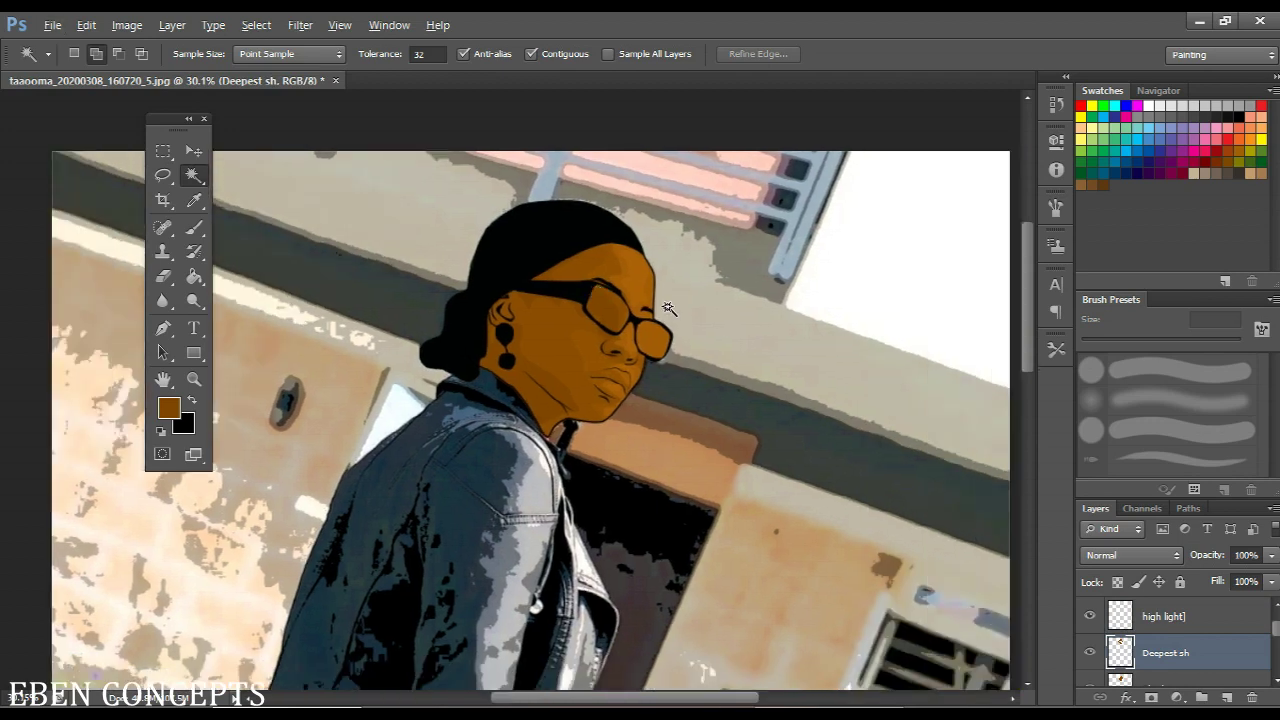
scroll(668, 309, "down", 5)
scroll(556, 228, "up", 6)
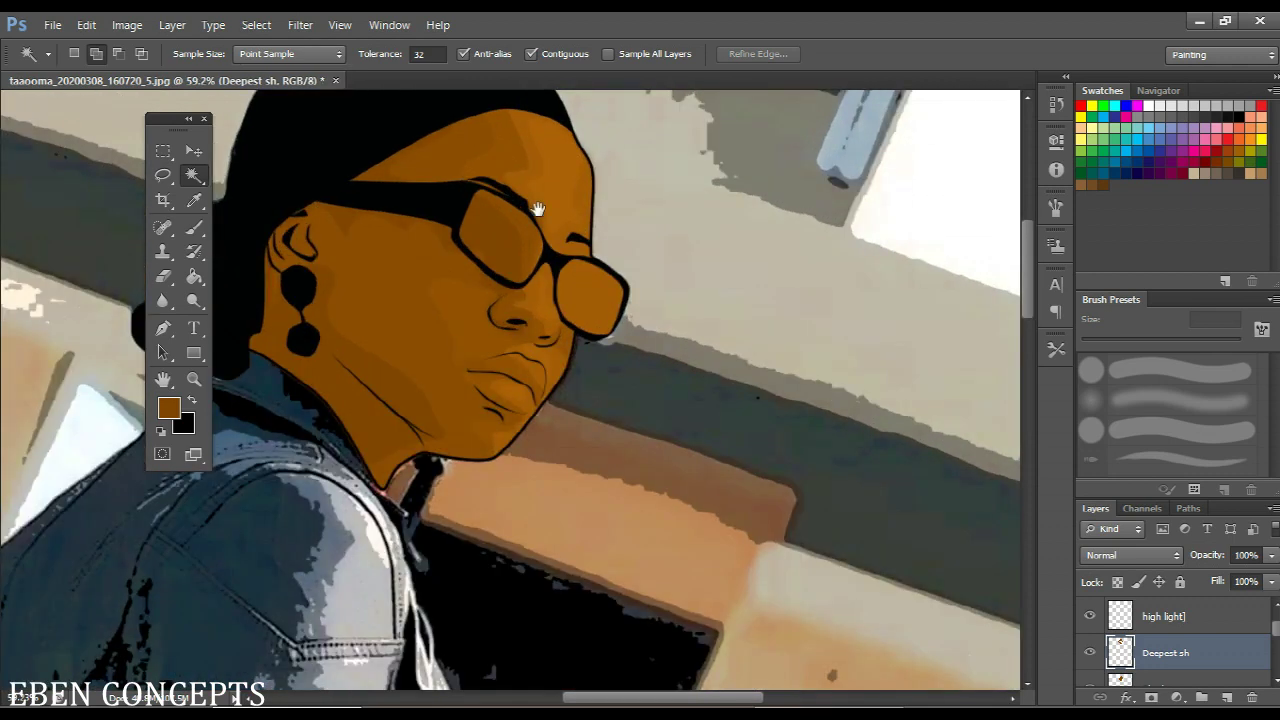
left_click_drag(538, 209, 635, 289)
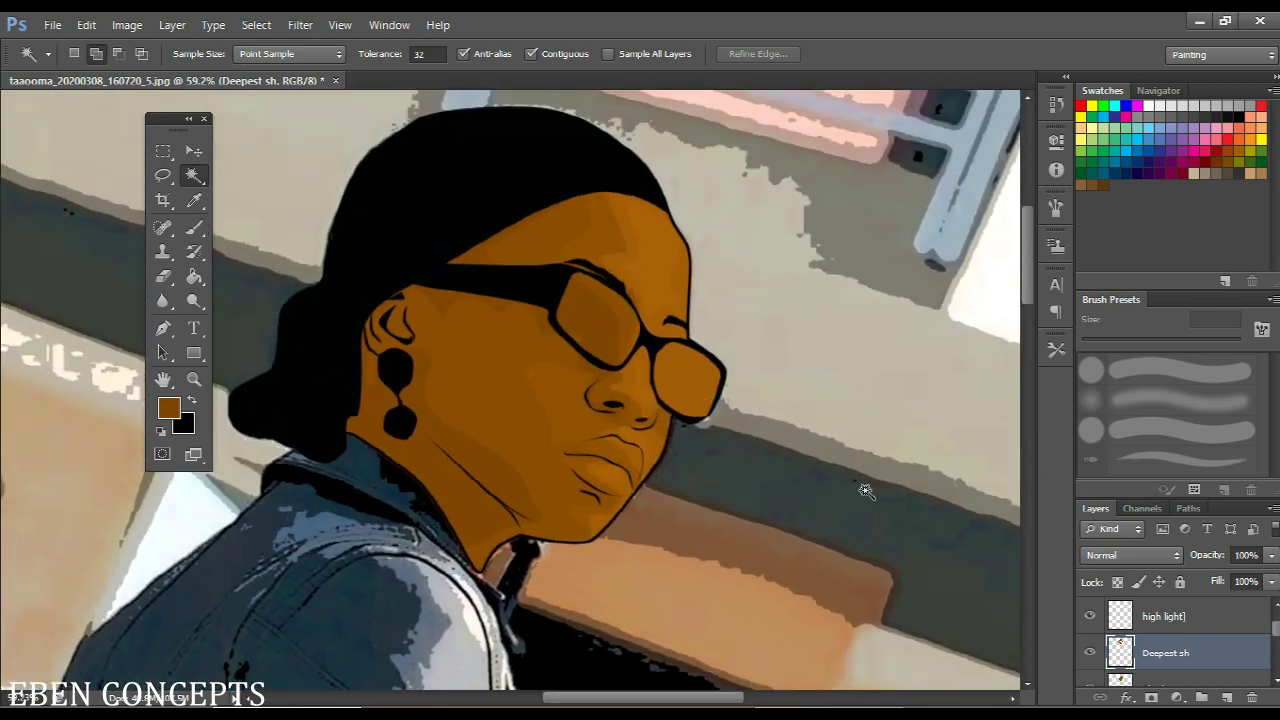
scroll(1225, 663, "up", 1)
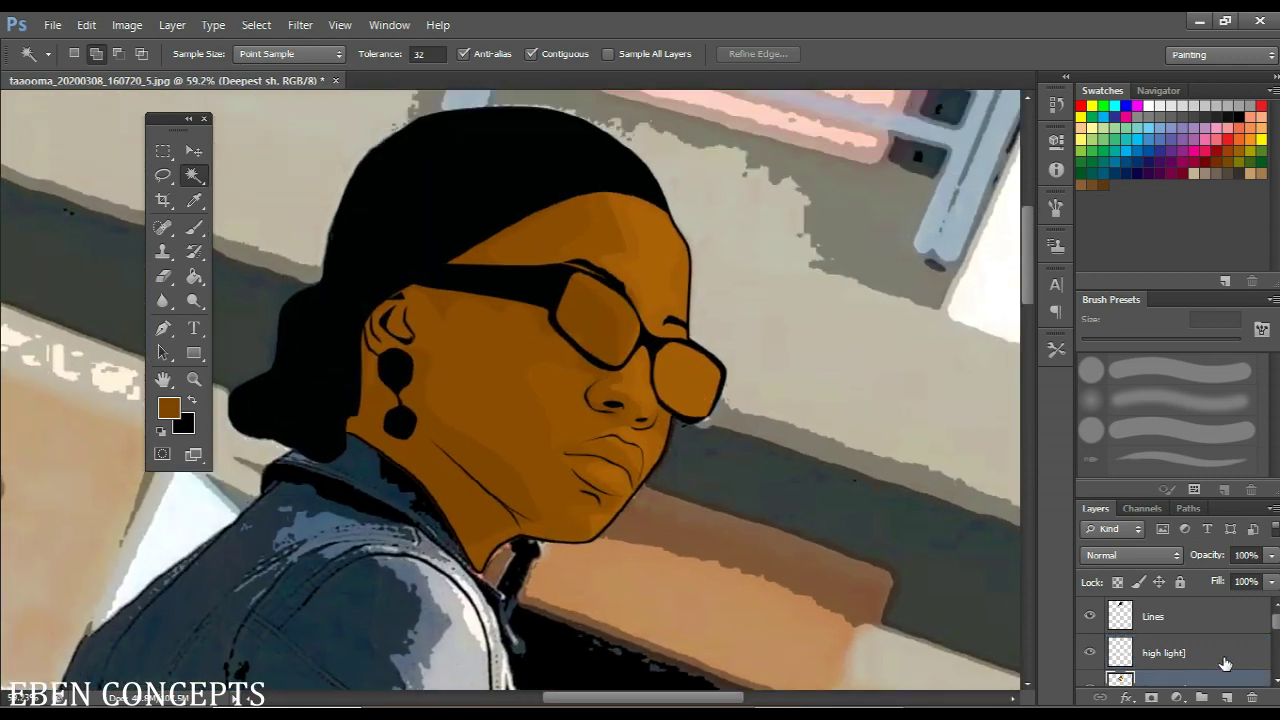
left_click(1168, 628)
left_click(625, 352)
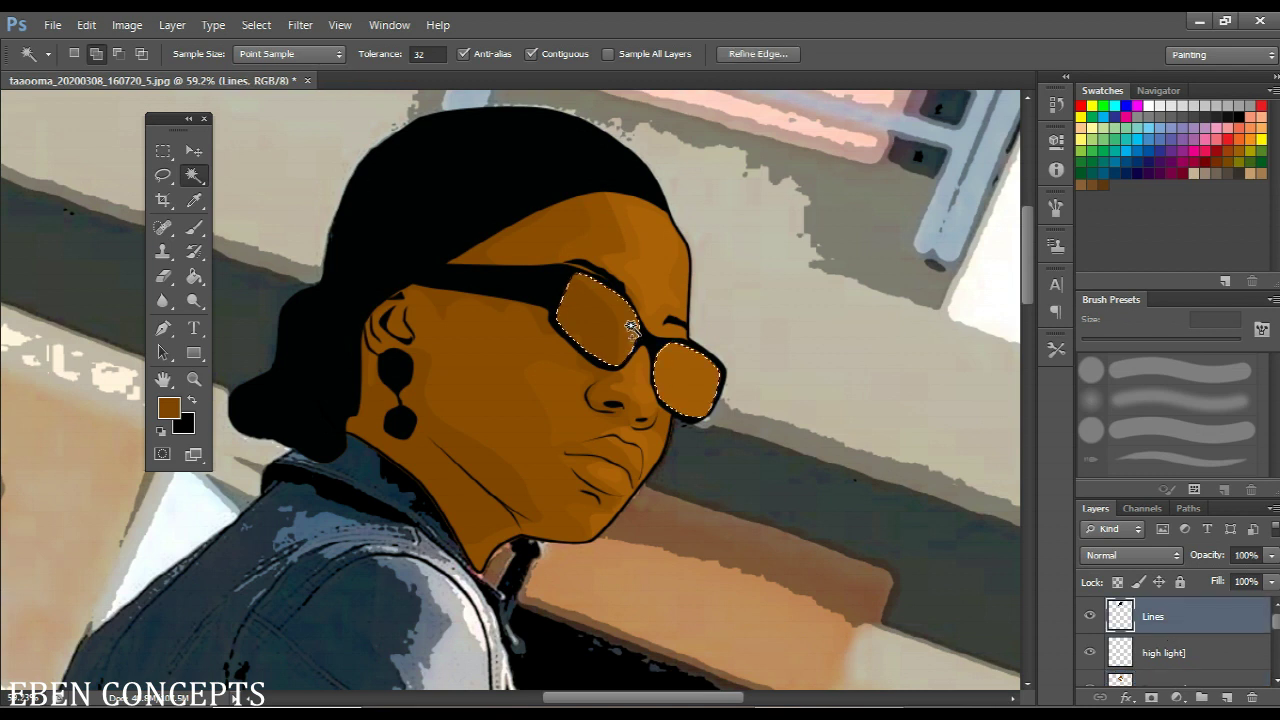
left_click(257, 25)
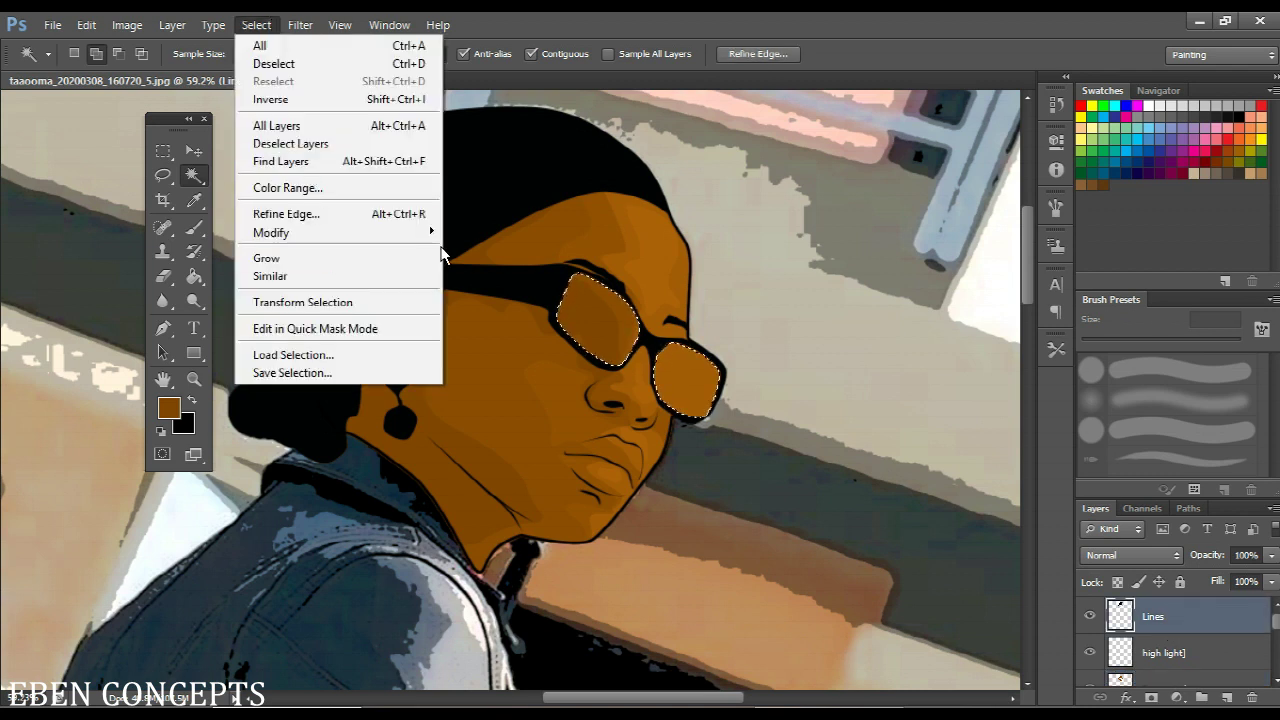
mouse_move(432, 235)
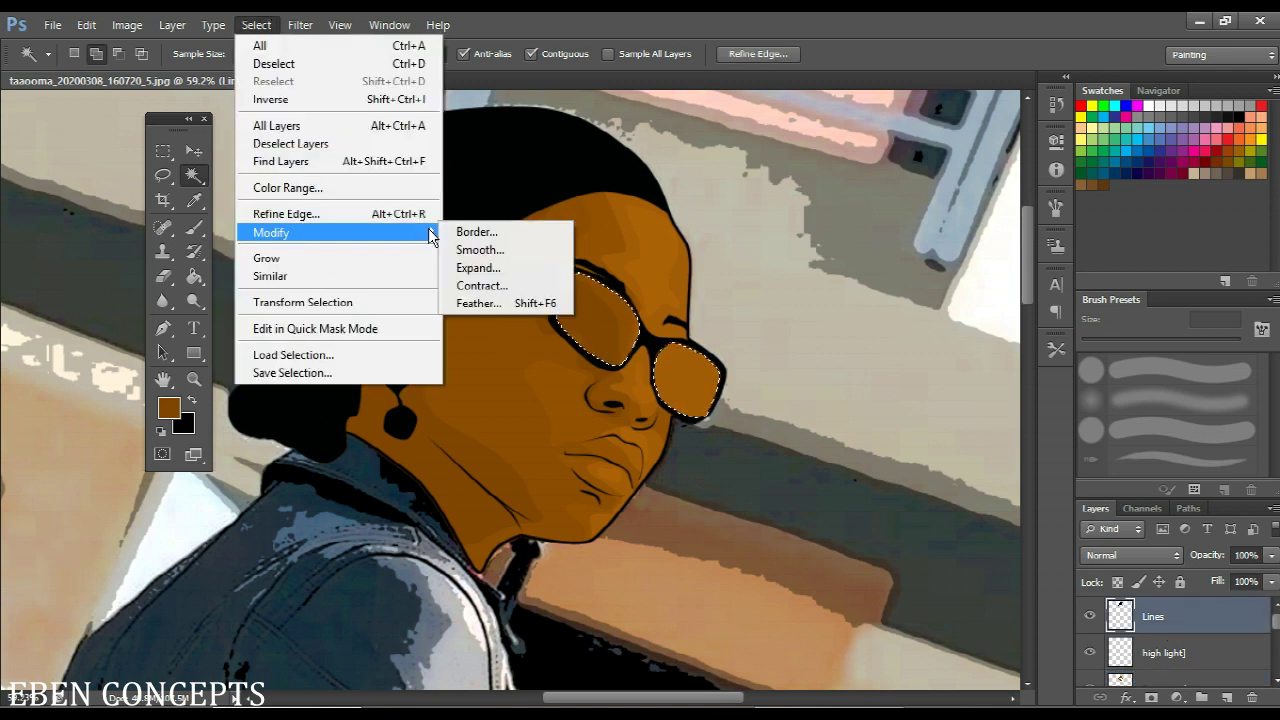
left_click(476, 269)
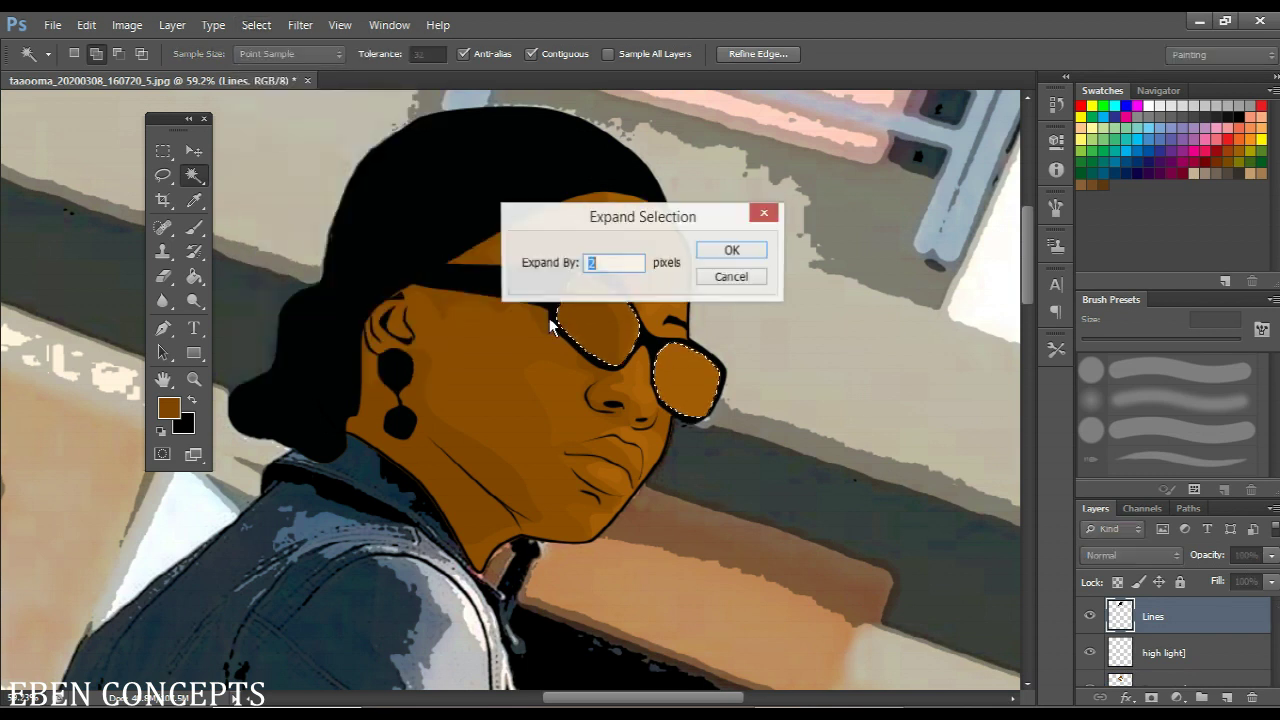
key("Return")
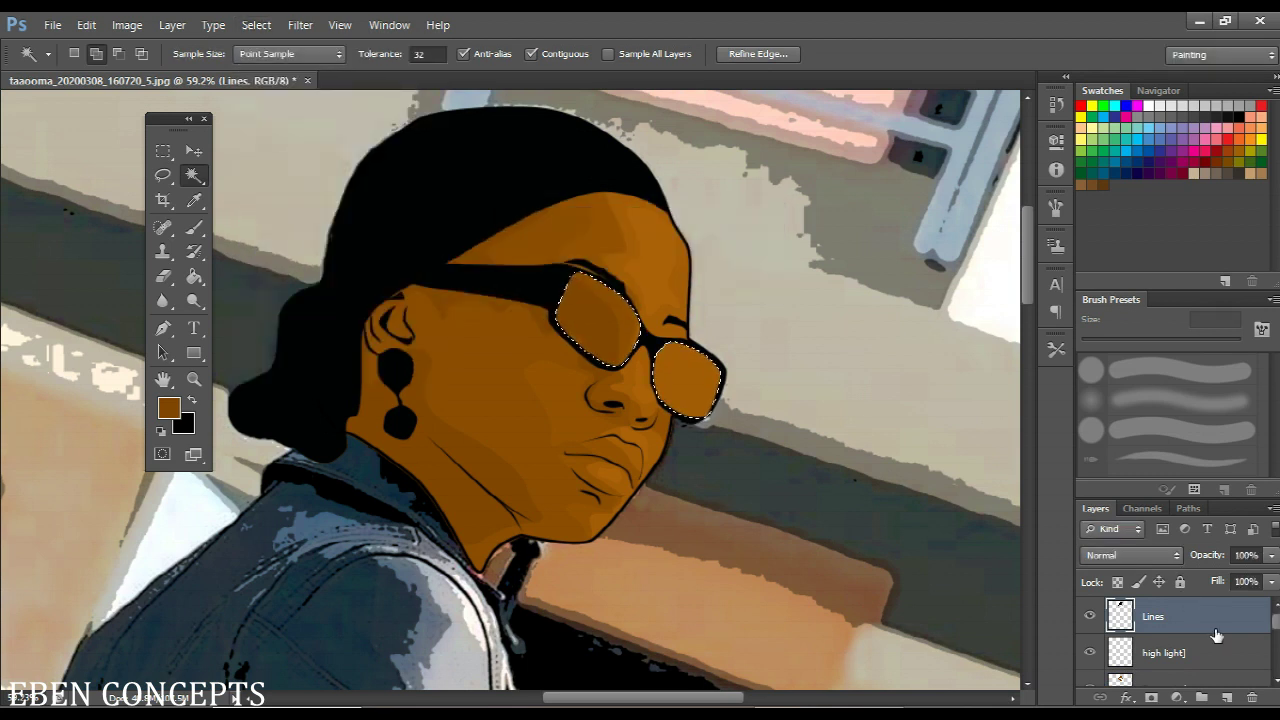
Create a layer named Lens and fill both selected lens areas with a near-black swatch colour
key("ctrl+shift+n")
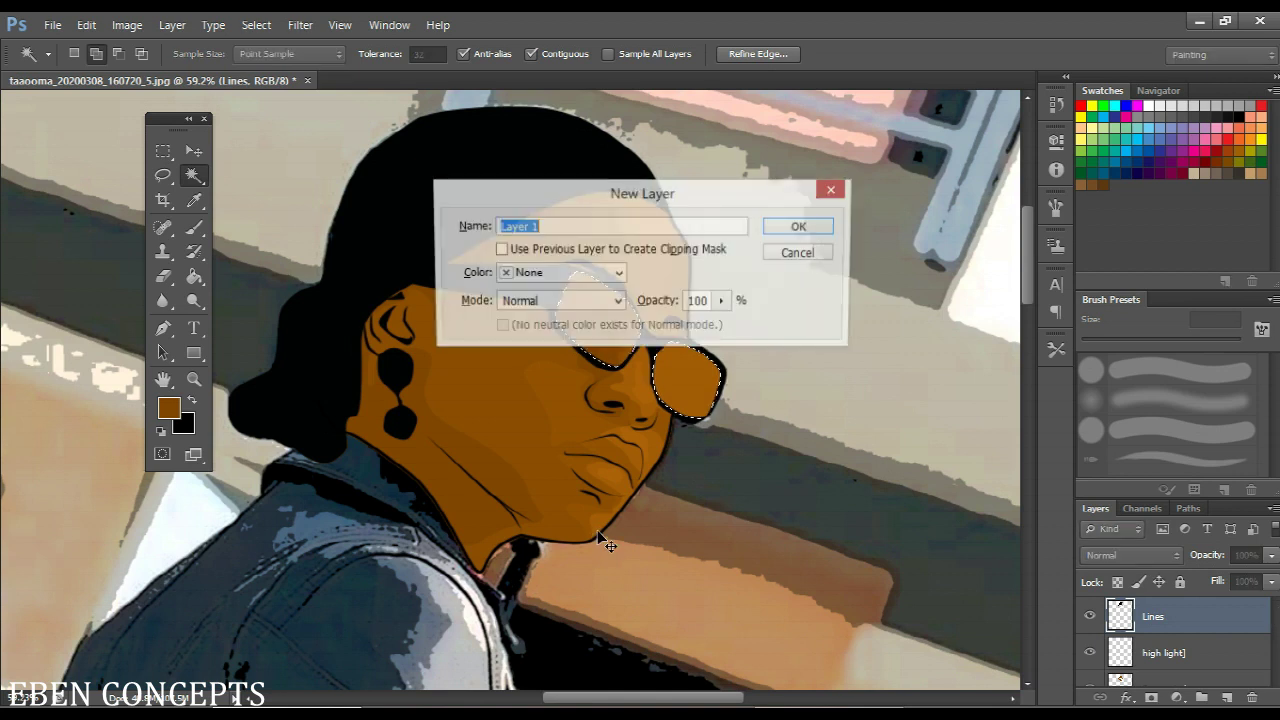
type("Lens")
left_click(802, 232)
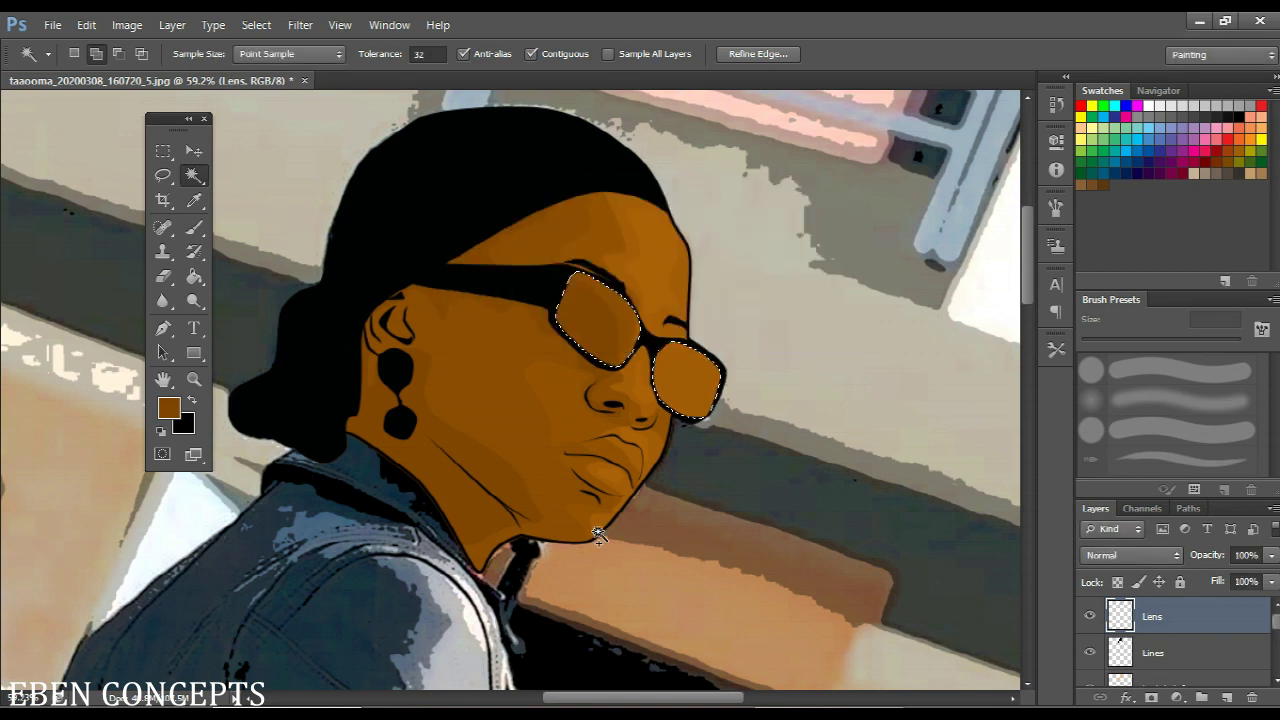
left_click(1221, 116)
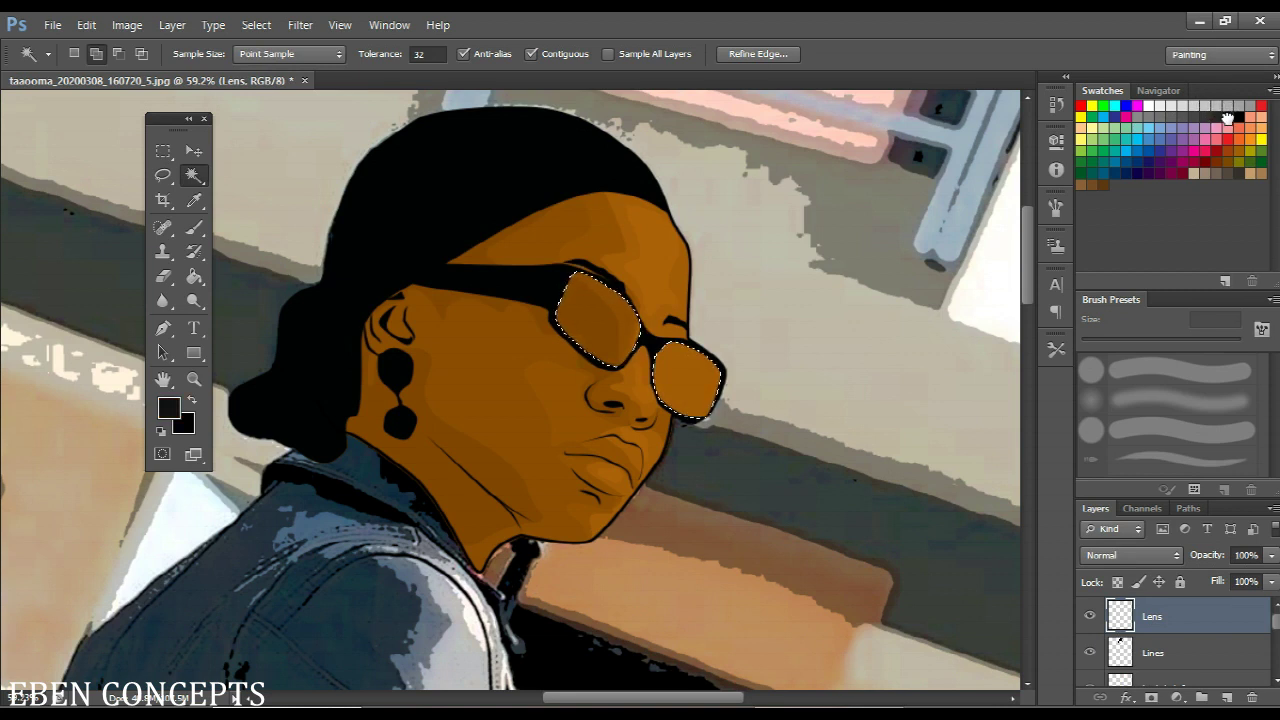
key("g")
left_click(620, 328)
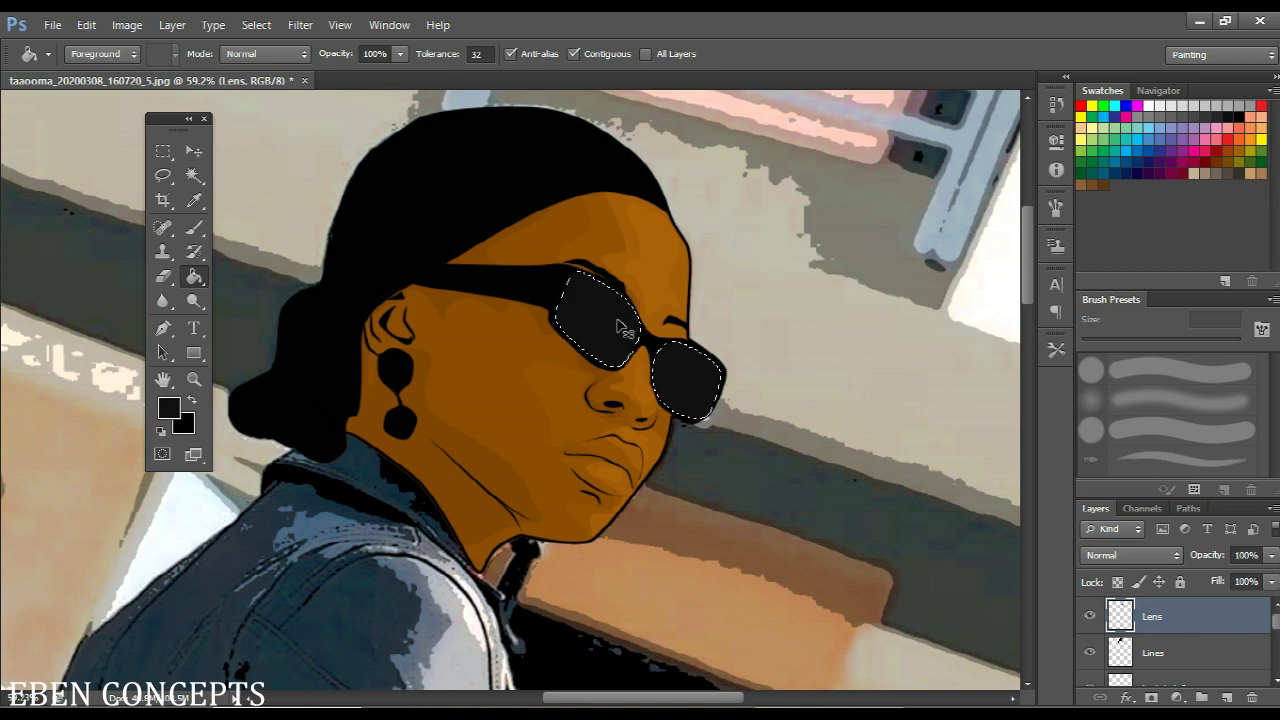
scroll(586, 362, "down", 4)
scroll(586, 362, "up", 3)
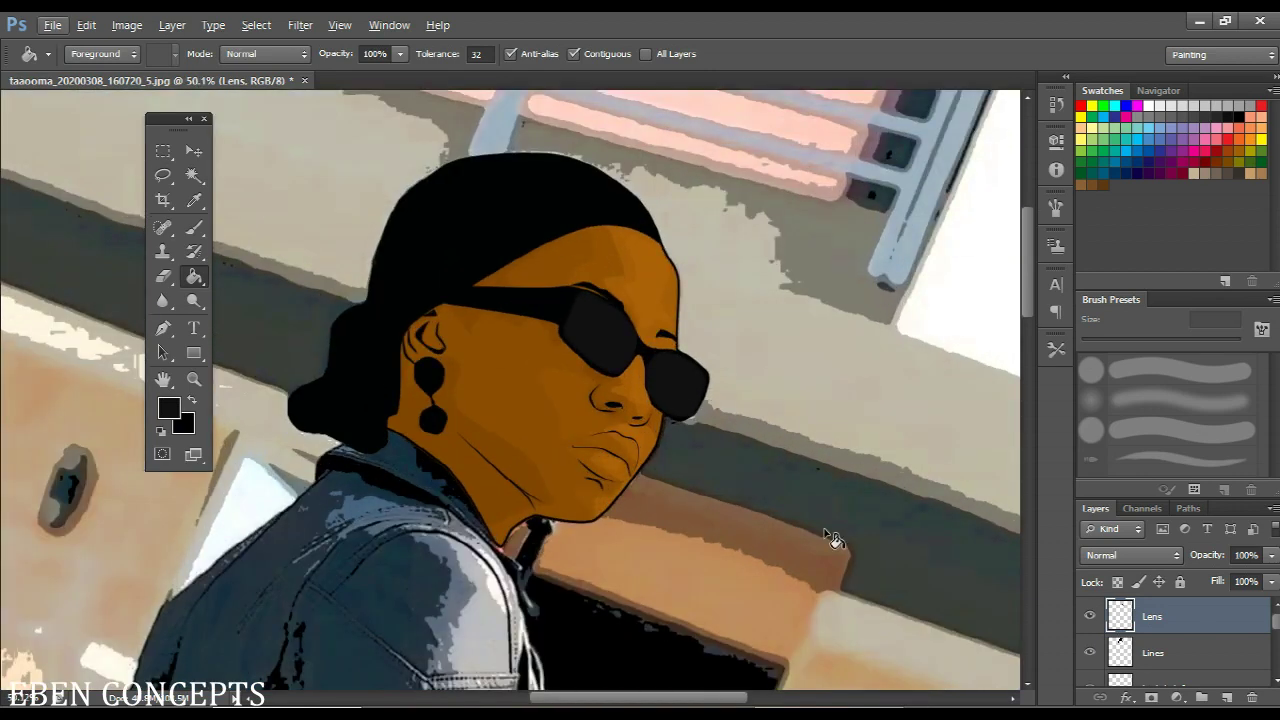
Apply a Gradient Overlay effect to the Lens layer using the near-black preset gradient
left_click(1127, 698)
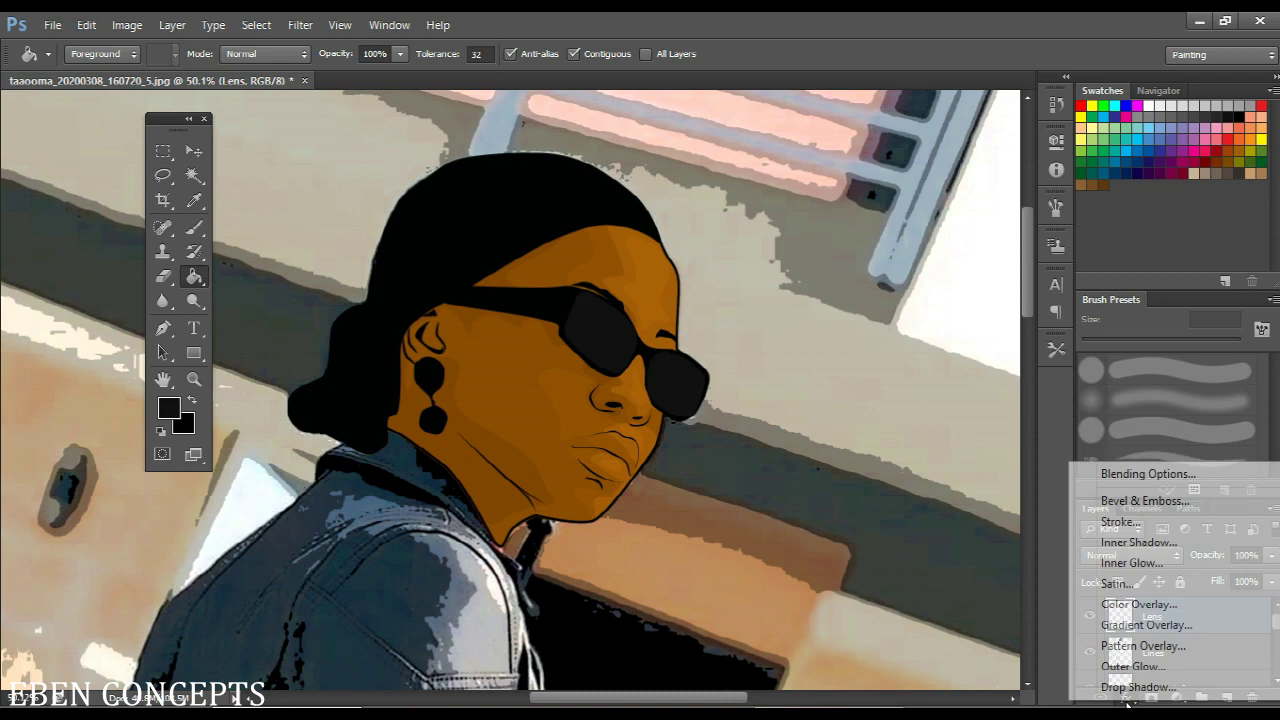
left_click(1146, 632)
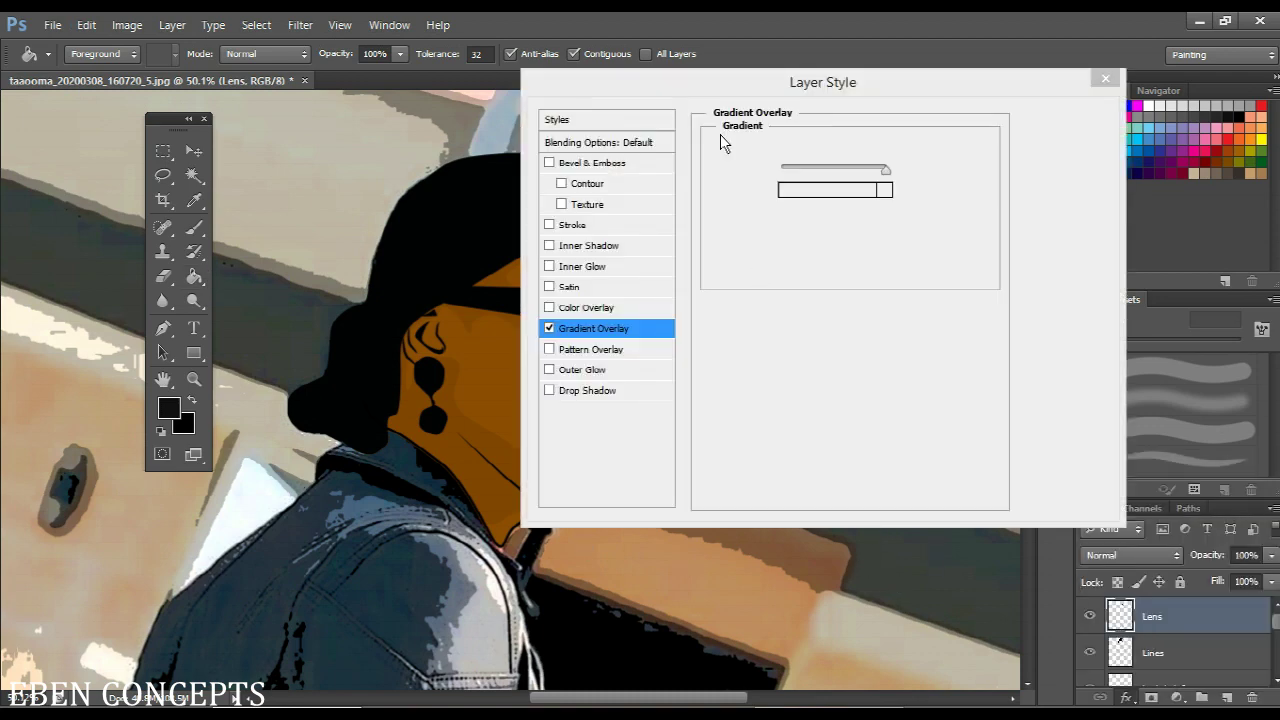
left_click_drag(941, 96, 1155, 110)
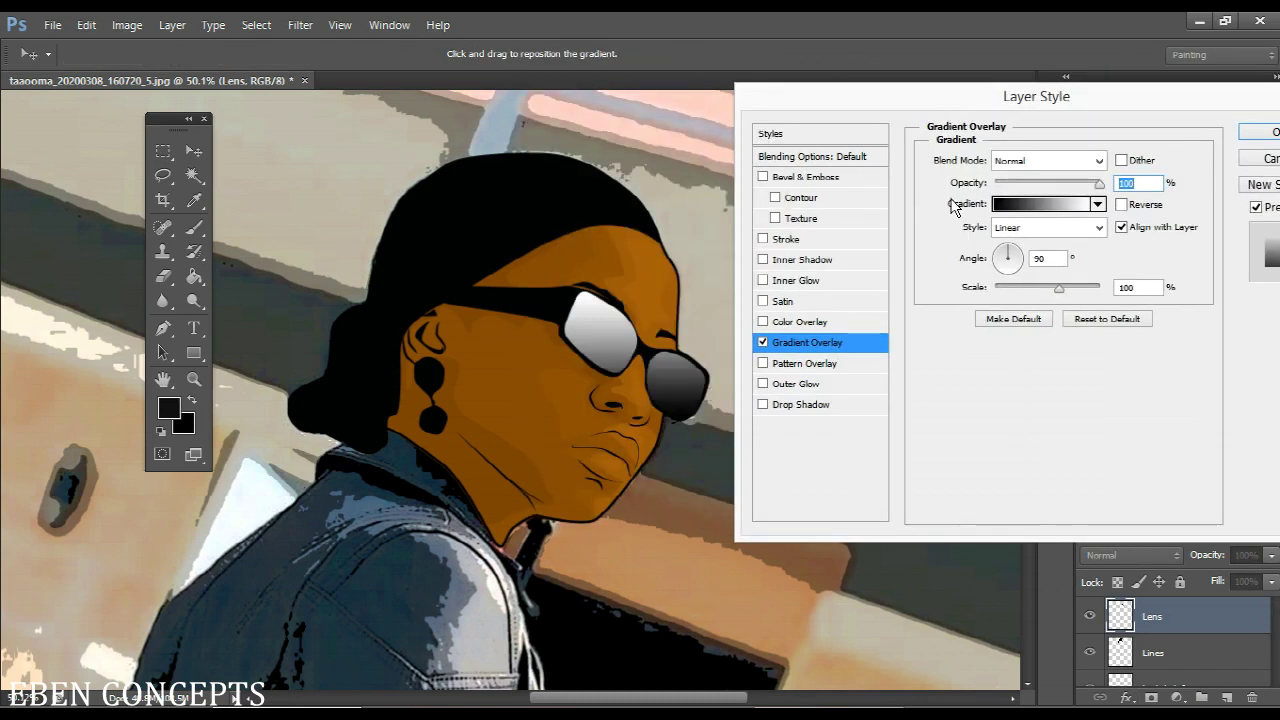
left_click(1097, 205)
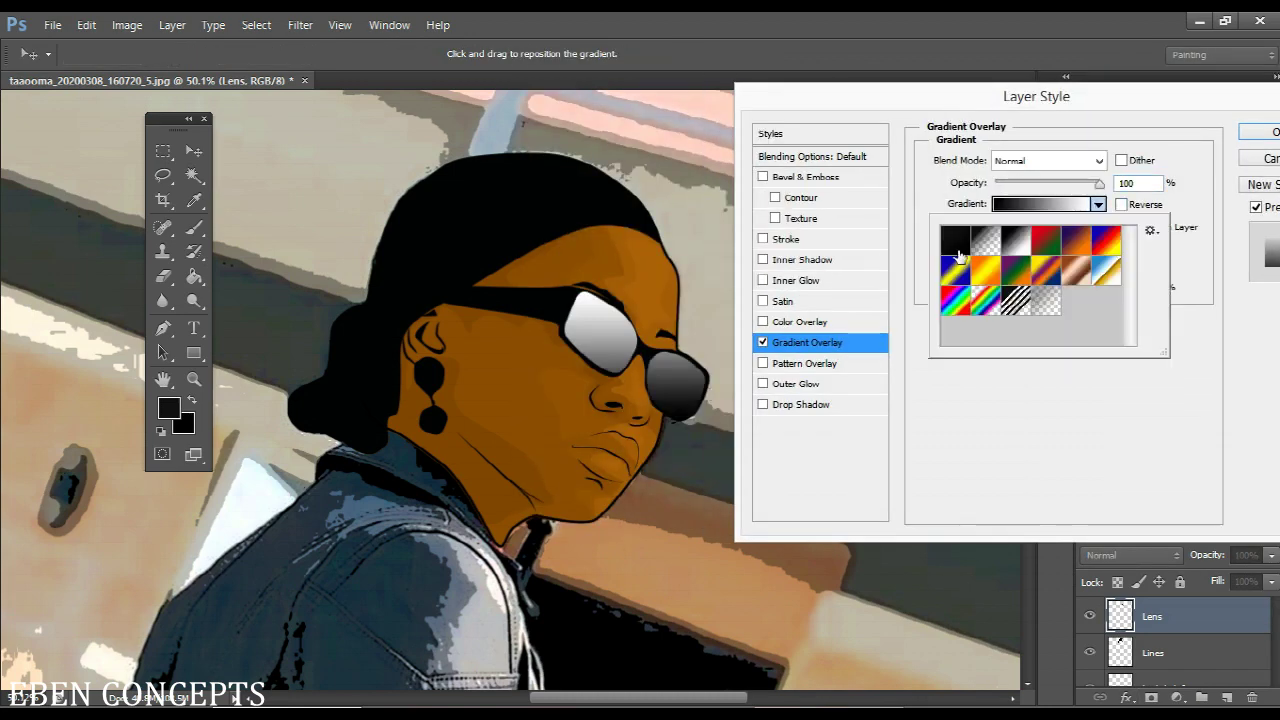
left_click(957, 241)
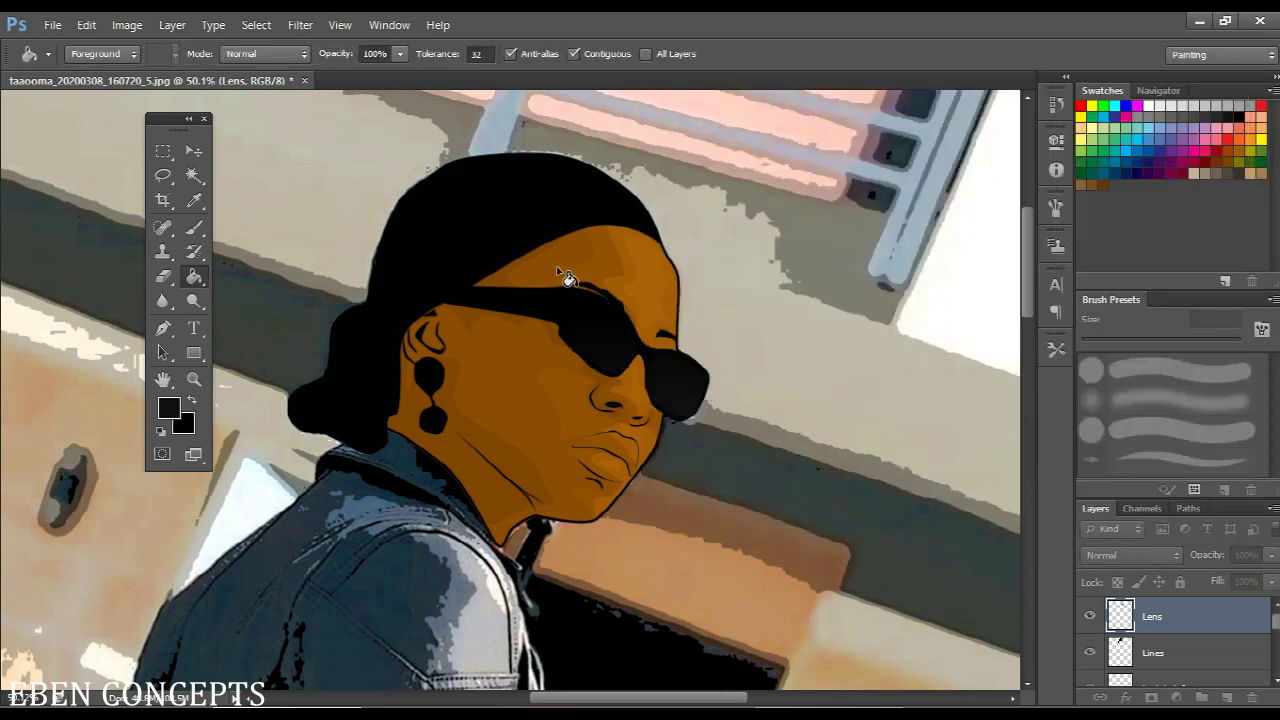
Examine the gradient lenses and face shading, toggling the visibility of individual layers such as Lines and deep
scroll(563, 277, "up", 5)
scroll(603, 319, "up", 3)
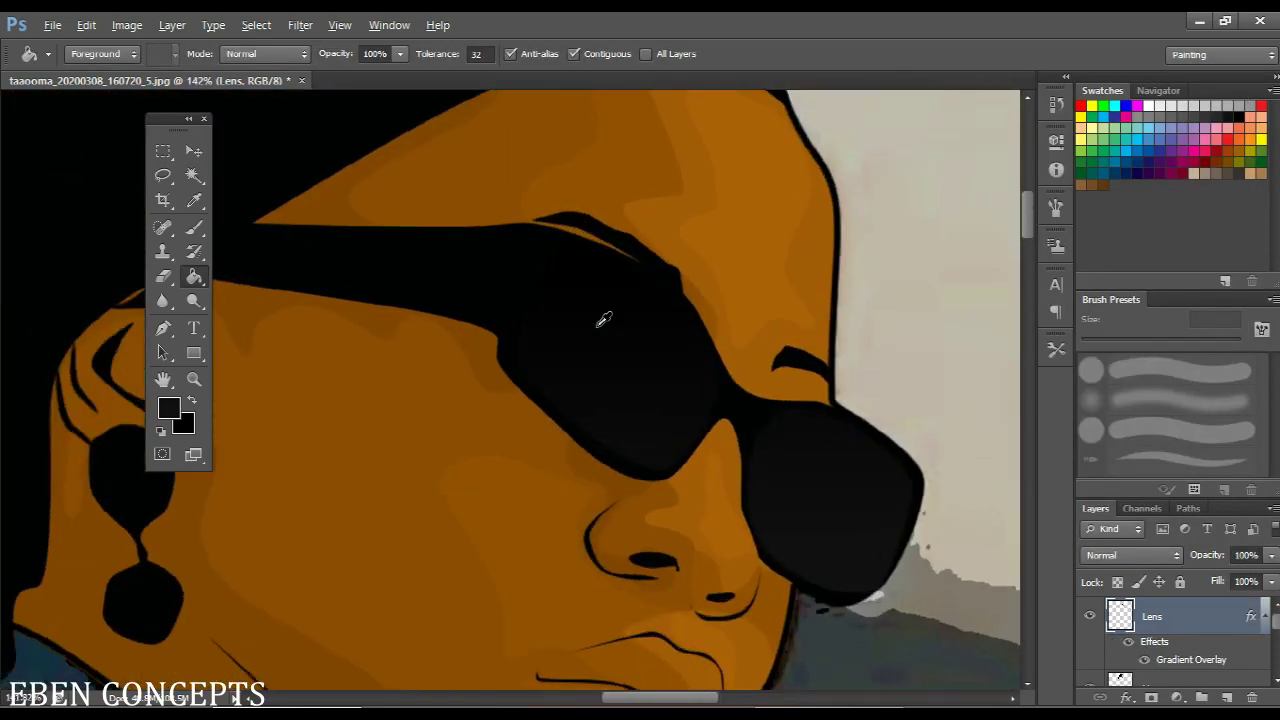
scroll(603, 319, "down", 6)
scroll(603, 319, "down", 4)
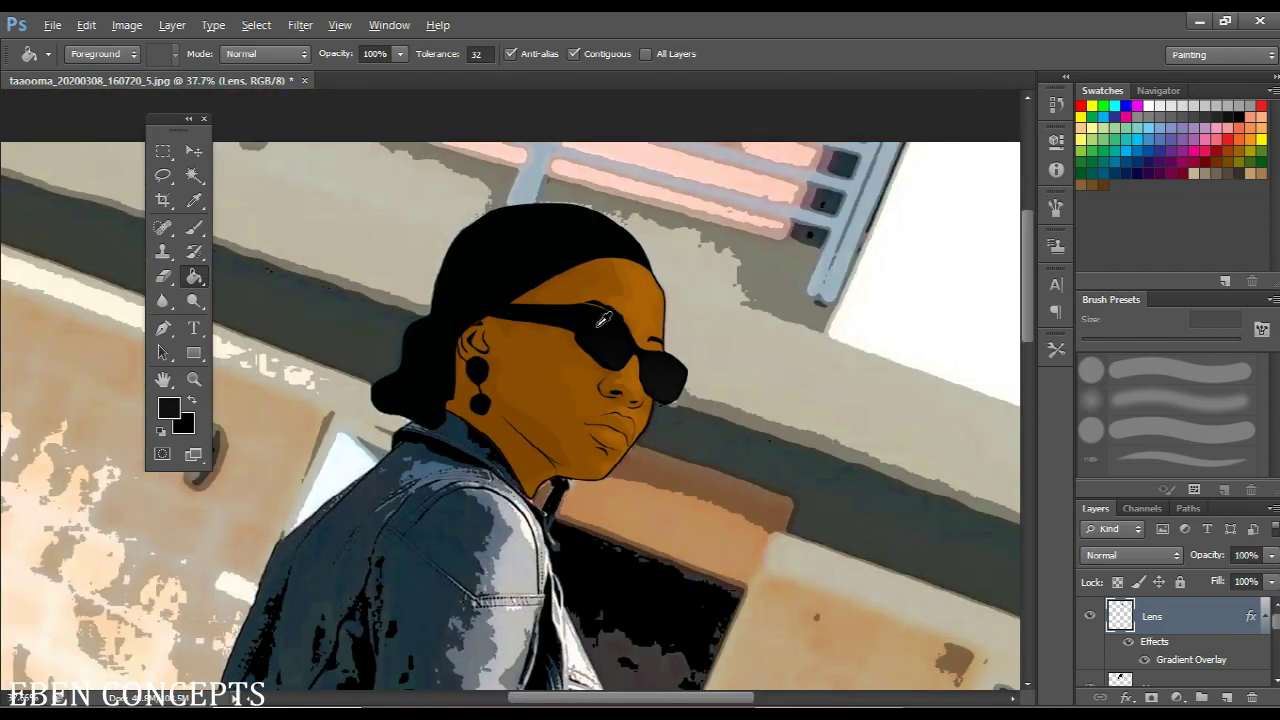
scroll(603, 319, "up", 1)
scroll(1105, 670, "down", 2)
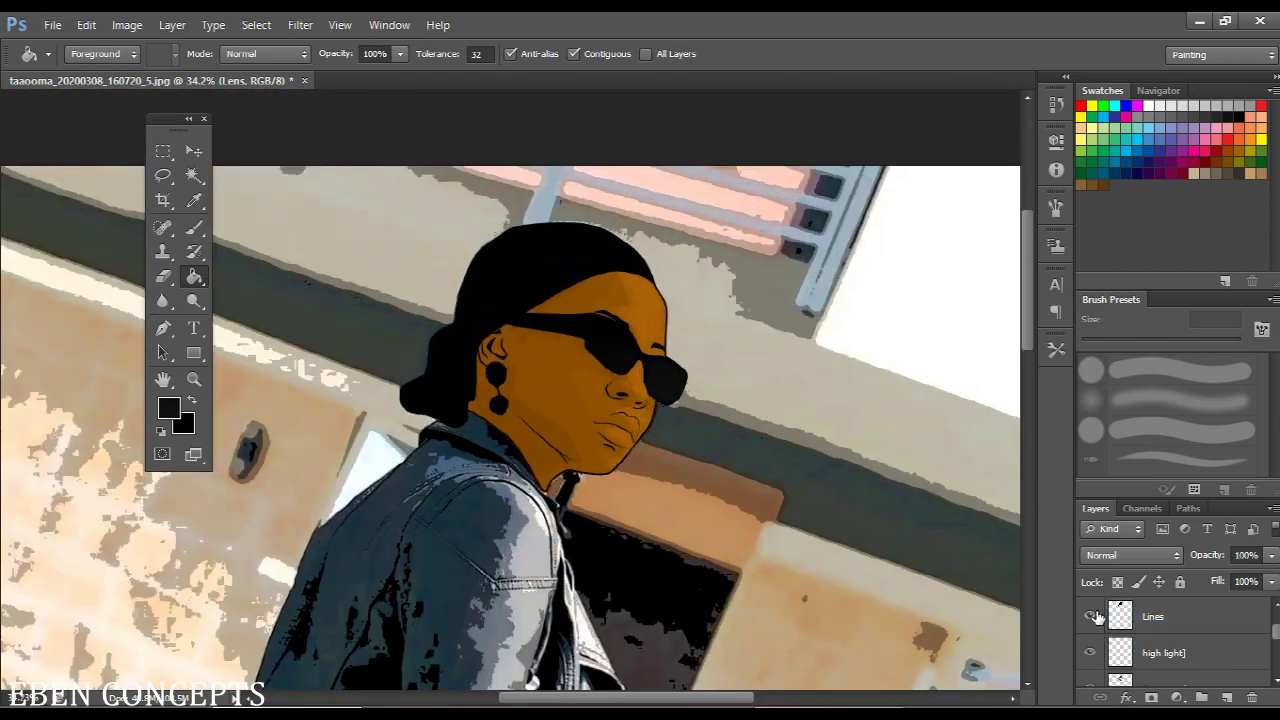
left_click(1092, 616)
left_click(1092, 616)
scroll(655, 390, "down", 2)
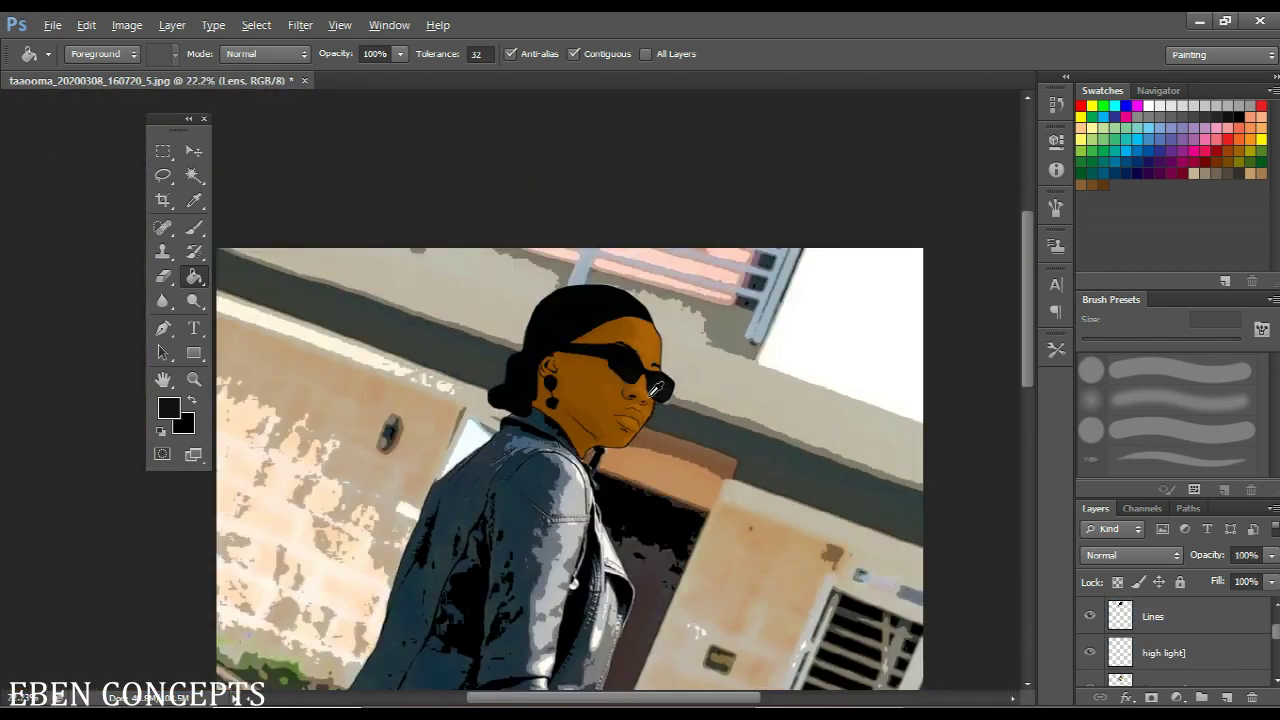
scroll(655, 390, "up", 4)
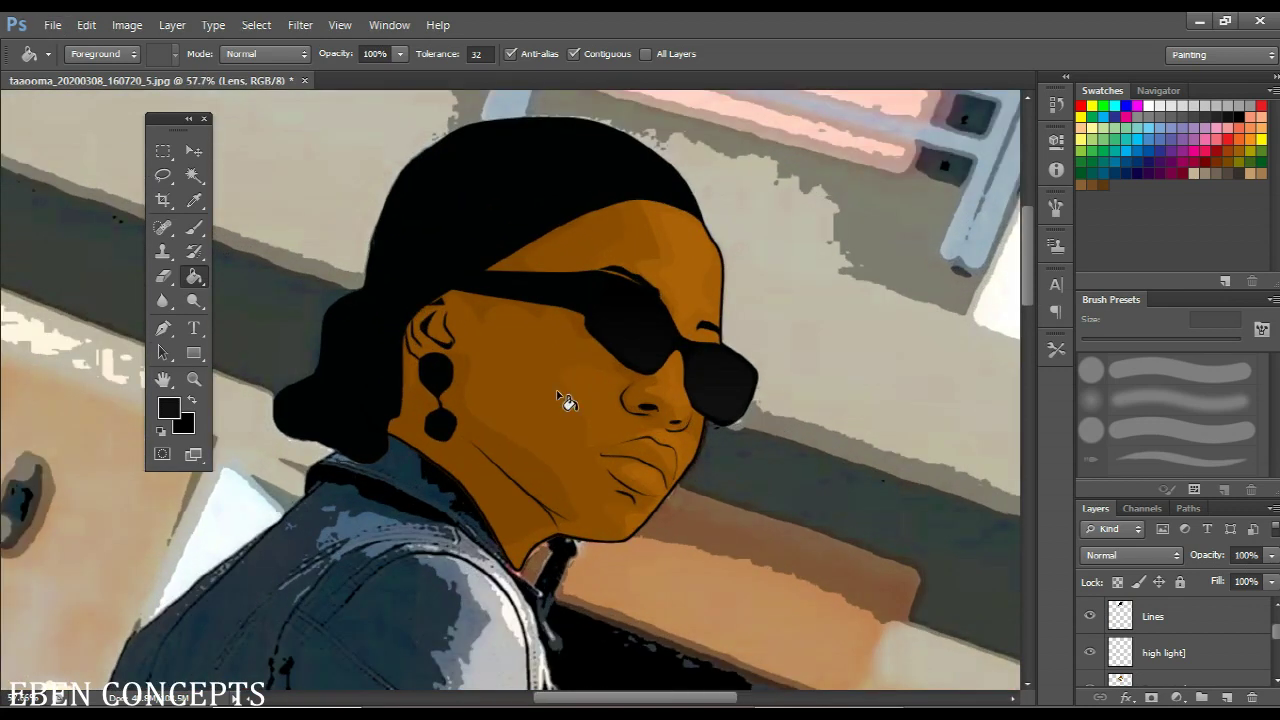
scroll(1114, 625, "up", 3)
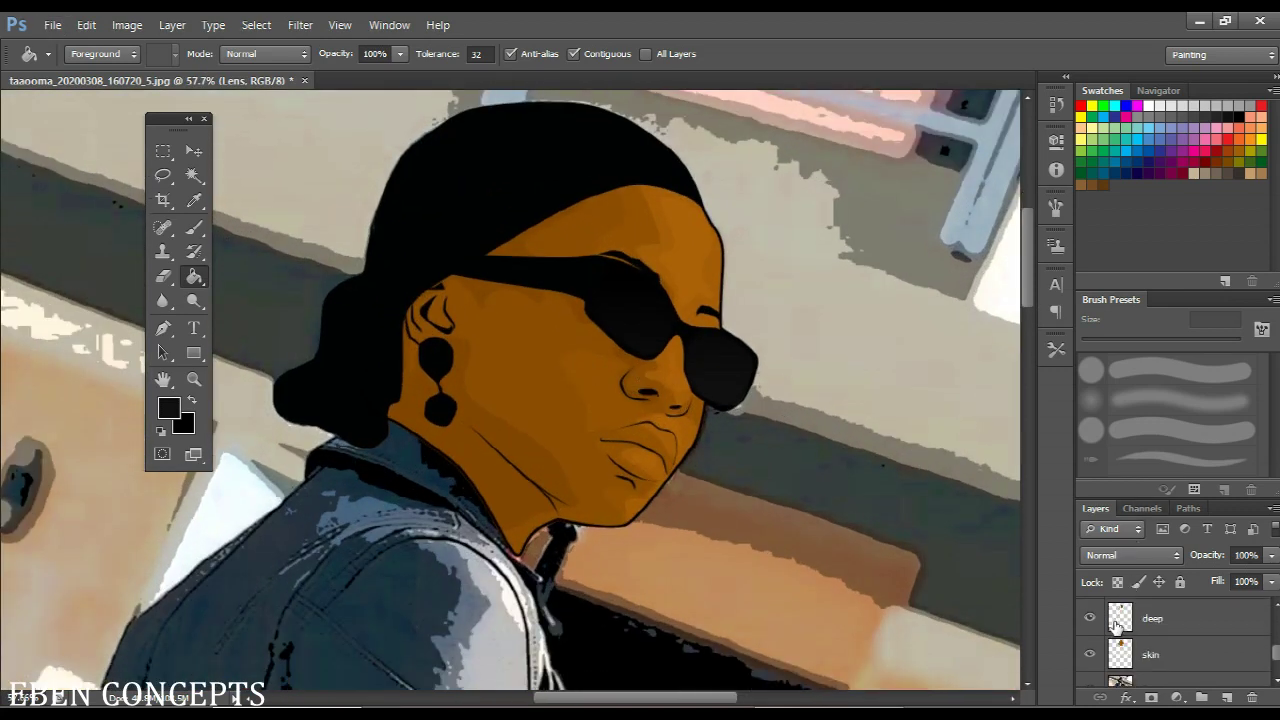
left_click(1097, 624)
left_click(1097, 624)
scroll(1097, 624, "down", 1)
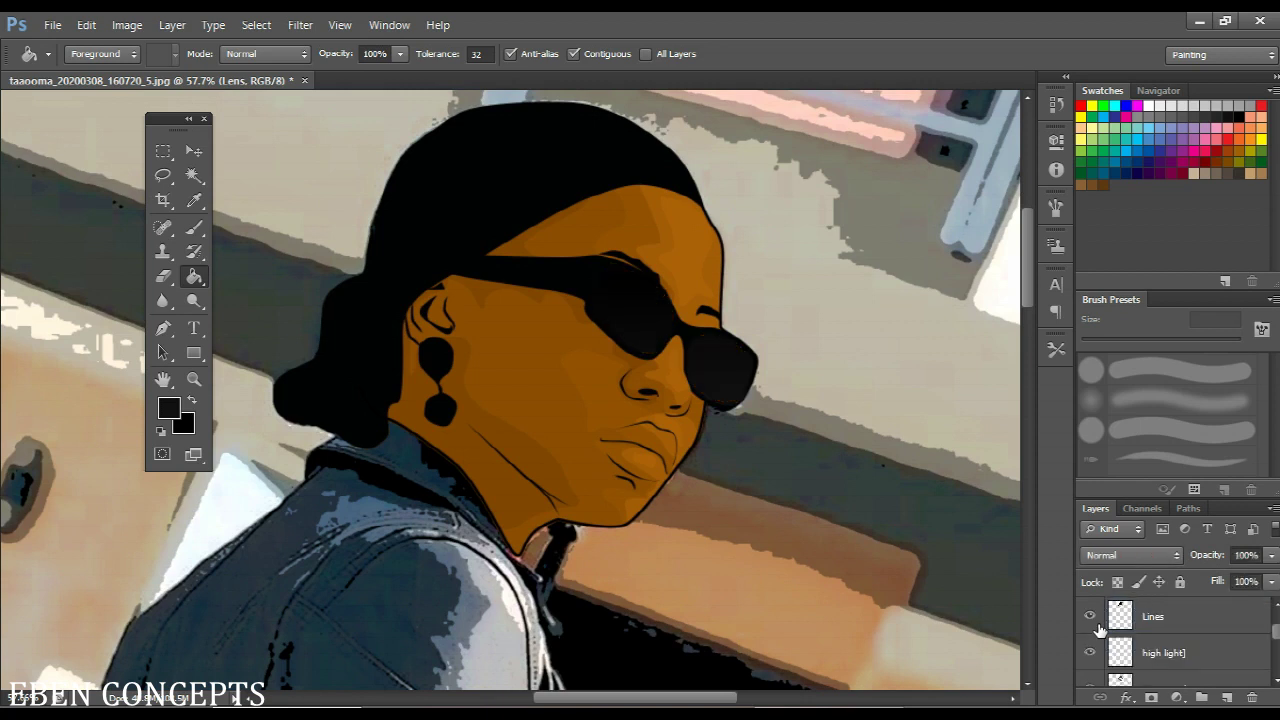
scroll(1100, 650, "down", 2)
scroll(1094, 634, "up", 2)
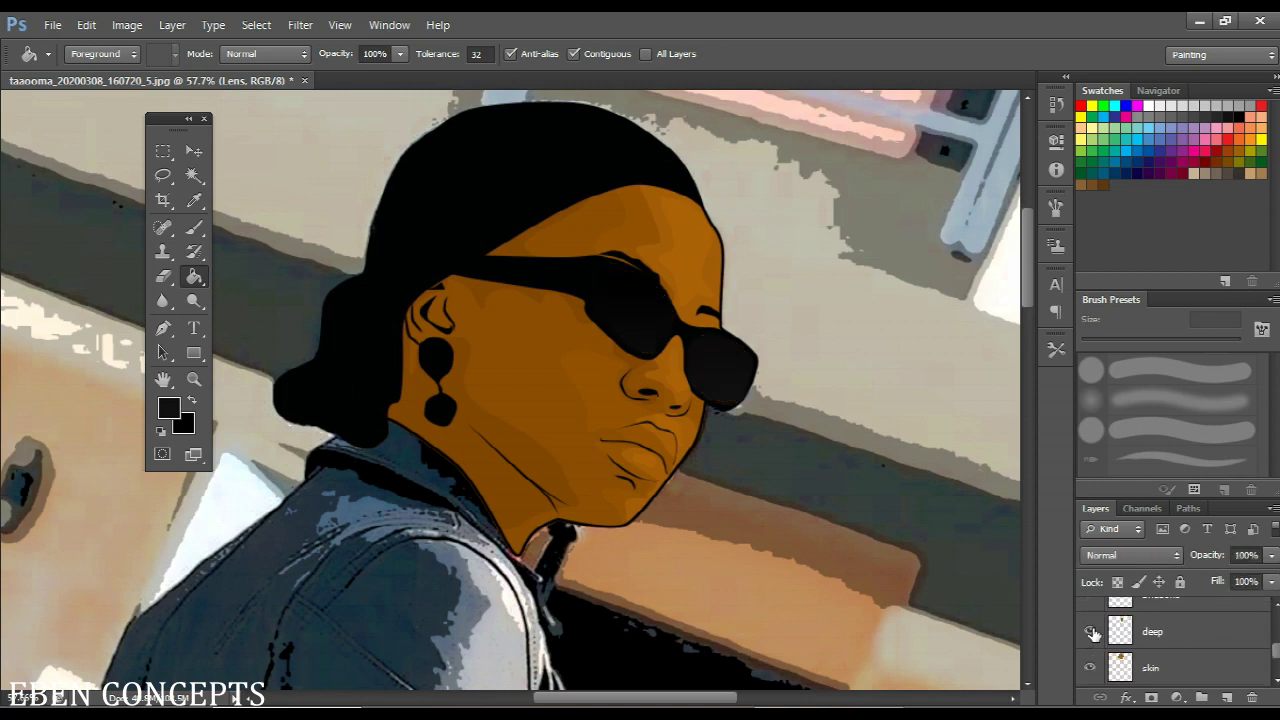
Hide the skin, deep, Shadows and Deepest sh layers, and briefly switch off the Lens layer to check the photo beneath
left_click(1090, 631)
scroll(1092, 664, "up", 2)
left_click(1090, 661)
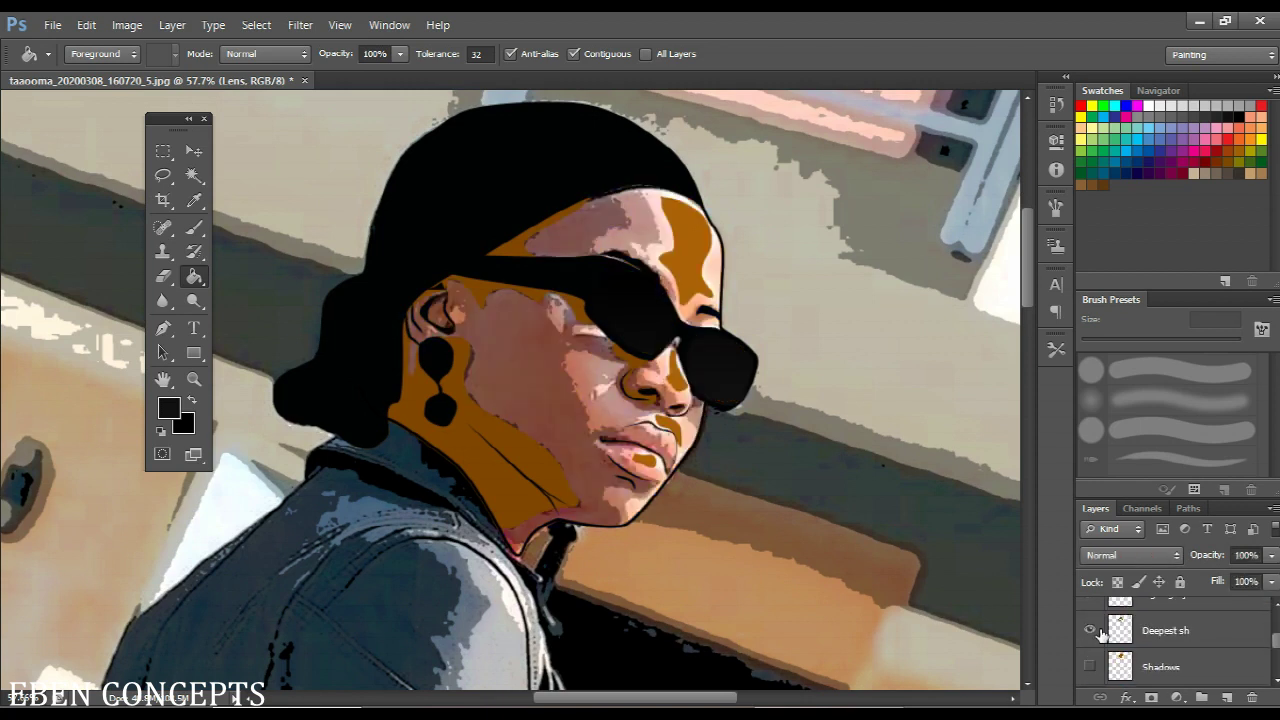
left_click(1094, 630)
scroll(1098, 630, "up", 3)
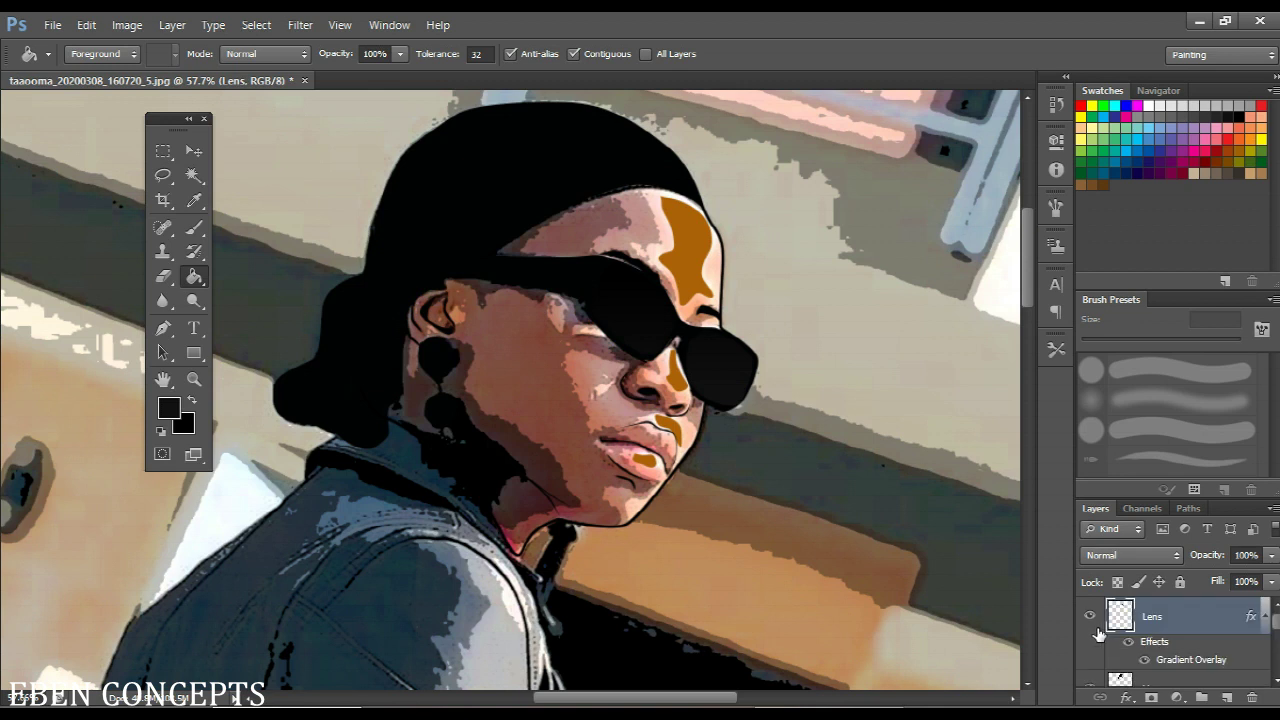
left_click(1090, 616)
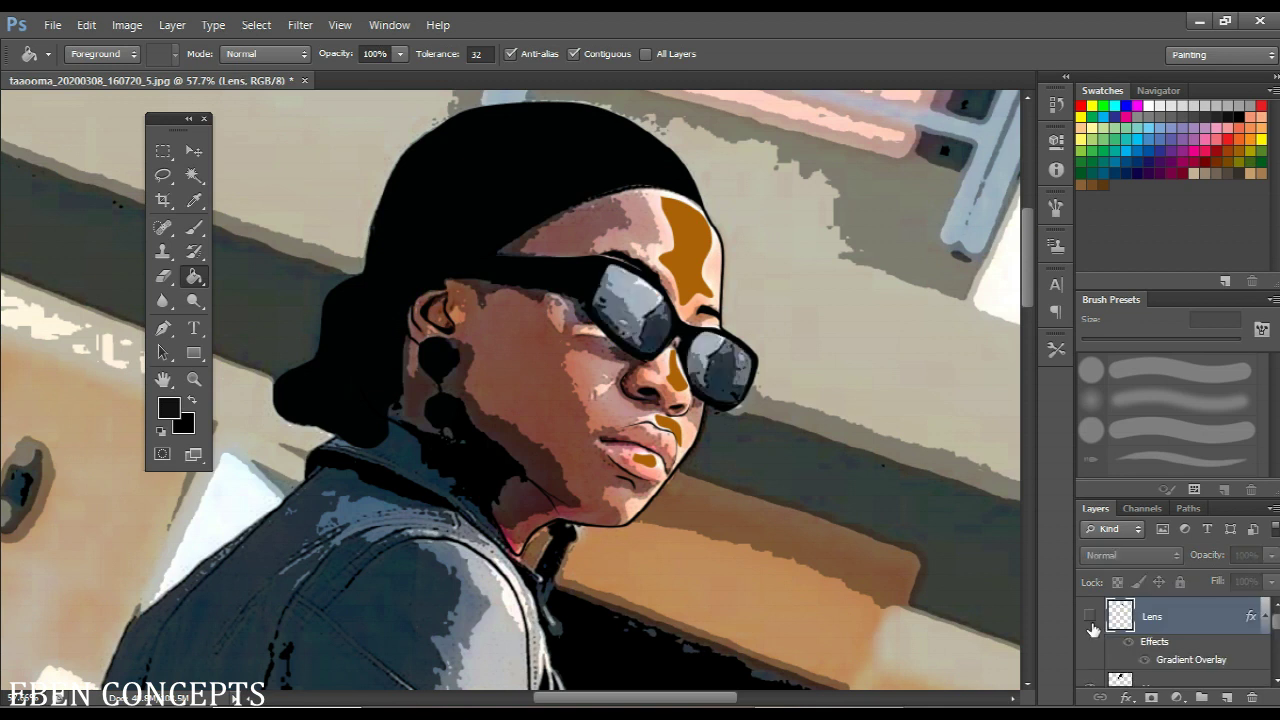
left_click(1093, 628)
Show the Shadows layer again and hide the Lines layer to expose the headscarf in the photo
scroll(1093, 628, "up", 2)
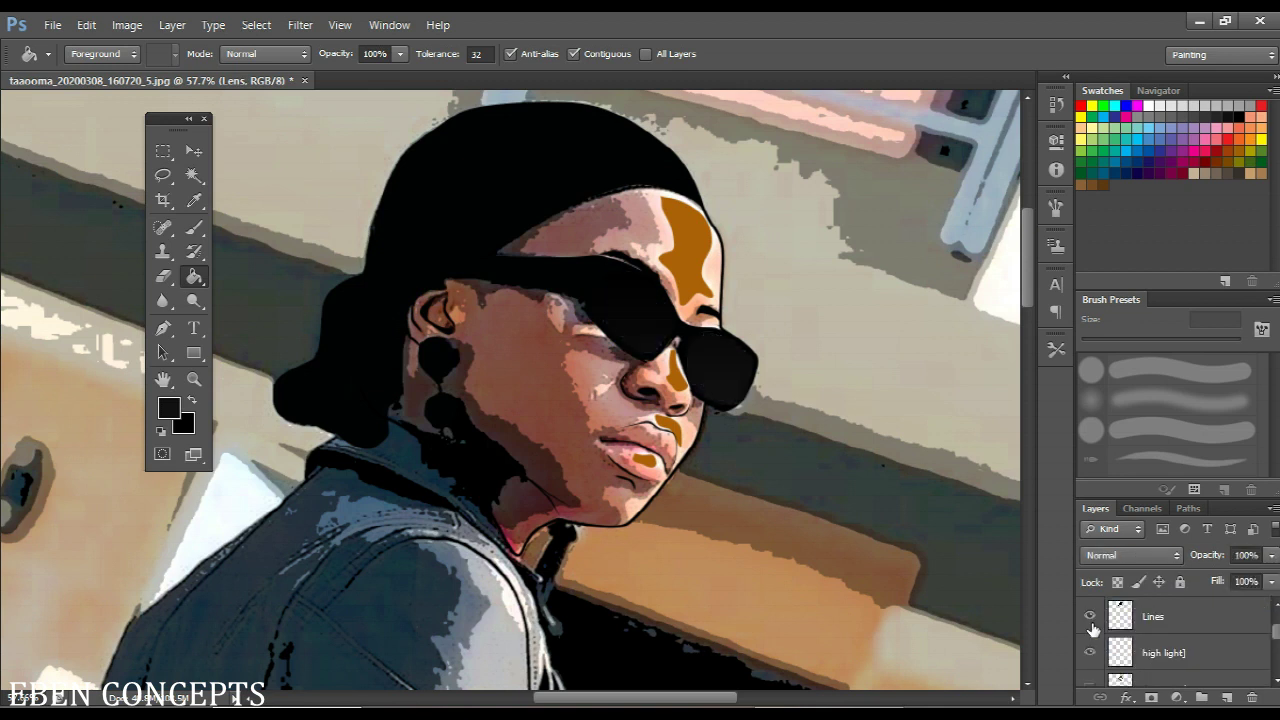
scroll(1090, 648, "down", 2)
left_click(1090, 652)
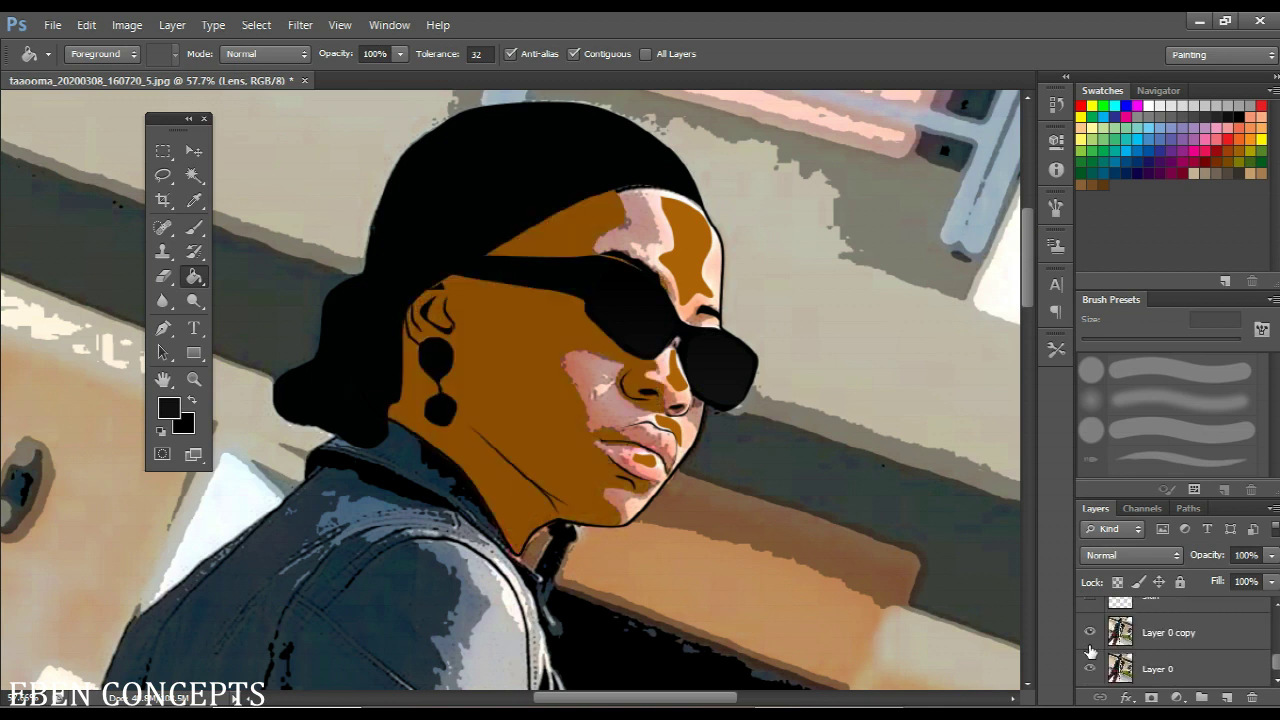
scroll(1090, 652, "down", 2)
scroll(1090, 651, "up", 5)
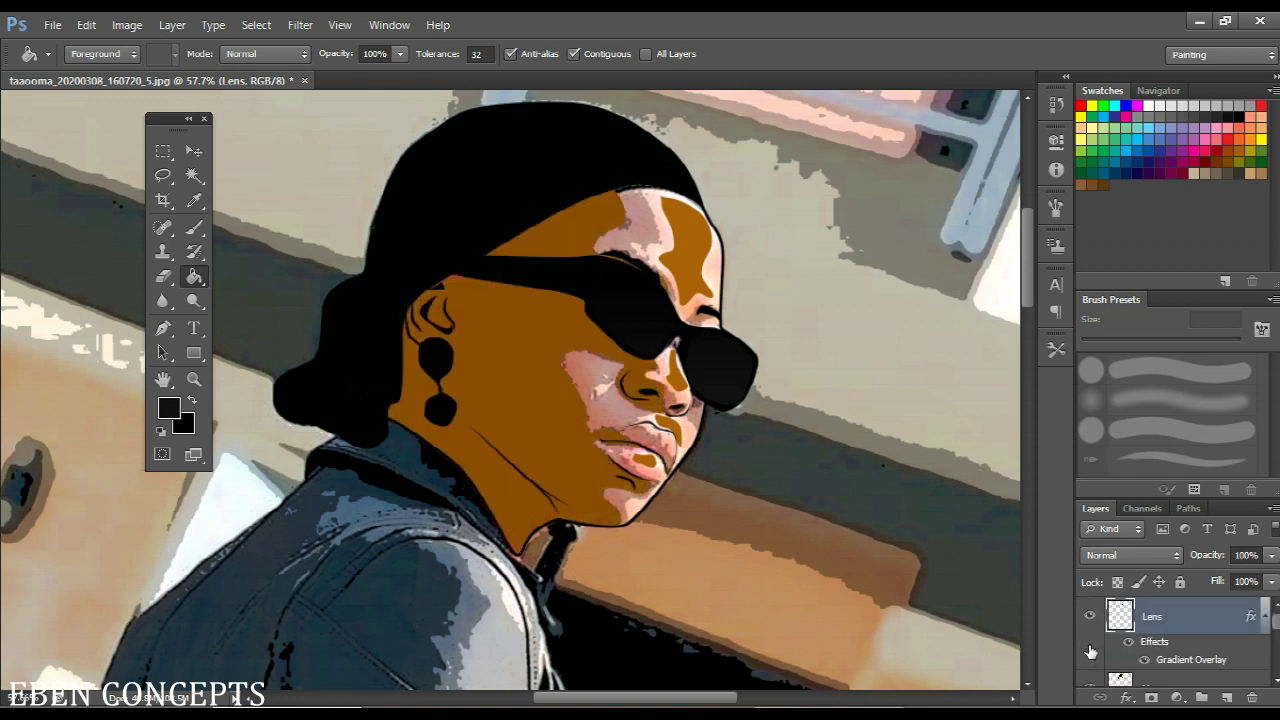
scroll(1090, 645, "down", 2)
left_click(1090, 617)
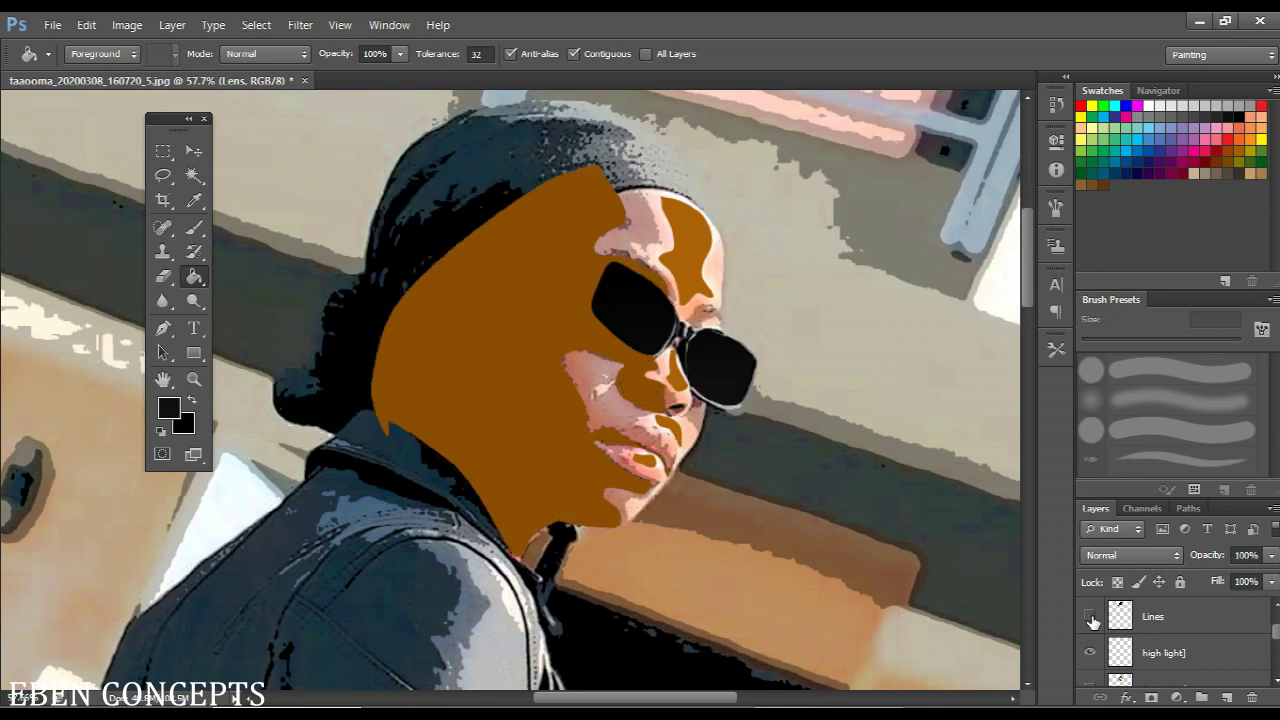
Trace a closed Pen path around the lighter grey area along the top and front of the headscarf
scroll(465, 125, "up", 3)
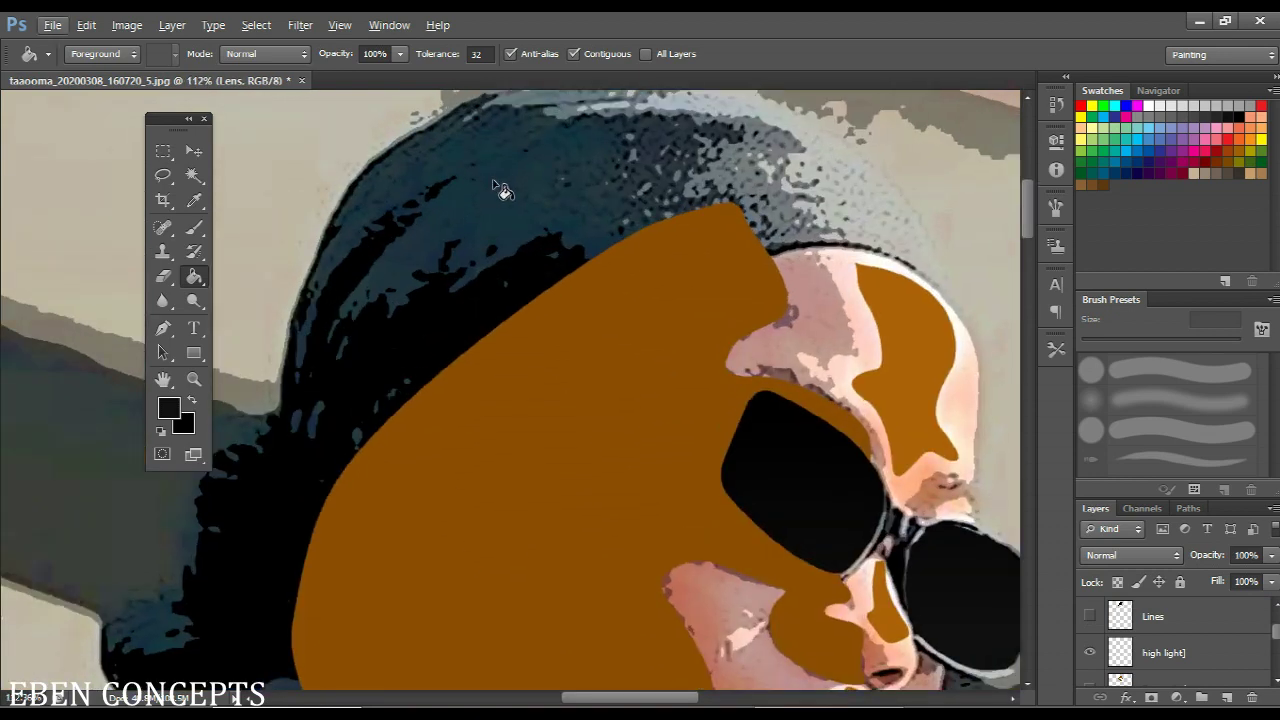
scroll(500, 195, "down", 3)
left_click_drag(500, 209, 480, 260)
scroll(518, 203, "up", 1)
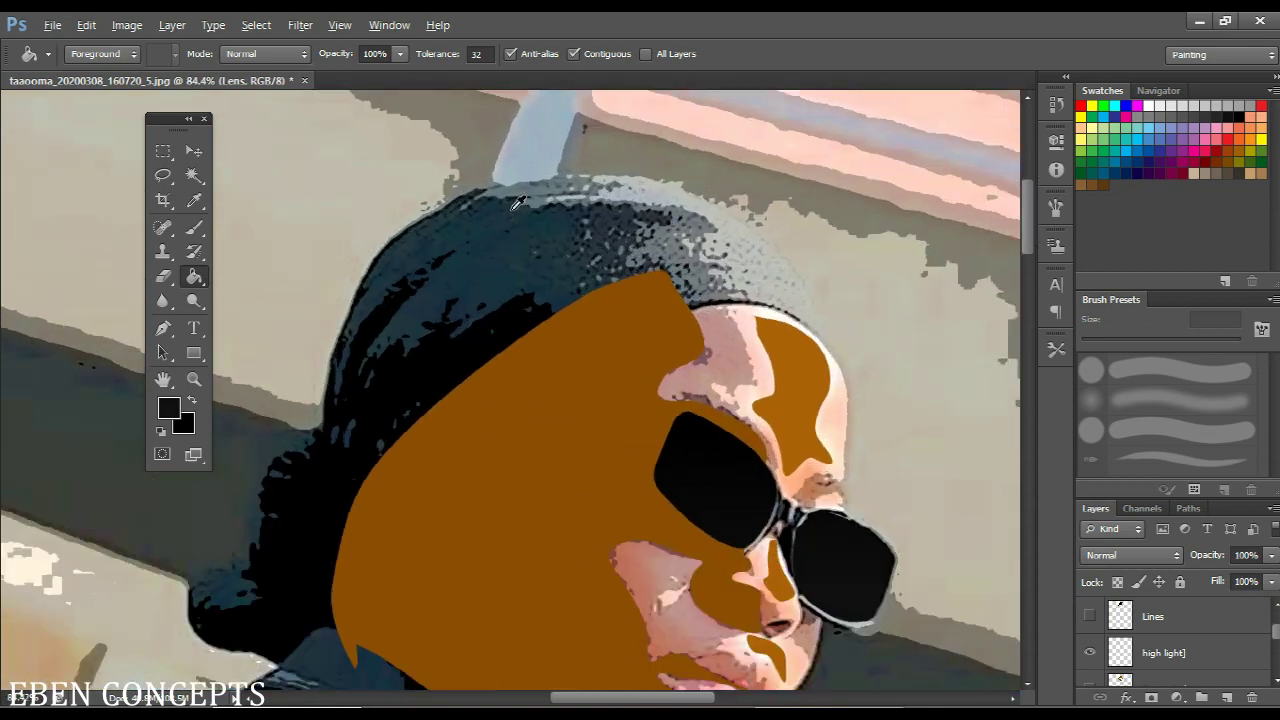
key("p")
left_click(518, 174)
left_click_drag(478, 198, 511, 203)
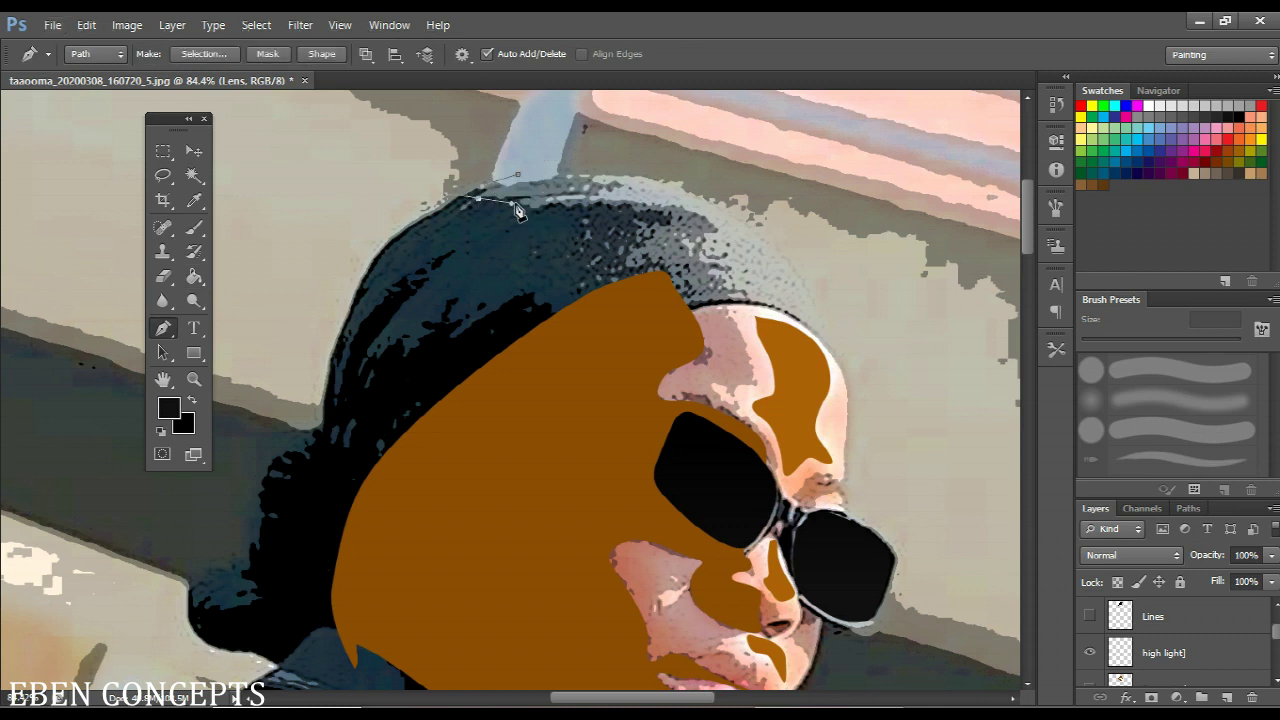
left_click(563, 207)
left_click_drag(700, 213, 737, 291)
key("ctrl+z")
left_click_drag(851, 371, 877, 411)
left_click_drag(827, 301, 804, 244)
left_click_drag(736, 193, 497, 185)
Show the Lines layer again and create a new layer named scarfh shd directly above it
scroll(1078, 659, "down", 2)
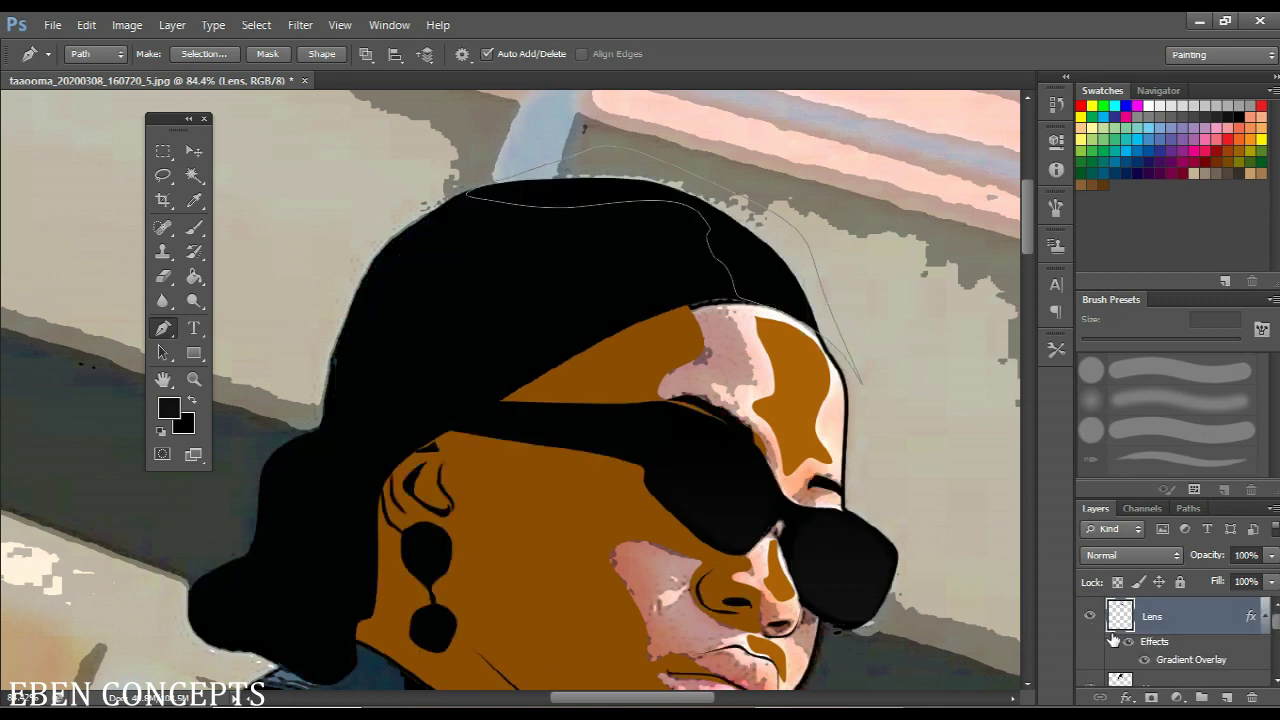
scroll(1120, 640, "down", 2)
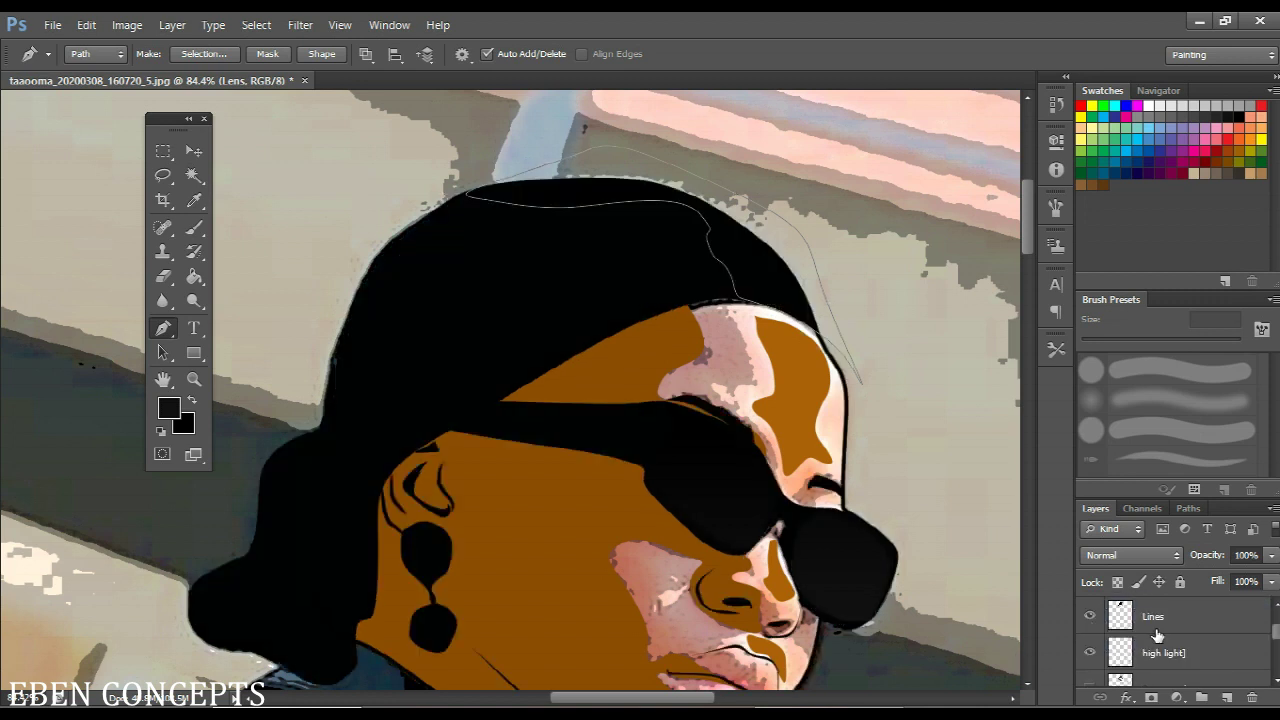
left_click(1155, 630)
scroll(1155, 630, "up", 2)
key("ctrl+shift+n")
type("scarfh shd")
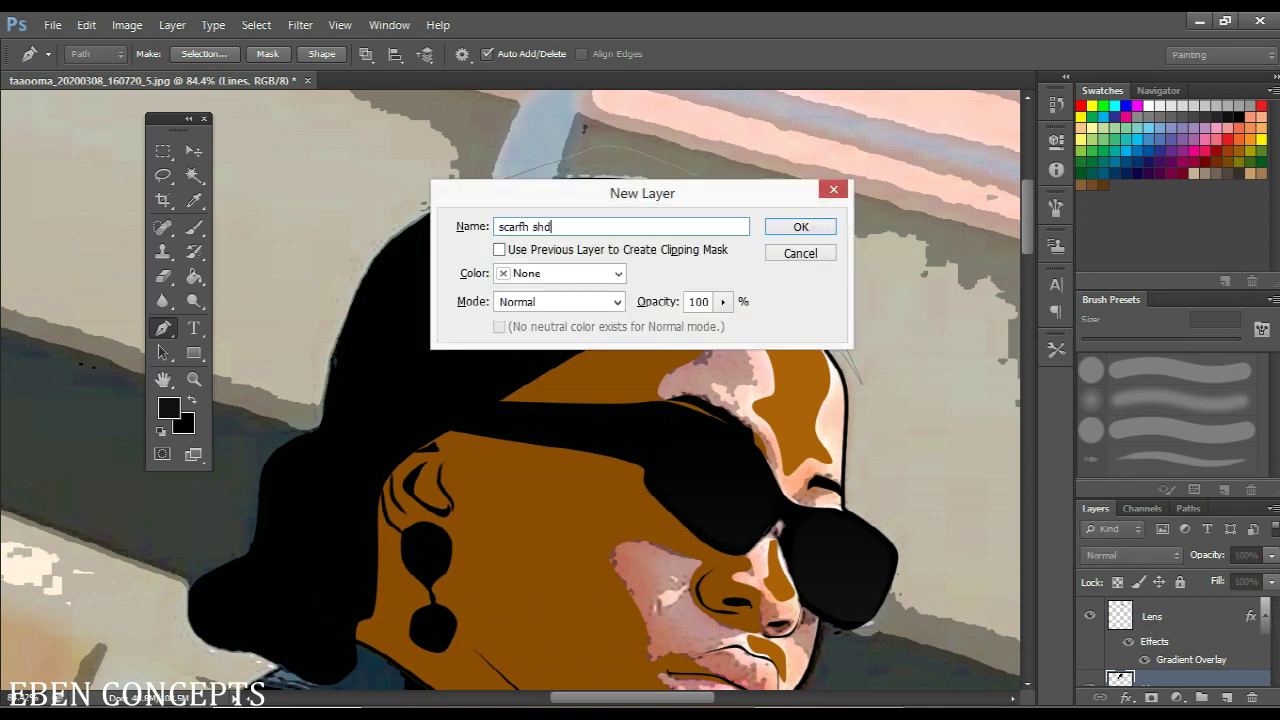
key("Return")
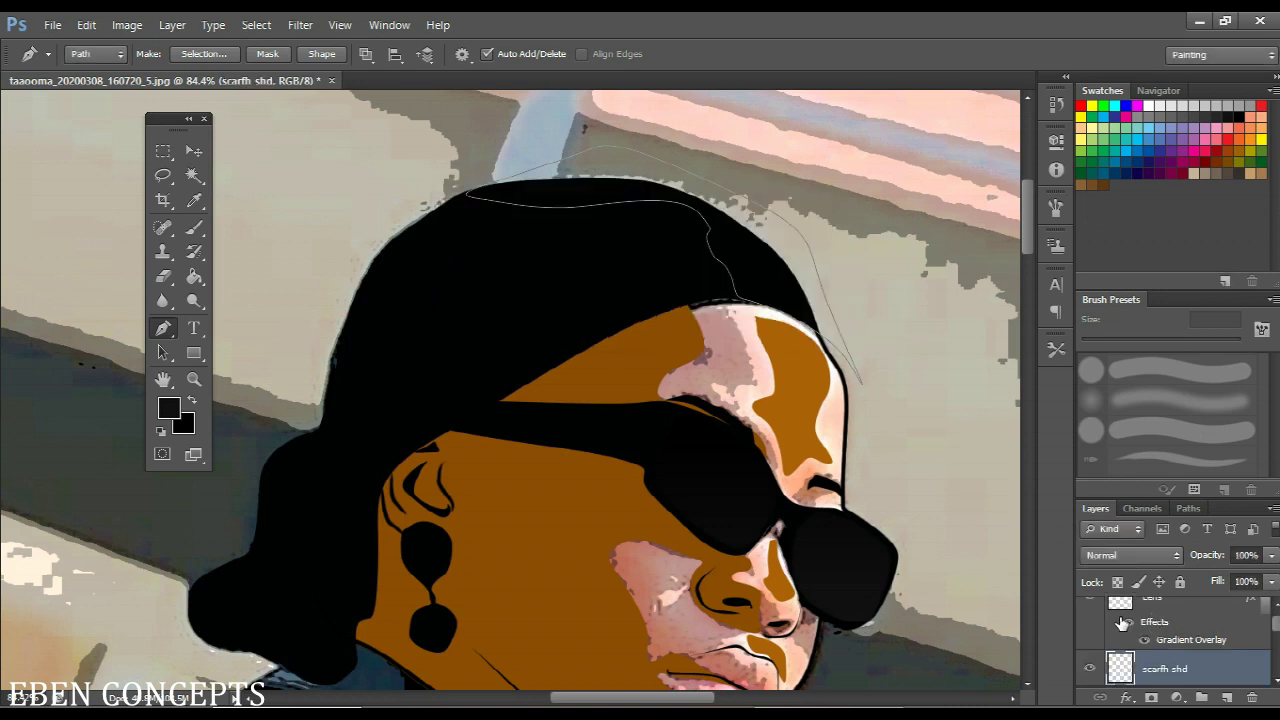
Fill the headscarf path with a very dark grey on the scarfh shd layer
right_click(795, 410)
left_click(905, 128)
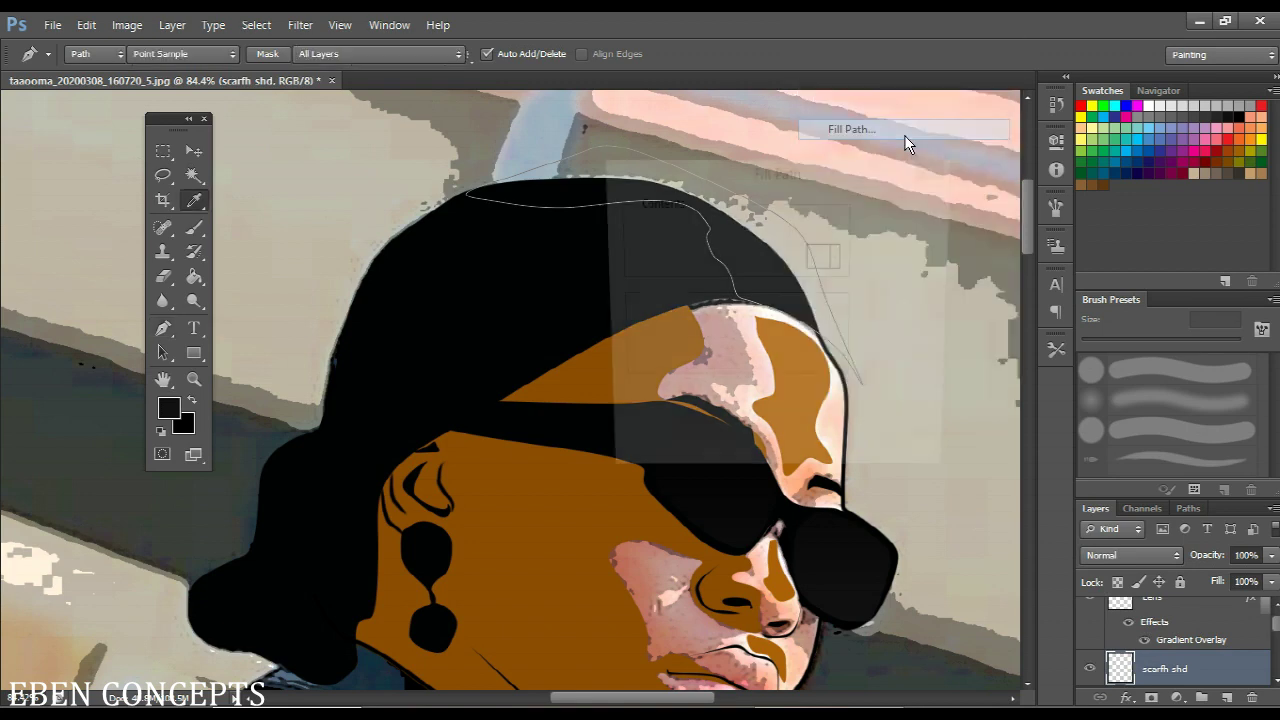
left_click(778, 225)
left_click(765, 275)
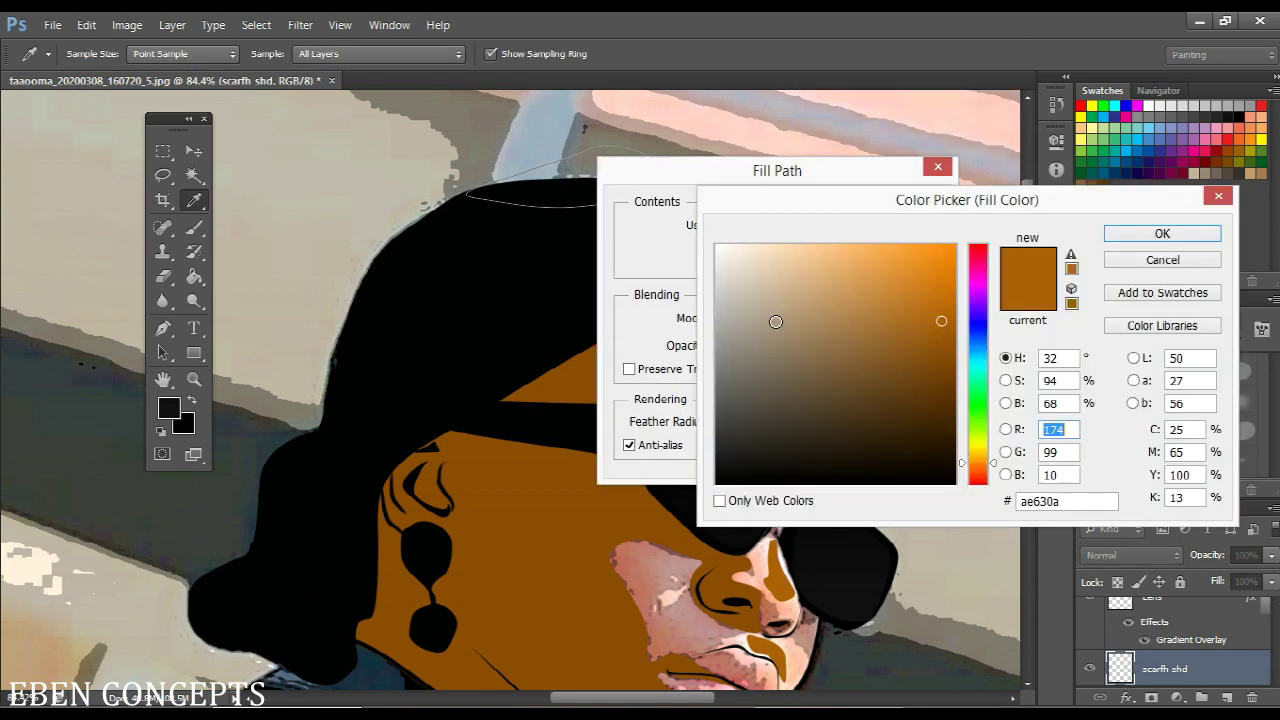
left_click(722, 456)
key("Return")
key("Return")
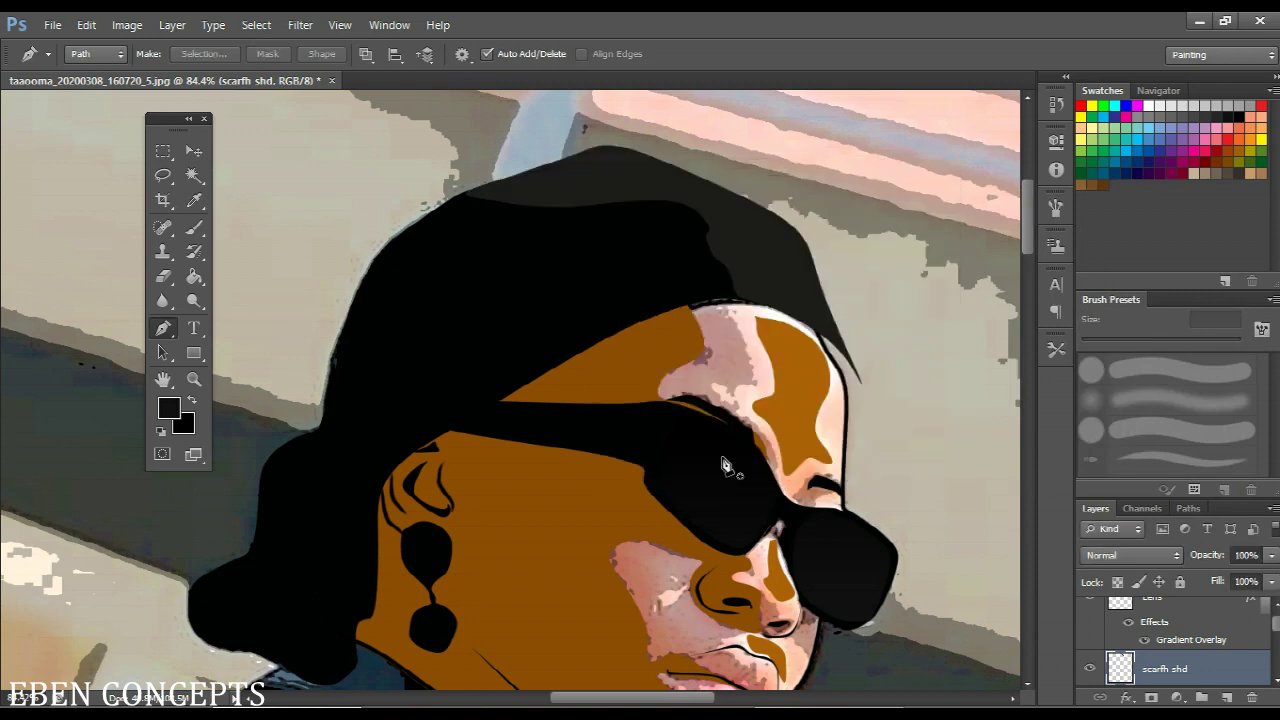
Remove the dark grey headscarf fill from the scarfh shd layer
scroll(532, 401, "down", 4)
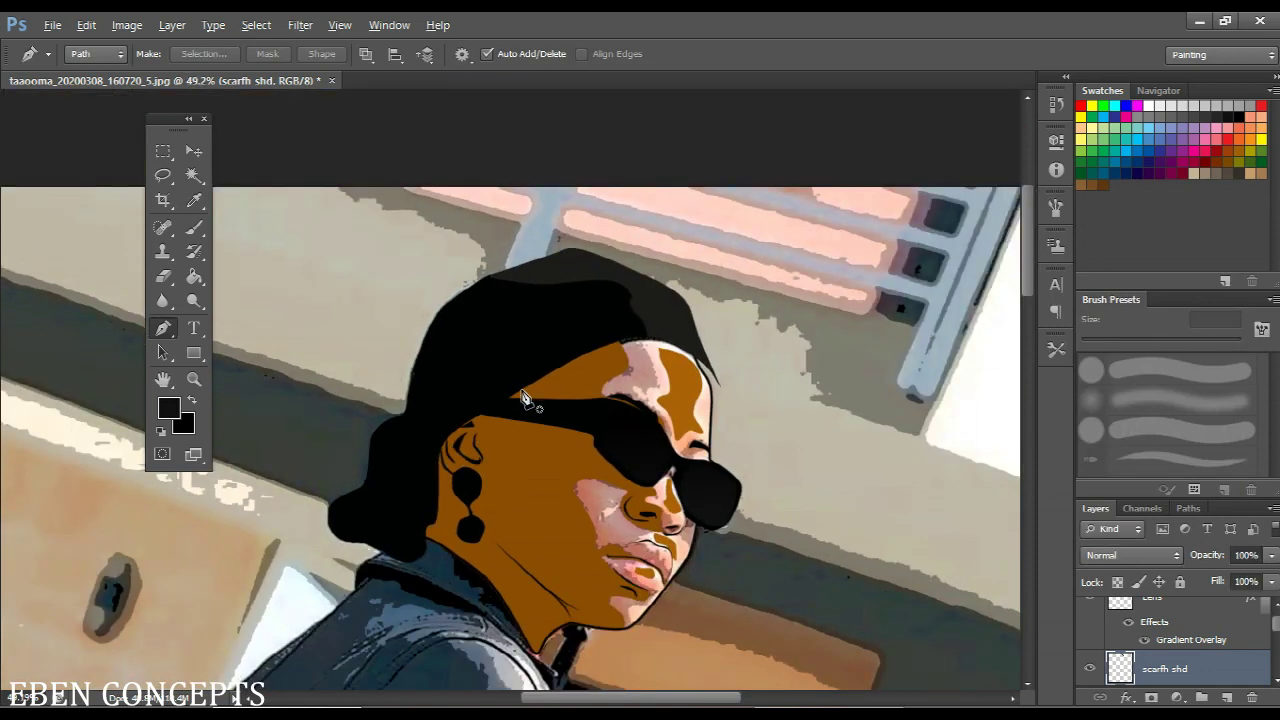
right_click(698, 316)
left_click(799, 341)
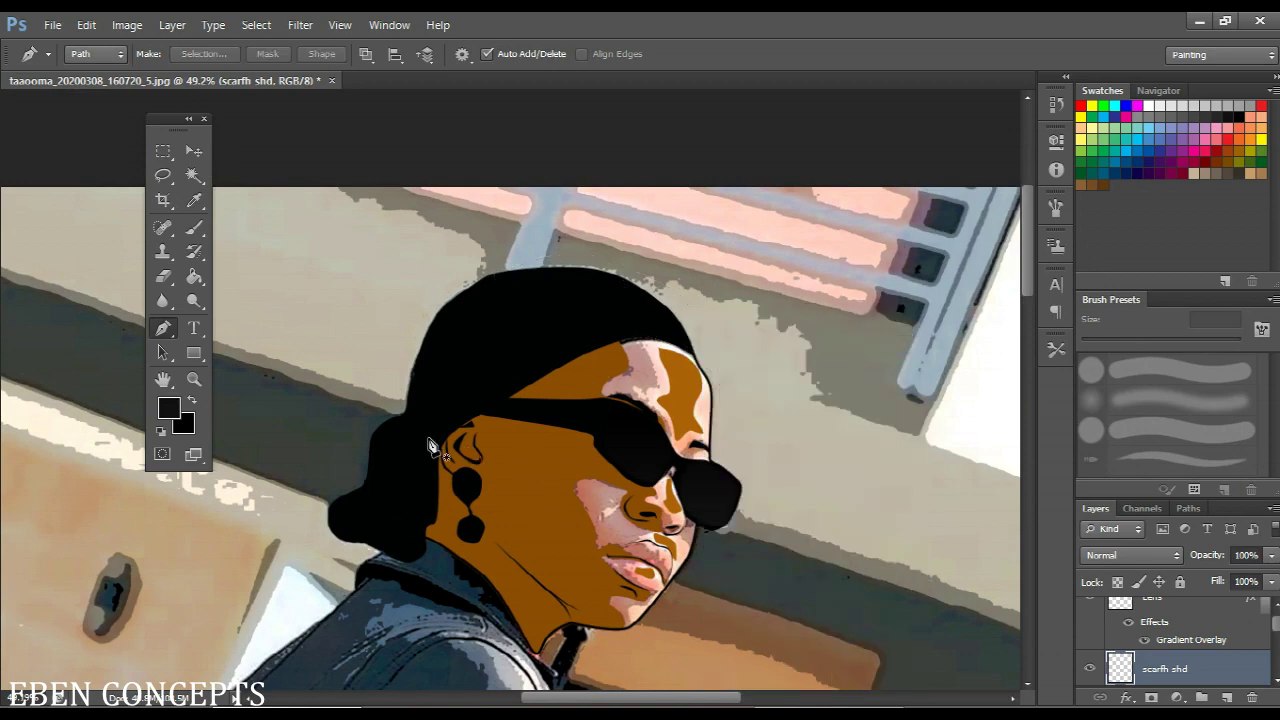
Toggle the Lines layer to check the headscarf, and hide Layer 0 copy to reveal the original photo
scroll(430, 445, "up", 4)
scroll(1095, 665, "down", 2)
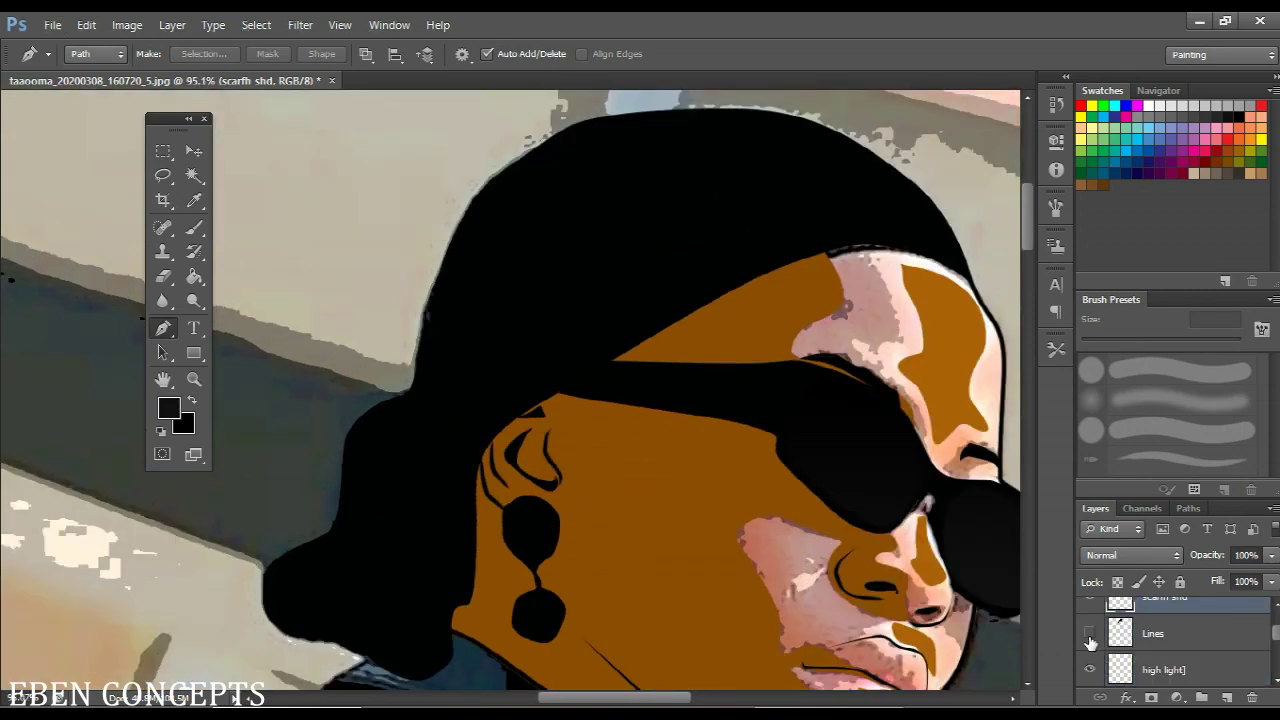
left_click(1090, 636)
left_click(1090, 636)
scroll(1090, 641, "down", 2)
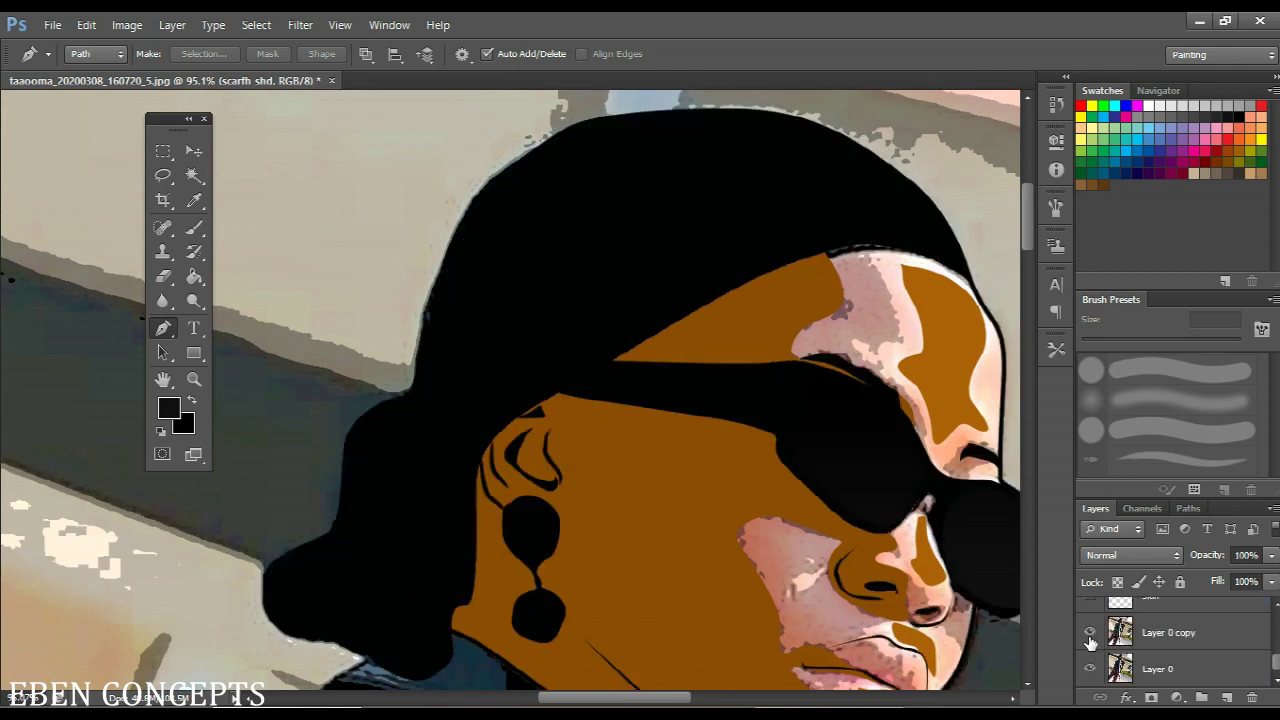
left_click(1090, 632)
scroll(1090, 641, "up", 3)
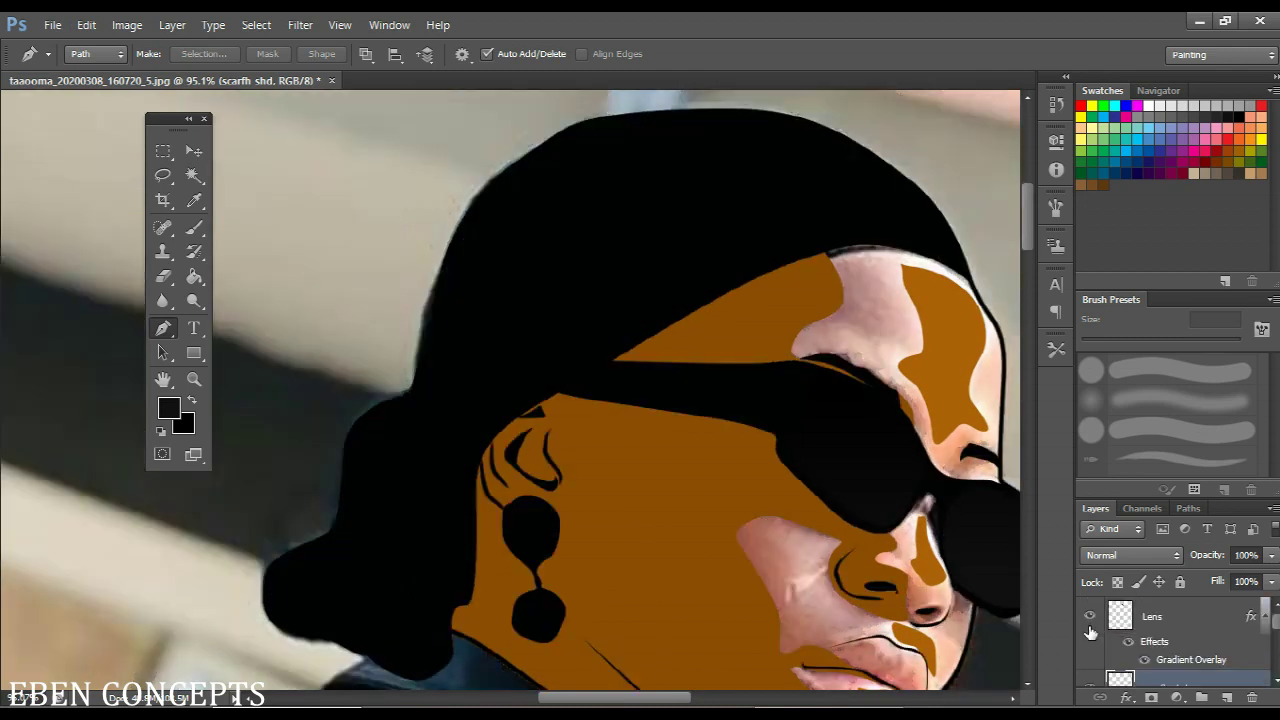
Hide the Lines layer to reveal the headscarf in the original photo
scroll(1093, 668, "down", 1)
left_click(1090, 652)
scroll(362, 484, "up", 3)
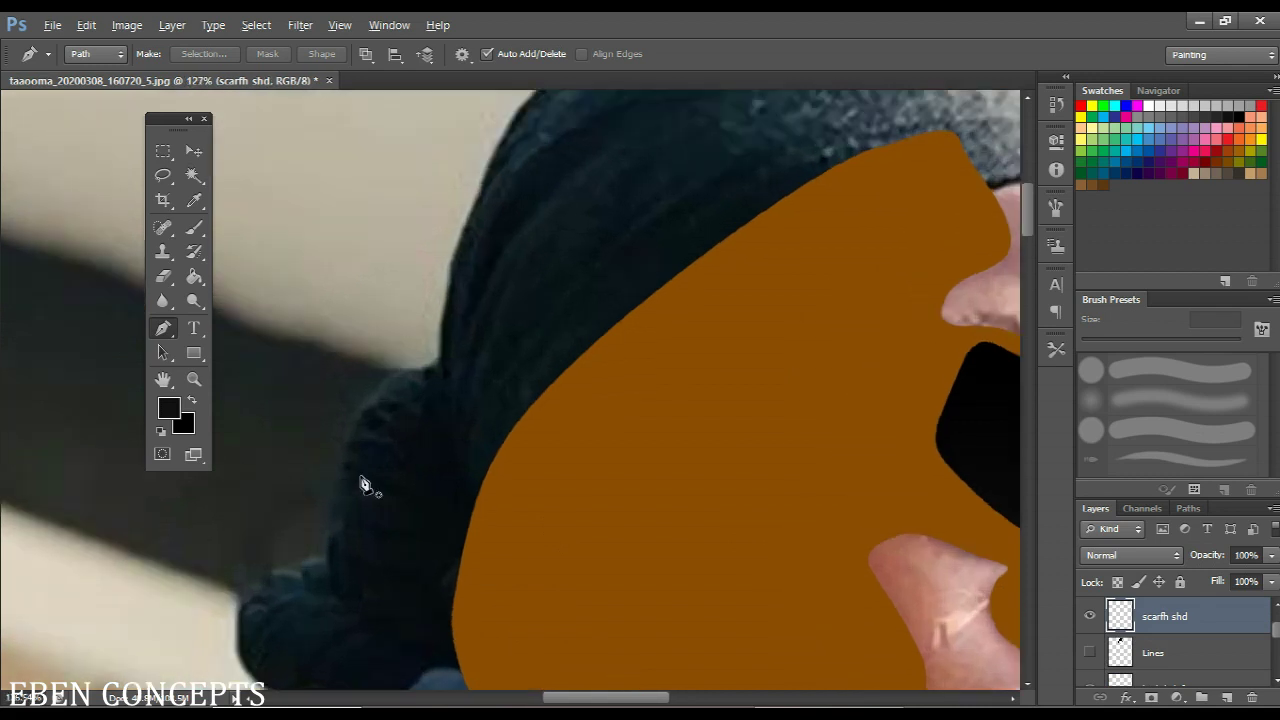
Trace the first pointed folds in the upper half of the headscarf's bun as a Pen tool path
left_click(420, 400)
left_click_drag(439, 458, 385, 455)
left_click(415, 449)
left_click(385, 431)
left_click(441, 499)
left_click(381, 453)
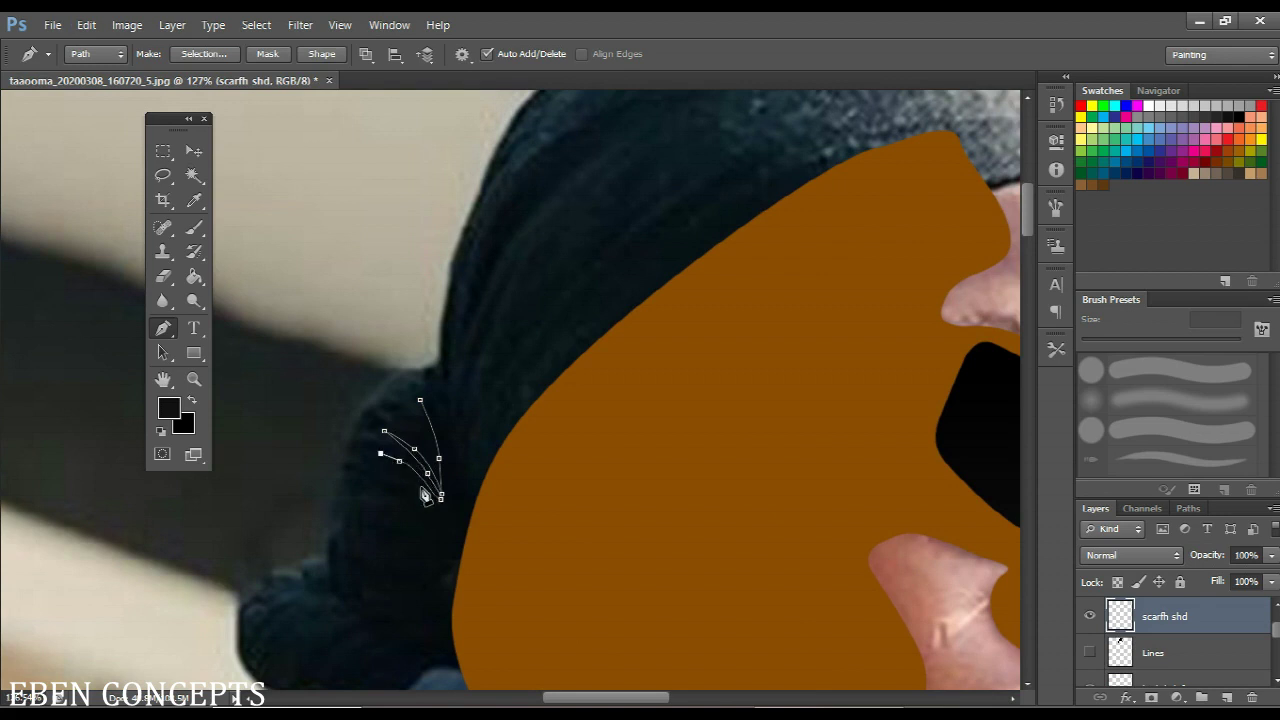
left_click(441, 518)
scroll(436, 513, "up", 3)
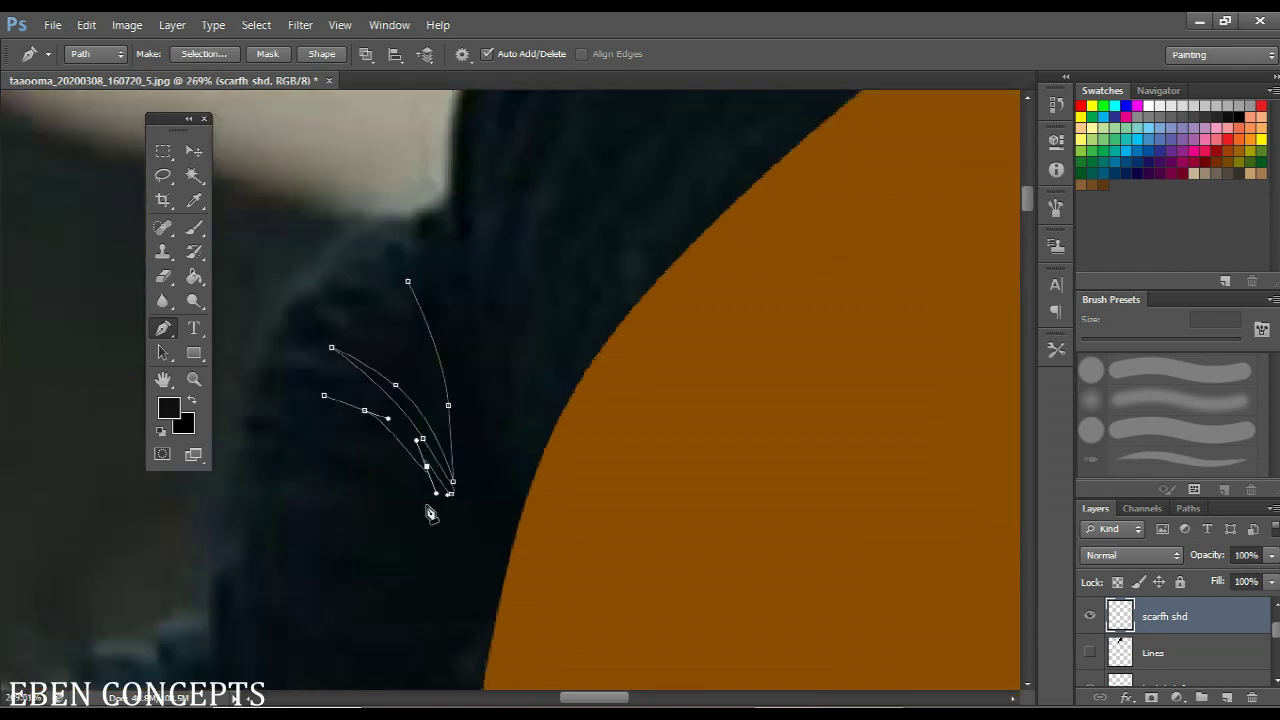
left_click_drag(448, 509, 472, 559)
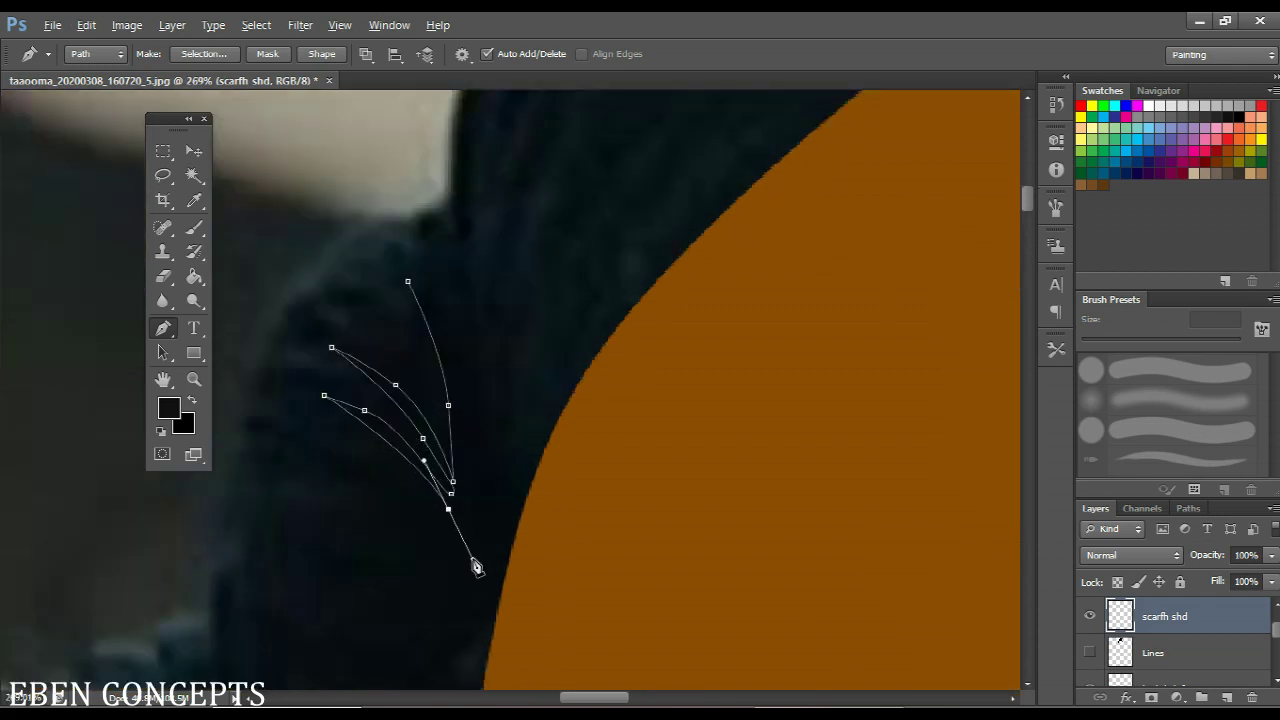
left_click(453, 552)
left_click(451, 567)
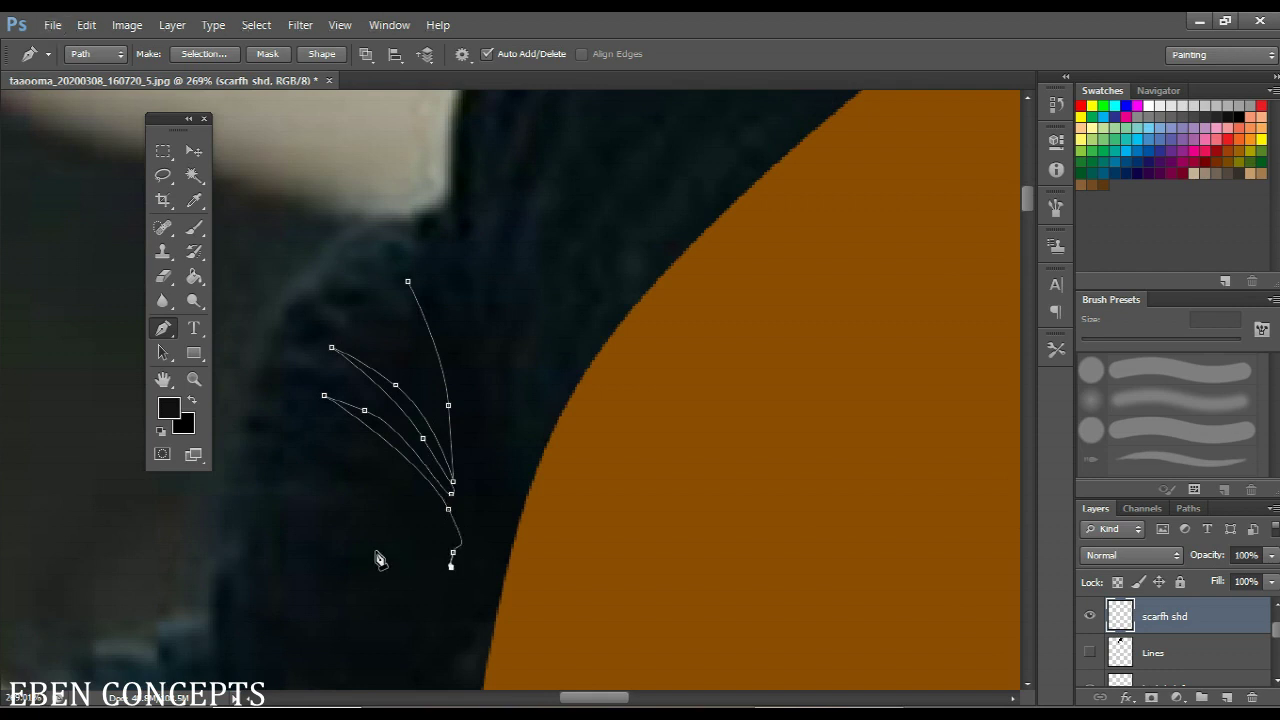
Continue the path with three long pointed folds across the lower half of the headscarf's bun
left_click_drag(355, 547, 405, 357)
left_click(258, 491)
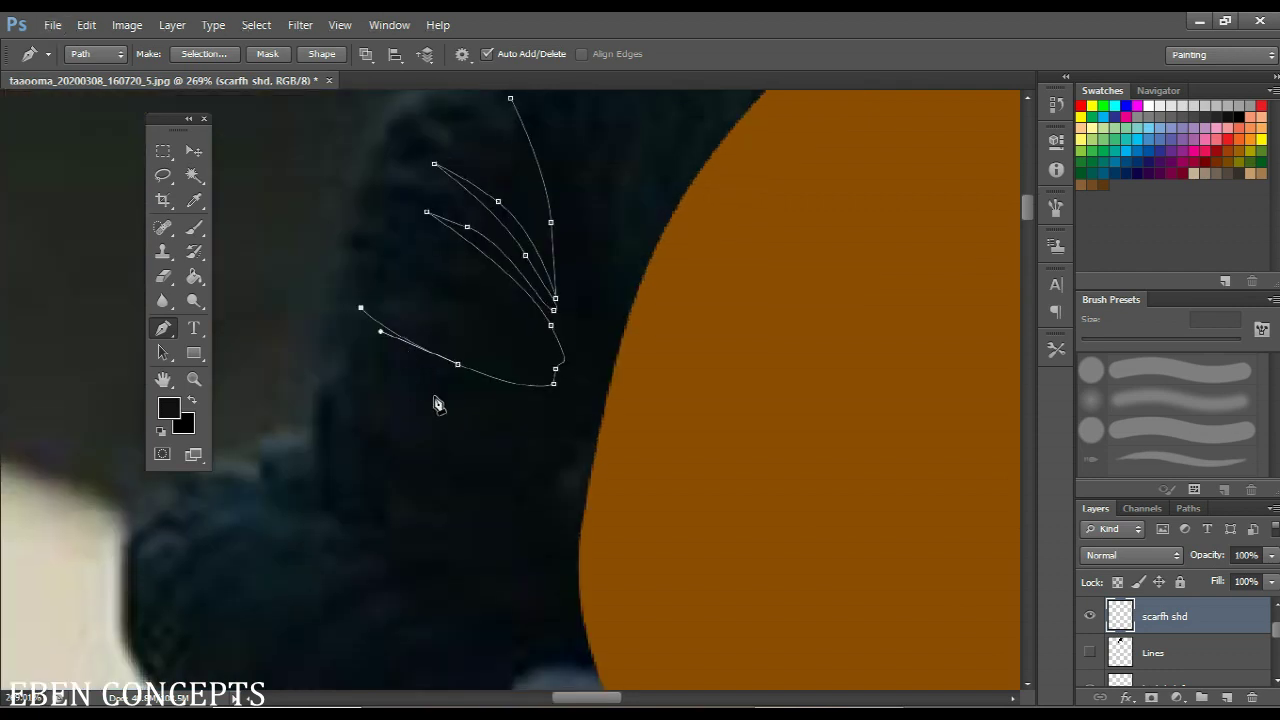
left_click_drag(485, 394, 457, 437)
left_click(546, 409)
left_click(378, 413)
left_click_drag(355, 396, 338, 377)
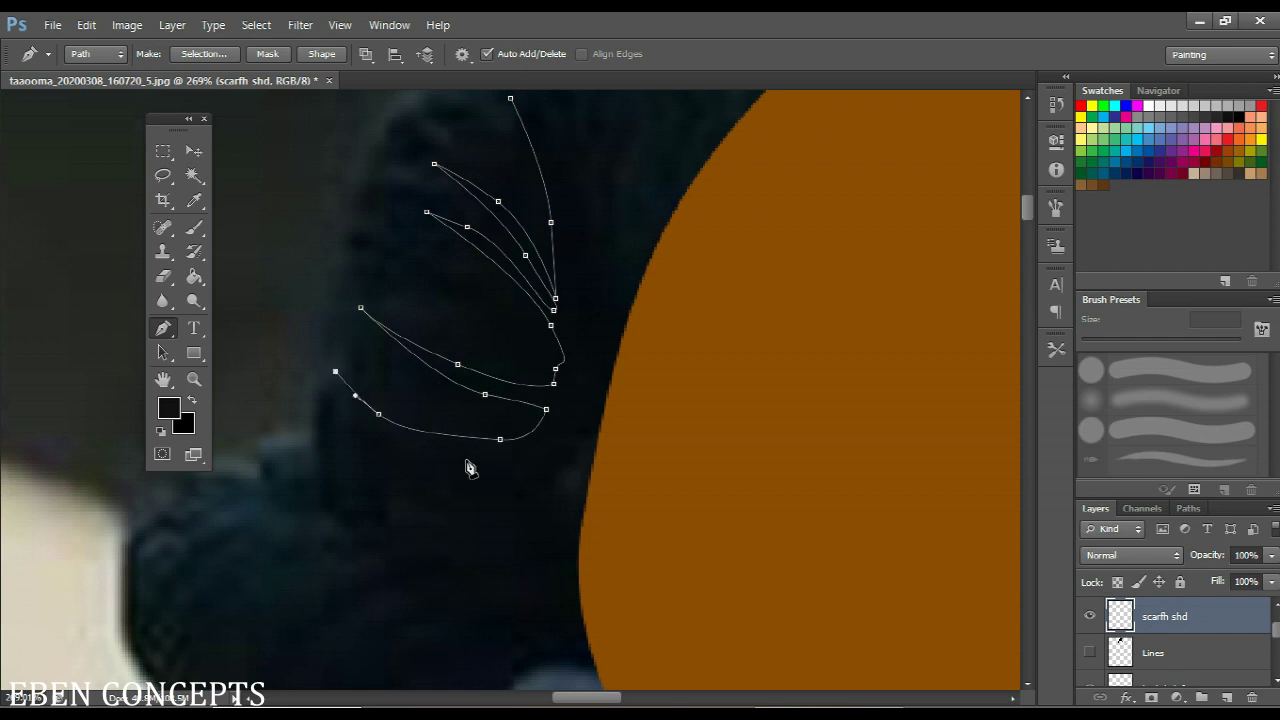
left_click_drag(470, 460, 559, 441)
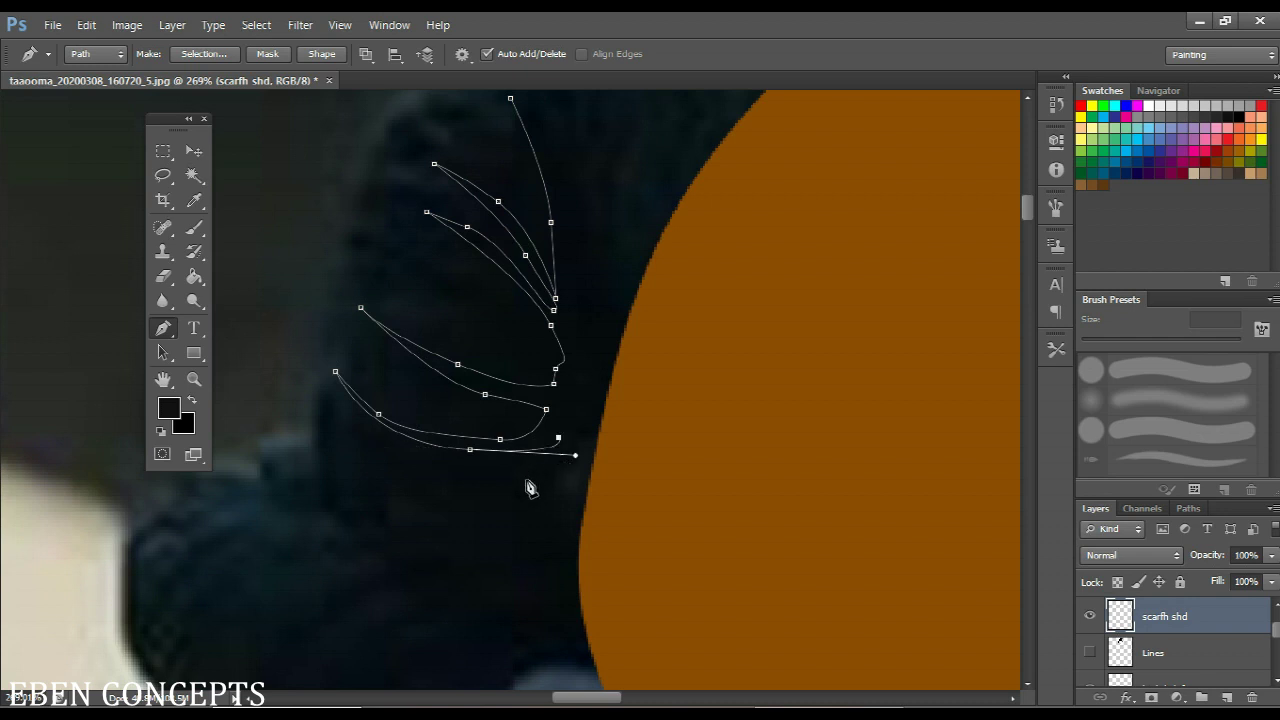
left_click_drag(518, 487, 508, 492)
left_click_drag(382, 482, 343, 466)
left_click(315, 439)
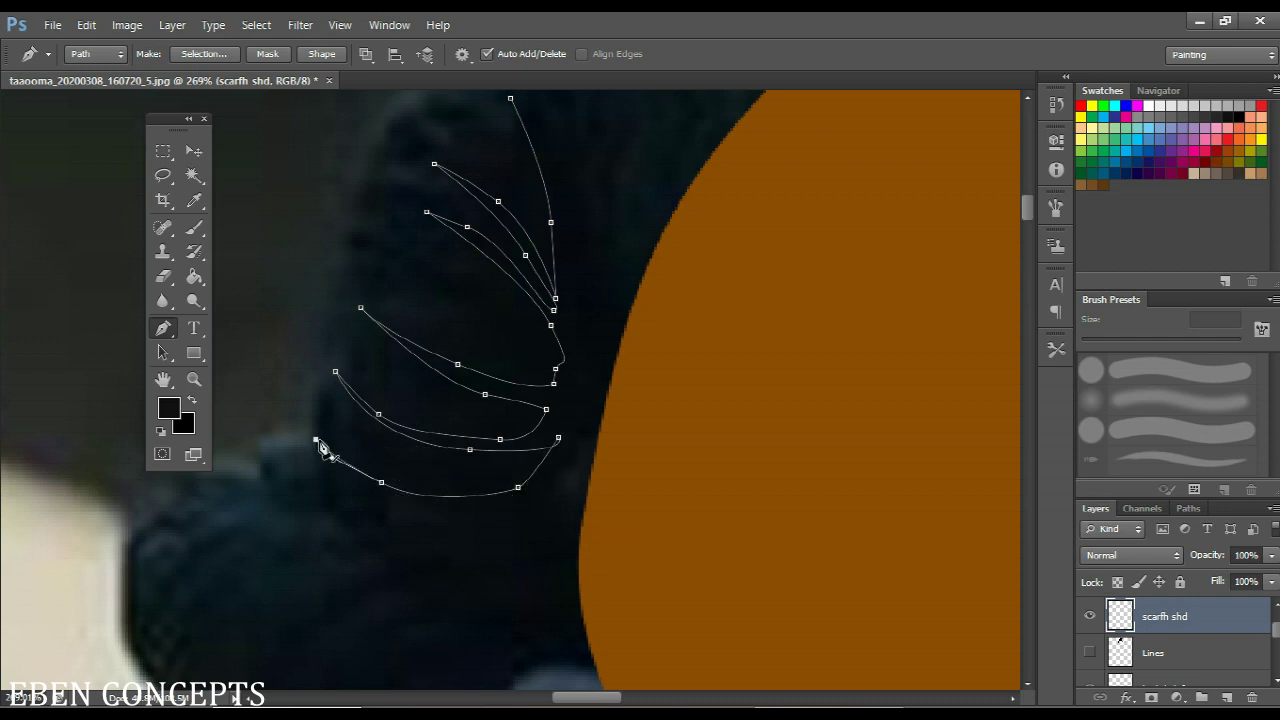
Run the path back up the bun's inner side, add two narrow spikes at its top and close it
left_click_drag(455, 515, 524, 515)
left_click_drag(571, 444, 579, 419)
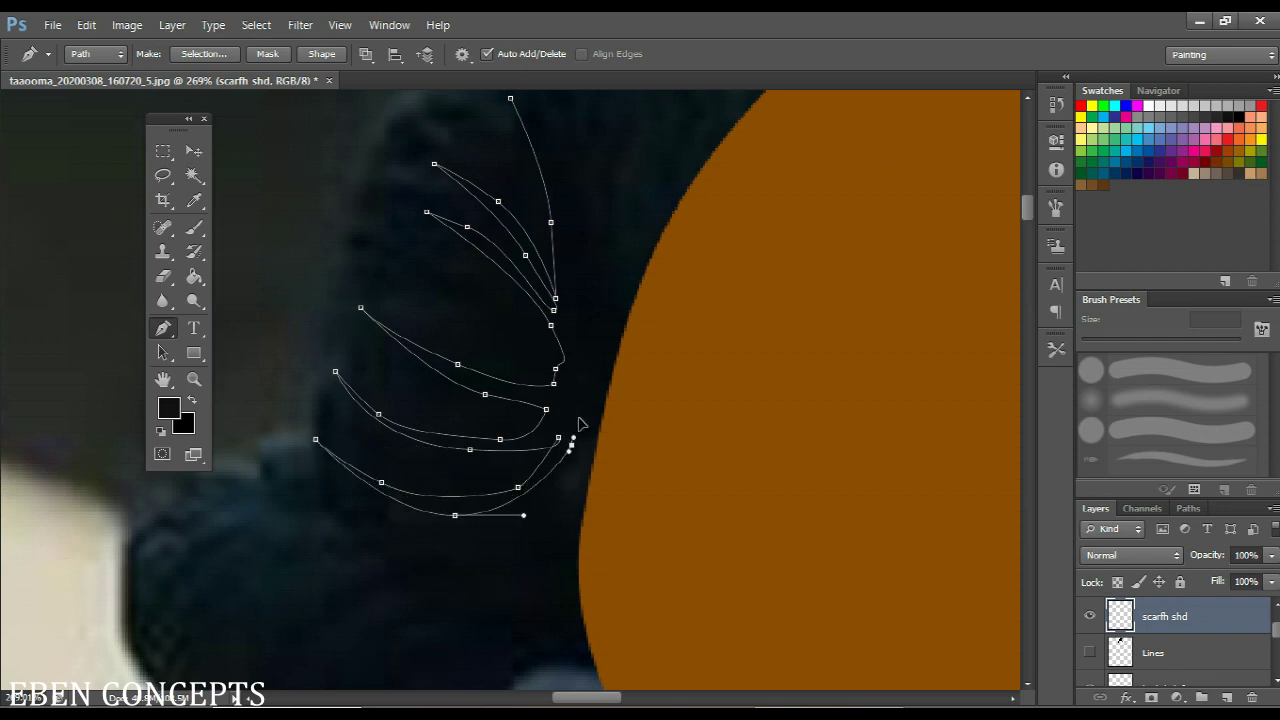
left_click_drag(583, 265, 567, 455)
left_click_drag(545, 307, 542, 277)
left_click(540, 269)
left_click_drag(538, 344, 545, 410)
left_click(550, 435)
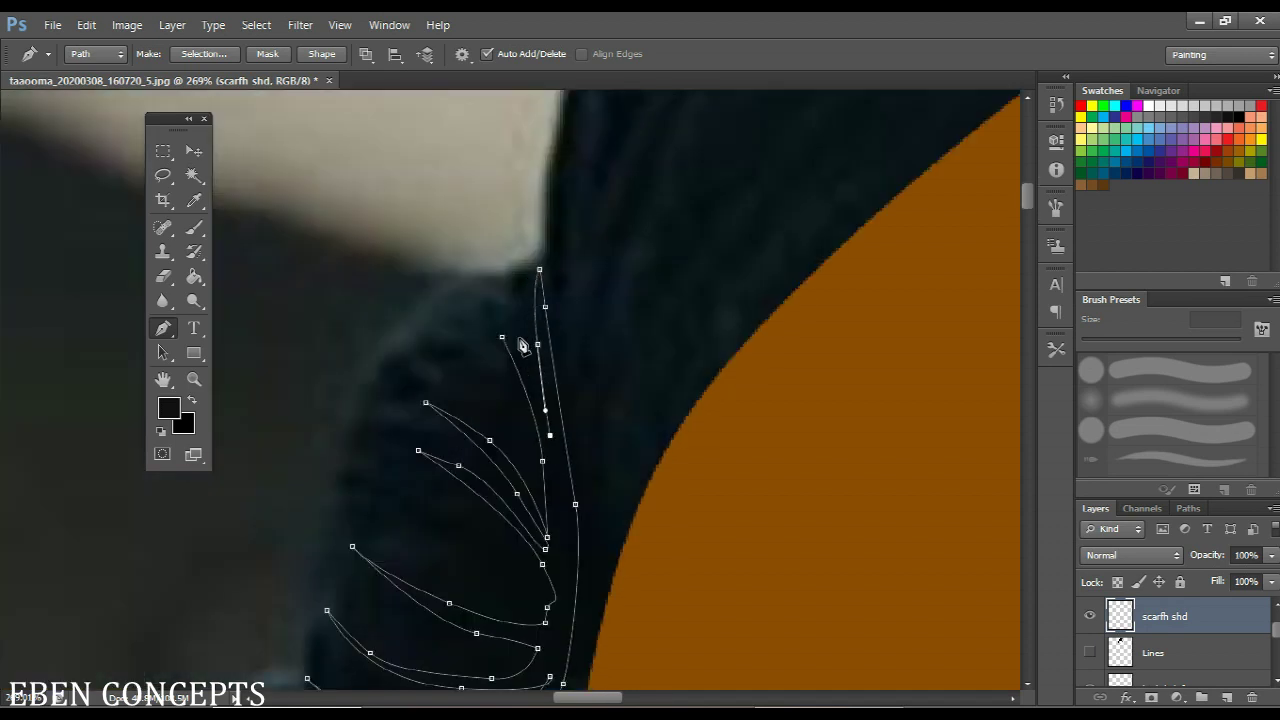
left_click_drag(520, 337, 494, 297)
left_click(487, 291)
left_click(502, 337)
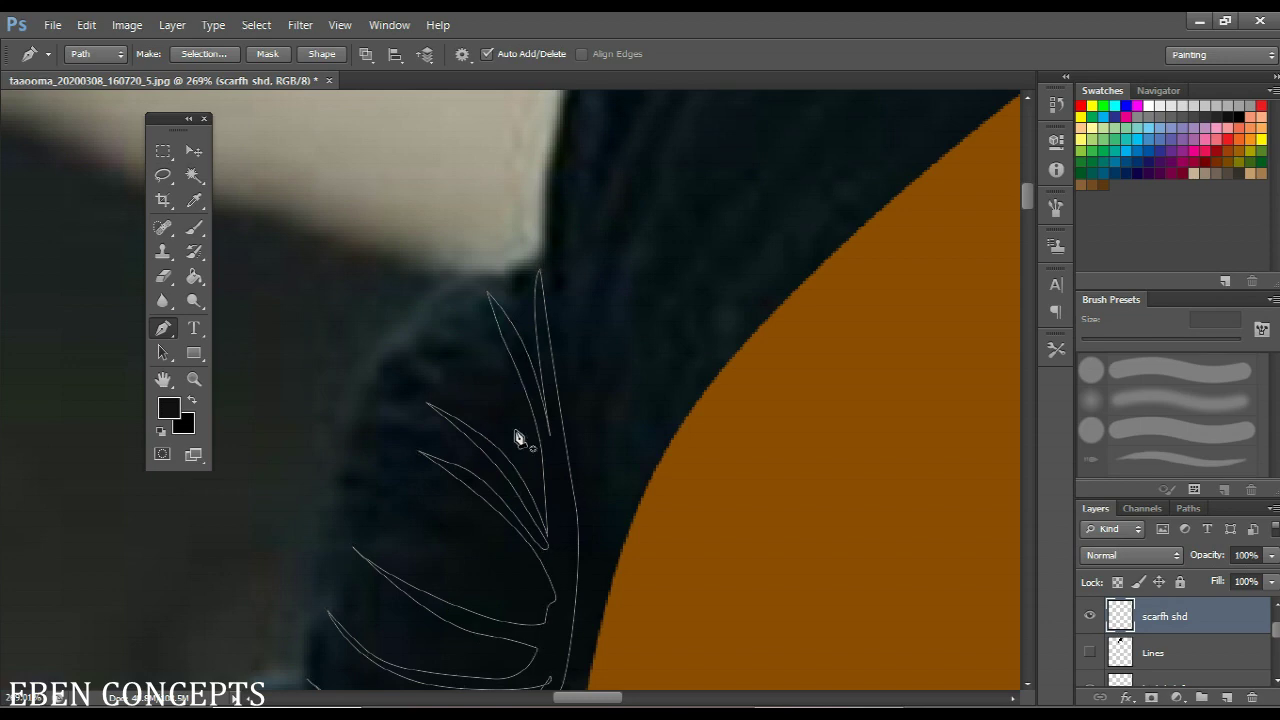
Start a second path on the scarf's lower knot, tracing its first two curved, pointed folds
scroll(532, 505, "down", 6)
left_click_drag(529, 514, 559, 365)
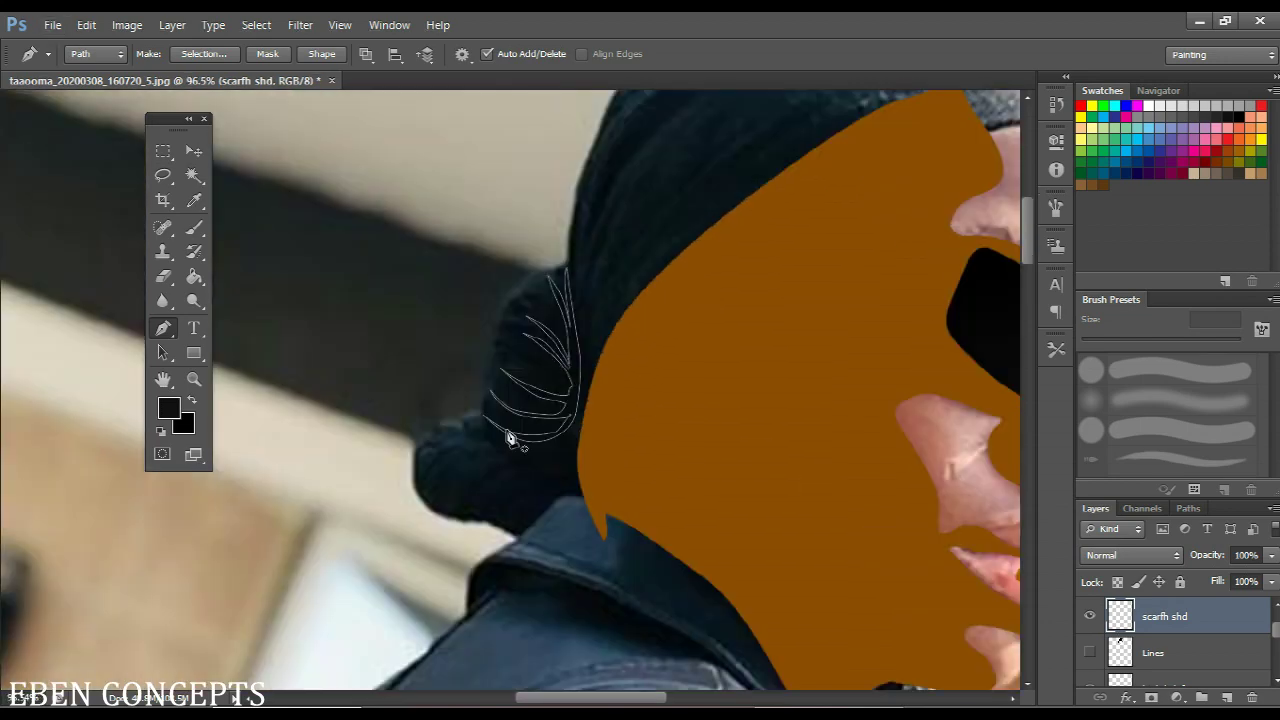
scroll(482, 462, "up", 3)
left_click_drag(407, 457, 389, 480)
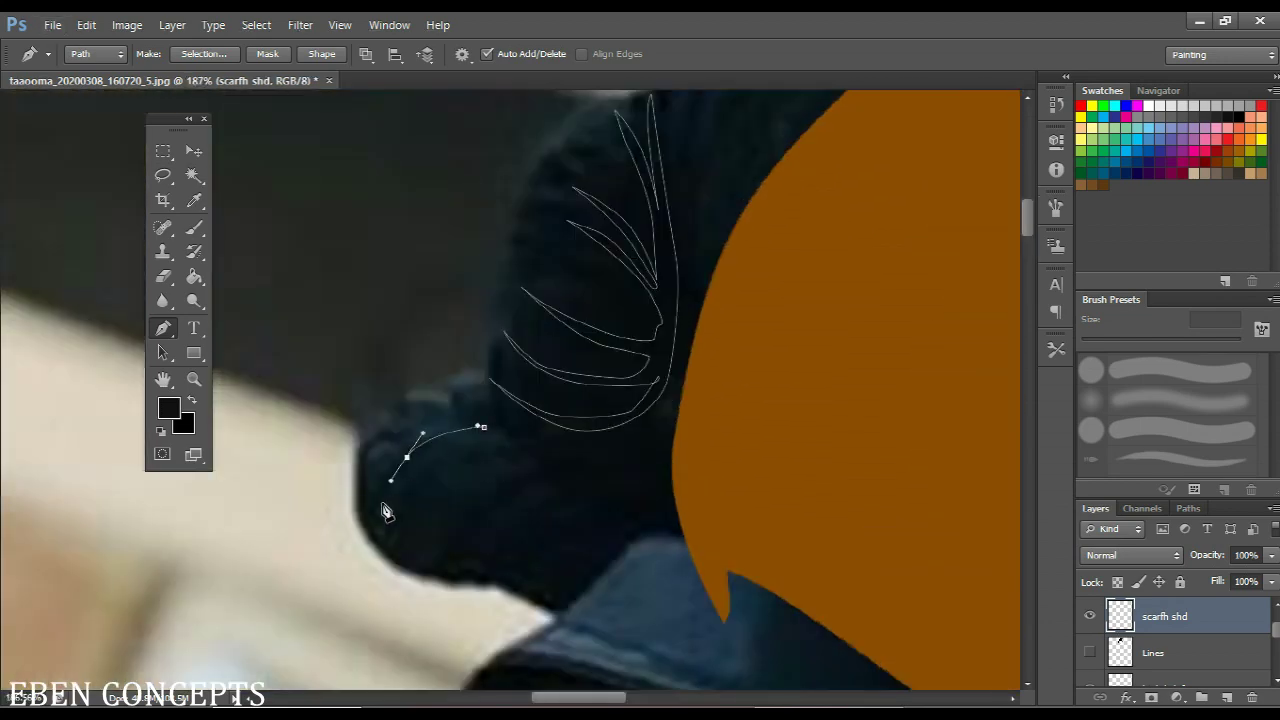
left_click(382, 502)
left_click_drag(458, 443, 500, 436)
left_click(506, 435)
left_click_drag(429, 503, 427, 522)
left_click(518, 441)
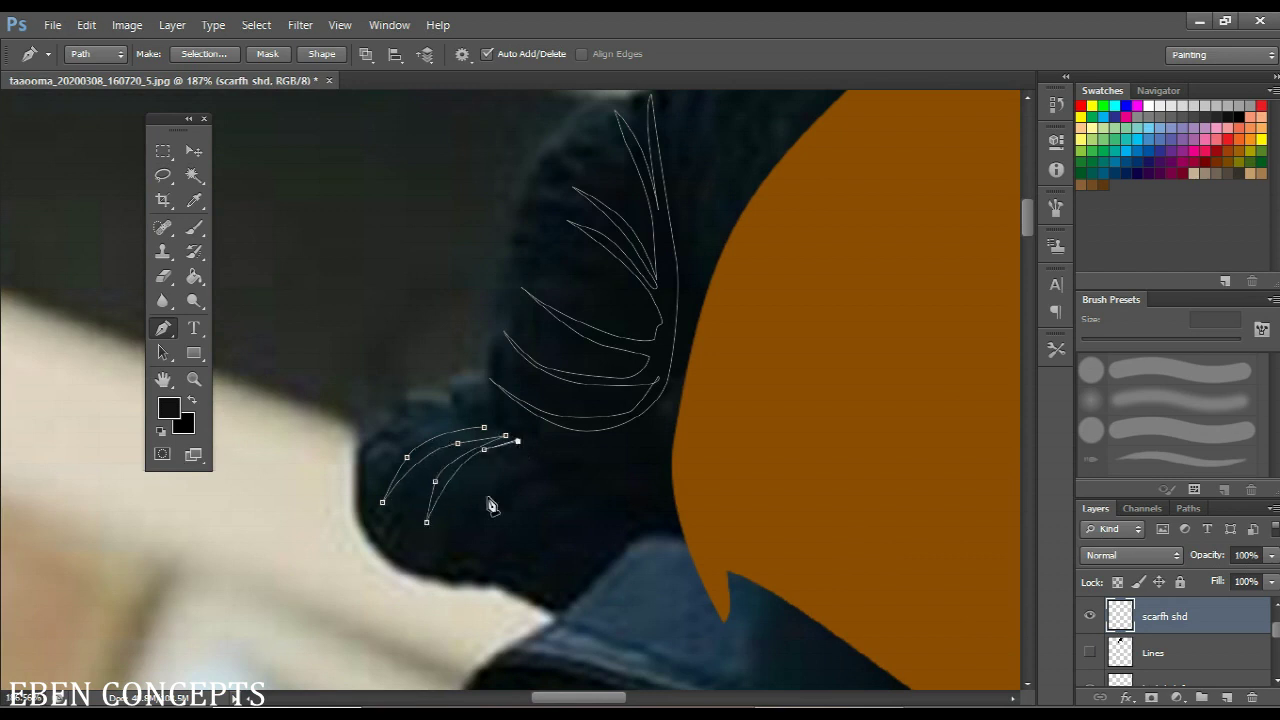
Add two more downward-pointing folds to the lower knot's path and close it
left_click_drag(486, 502, 482, 542)
left_click(482, 543)
left_click(530, 453)
left_click_drag(516, 458, 546, 458)
left_click(518, 504)
left_click(522, 546)
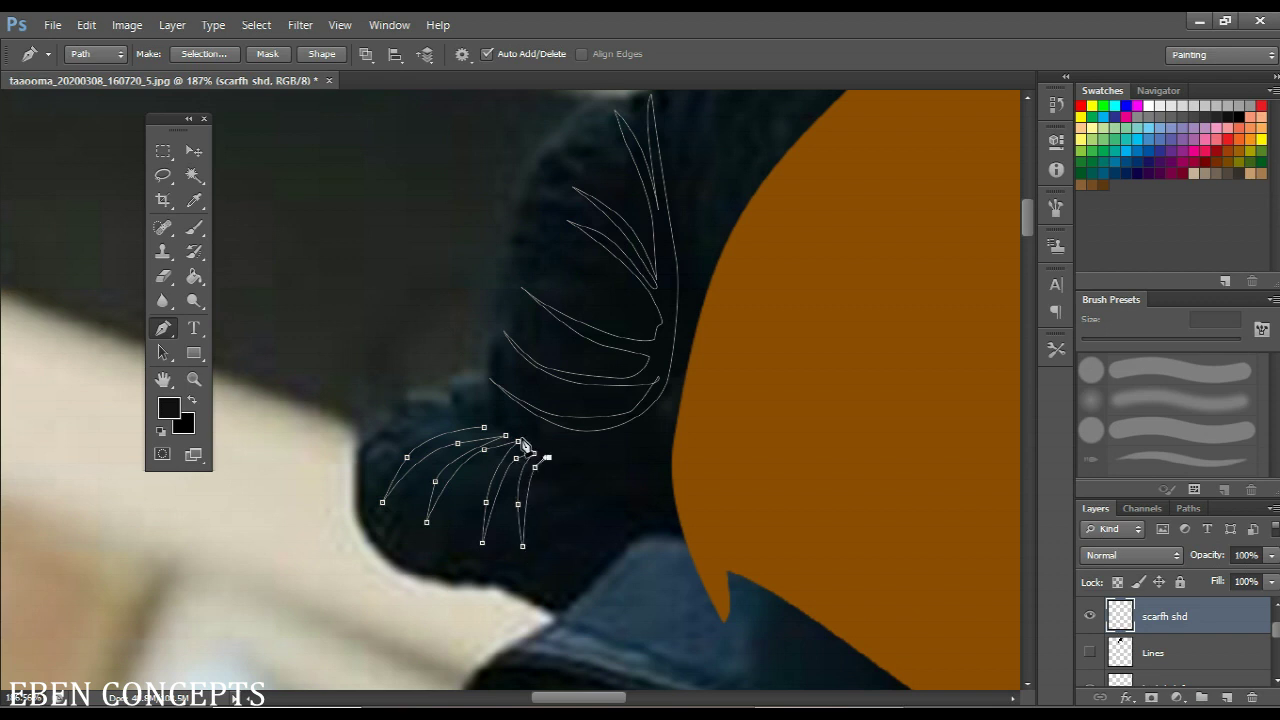
left_click(484, 428)
Trace the upper edge of a long curved crease from above the bun toward the top of the headscarf
scroll(493, 440, "down", 1)
scroll(490, 440, "down", 2)
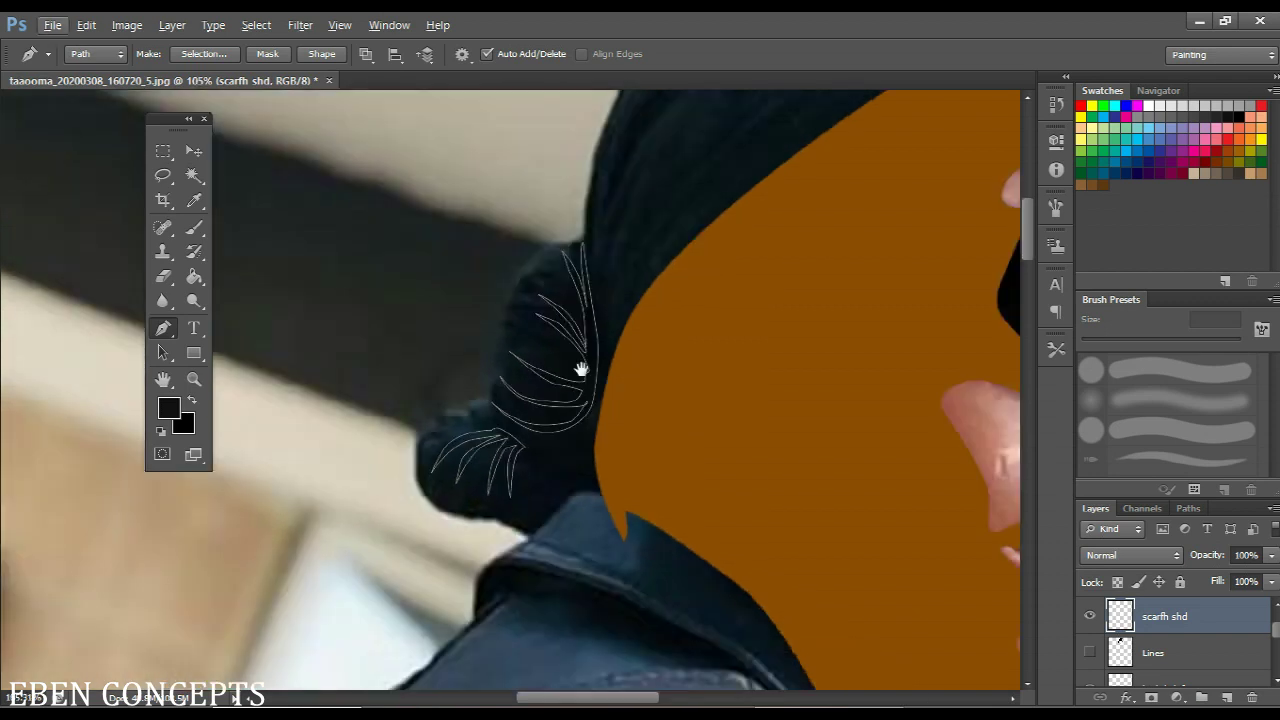
left_click_drag(580, 369, 568, 555)
left_click_drag(589, 400, 598, 364)
left_click_drag(645, 284, 788, 169)
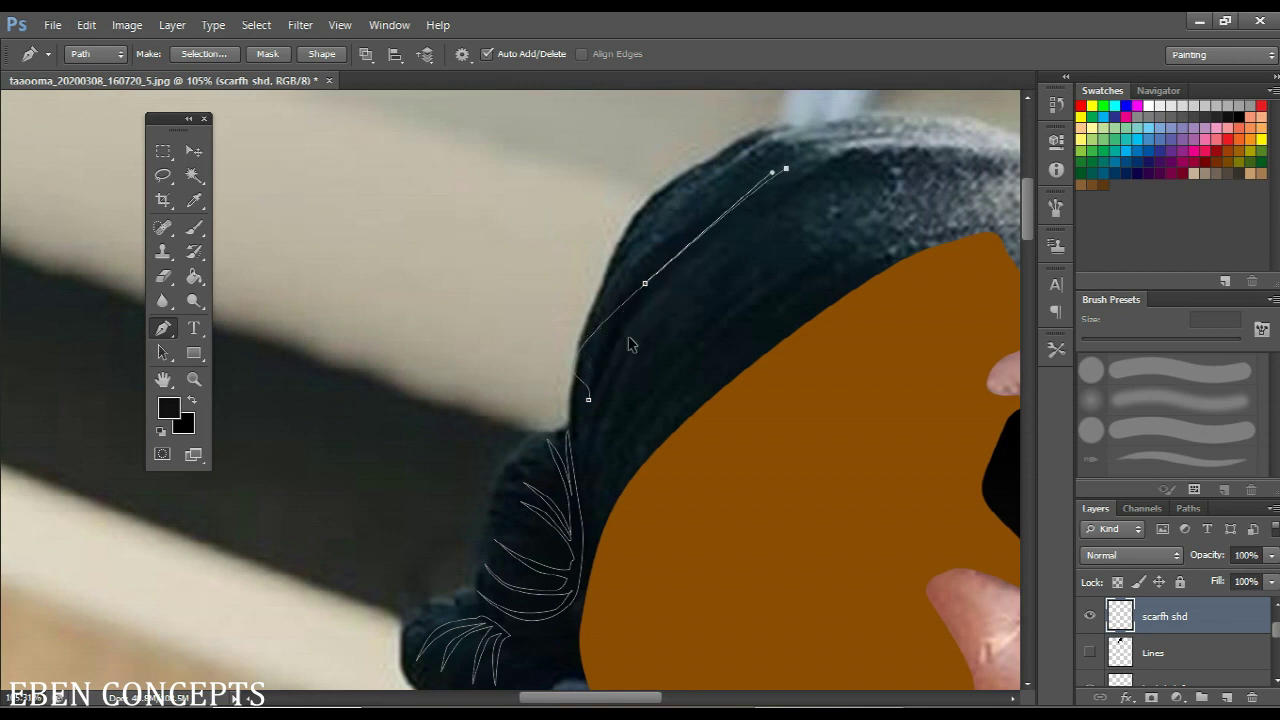
key("ctrl+alt+z")
key("ctrl+alt+z")
left_click_drag(723, 229, 850, 160)
left_click(849, 160)
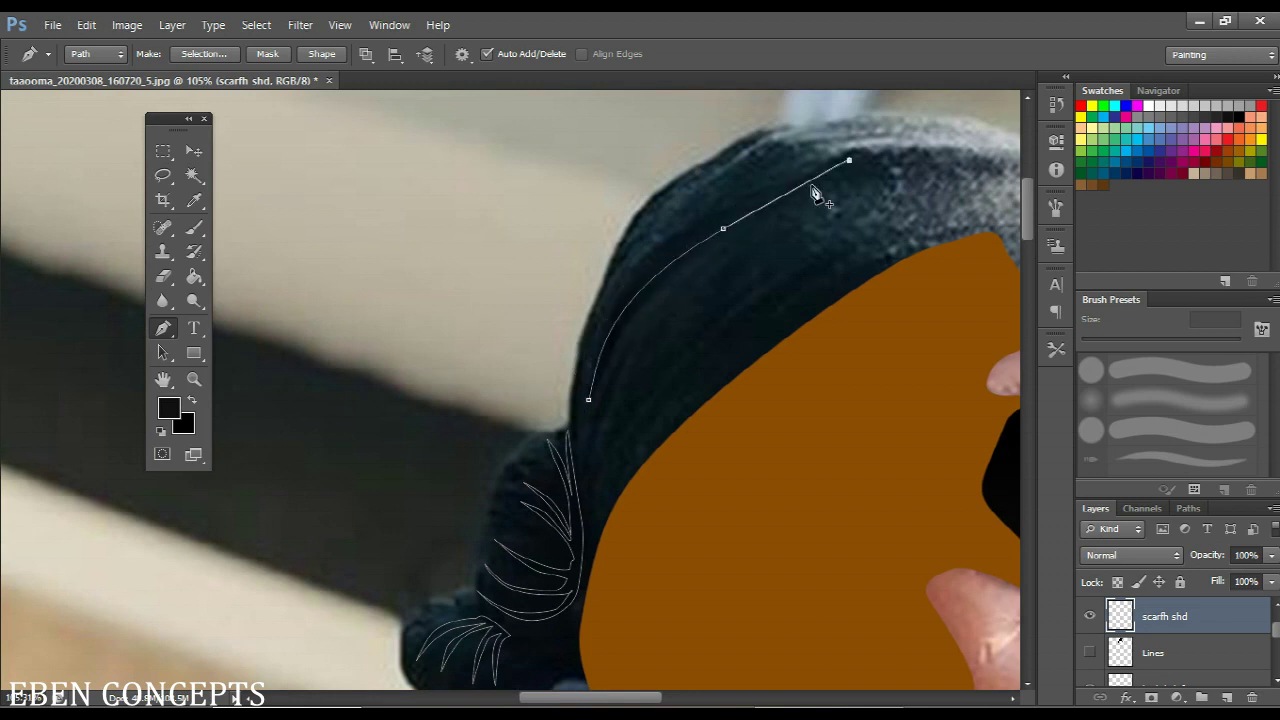
Trace the lower edge of the long outer crease back to its starting point, closing it as a thin sliver
left_click_drag(660, 289, 597, 384)
scroll(607, 401, "up", 3)
scroll(607, 401, "up", 1)
key("ctrl+alt+z")
left_click_drag(668, 312, 606, 460)
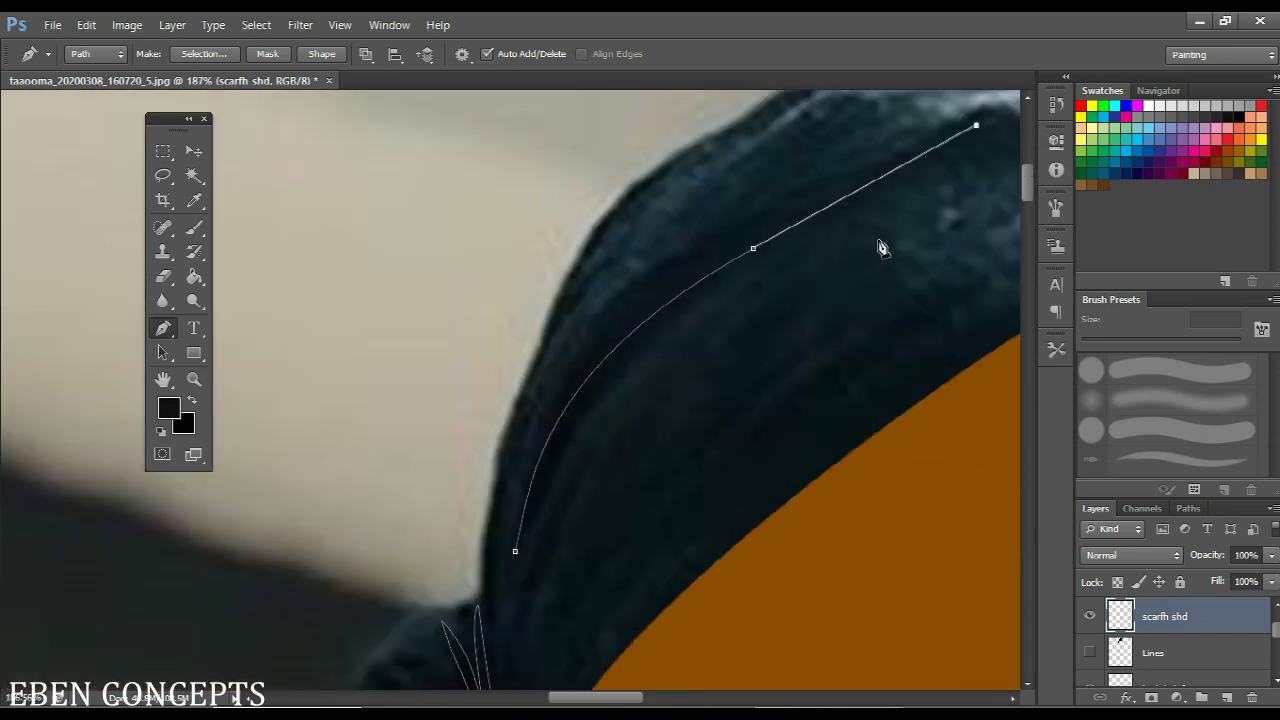
left_click_drag(805, 230, 759, 256)
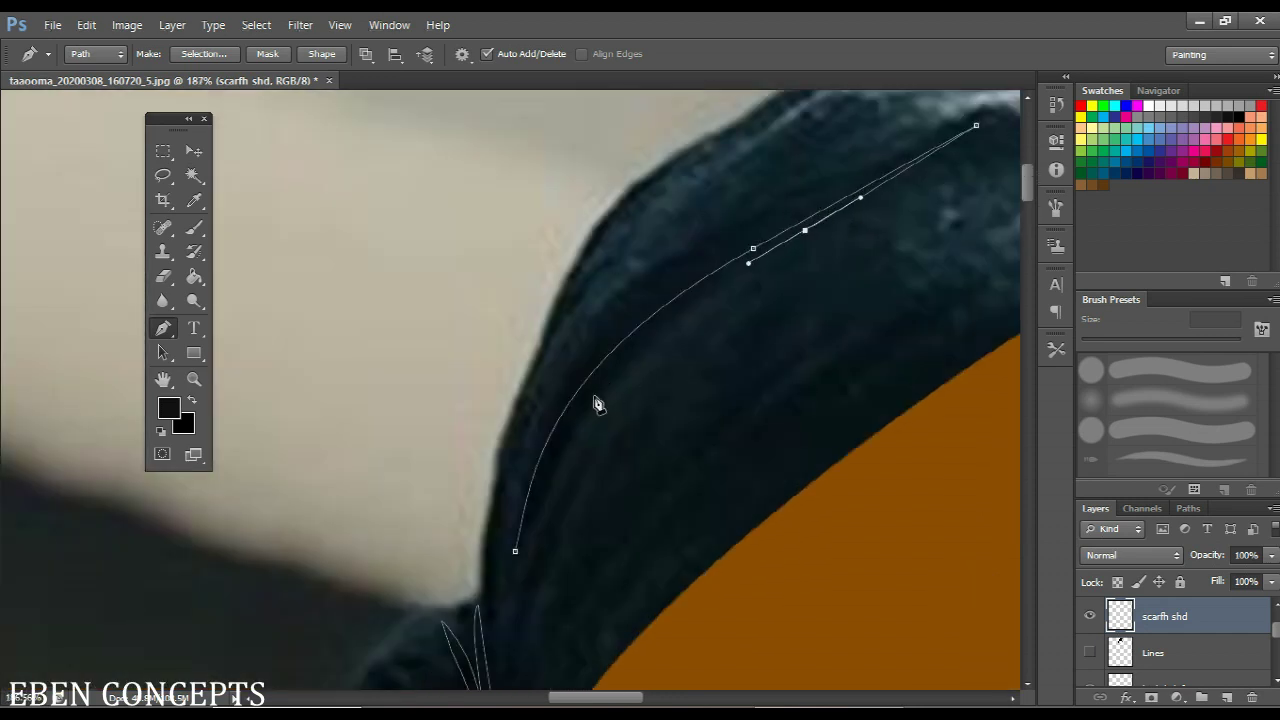
left_click_drag(580, 408, 544, 480)
left_click(516, 552)
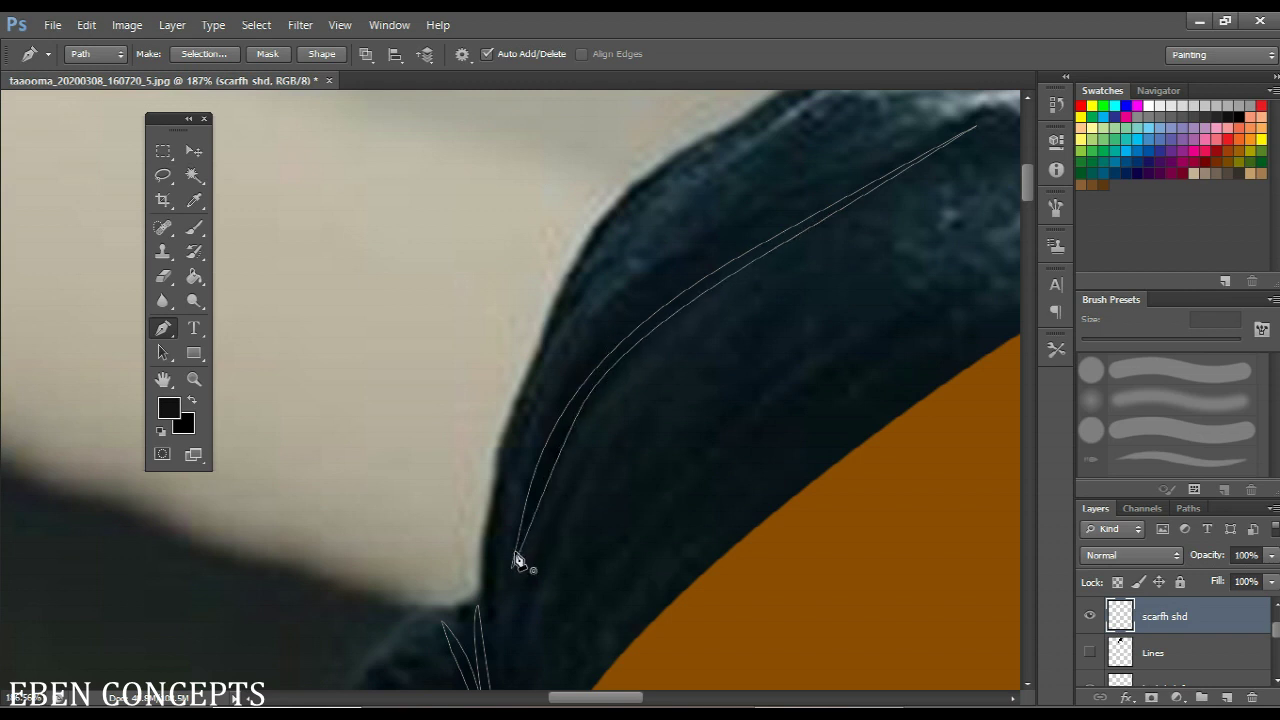
Draw a closed thin crease path along the headscarf near the edge of the face
scroll(525, 560, "down", 3)
left_click(536, 597)
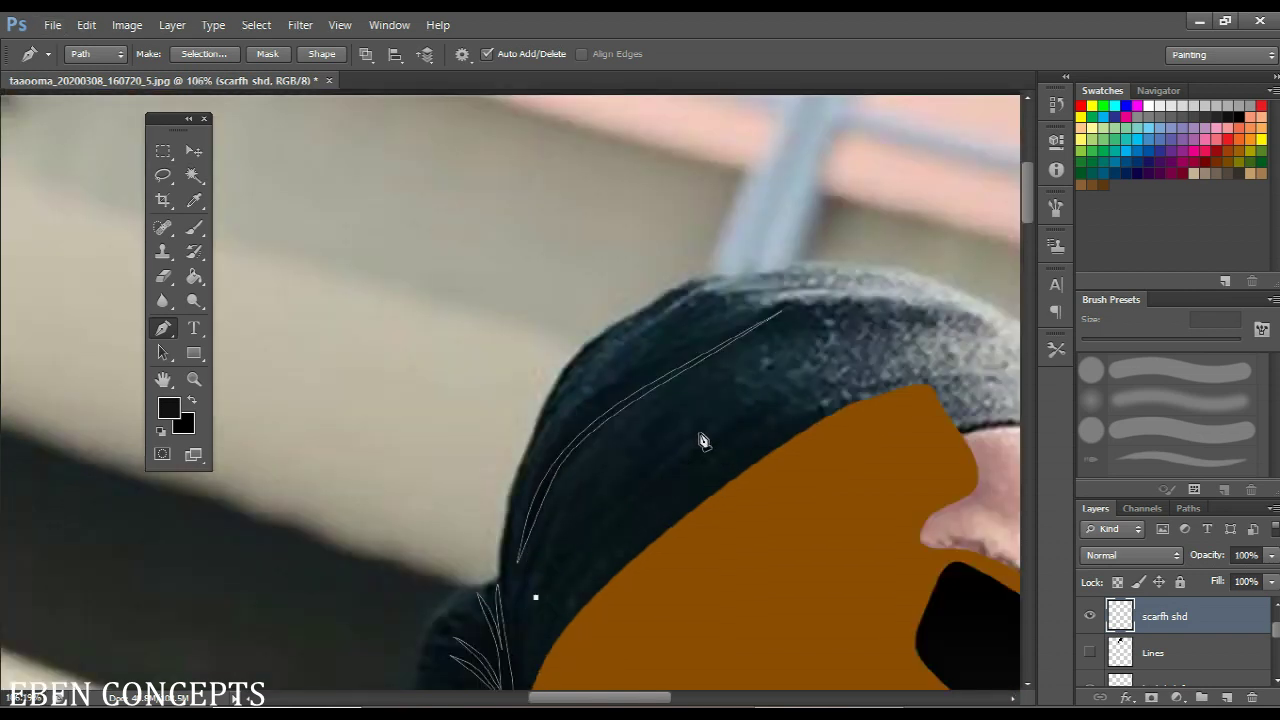
mouse_move(706, 429)
left_mouse_down()
mouse_move(799, 371)
mouse_move(717, 431)
left_mouse_up()
scroll(795, 380, "up", 2)
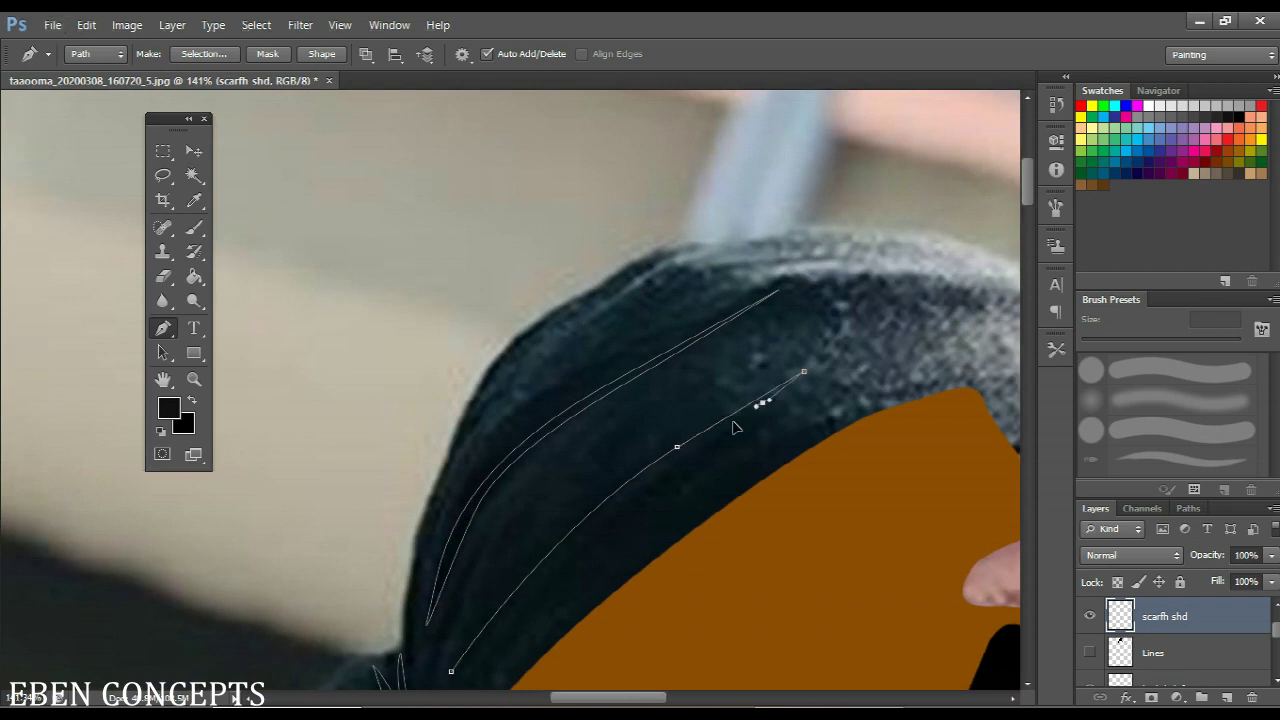
left_click(452, 670)
Draw another closed thin crease path just above the crease nearest the face
left_click(450, 649)
left_click_drag(660, 428, 808, 340)
left_click_drag(551, 517, 458, 645)
key("ctrl+z")
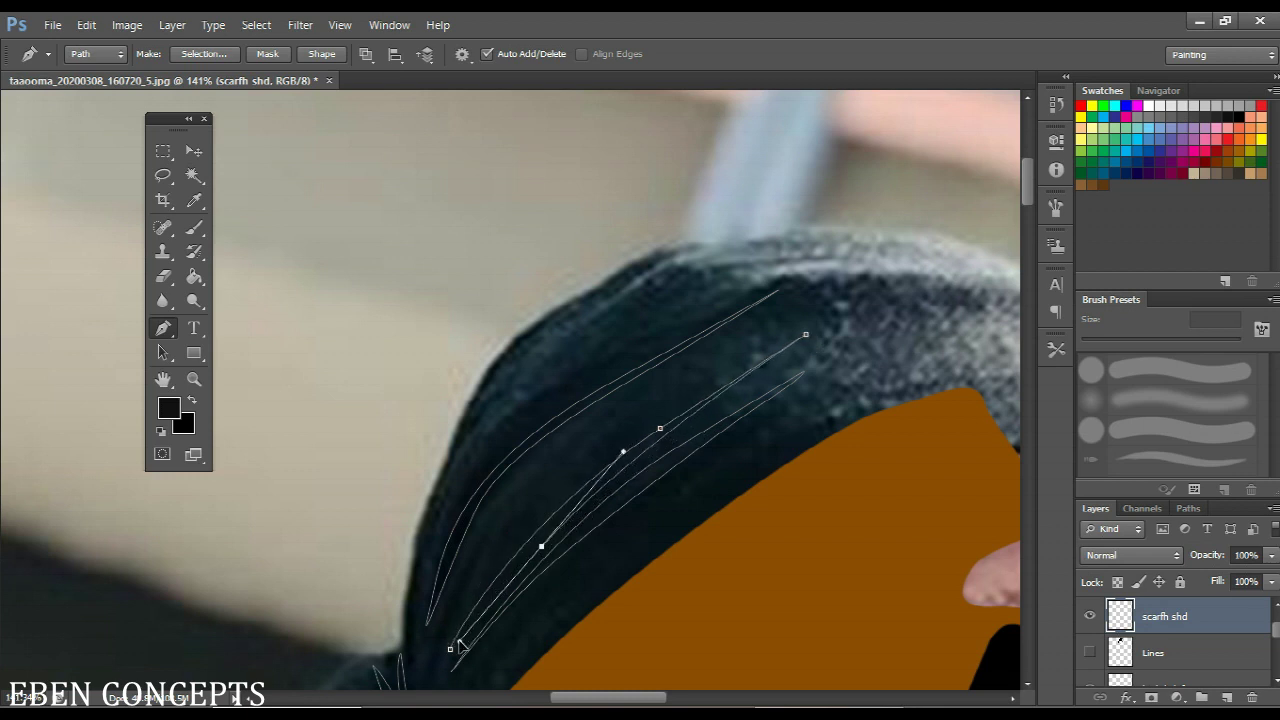
left_click(450, 649)
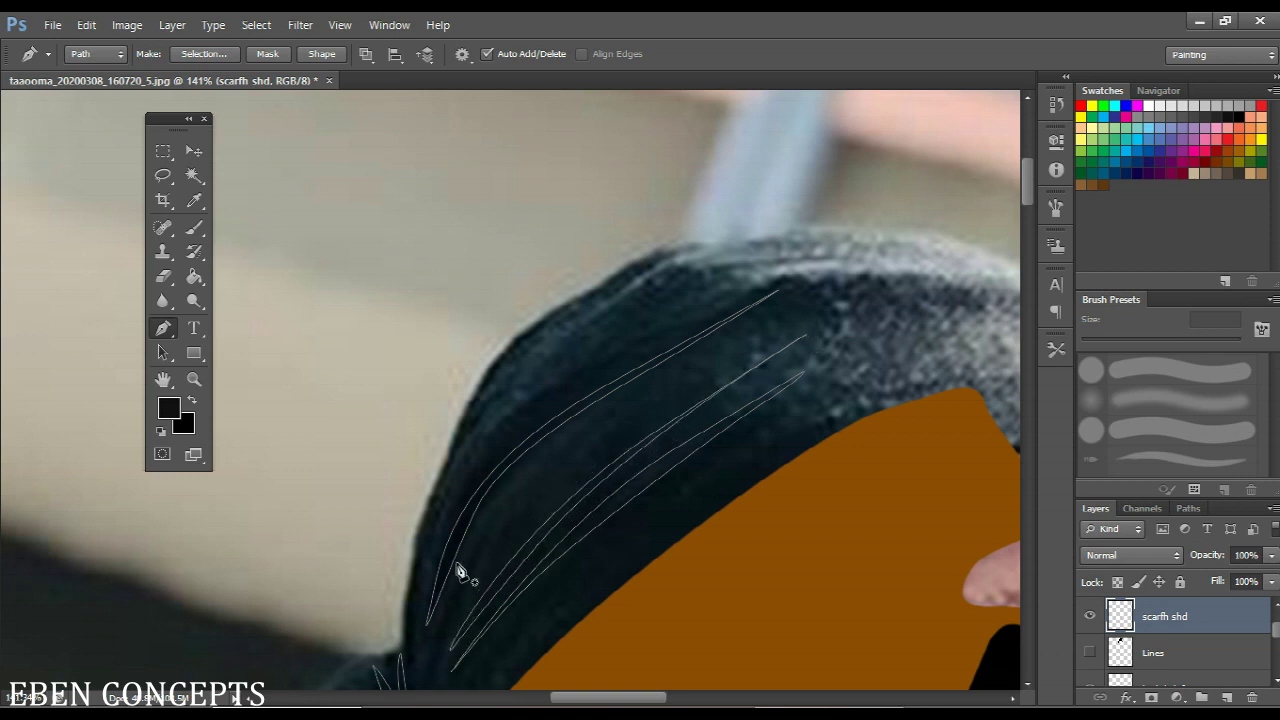
Draw a closed thin crease path in the gap between the outermost crease and the two lower ones
left_click(444, 604)
left_click_drag(679, 381, 833, 308)
left_click(830, 300)
left_click_drag(608, 437, 552, 484)
left_click(444, 606)
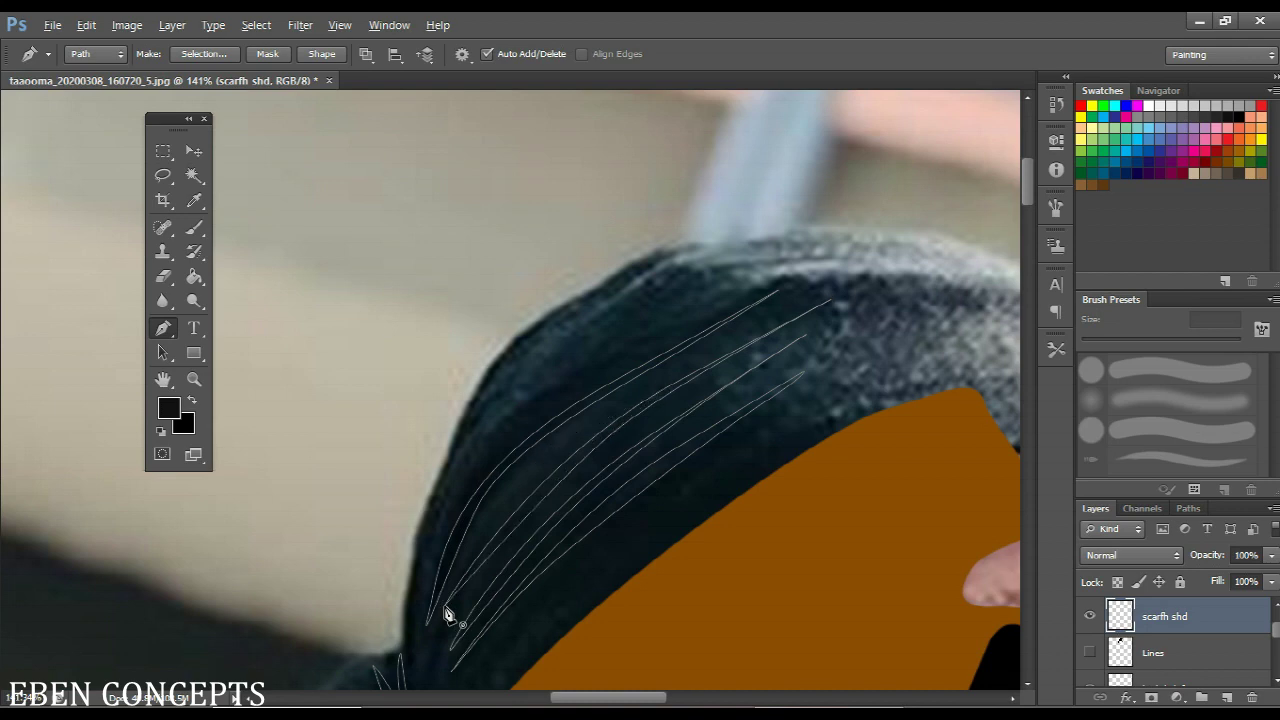
Show the Lines layer again beneath the traced headscarf creases
scroll(443, 608, "down", 4)
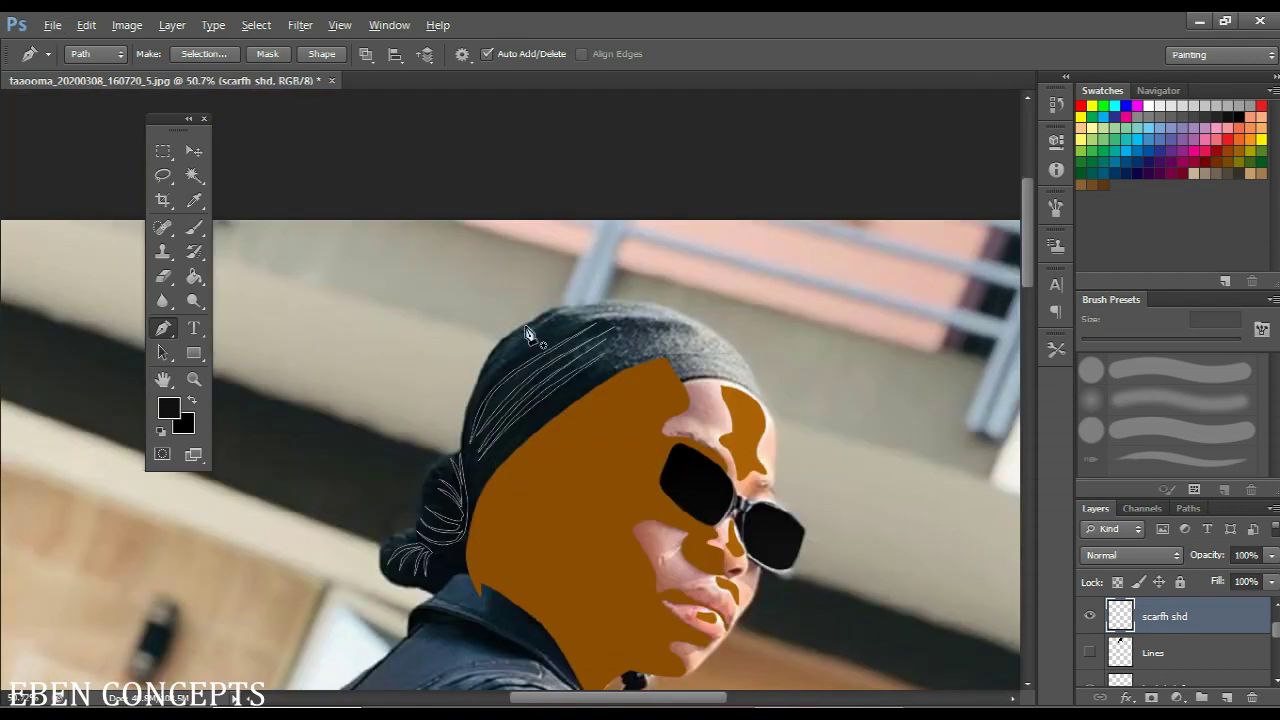
key("alt")
left_click(1089, 653)
right_click(520, 448)
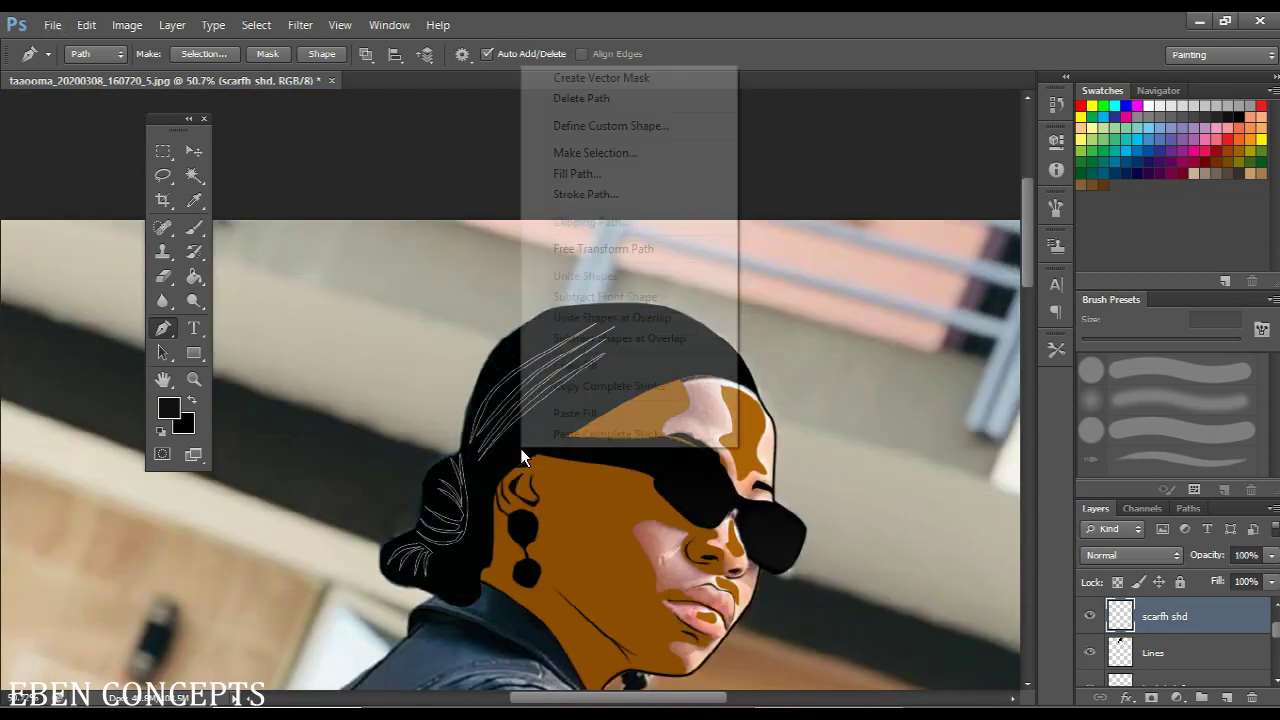
left_click(585, 194)
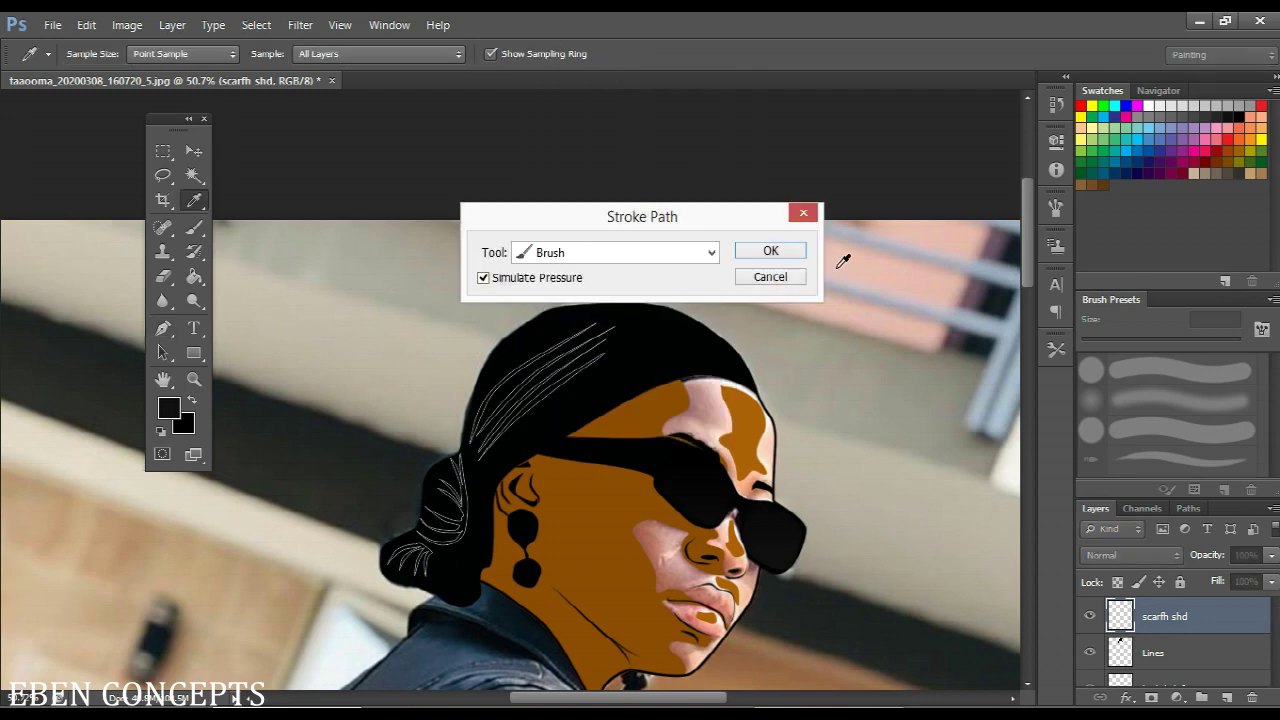
left_click(798, 276)
Fill the traced fold and crease paths on the scarfh shd layer using the Color option, and check the headscarf
right_click(797, 280)
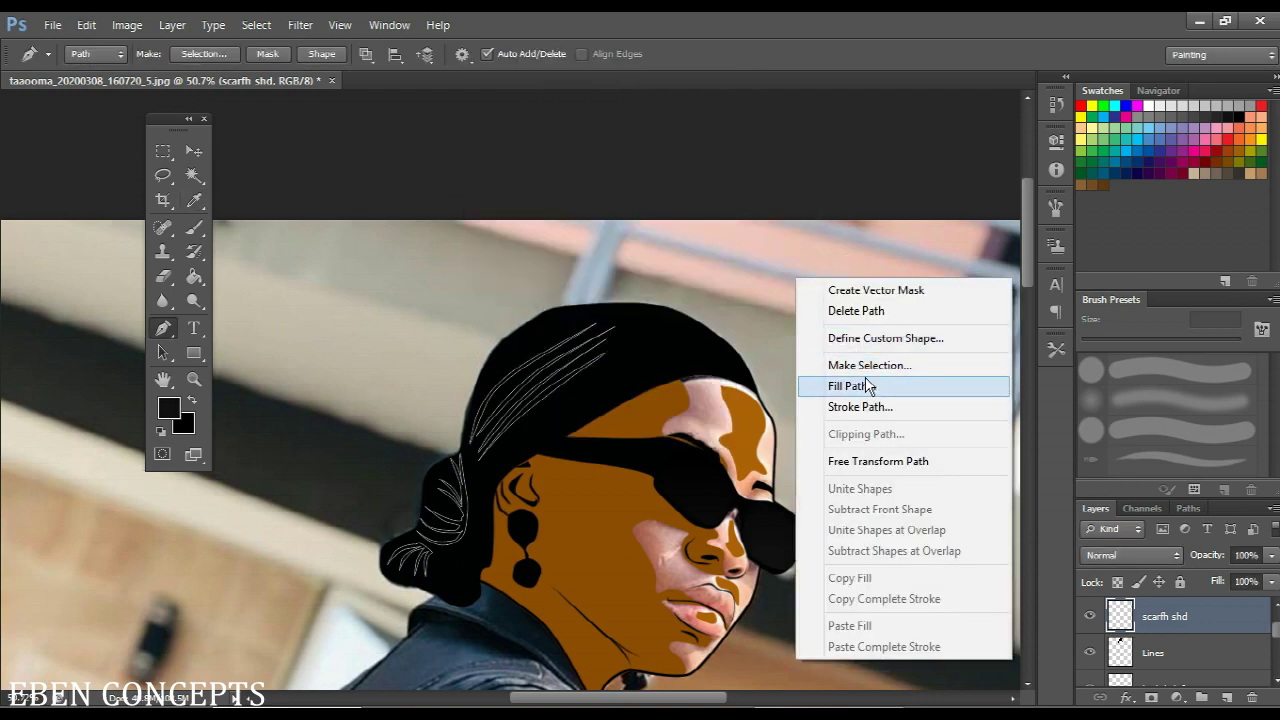
left_click(850, 386)
left_click(755, 228)
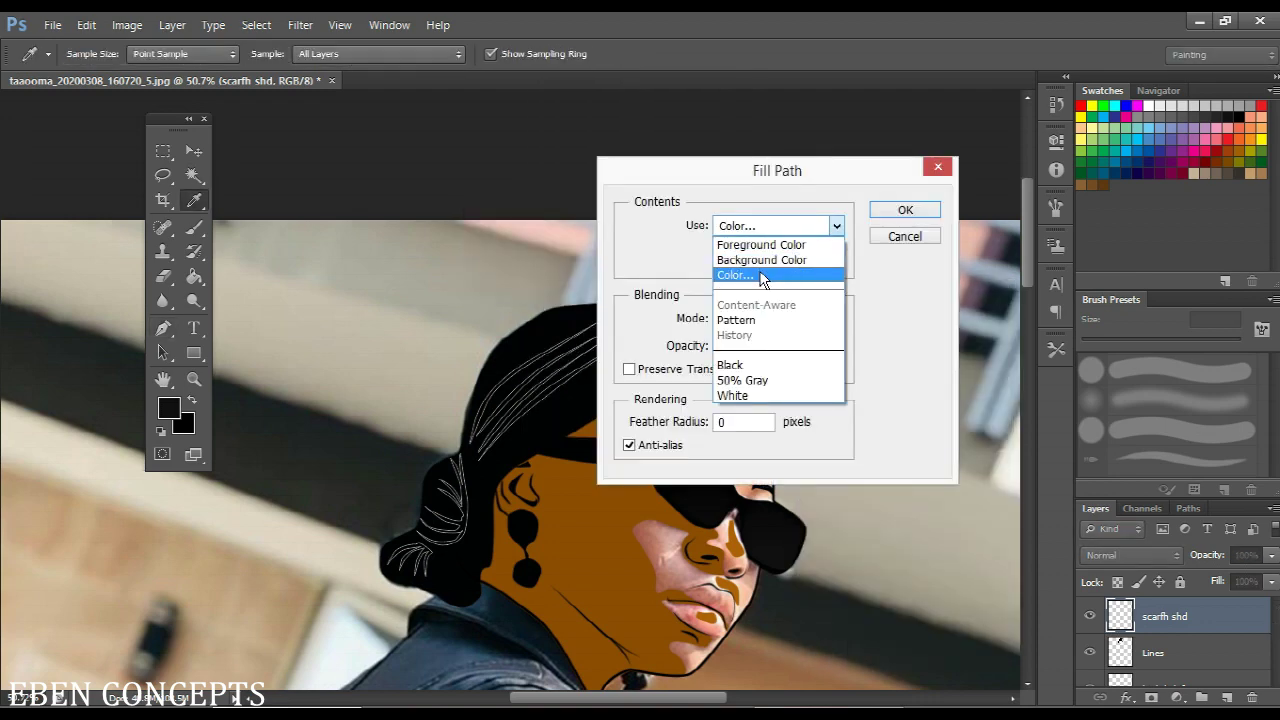
left_click(760, 276)
key("Return")
key("Return")
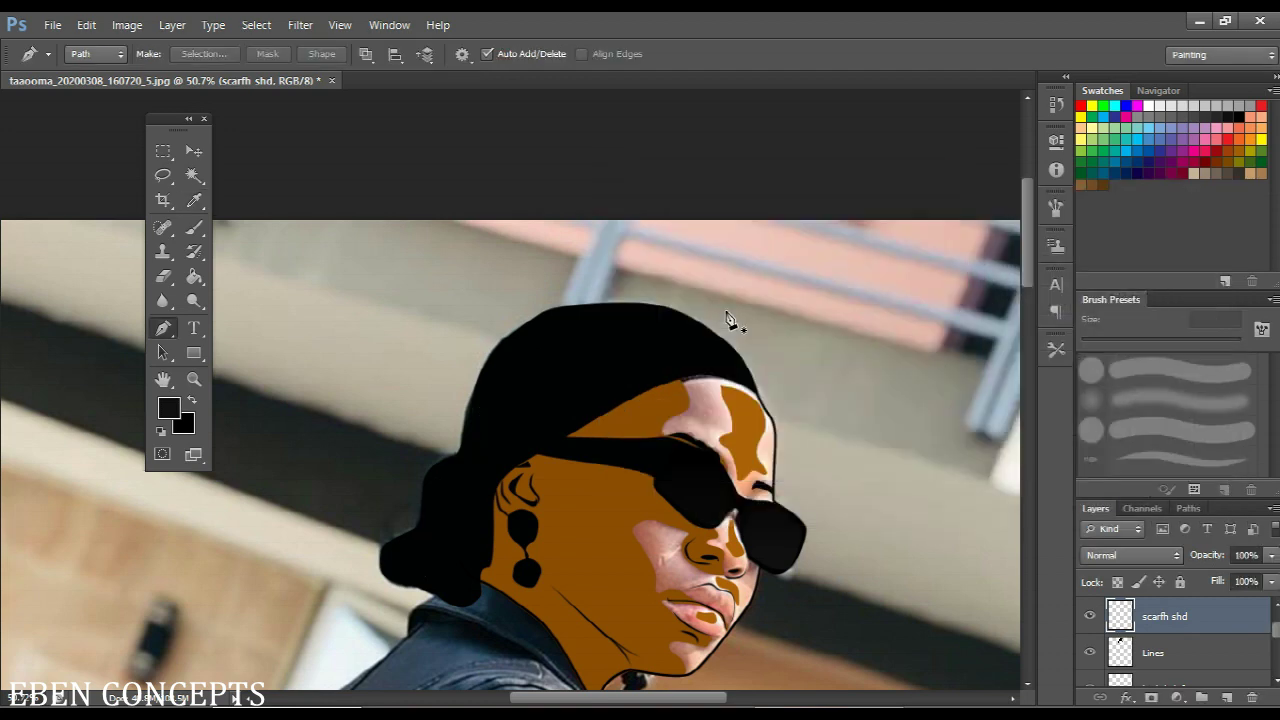
scroll(616, 329, "down", 7)
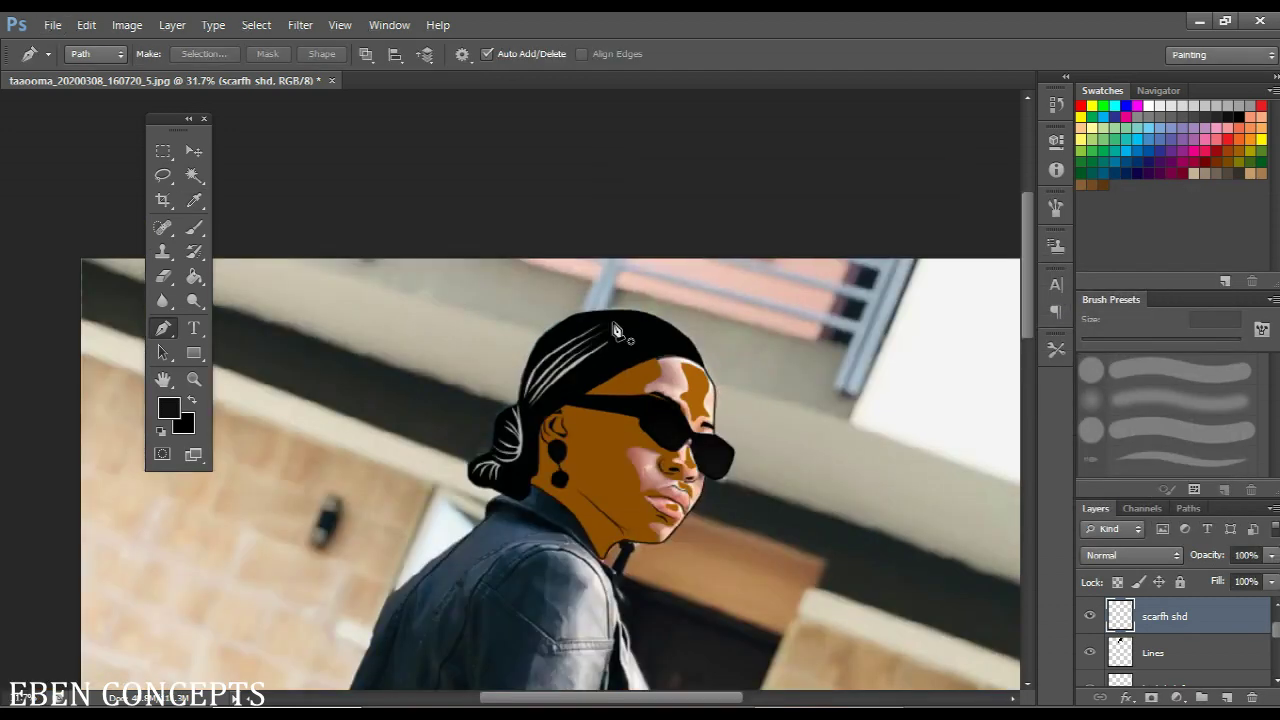
scroll(610, 321, "up", 5)
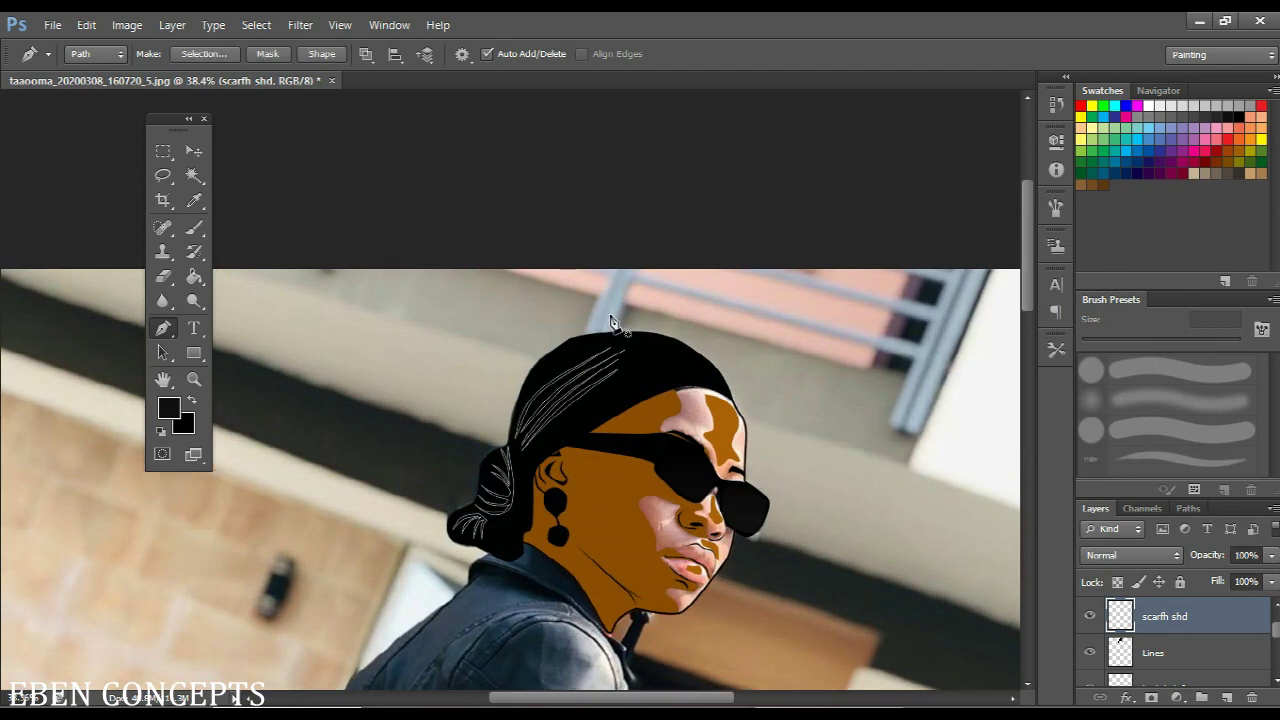
Fill all the traced headscarf crease paths with the Color option at 100% opacity and no feather
scroll(610, 320, "up", 3)
right_click(610, 320)
left_click(698, 431)
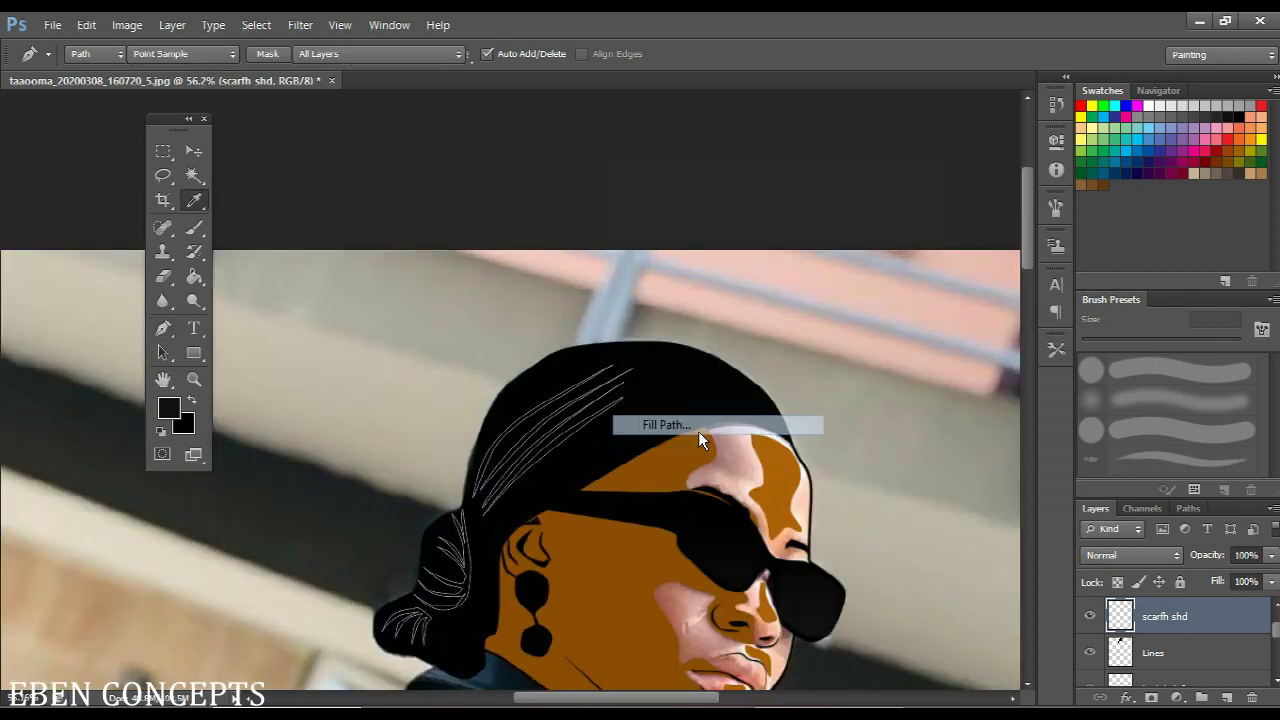
left_click(760, 228)
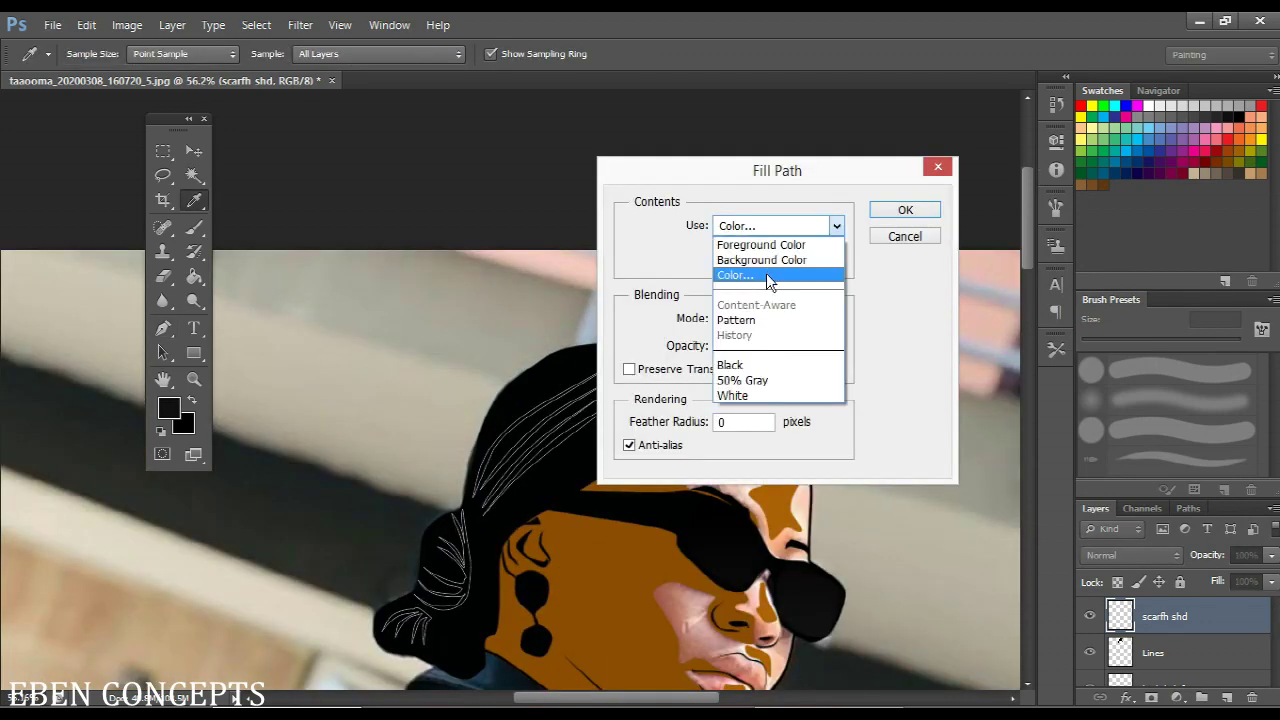
left_click(766, 273)
left_click(722, 436)
key("Return")
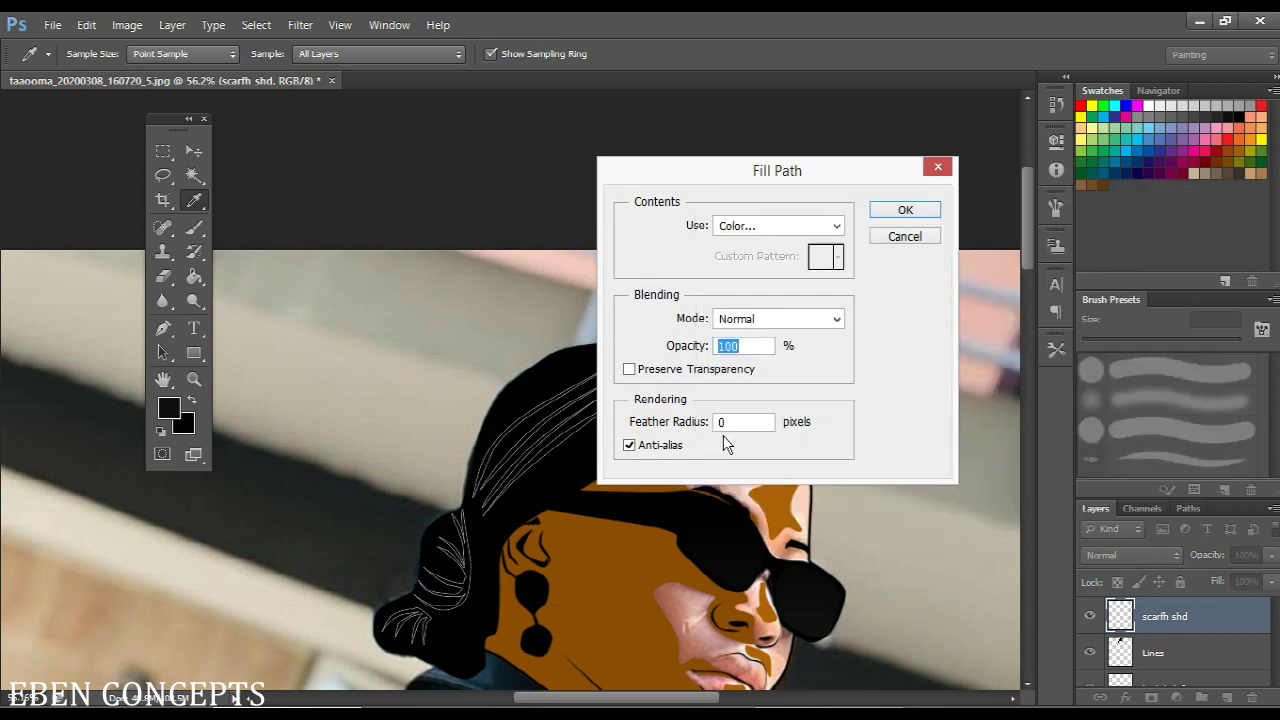
key("Return")
scroll(648, 427, "down", 8)
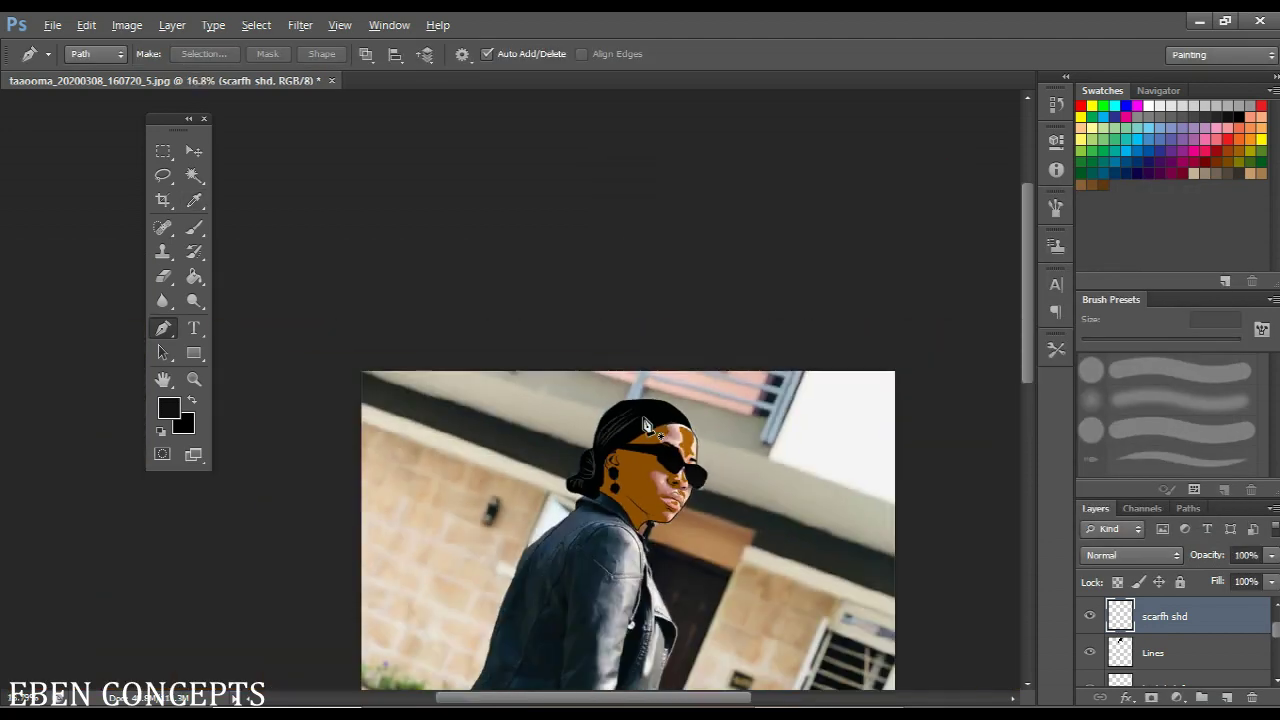
scroll(648, 427, "up", 4)
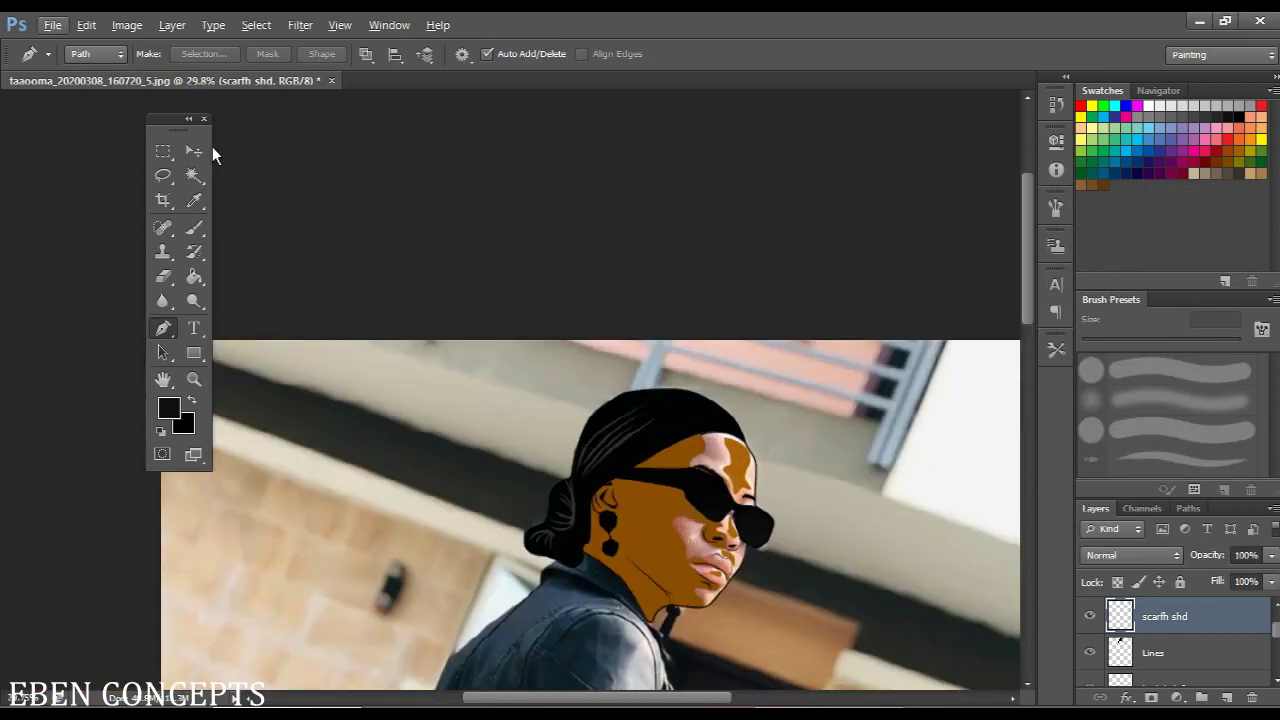
Lower the scarfh shd layer's opacity to 55% and check the crease shading across the headscarf and its knot
left_click(195, 151)
key("7")
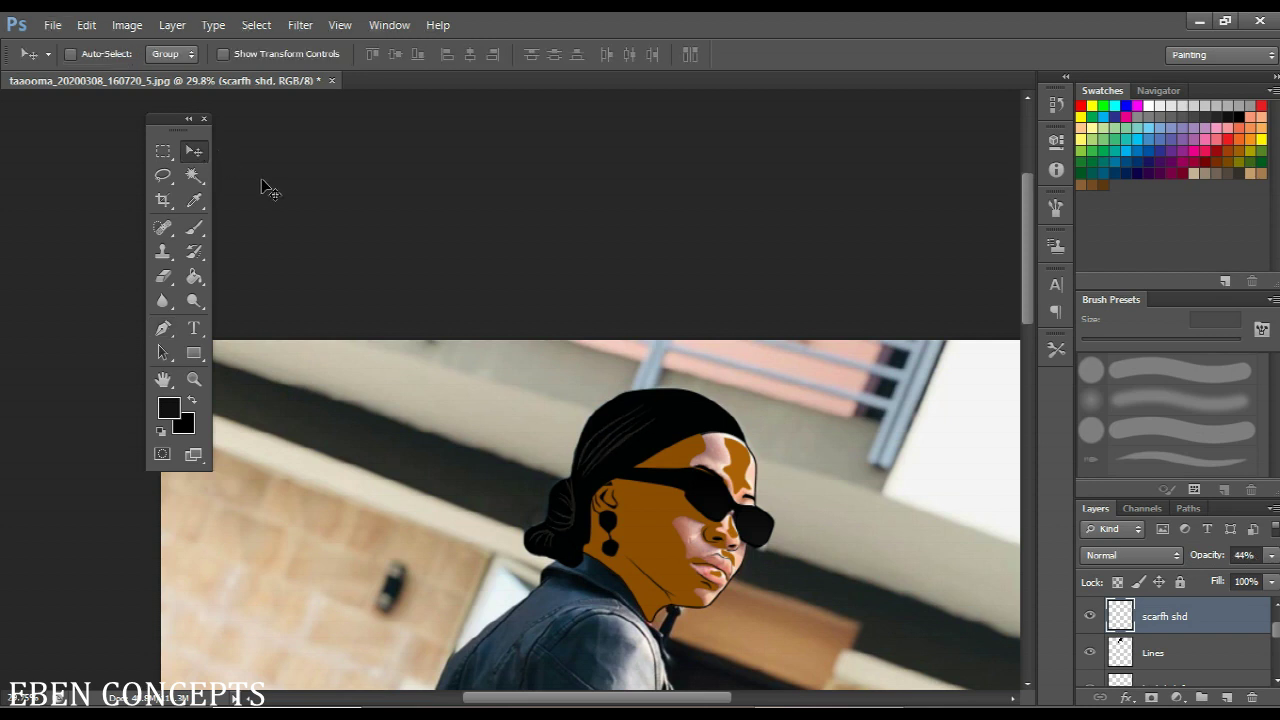
scroll(343, 280, "up", 2)
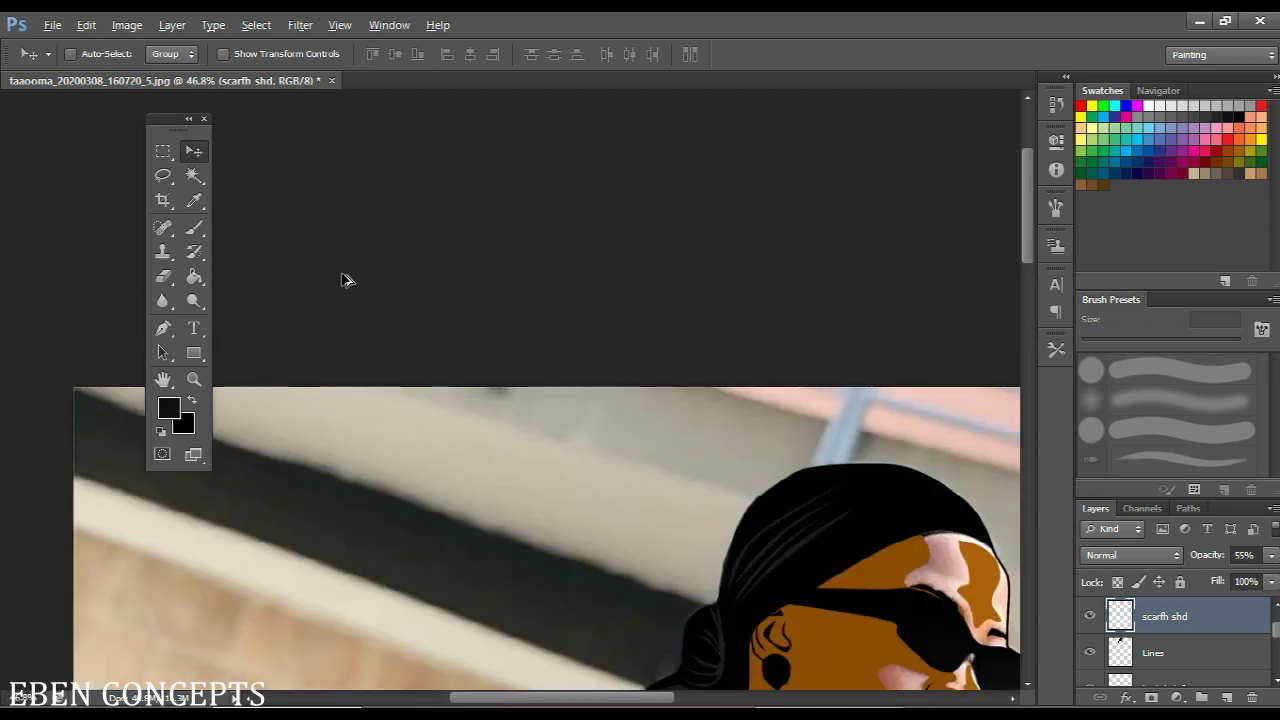
scroll(700, 470, "up", 3)
scroll(703, 466, "up", 6)
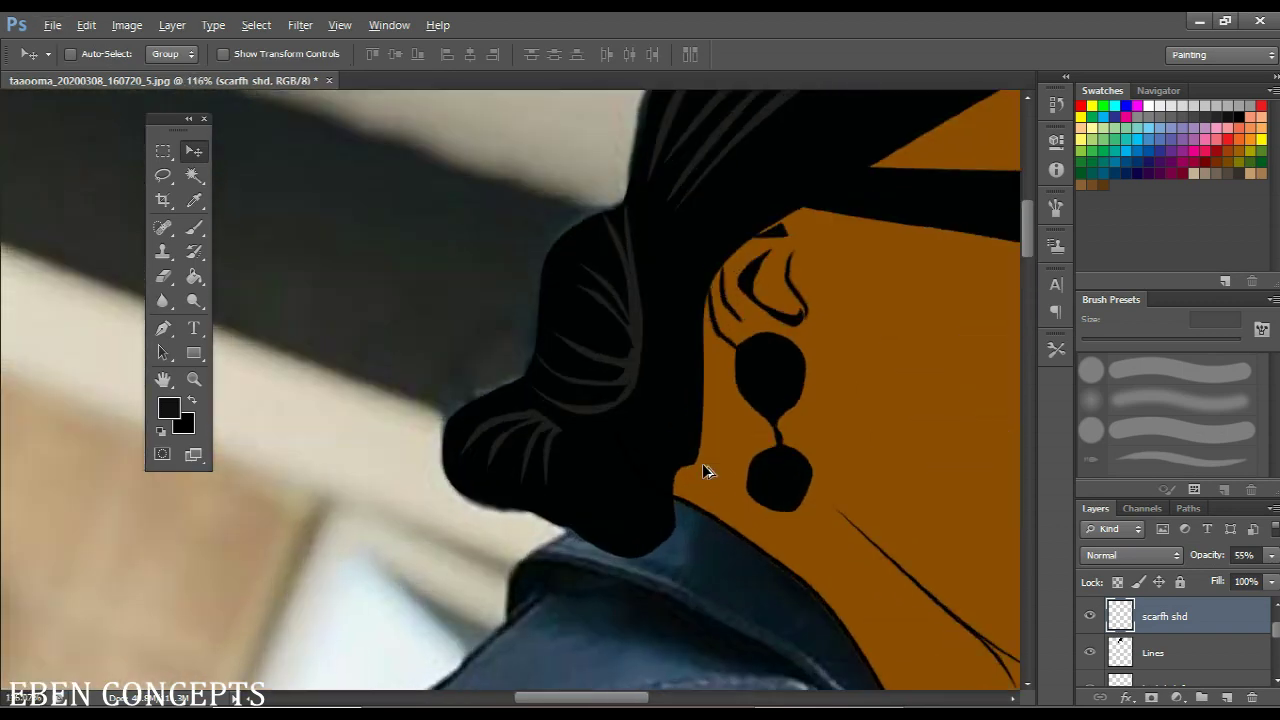
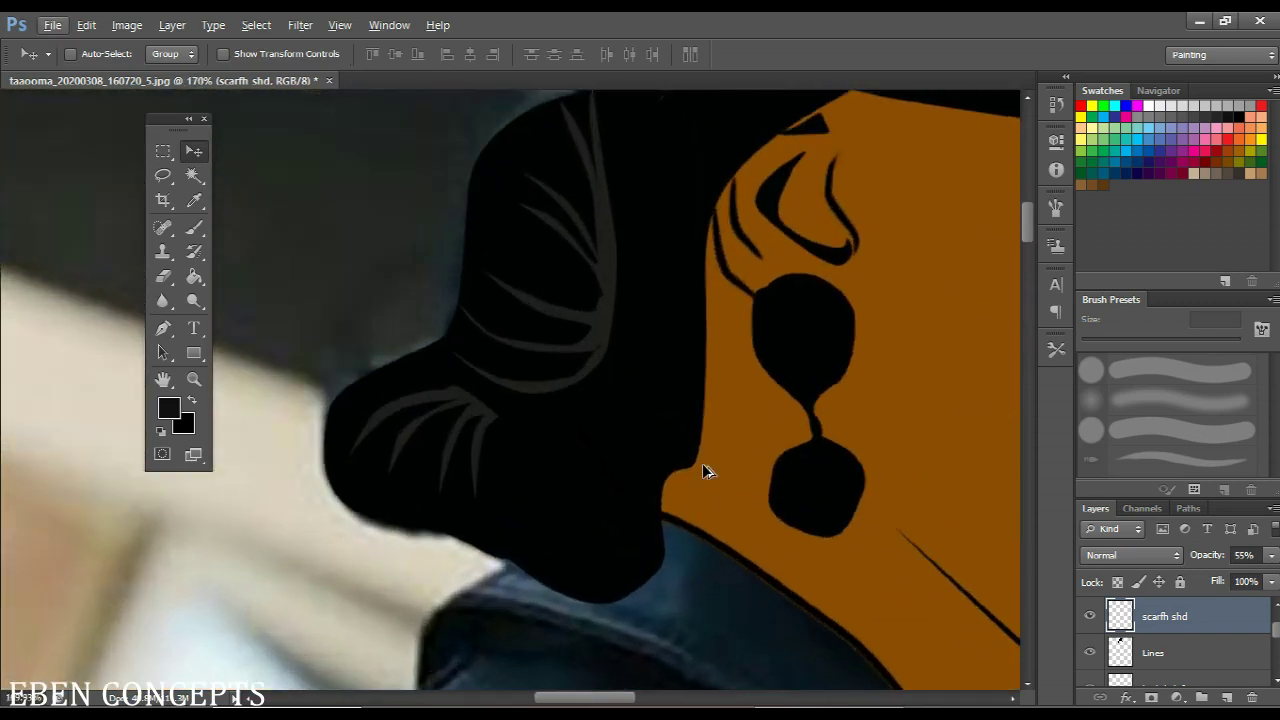
left_click(1092, 652)
scroll(946, 572, "down", 5)
left_click_drag(933, 563, 857, 503)
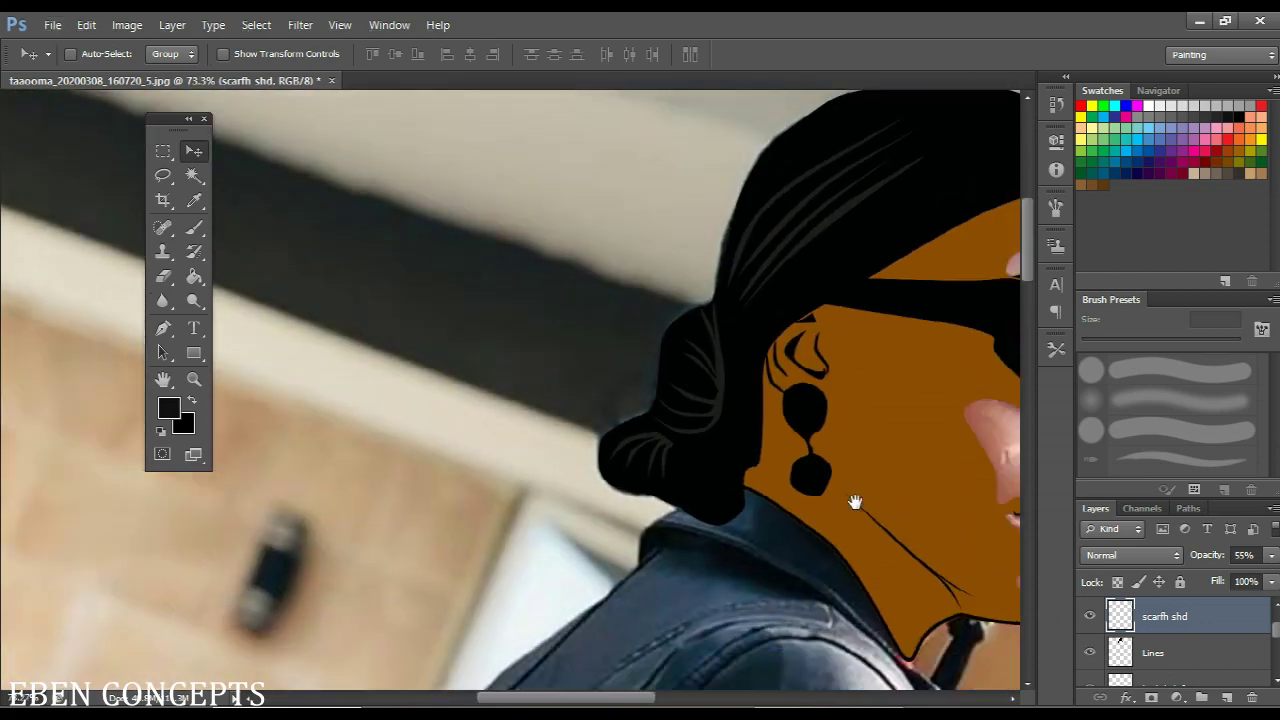
scroll(756, 453, "up", 3)
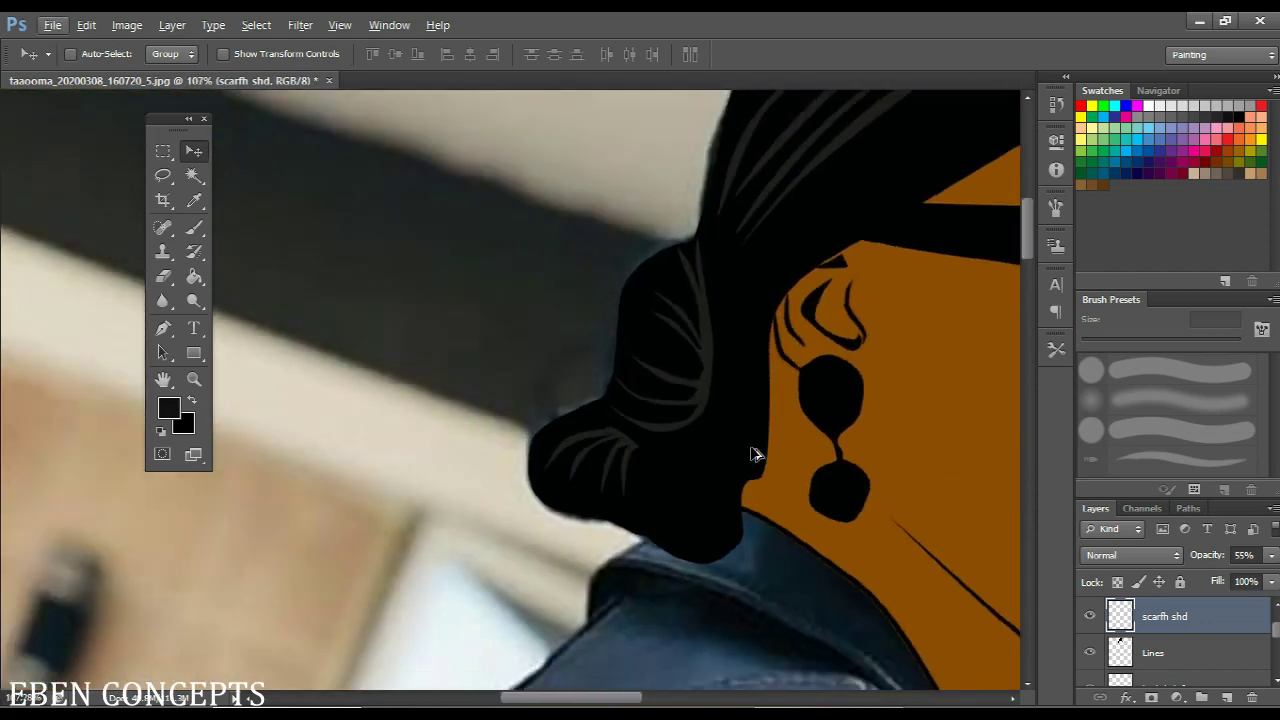
Draw a closed curved highlight path with the Pen tool along the face-side edge of the upper earring bead
key("g")
key("b")
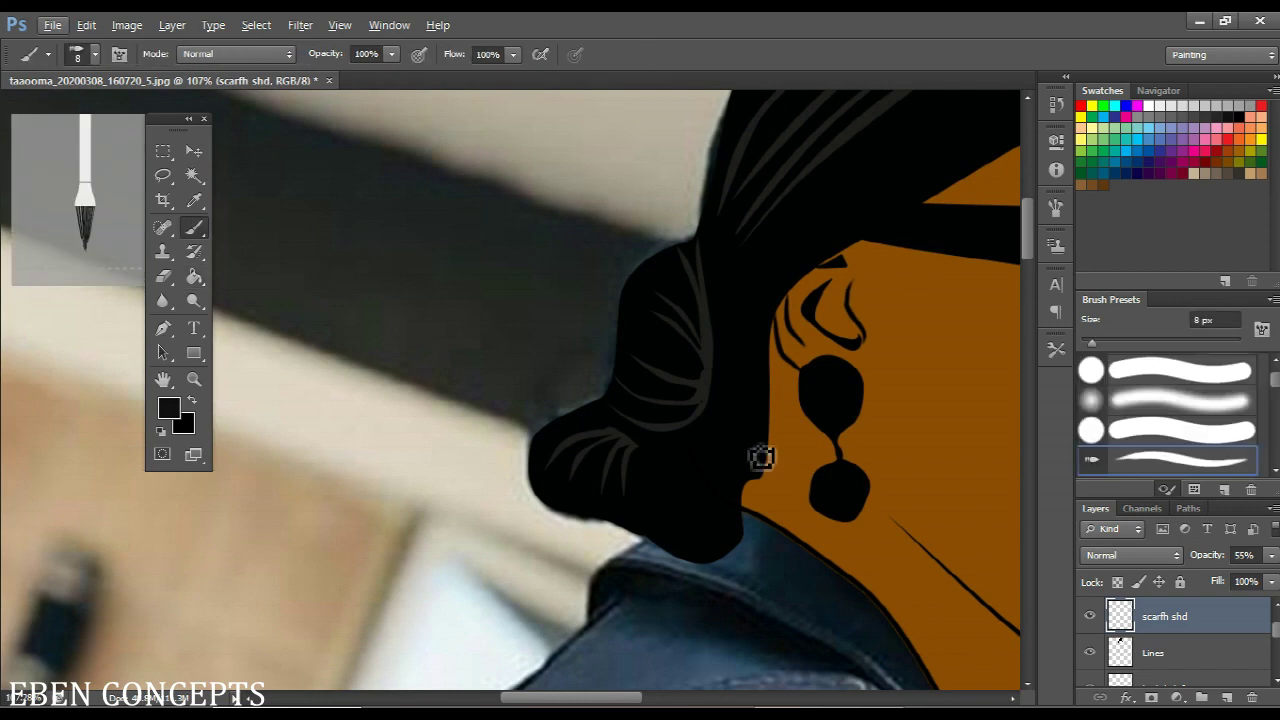
key("p")
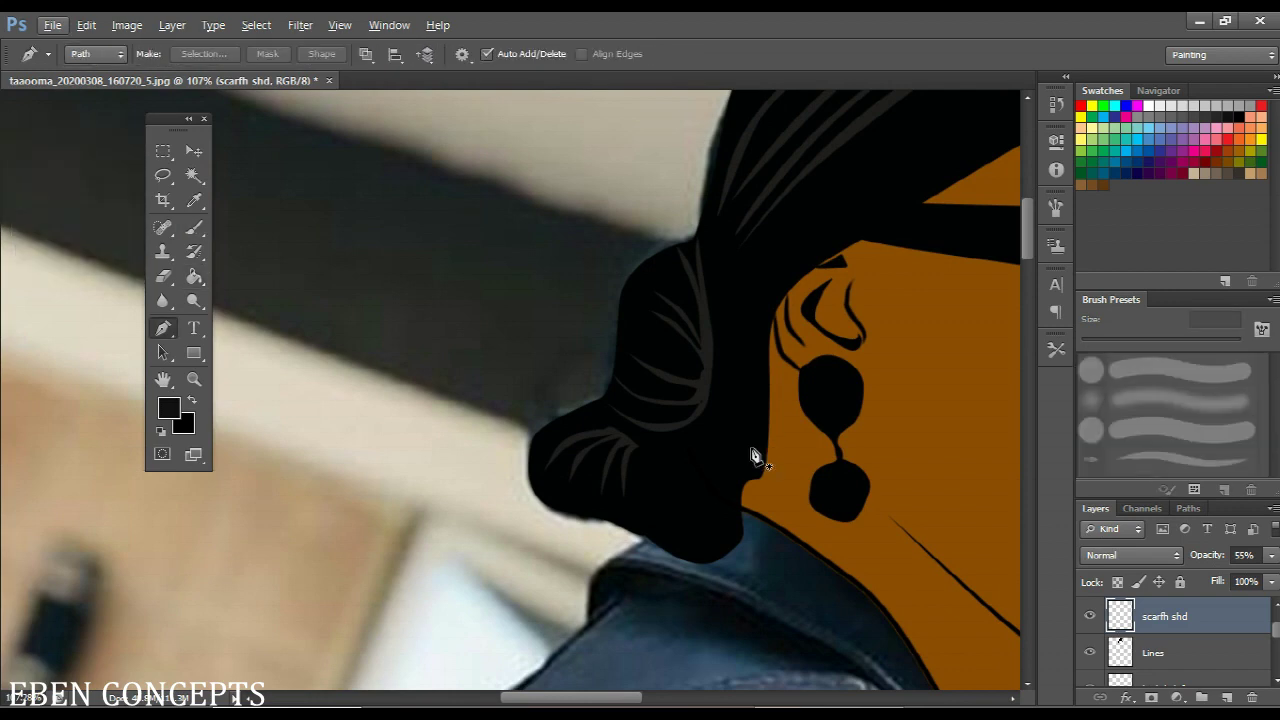
scroll(761, 457, "down", 3)
scroll(763, 457, "down", 2)
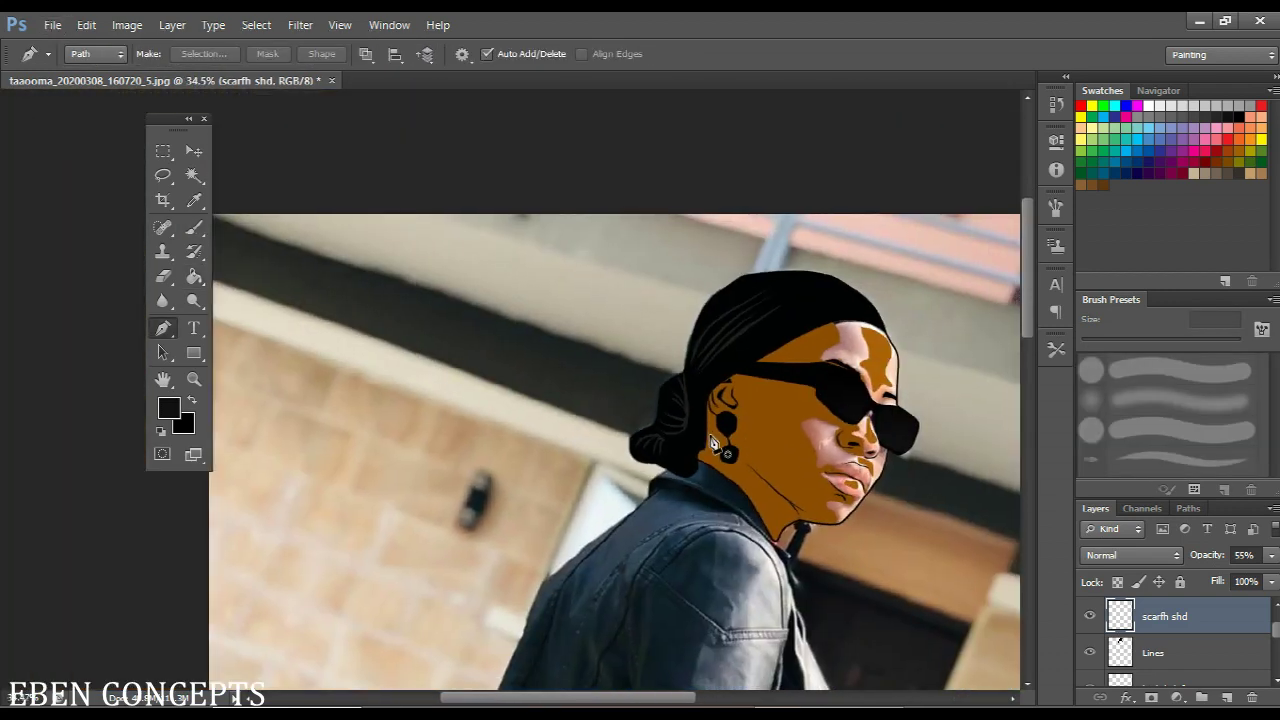
scroll(716, 442, "up", 8)
left_click_drag(718, 389, 729, 390)
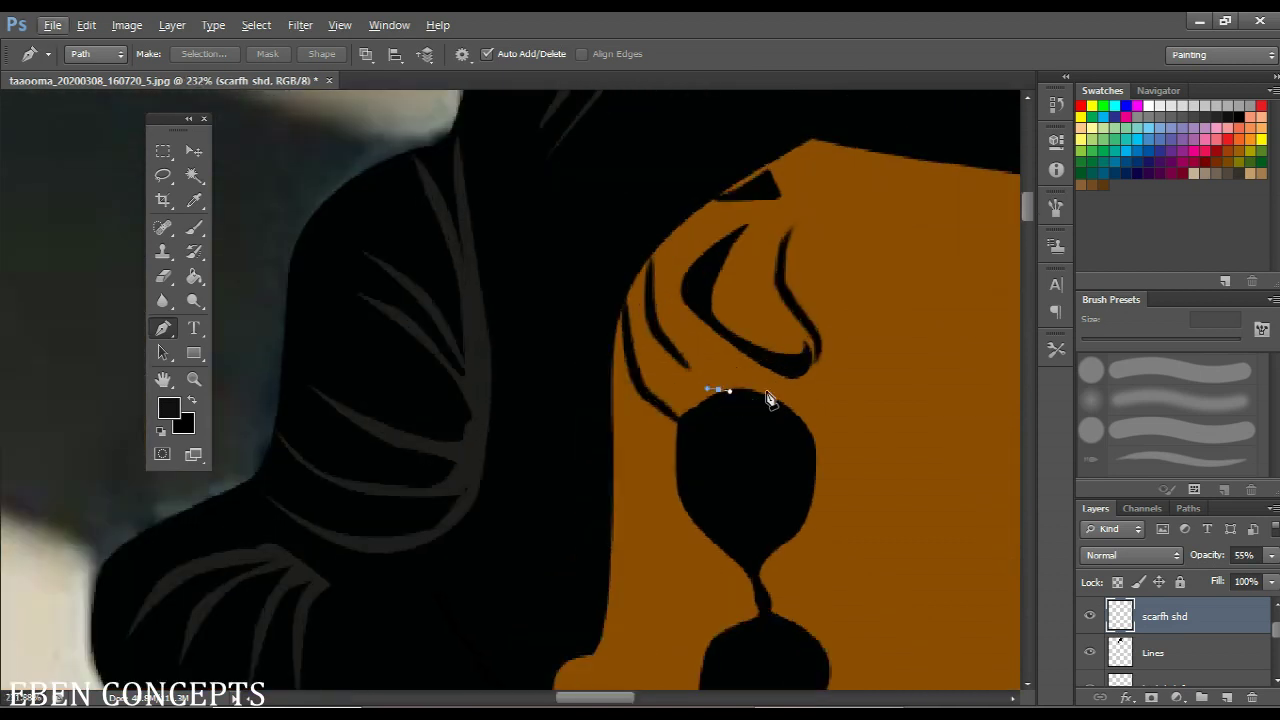
left_click_drag(806, 422, 820, 455)
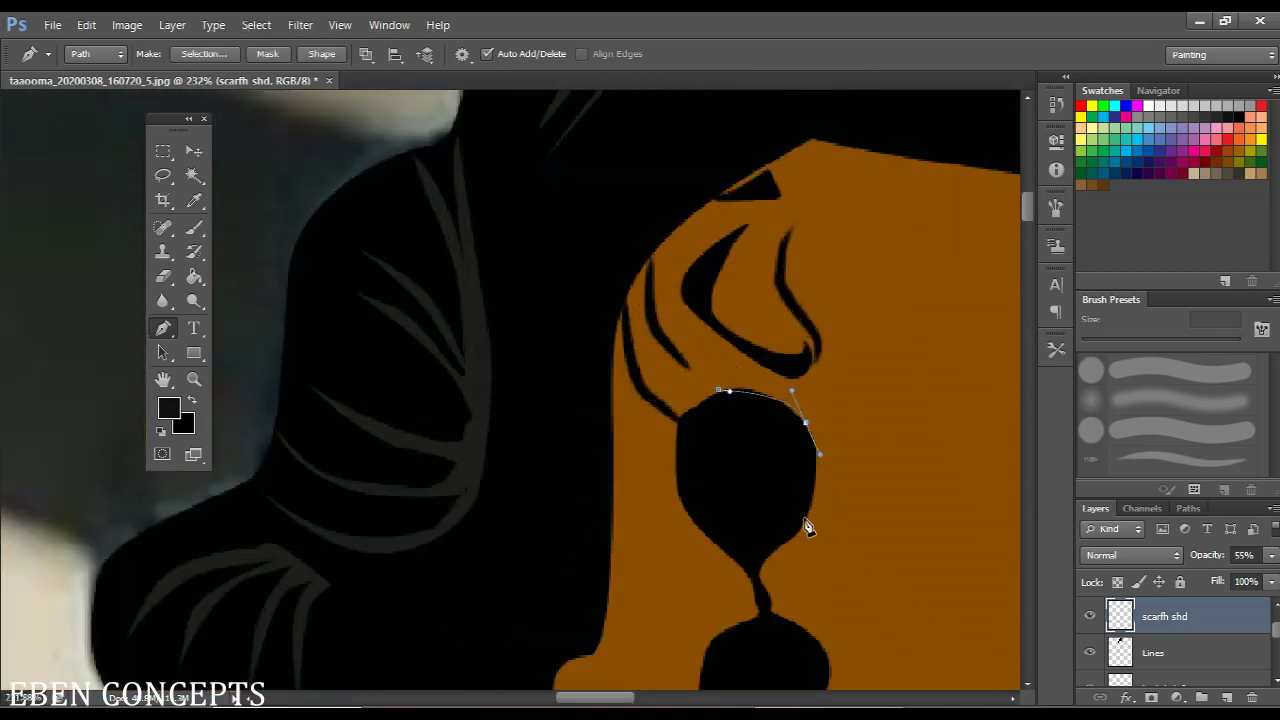
left_click_drag(803, 518, 760, 568)
left_click_drag(768, 525, 688, 412)
left_click(720, 398)
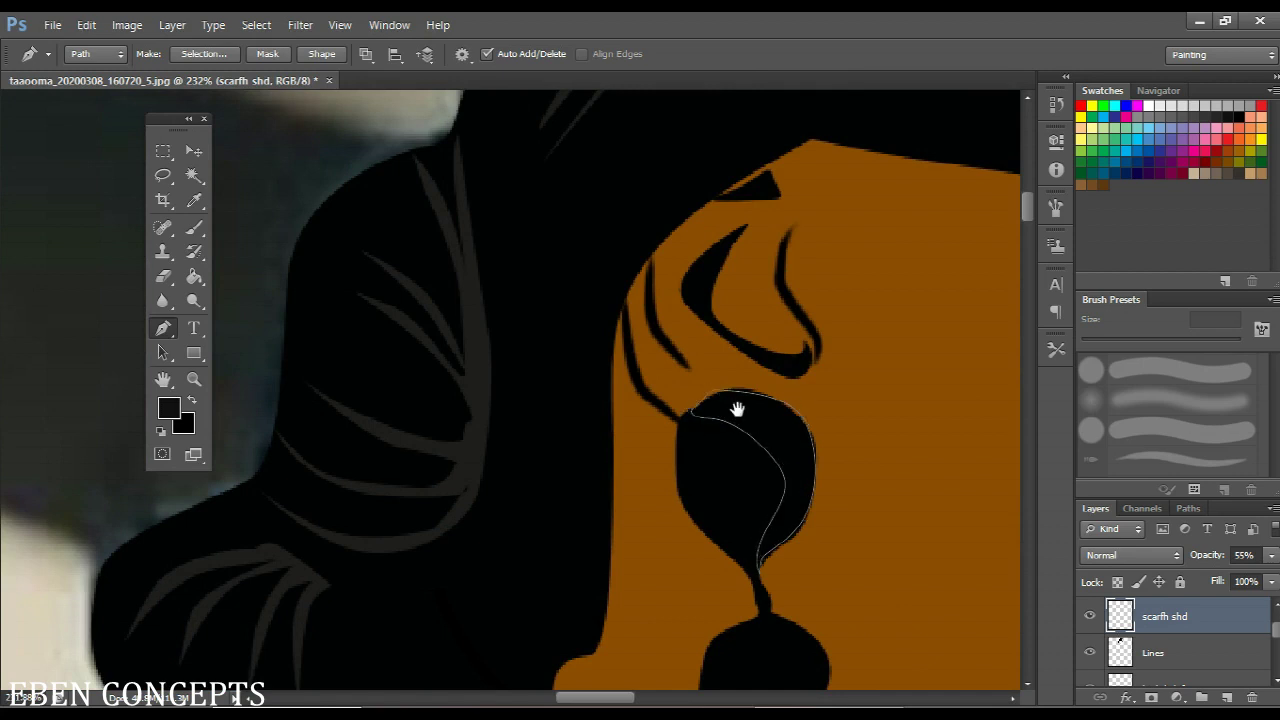
scroll(727, 390, "down", 1)
scroll(709, 373, "up", 2)
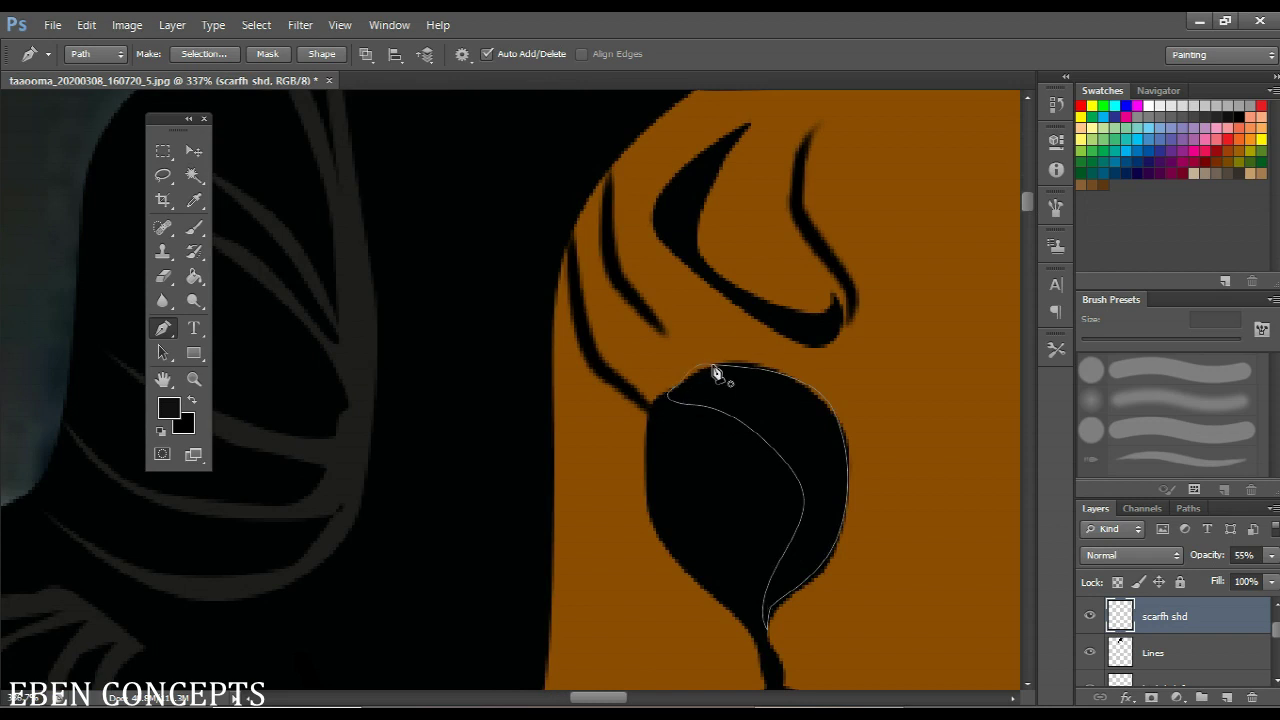
Draw a closed curved highlight path along the face-side edge of the lower earring bead
scroll(722, 395, "down", 3)
left_click_drag(783, 506, 746, 314)
scroll(729, 409, "up", 2)
left_click_drag(735, 403, 742, 405)
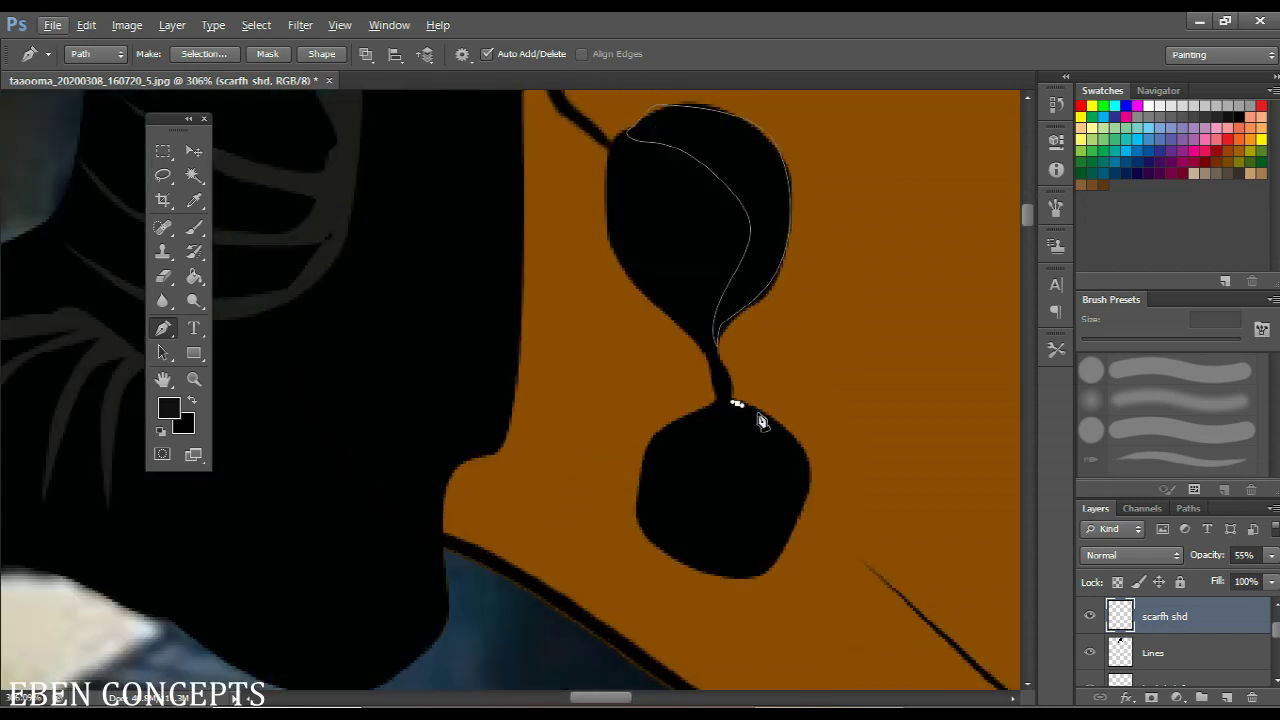
left_click_drag(801, 455, 808, 481)
left_click_drag(791, 530, 709, 563)
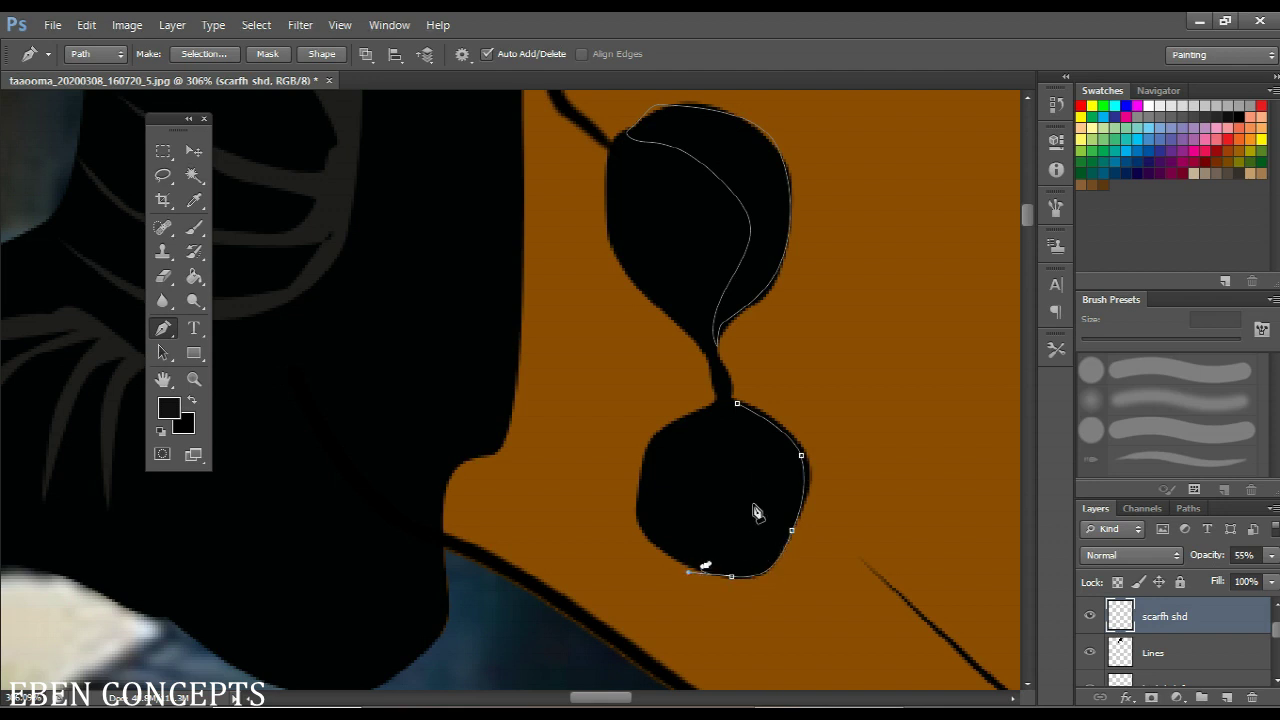
mouse_move(751, 507)
left_mouse_down()
mouse_move(754, 454)
mouse_move(722, 426)
left_mouse_up()
left_click(691, 418)
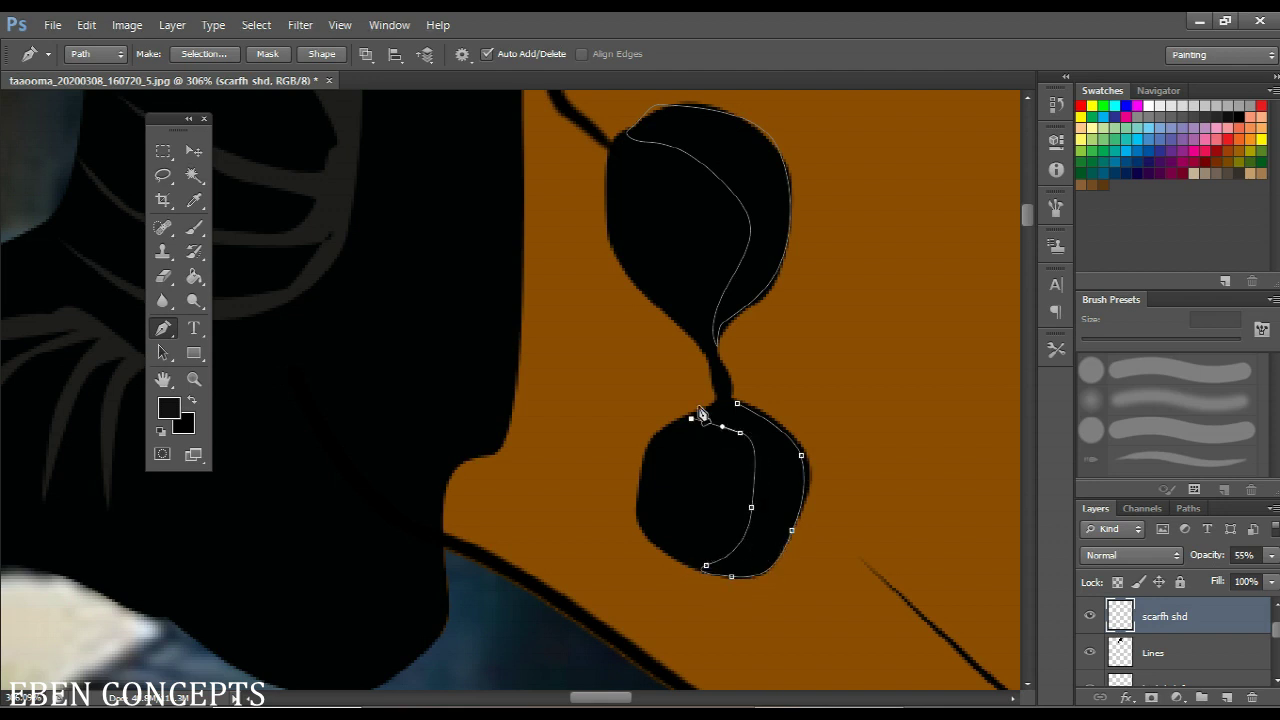
left_click(733, 403)
scroll(741, 412, "down", 5)
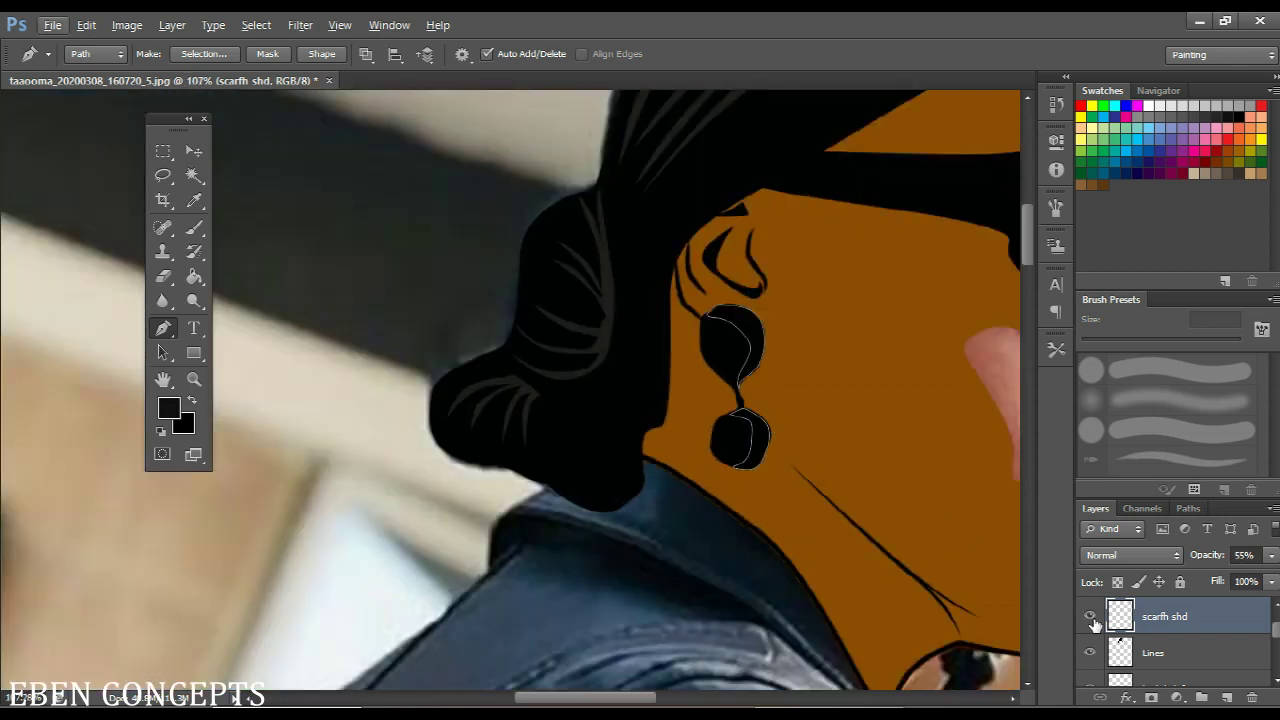
Fill both earring highlight paths on the scarfh shd layer with dark grey #343332
right_click(921, 474)
left_click(1000, 195)
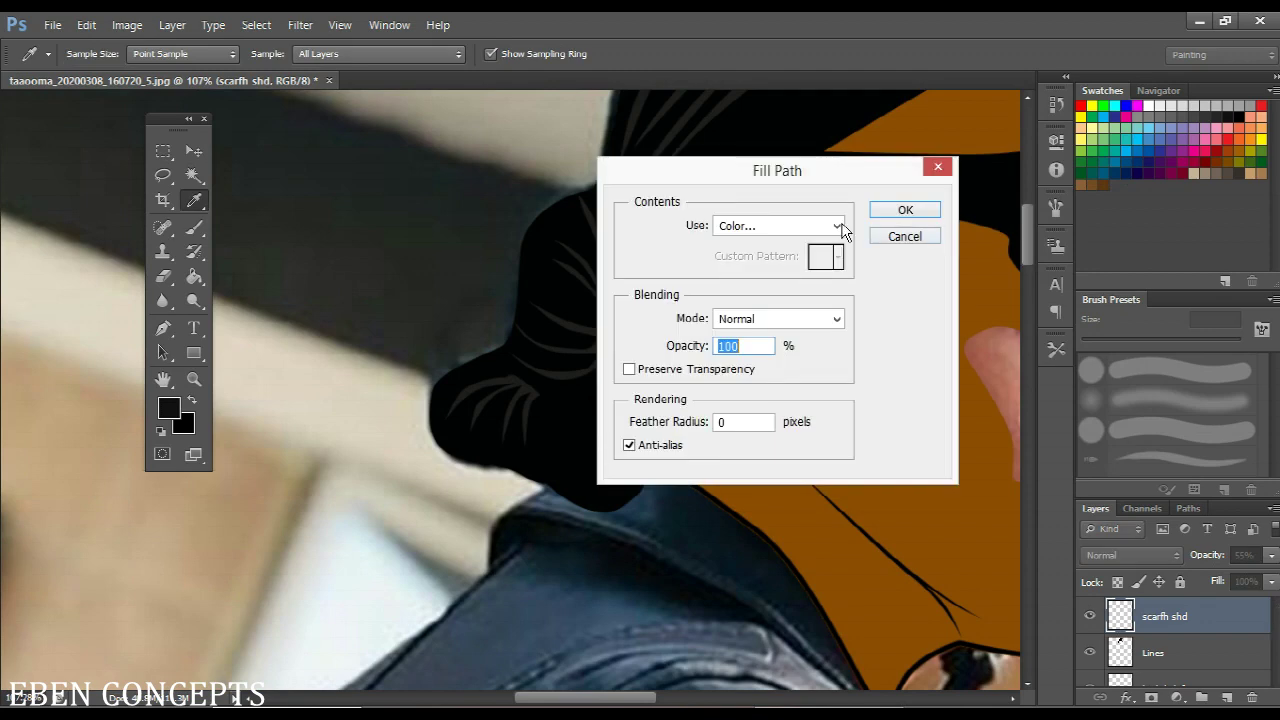
left_click_drag(895, 178, 1078, 186)
left_click(1000, 235)
left_click(986, 289)
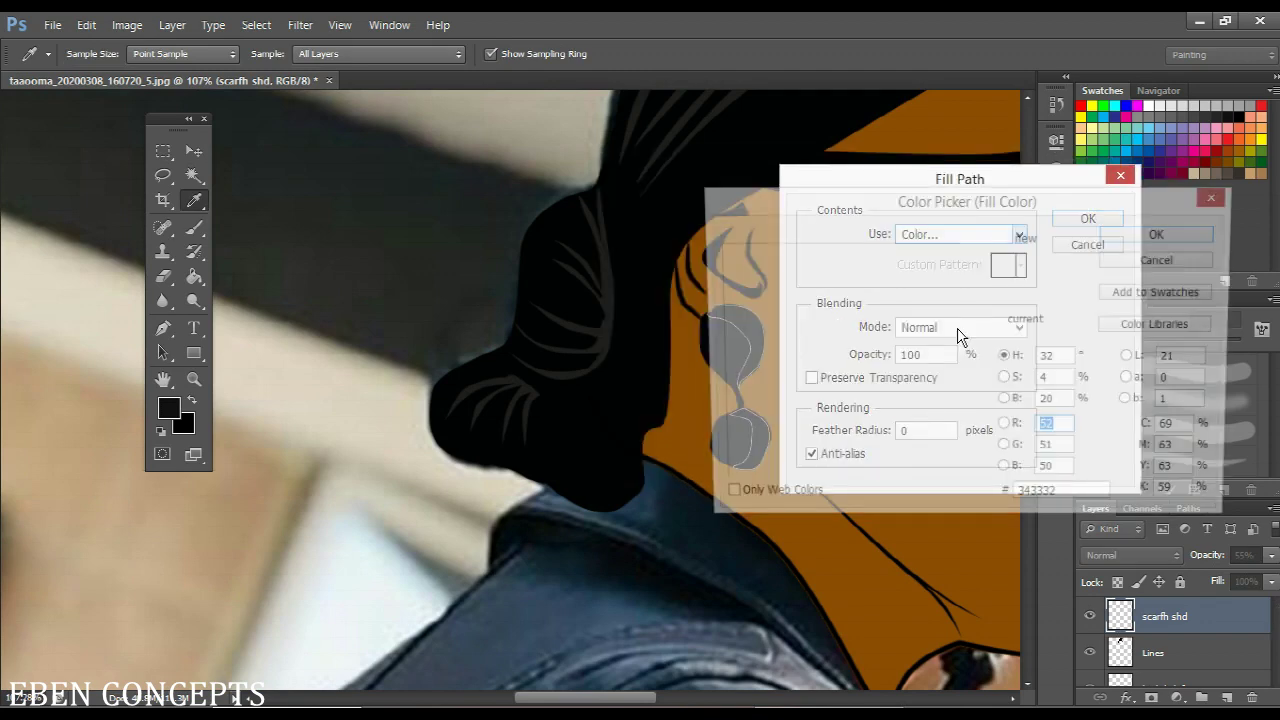
left_click_drag(844, 211, 1094, 250)
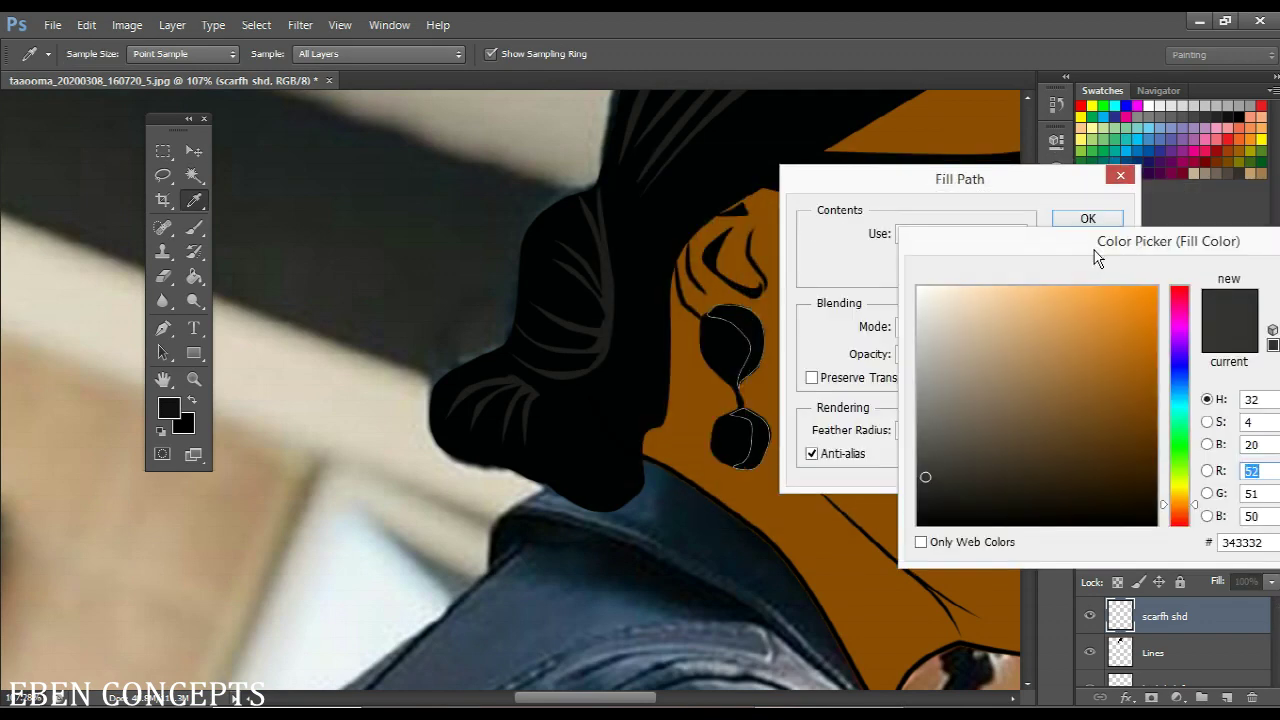
key("Return")
key("Return")
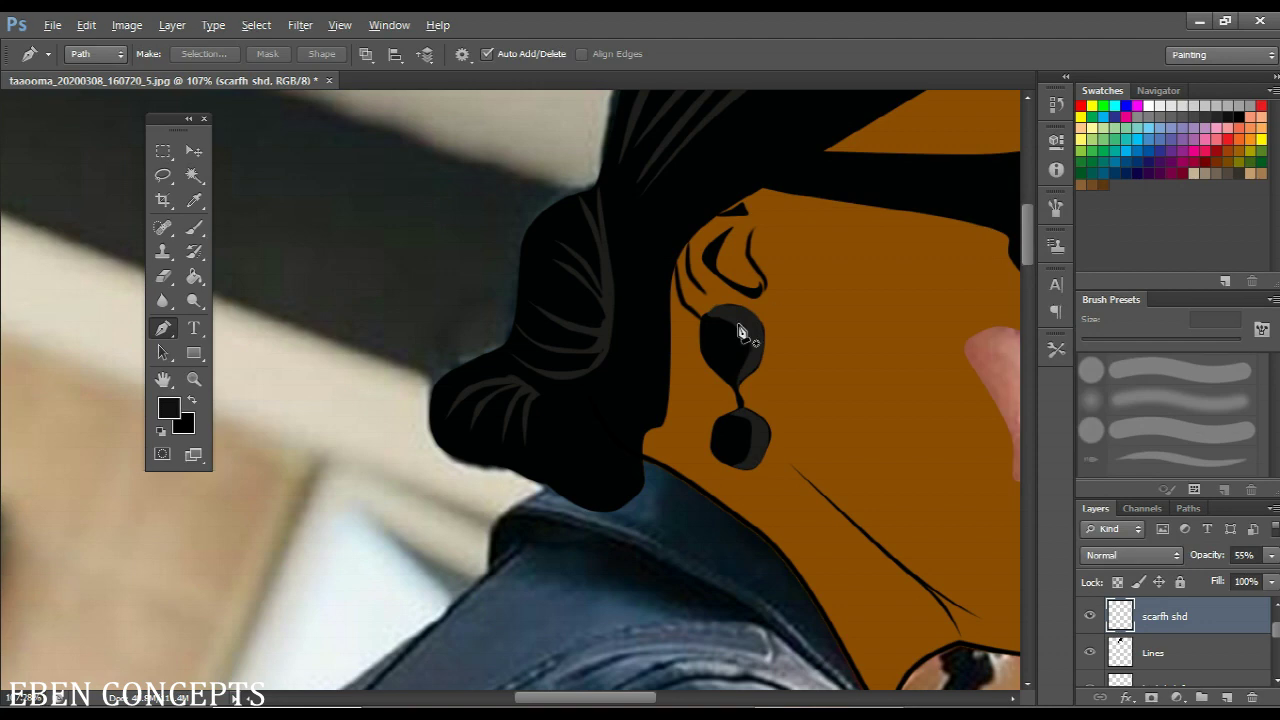
scroll(749, 338, "down", 5)
scroll(935, 288, "up", 2)
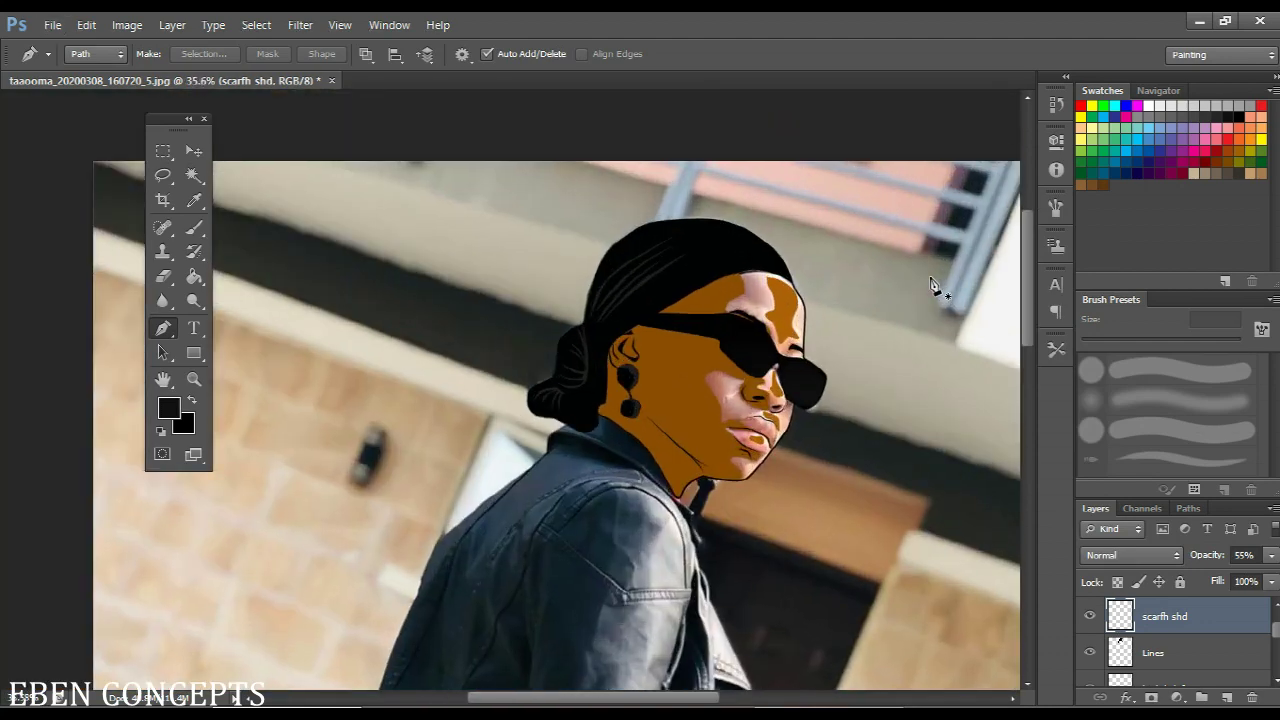
left_click_drag(843, 351, 685, 332)
Show the Layer 0 copy layer behind the artwork and toggle the Shadows layer to compare the skin shading
scroll(1145, 645, "down", 5)
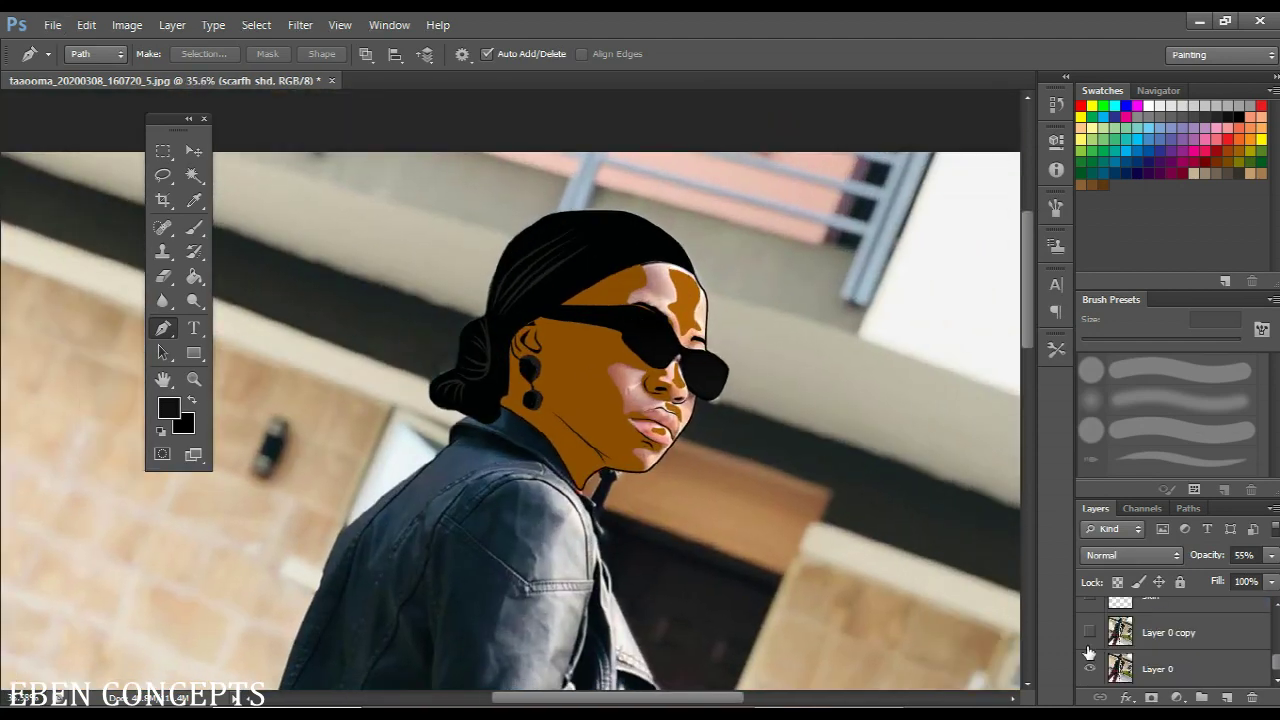
left_click(1089, 638)
scroll(1089, 638, "up", 2)
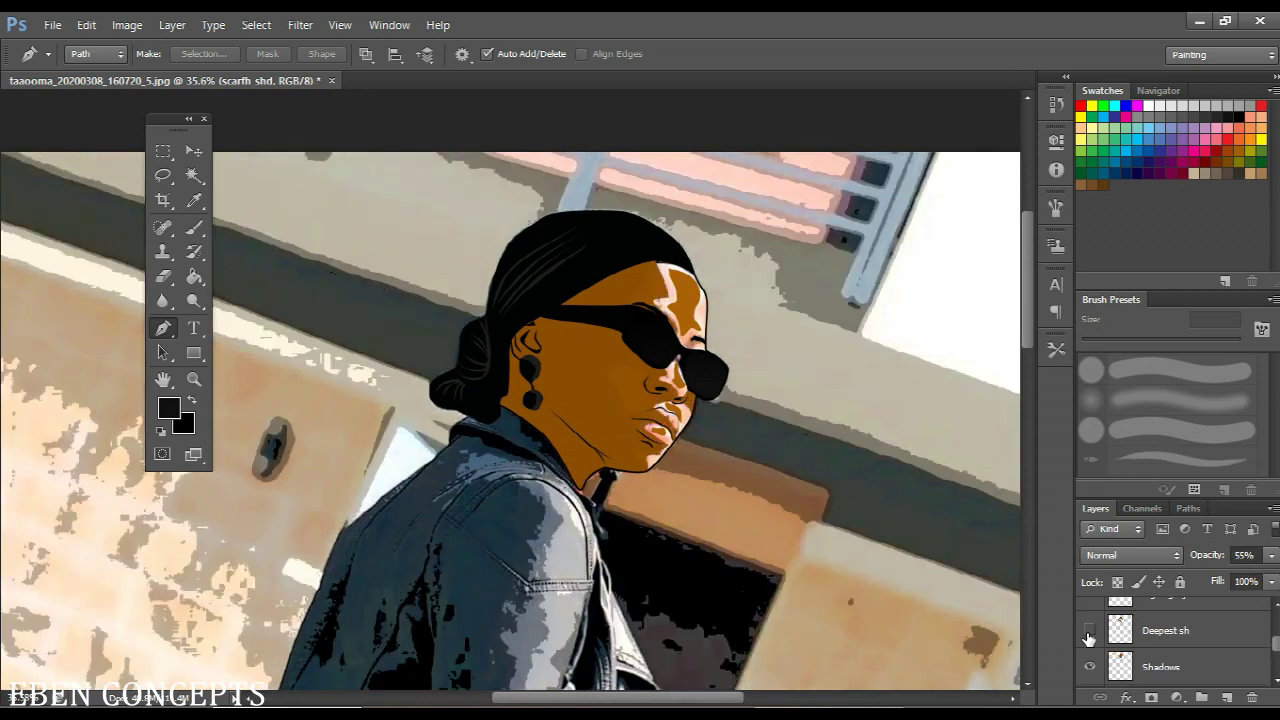
left_click(1093, 667)
left_click(1093, 667)
scroll(1093, 665, "up", 1)
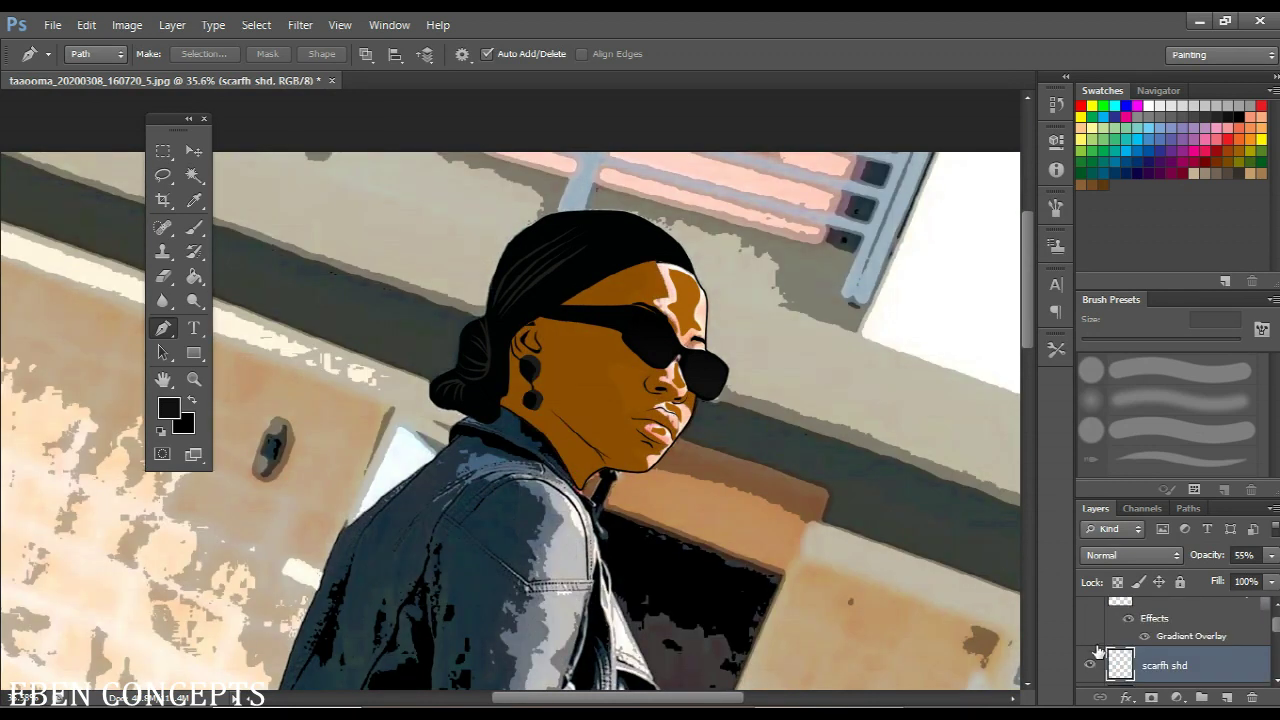
scroll(1098, 648, "up", 1)
scroll(1098, 645, "down", 4)
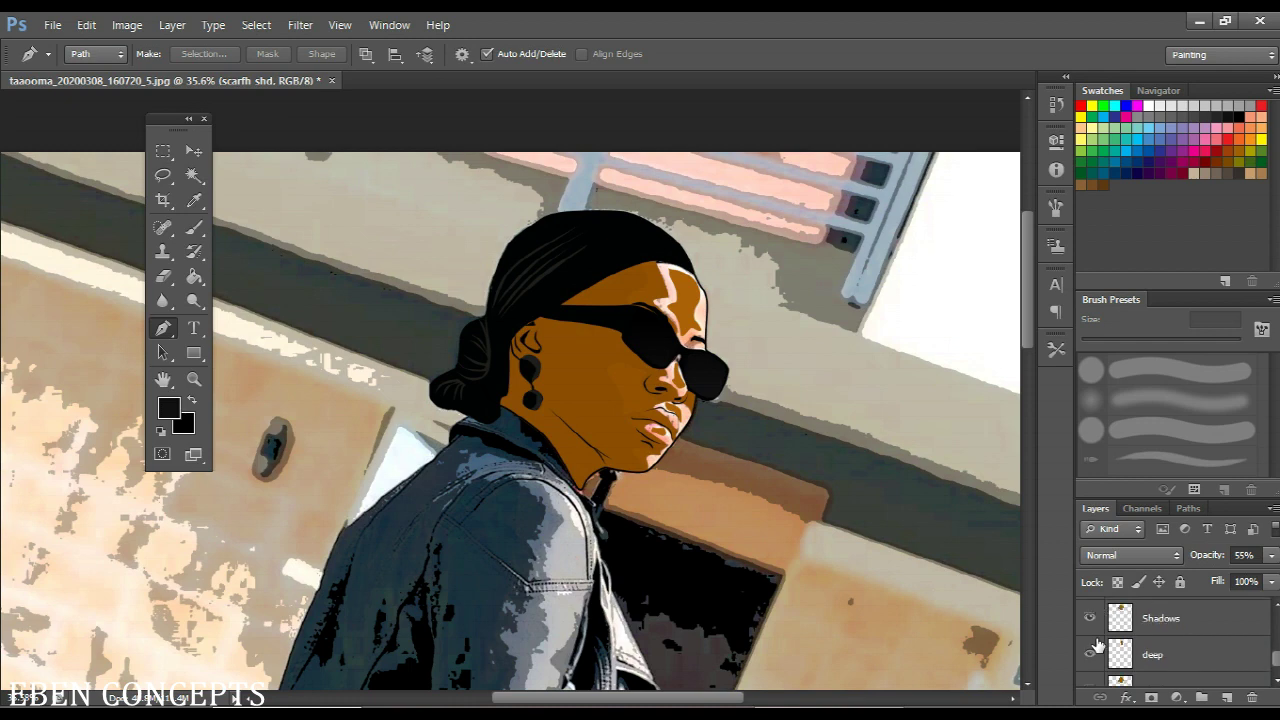
Hide the artwork layers and Layer 0 copy so that only the original photo on Layer 0 is shown
left_click(1094, 653)
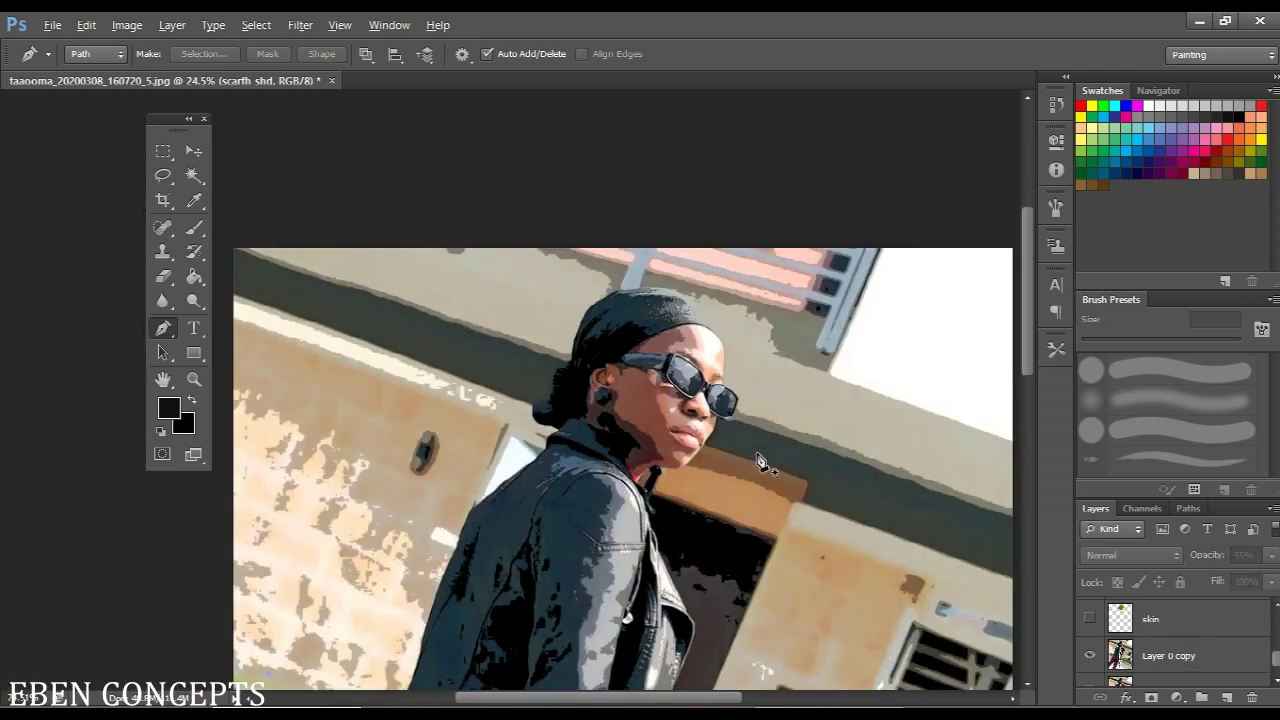
scroll(760, 460, "up", 3)
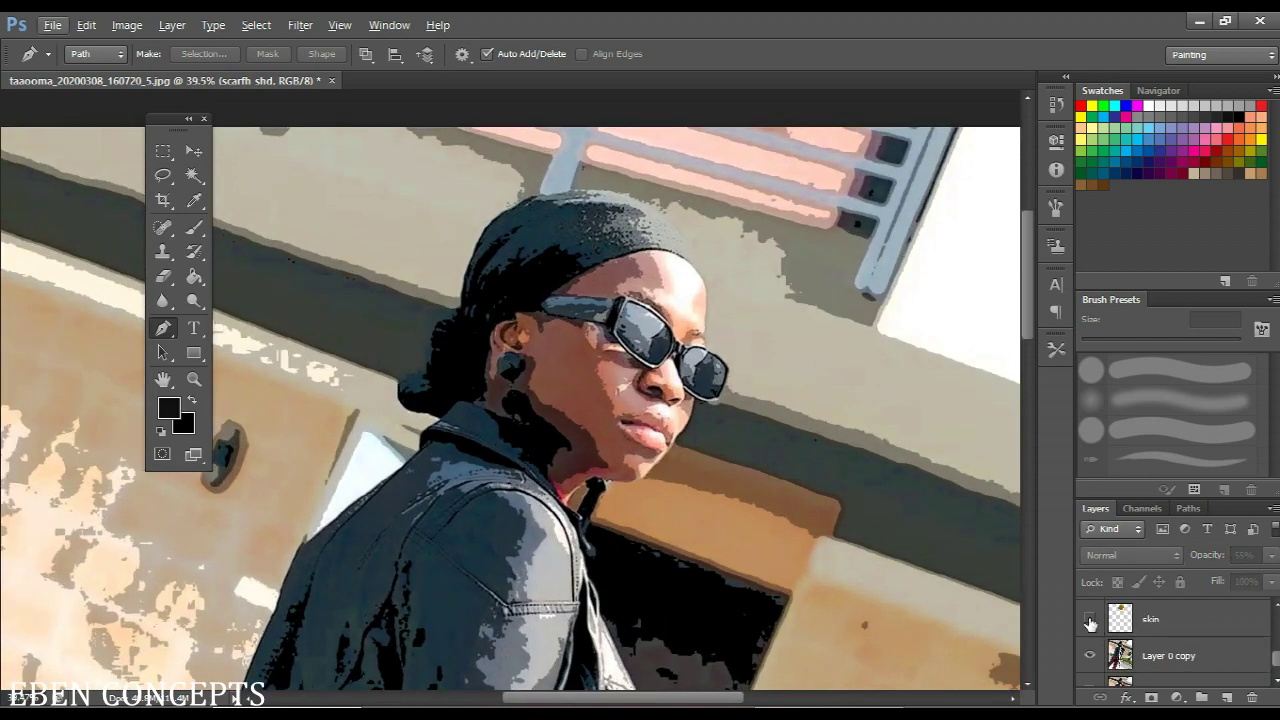
left_click(1090, 647)
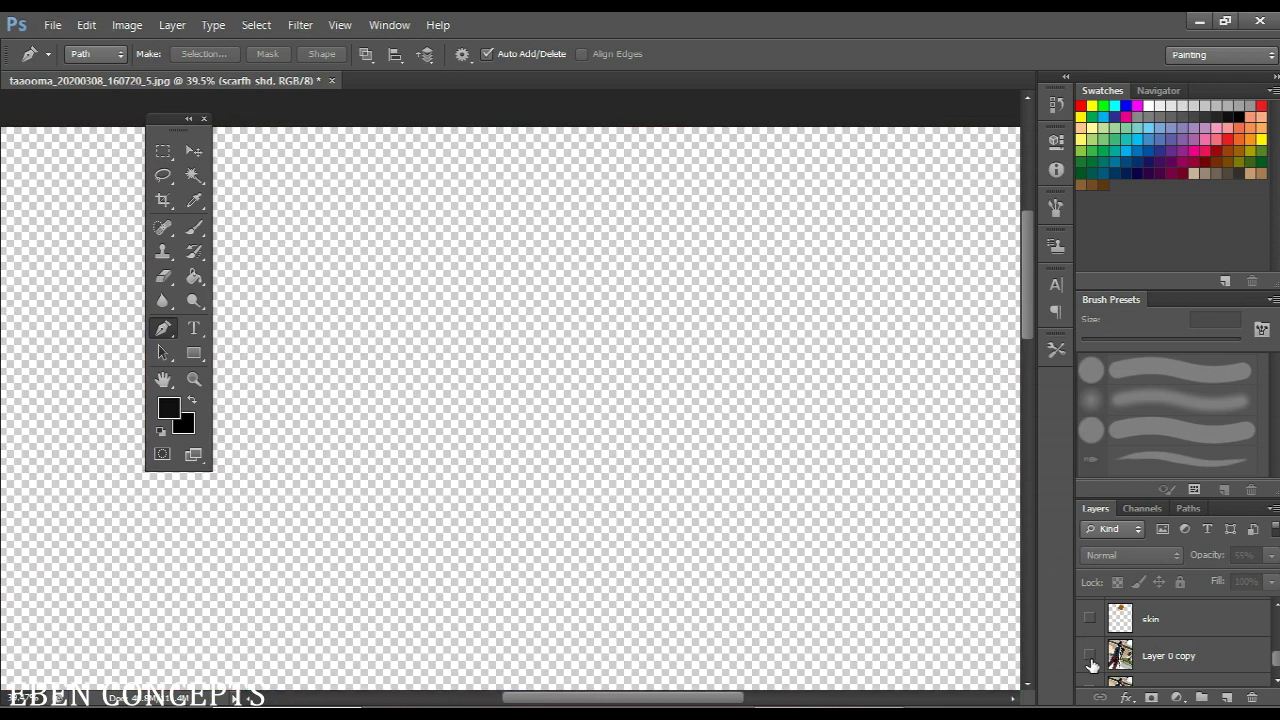
scroll(1092, 664, "down", 1)
left_click(1092, 665)
scroll(1092, 665, "up", 2)
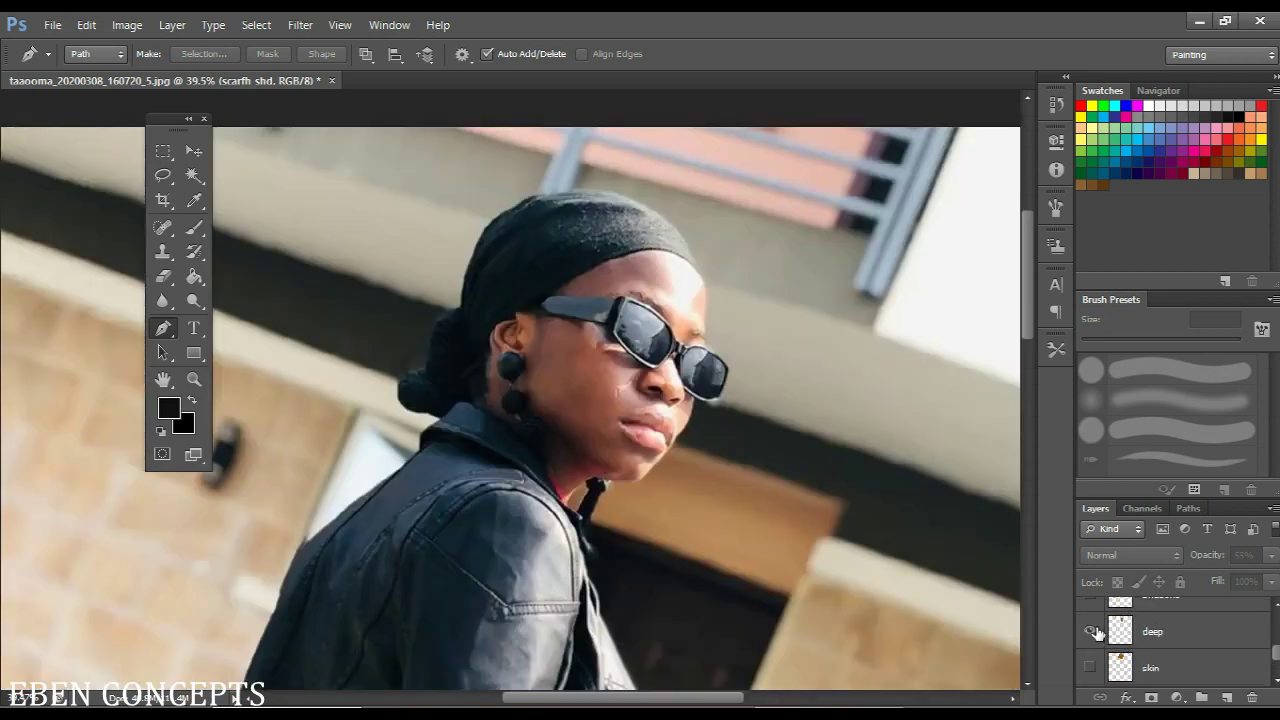
Make the deep, skin, Deepest sh and Shadows layers visible again over the photo
left_click(1095, 632)
left_click(1090, 665)
scroll(1090, 645, "up", 2)
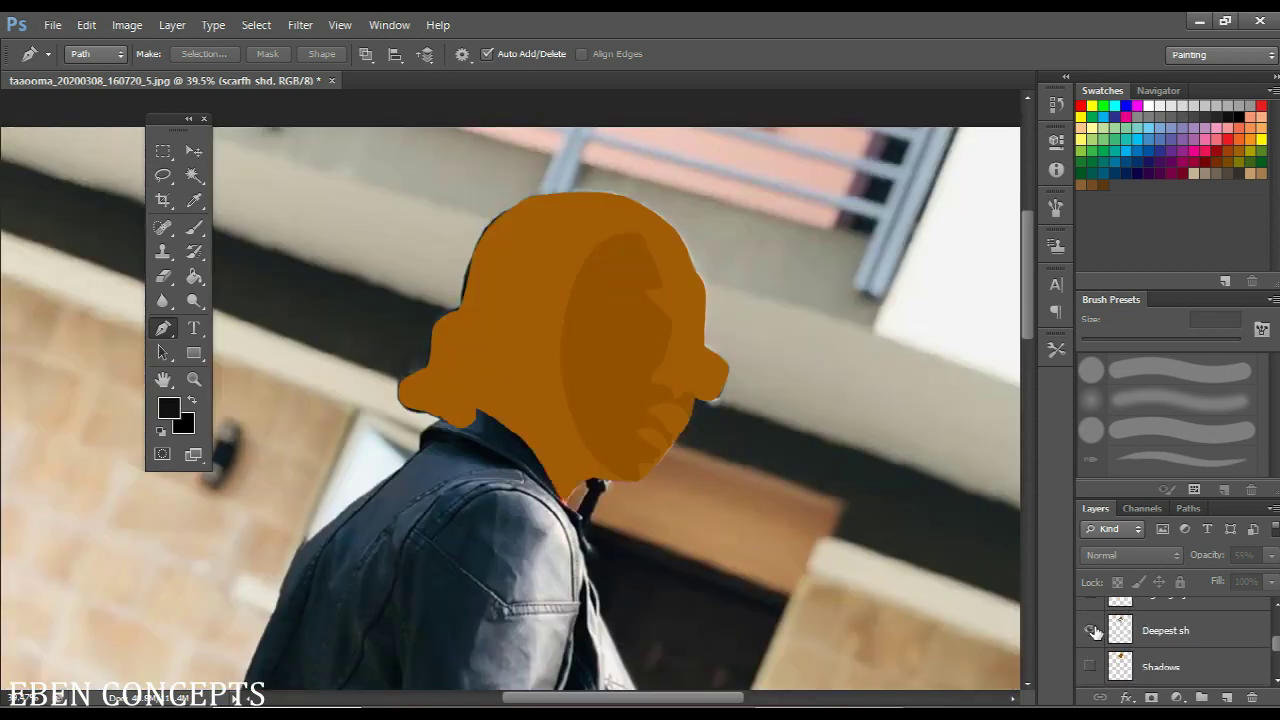
left_click(1093, 631)
left_click(1093, 666)
scroll(1095, 668, "up", 2)
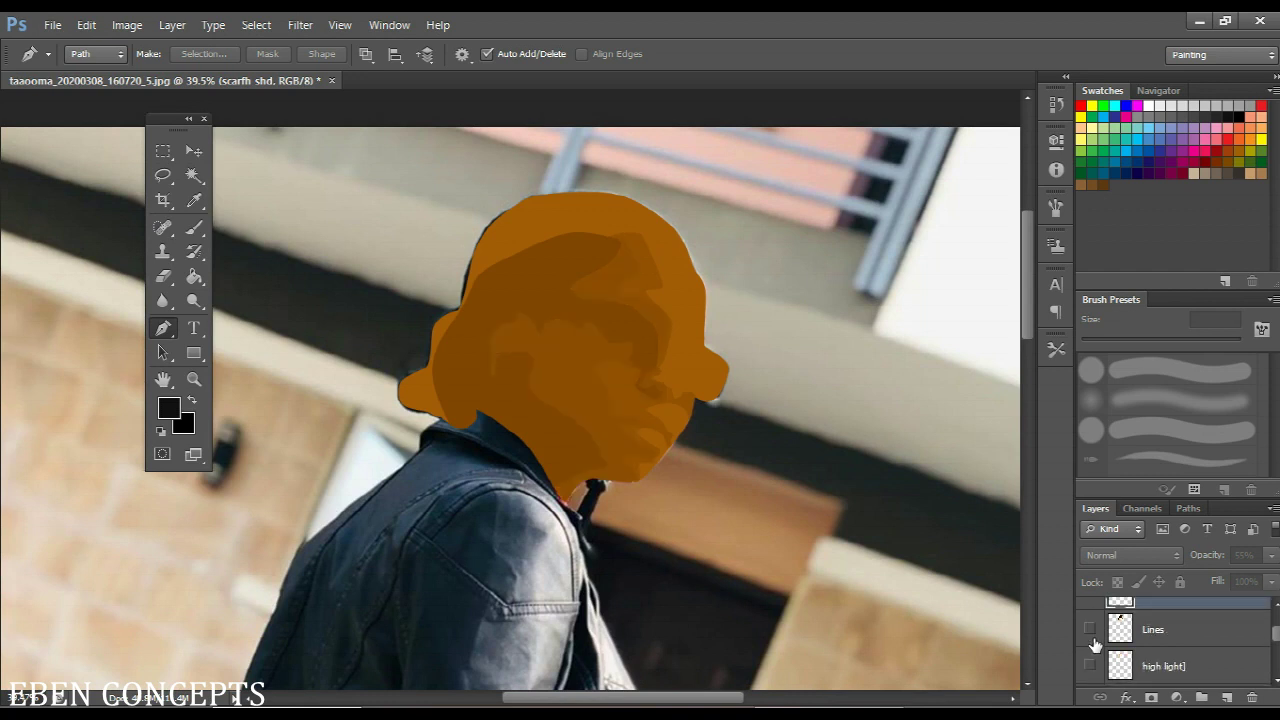
Show the Lines, high light, Lens and scarfh shd layers again and activate the Move tool
left_click(1092, 630)
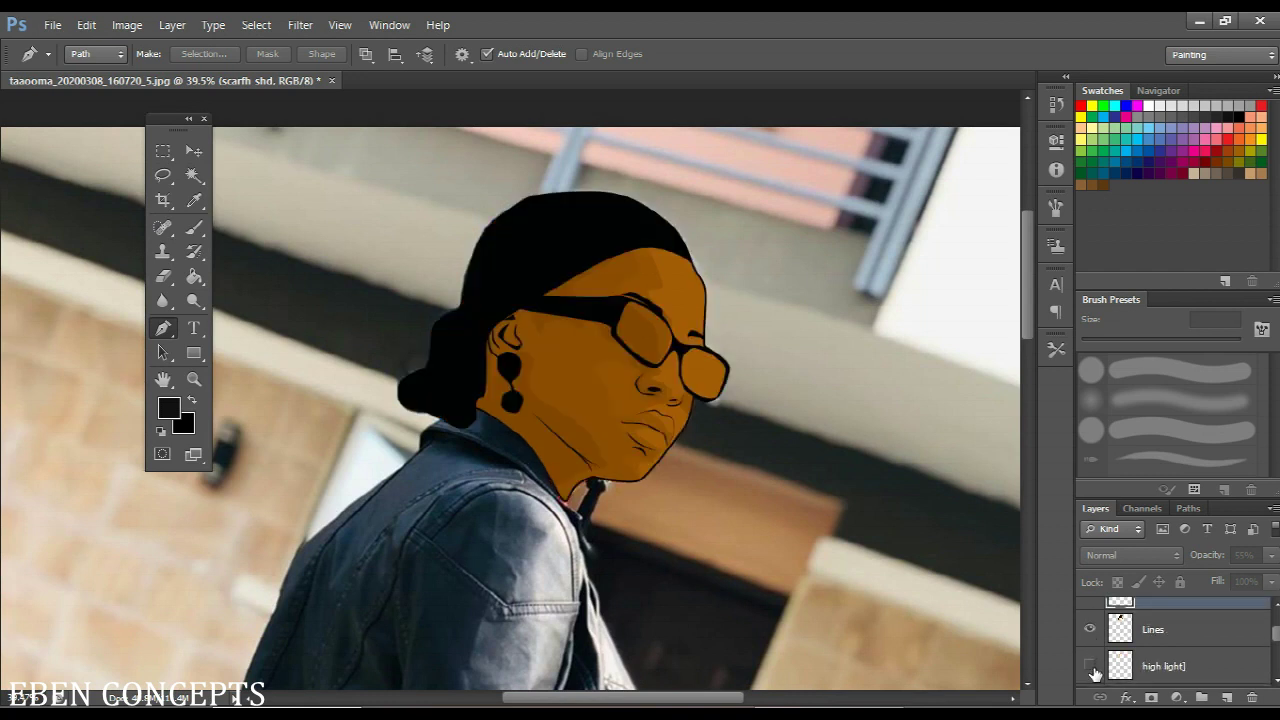
scroll(1100, 640, "up", 2)
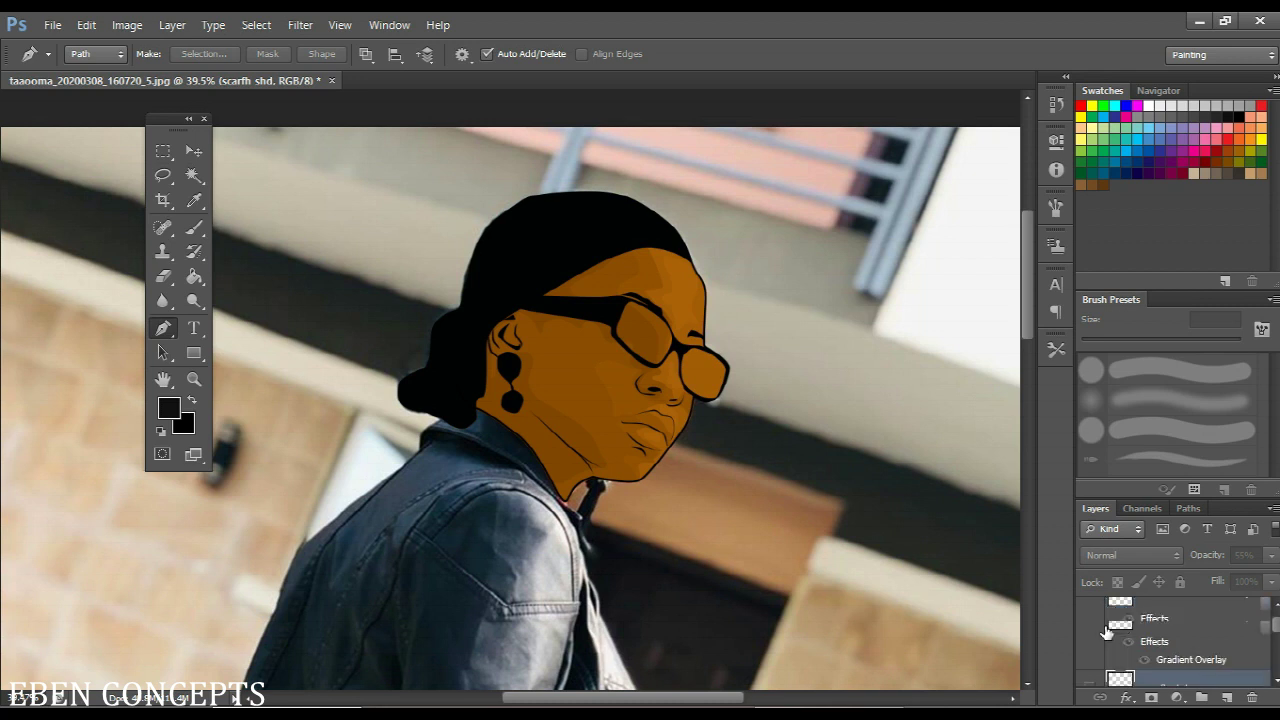
left_click(1094, 618)
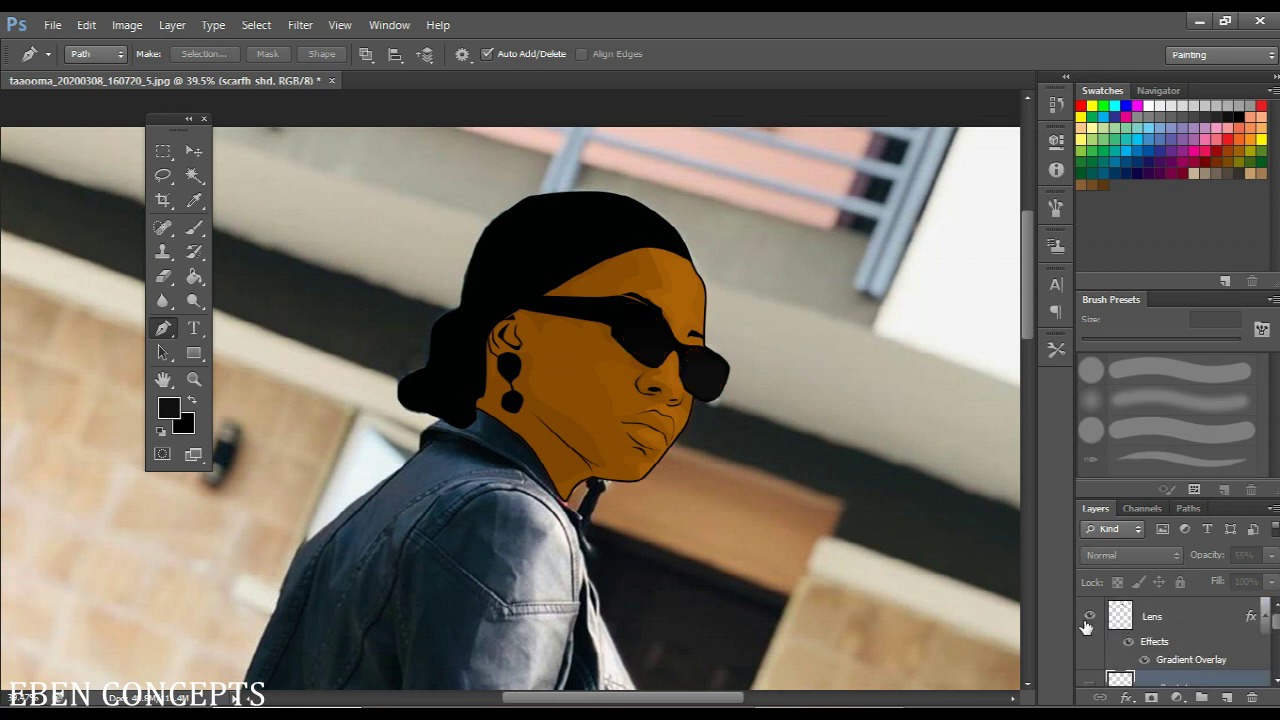
scroll(1088, 627, "down", 3)
scroll(1096, 629, "up", 3)
scroll(1098, 628, "down", 2)
left_click(1091, 617)
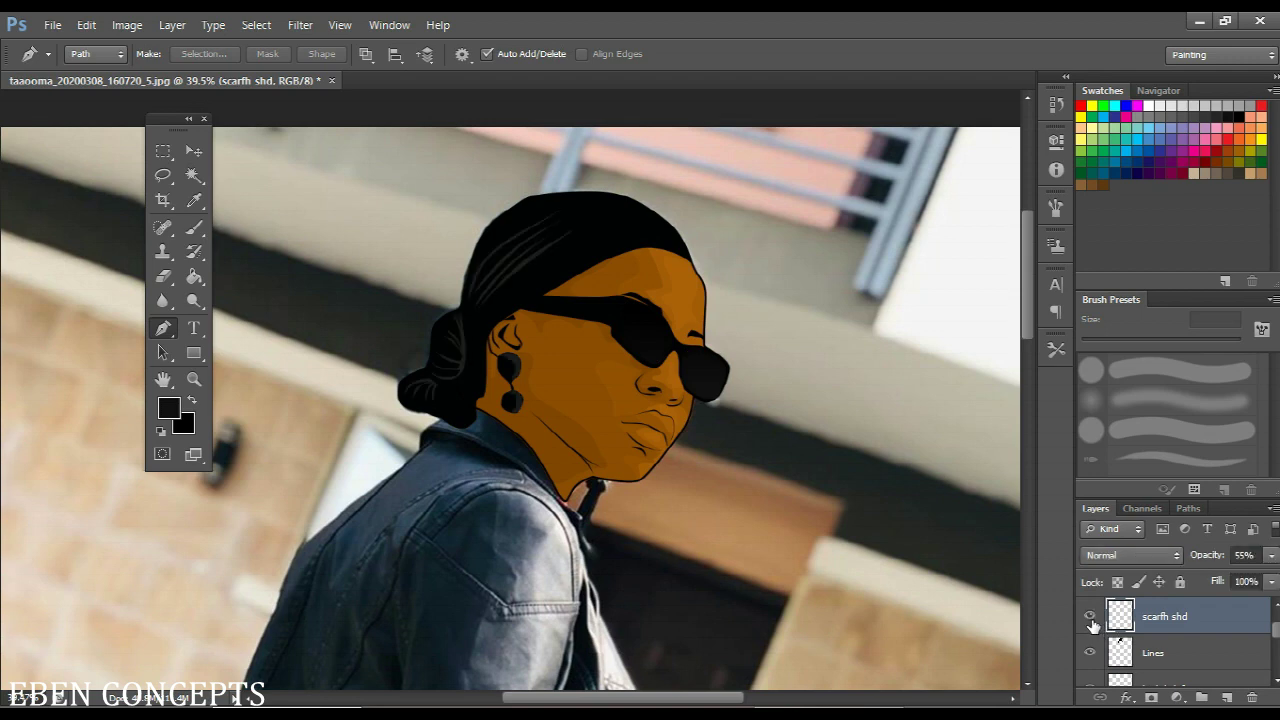
left_click(1091, 618)
left_click(1091, 618)
scroll(672, 393, "down", 1)
scroll(672, 393, "down", 5)
left_click(193, 150)
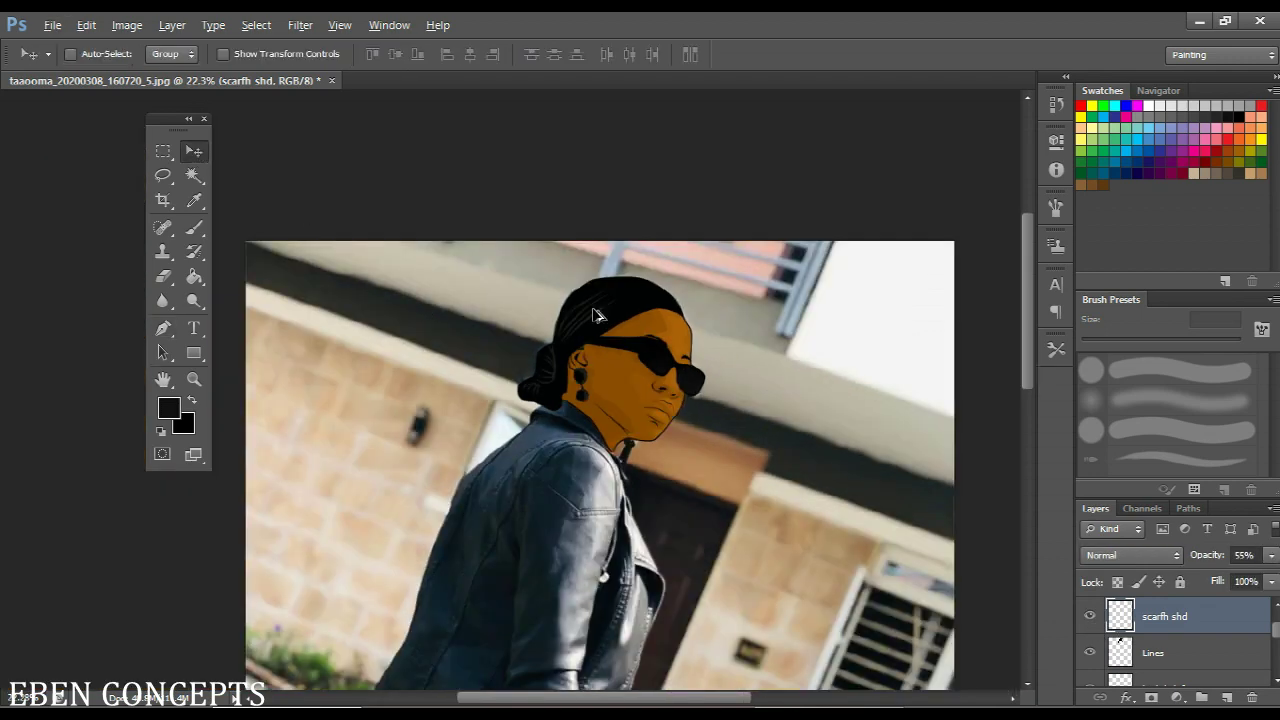
scroll(600, 320, "down", 4)
scroll(600, 320, "up", 1)
scroll(1157, 660, "down", 5)
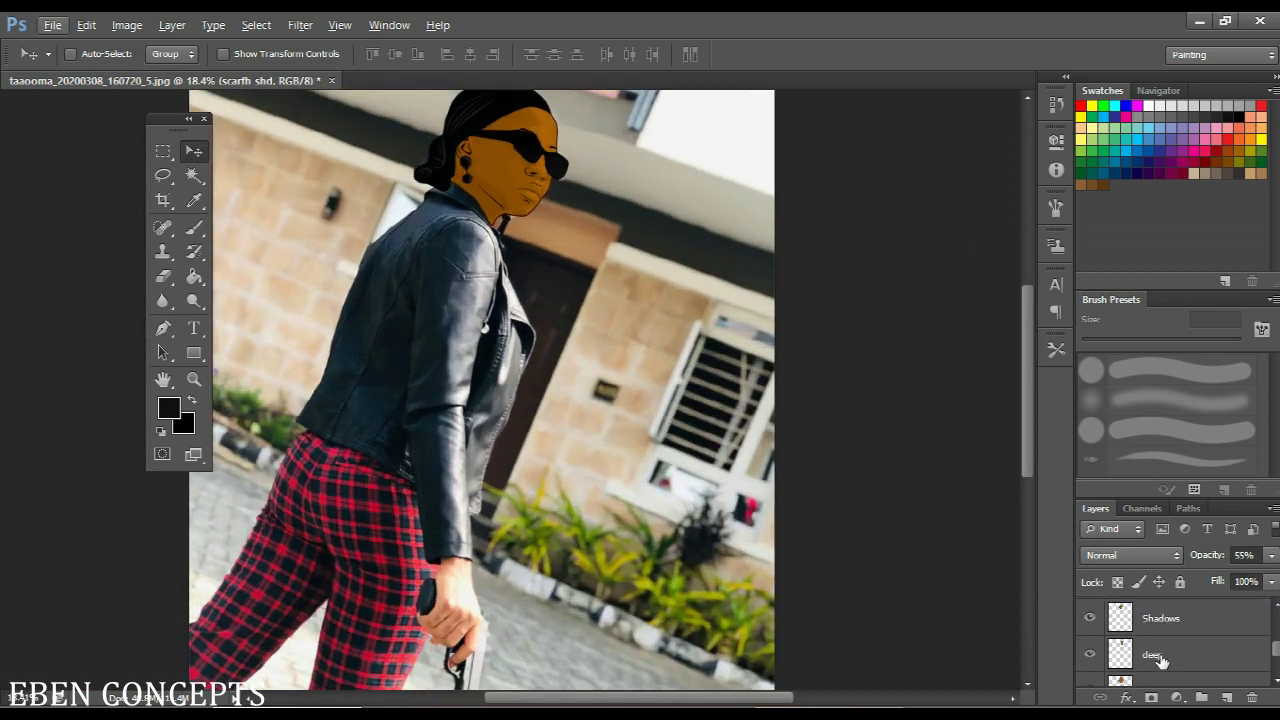
left_click(1182, 645)
left_click(1155, 697)
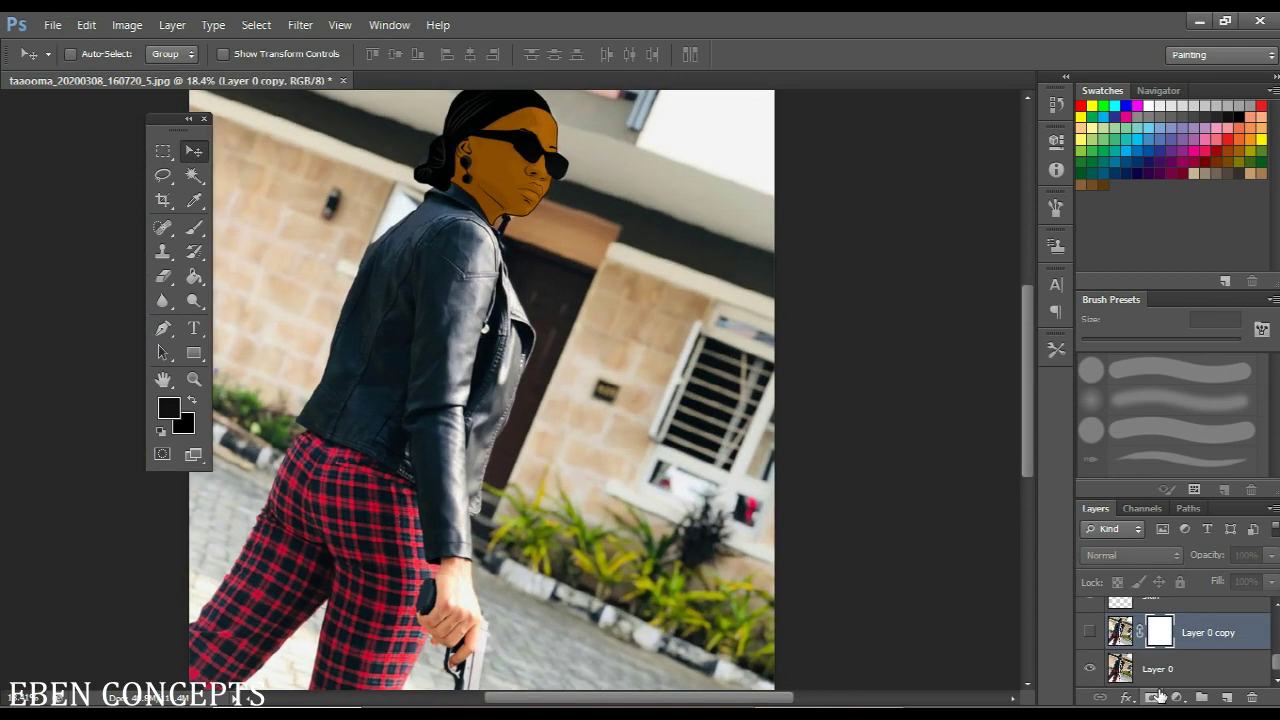
key("ctrl+z")
Duplicate the Layer 0 photo and move the copy beside the illustrated head as a side-by-side reference
scroll(1163, 670, "down", 5)
left_click(1165, 670)
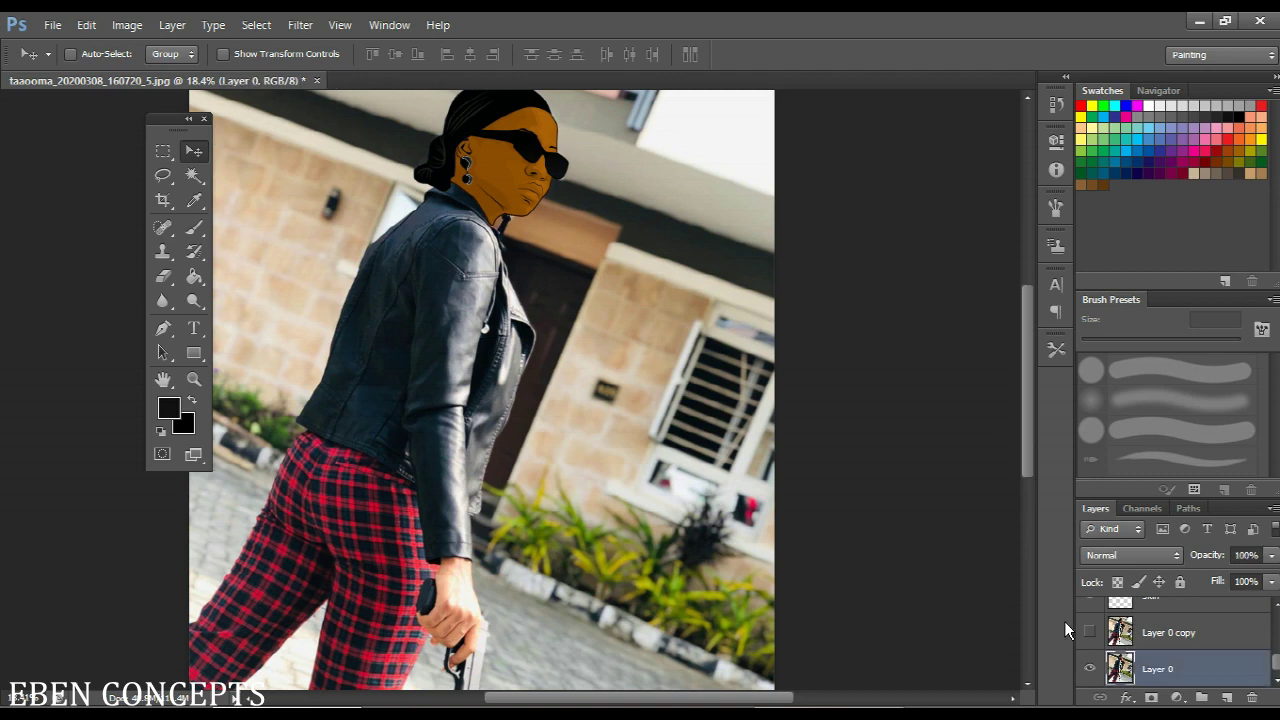
left_click_drag(657, 453, 757, 459)
scroll(622, 166, "up", 6)
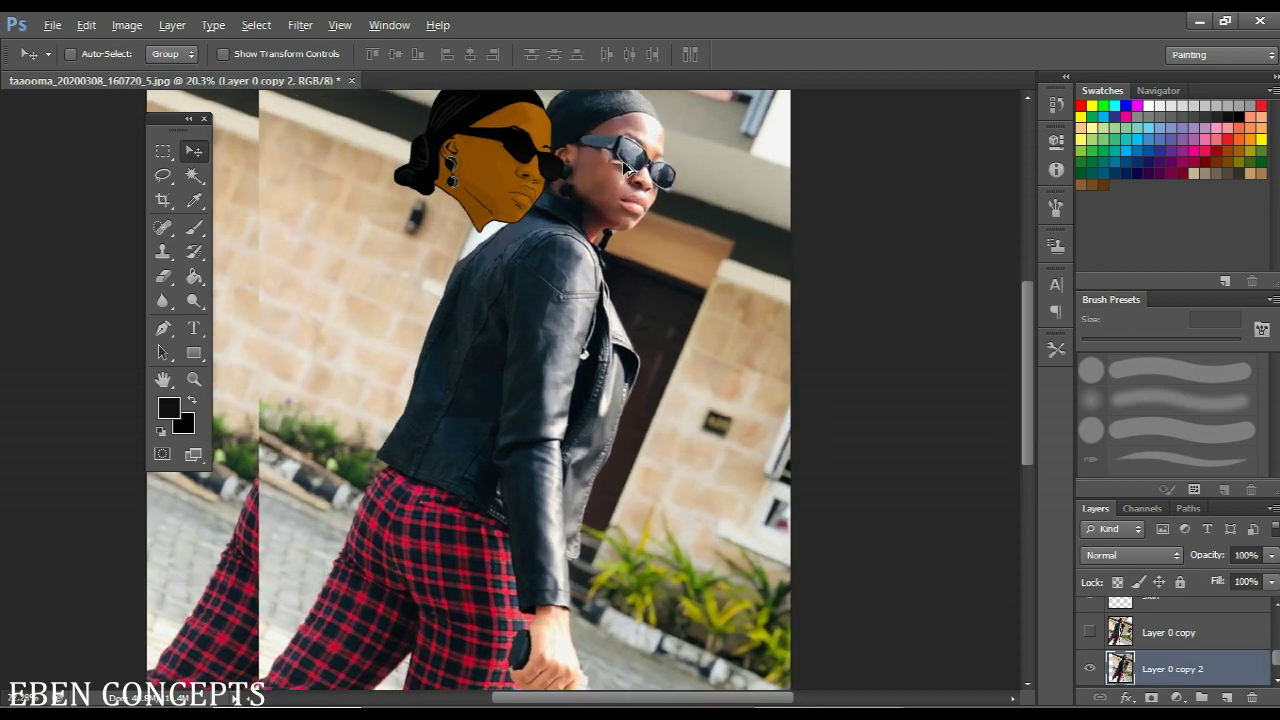
left_click_drag(623, 127, 666, 259)
scroll(666, 258, "up", 3)
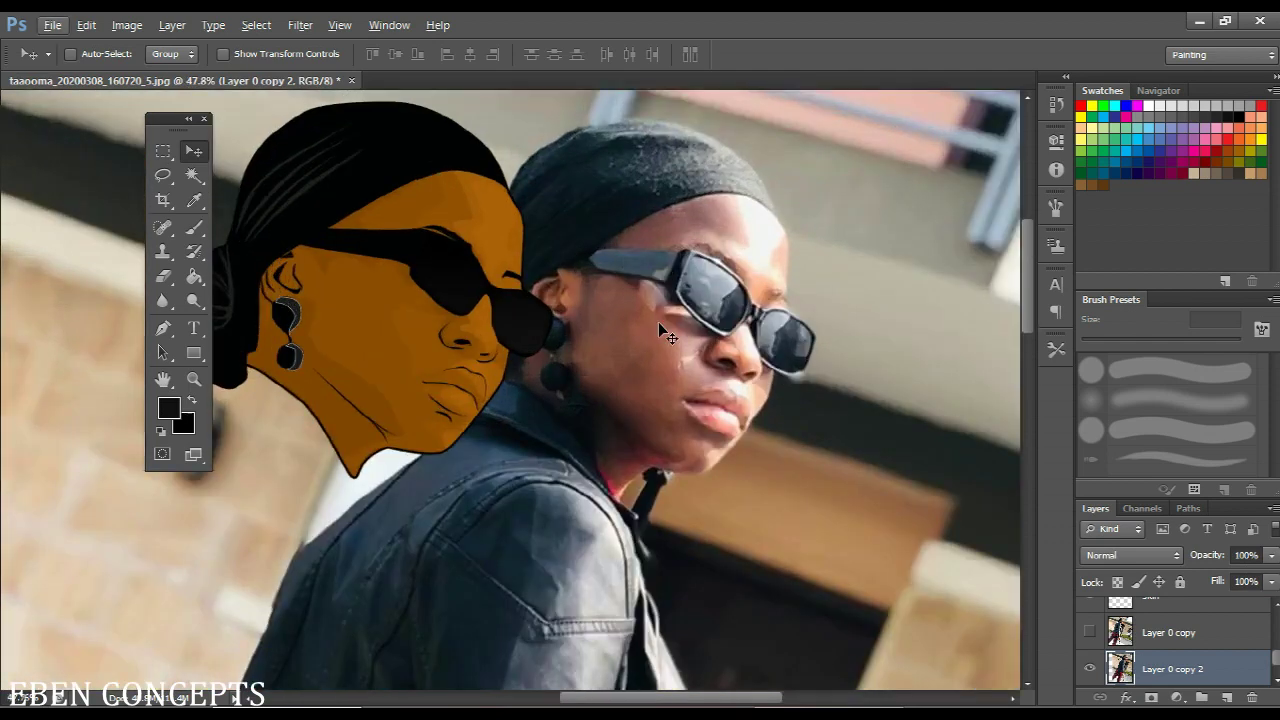
left_click_drag(668, 323, 732, 349)
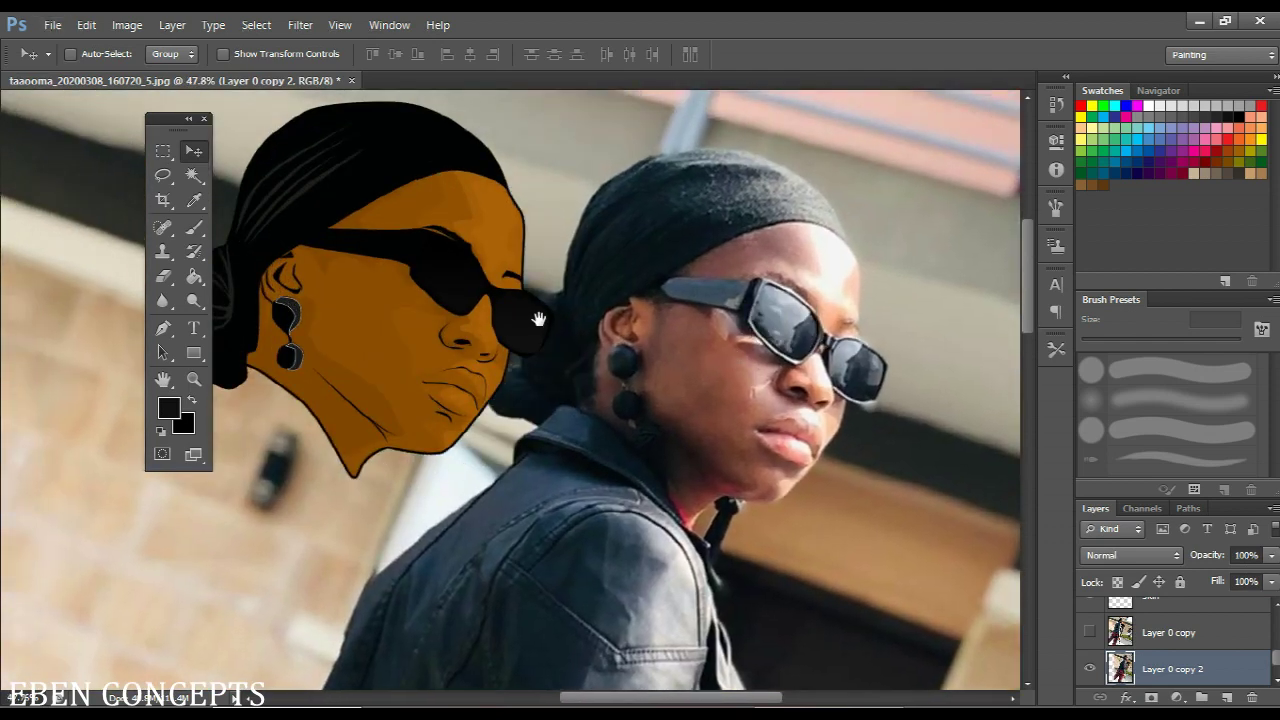
left_click_drag(540, 320, 620, 310)
left_click_drag(751, 355, 773, 375)
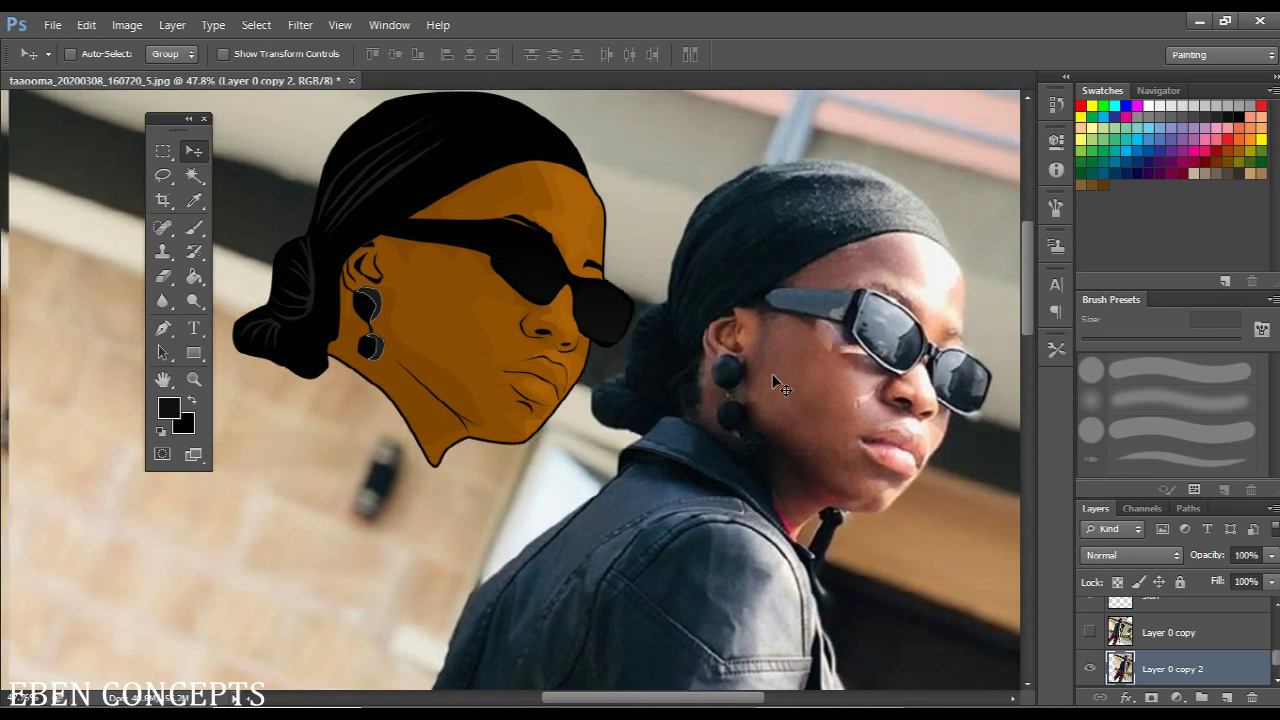
Compare the illustrated headscarf, sunglasses and face with the reference photo beside it at several zoom levels
key("p")
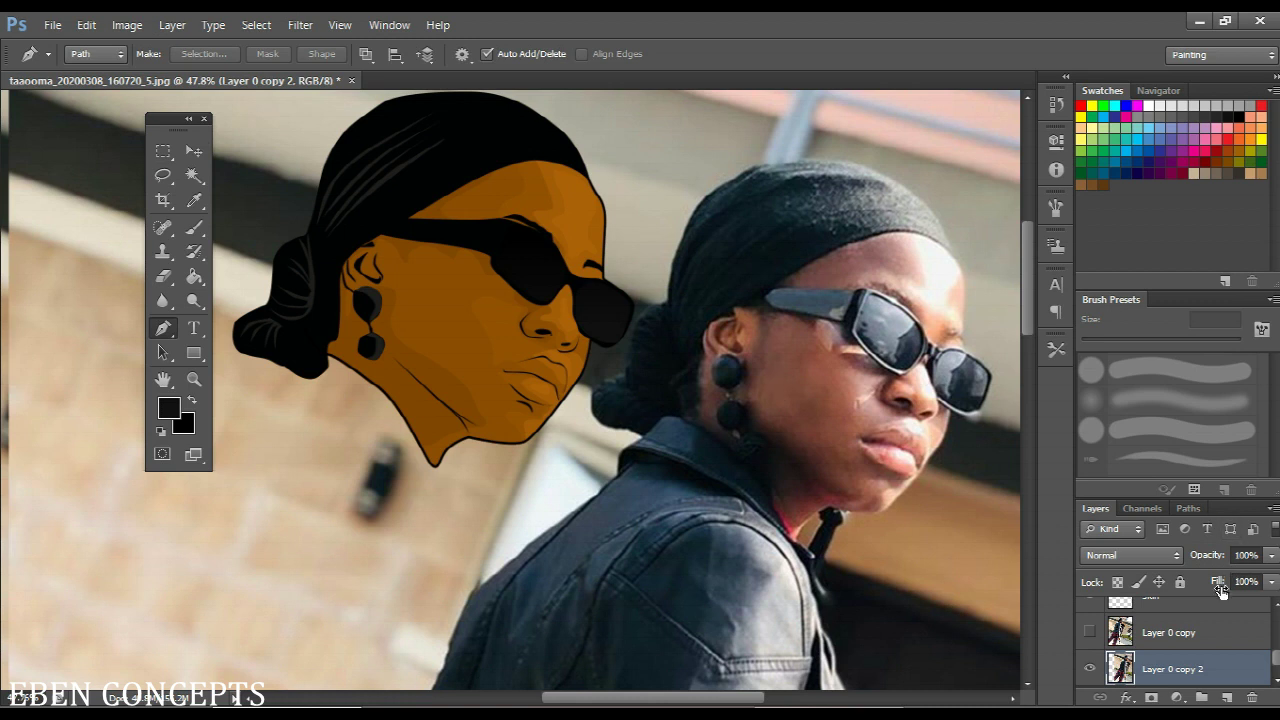
scroll(1205, 634, "down", 1)
scroll(1205, 634, "up", 1)
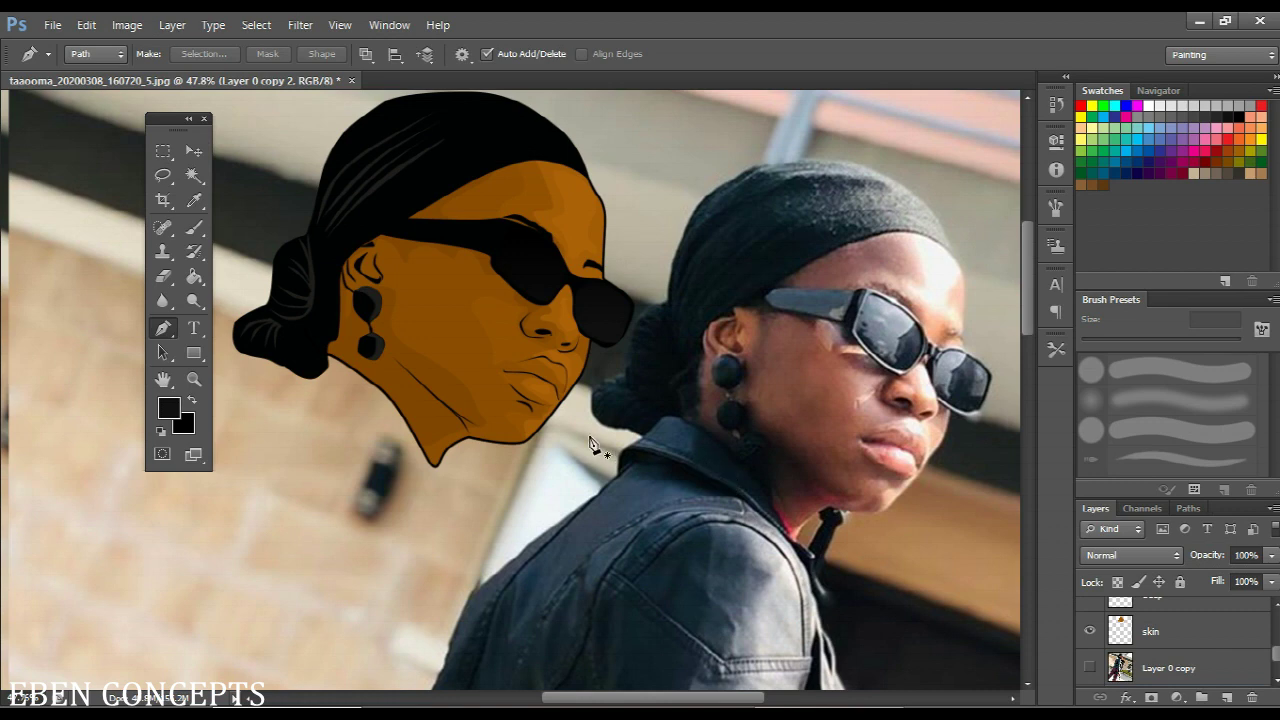
scroll(580, 440, "up", 2)
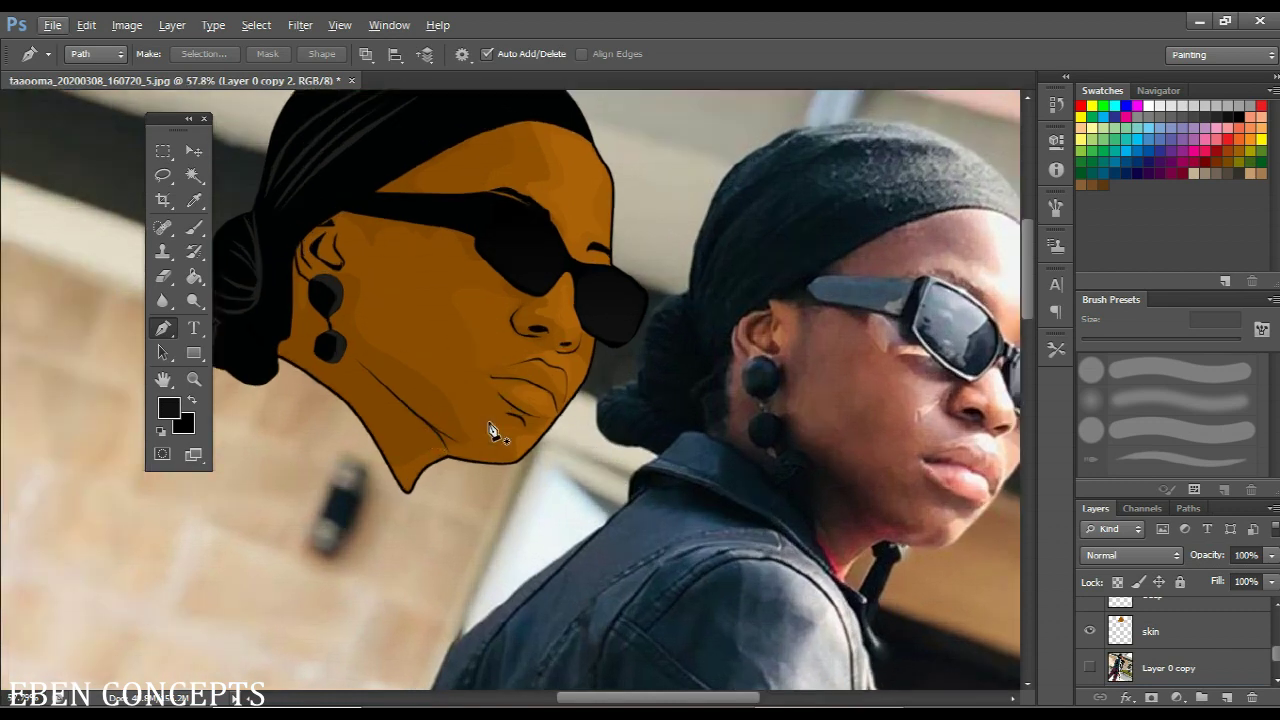
scroll(490, 430, "down", 2)
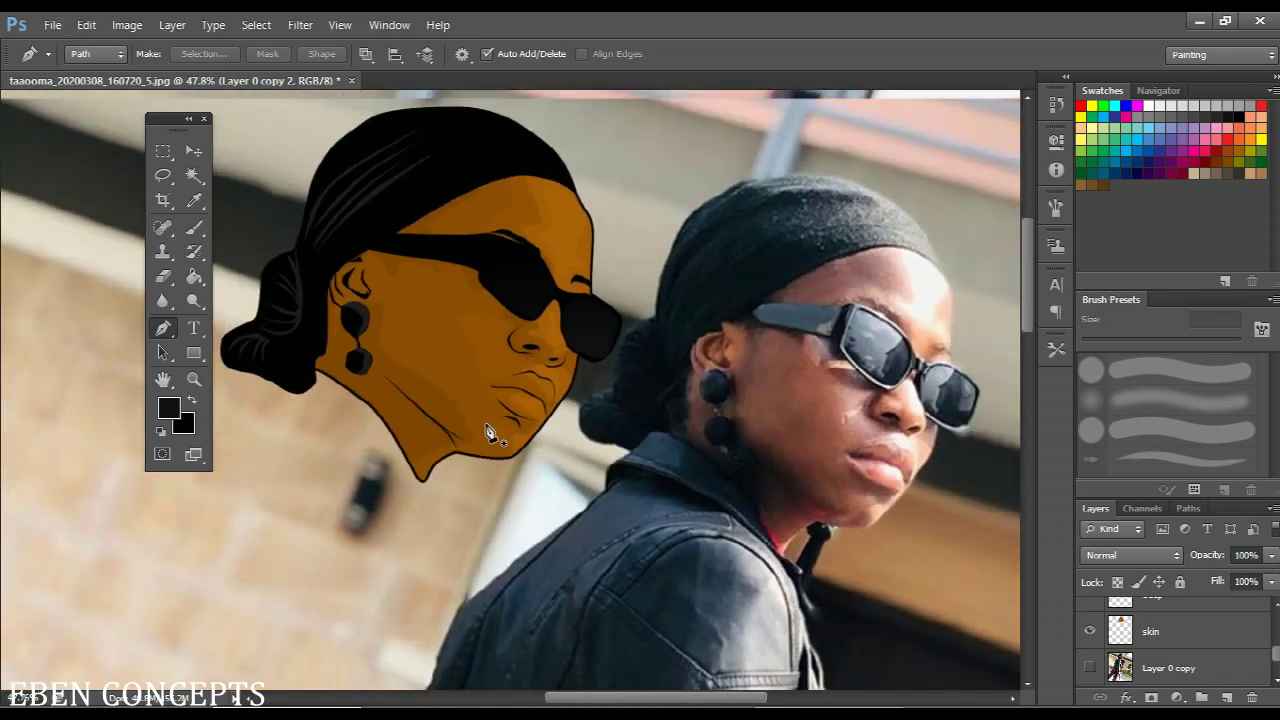
scroll(466, 167, "up", 2)
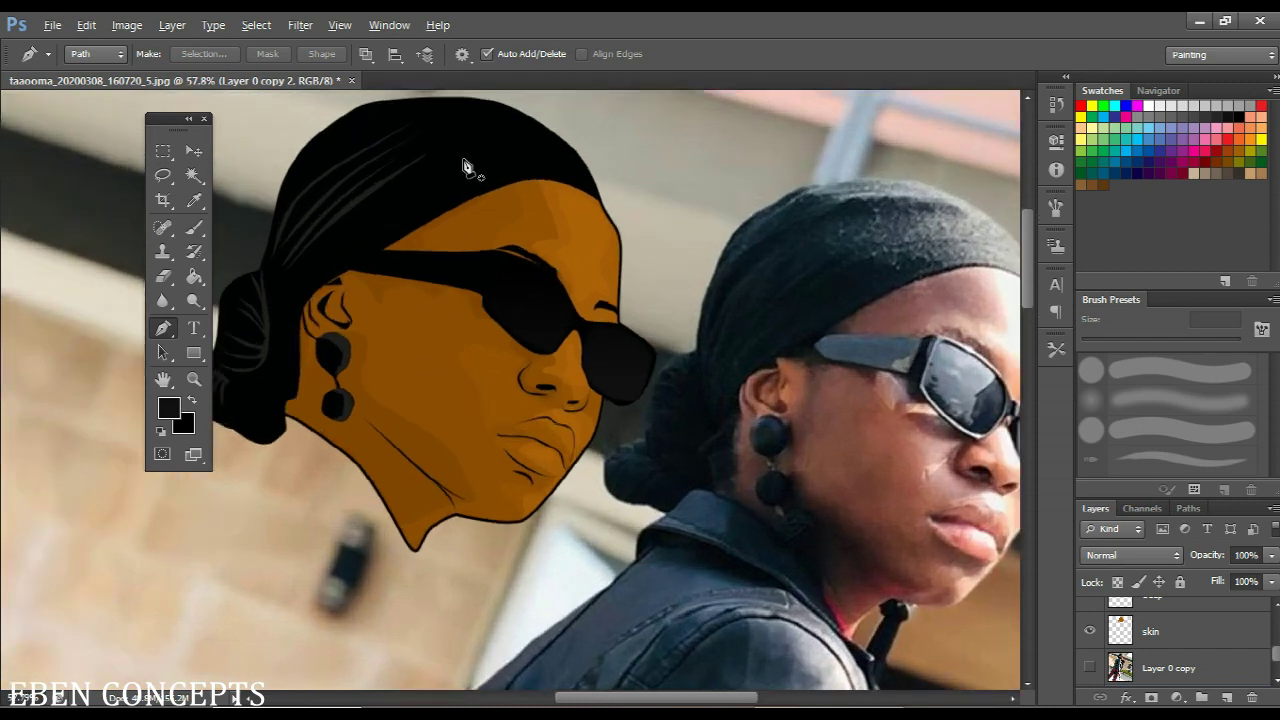
scroll(600, 226, "down", 5)
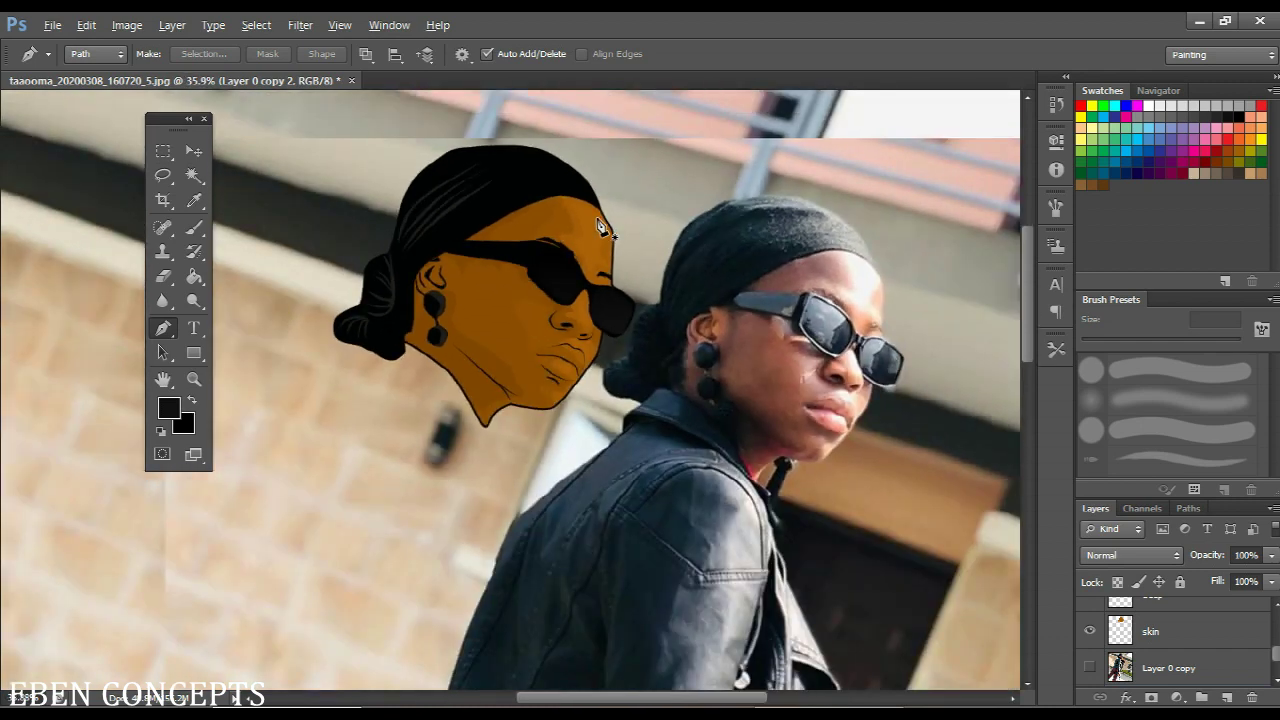
scroll(600, 226, "up", 4)
scroll(1179, 655, "up", 3)
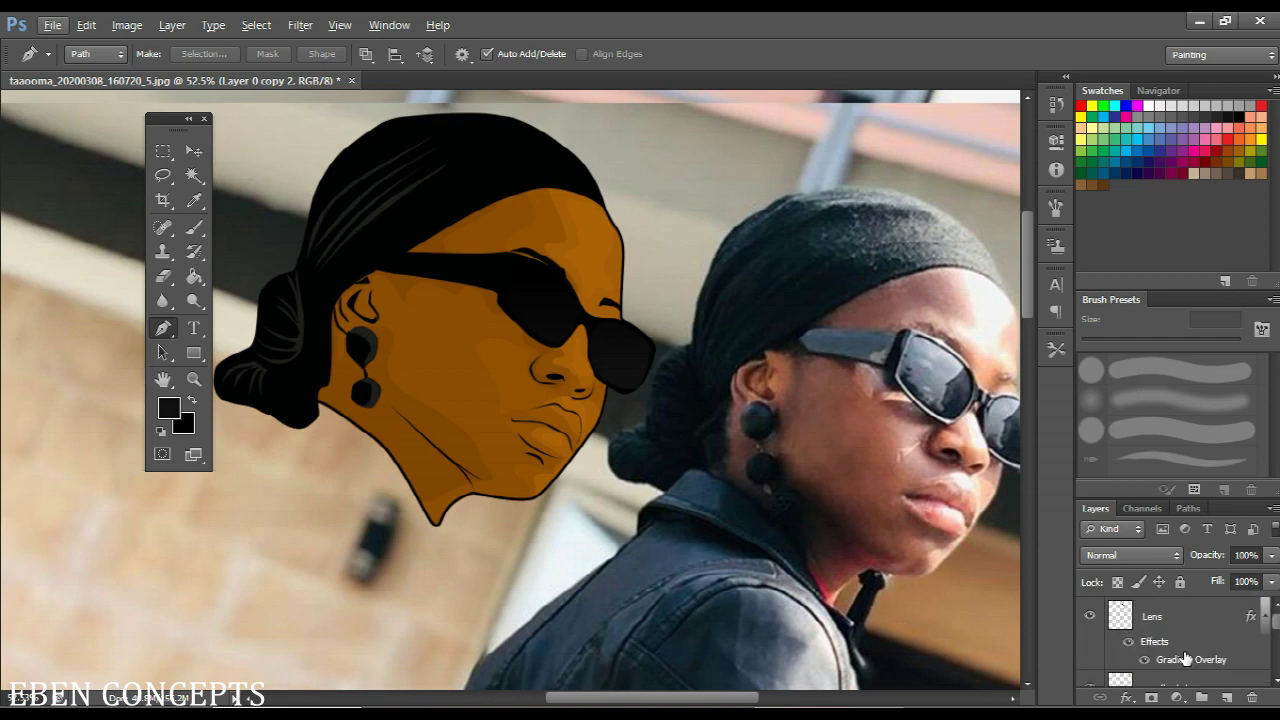
On the scarfh shd layer, draw a closed path inside the sunglasses' temple arm, from the headscarf to the near lens
left_click(1166, 629)
scroll(1166, 629, "down", 3)
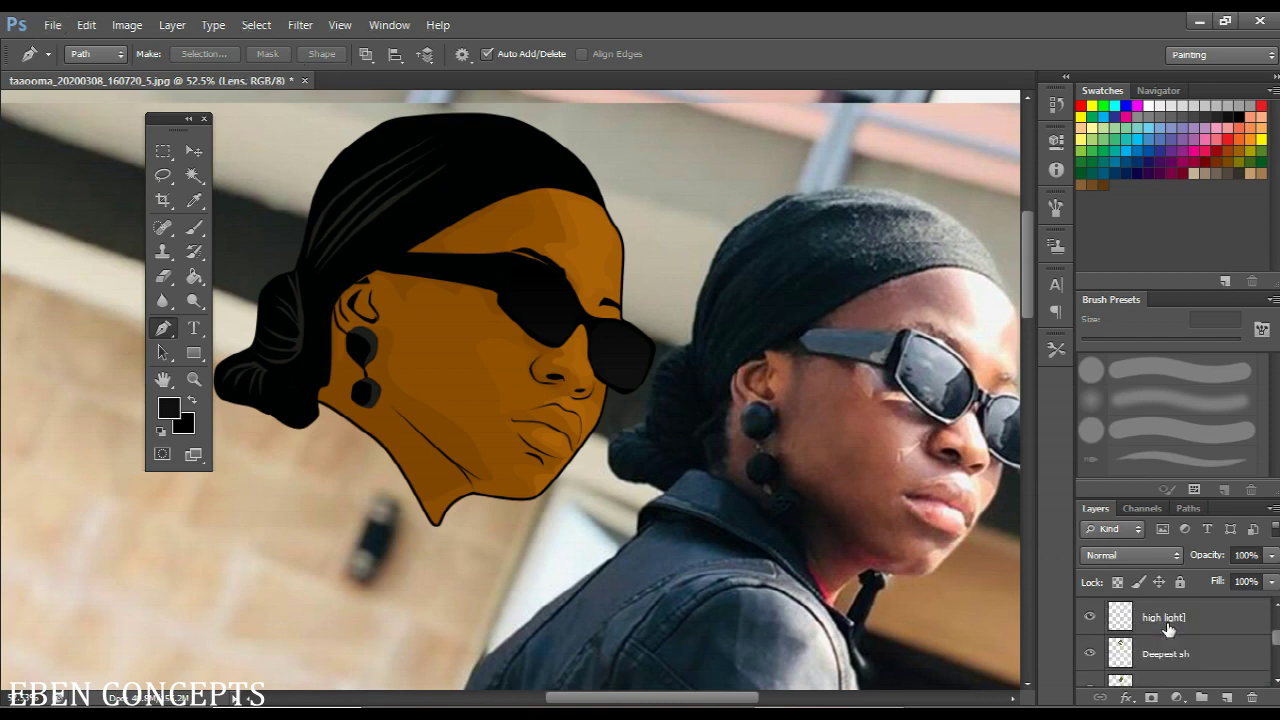
left_click(1167, 629)
scroll(1168, 630, "up", 2)
left_click(1168, 630)
scroll(411, 300, "up", 3)
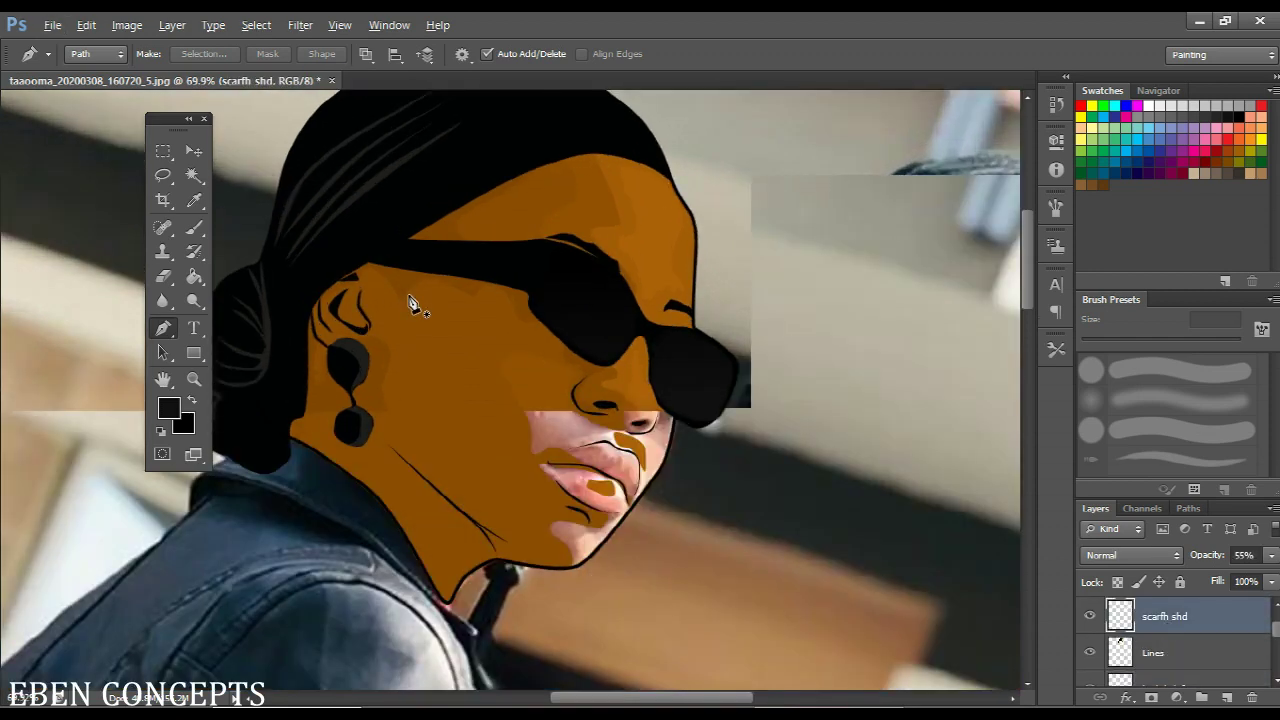
left_click(405, 249)
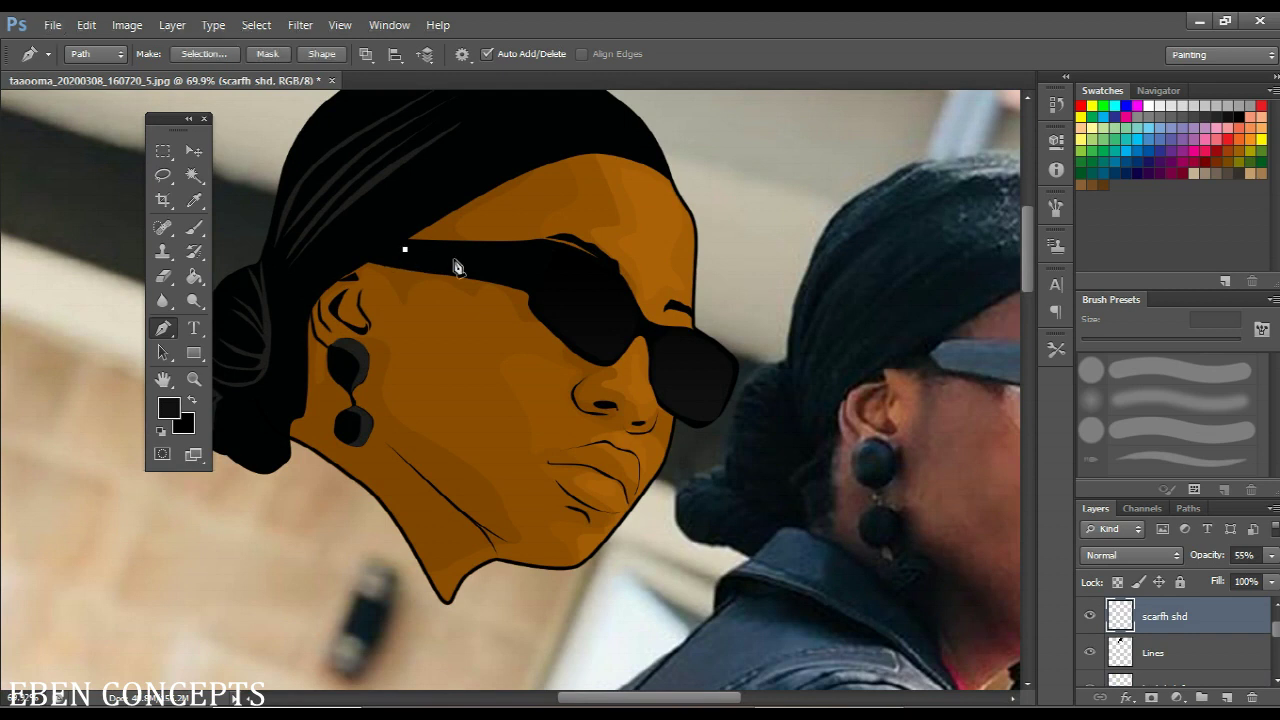
left_click_drag(540, 246, 527, 263)
left_click_drag(405, 249, 413, 259)
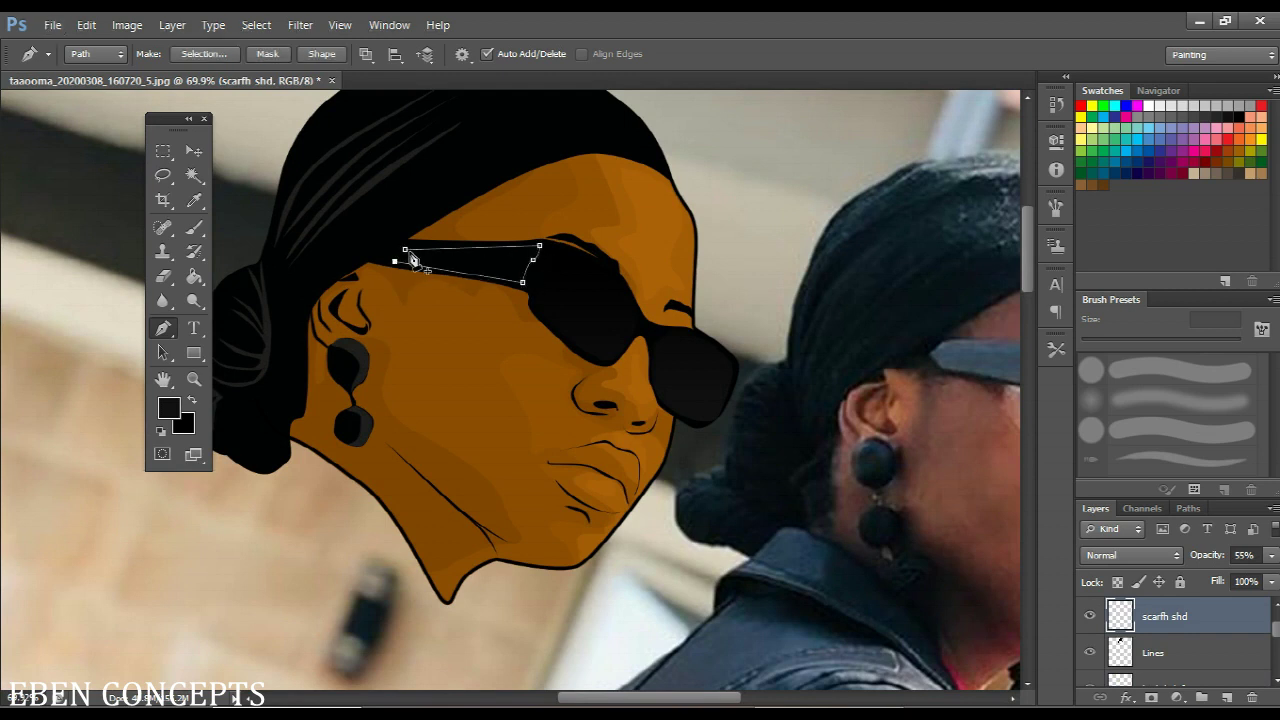
Fill the temple arm path with dark grey and clear the path
right_click(410, 258)
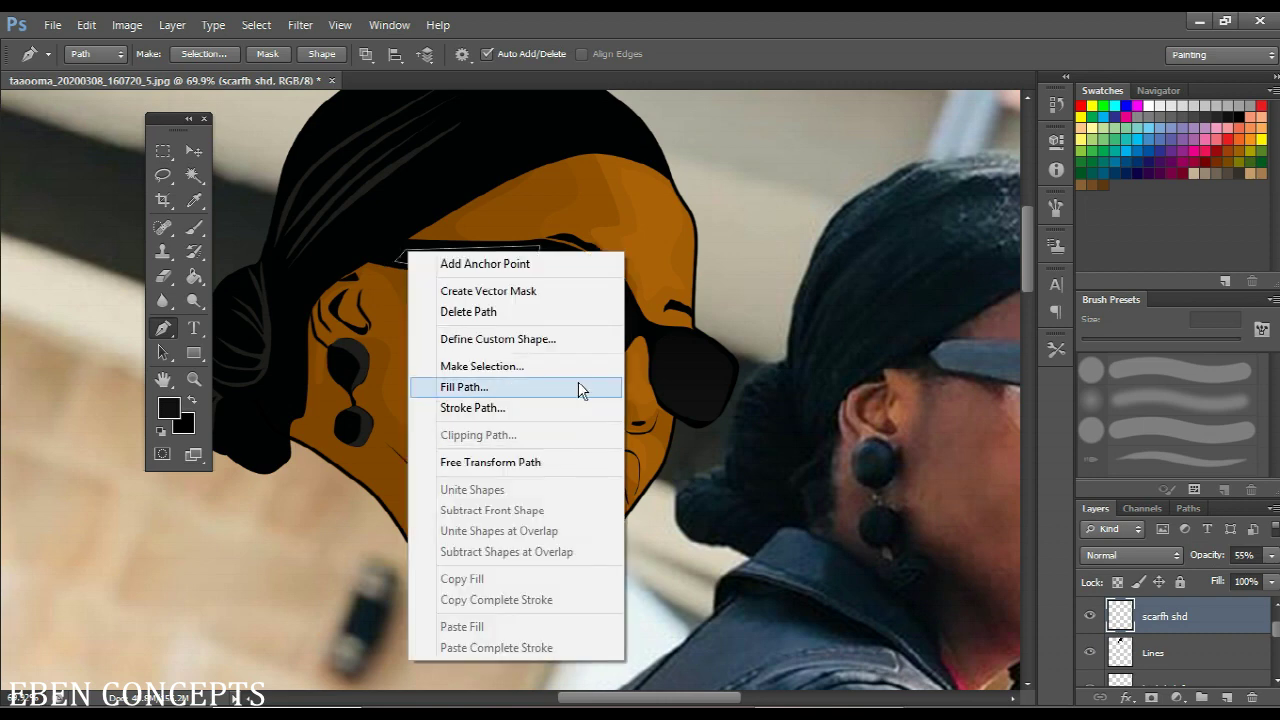
left_click(578, 384)
key("Return")
key("Return")
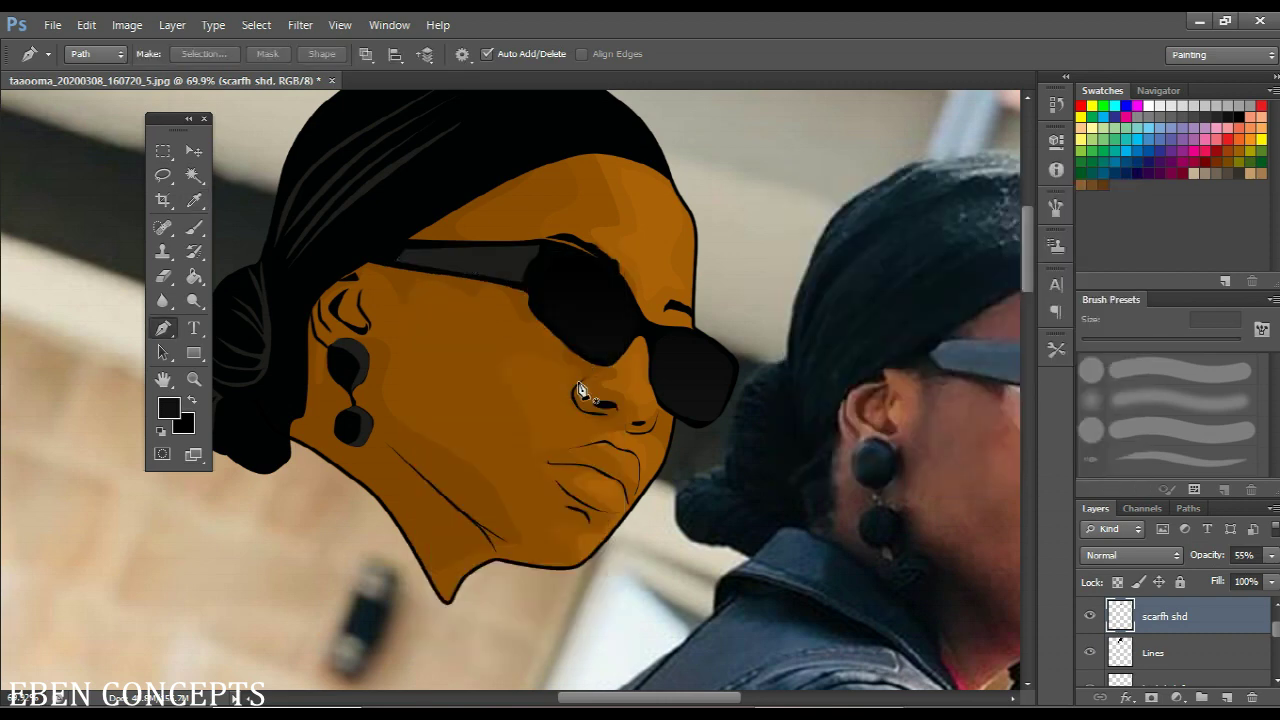
Draw a thin closed curved highlight path along the upper frame edge of the near sunglasses lens
scroll(579, 389, "down", 5)
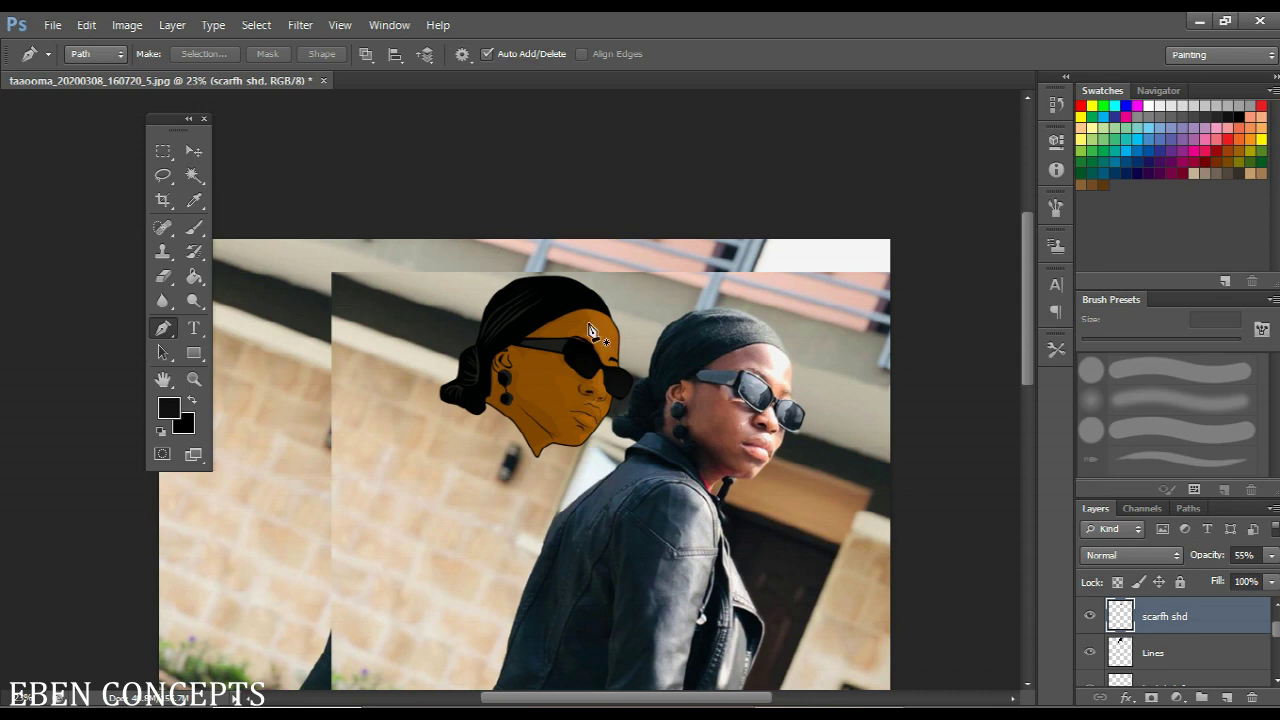
scroll(591, 331, "up", 8)
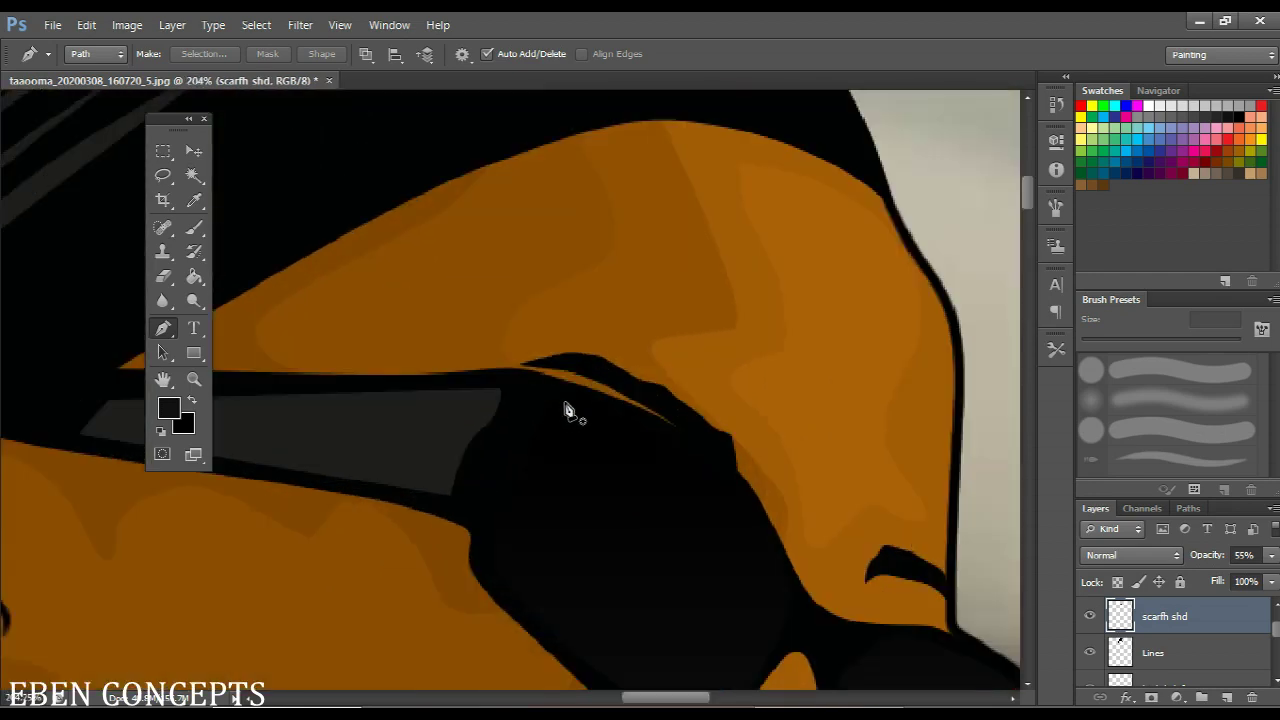
left_click(582, 394)
left_click_drag(707, 448, 735, 478)
left_click(761, 515)
left_click_drag(682, 440, 506, 242)
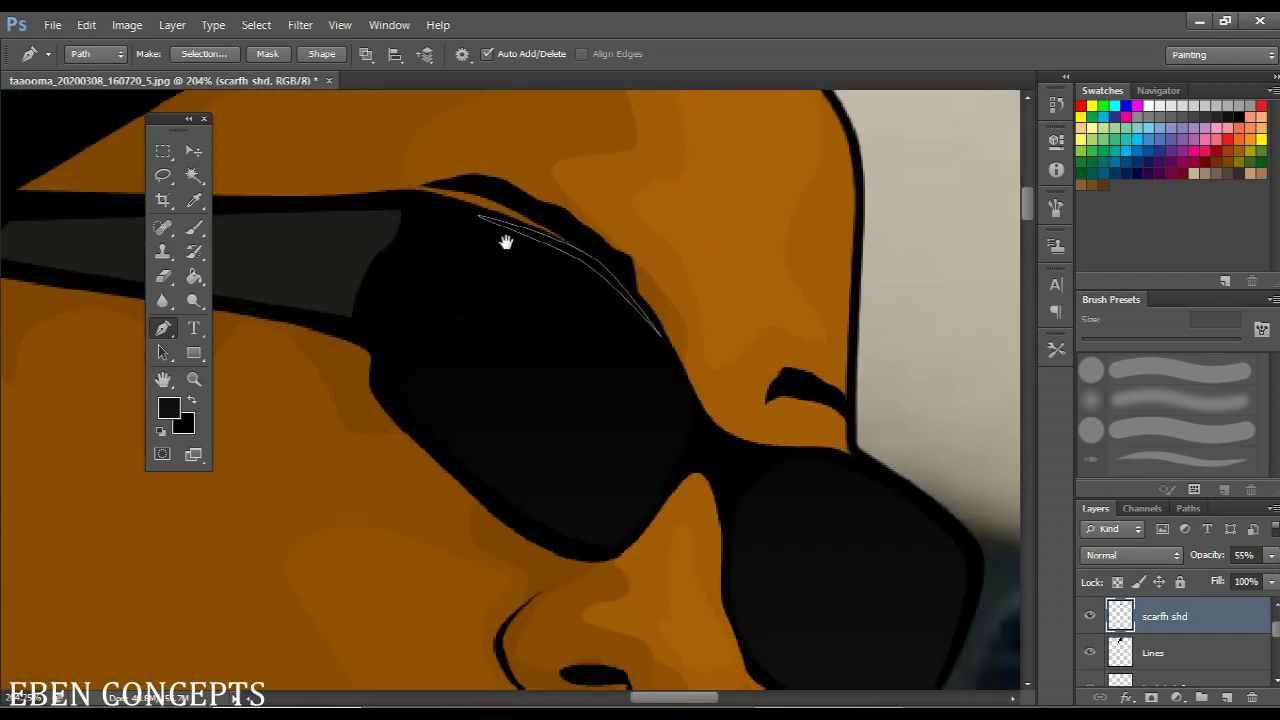
Outline the sunglasses bridge between the lenses with a closed path and fill it and the upper frame path with dark grey
left_click_drag(709, 439, 686, 472)
left_click(758, 453)
left_click(736, 481)
left_click(728, 499)
left_click(683, 466)
left_click(704, 434)
right_click(706, 436)
left_click(806, 164)
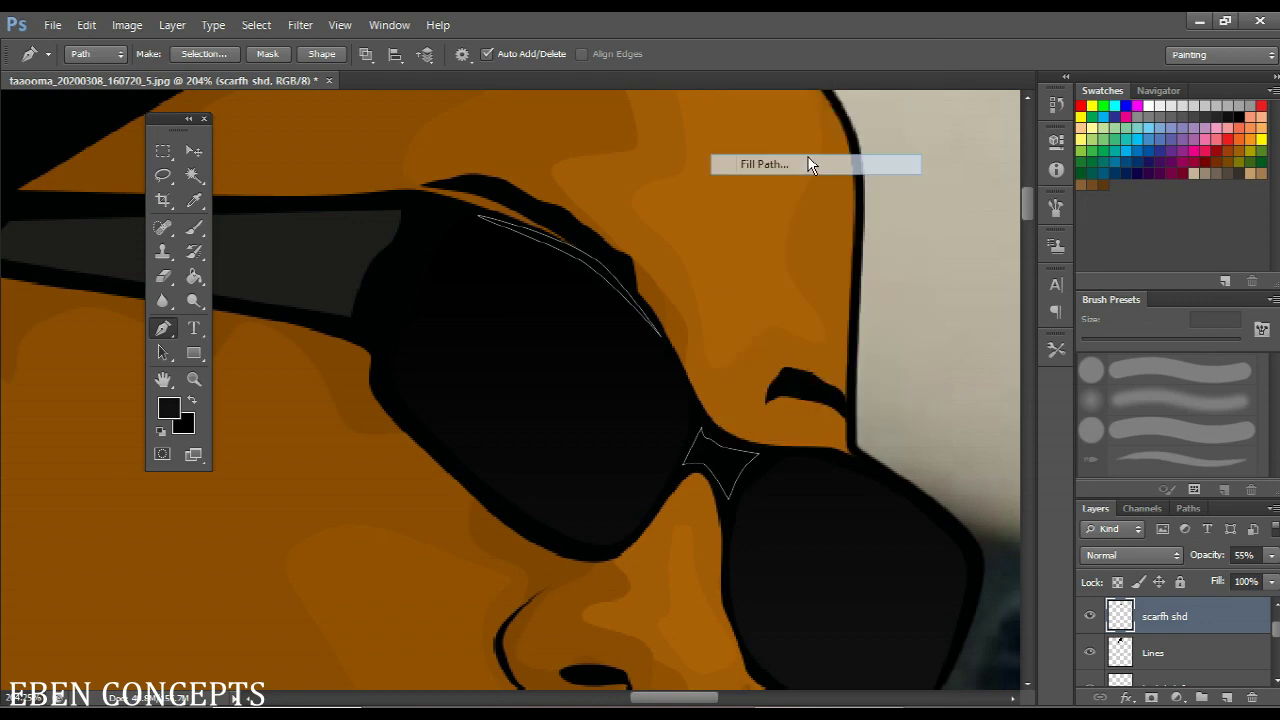
key("Return")
Draw a thin curved highlight path along the lower frame edge of the near lens and fill it with dark grey
scroll(768, 287, "down", 1)
scroll(768, 287, "down", 3)
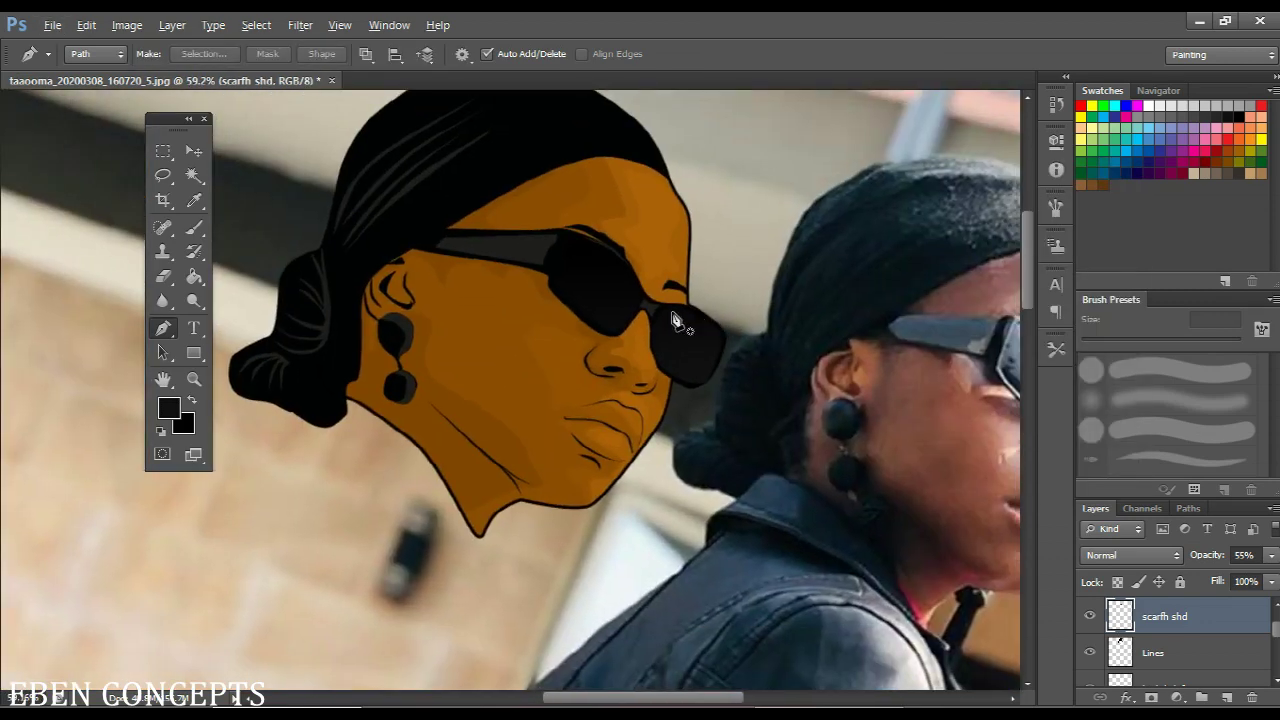
scroll(714, 326, "up", 3)
scroll(580, 360, "up", 2)
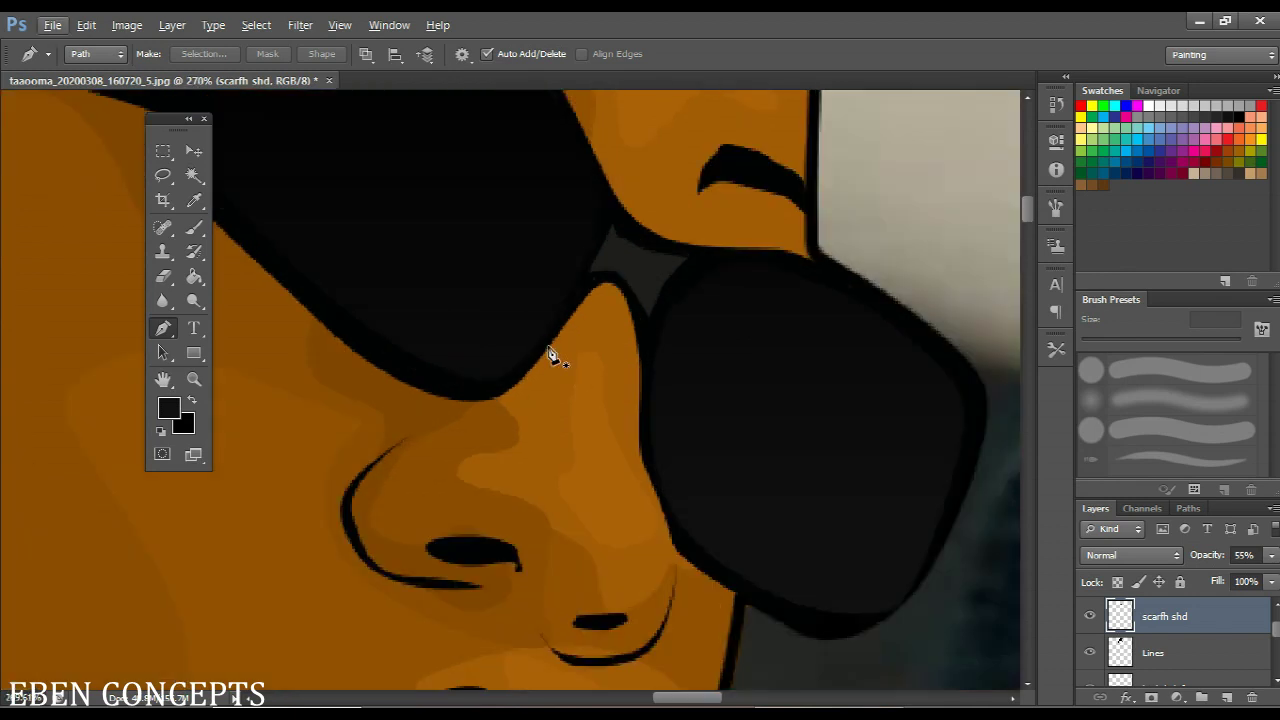
left_click(543, 344)
left_click_drag(477, 388, 518, 383)
left_click(416, 372)
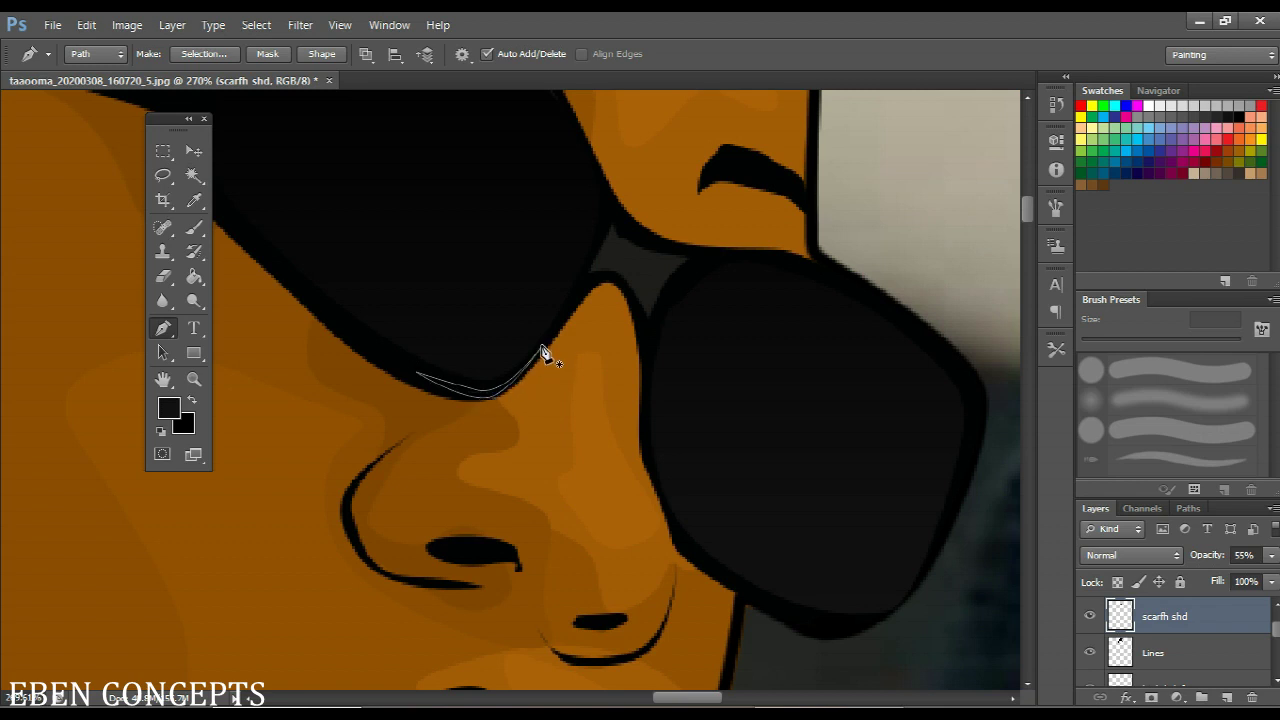
right_click(543, 351)
left_click(645, 429)
key("Return")
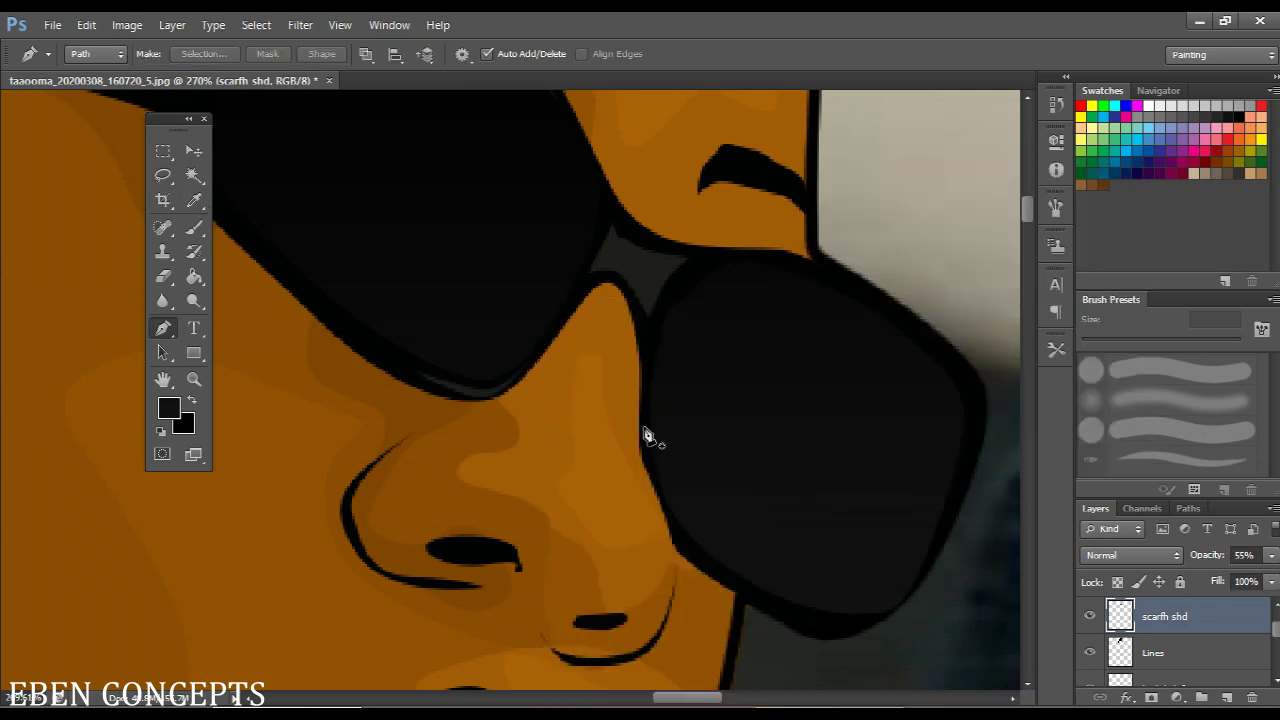
Draw a thin closed curved highlight path along the outer frame edge of the far sunglasses lens and fill it with dark grey
scroll(646, 432, "down", 5)
scroll(805, 395, "up", 3)
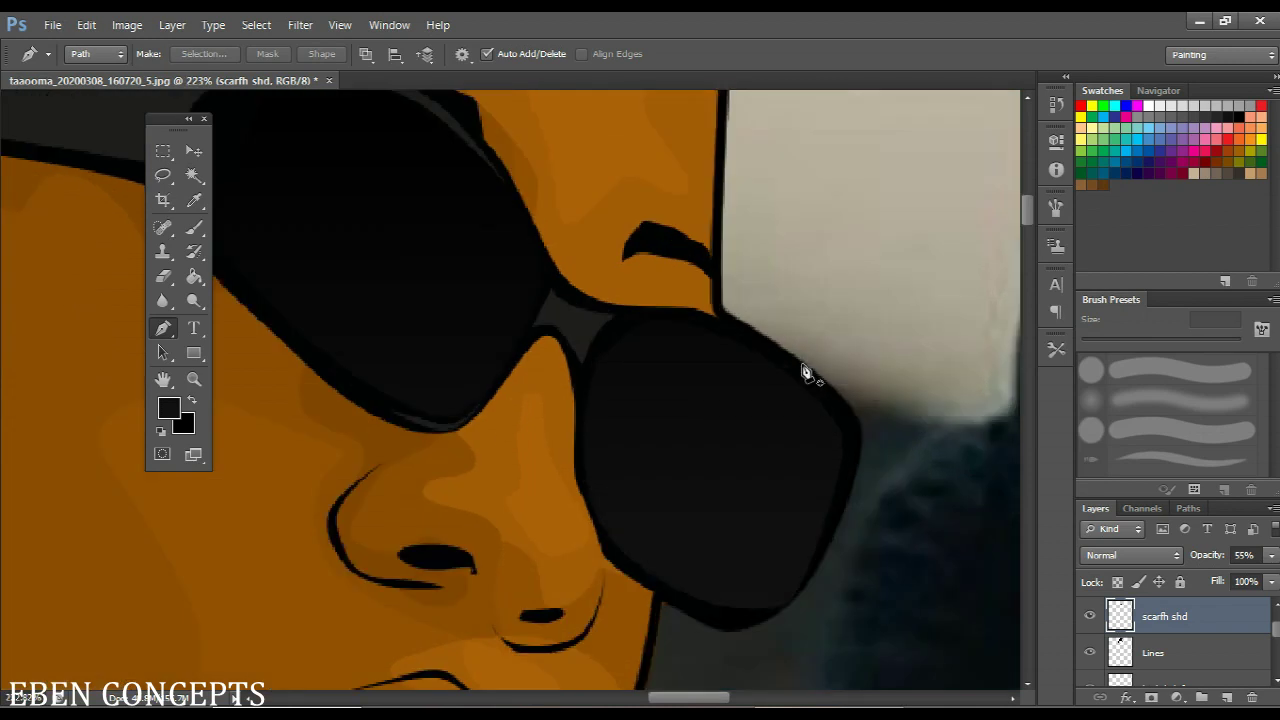
left_click(794, 361)
left_click_drag(857, 421, 815, 386)
left_click(846, 487)
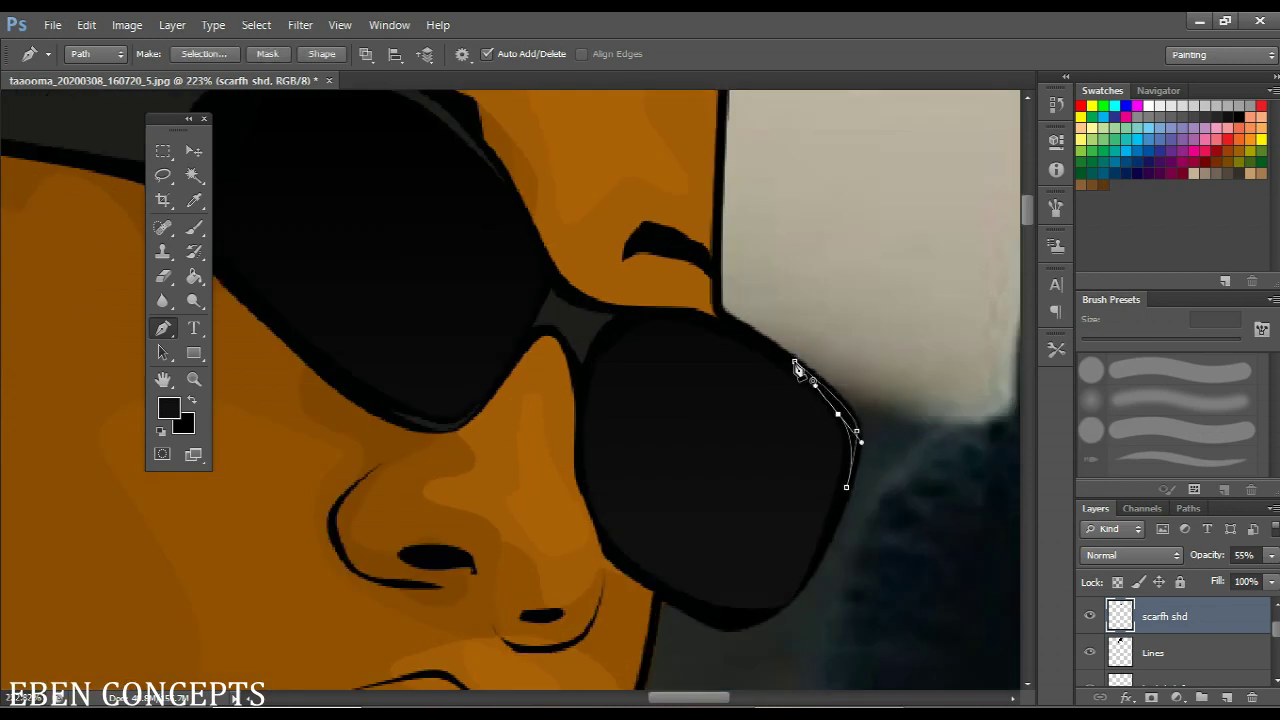
left_click(794, 362)
right_click(806, 371)
left_click(895, 436)
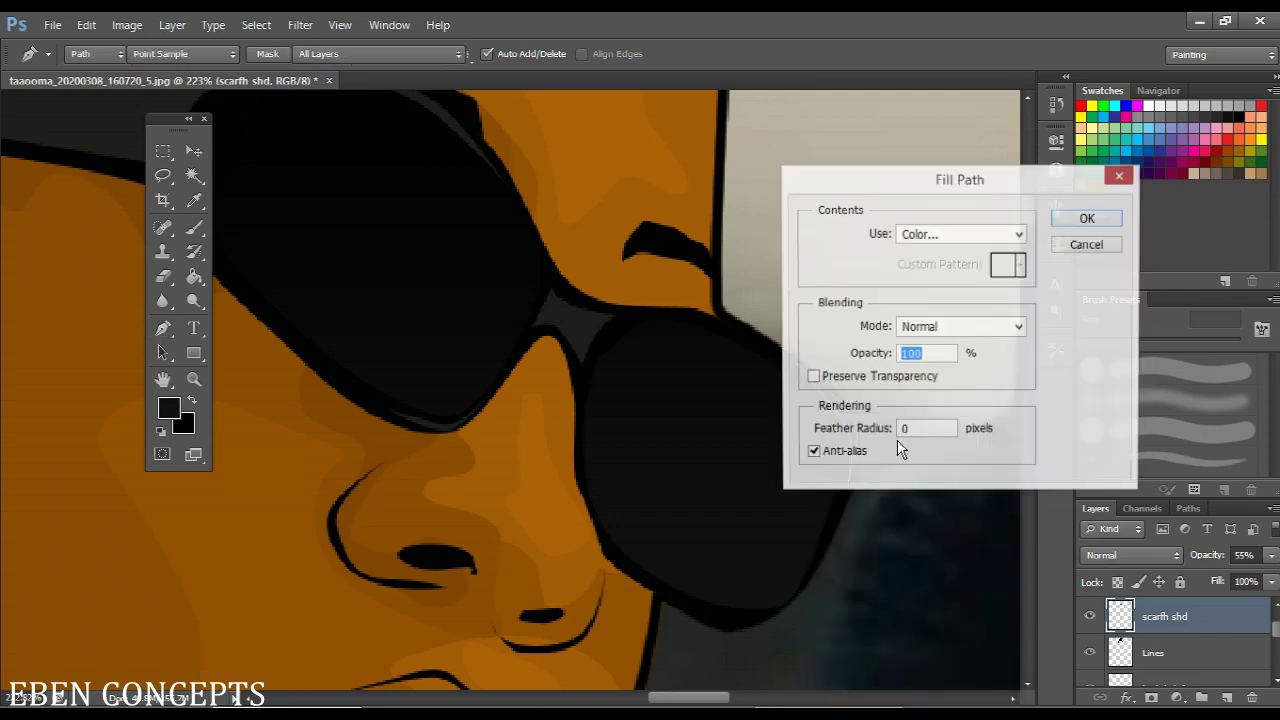
key("Return")
Compare the whole cartoon head with the original portrait photo beside it
scroll(752, 420, "down", 3)
scroll(752, 420, "down", 3)
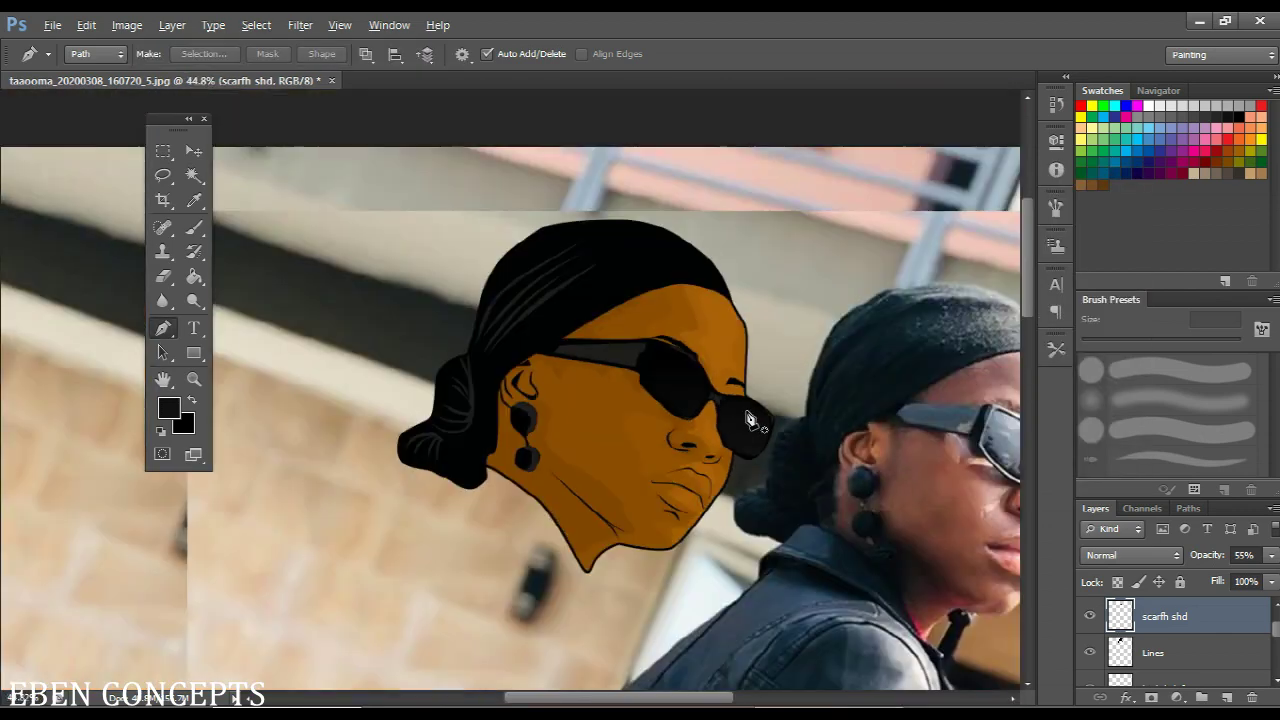
scroll(752, 420, "down", 4)
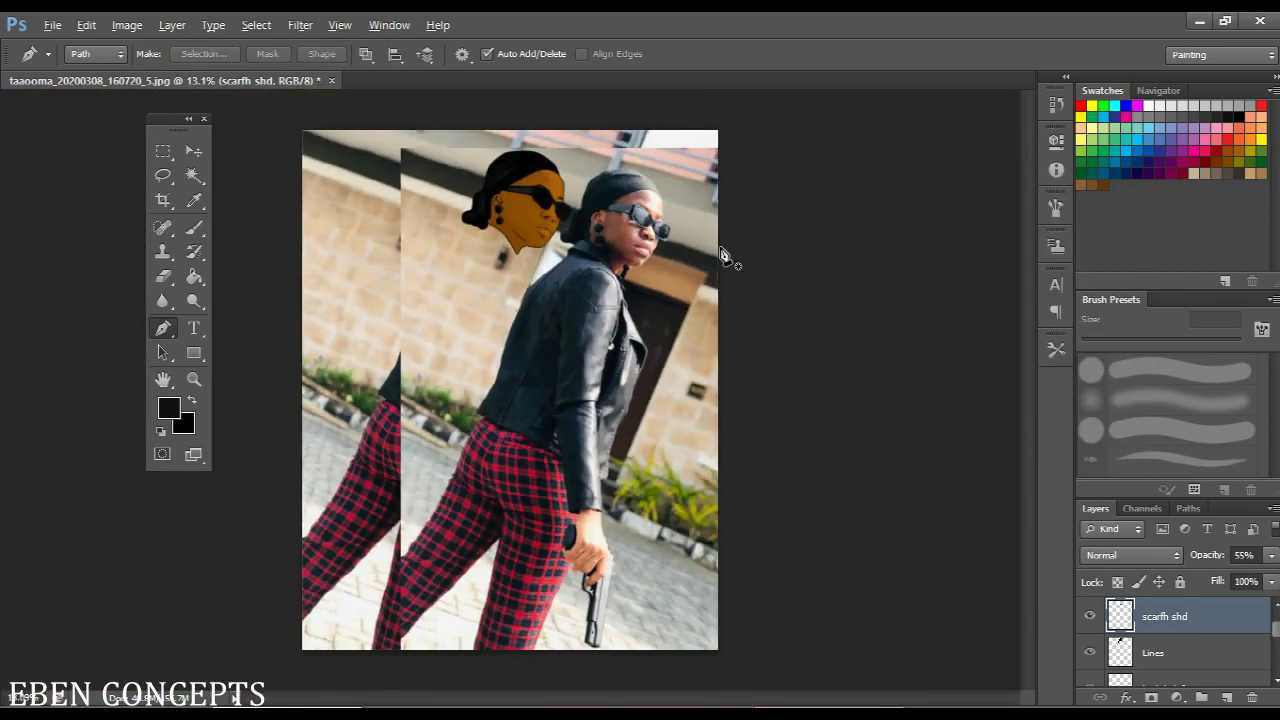
scroll(680, 200, "up", 2)
scroll(588, 130, "up", 2)
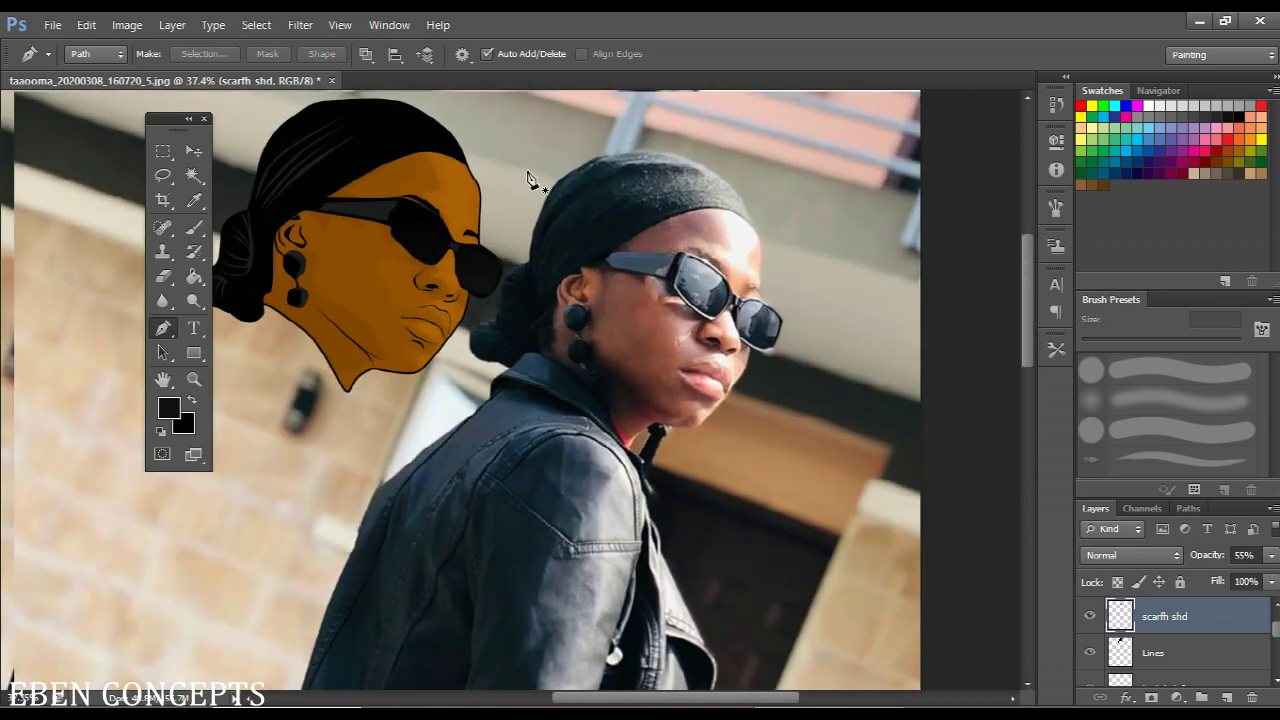
scroll(528, 178, "up", 1)
scroll(480, 390, "up", 3)
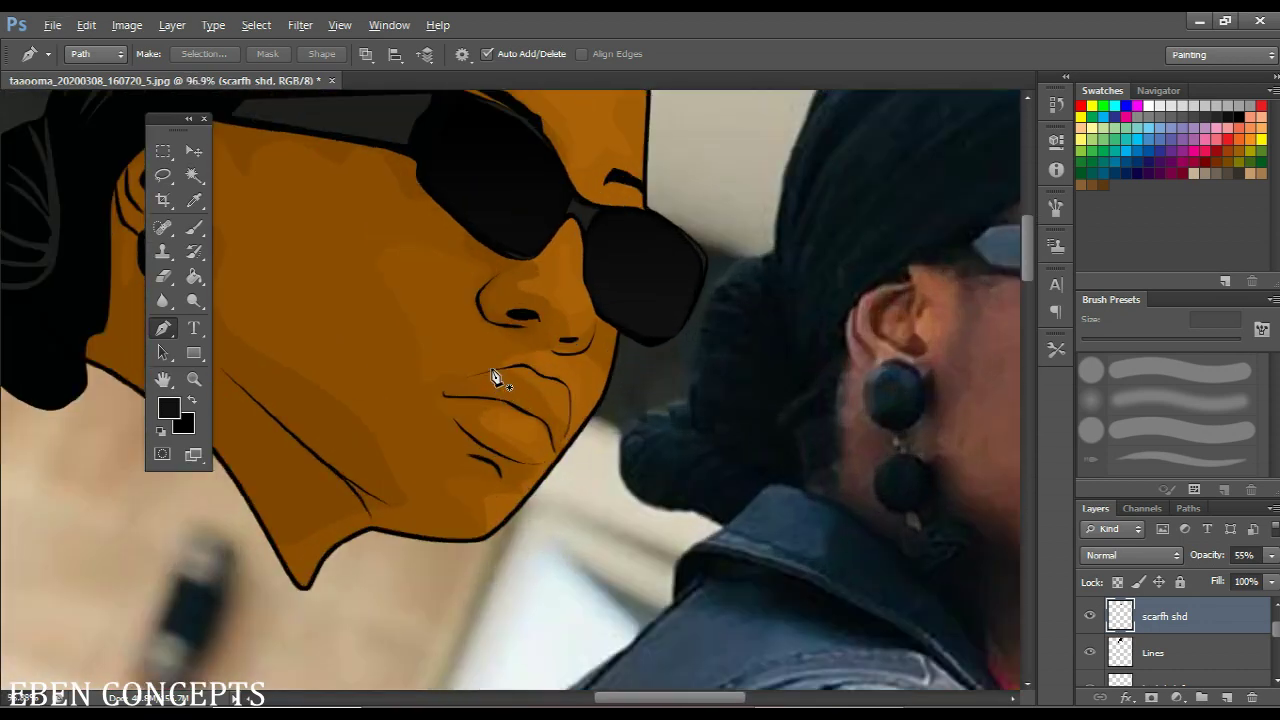
Select the line between the lips on the Lines layer, fill it with black and deselect it
scroll(460, 408, "up", 4)
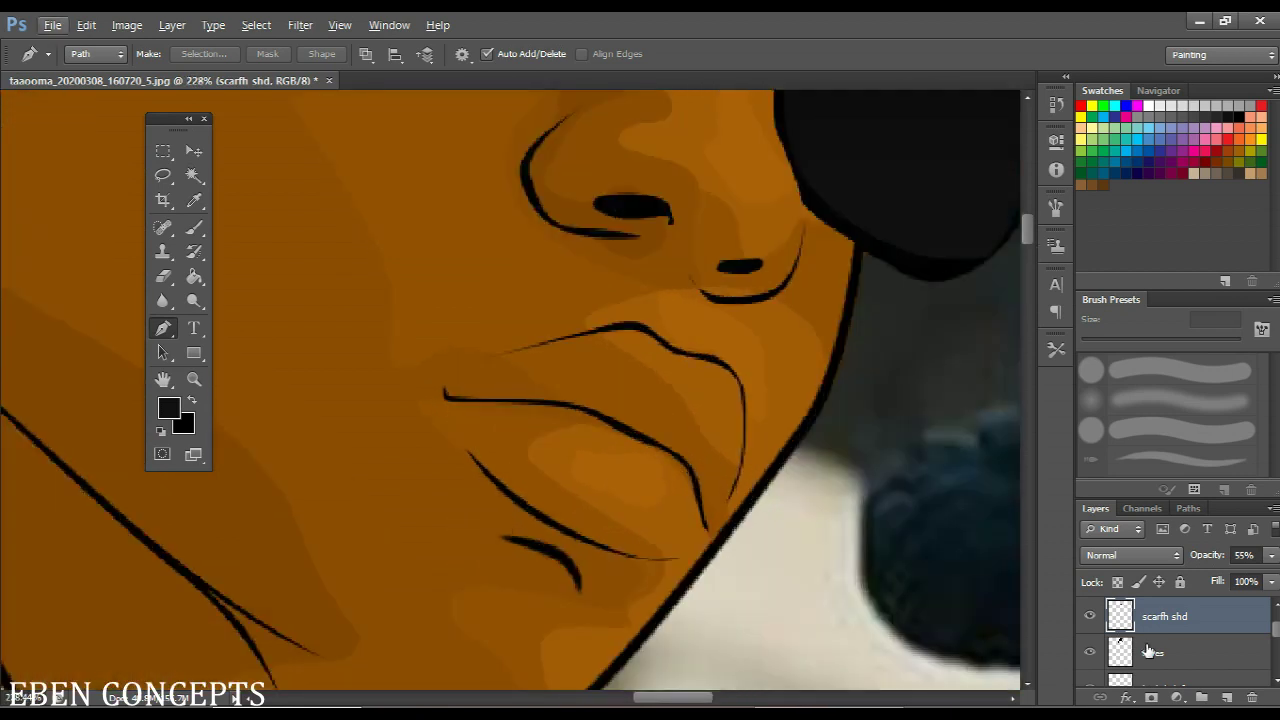
left_click(1150, 651)
key("w")
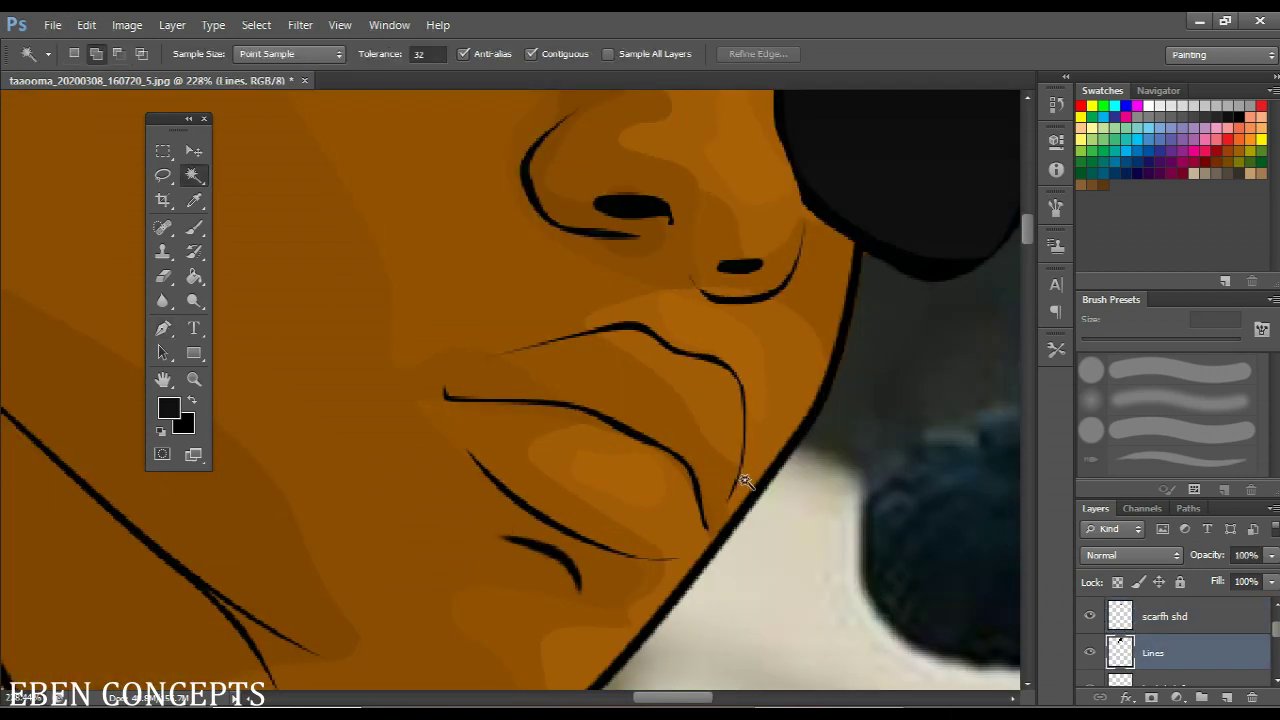
left_click(649, 444)
scroll(617, 423, "up", 1)
key("g")
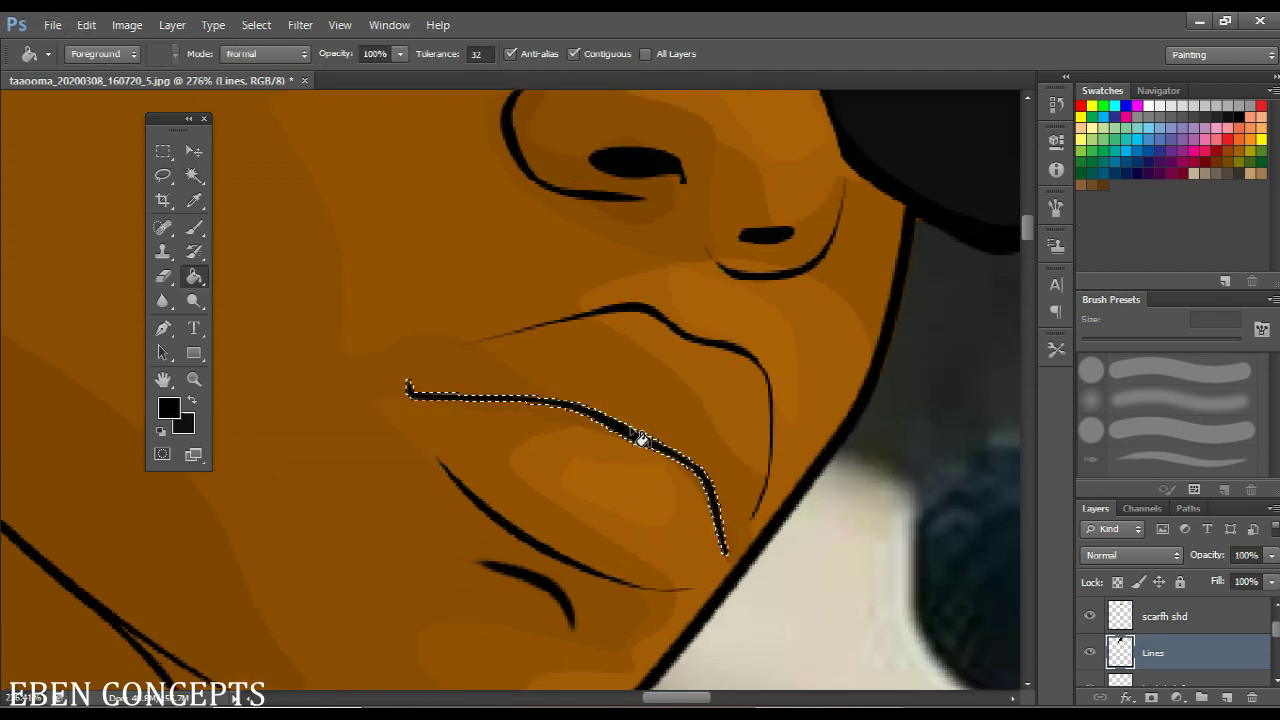
left_click(641, 438)
key("ctrl+d")
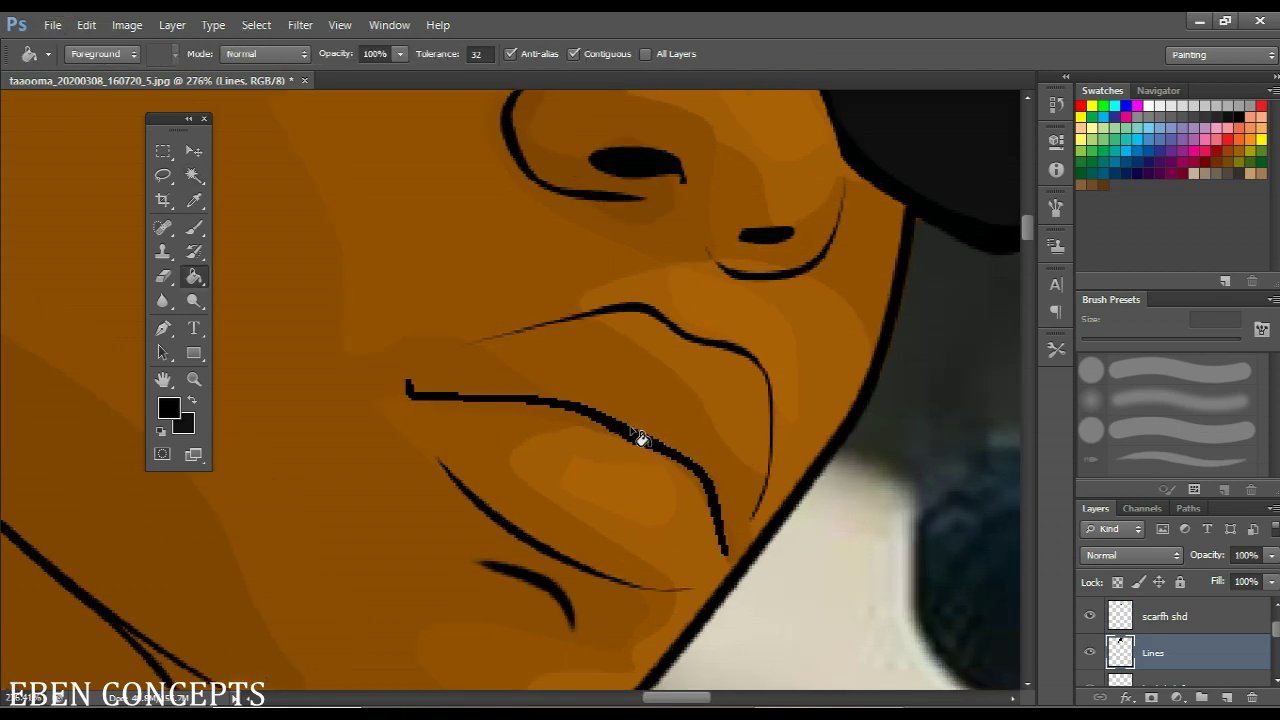
Delete the Layer 0 copy 2 photo layer and hide the Layer 0 photo
scroll(641, 438, "down", 10)
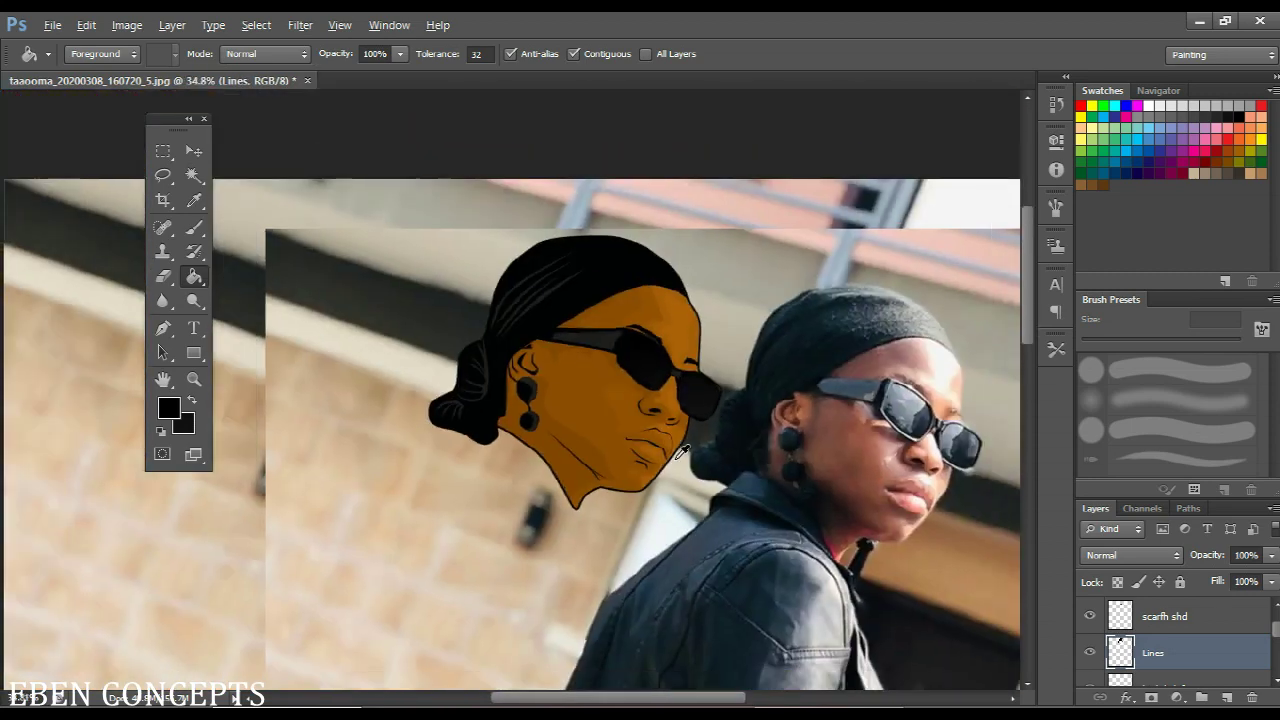
scroll(768, 484, "down", 2)
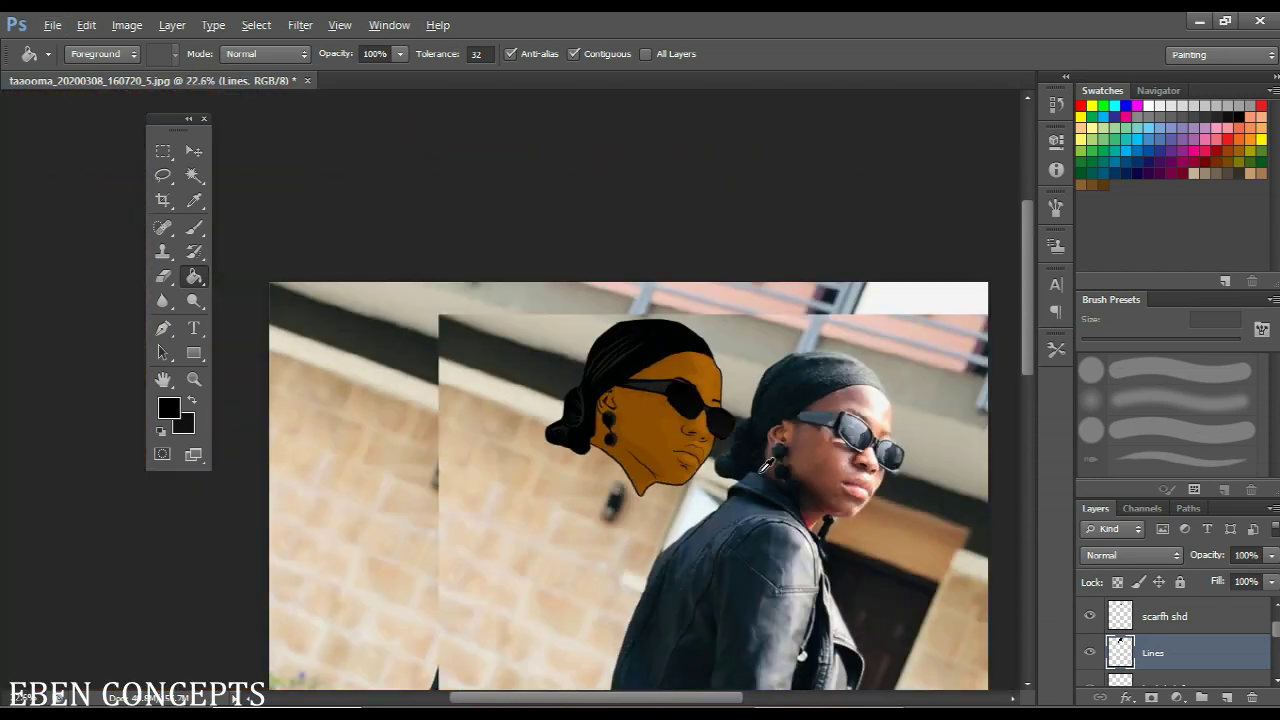
left_click_drag(674, 406, 583, 314)
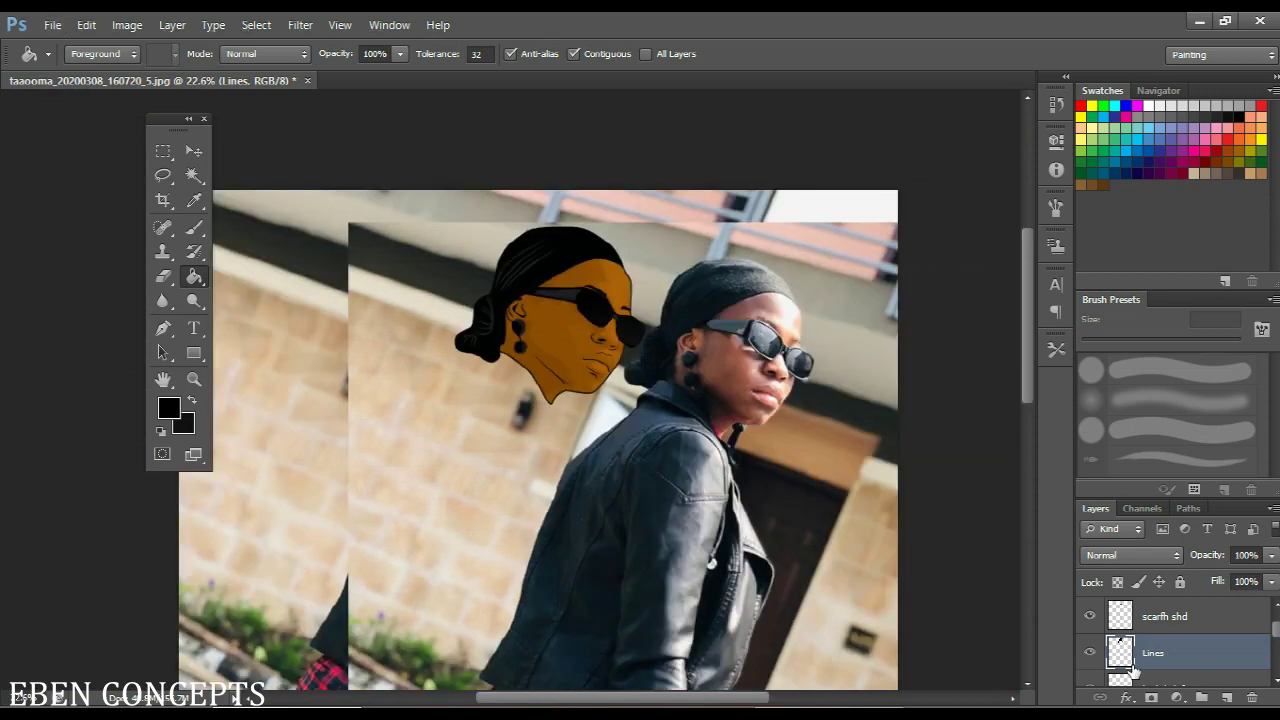
scroll(1160, 663, "down", 5)
left_click(1190, 628)
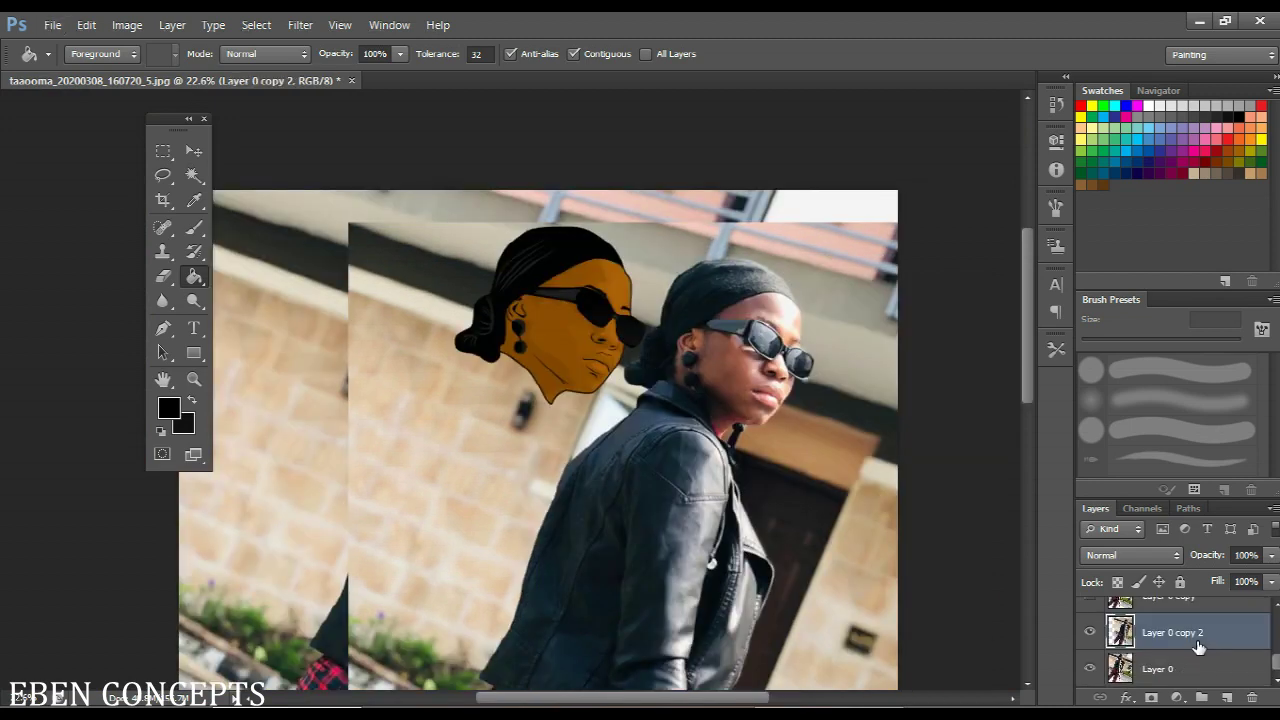
key("Delete")
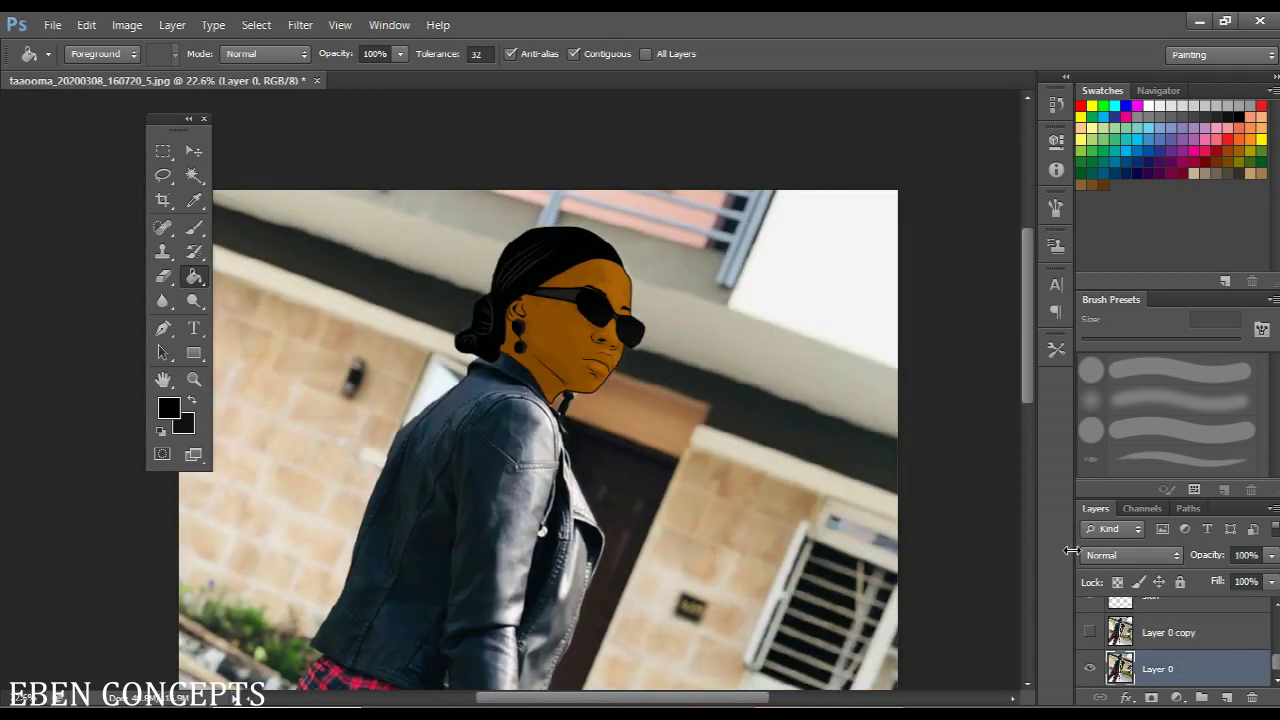
left_click(1091, 665)
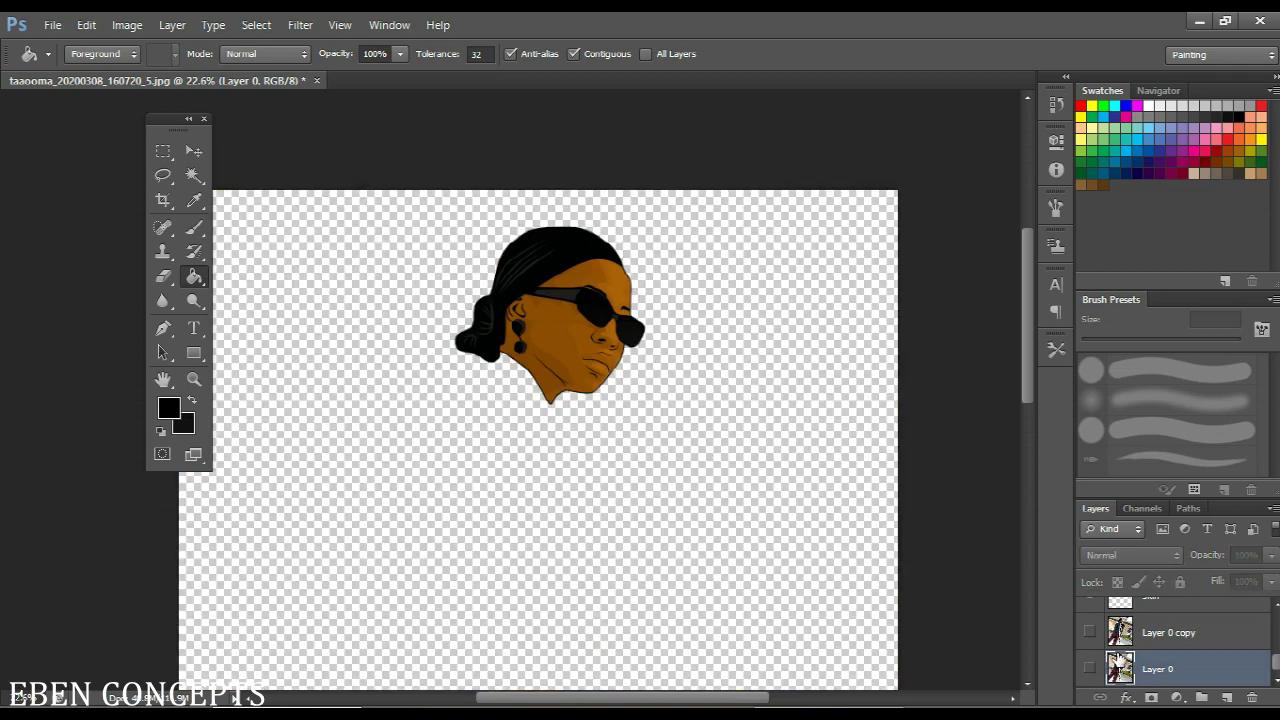
Select all the illustration layers together, from skin up to Lens, leaving the photo layers unselected
scroll(1152, 655, "up", 2)
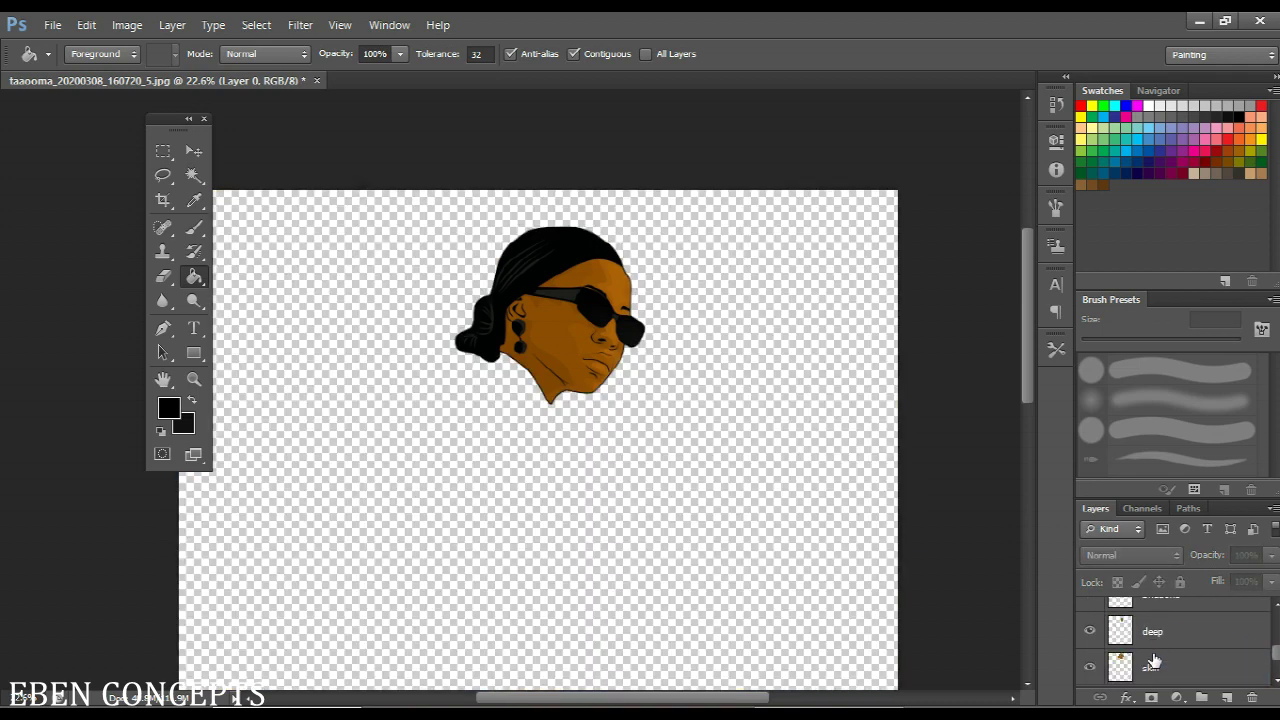
left_click(1158, 683)
scroll(1158, 683, "down", 2)
scroll(1158, 683, "up", 4)
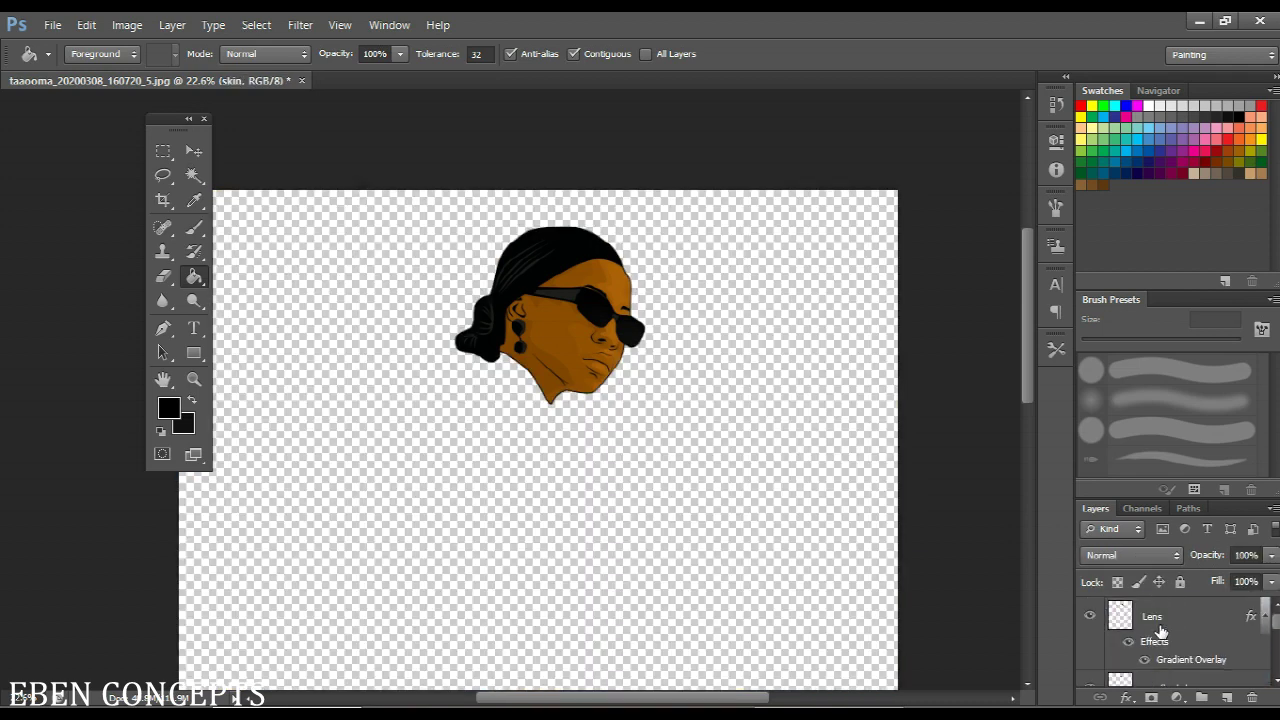
scroll(1158, 622, "down", 2)
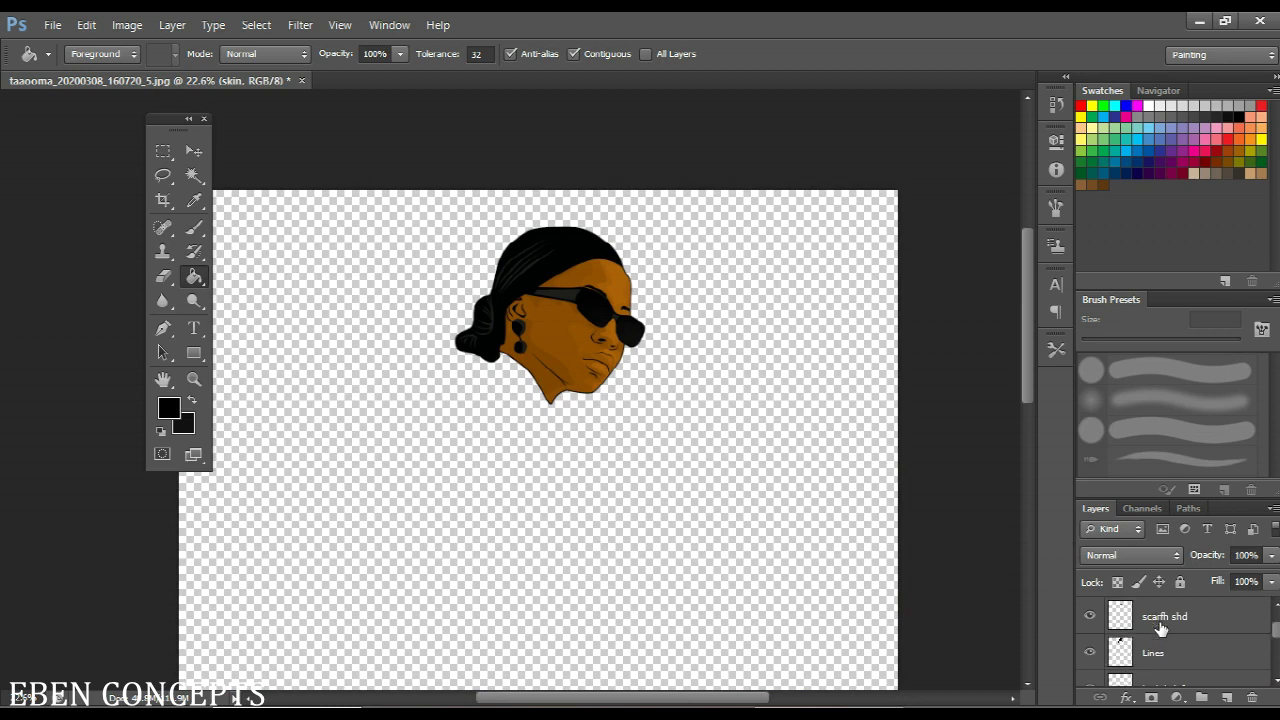
scroll(1160, 627, "down", 2)
scroll(1165, 634, "up", 2)
scroll(1168, 652, "down", 1)
scroll(1155, 645, "down", 5)
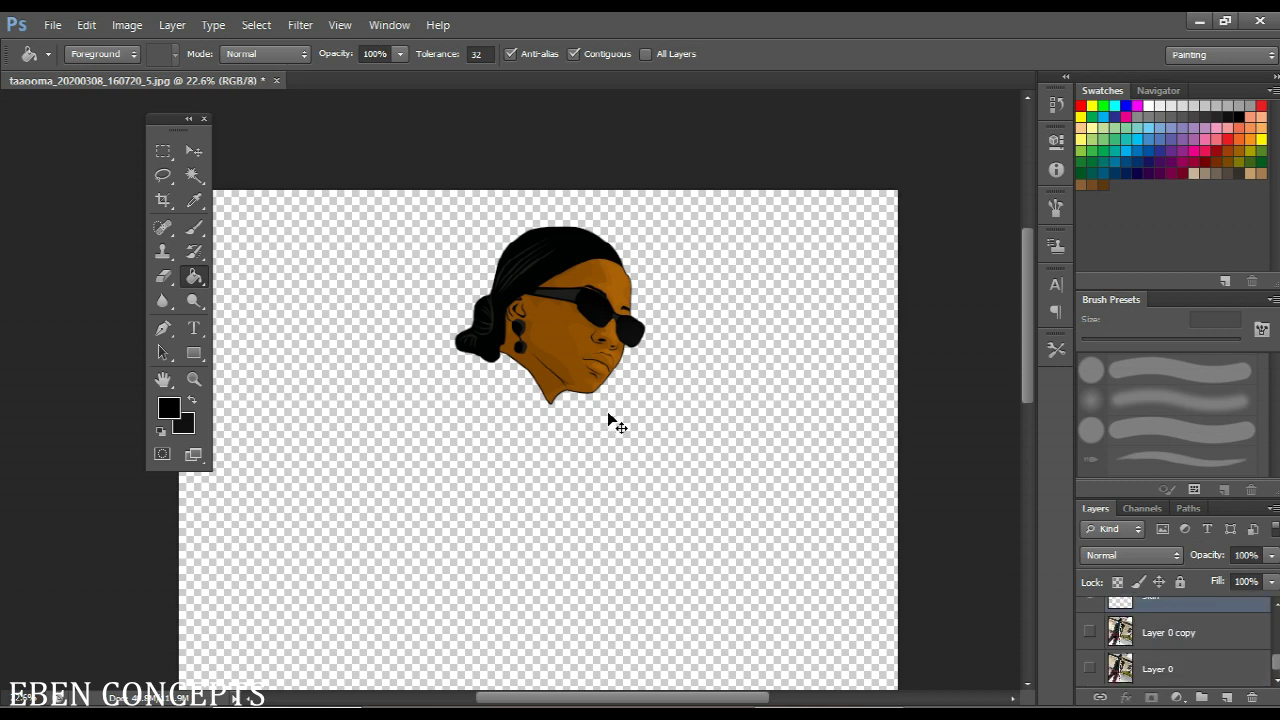
Enlarge the selected cartoon head proportionally to about 282% and move it down to the middle of the canvas
key("ctrl+t")
scroll(564, 380, "down", 1)
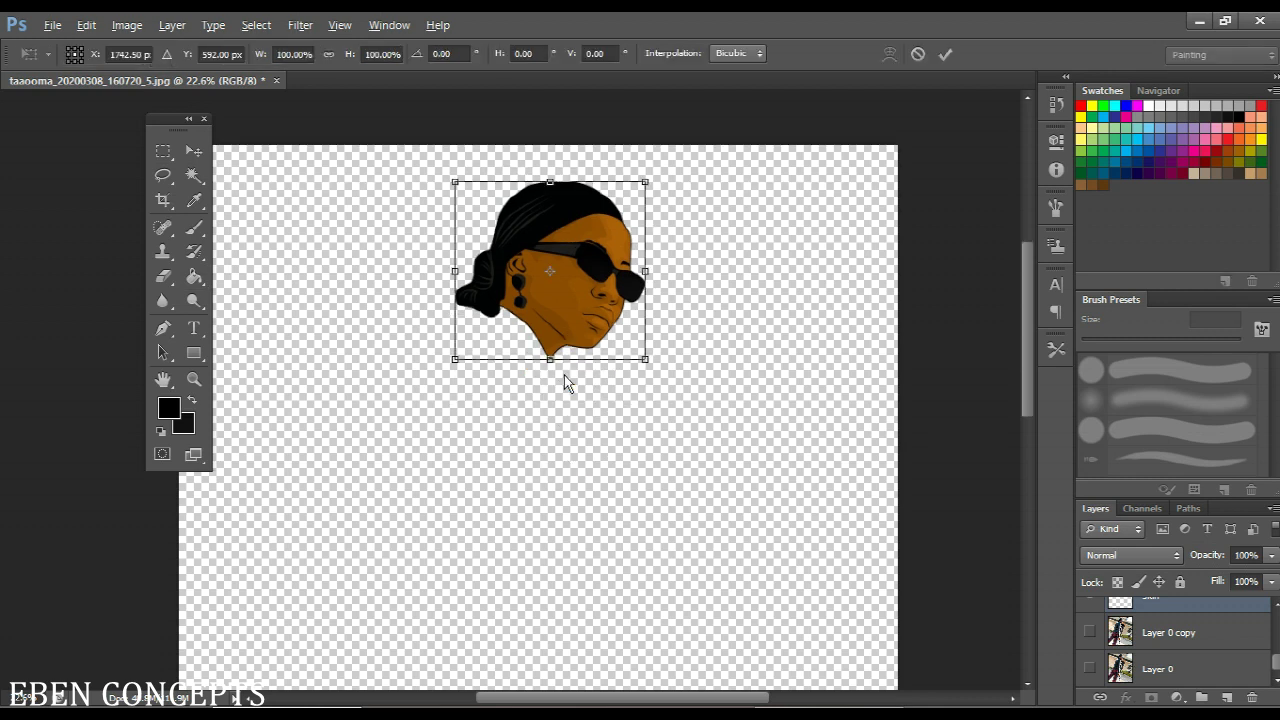
scroll(564, 380, "down", 4)
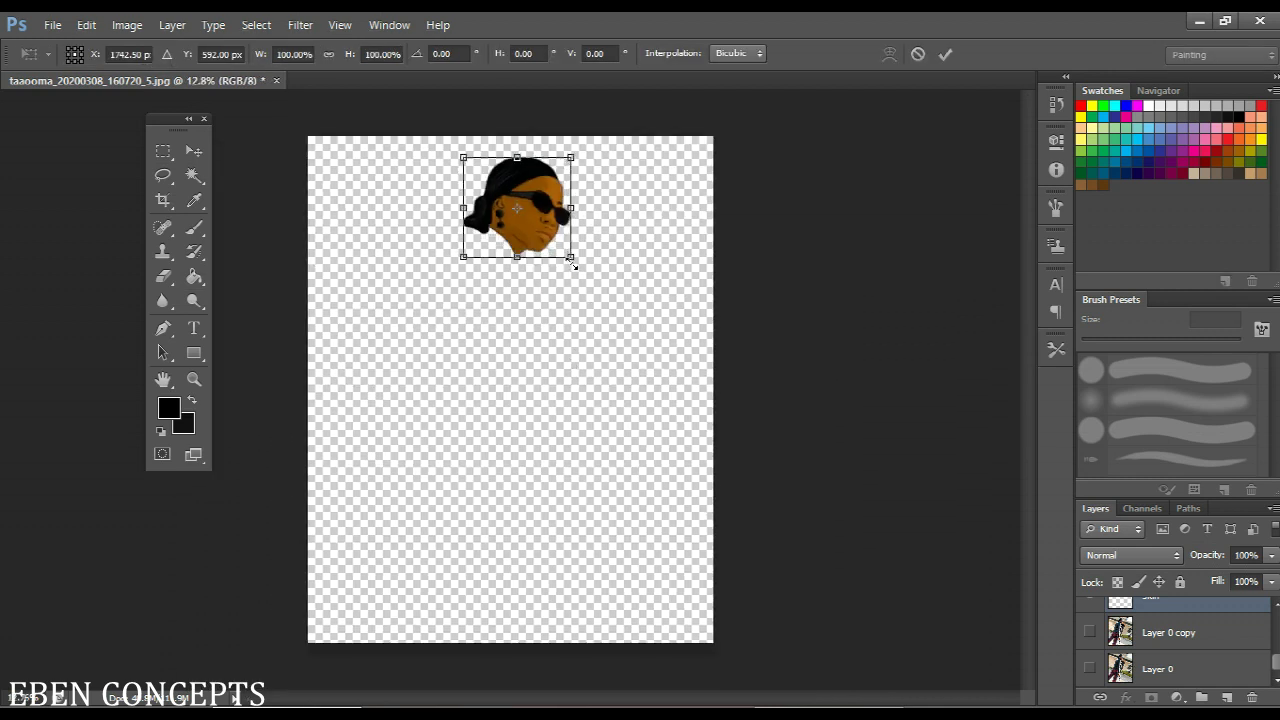
left_click_drag(573, 263, 643, 389)
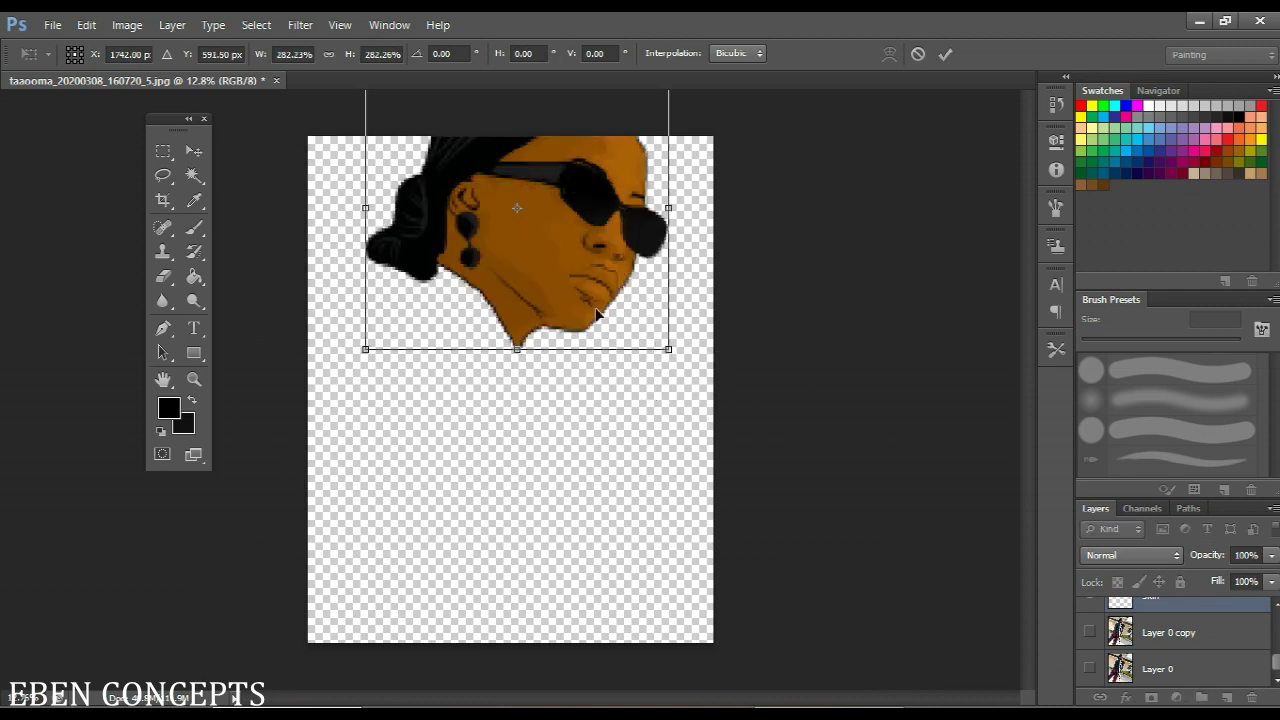
left_click_drag(596, 314, 585, 448)
key("g")
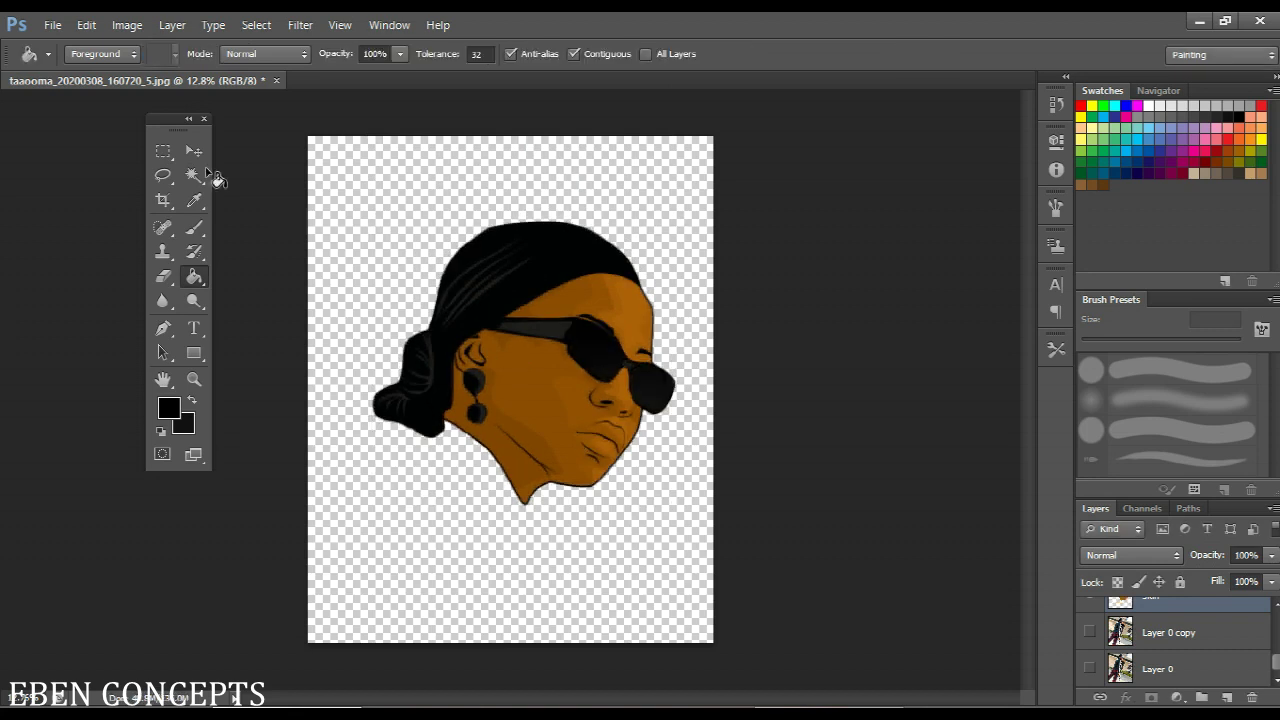
Nudge the cartoon head slightly up and to the left to centre it on the canvas
left_click(194, 152)
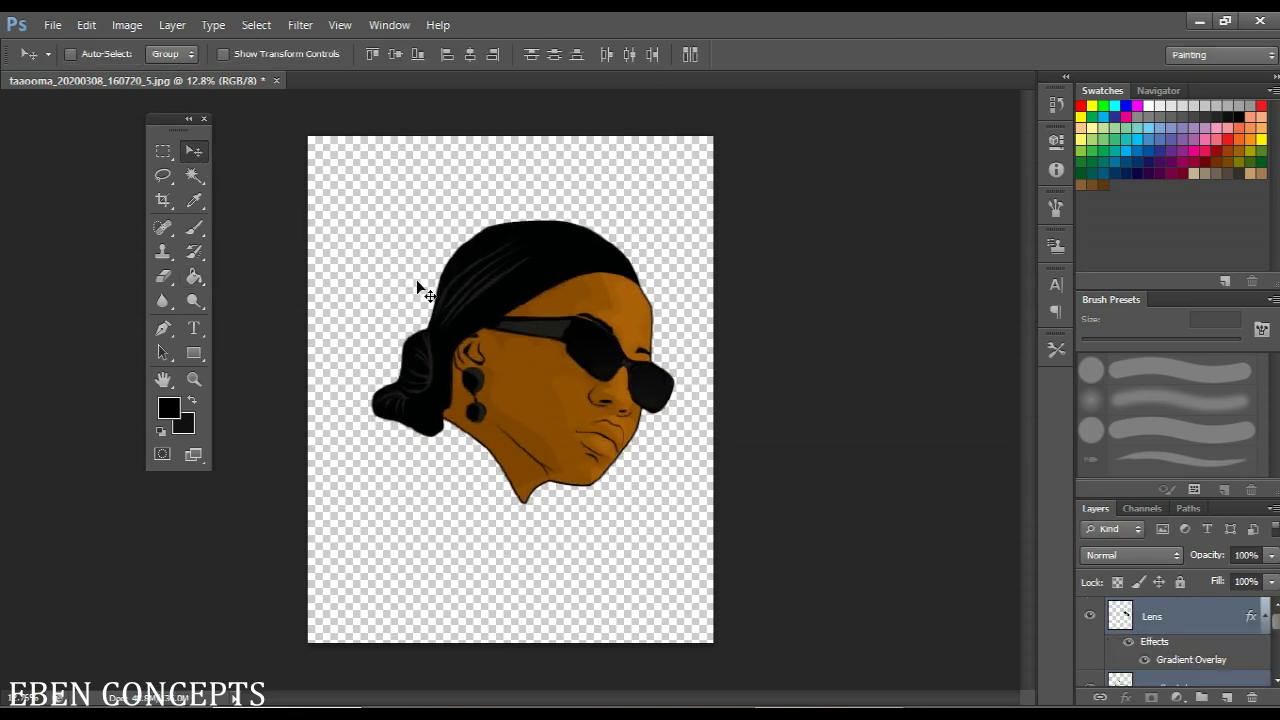
key("shift+Up")
key("shift+Up")
key("shift+Up")
key("shift+Left")
key("shift+Left")
key("shift+Left")
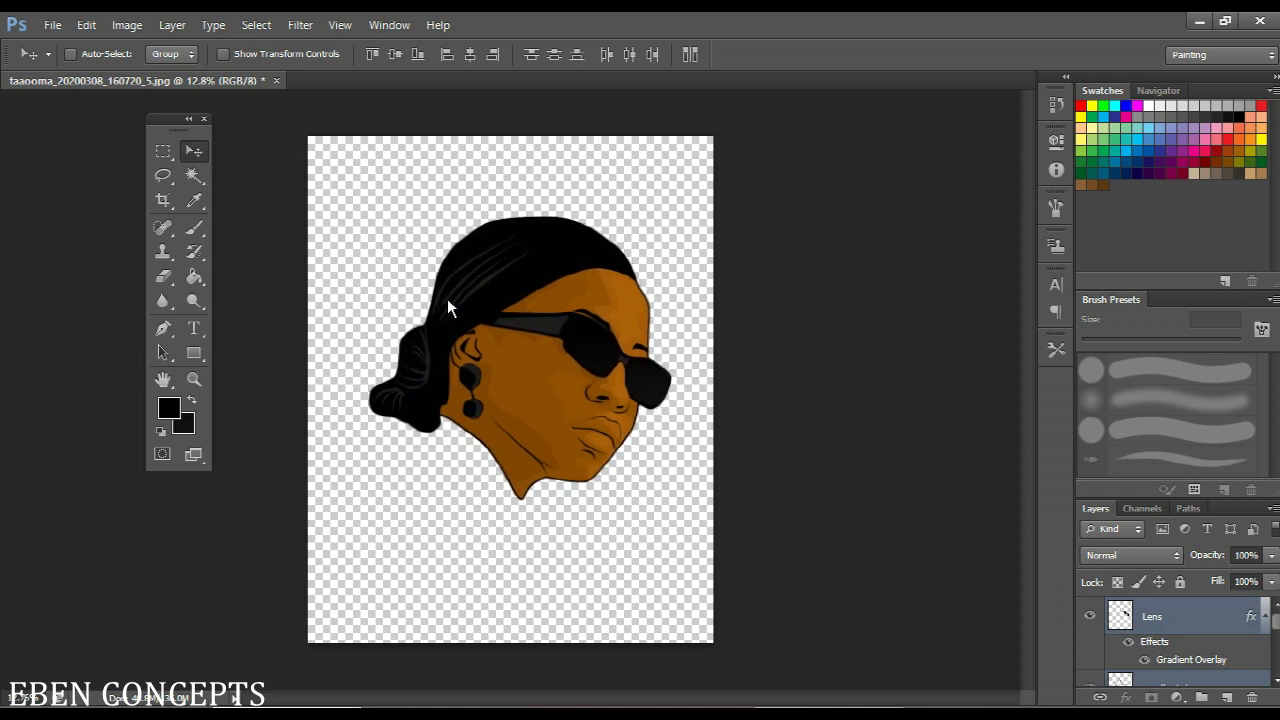
key("Left")
key("Left")
key("Left")
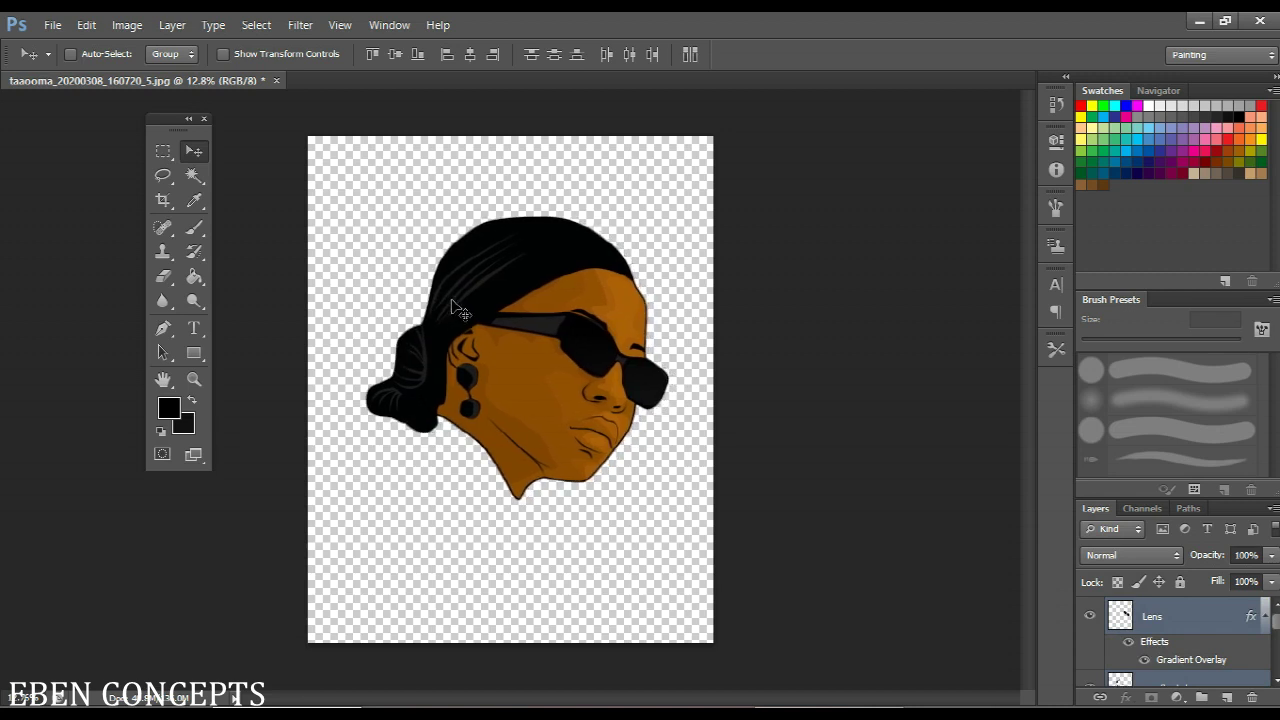
scroll(1103, 625, "down", 2)
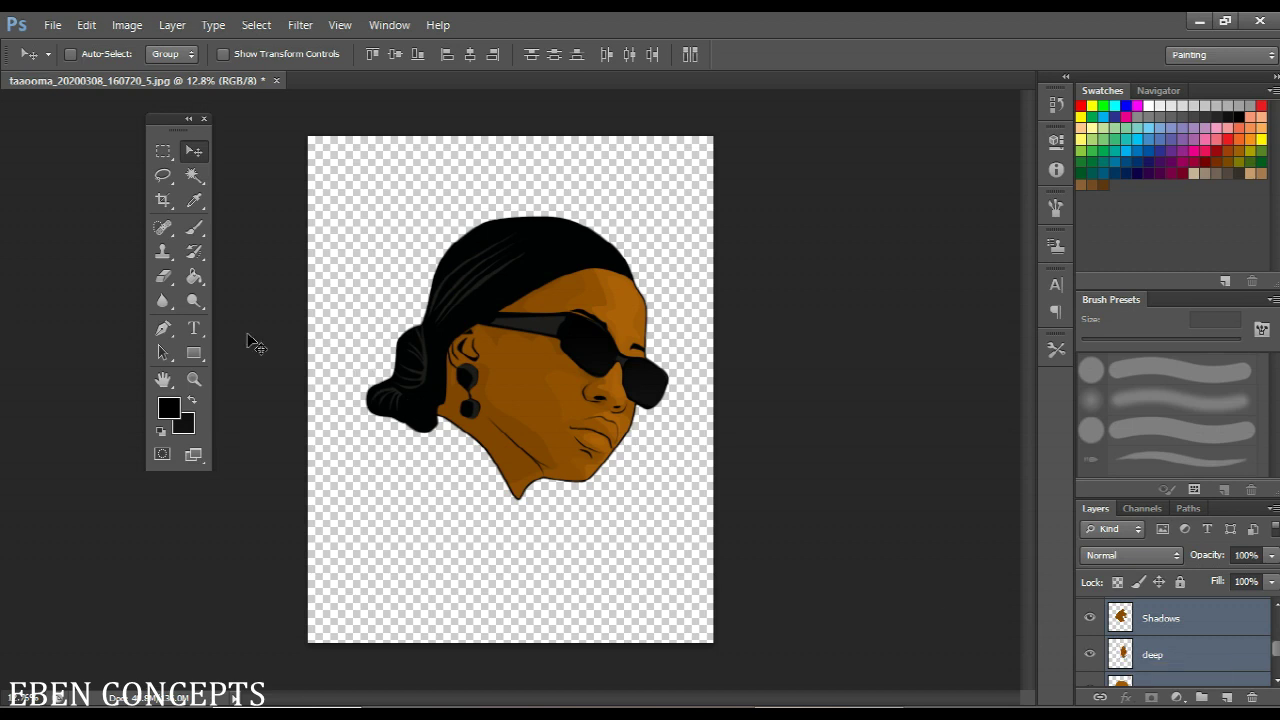
Add the yellow text "Taooma" in the 12 pt Lost in Wild font below the cartoon head
left_click(202, 323)
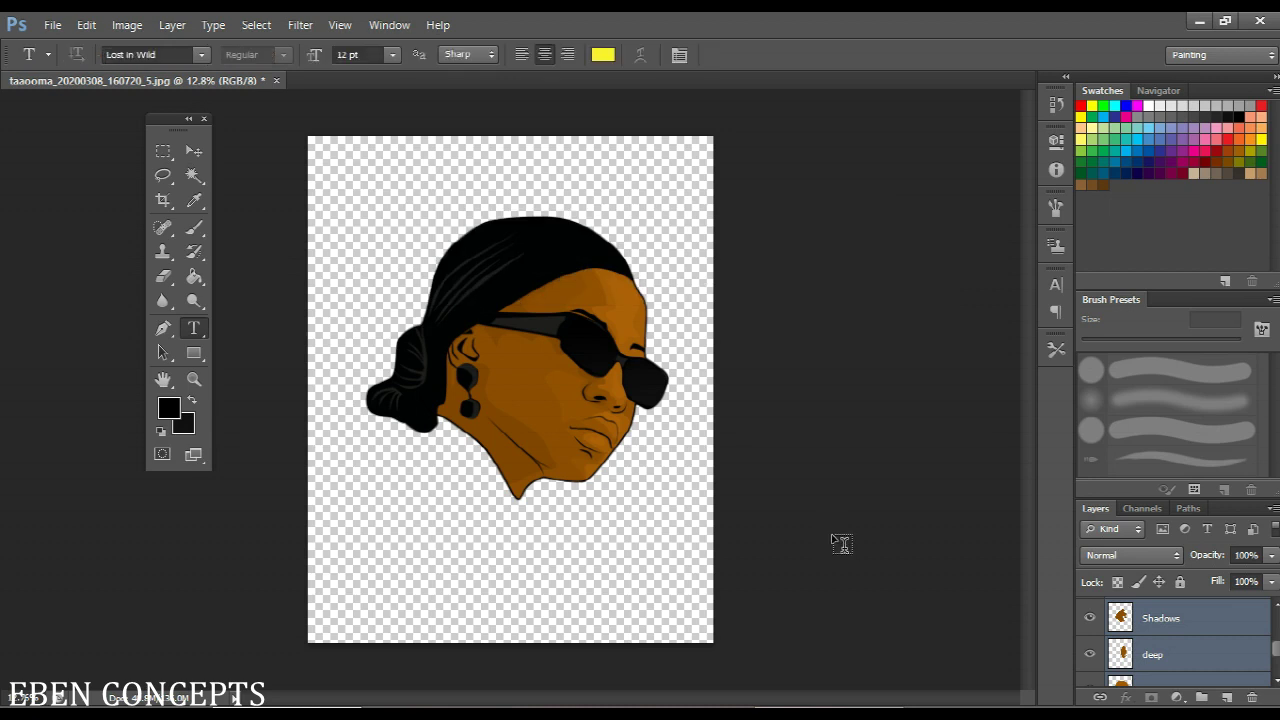
left_click(360, 570)
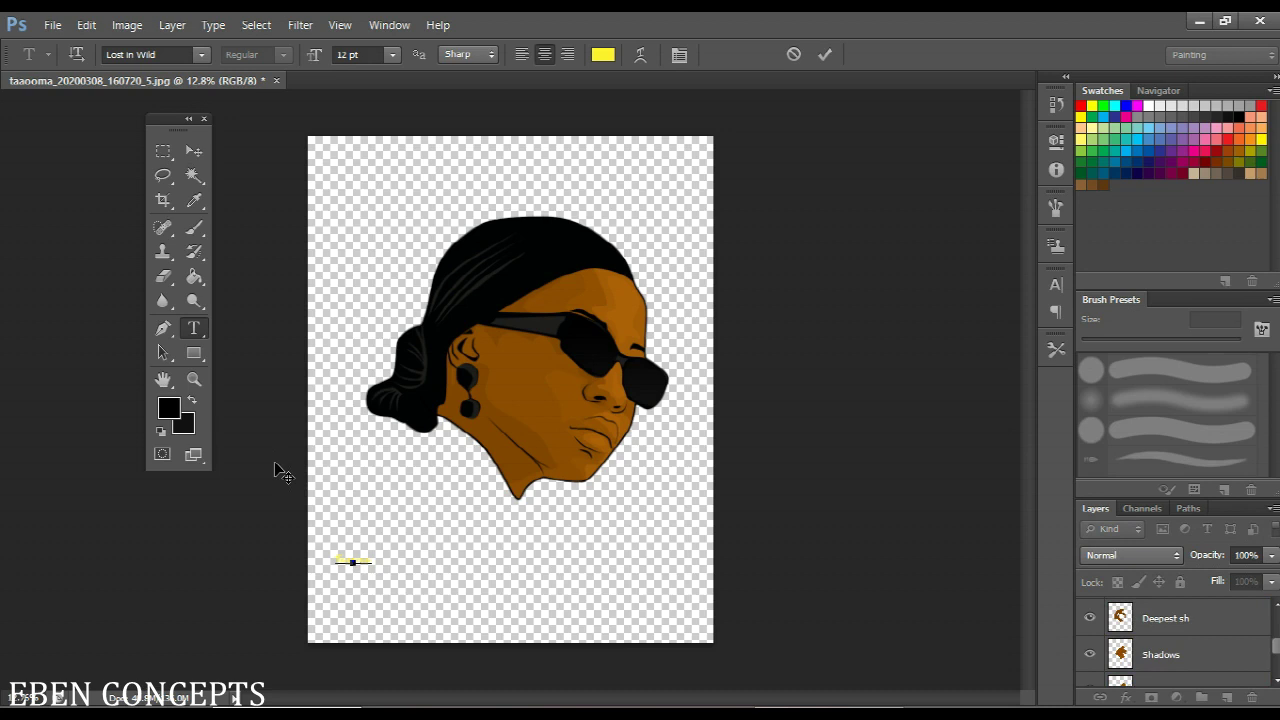
left_click(194, 151)
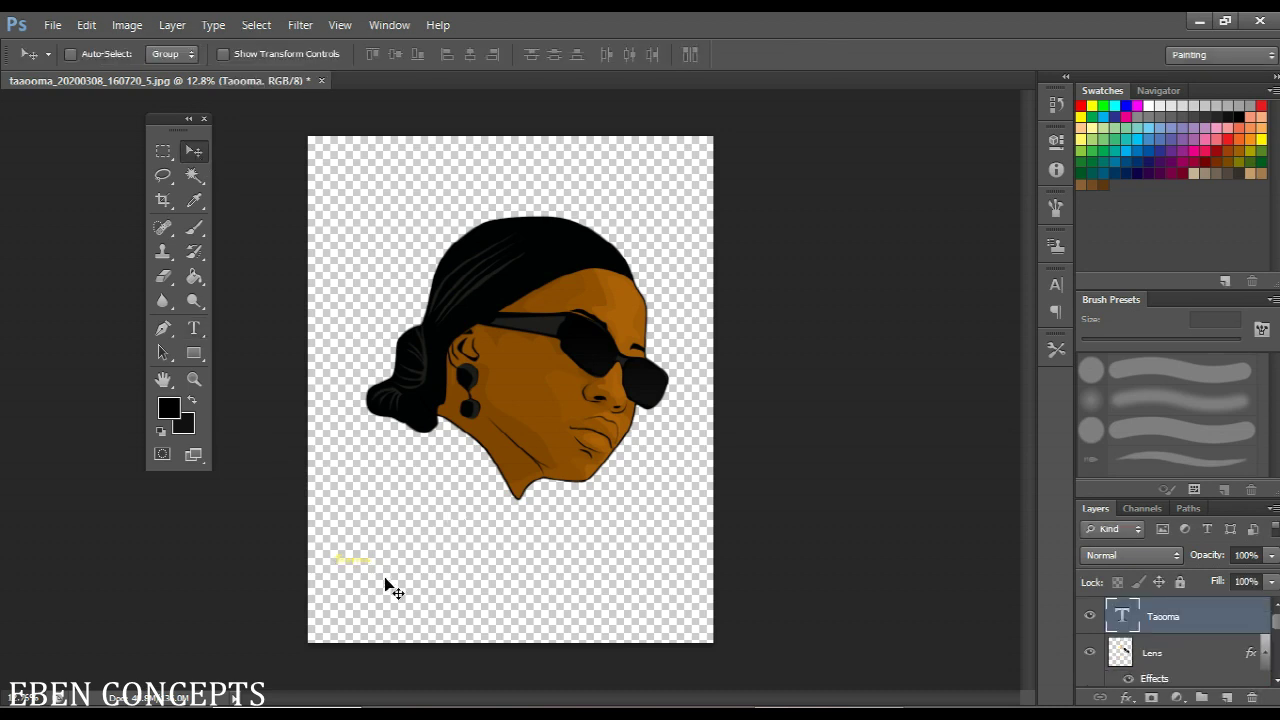
Scale the "Taooma" text up to about 879% and place it across the chin and neck of the cartoon head
key("ctrl+t")
left_click_drag(374, 577, 497, 682)
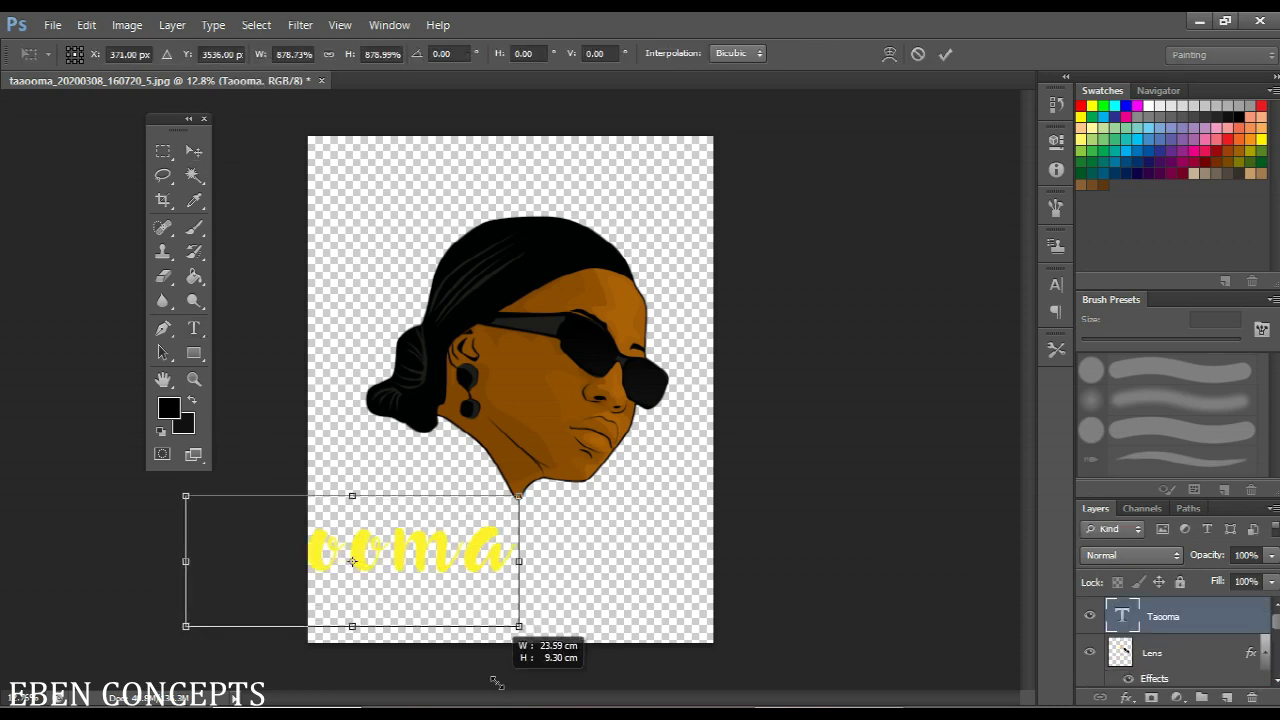
left_click_drag(440, 545, 593, 475)
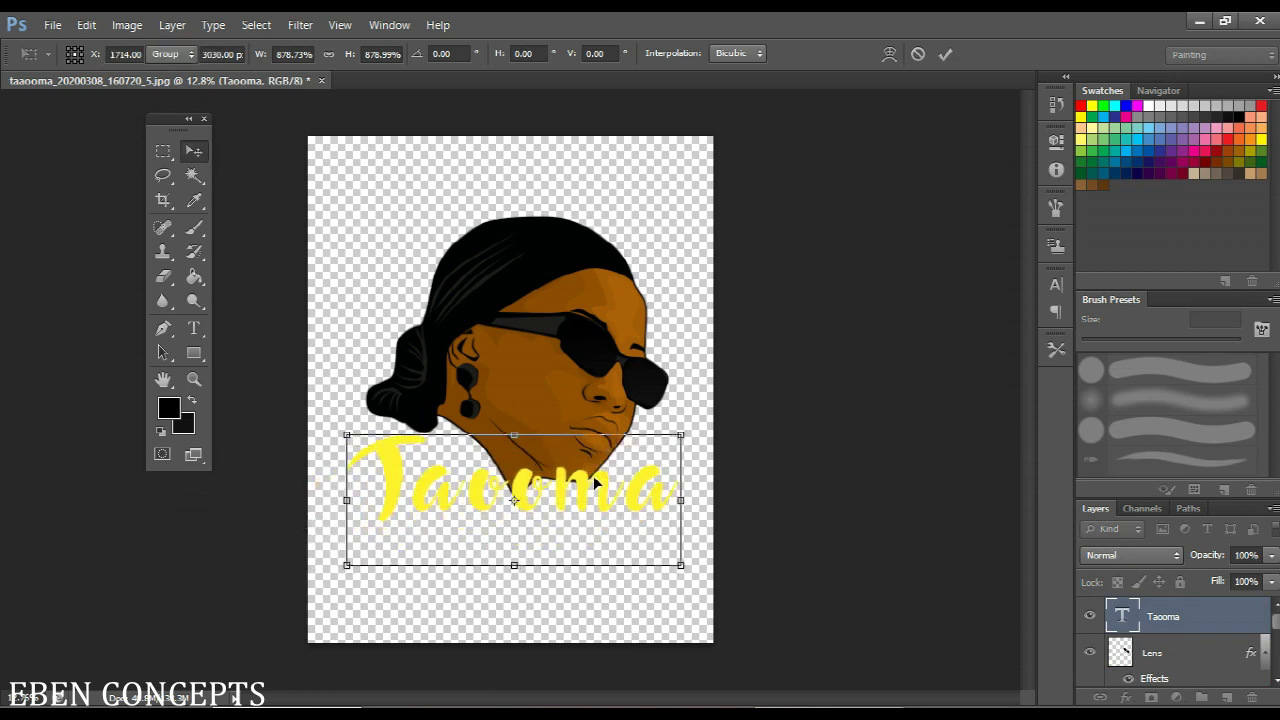
key("Return")
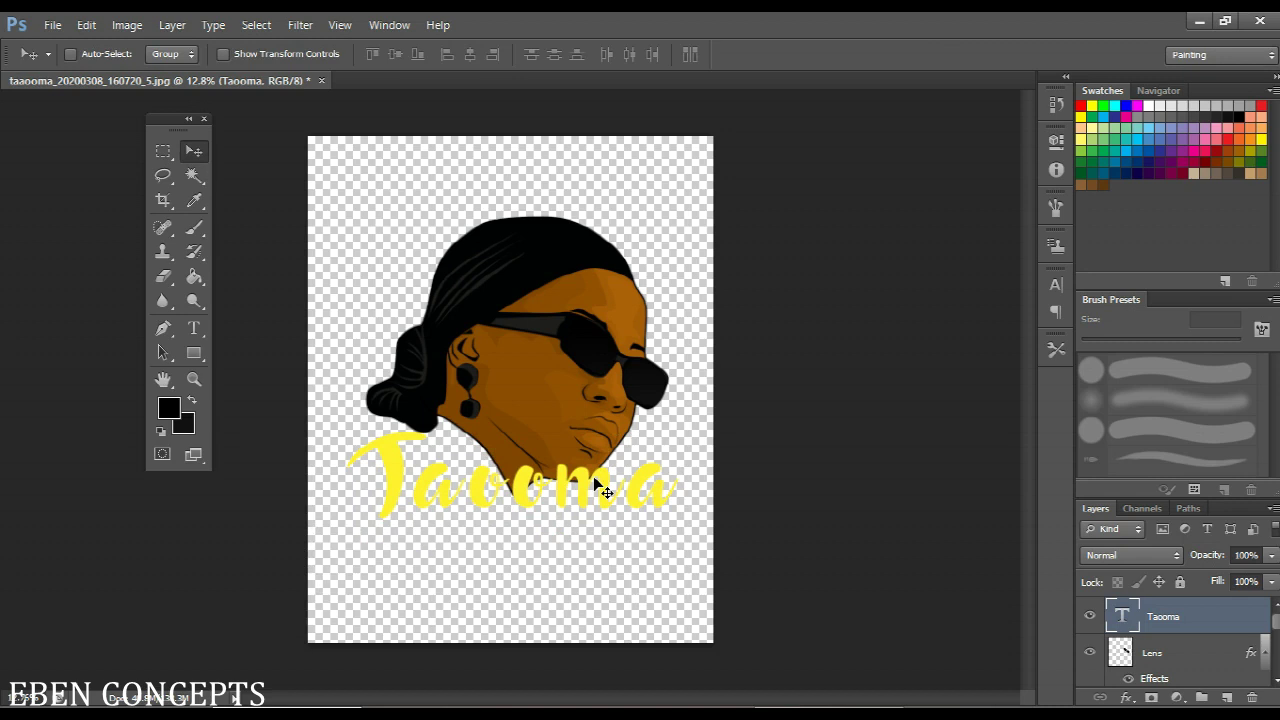
Select all cartoon layers from Lens through skin, rotate the head slightly counter-clockwise and move it down a little
left_click(1189, 657)
scroll(1189, 657, "down", 5)
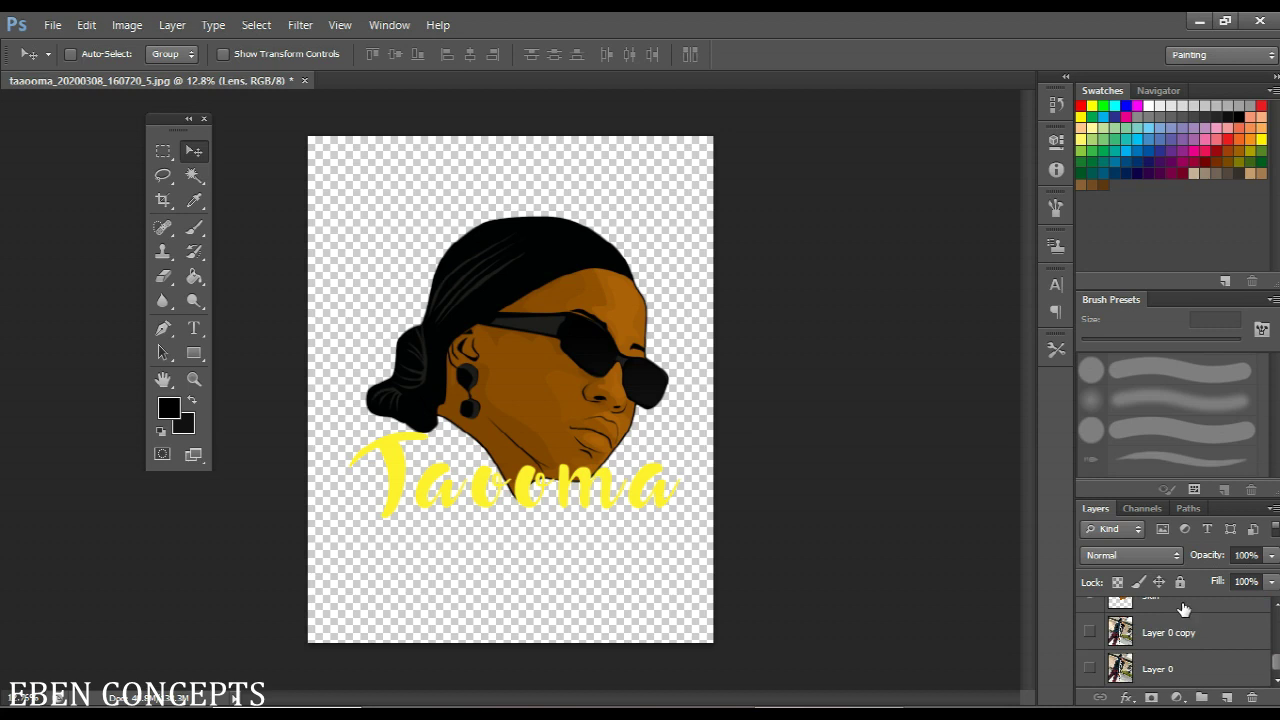
left_click(1183, 609)
key("ctrl+t")
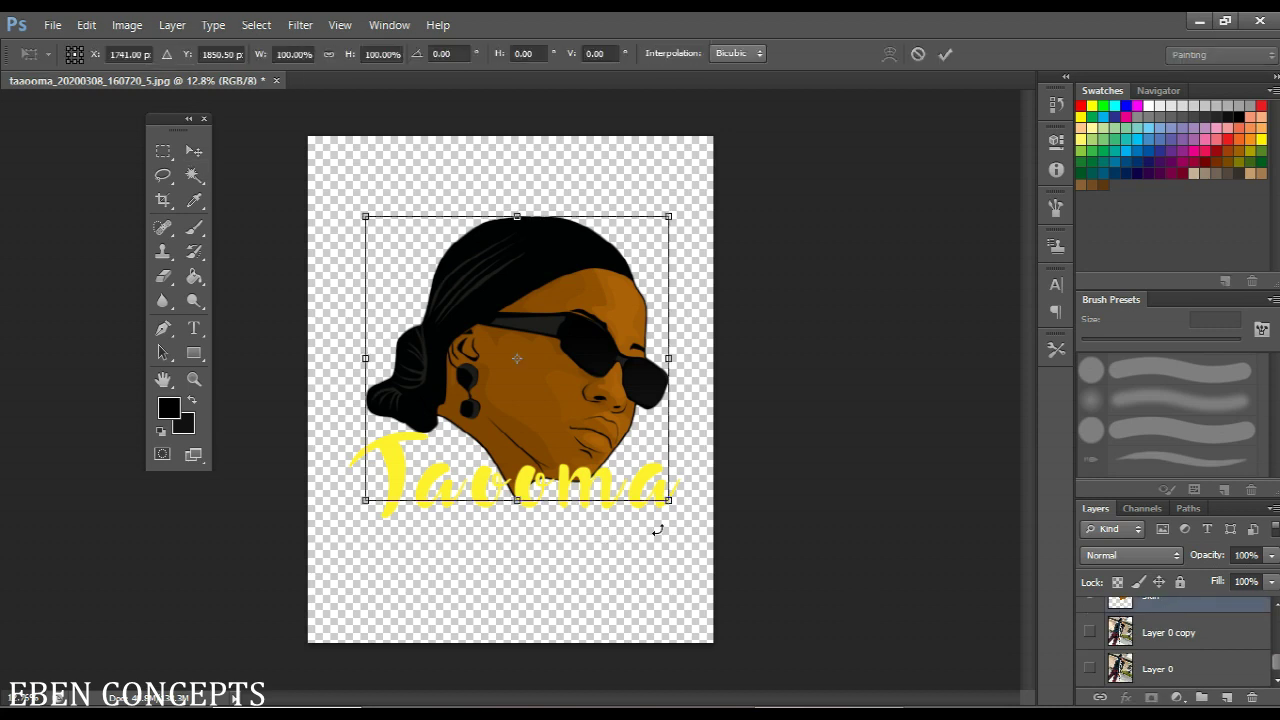
left_click_drag(657, 530, 721, 372)
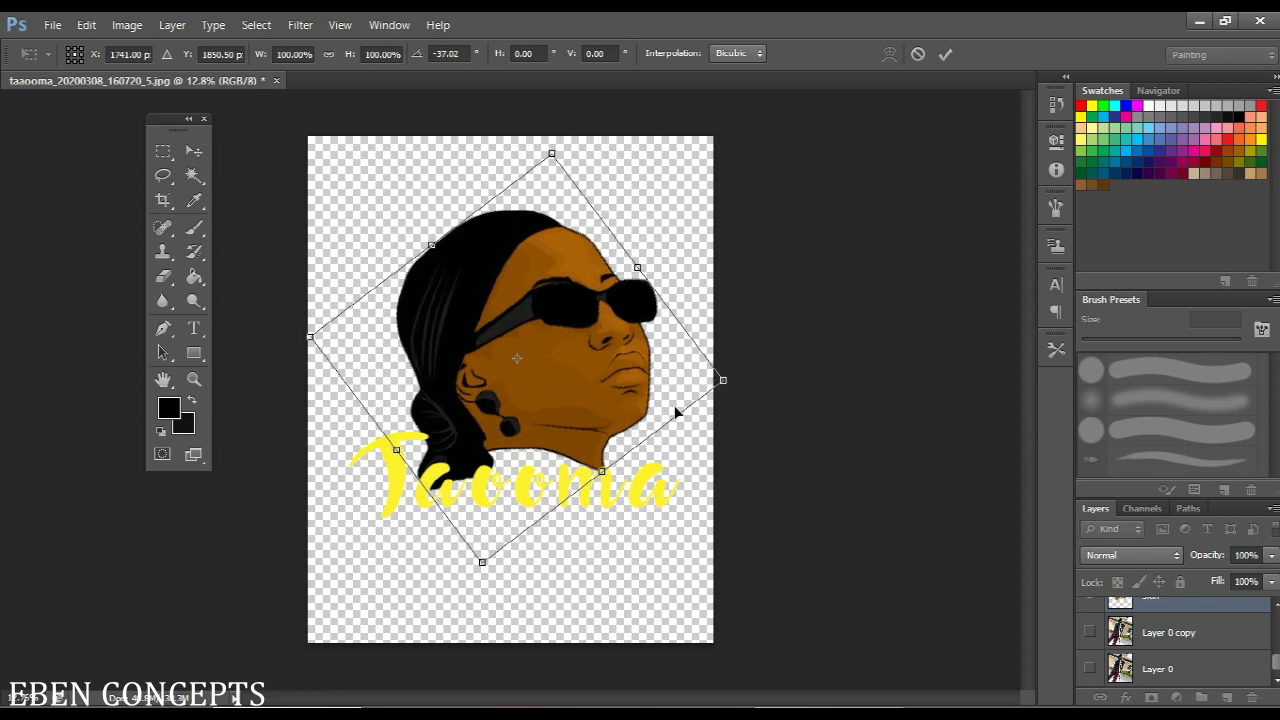
left_click_drag(588, 430, 586, 457)
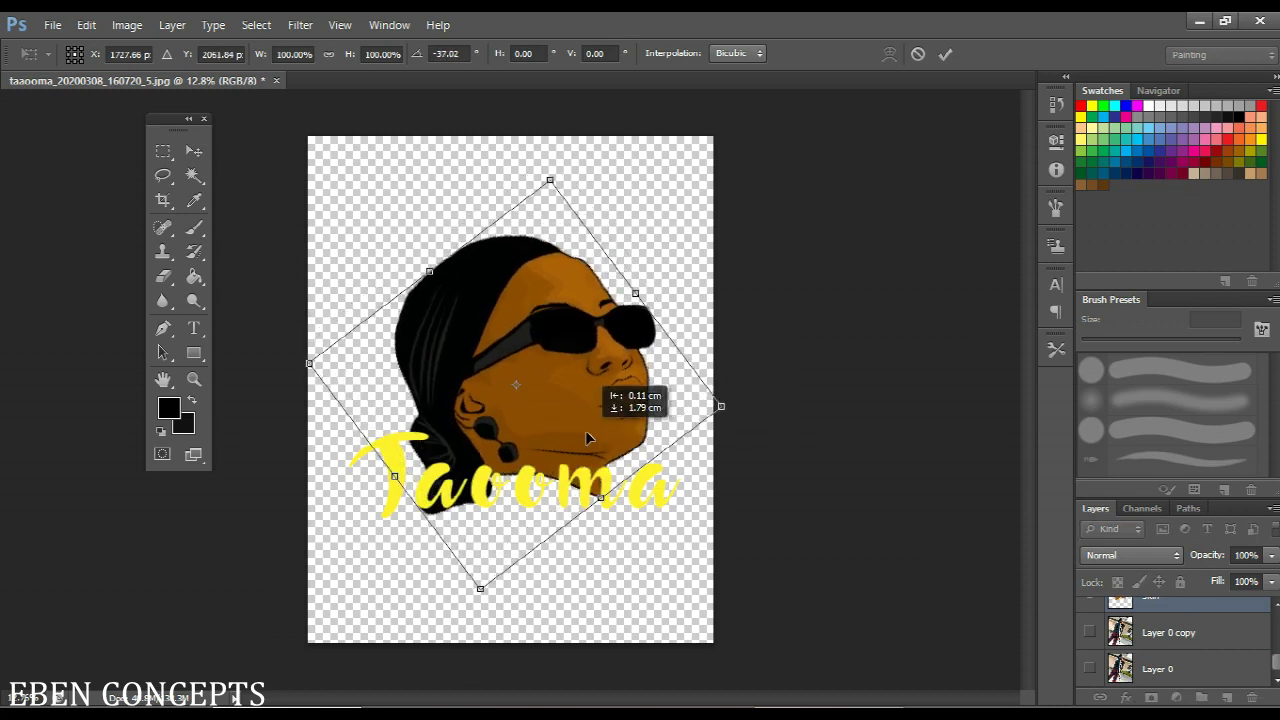
left_click_drag(752, 394, 728, 523)
key("Return")
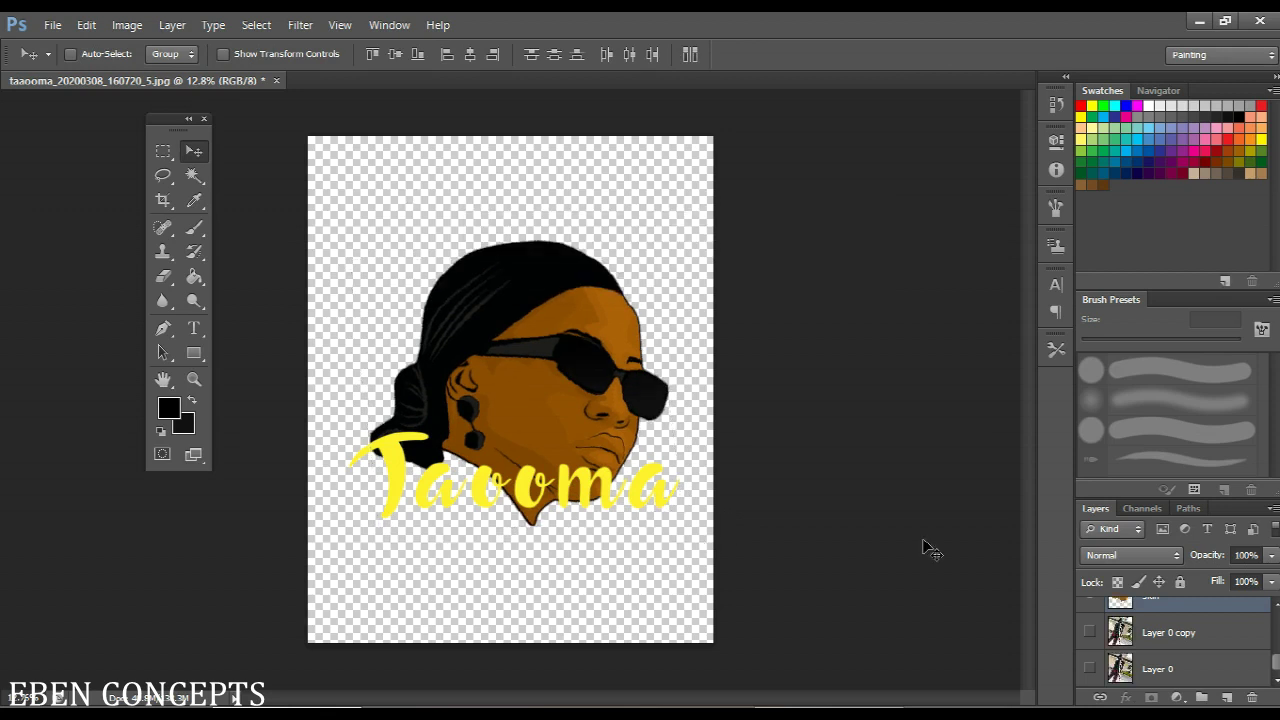
Shift the "Taooma" text slightly down and to the left across the chin and neck
scroll(1180, 632, "up", 3)
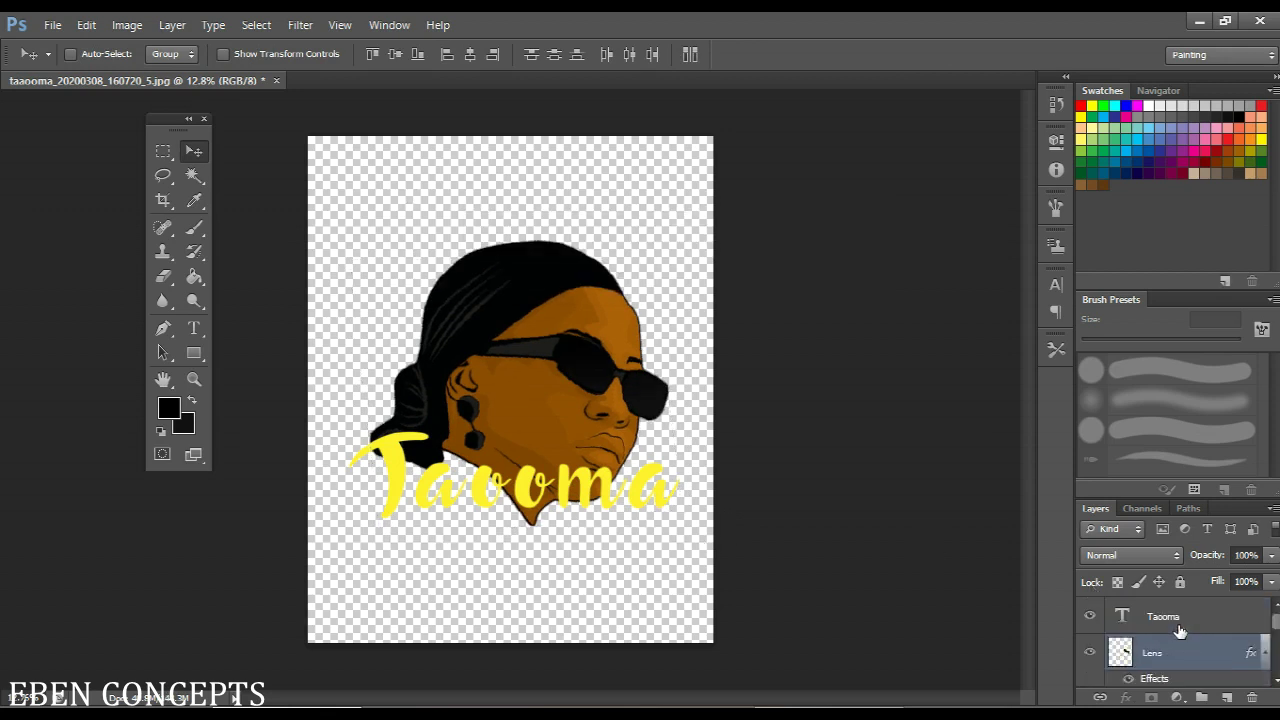
left_click(1180, 630)
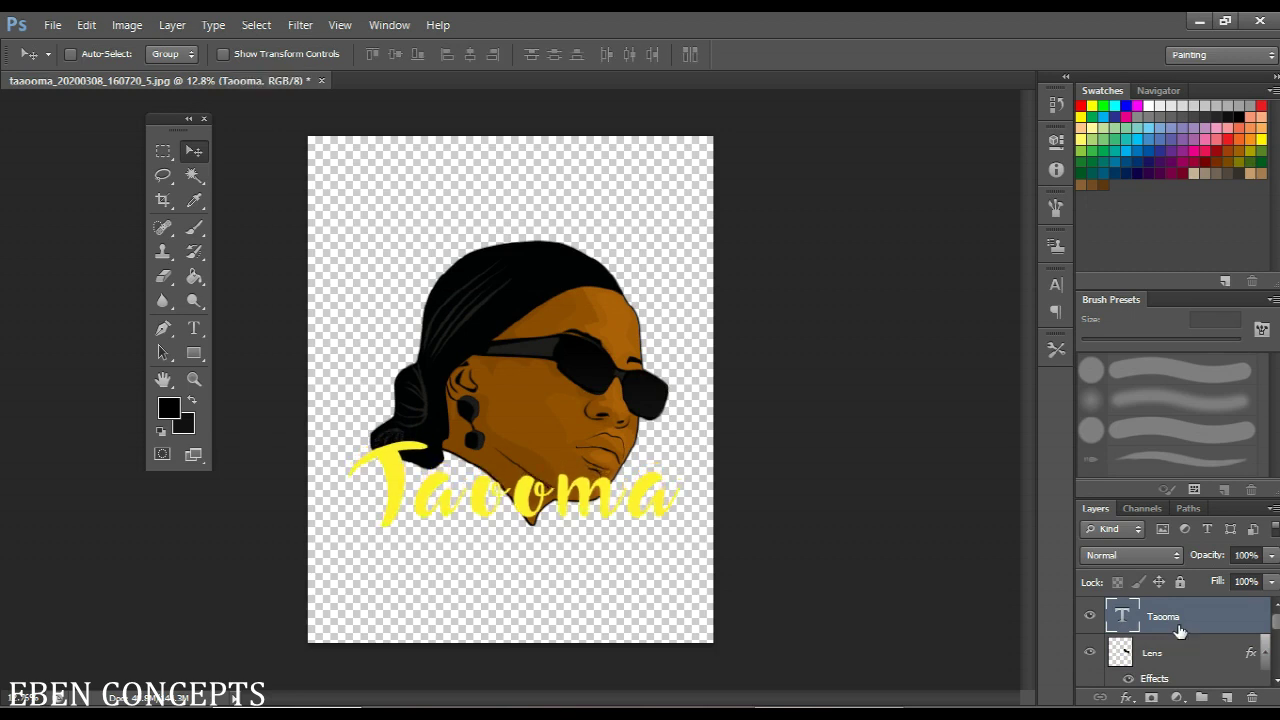
key("shift+Left")
key("shift+Left")
key("shift+Left")
key("shift+Left")
key("shift+Left")
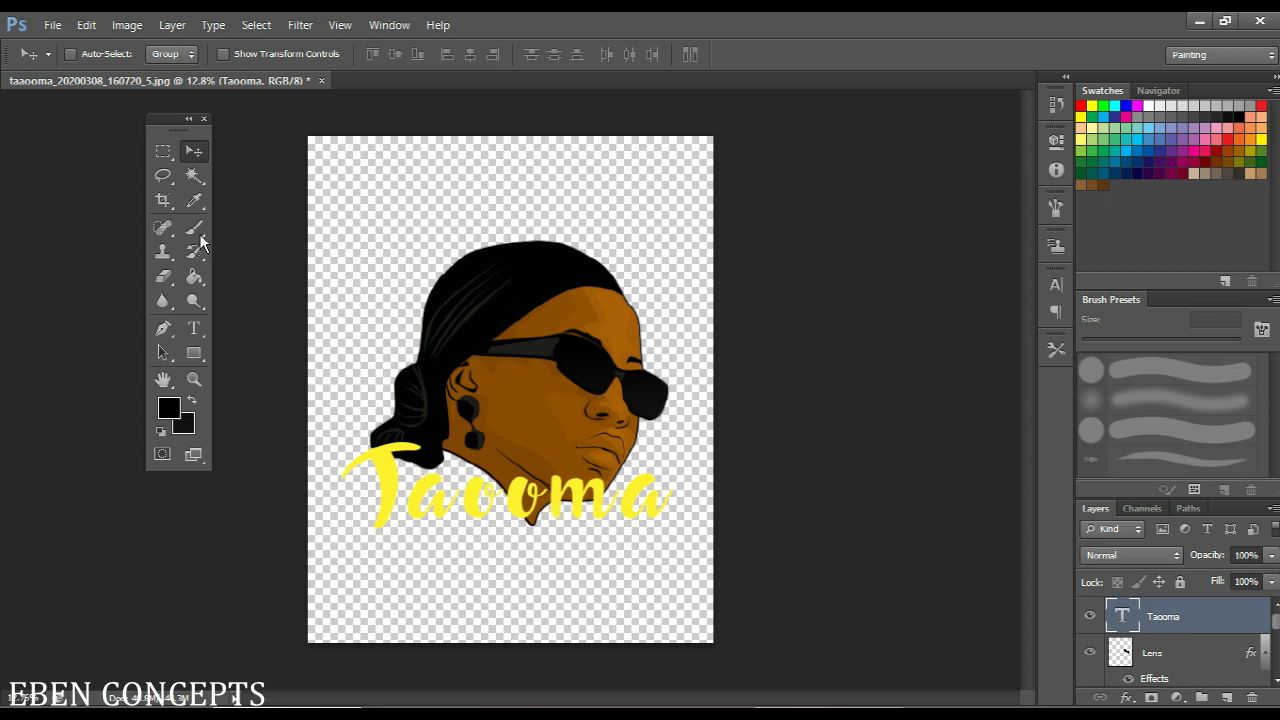
Hide the "Taooma" text layer and make the Lines layer active
left_click(1090, 620)
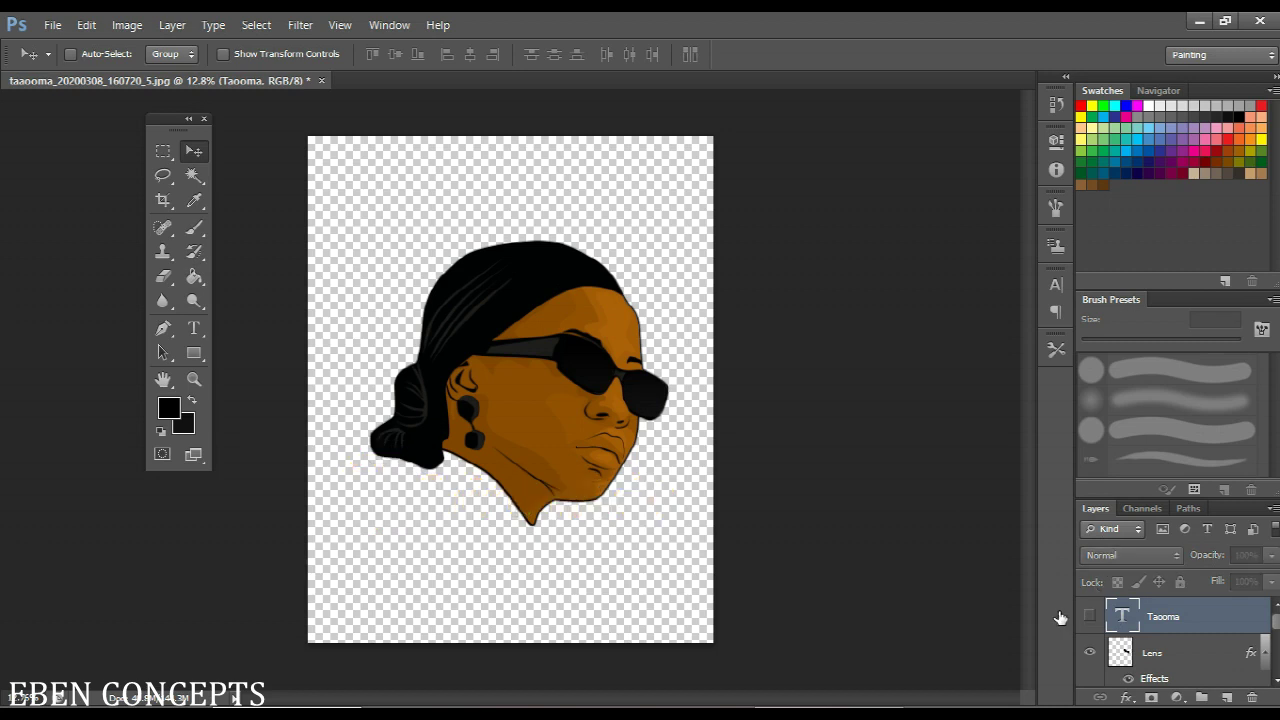
scroll(497, 503, "up", 3)
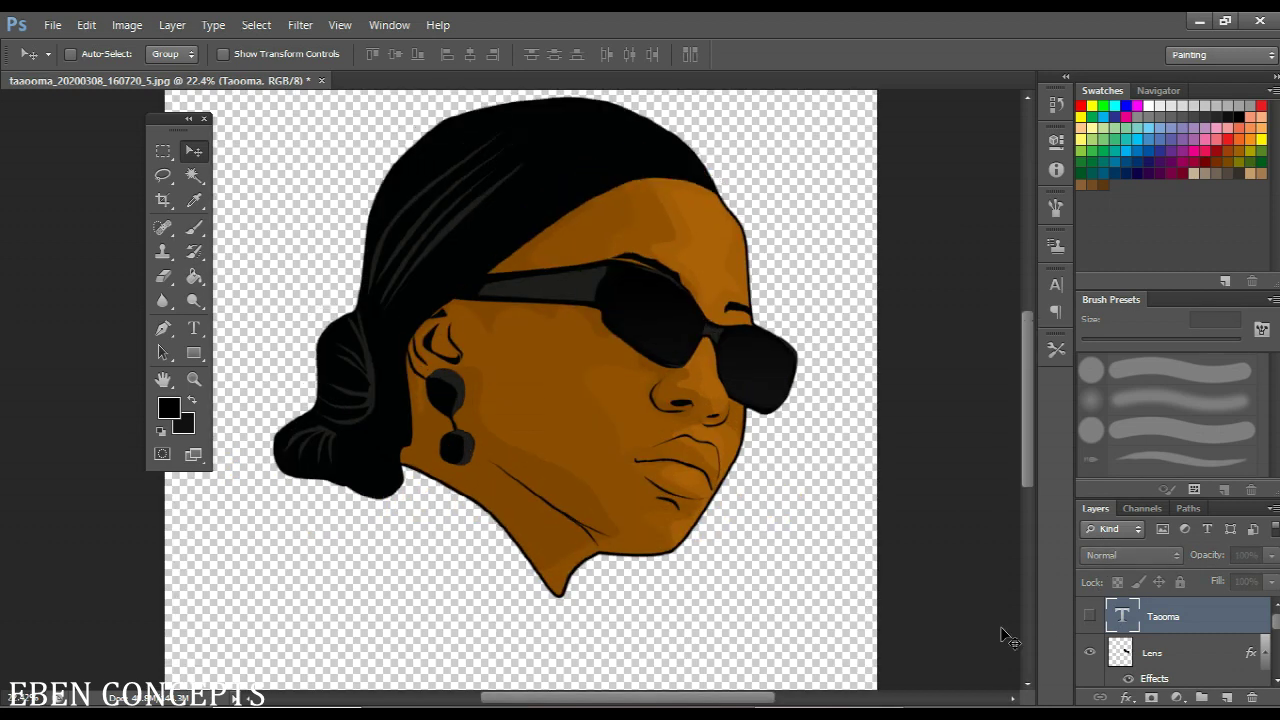
left_click(1136, 660)
scroll(1146, 662, "down", 1)
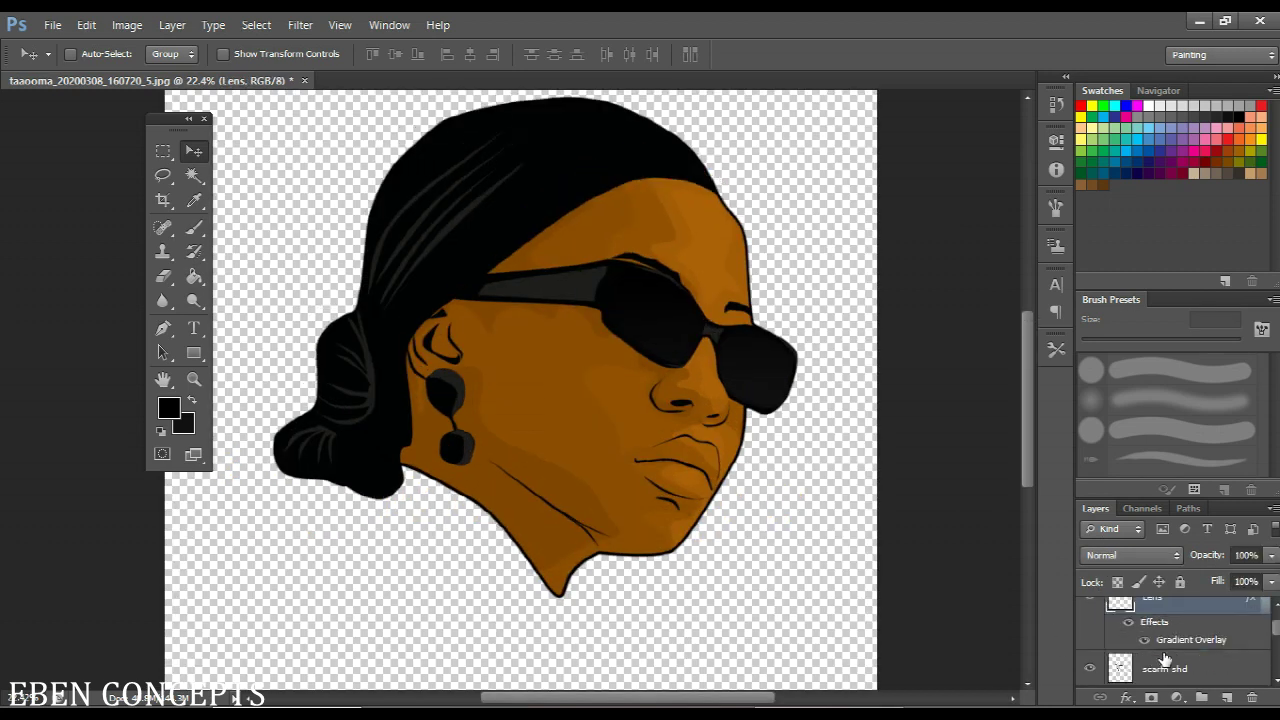
scroll(1180, 664, "down", 1)
left_click(1187, 665)
scroll(570, 527, "up", 2)
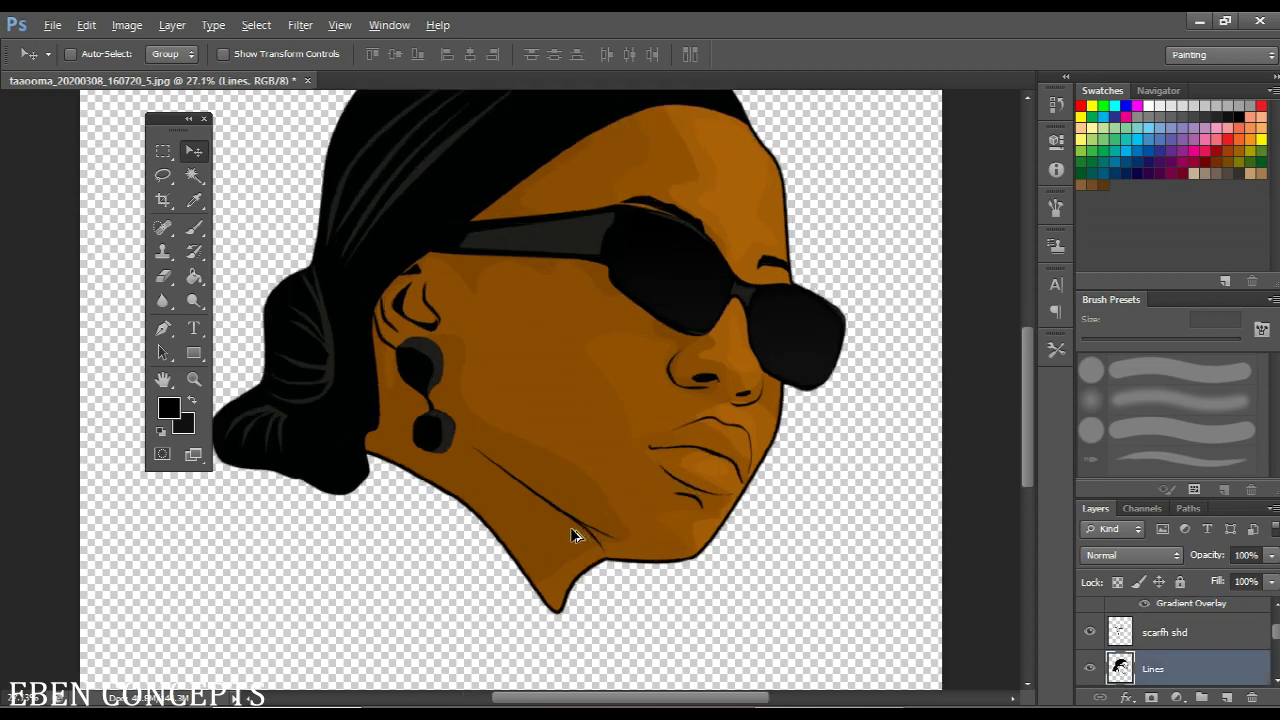
Try adding a curved neck line from the jaw corner to the back neck outline, stroking the path with the Brush and simulated pressure
left_click(163, 328)
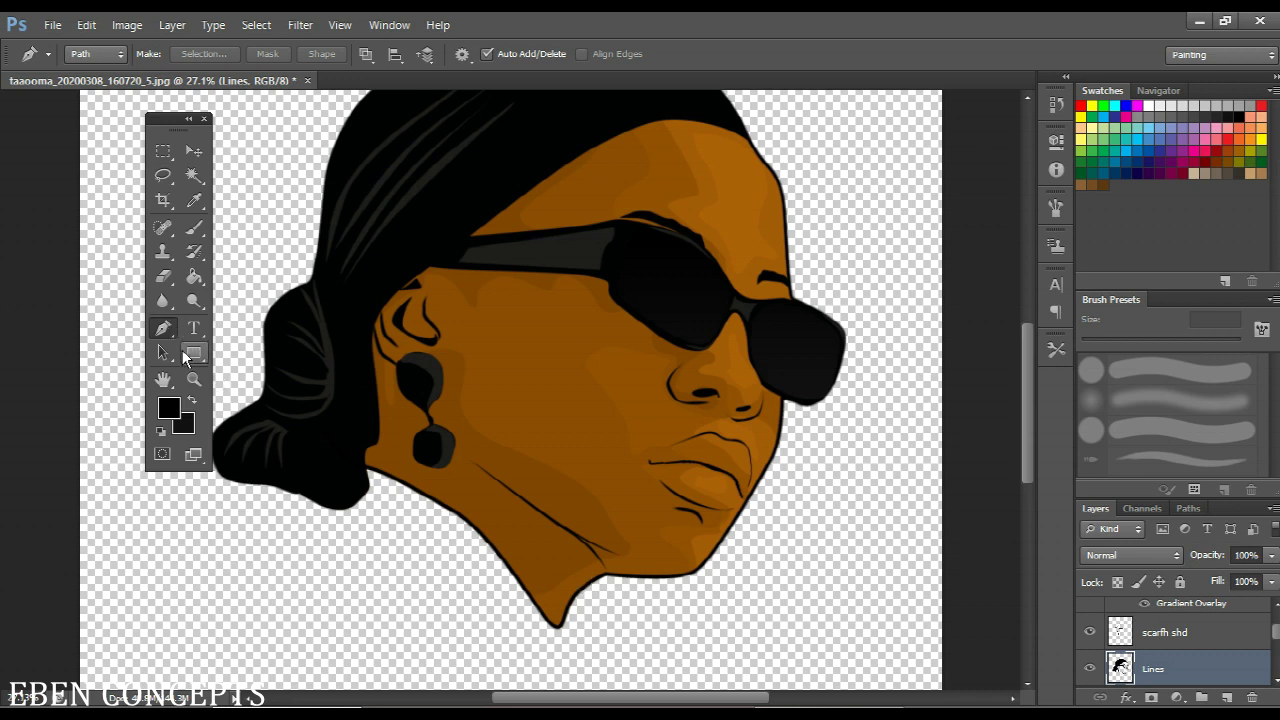
scroll(603, 580, "up", 2)
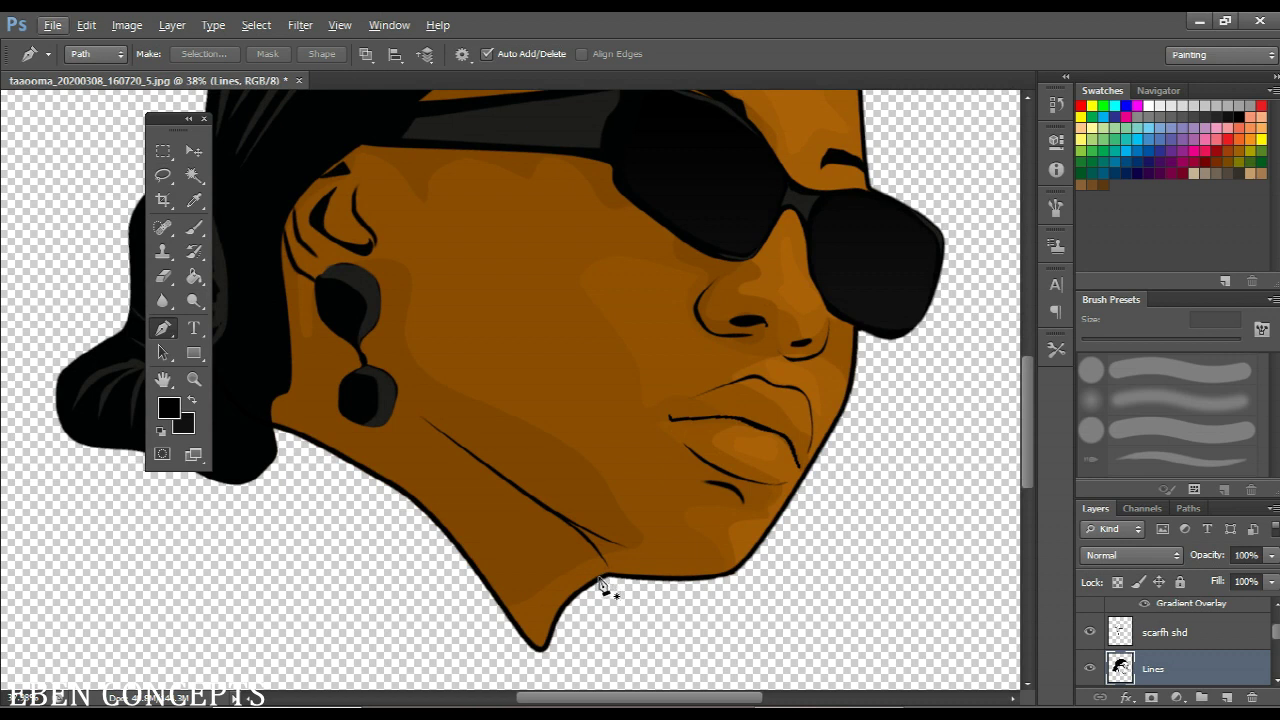
left_click(601, 577)
left_click_drag(443, 514, 364, 470)
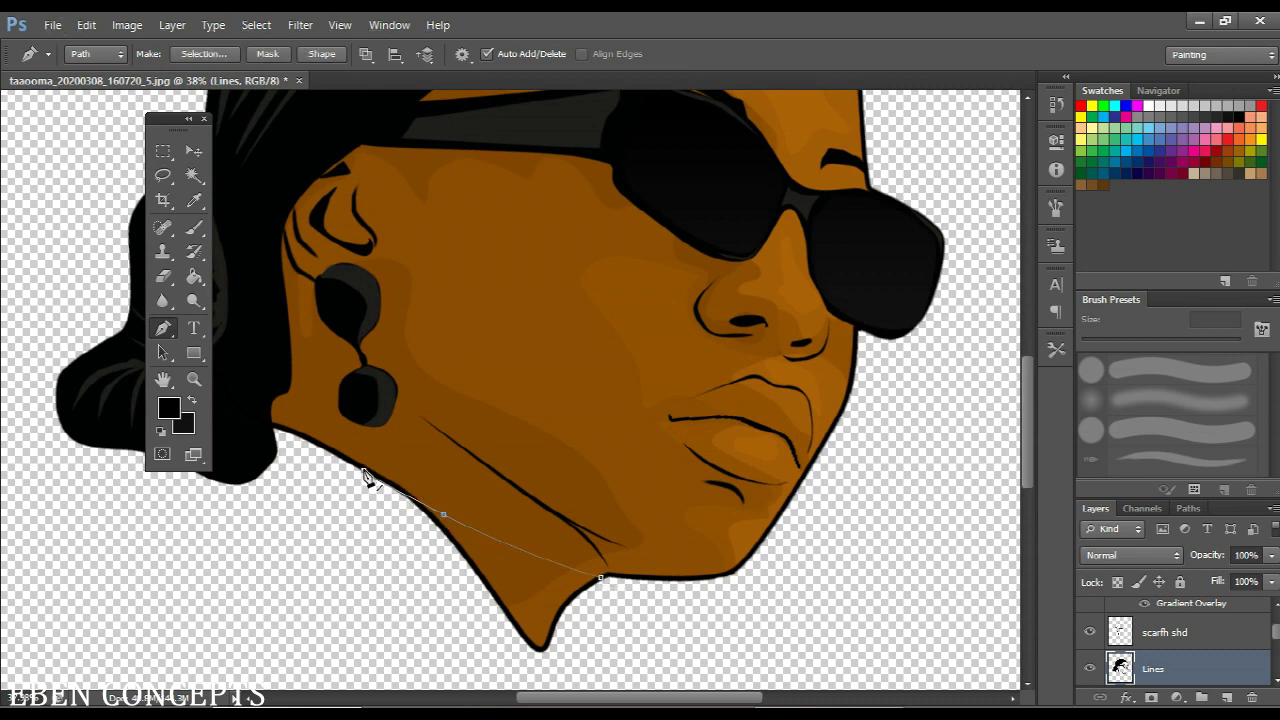
right_click(364, 469)
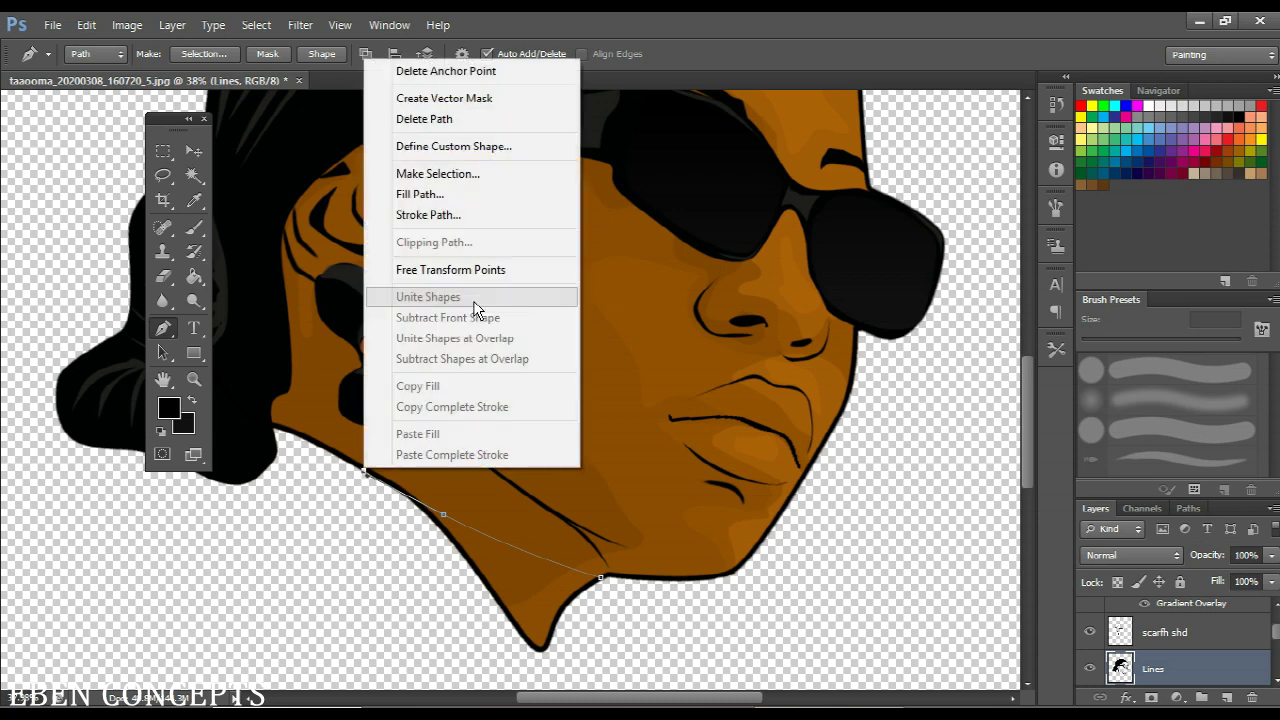
left_click(484, 215)
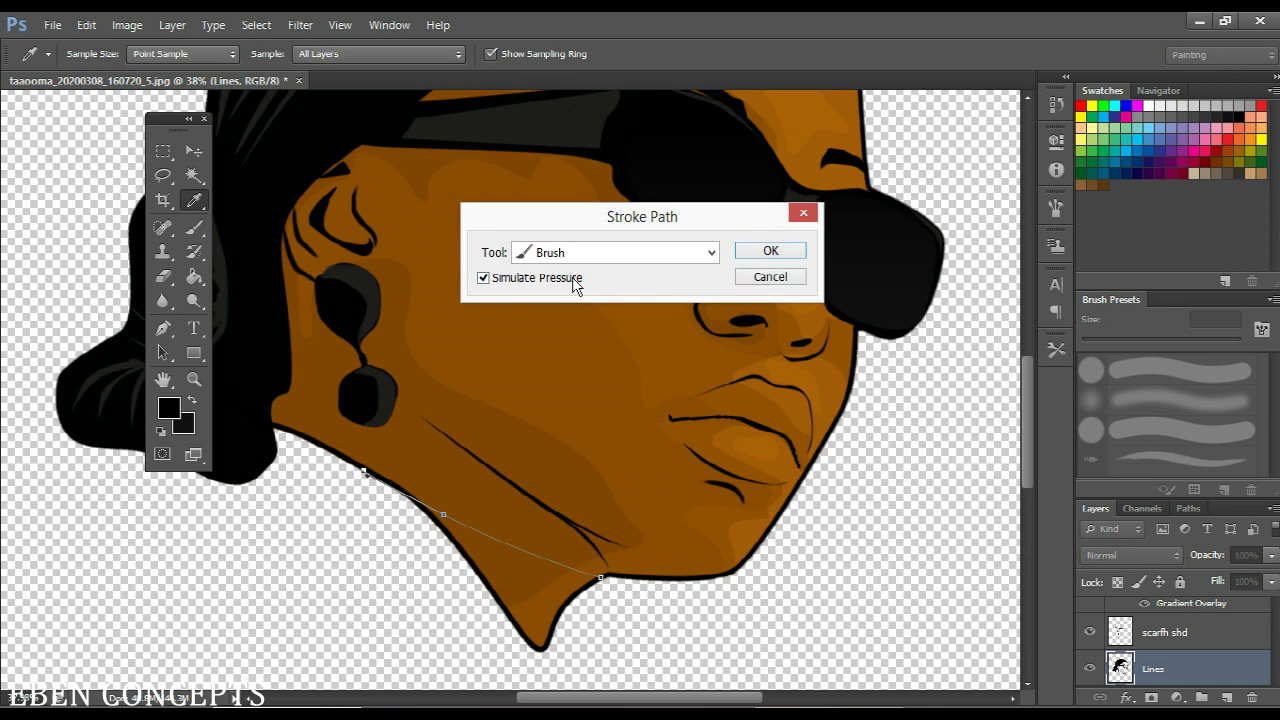
key("Return")
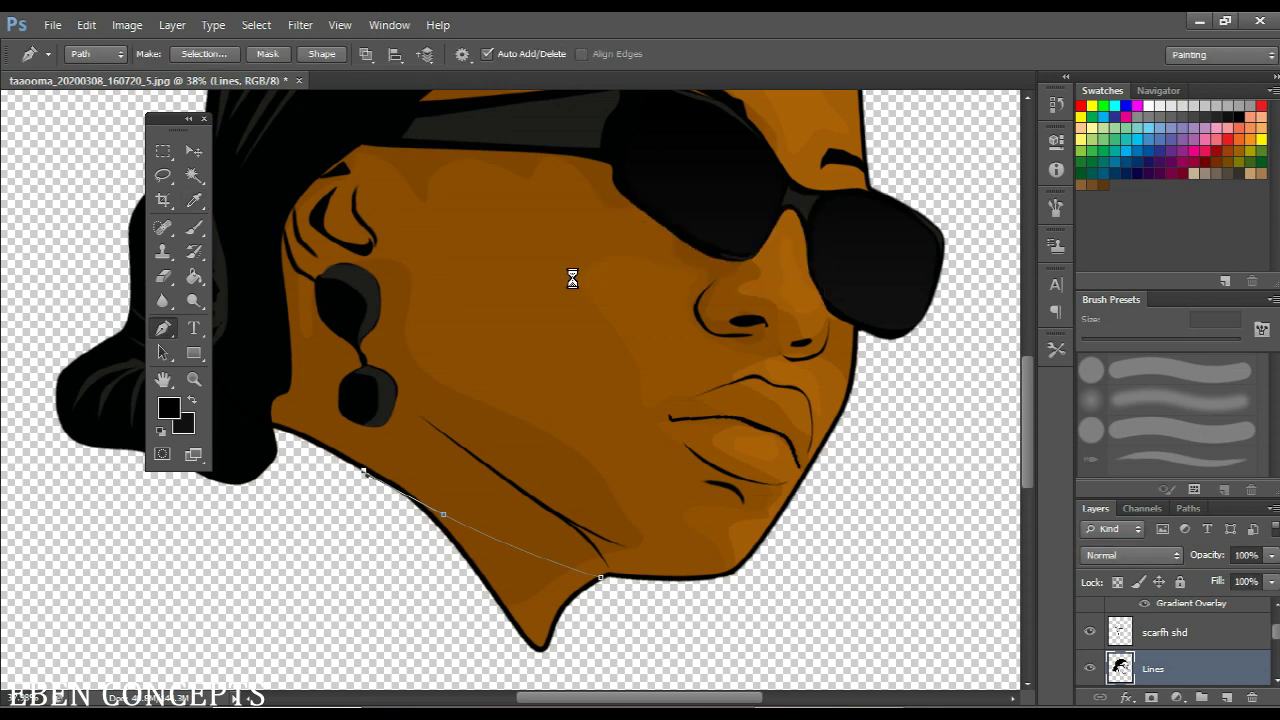
key("Escape")
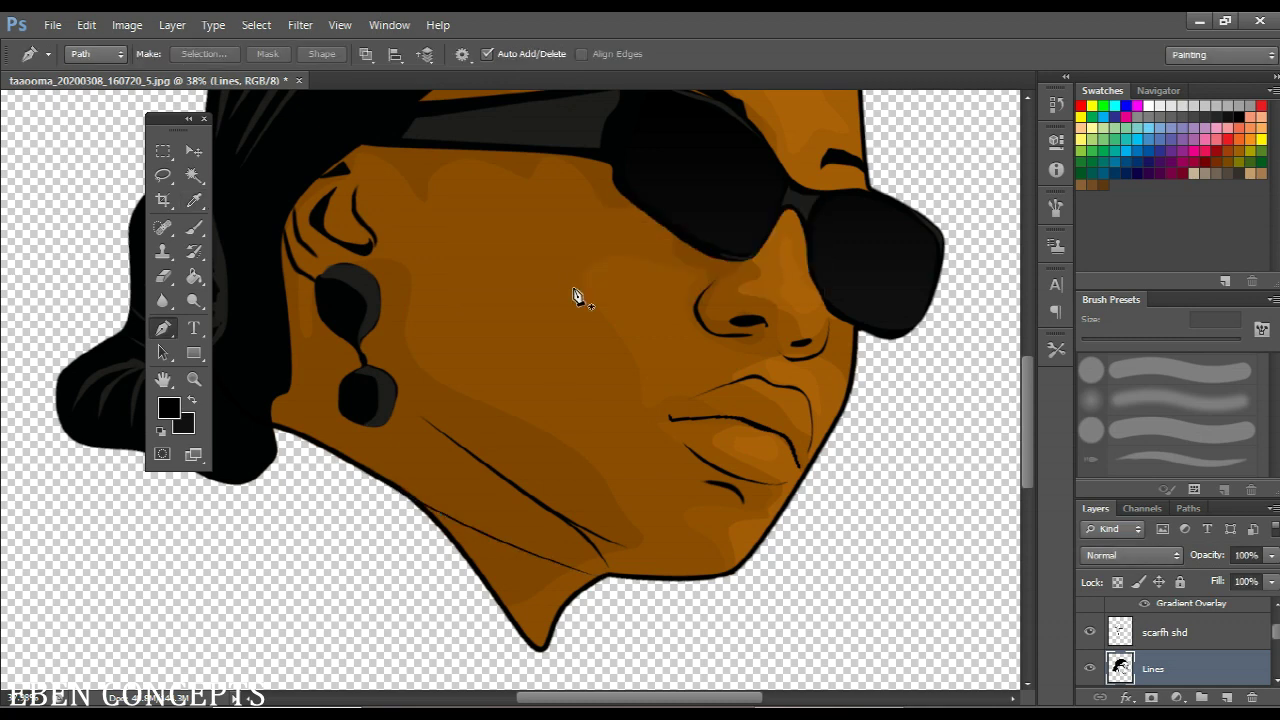
scroll(549, 509, "up", 3)
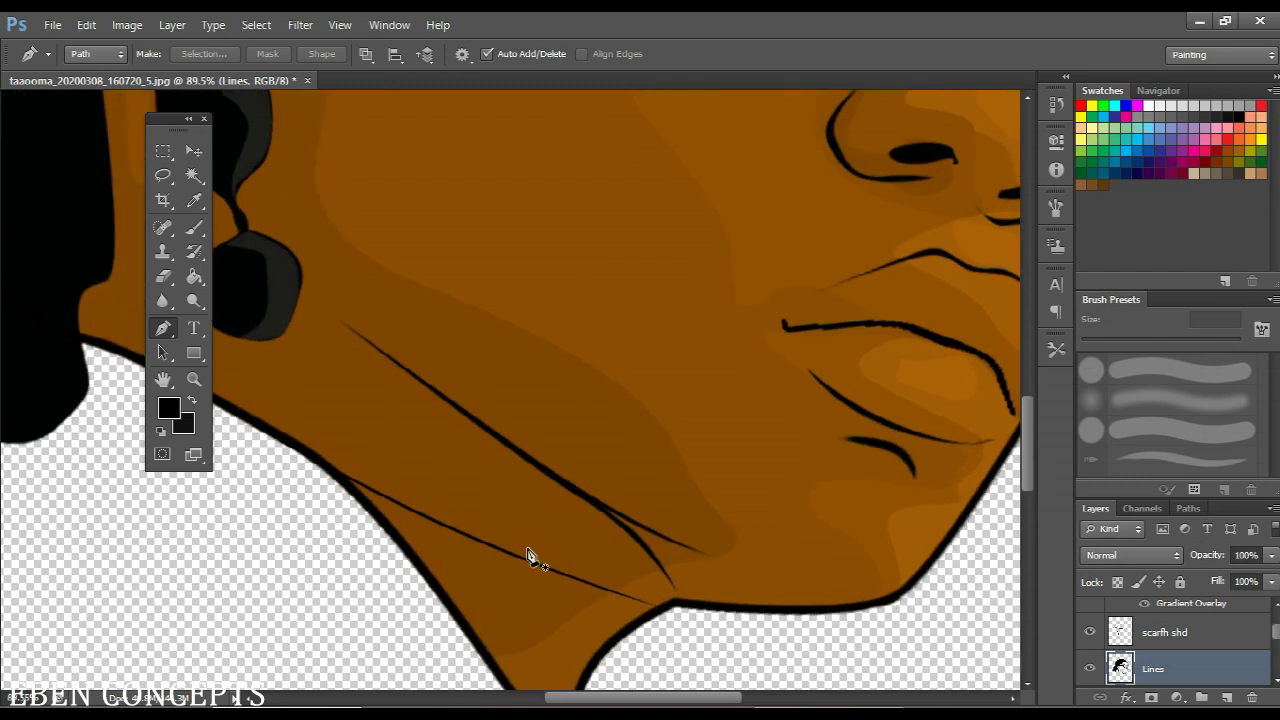
scroll(529, 556, "up", 1)
scroll(529, 556, "down", 1)
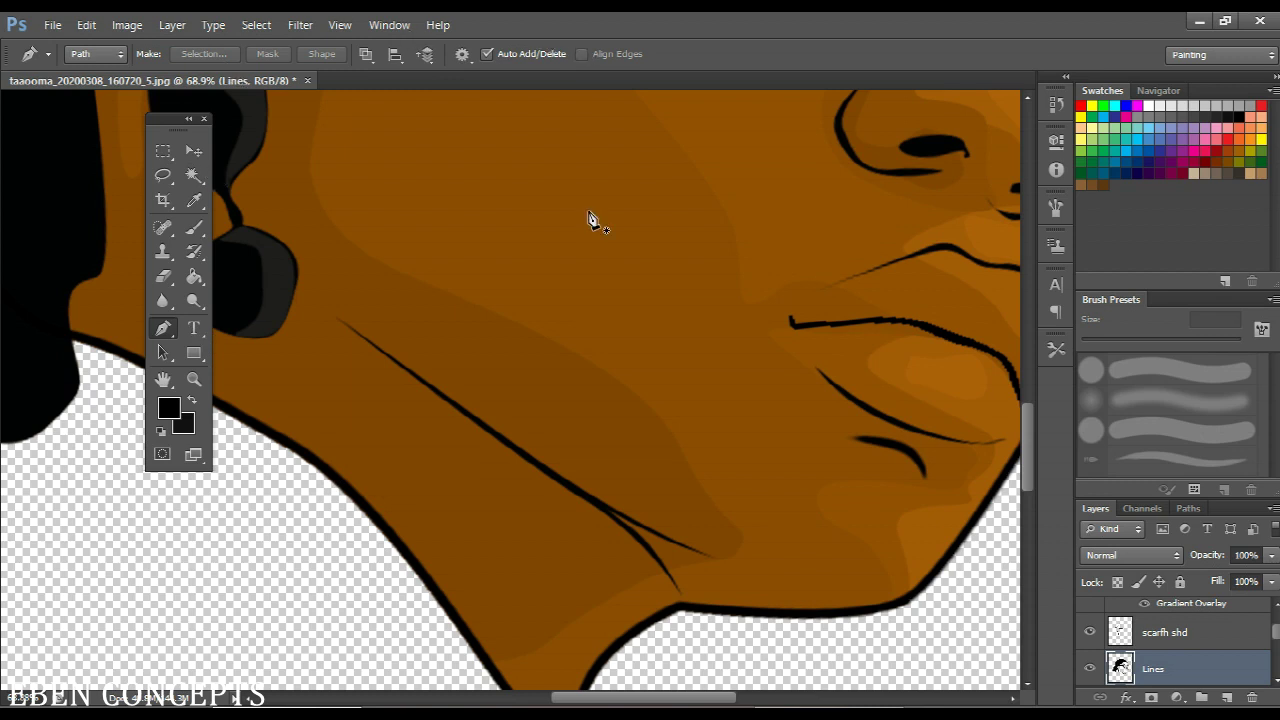
scroll(594, 220, "down", 1)
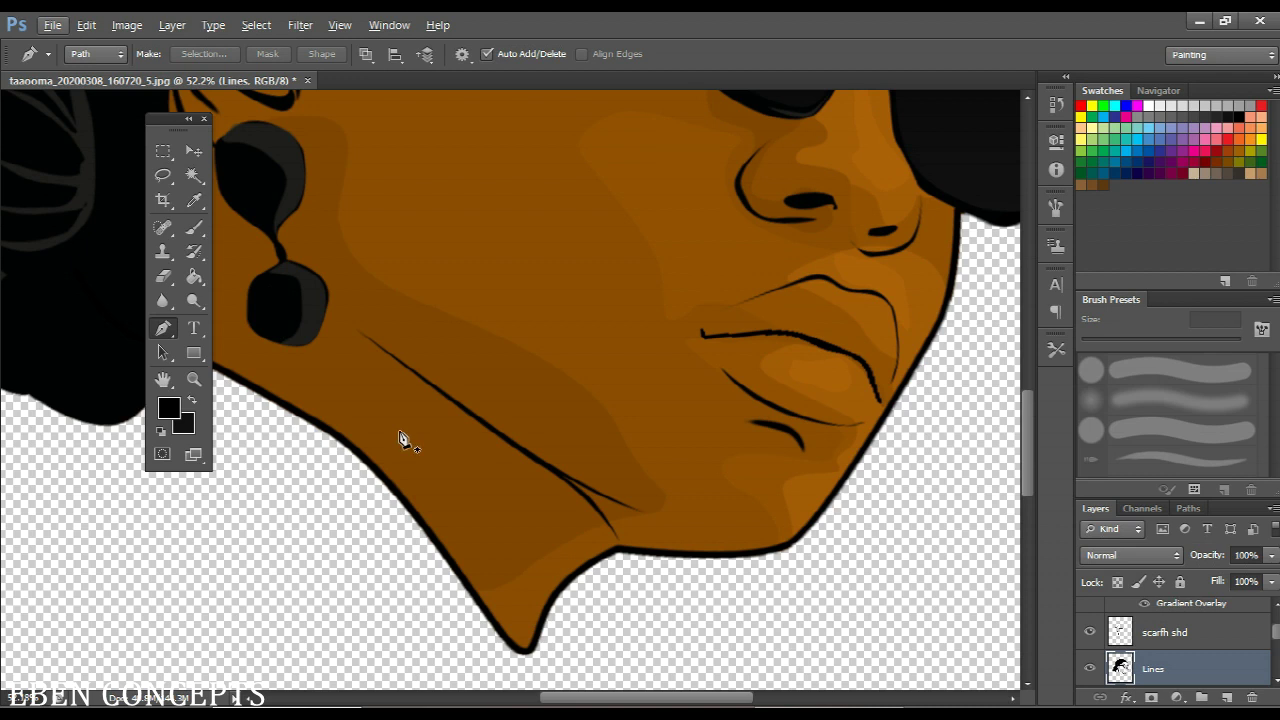
Save the layered illustration as the Photoshop file taaooma_20200308_160720_5 in Desktop files with maximized compatibility
left_click(50, 28)
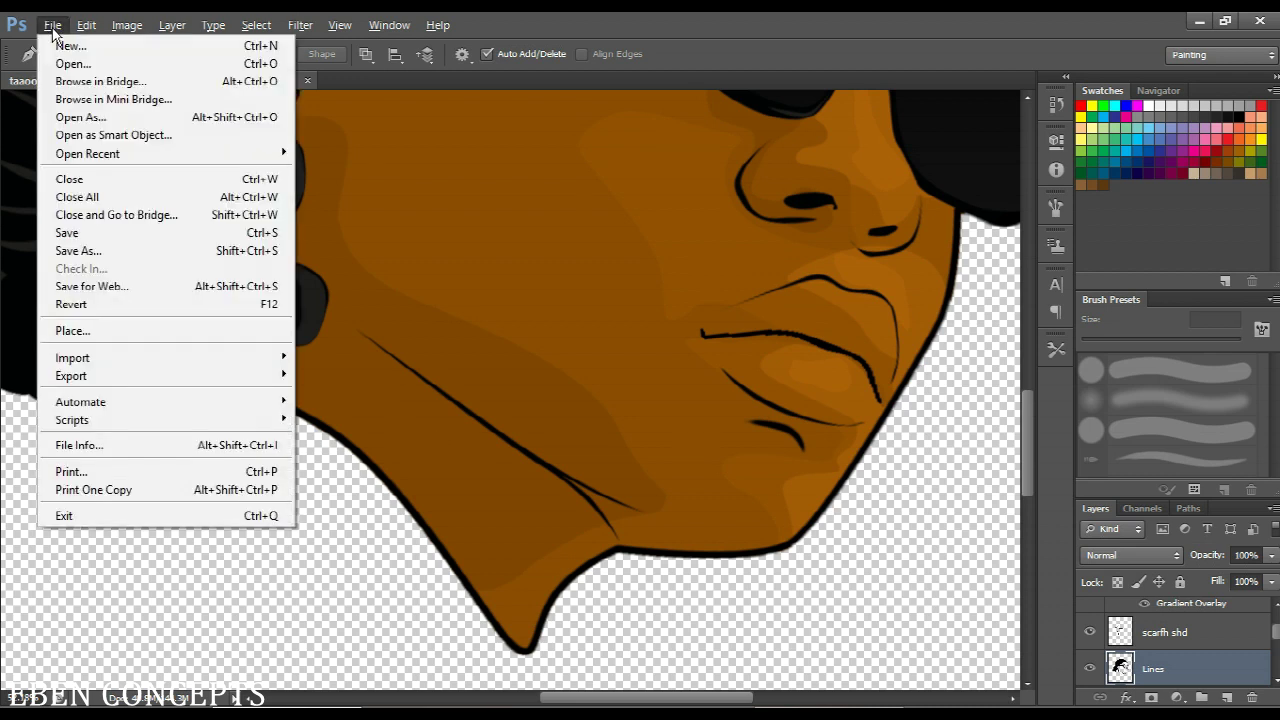
left_click(105, 233)
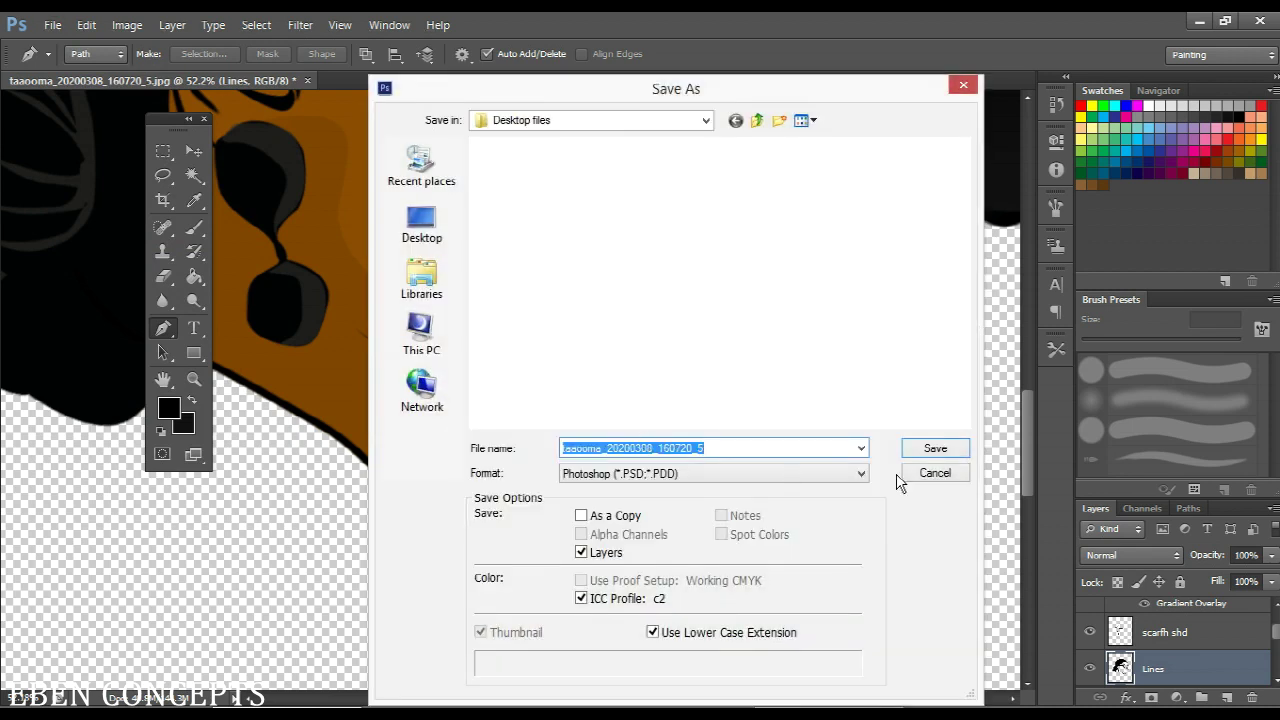
left_click(922, 455)
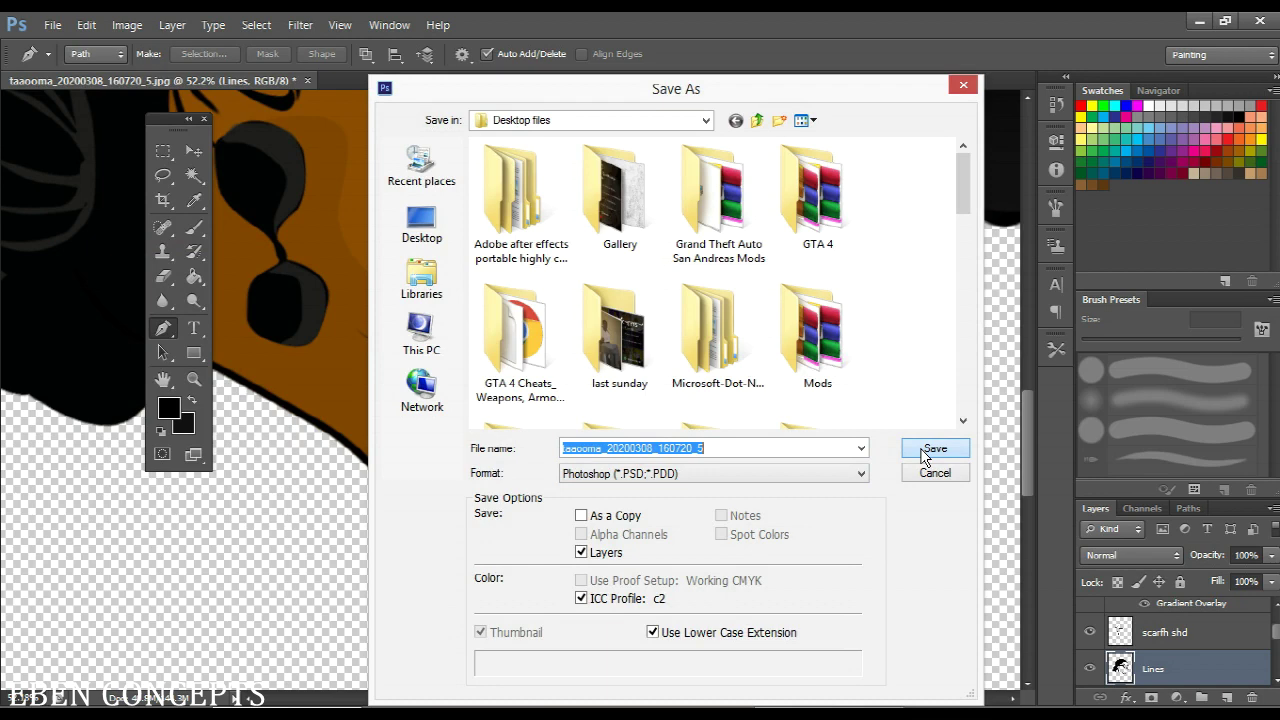
left_click(922, 455)
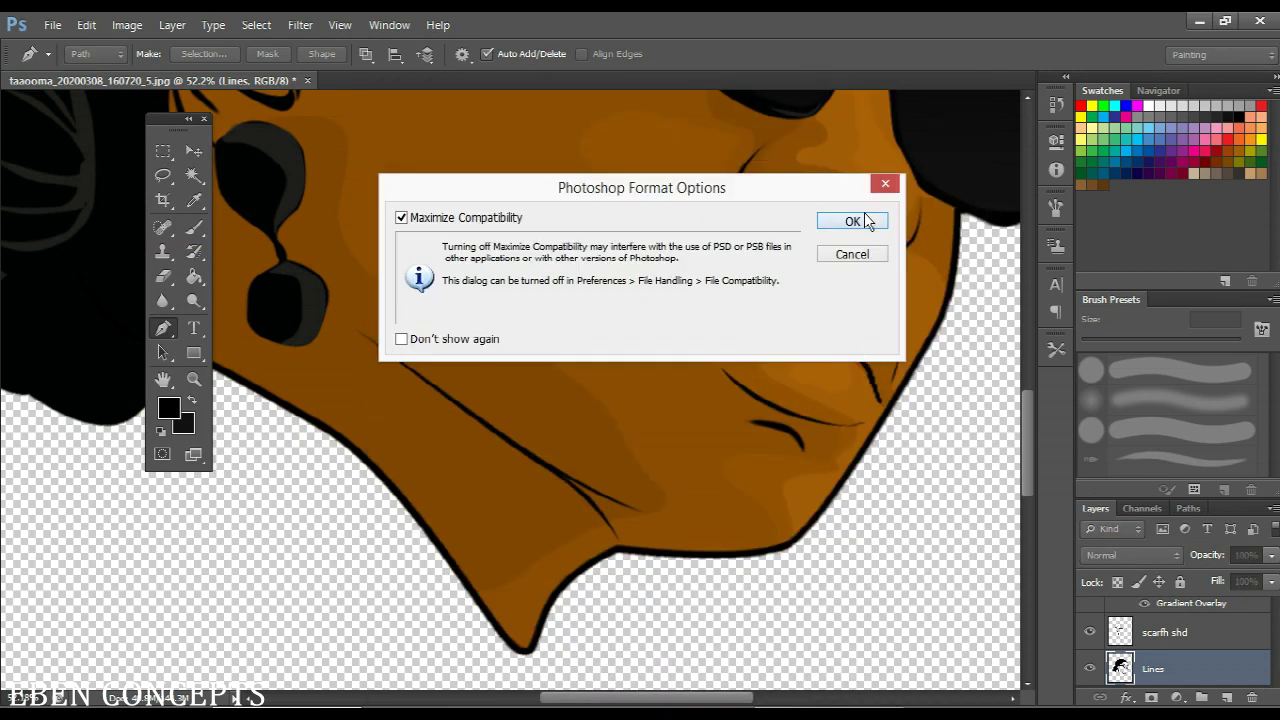
left_click(853, 221)
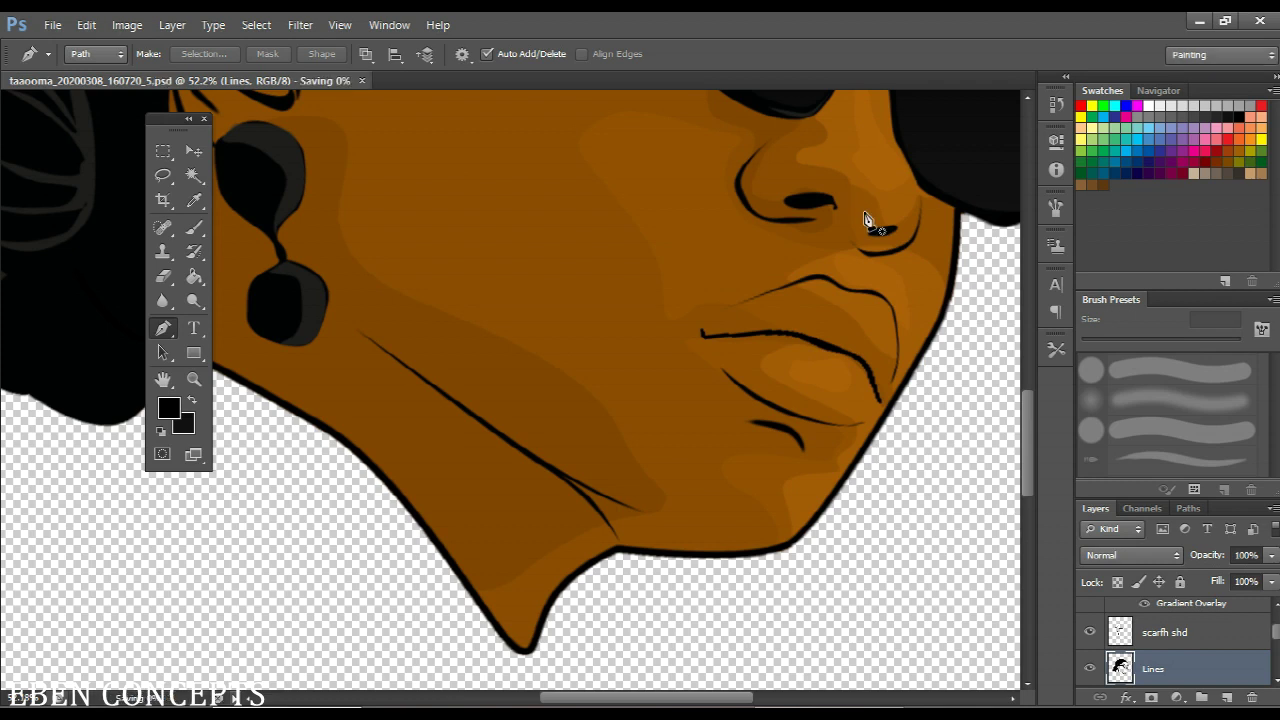
scroll(820, 268, "down", 1)
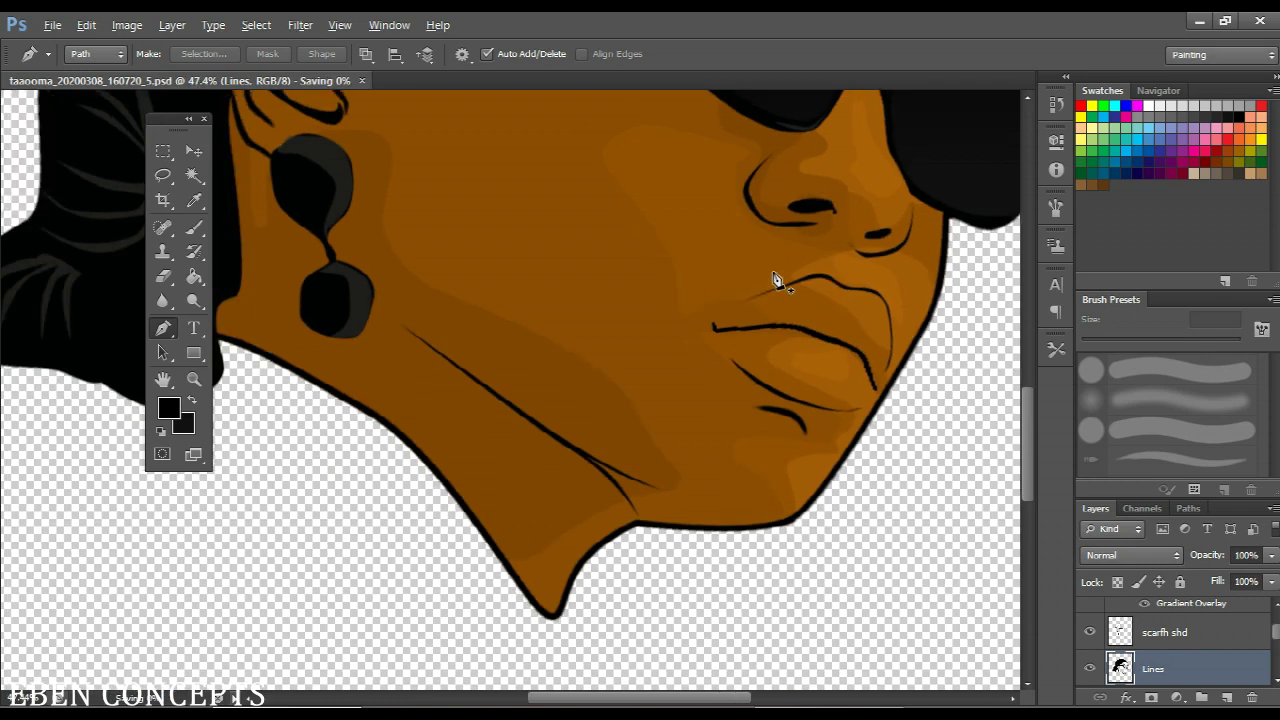
scroll(591, 300, "down", 1)
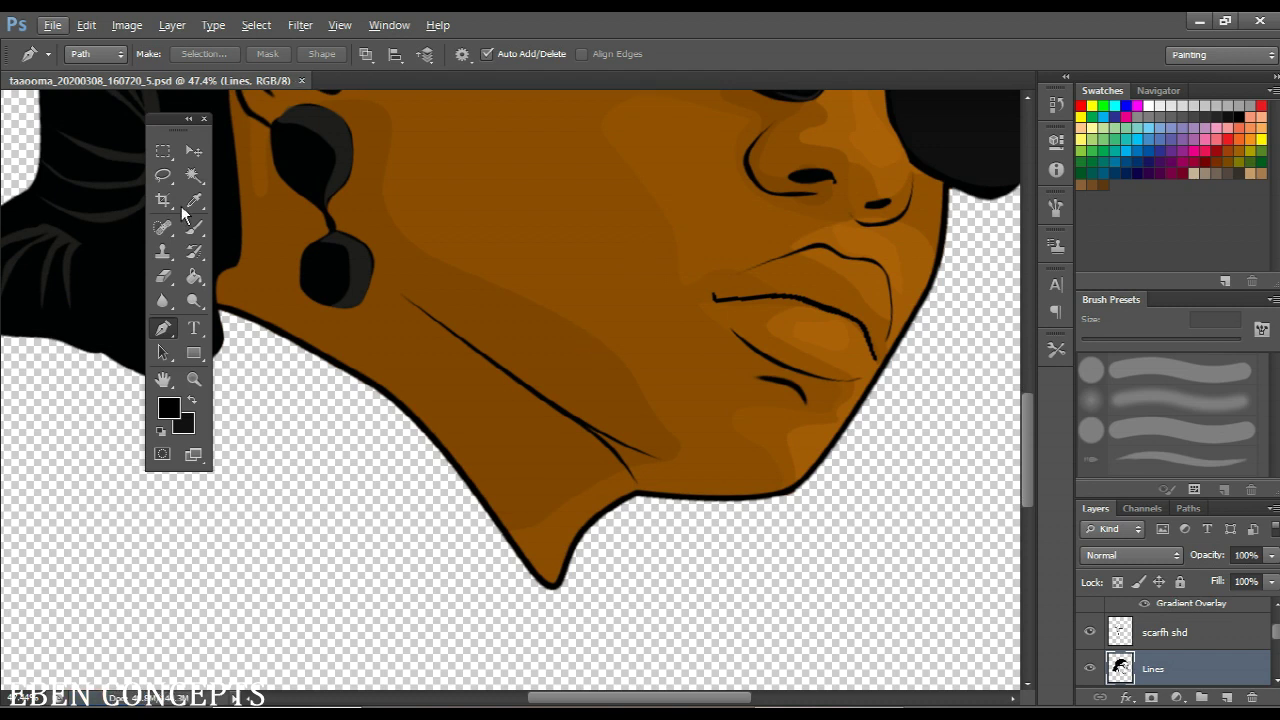
Add a magenta solid color fill layer behind the cartoon head and show the "Taooma" text again
left_click(196, 157)
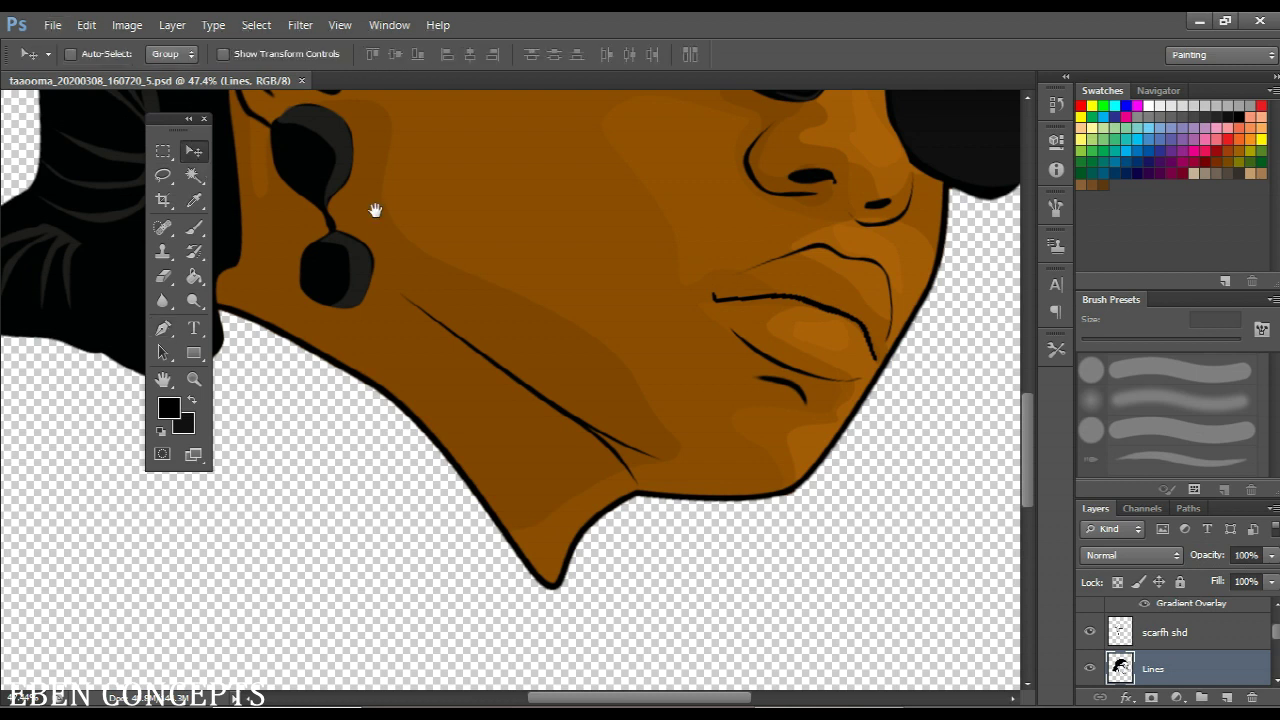
left_click_drag(383, 351, 334, 463)
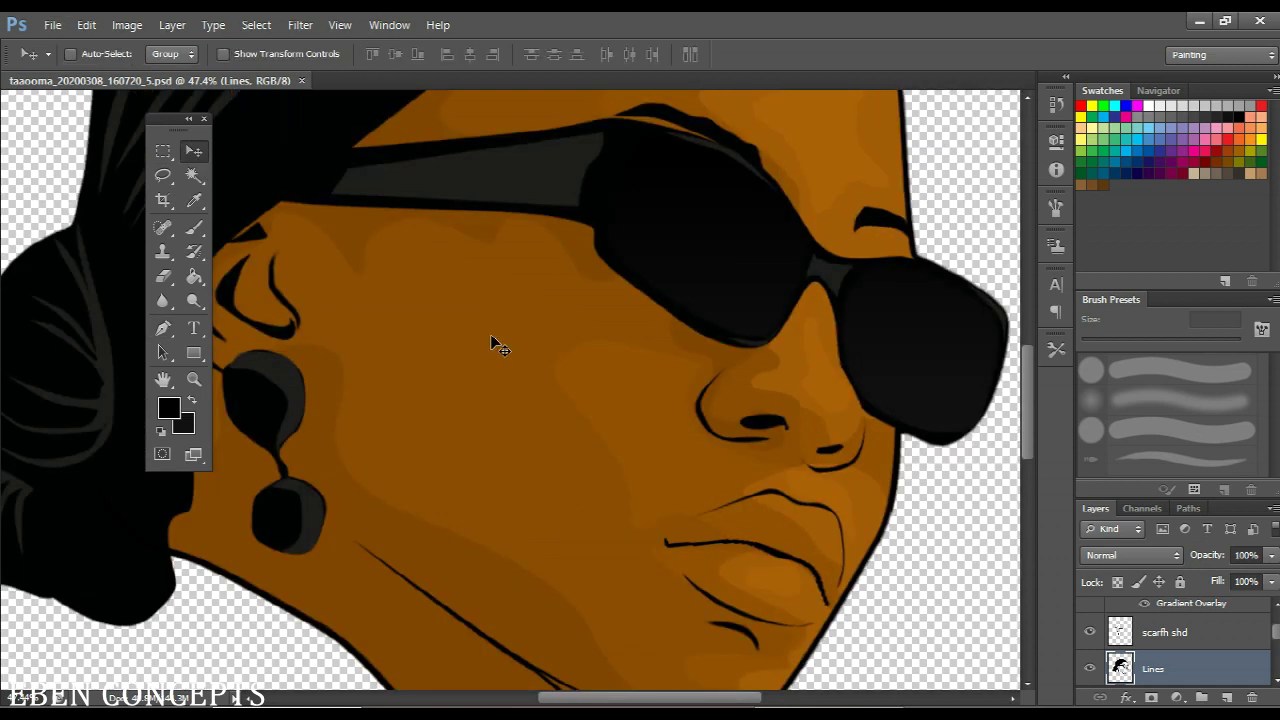
scroll(688, 392, "down", 3)
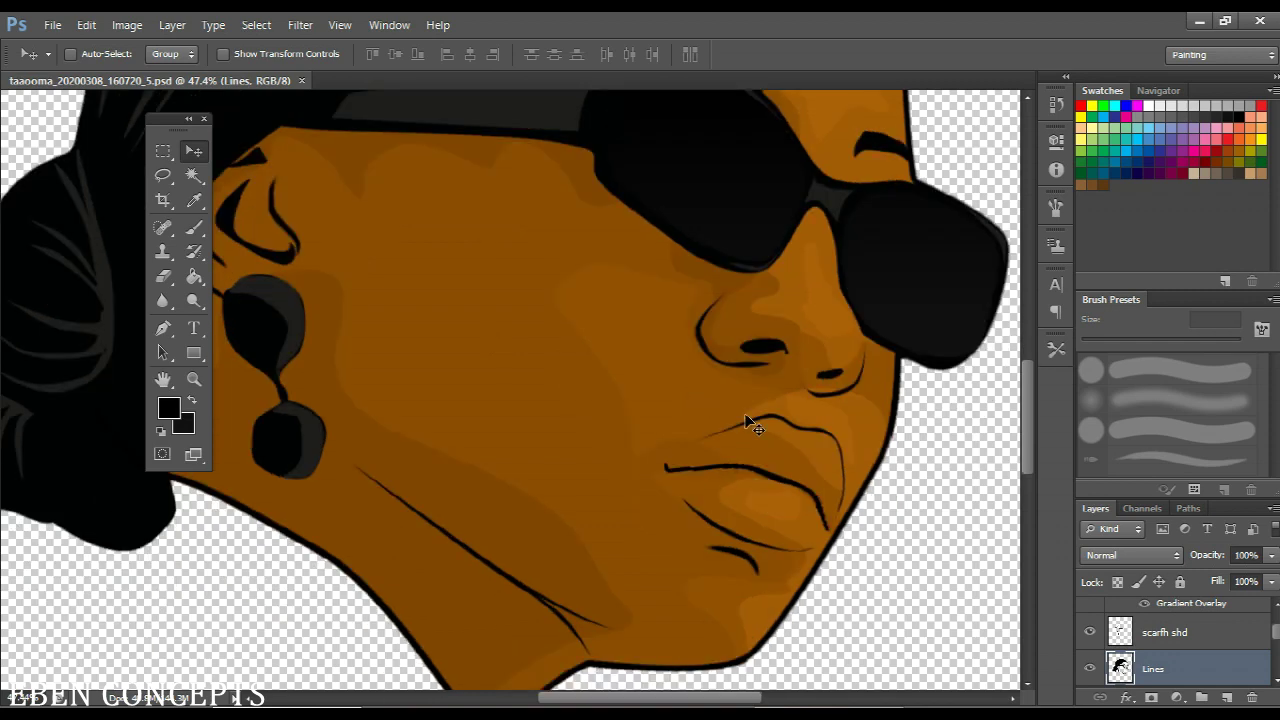
scroll(750, 421, "down", 1)
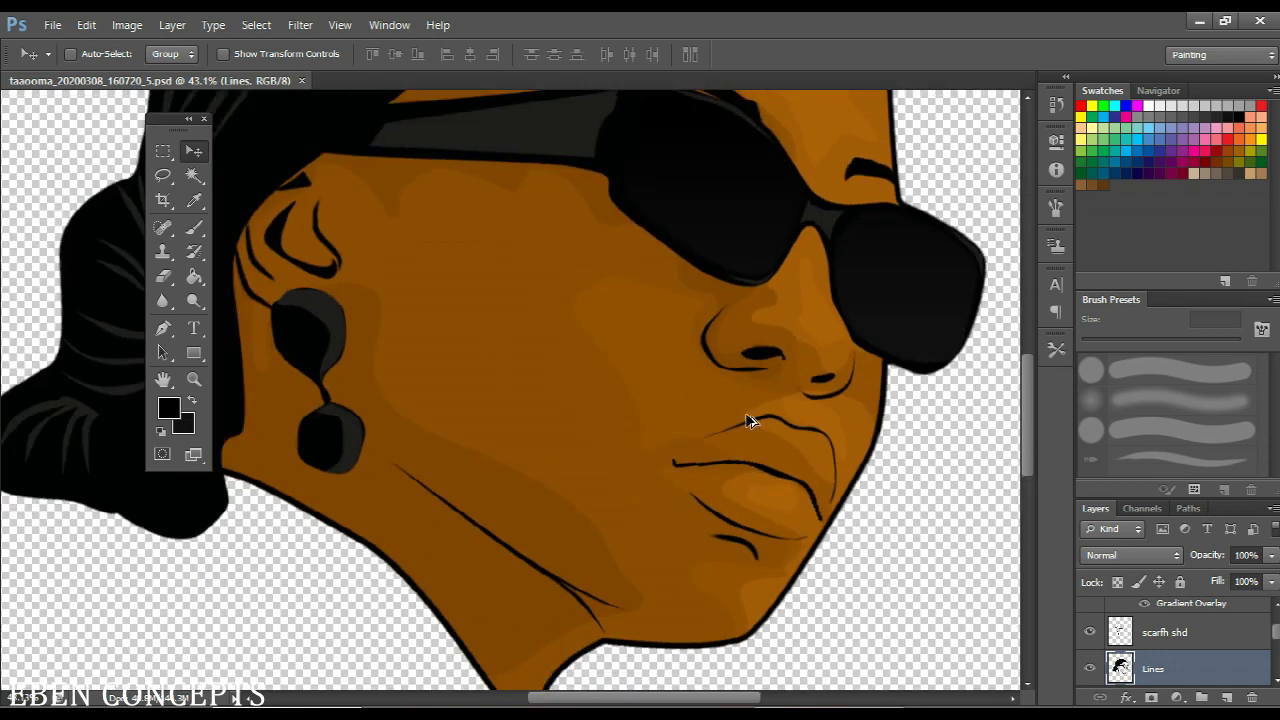
scroll(858, 604, "down", 2)
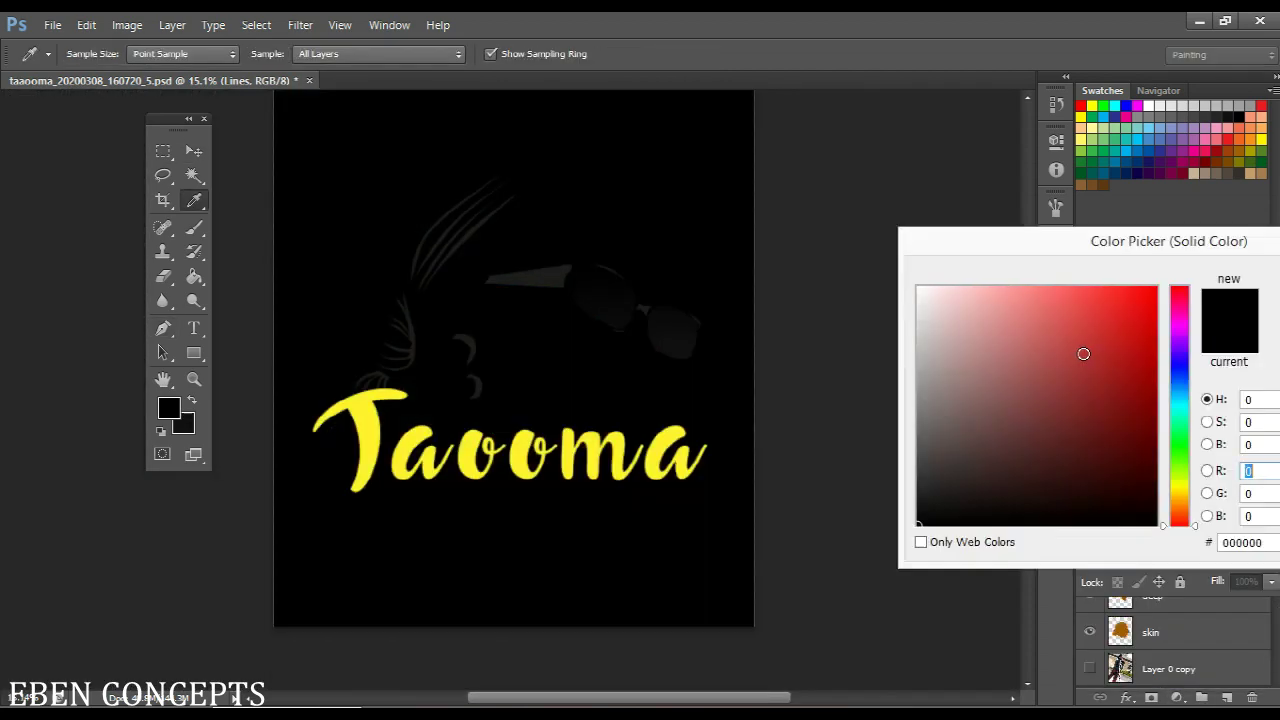
key("Return")
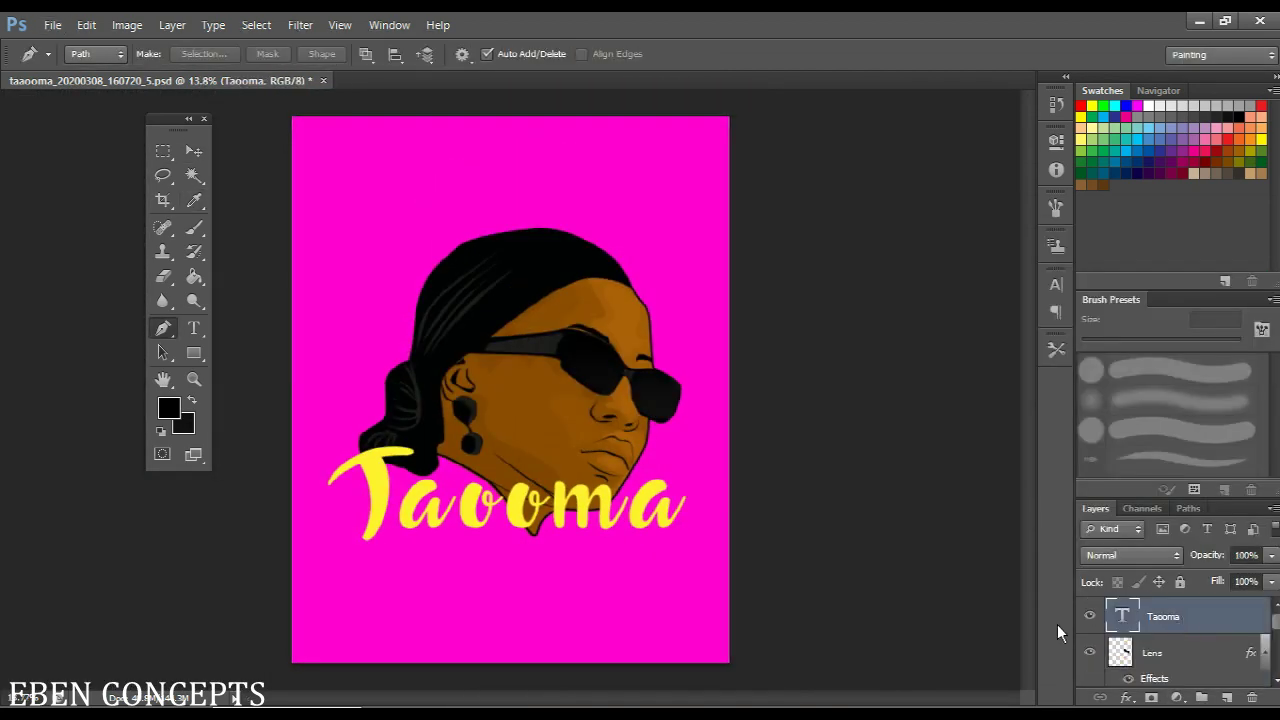
Give the "Taooma" text a drop shadow with increased distance, spread and size, and enable Bevel & Emboss
double_click(1137, 680)
left_click_drag(908, 244, 924, 244)
left_click_drag(904, 264, 932, 264)
left_click_drag(908, 285, 941, 283)
left_click(672, 179)
Add a Softer outer glow in pale yellow to the "Taooma" text and enlarge its size well beyond the default
left_click(704, 385)
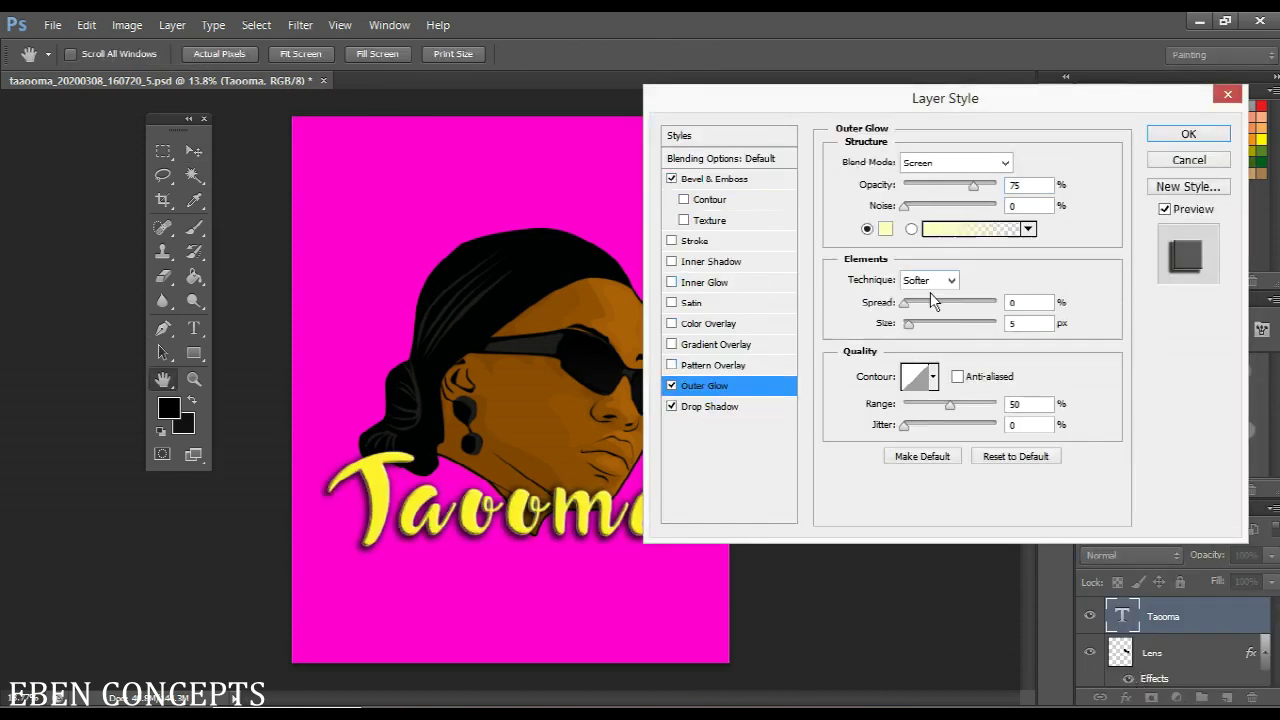
left_click_drag(907, 324, 958, 324)
left_click(903, 303)
key("Return")
Rotate the cartoon head layers counter-clockwise by about 8.18 degrees and shift them slightly upward, leaving out the text and background fill
scroll(1183, 645, "down", 5)
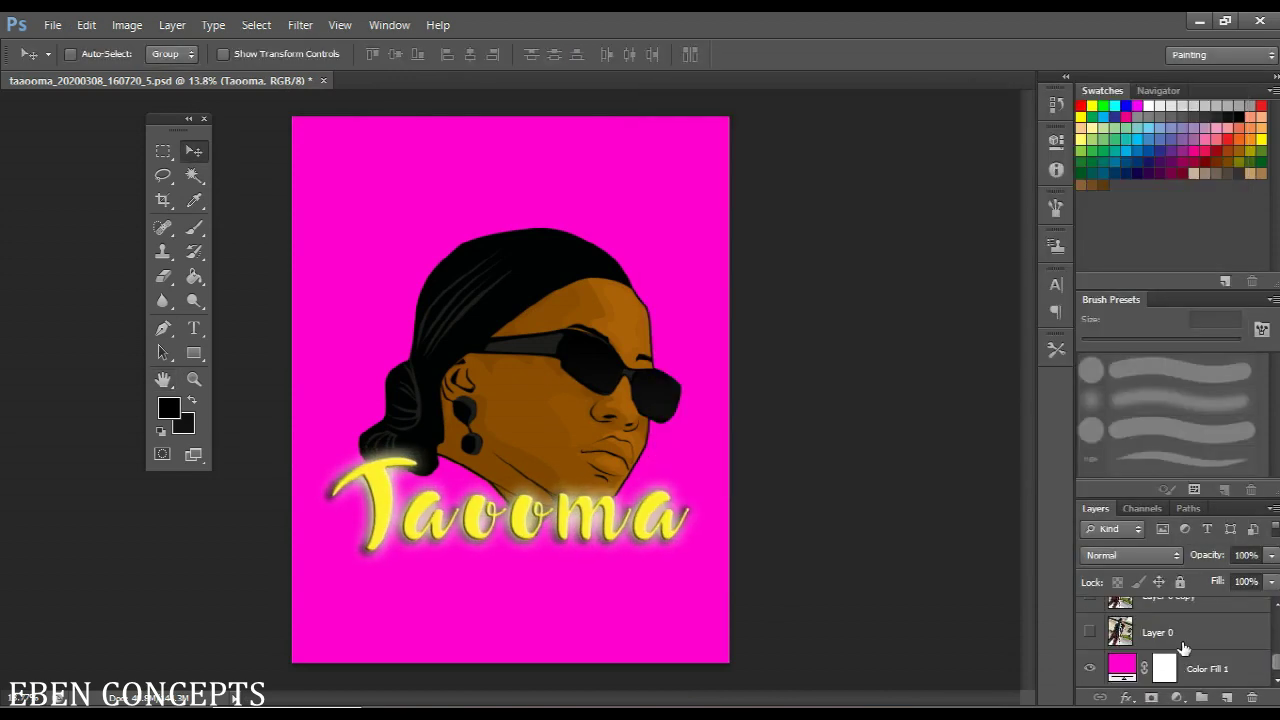
left_click(1183, 666)
left_click(1160, 628)
key("ctrl+t")
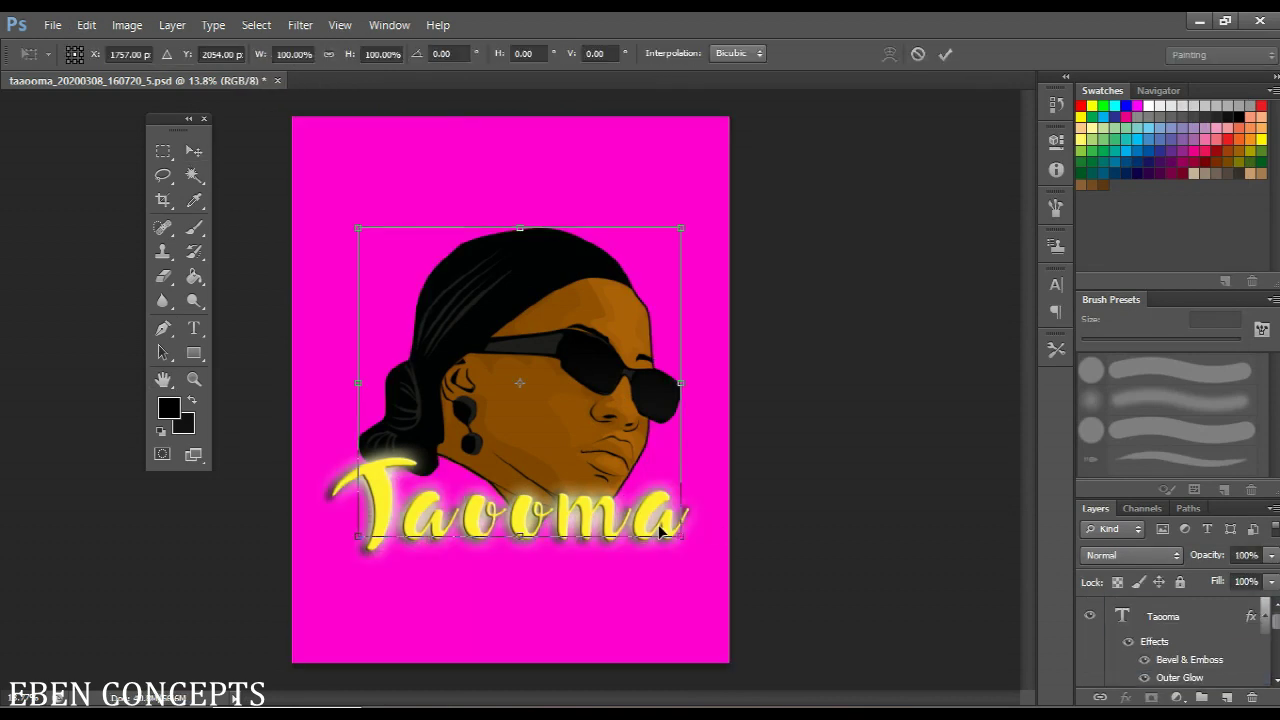
left_click_drag(698, 544, 714, 508)
left_click_drag(514, 445, 509, 436)
key("Return")
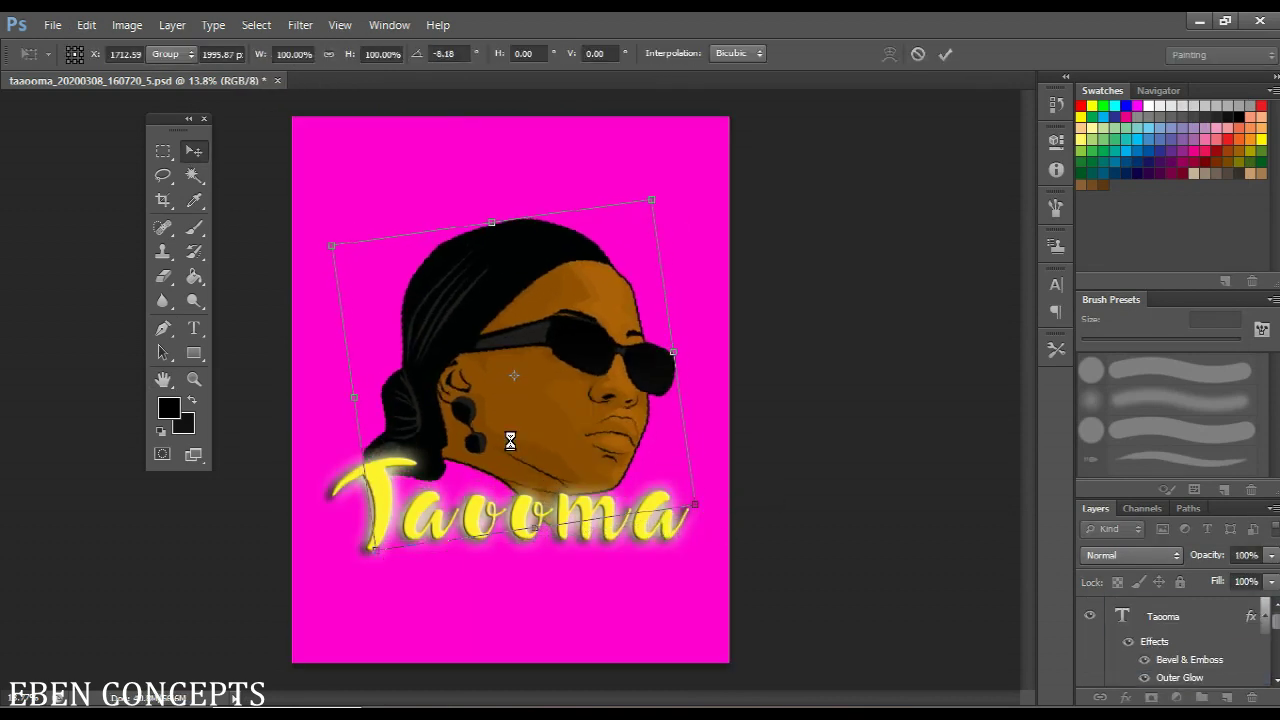
Apply Lighting Effects to Color Fill 1 with a Point light at intensity 50, exposure -8, gloss -41 and metallic -36
left_click(1163, 616)
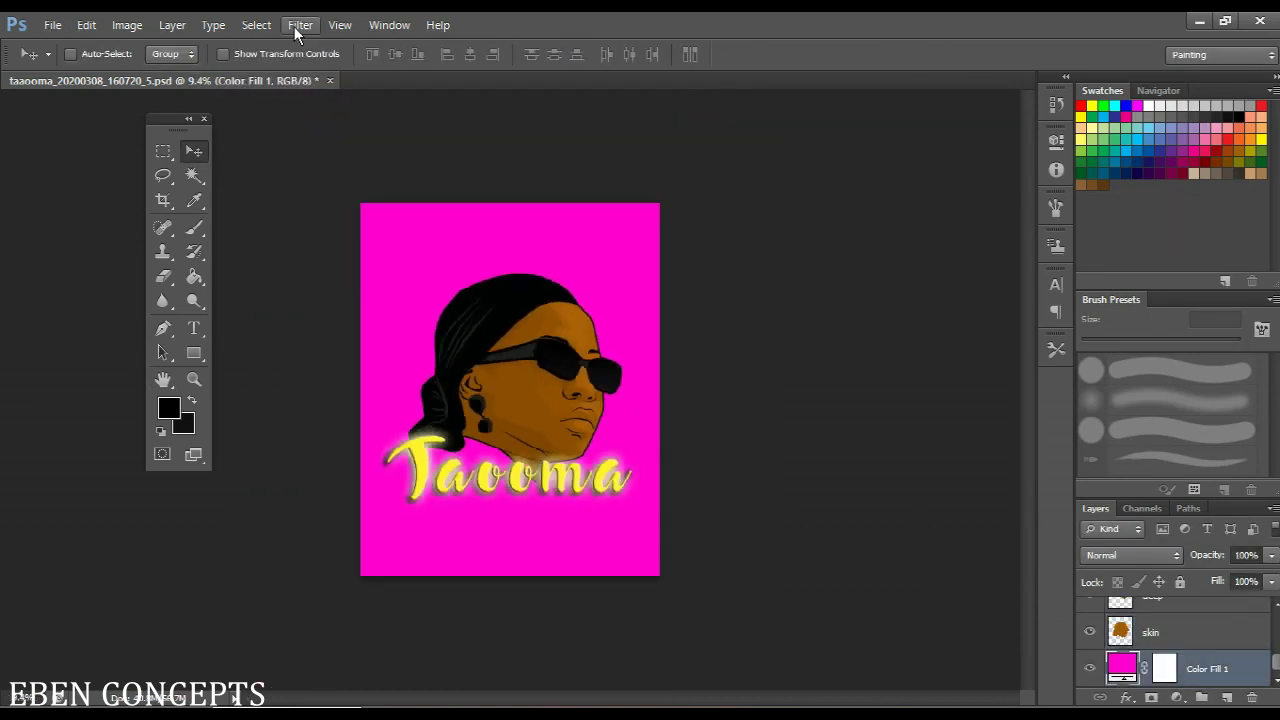
left_click(300, 24)
left_click(330, 158)
left_click(592, 297)
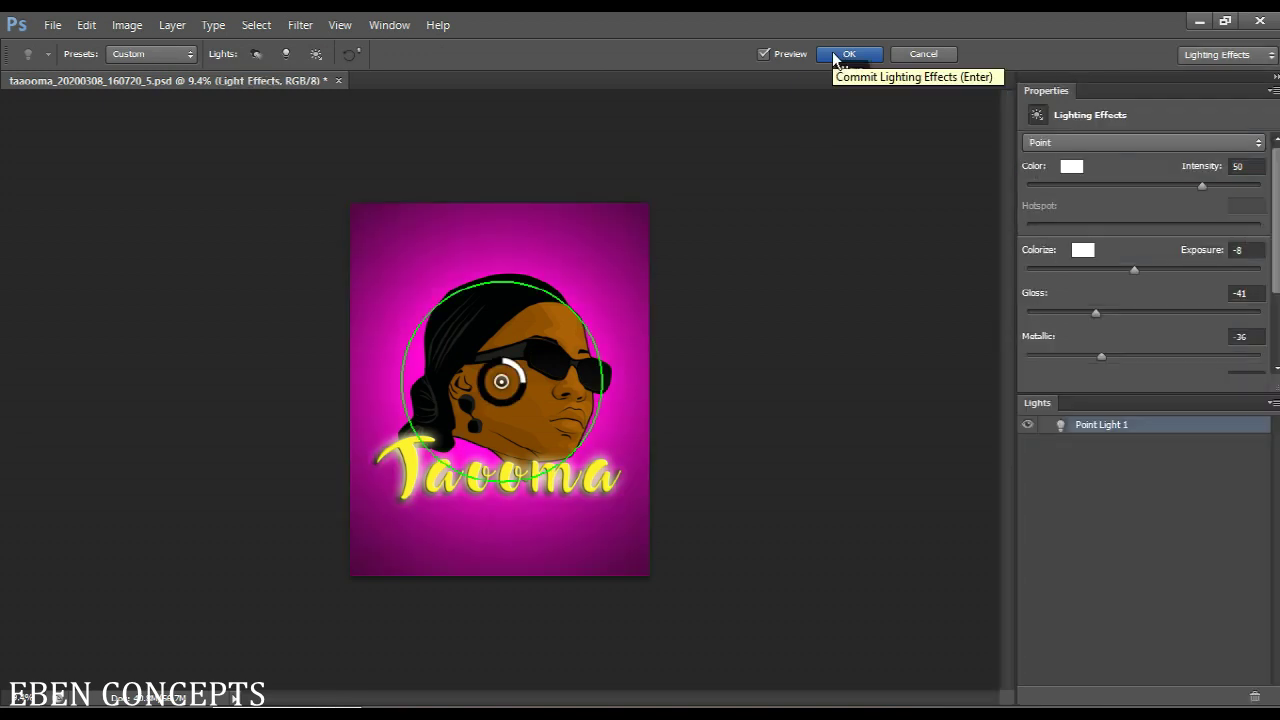
left_click(845, 58)
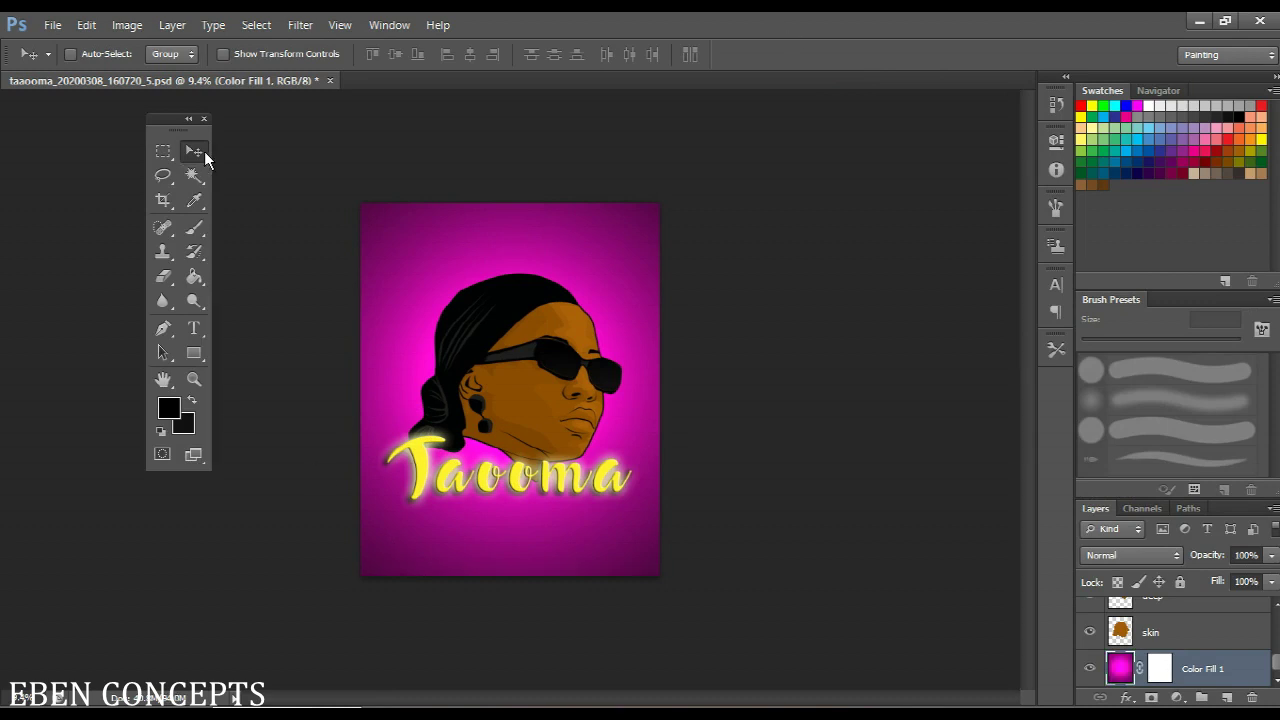
Merge the skin and shading layers up to "high light]" into a single layer
scroll(1203, 638, "up", 3)
scroll(1166, 660, "down", 2)
left_click(1189, 660)
scroll(1189, 660, "down", 2)
left_click(1189, 634, "shift")
right_click(1188, 634)
left_click(1085, 485)
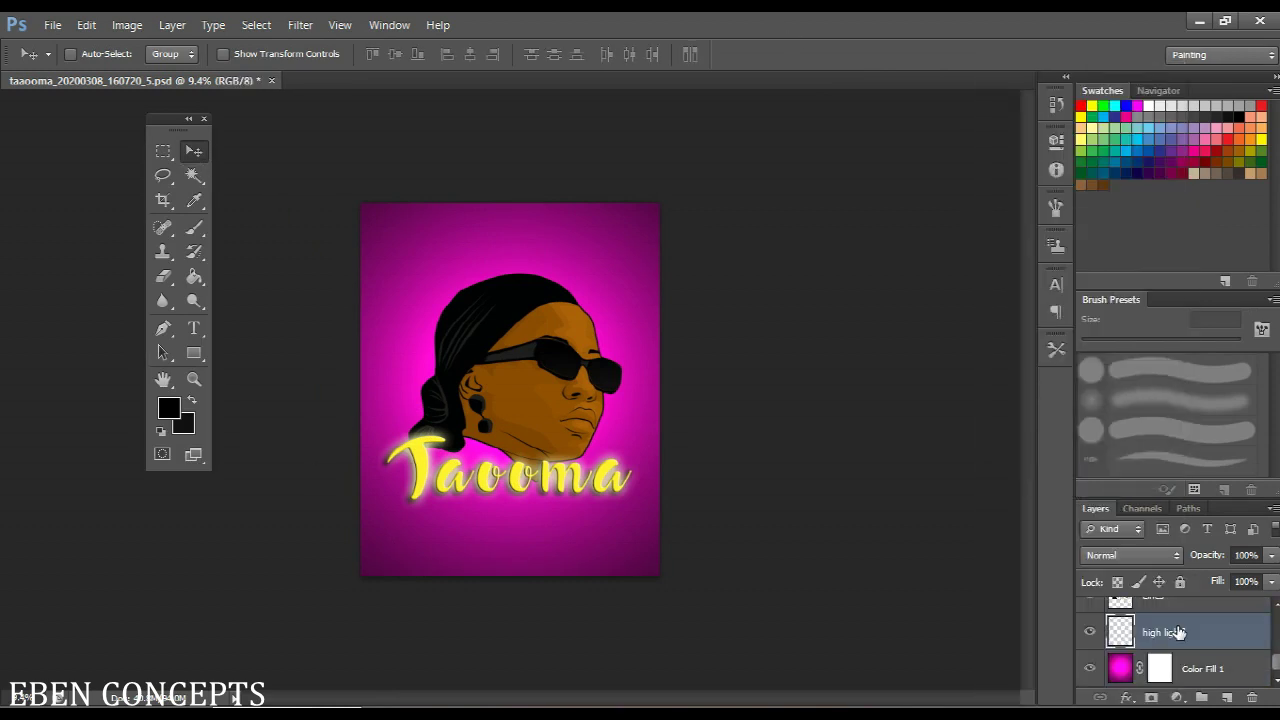
Shift the merged skin layer's hue slightly toward red with a Hue/Saturation adjustment
key("ctrl+u")
left_click_drag(902, 268, 894, 268)
left_click_drag(902, 313, 896, 270)
type("0")
left_click(1126, 176)
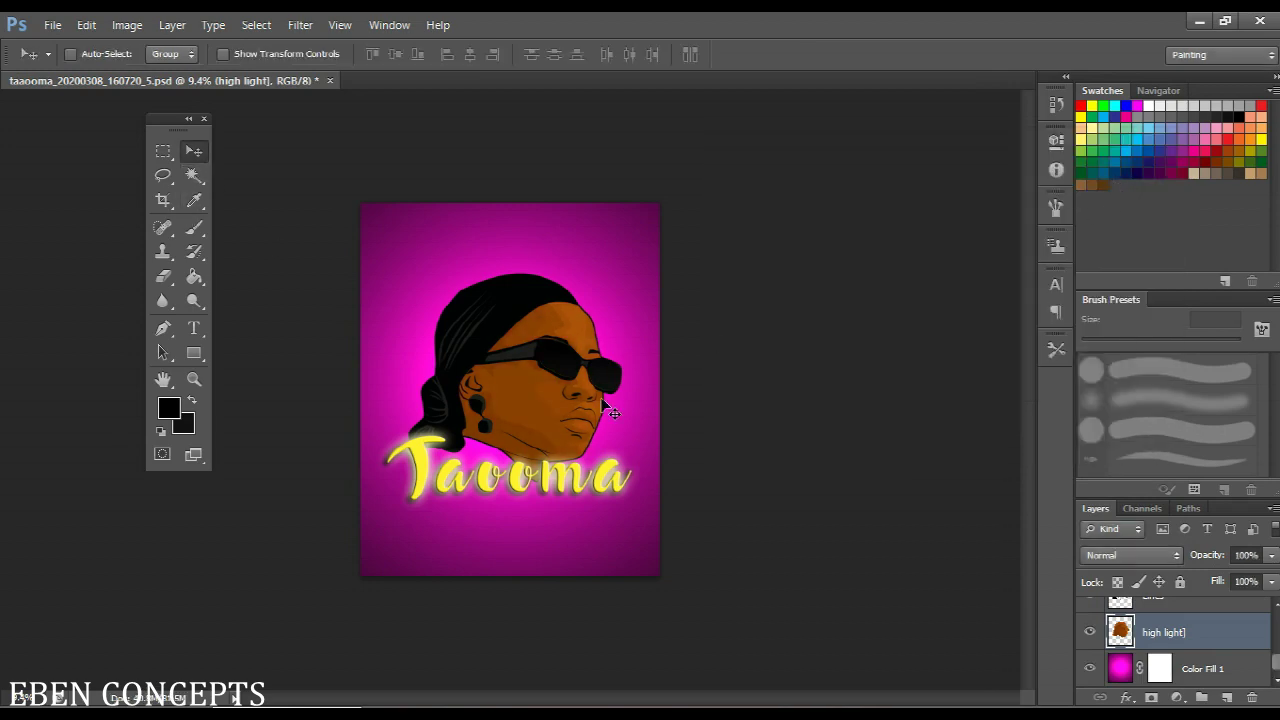
scroll(606, 406, "up", 5)
scroll(474, 474, "down", 7)
scroll(474, 474, "up", 7)
left_click(616, 508, "ctrl")
scroll(588, 343, "up", 5)
scroll(588, 343, "down", 5)
Select all layers from Color Fill 1 up to the "Taooma" text and flatten the artwork into one Background layer
left_click(700, 420, "ctrl")
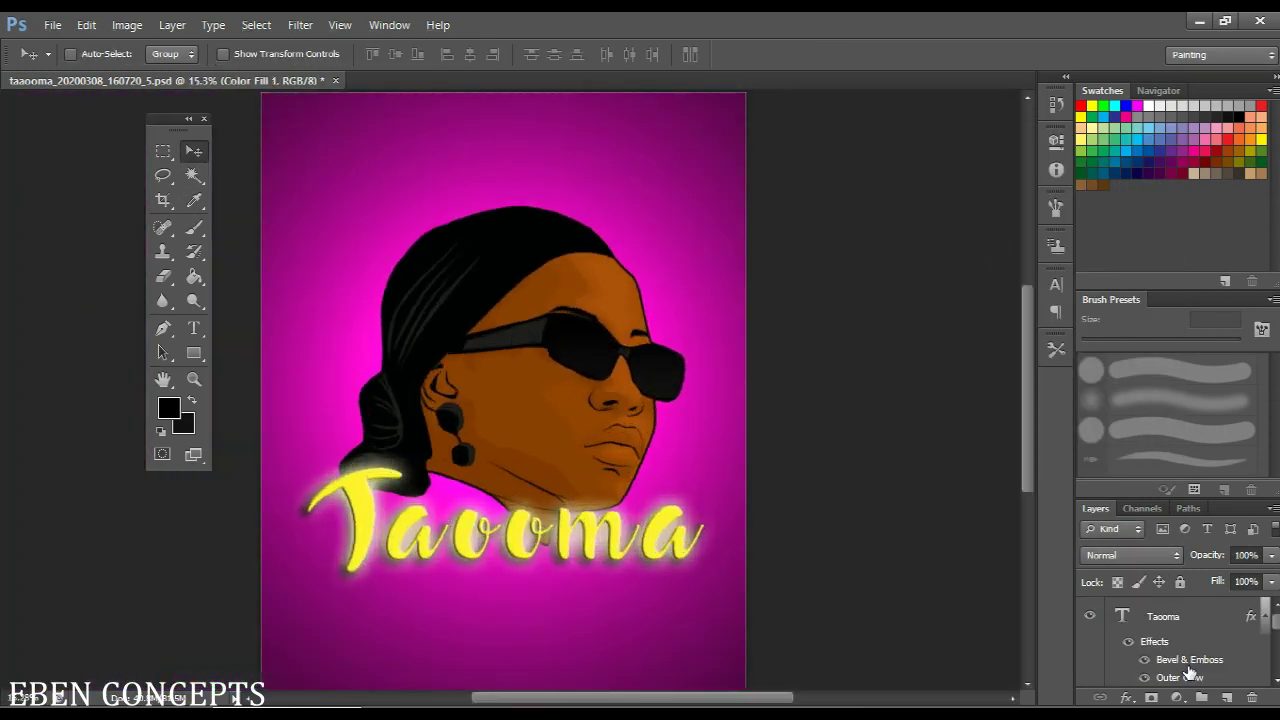
left_click(1158, 616, "shift")
scroll(1197, 640, "down", 5)
right_click(1197, 640)
left_click(1159, 481)
key("ctrl+e")
scroll(383, 517, "up", 3)
scroll(554, 579, "up", 2)
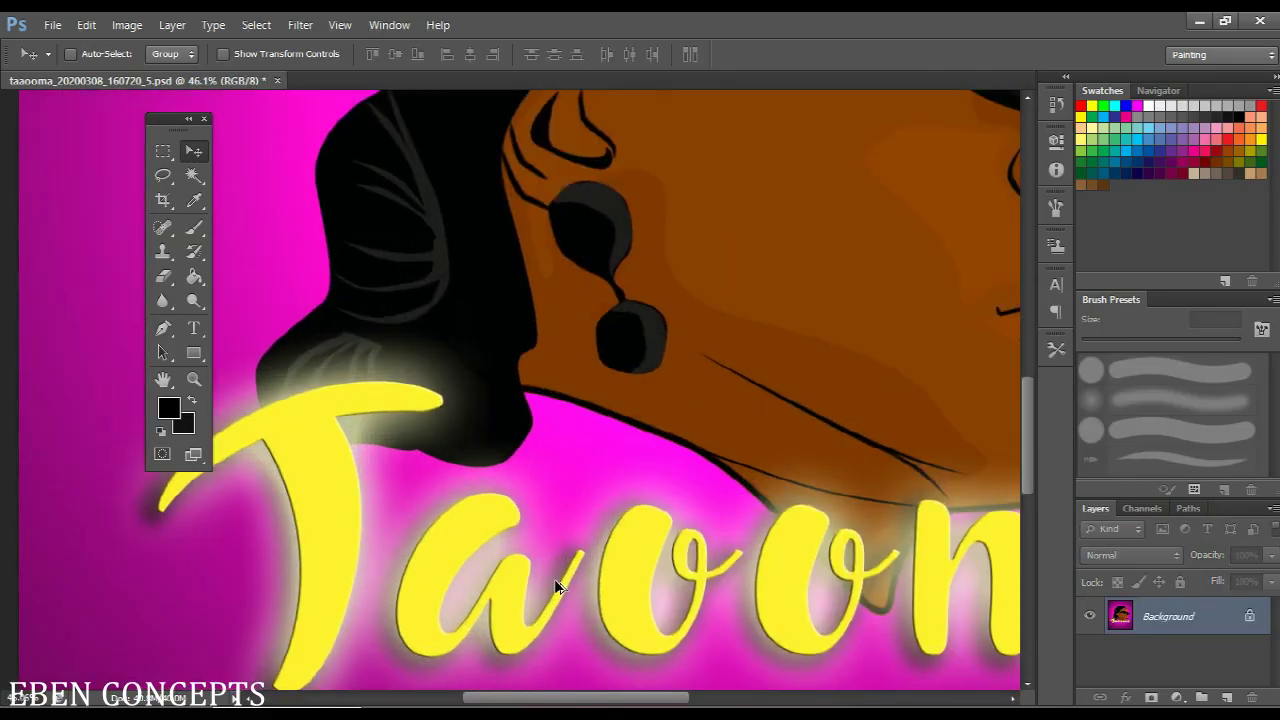